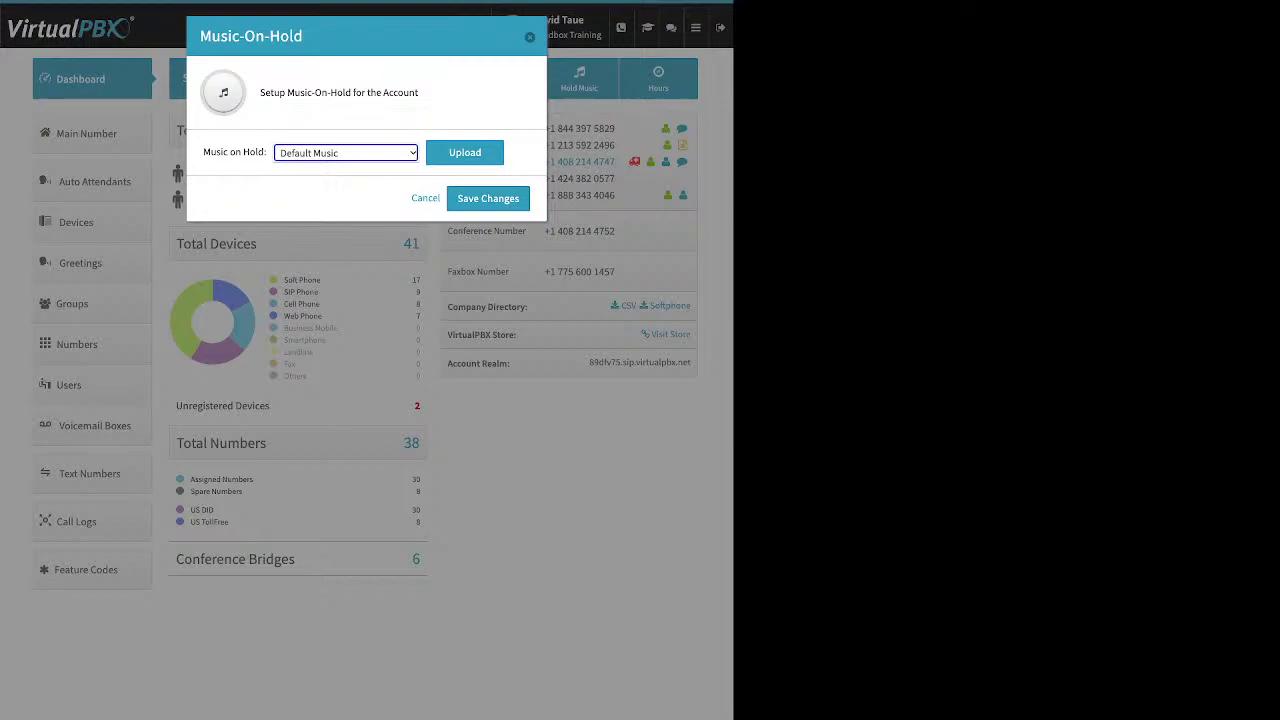
View the file upload option for the account's Music-On-Hold and dismiss the dialog without saving
click(464, 152)
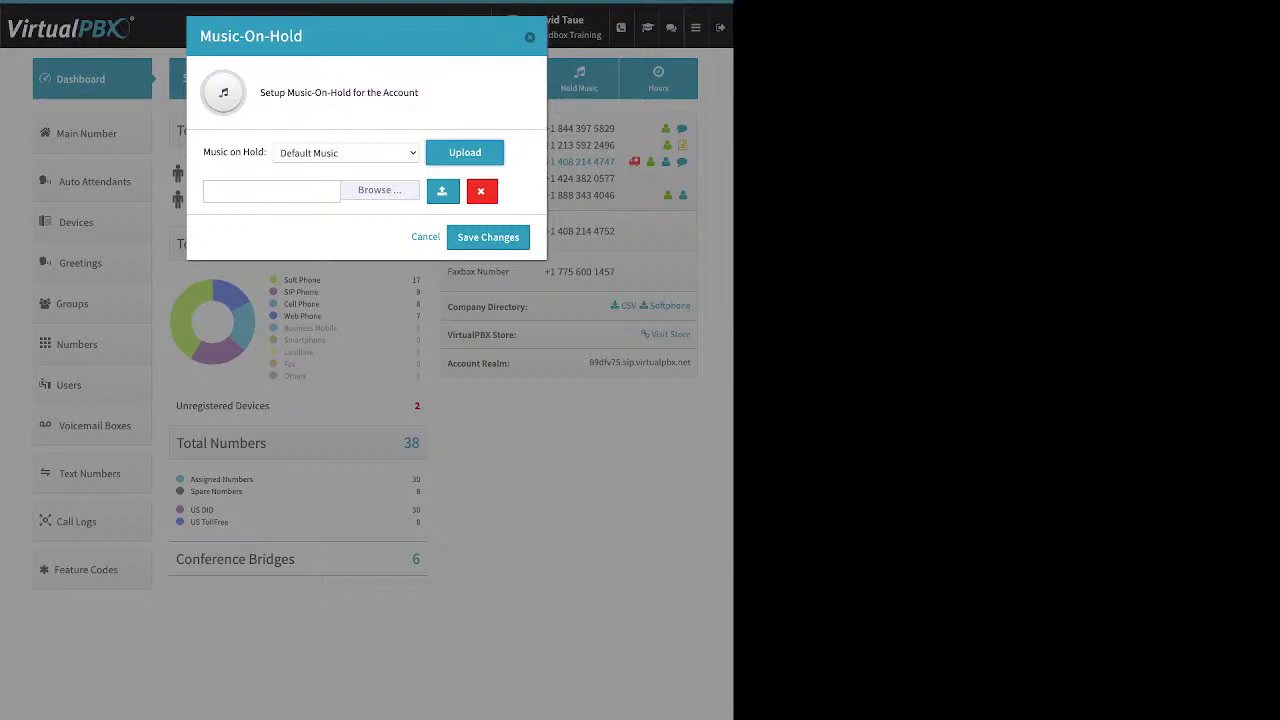
click(271, 190)
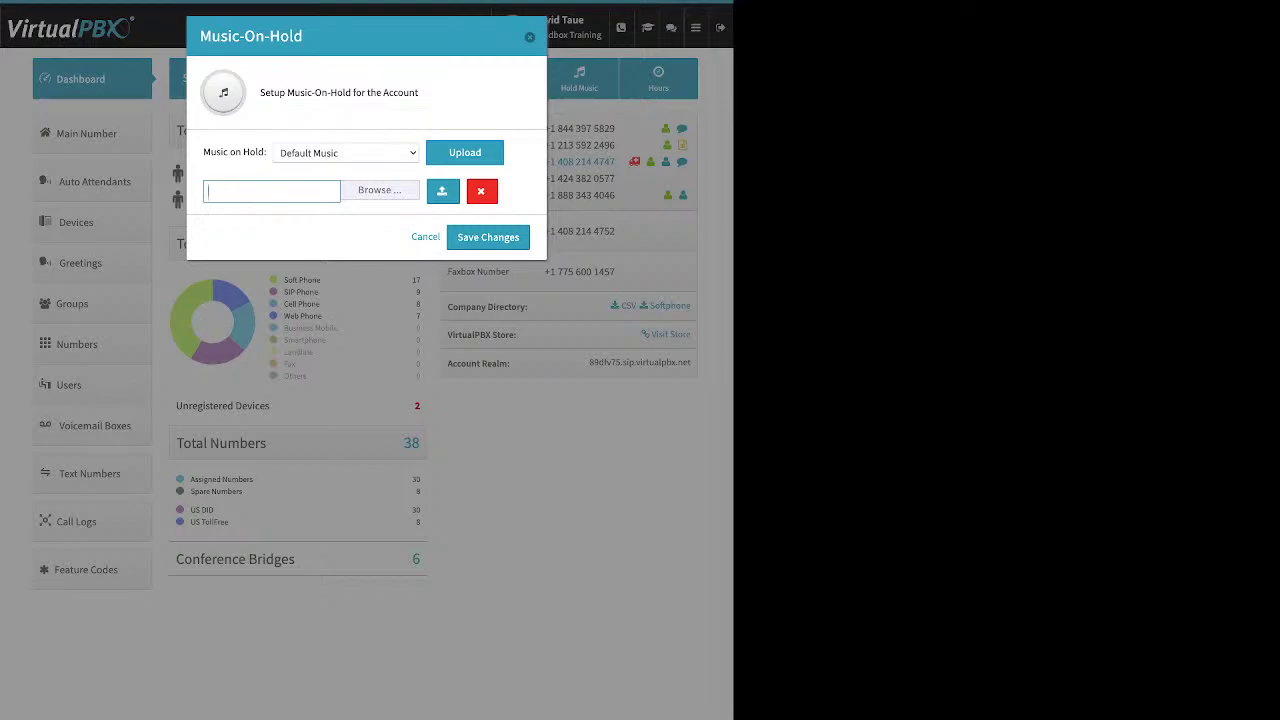
key(Escape)
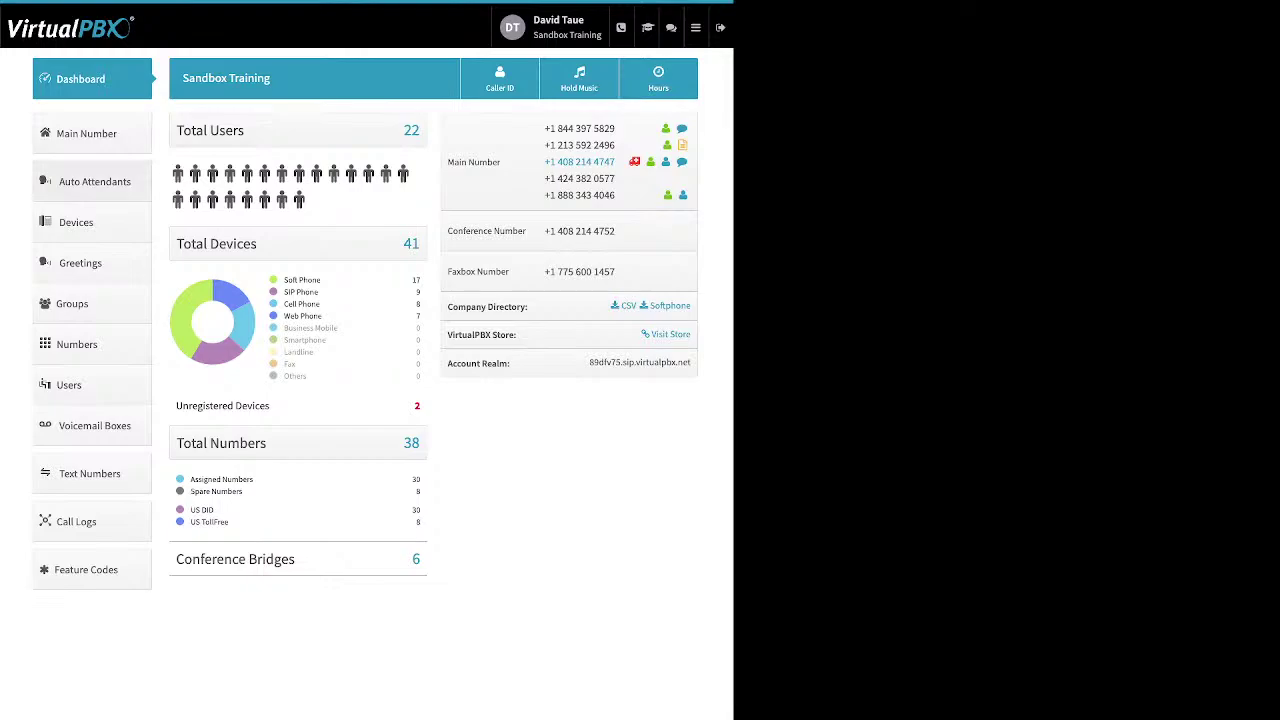
Open the users list and view the extension assignment of the first listed user
click(69, 385)
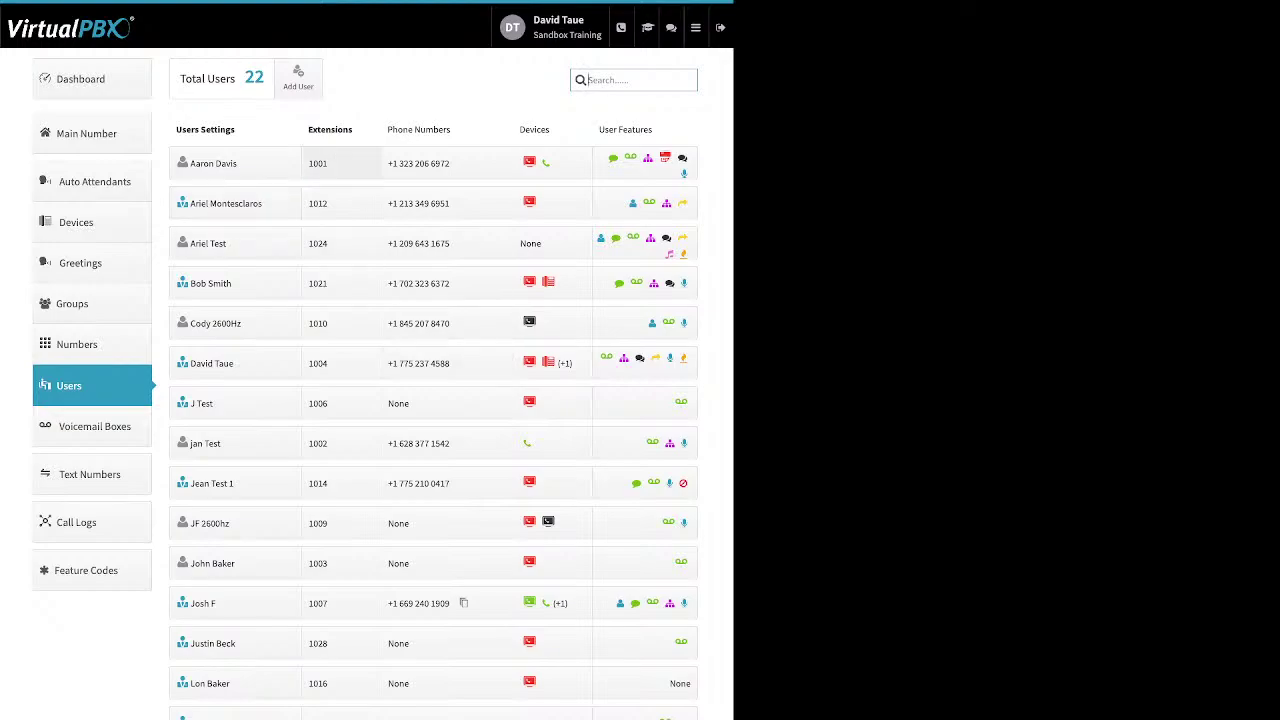
click(340, 163)
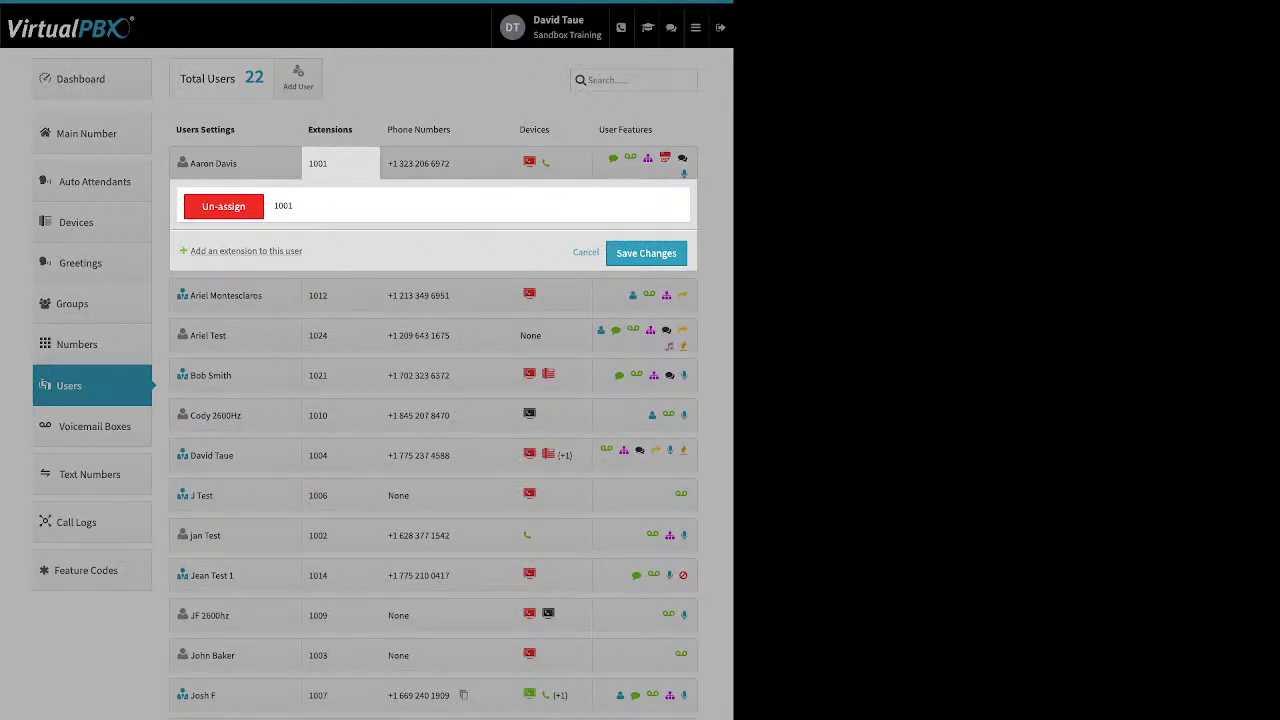
key(Escape)
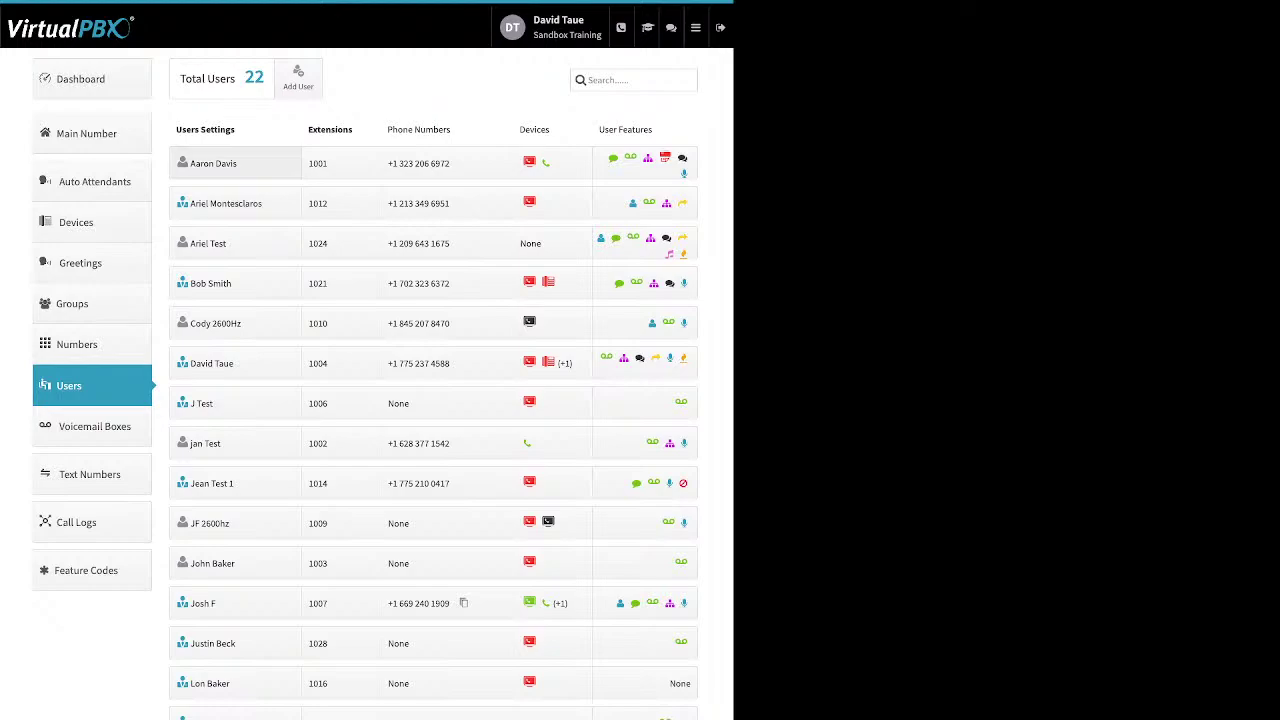
Start adding a new user, review the login e-mail and password fields, and set the main extension number to 7000
click(298, 78)
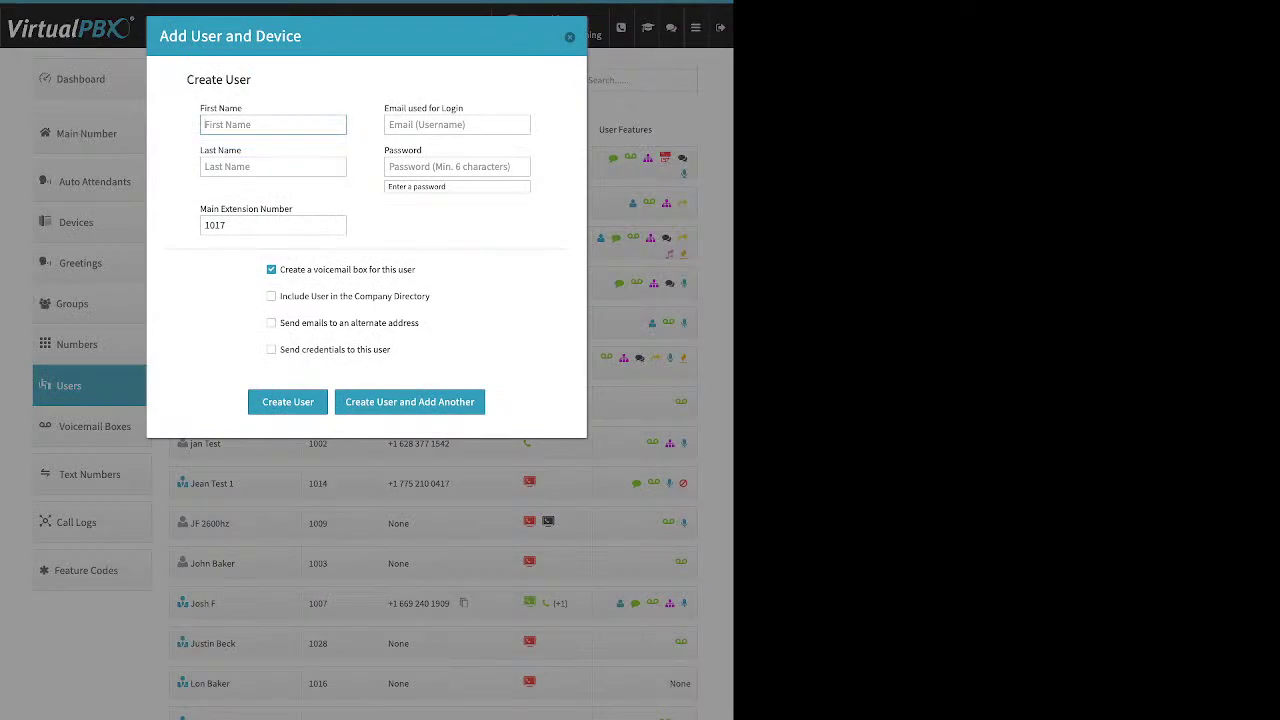
drag(384, 108, 463, 108)
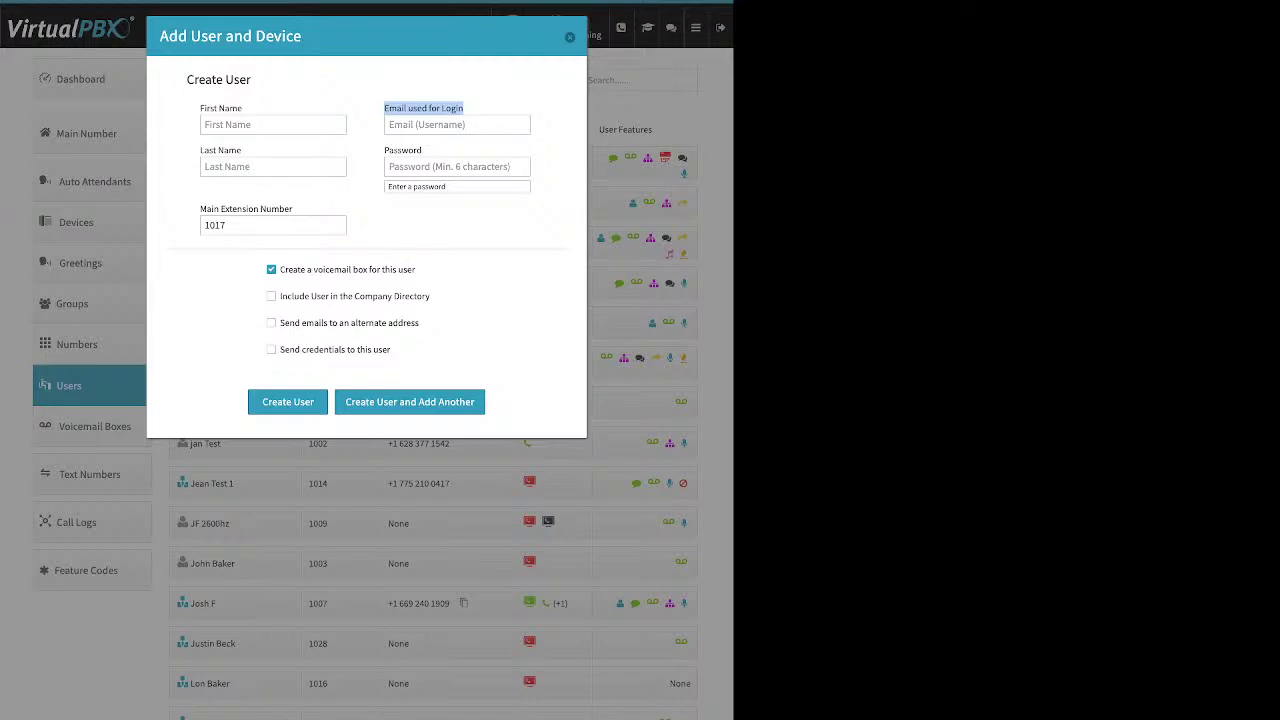
drag(424, 150, 388, 150)
click(394, 150)
click(394, 166)
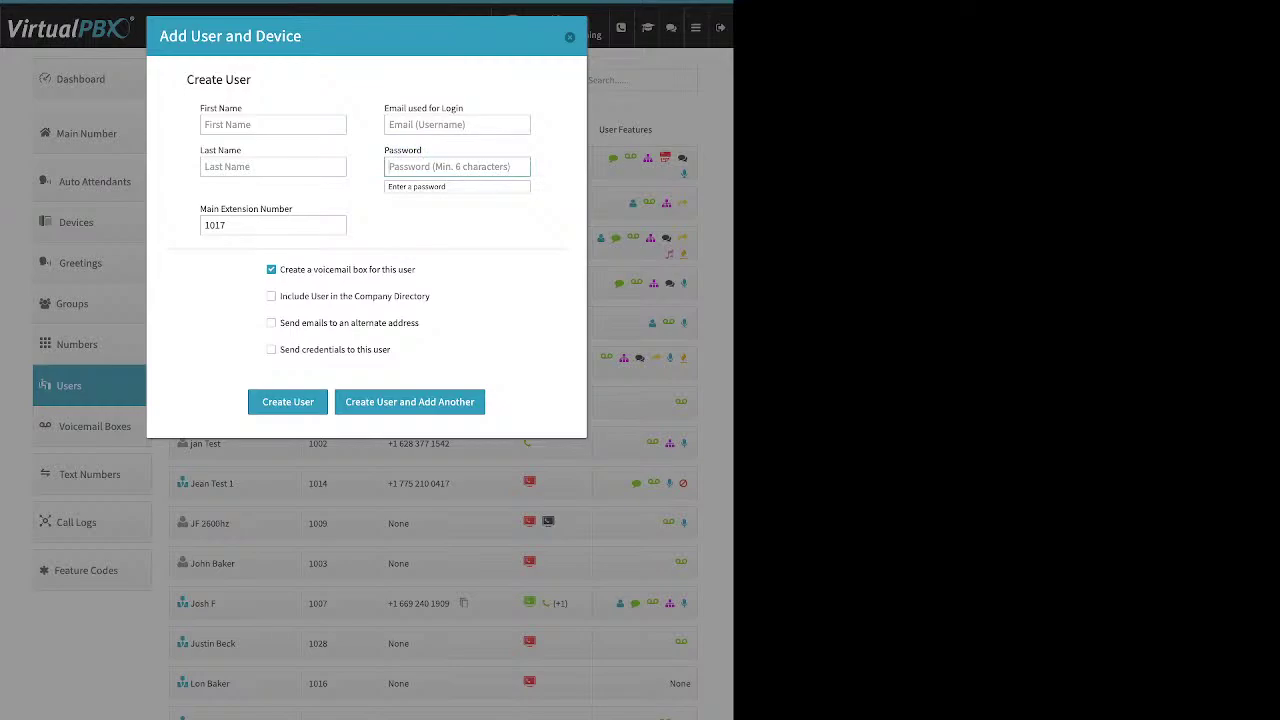
click(205, 225)
drag(292, 209, 200, 209)
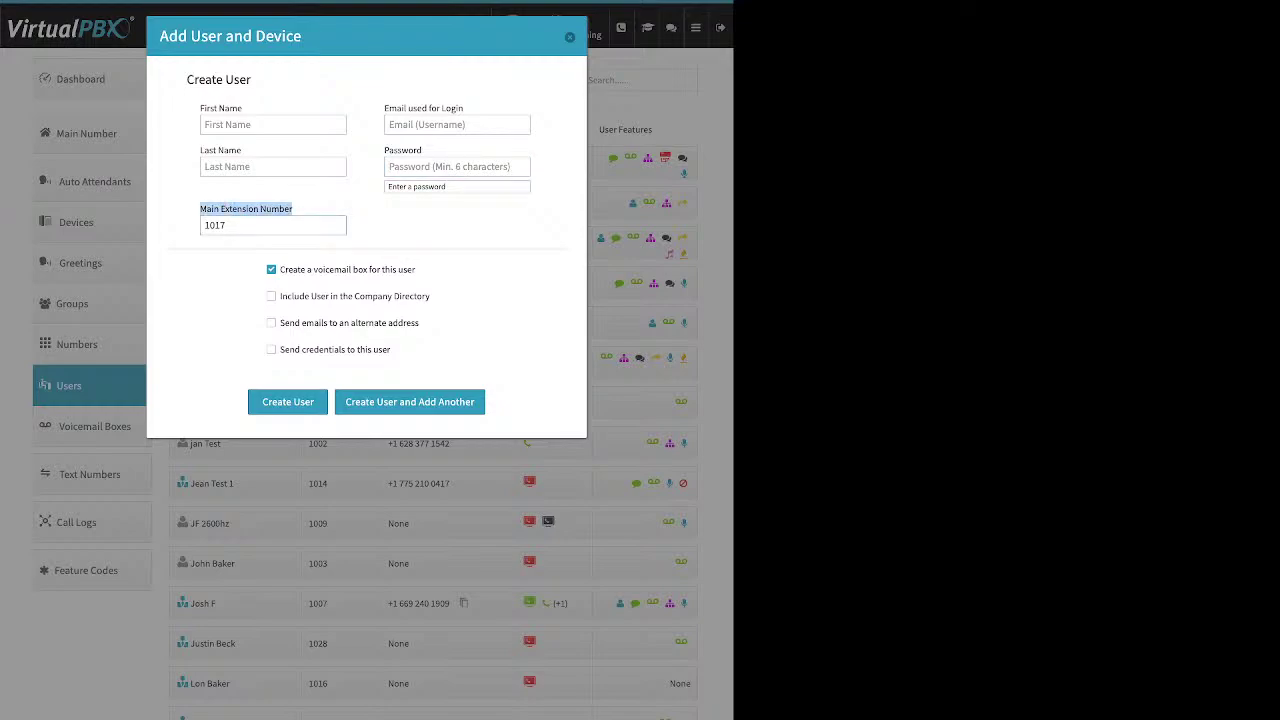
double_click(208, 225)
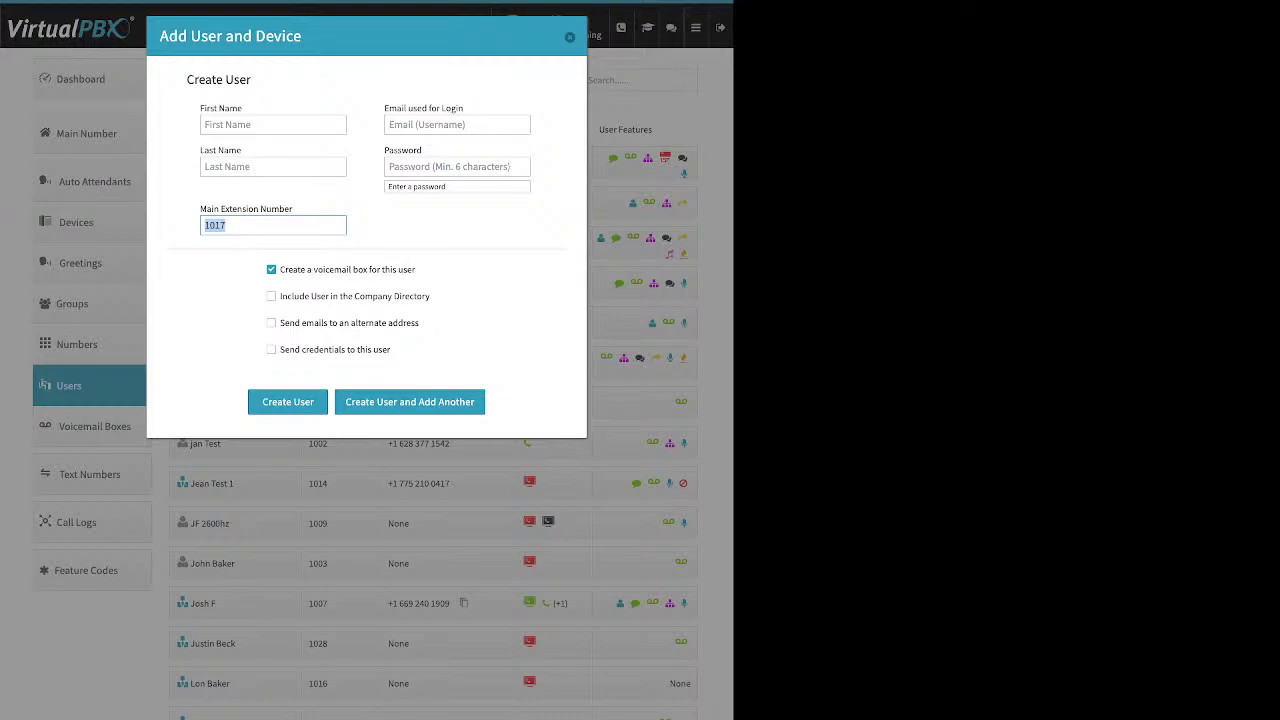
text(7000)
Try the company directory and alternate e-mail options for the new user, and discard the form without creating the user
drag(418, 269, 280, 269)
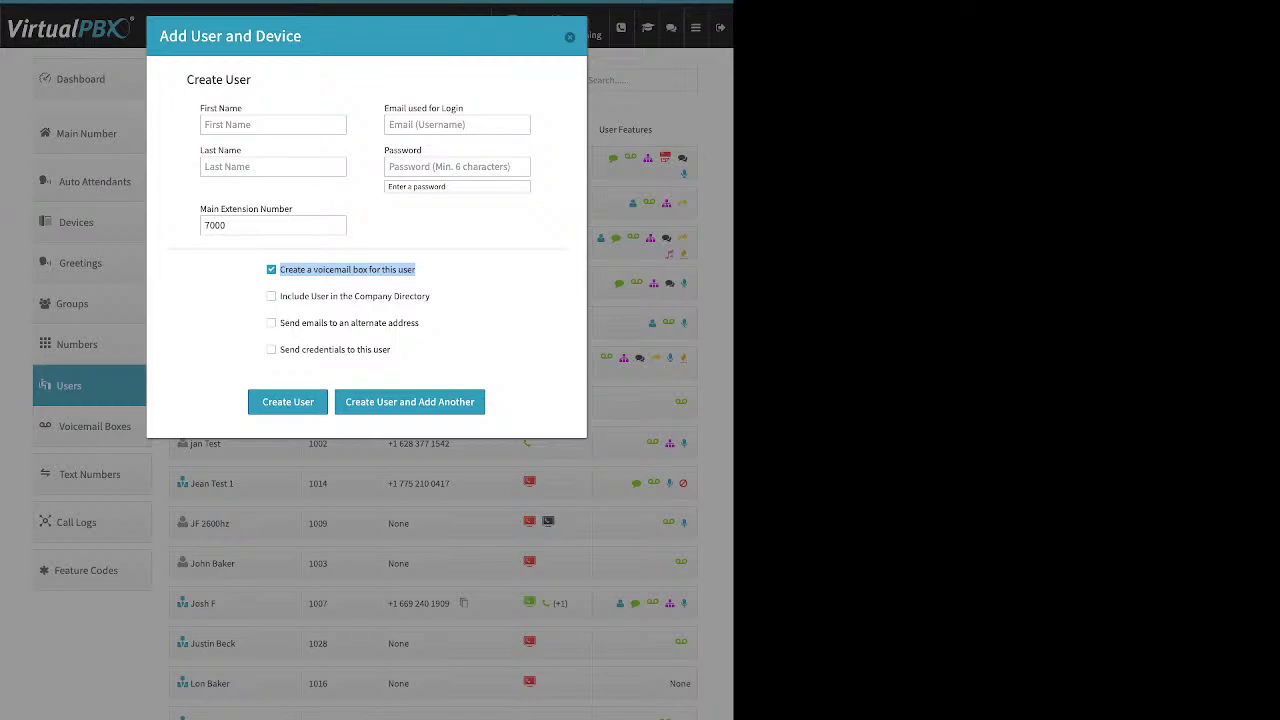
click(271, 296)
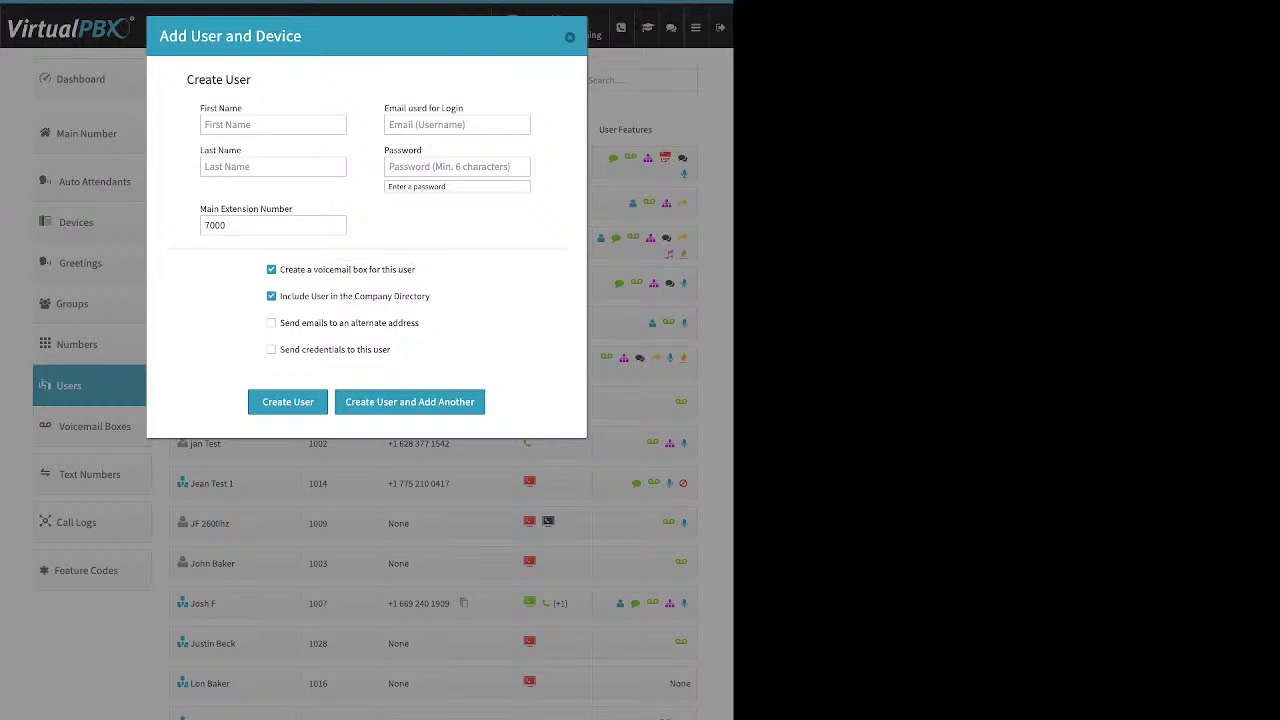
drag(430, 296, 287, 296)
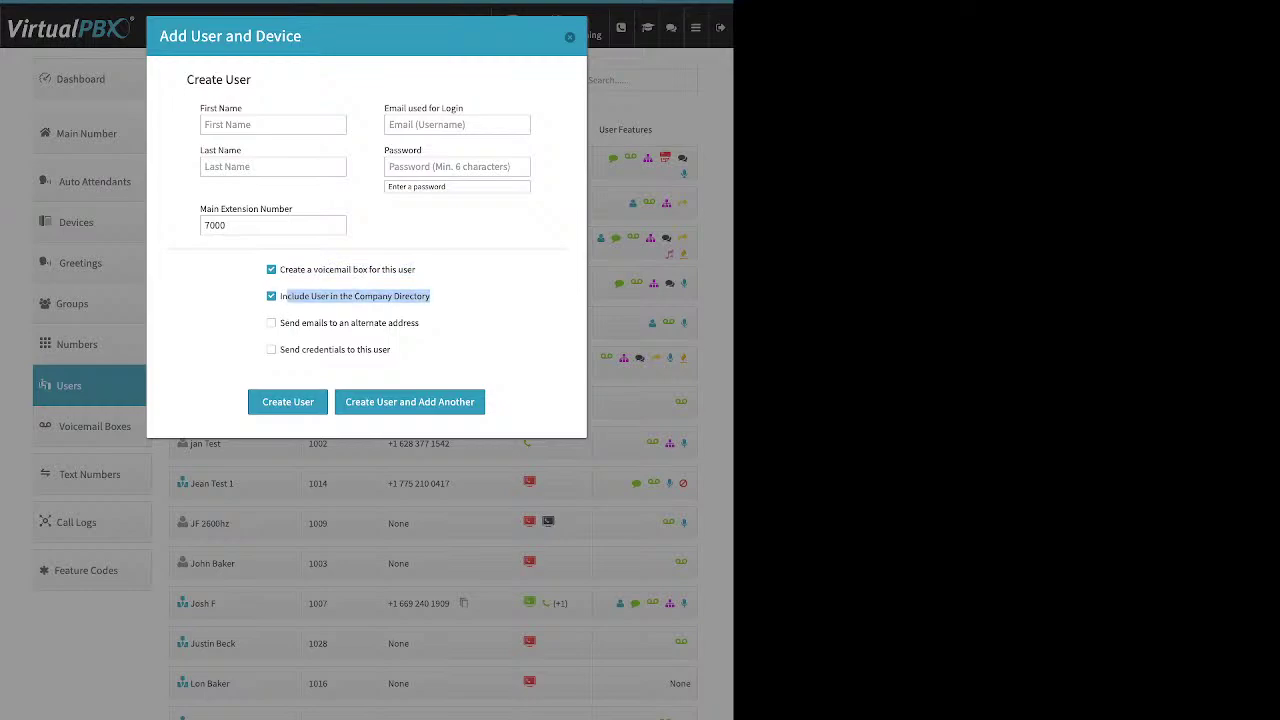
click(271, 296)
drag(419, 323, 279, 323)
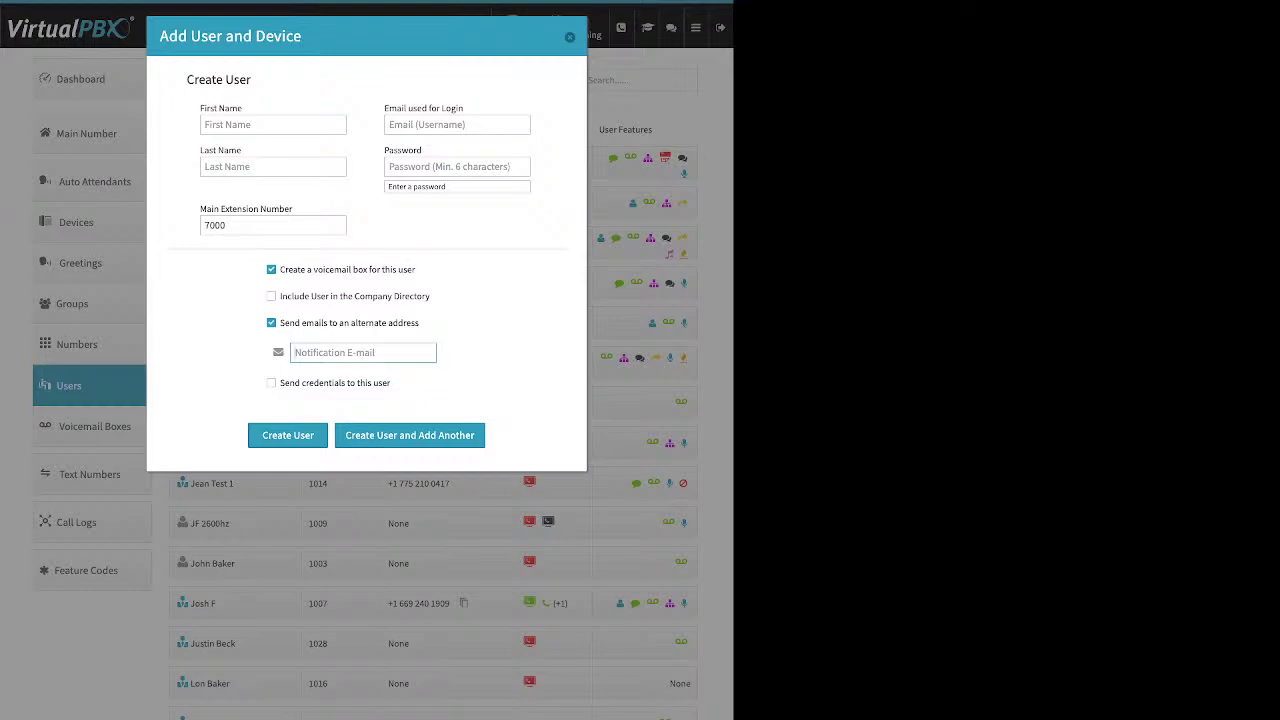
click(271, 322)
drag(391, 349, 280, 349)
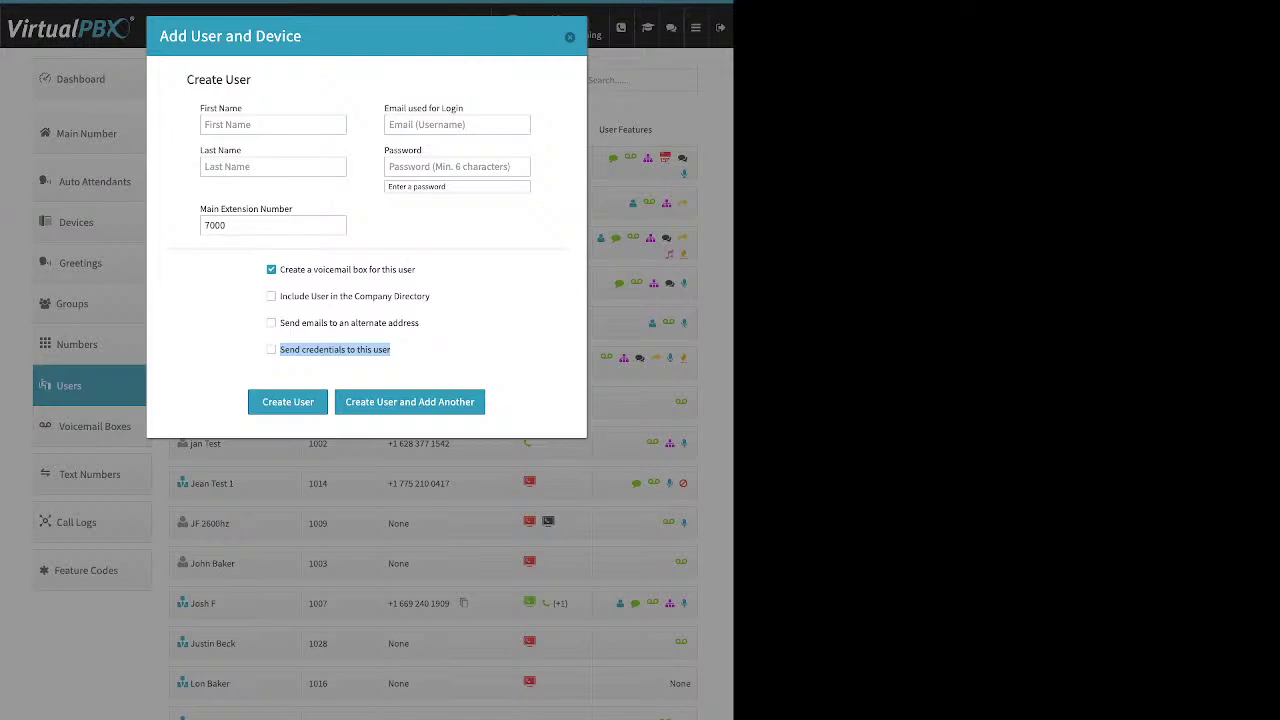
key(Escape)
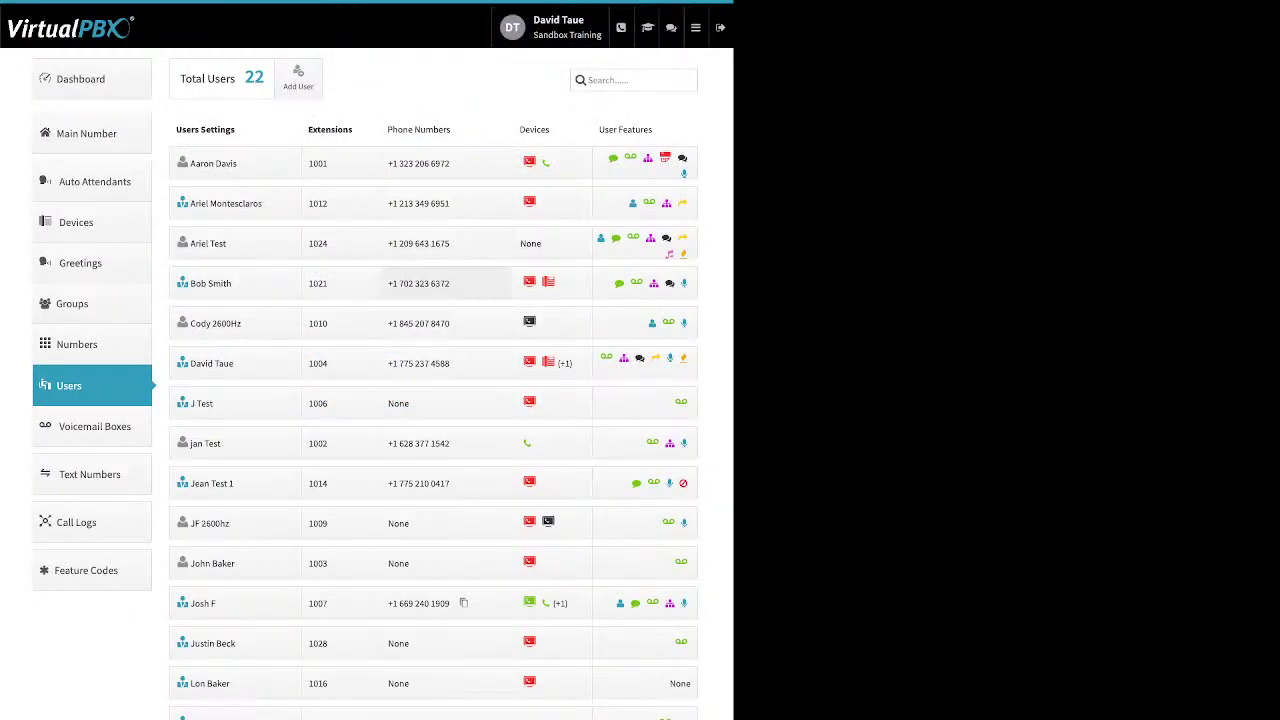
Open the first listed user's settings and view the dialogs for updating the login credentials and voicemail PIN
click(213, 163)
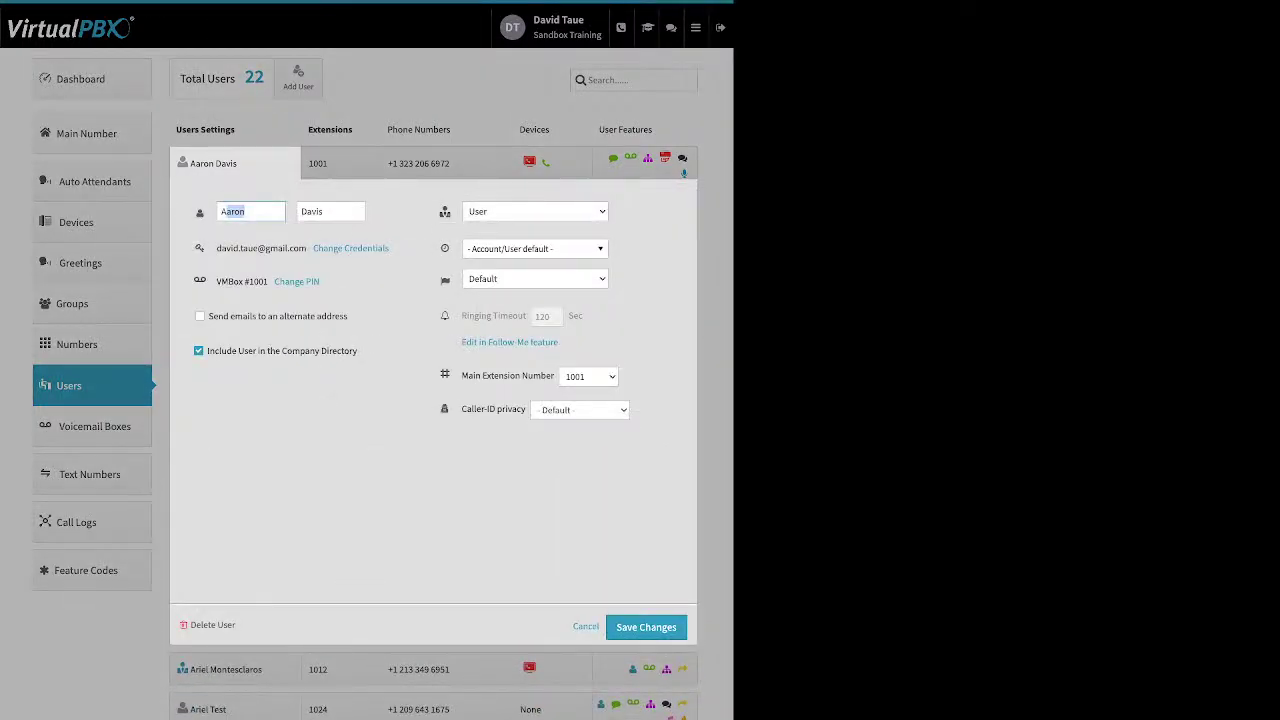
drag(391, 248, 314, 248)
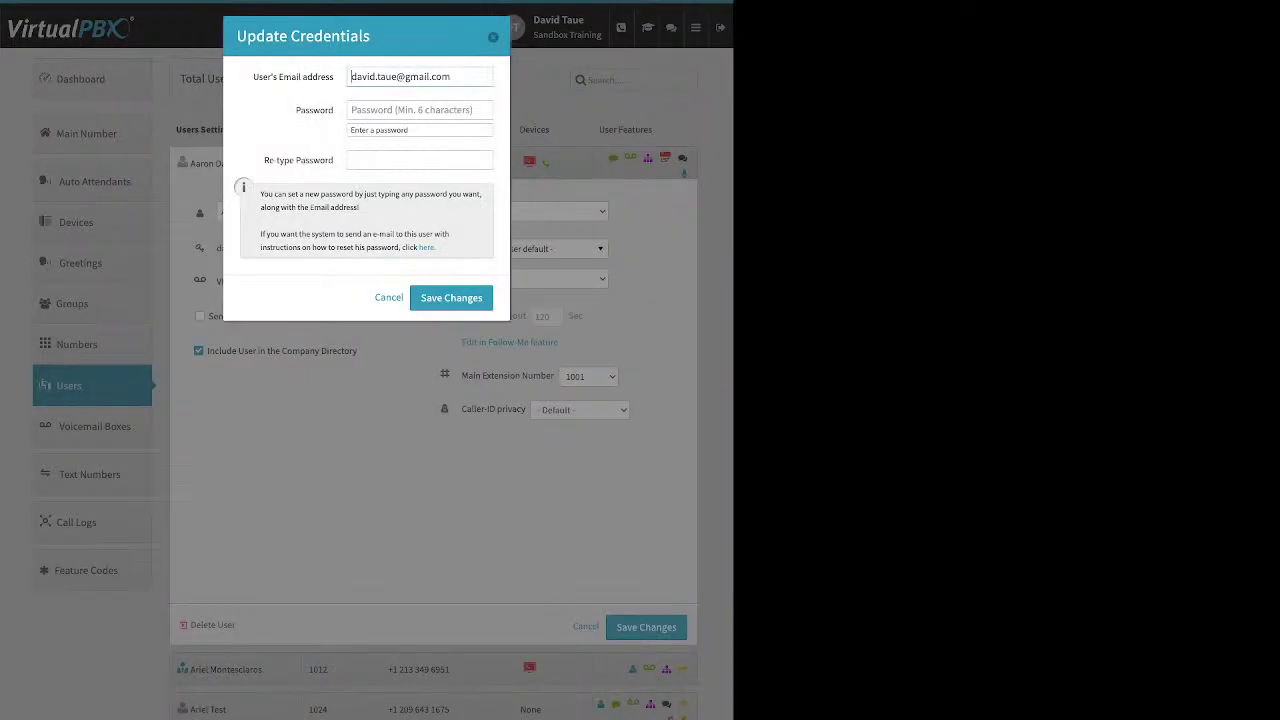
drag(436, 247, 418, 247)
key(Escape)
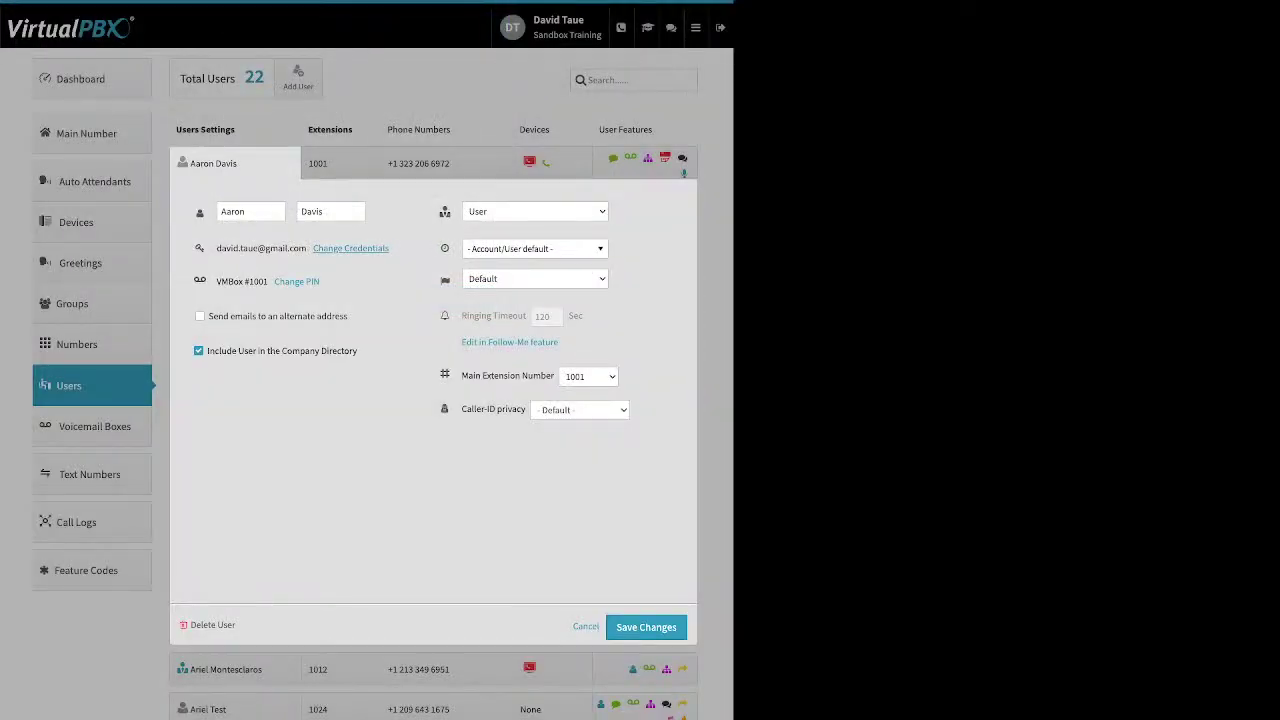
drag(319, 281, 273, 281)
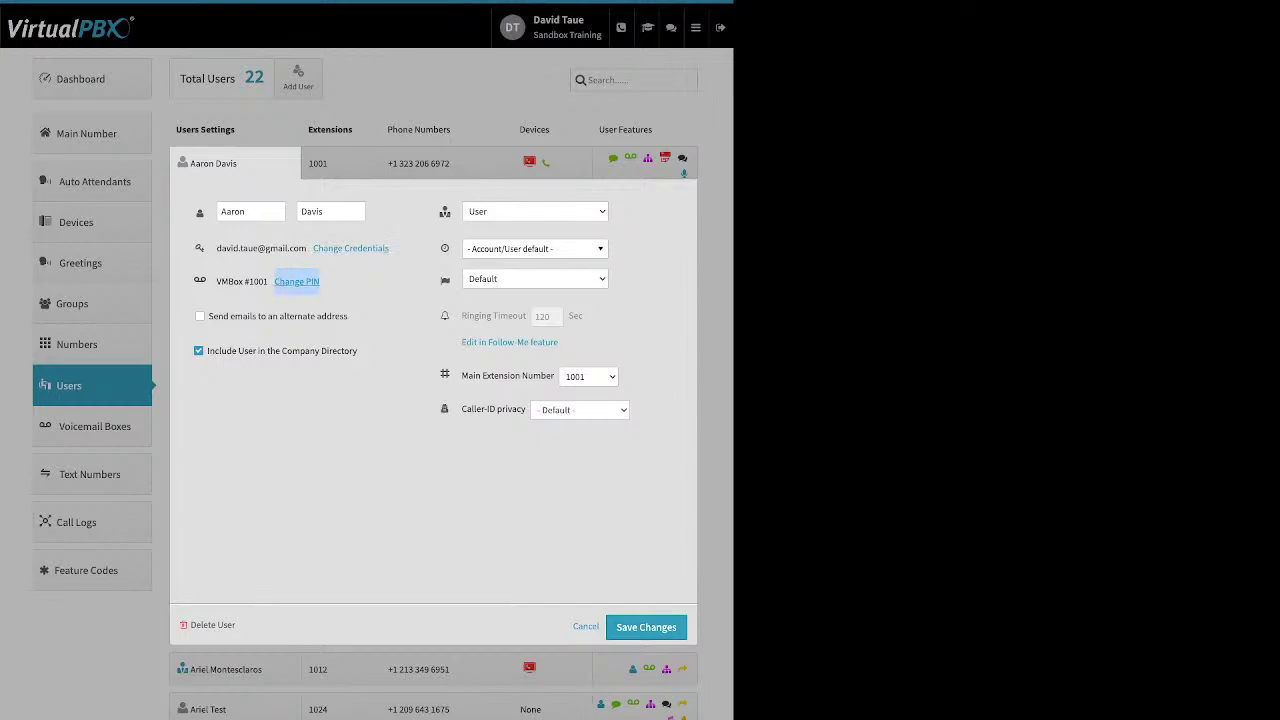
click(296, 281)
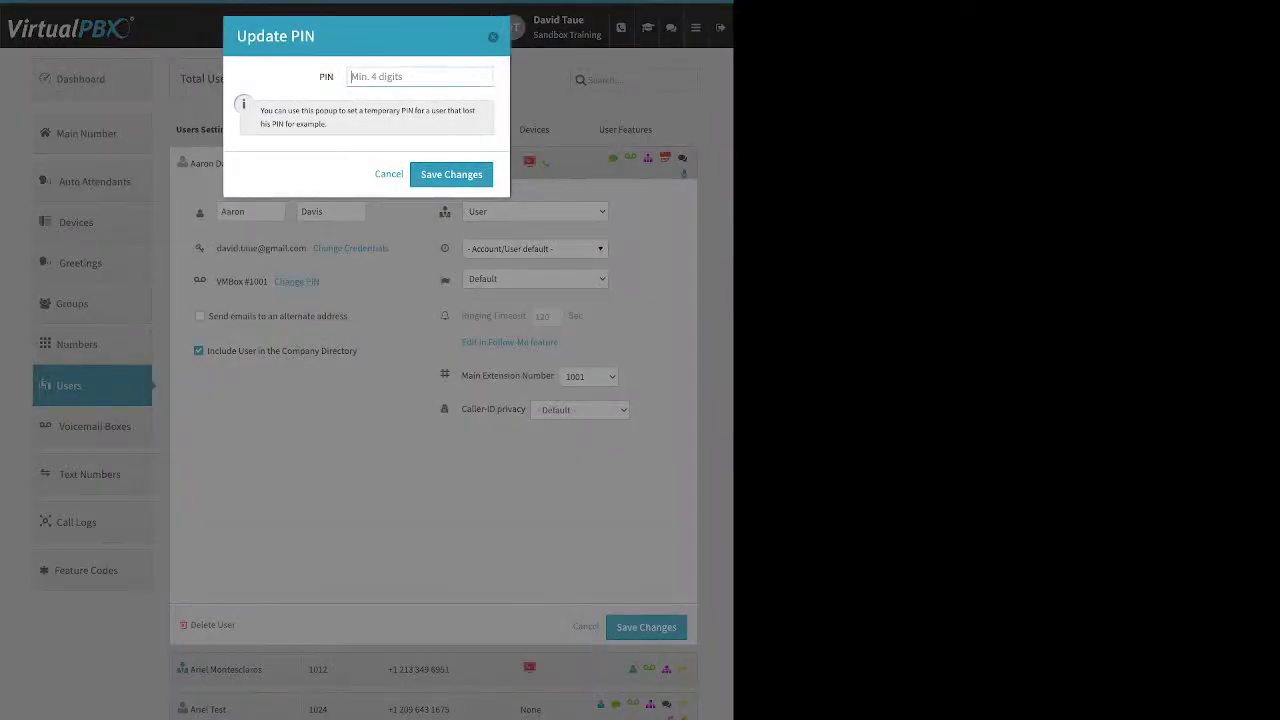
key(Escape)
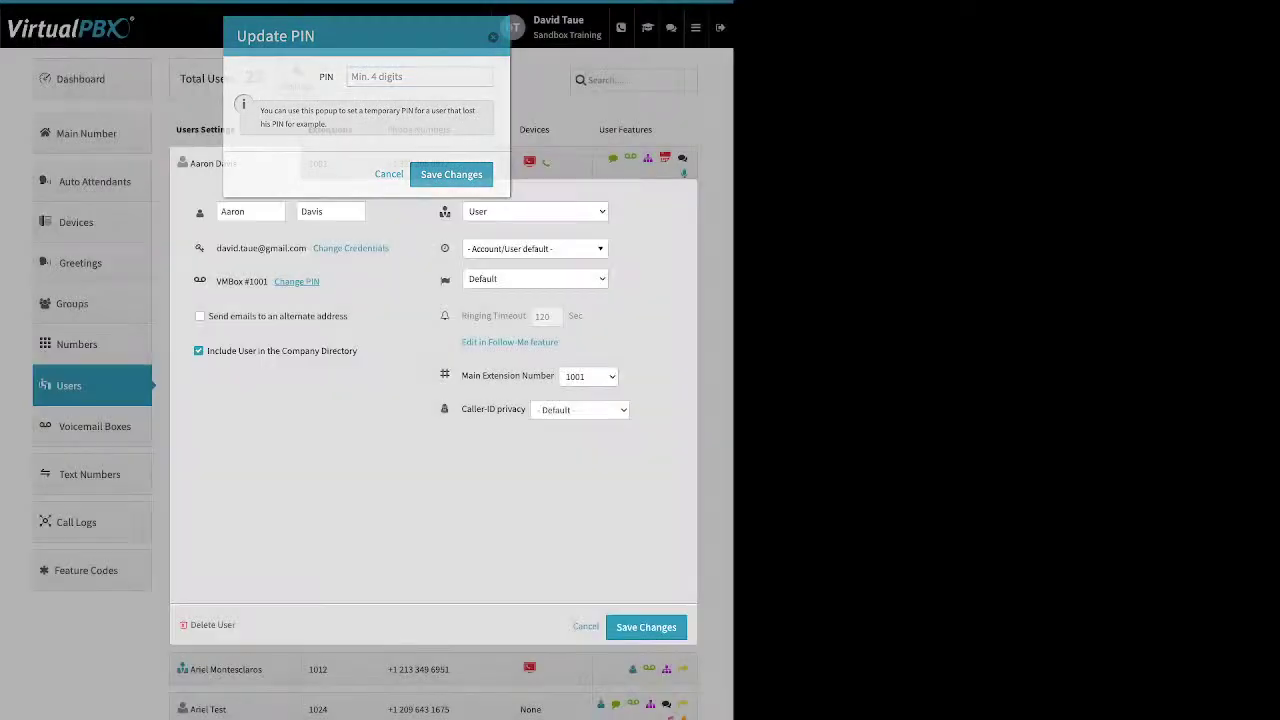
Examine the user's alternate e-mail, company directory and time zone options, and the assigned extension, without saving
drag(348, 316, 208, 316)
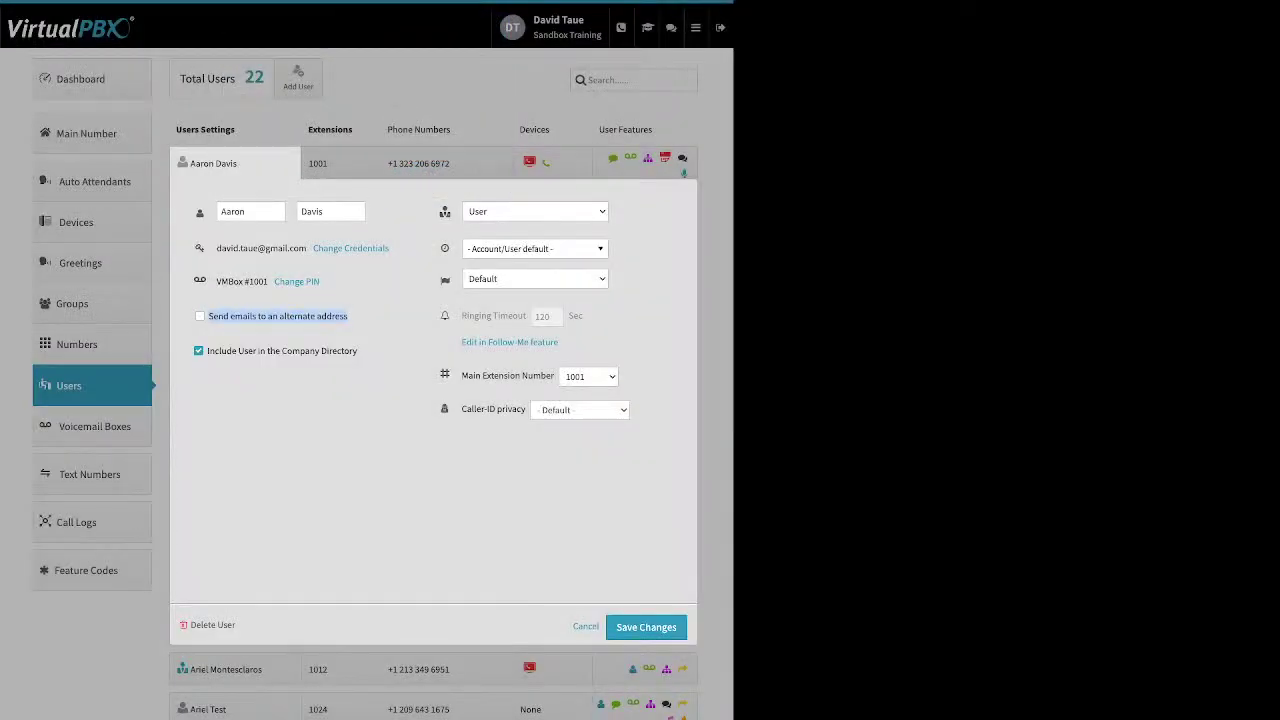
drag(357, 351, 238, 351)
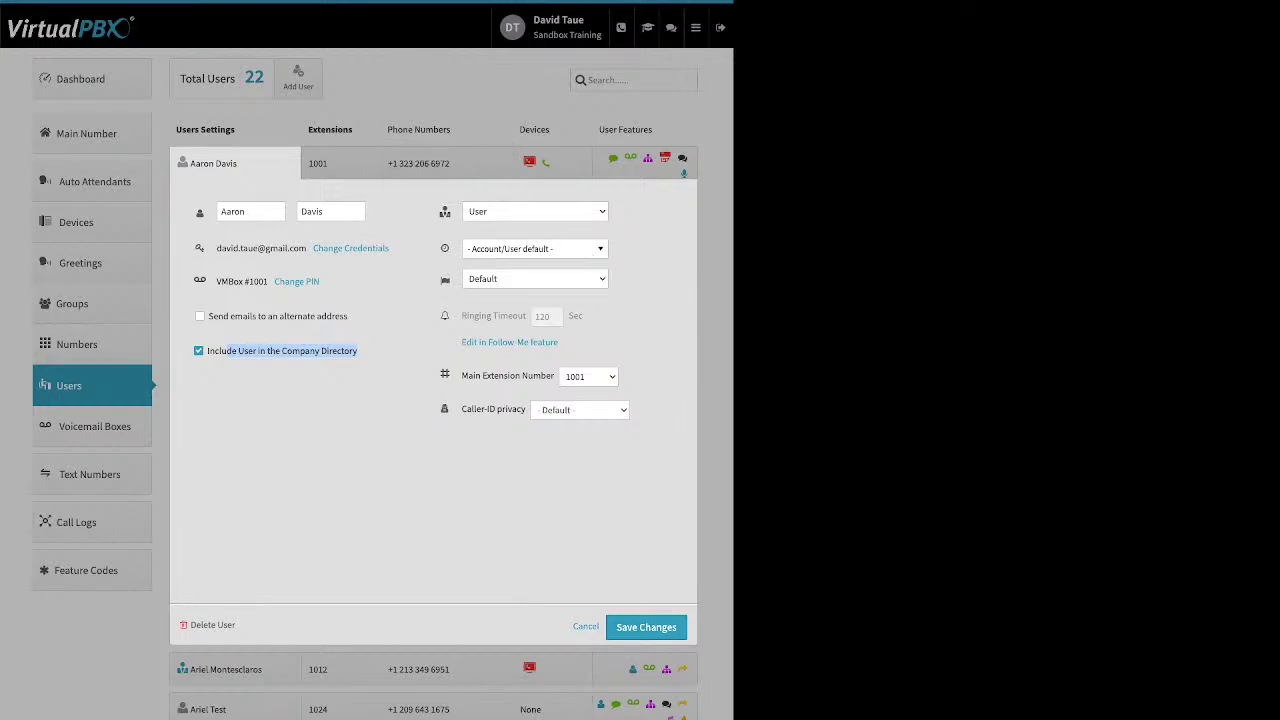
mouse_move(445, 248)
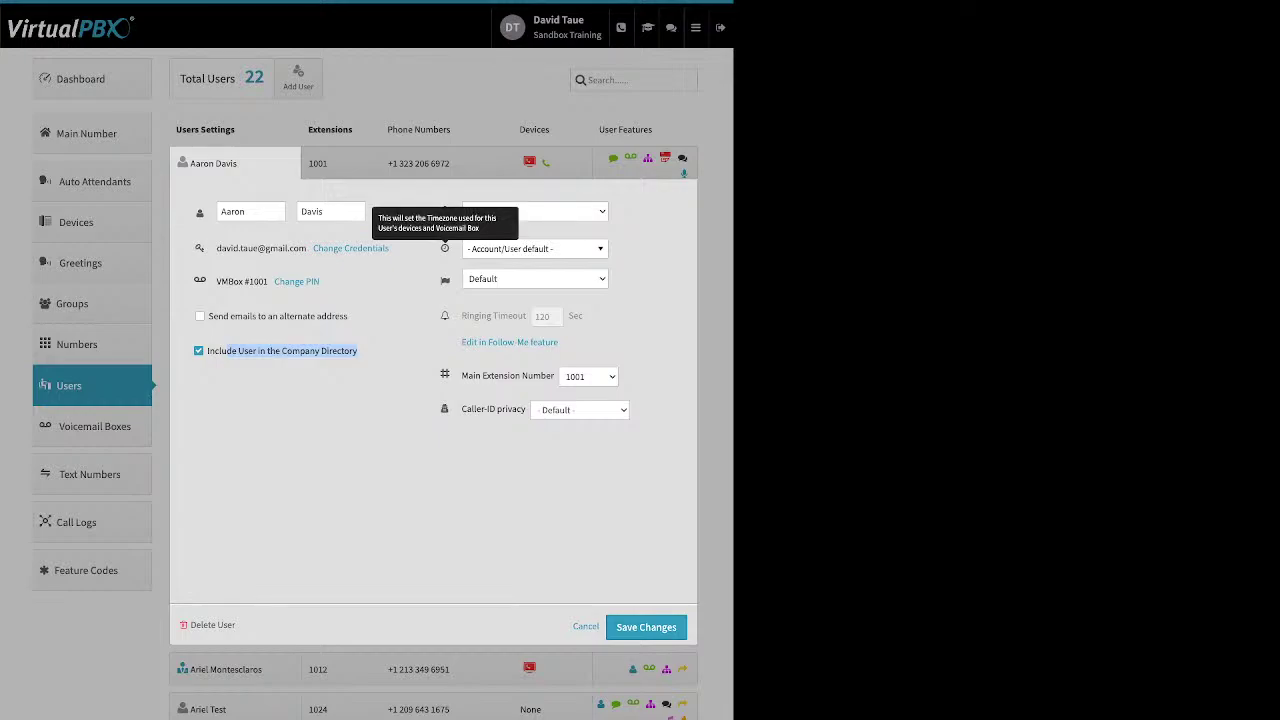
click(534, 248)
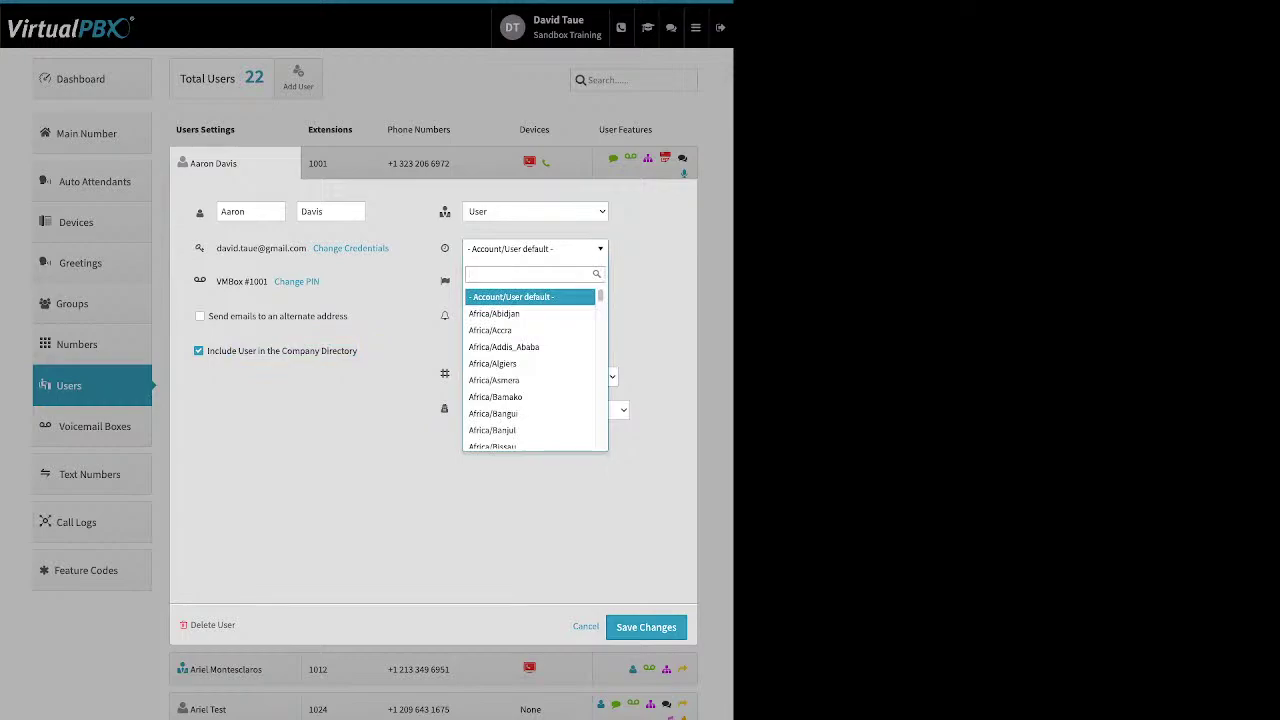
key(Escape)
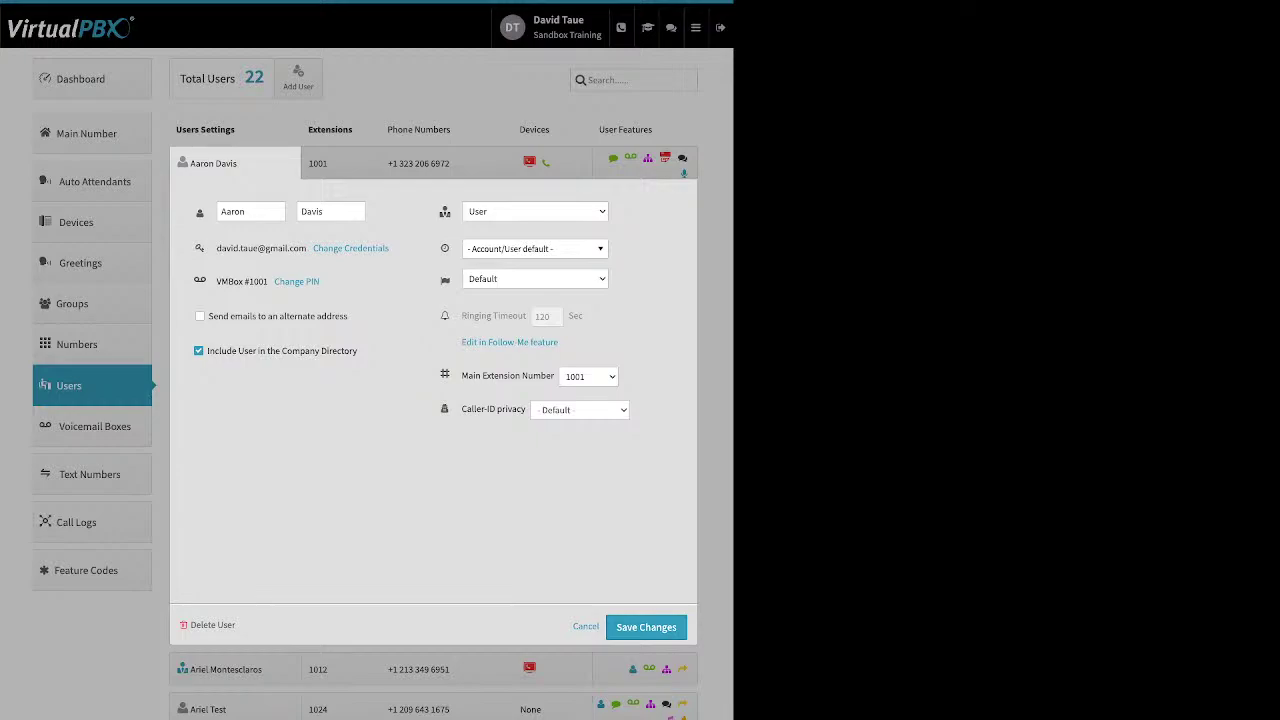
mouse_move(521, 315)
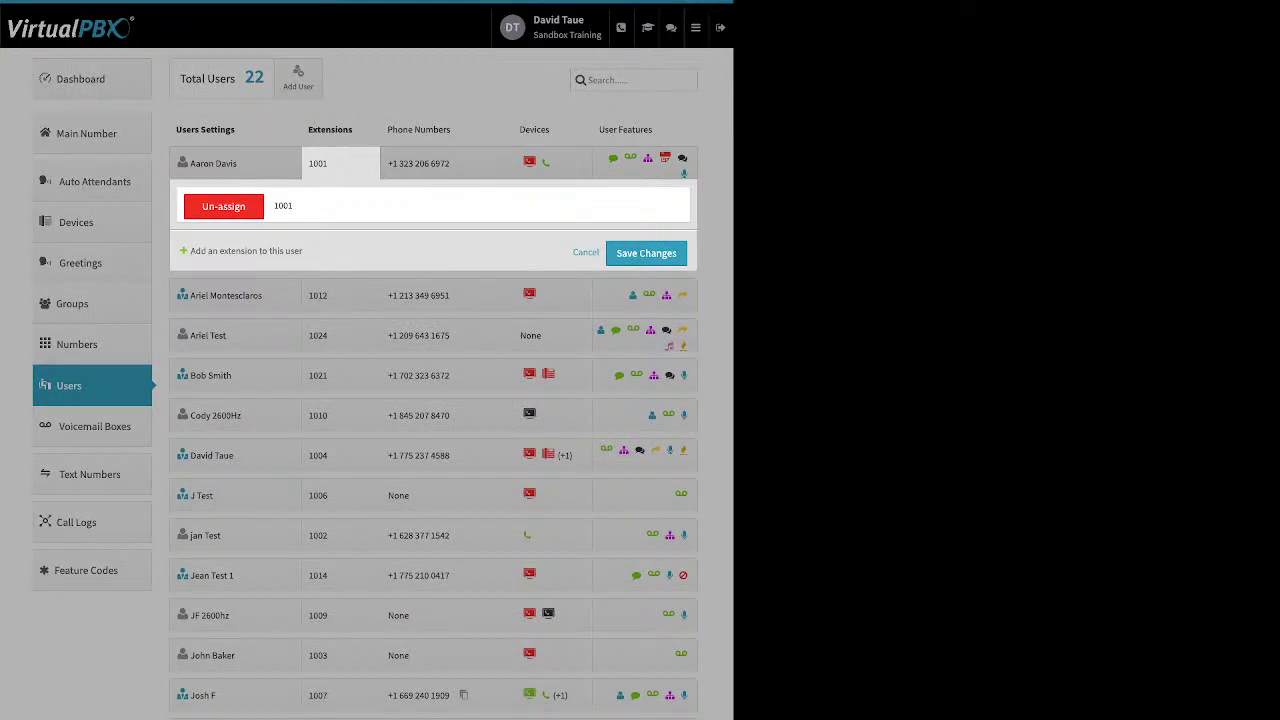
key(Escape)
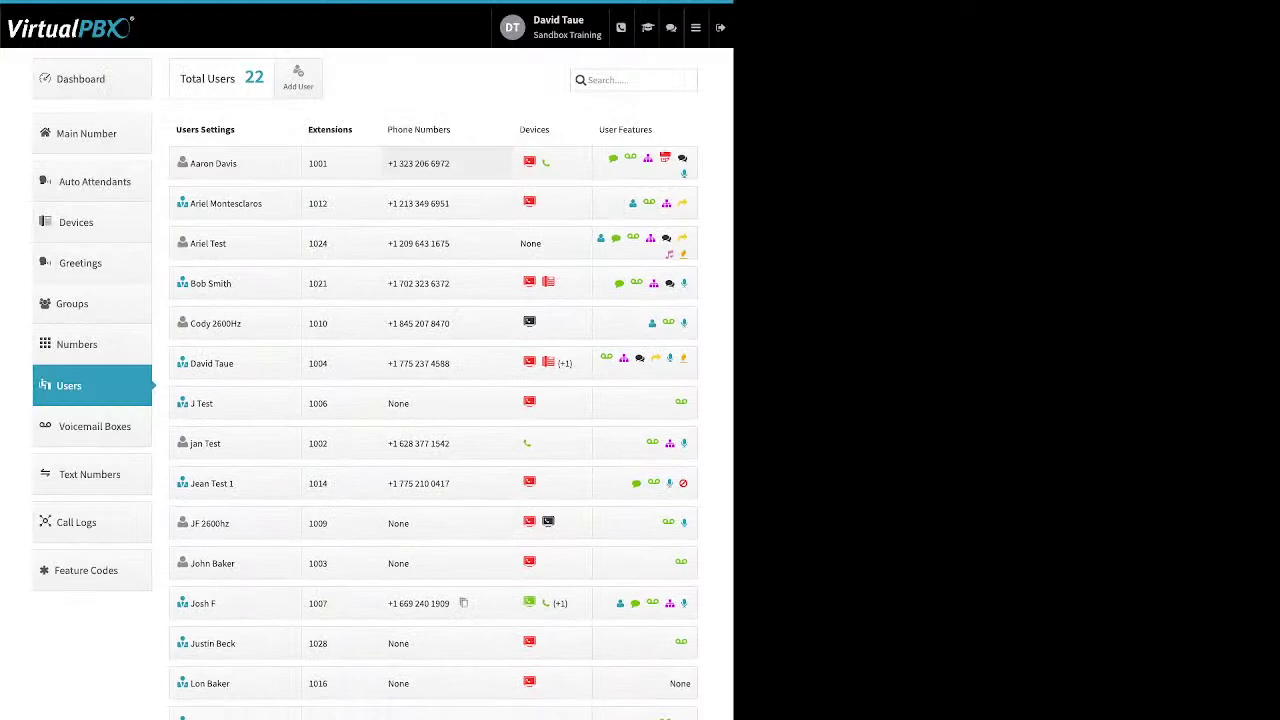
Open the first listed user's phone numbers and try selecting the spare number with area code 424, without saving it to the user
click(446, 163)
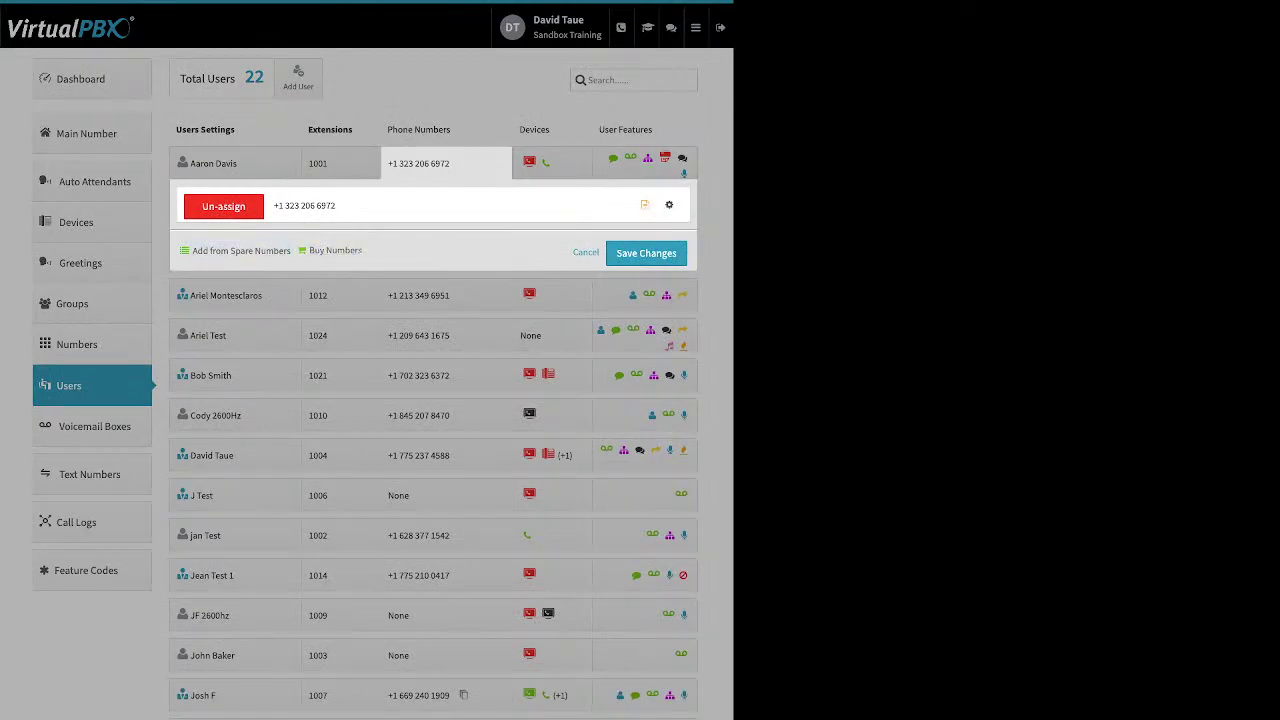
drag(192, 251, 362, 251)
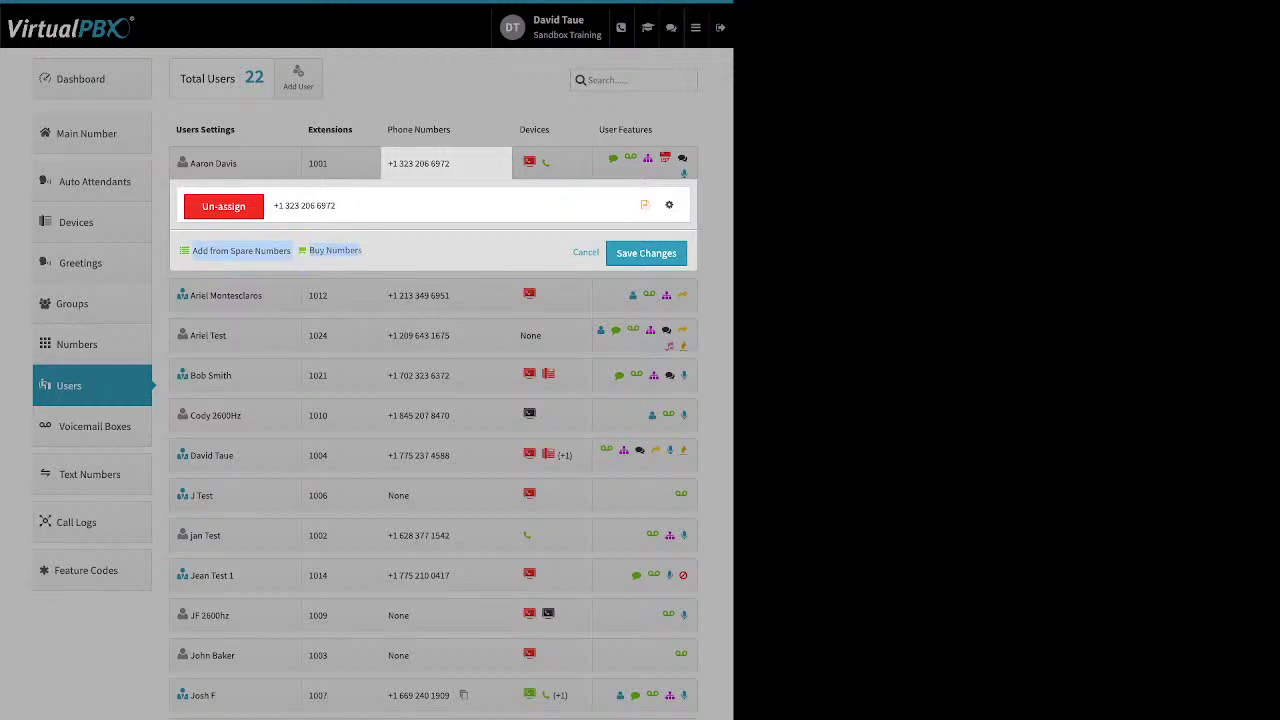
click(241, 250)
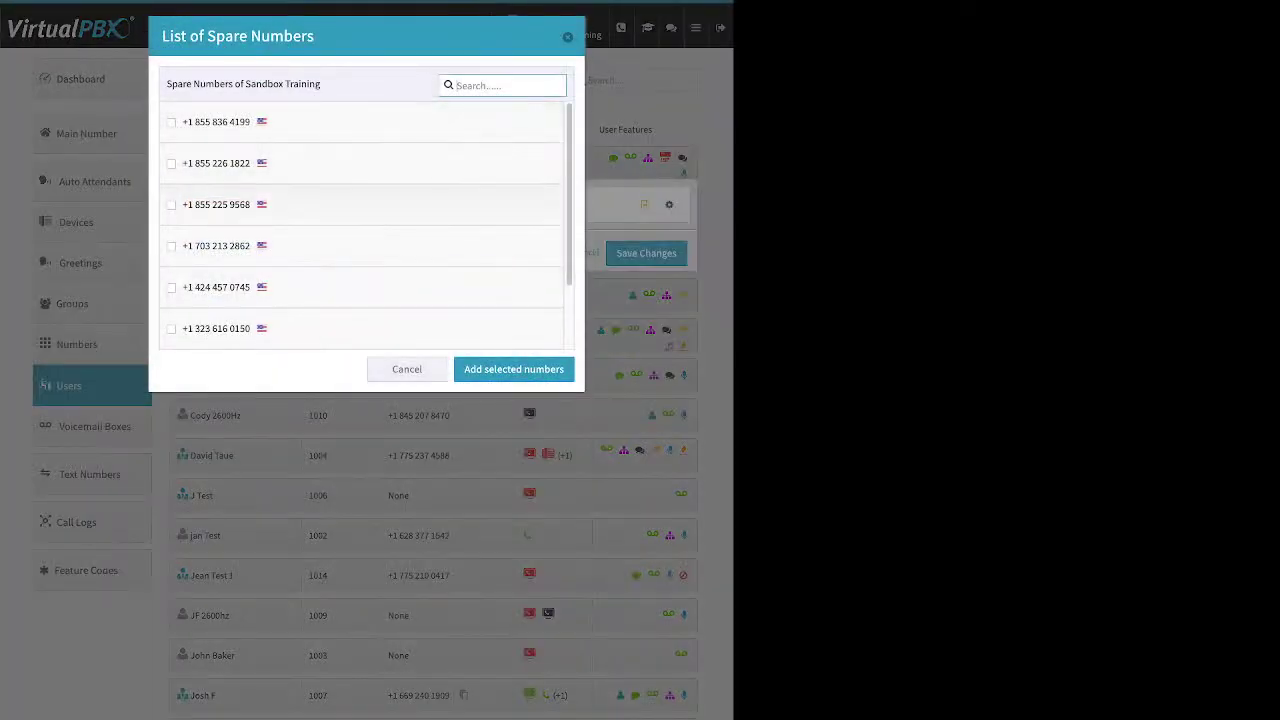
scroll(365, 225, down, 2)
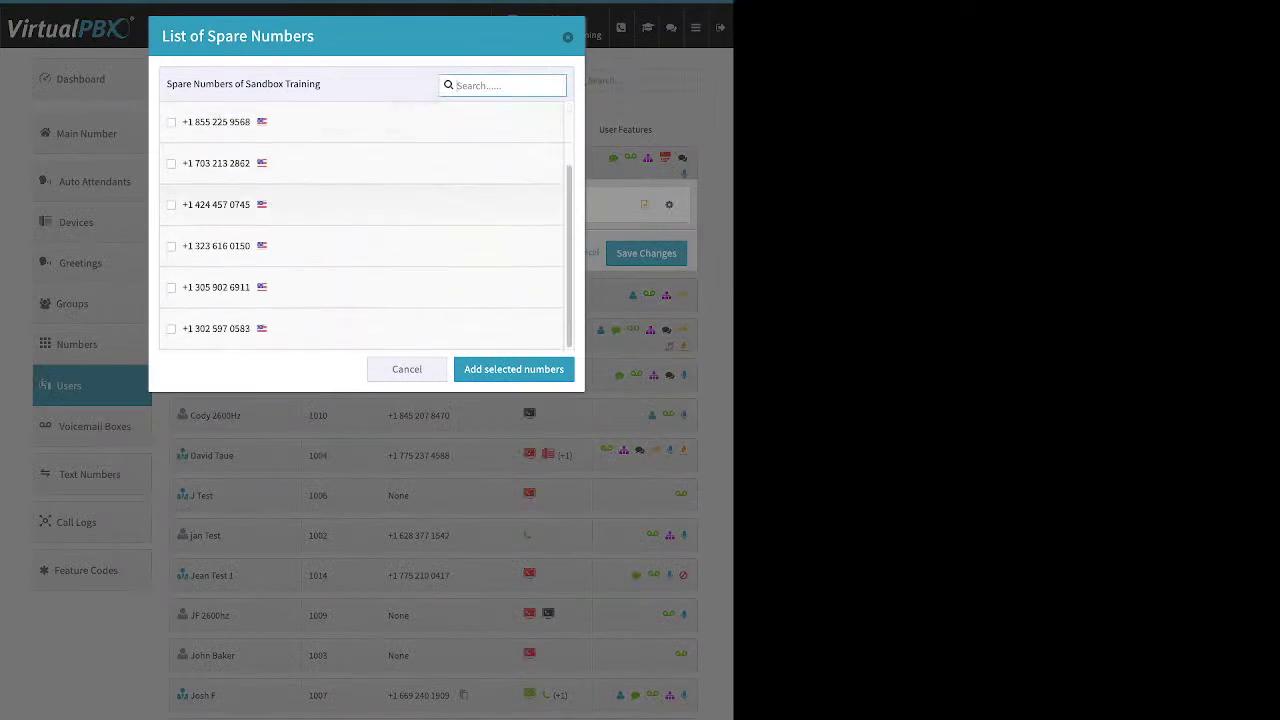
click(171, 205)
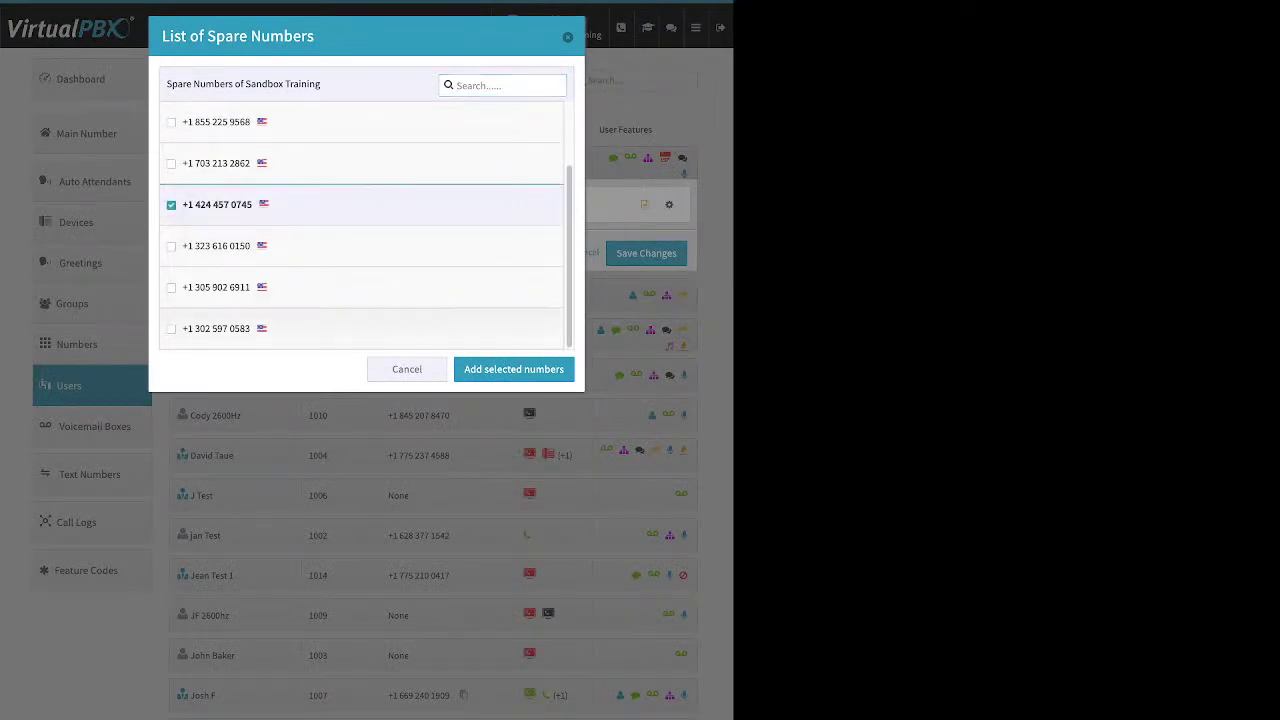
click(513, 369)
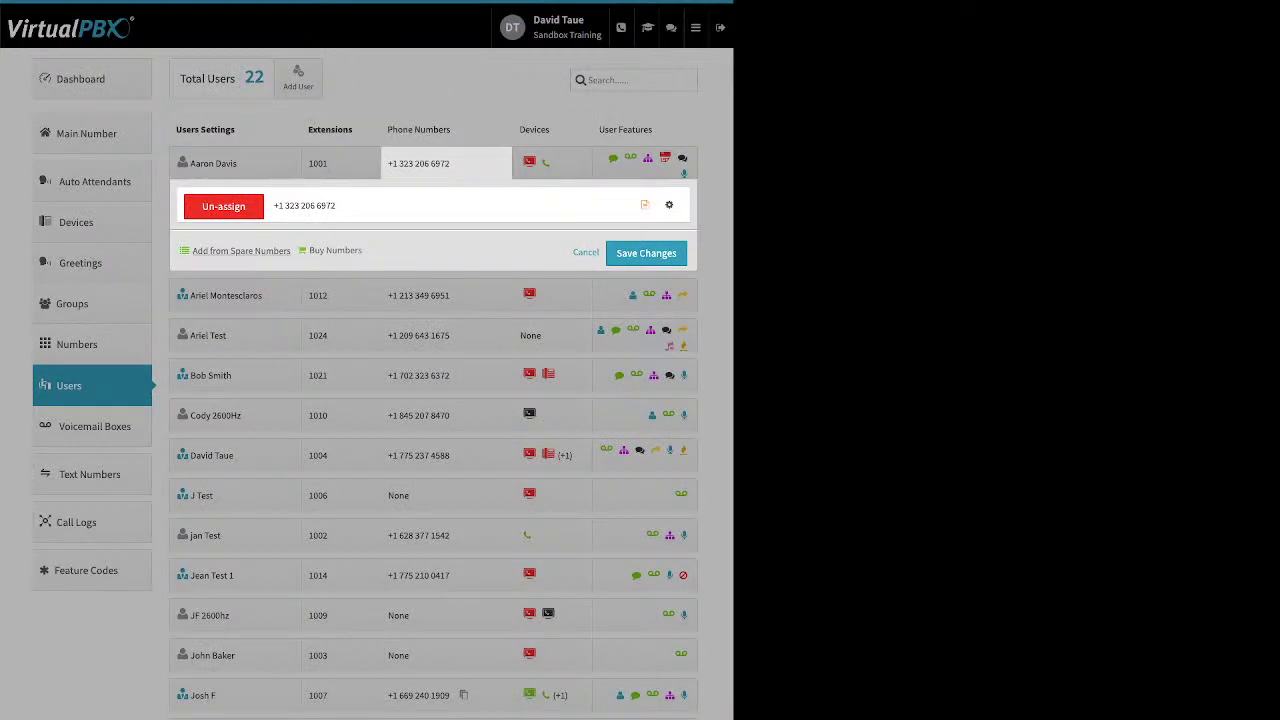
Search for toll-free numbers to buy with the 86* prefix and add one from the results to the cart
click(335, 250)
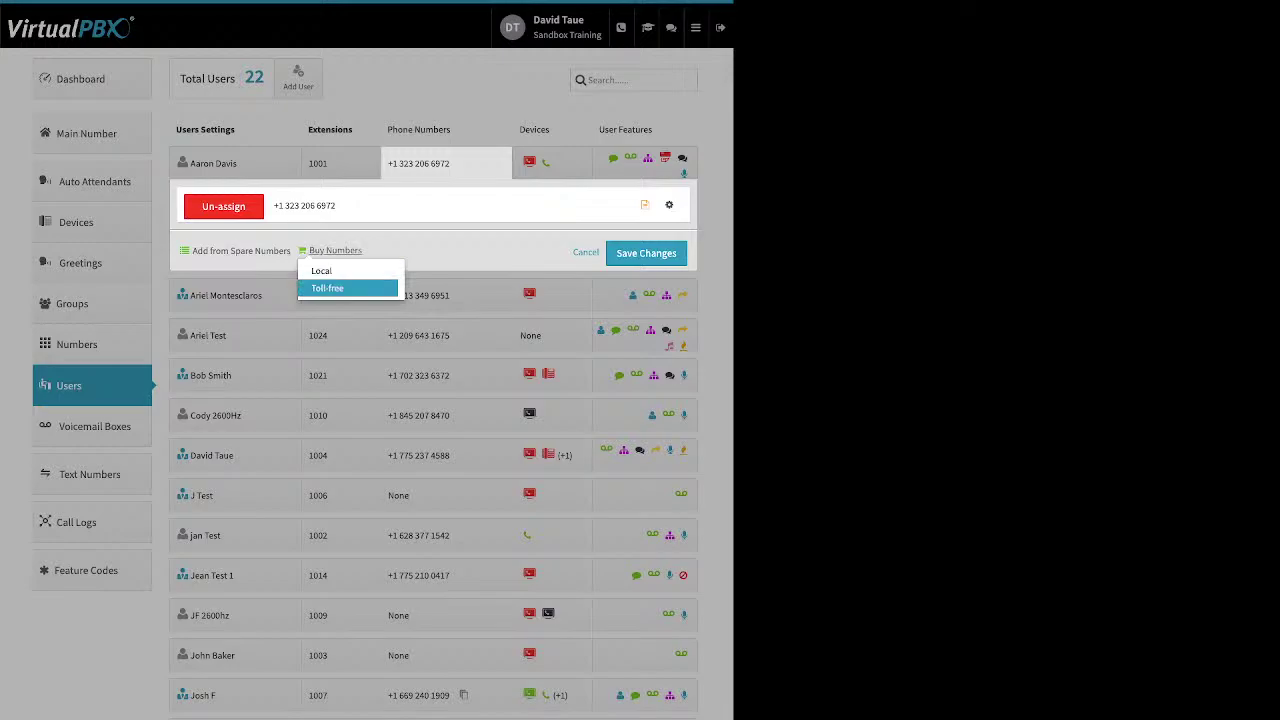
click(327, 288)
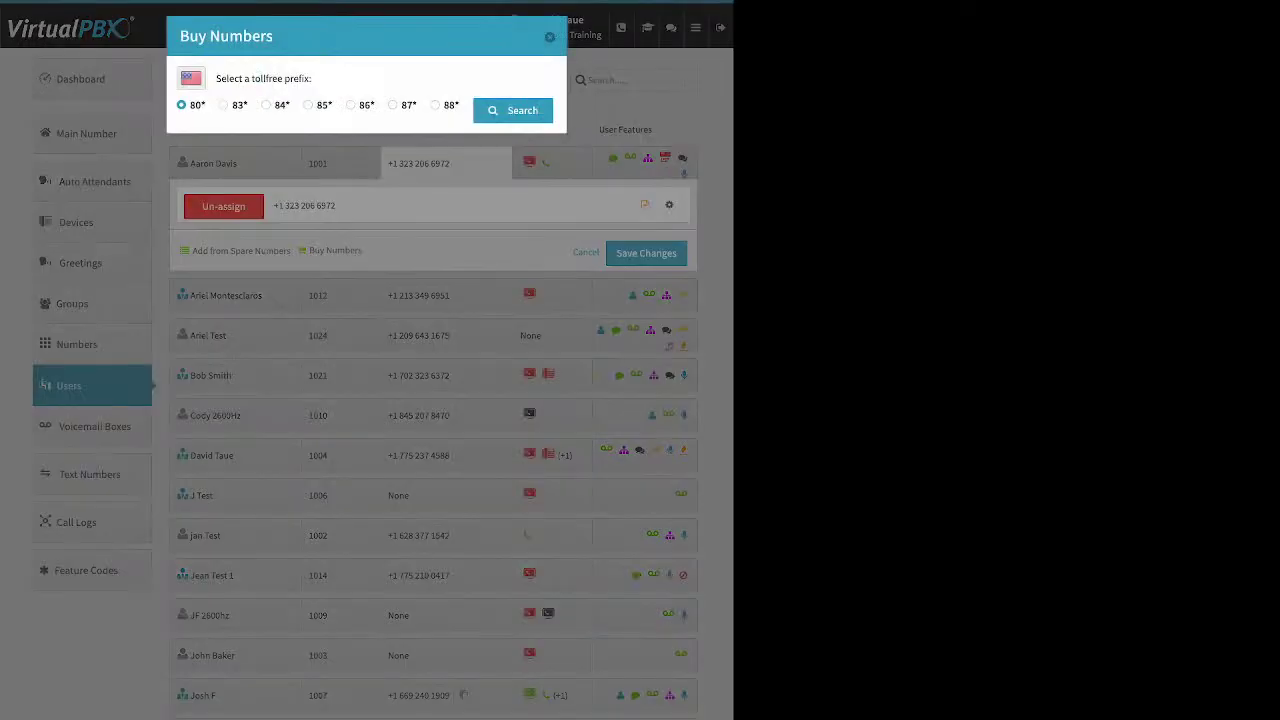
click(350, 105)
click(513, 110)
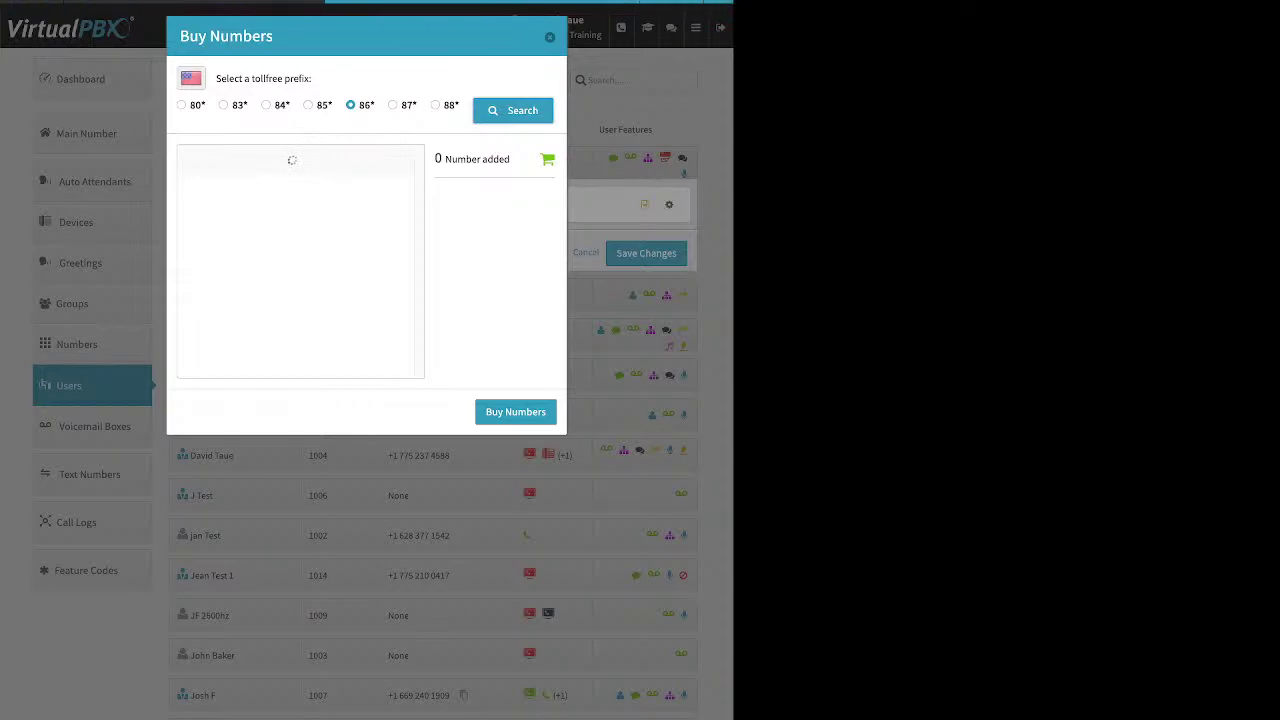
scroll(300, 262, down, 10)
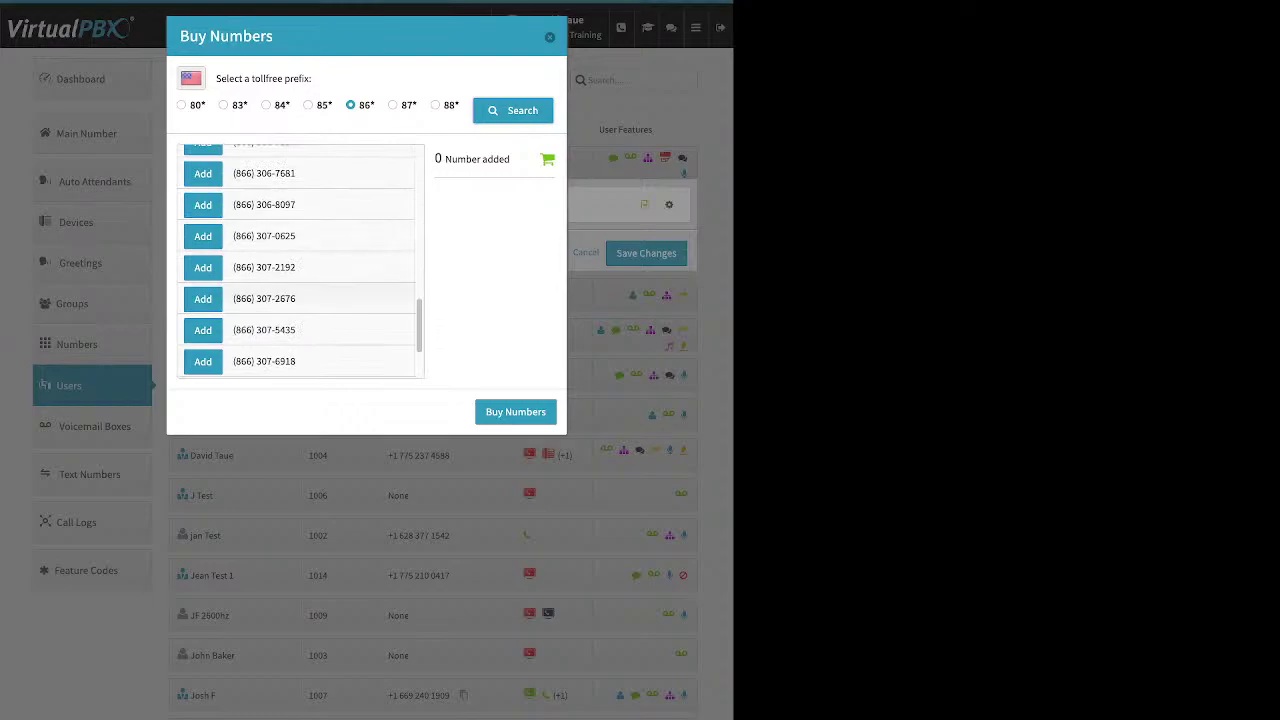
click(203, 298)
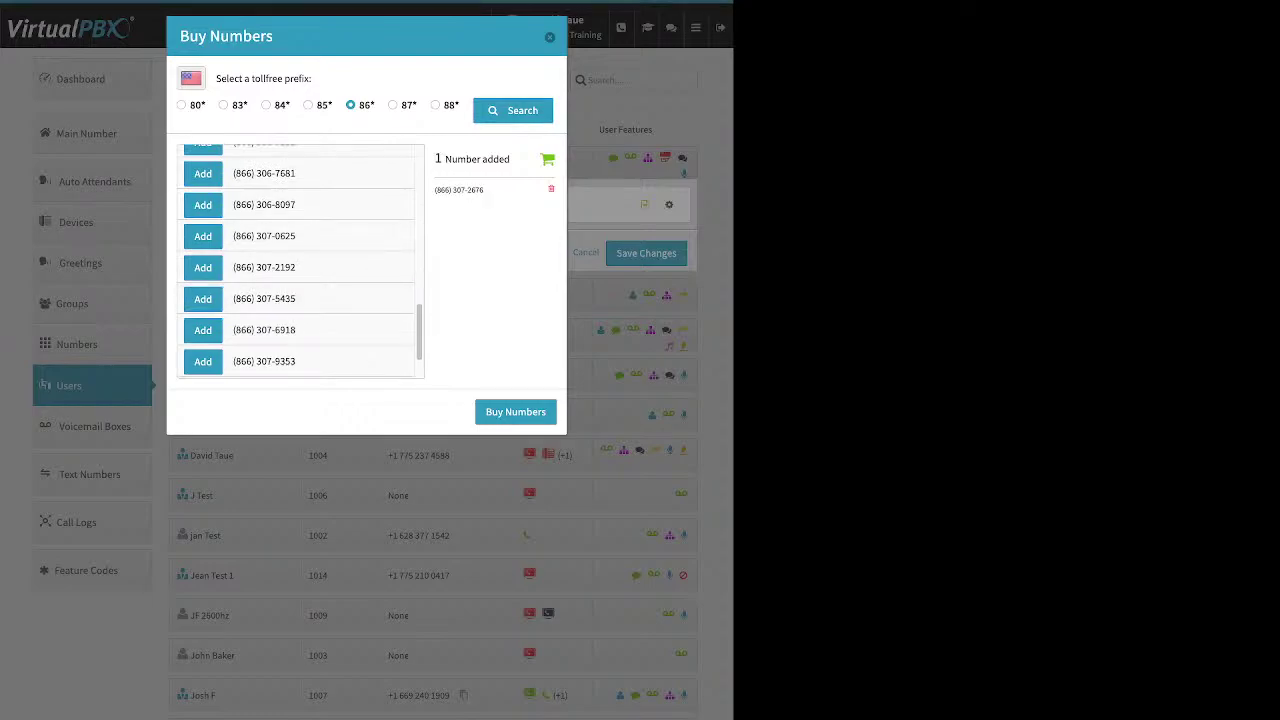
Search for toll-free numbers with the 80* prefix, choose the 85* prefix, and leave the purchase dialog without buying
click(182, 105)
click(513, 110)
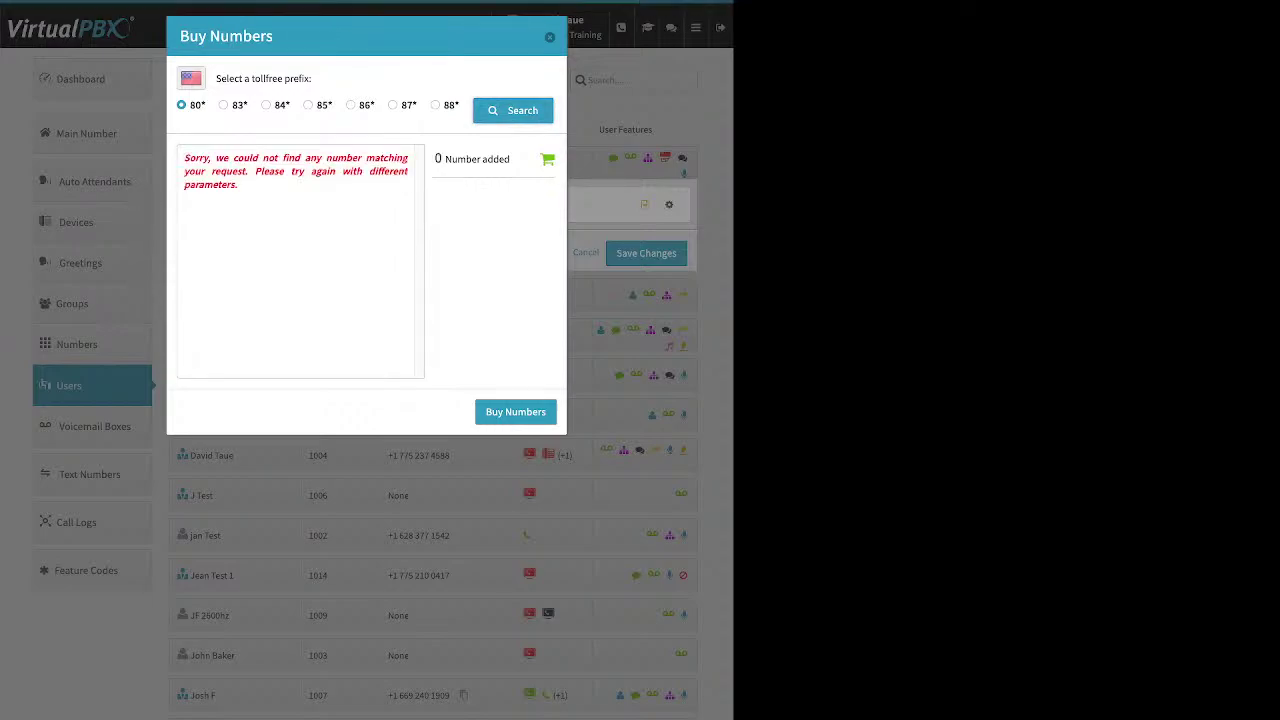
triple_click(295, 171)
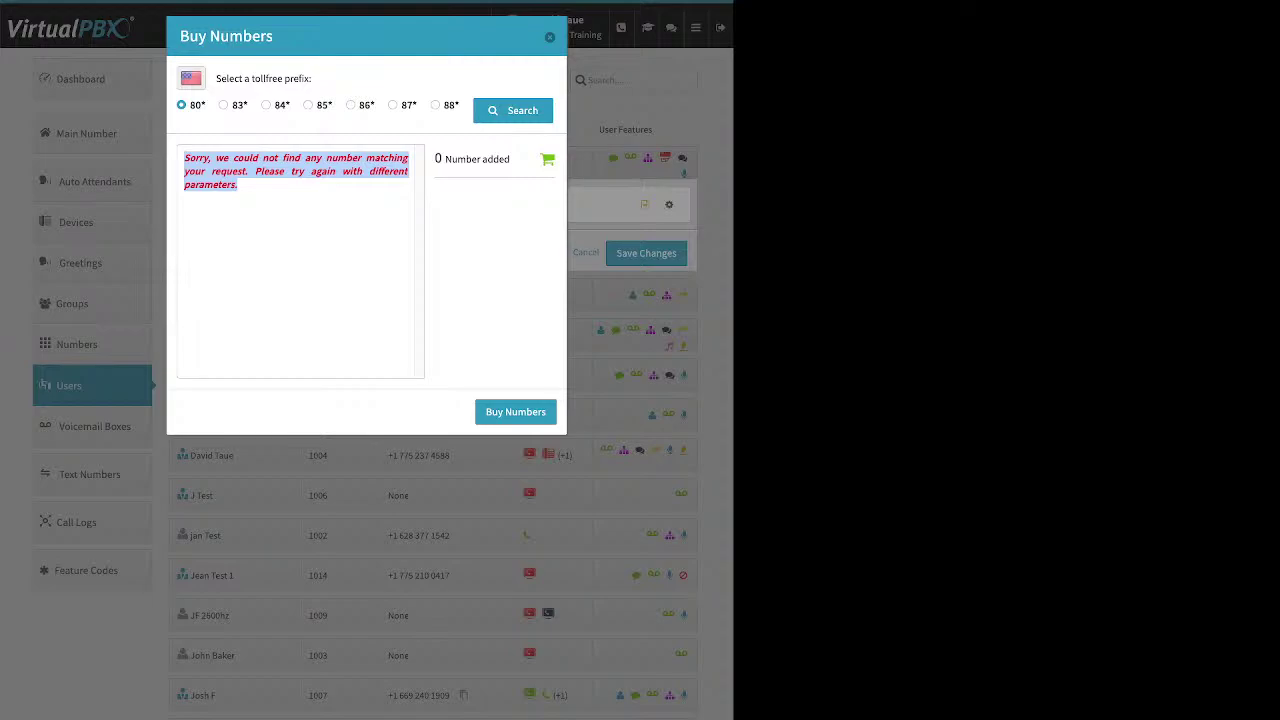
click(308, 105)
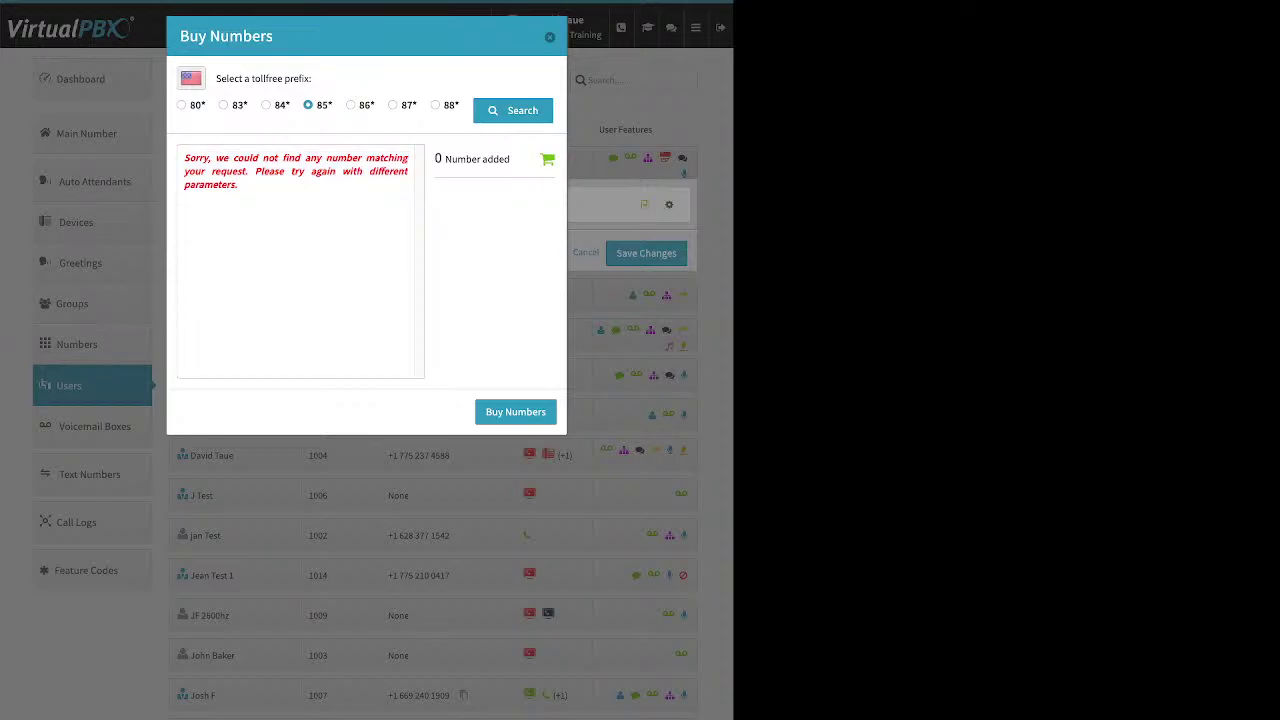
key(Escape)
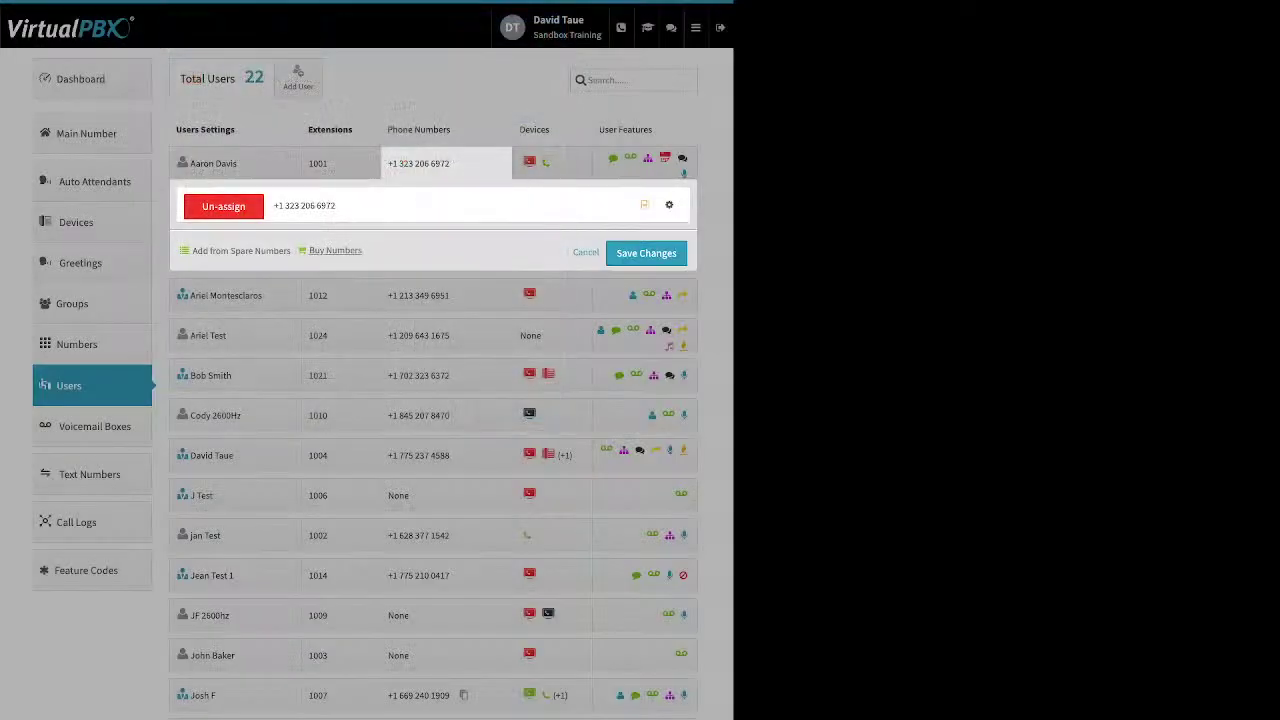
Search for local United States numbers to buy with area code 310
click(335, 250)
click(330, 270)
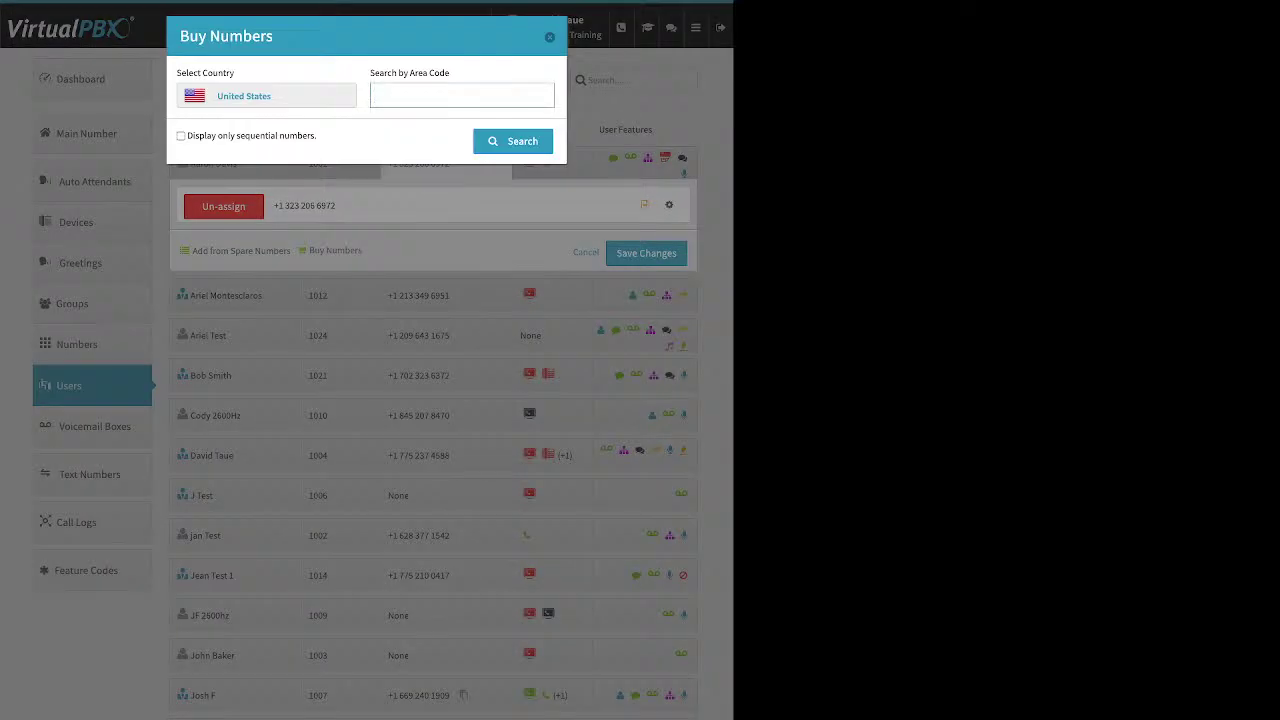
text(310)
key(Return)
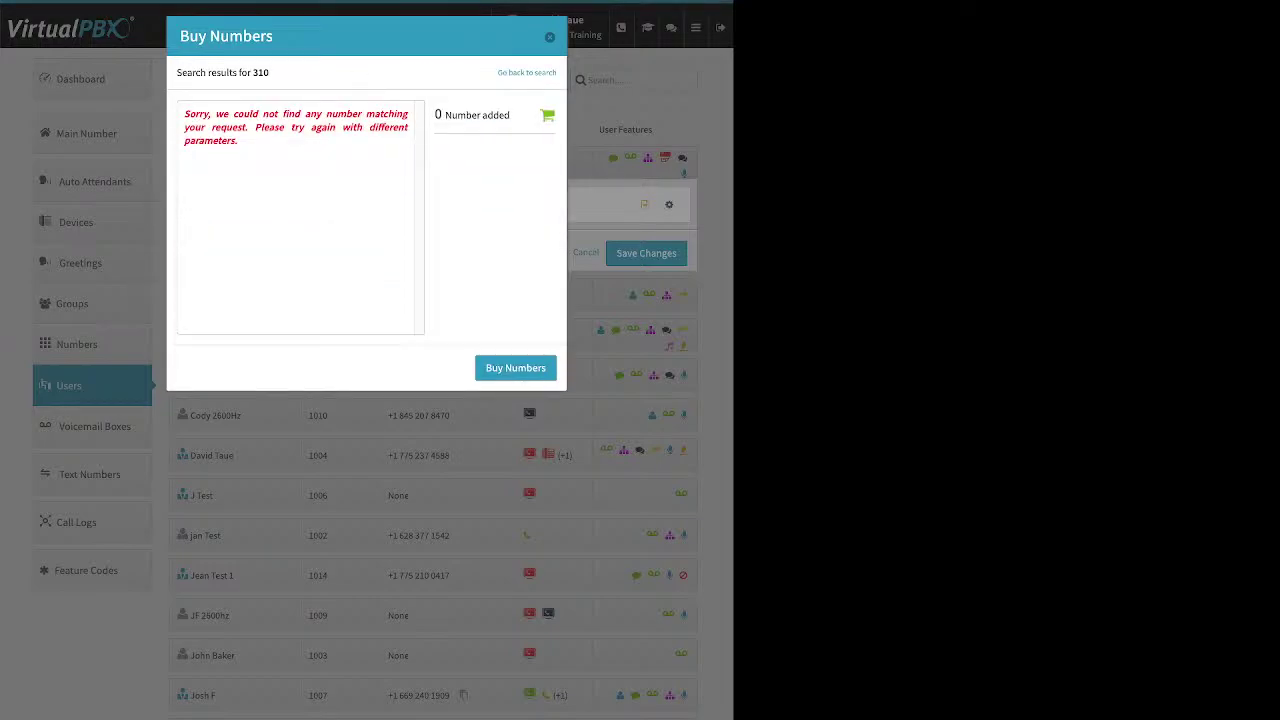
Search for local numbers with area code 424, add one to the cart, and leave the user's phone numbers without buying
click(526, 72)
double_click(391, 96)
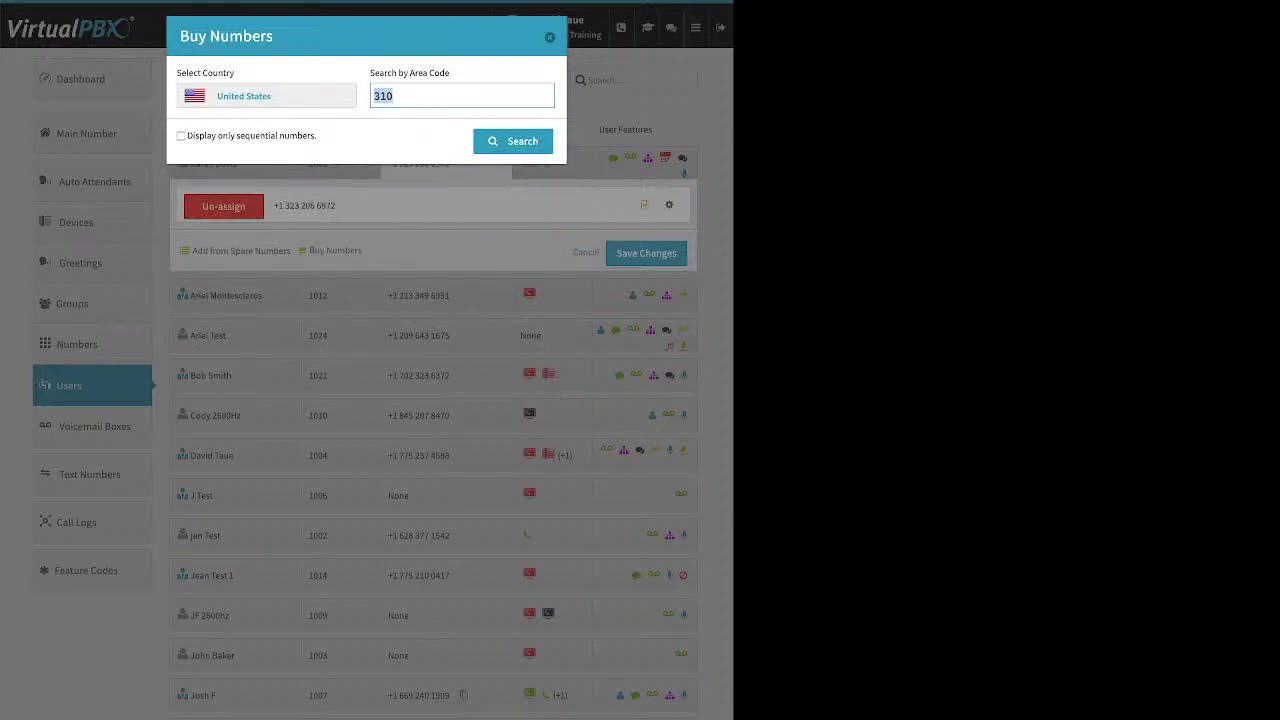
text(424)
key(Return)
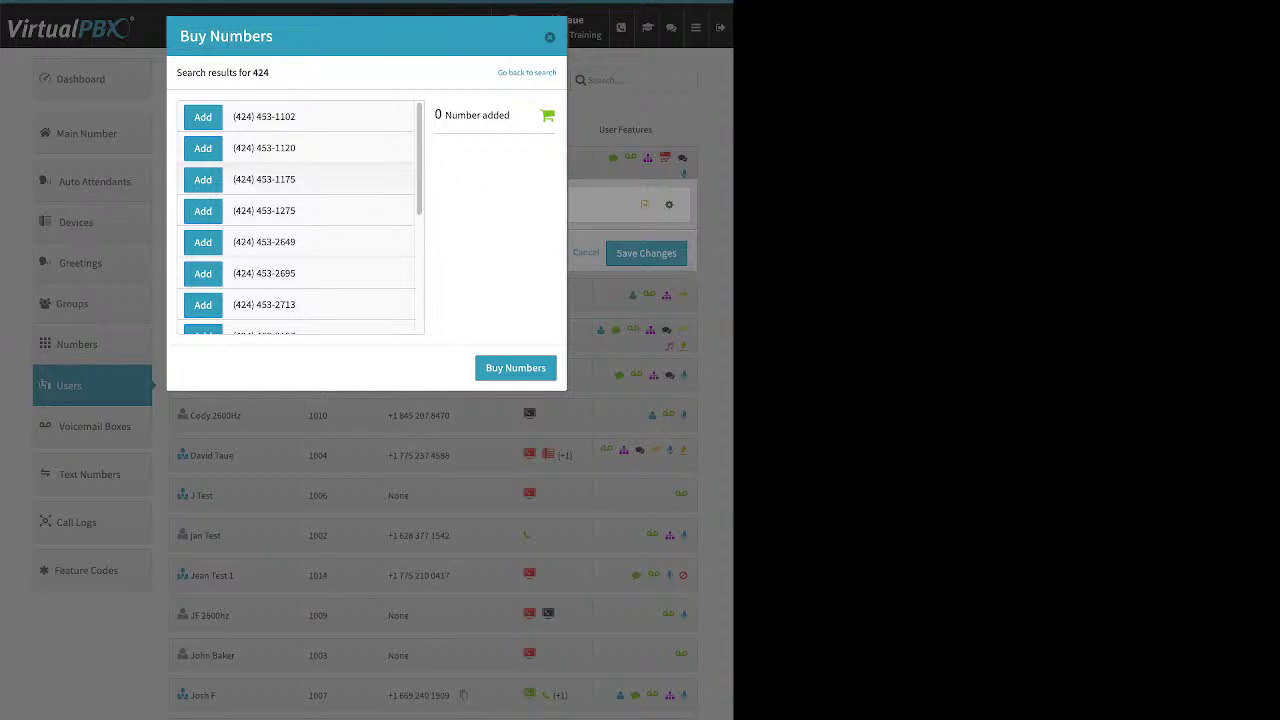
scroll(300, 217, down, 2)
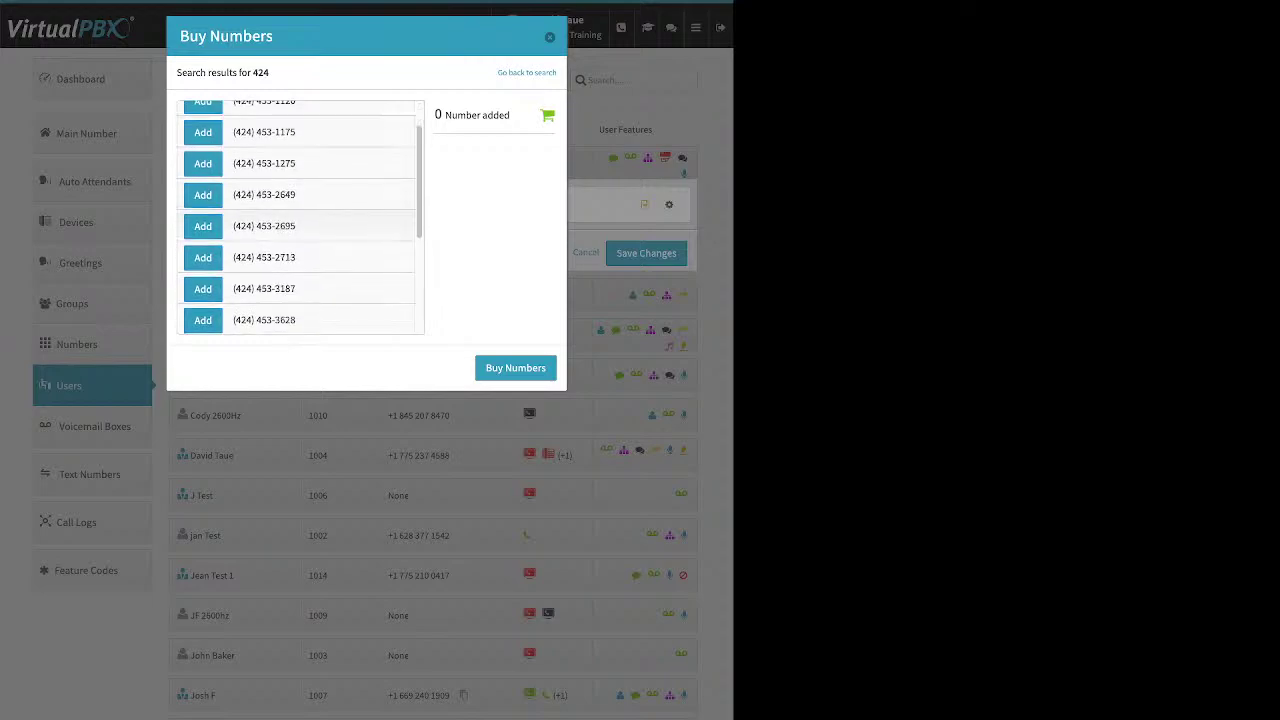
click(203, 262)
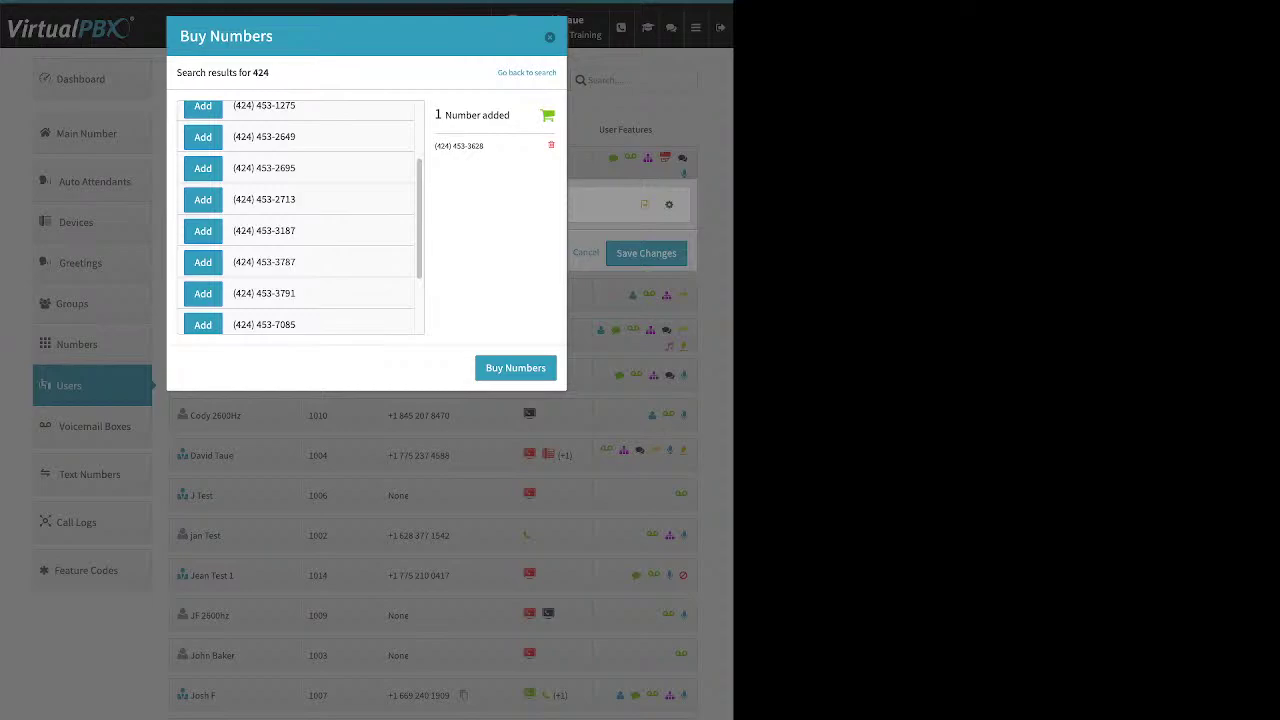
key(Escape)
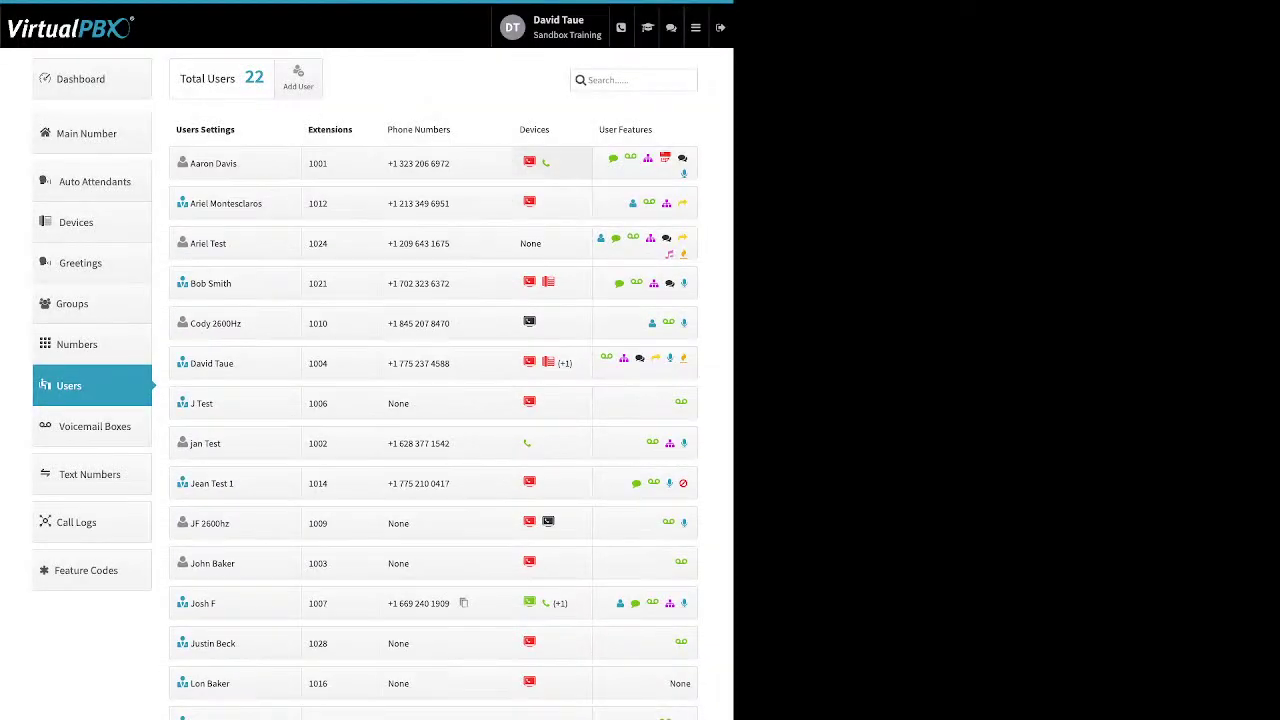
Start adding a new SIP phone for the third listed user and browse the Yealink and Obihai device models
click(550, 243)
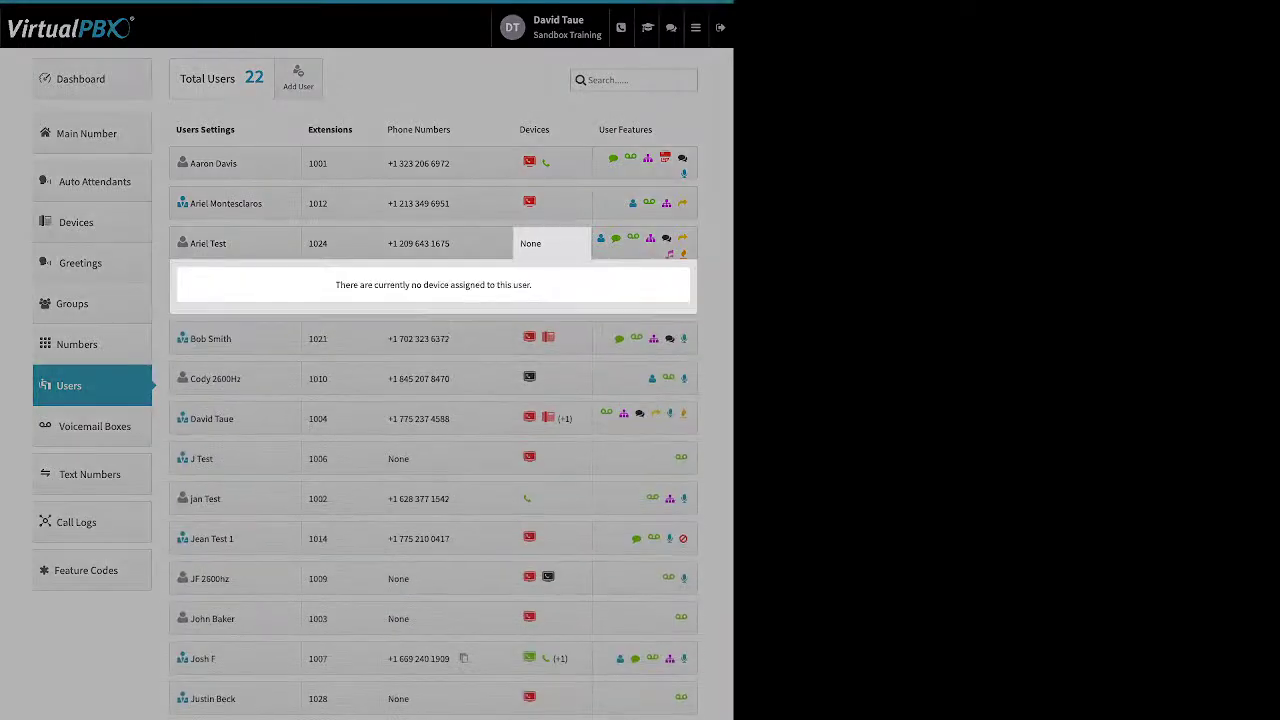
click(324, 330)
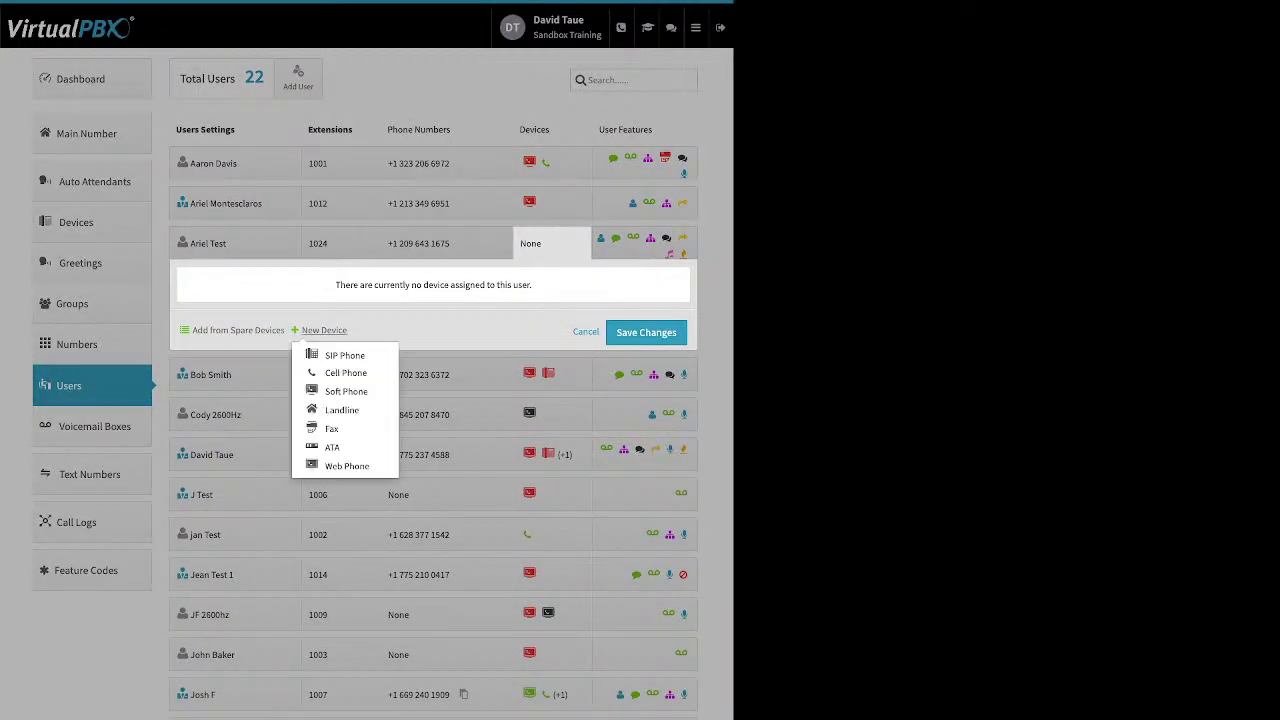
click(344, 355)
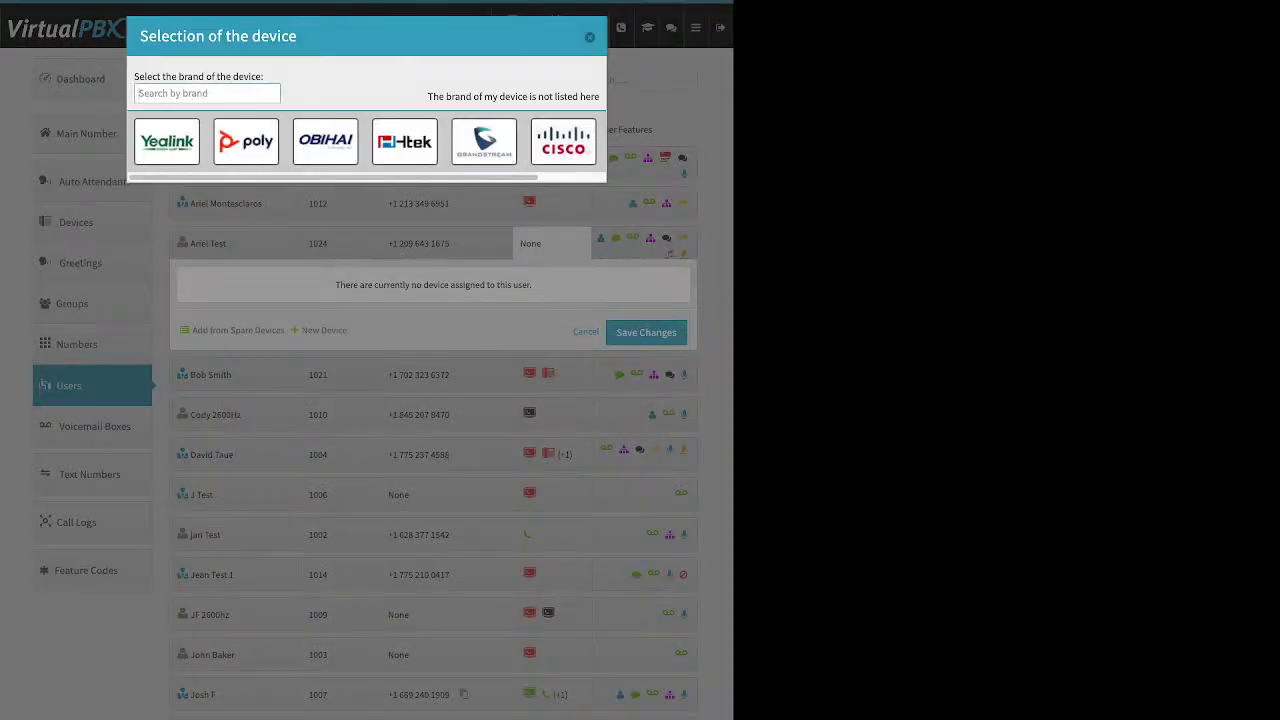
click(166, 141)
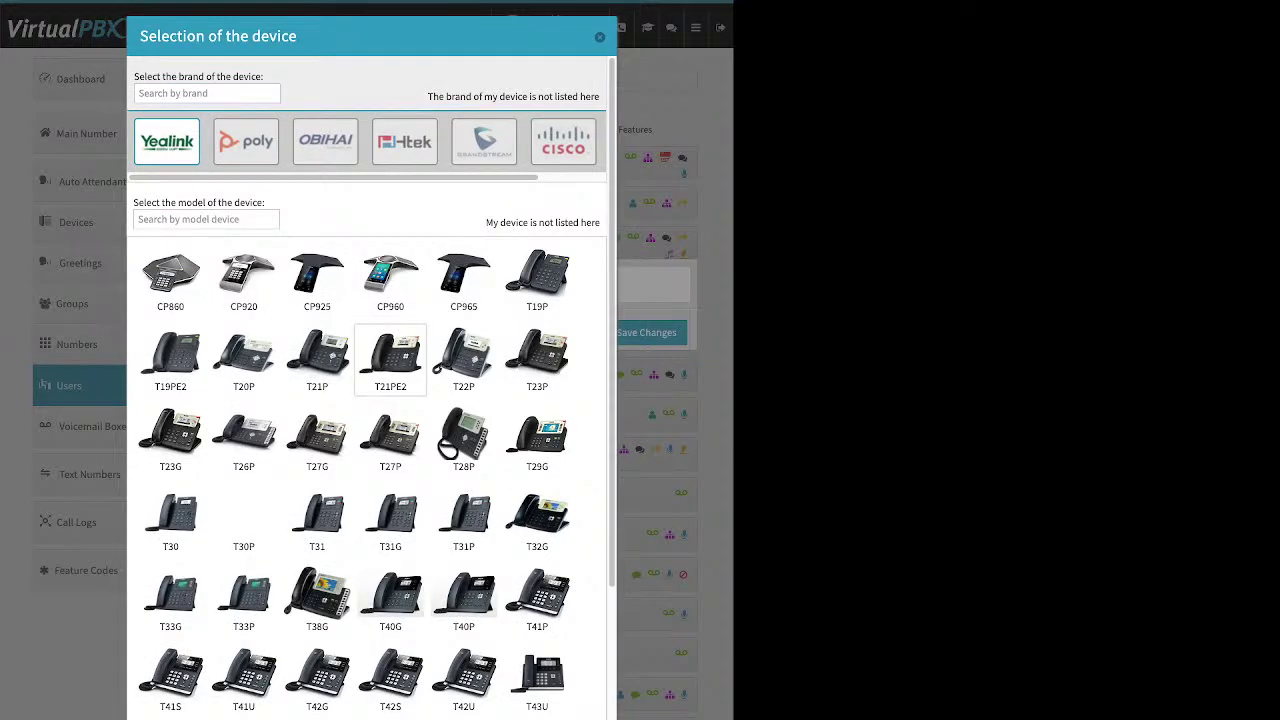
scroll(390, 360, down, 3)
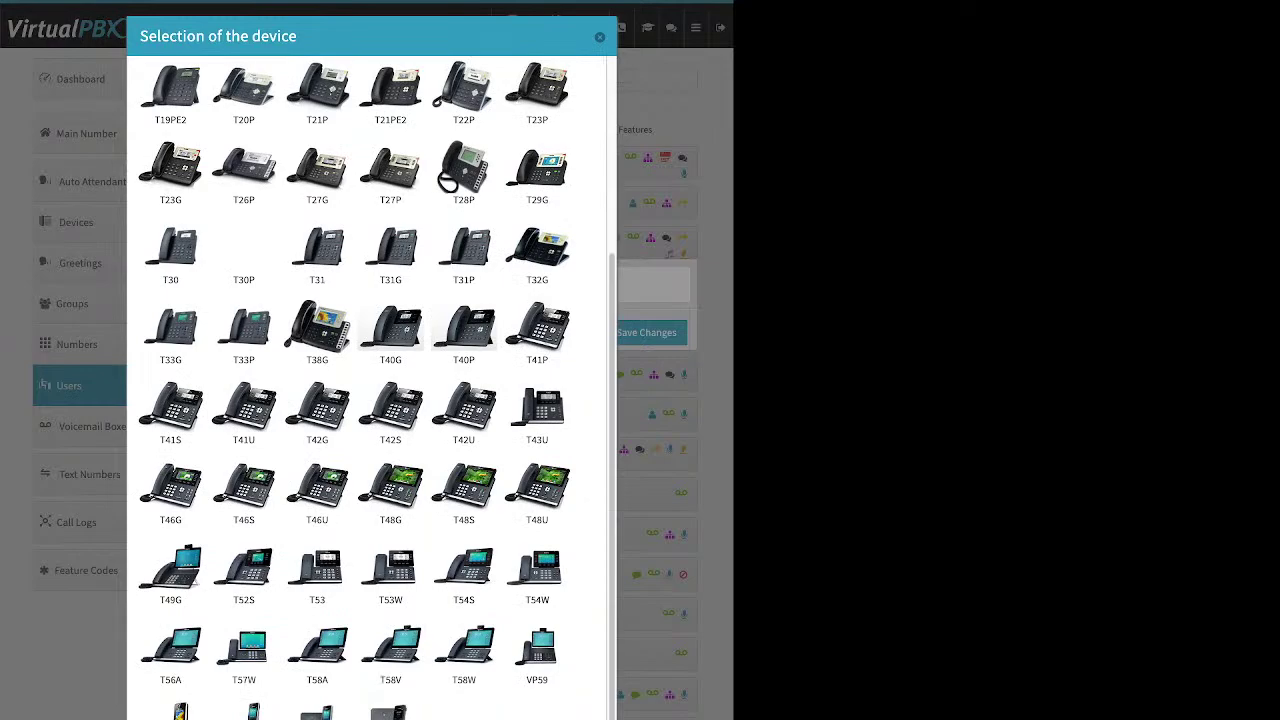
scroll(370, 390, up, 4)
click(325, 141)
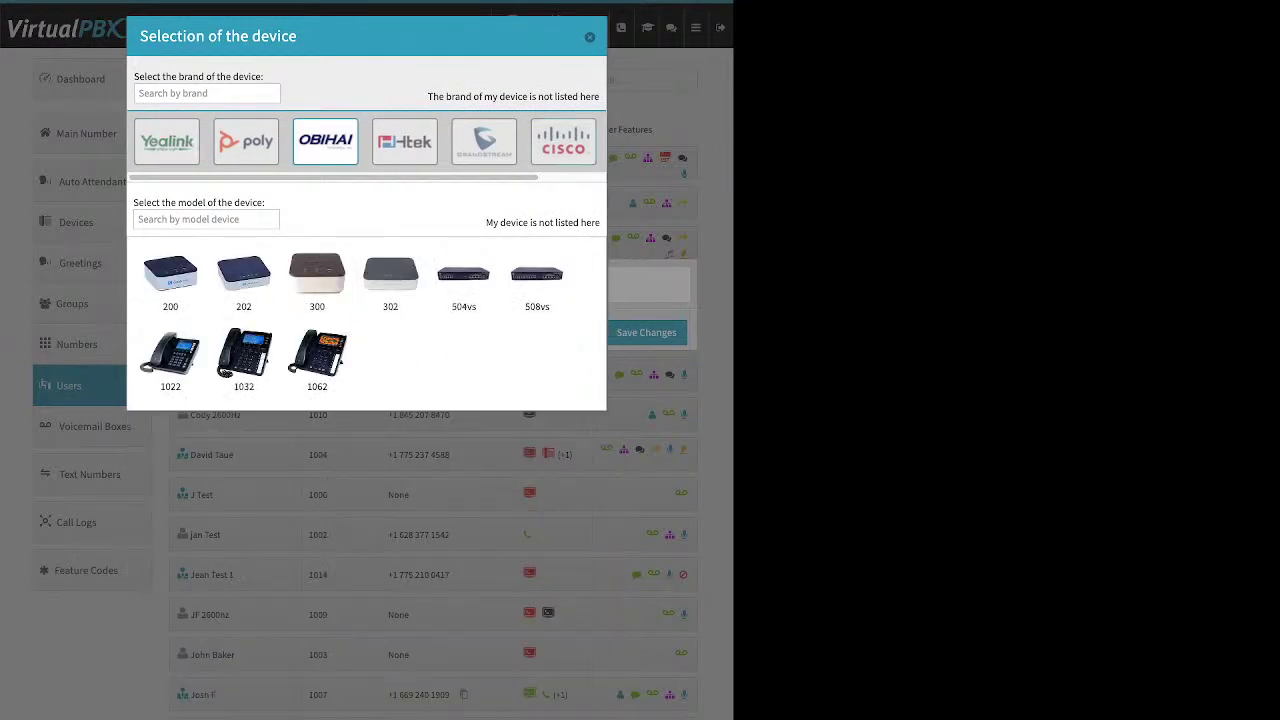
Select the Cisco 962 as the new device's model and examine the device name and MAC address fields
click(563, 141)
click(390, 439)
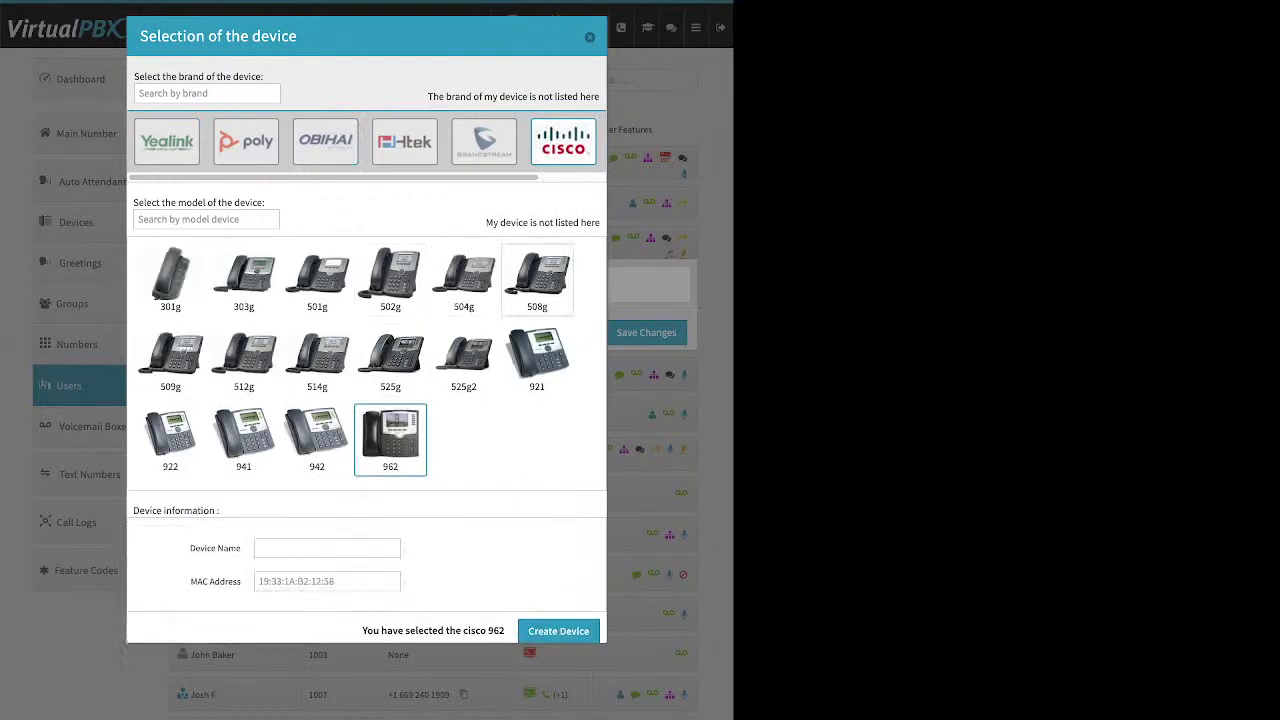
click(327, 548)
triple_click(204, 548)
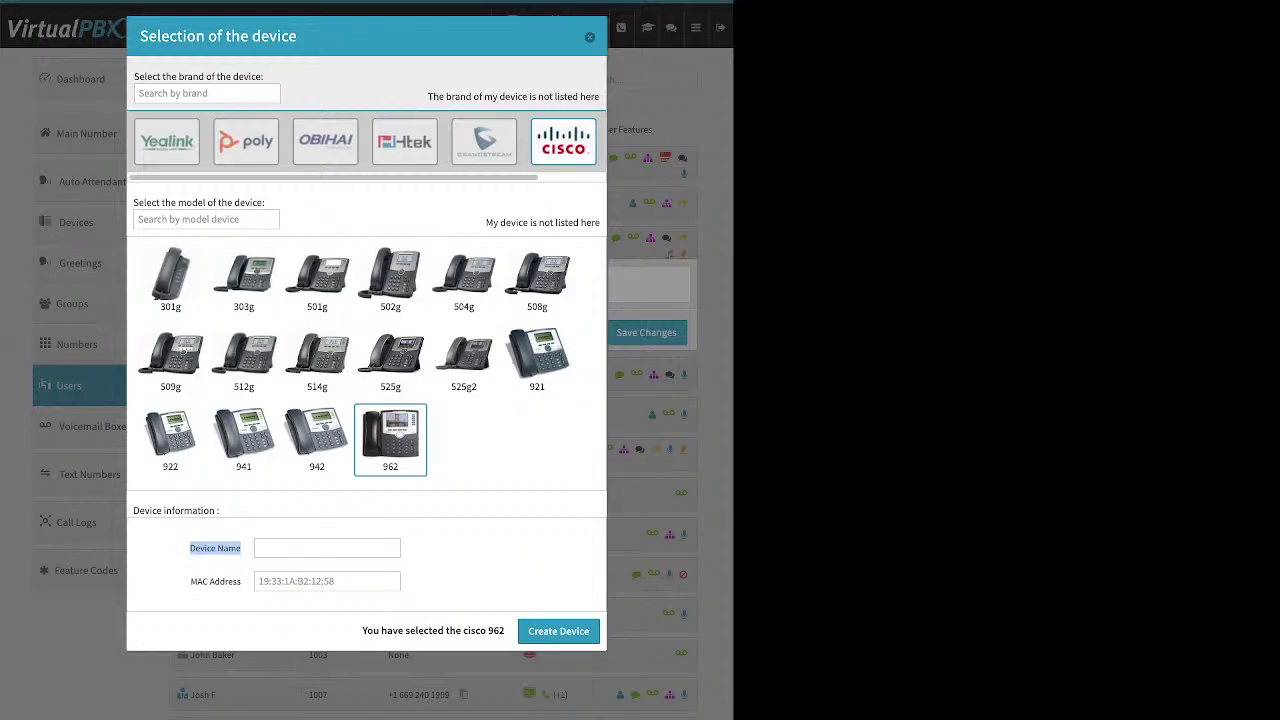
drag(190, 581, 241, 581)
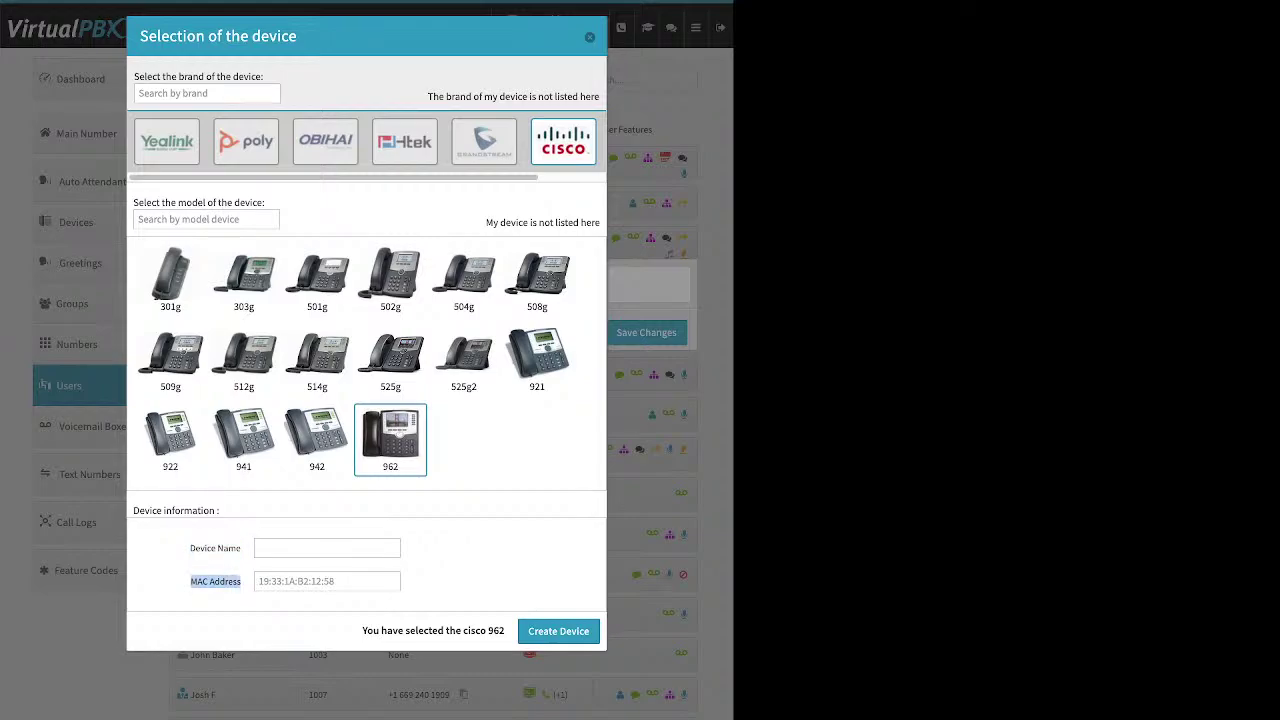
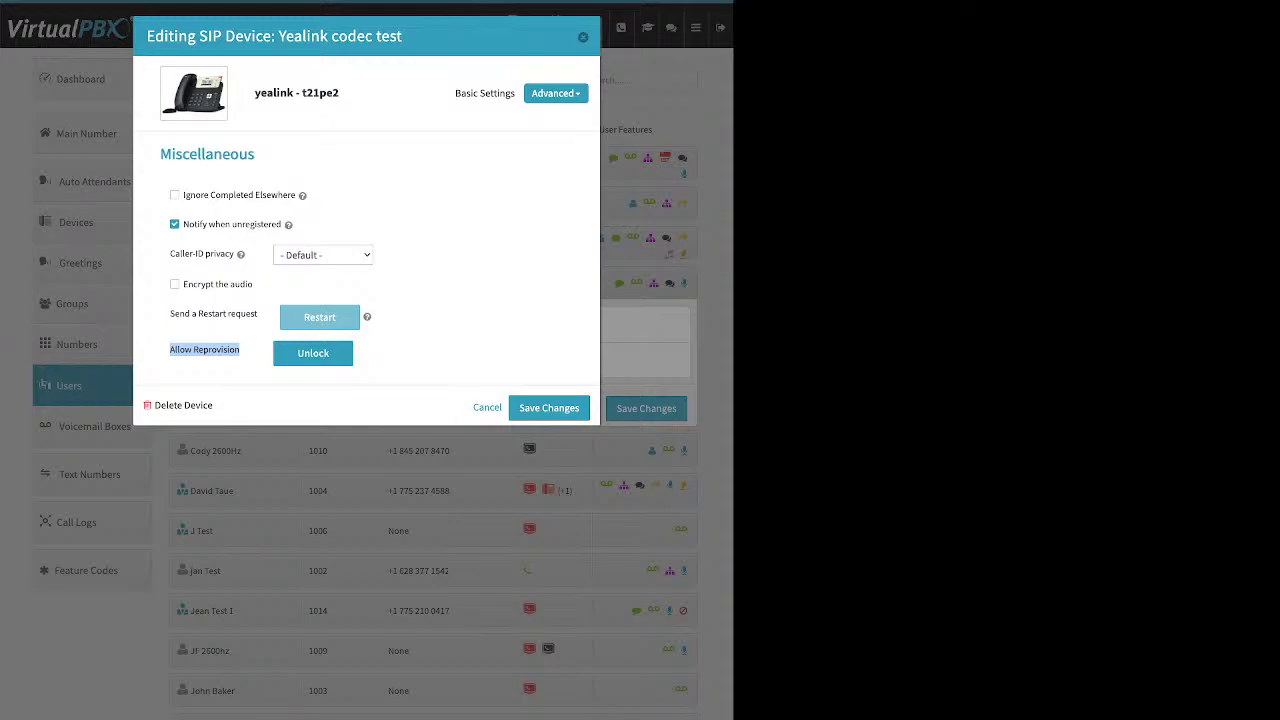
Leave the SIP device settings and examine the device name and number fields for a new cell phone for the third listed user
key(Escape)
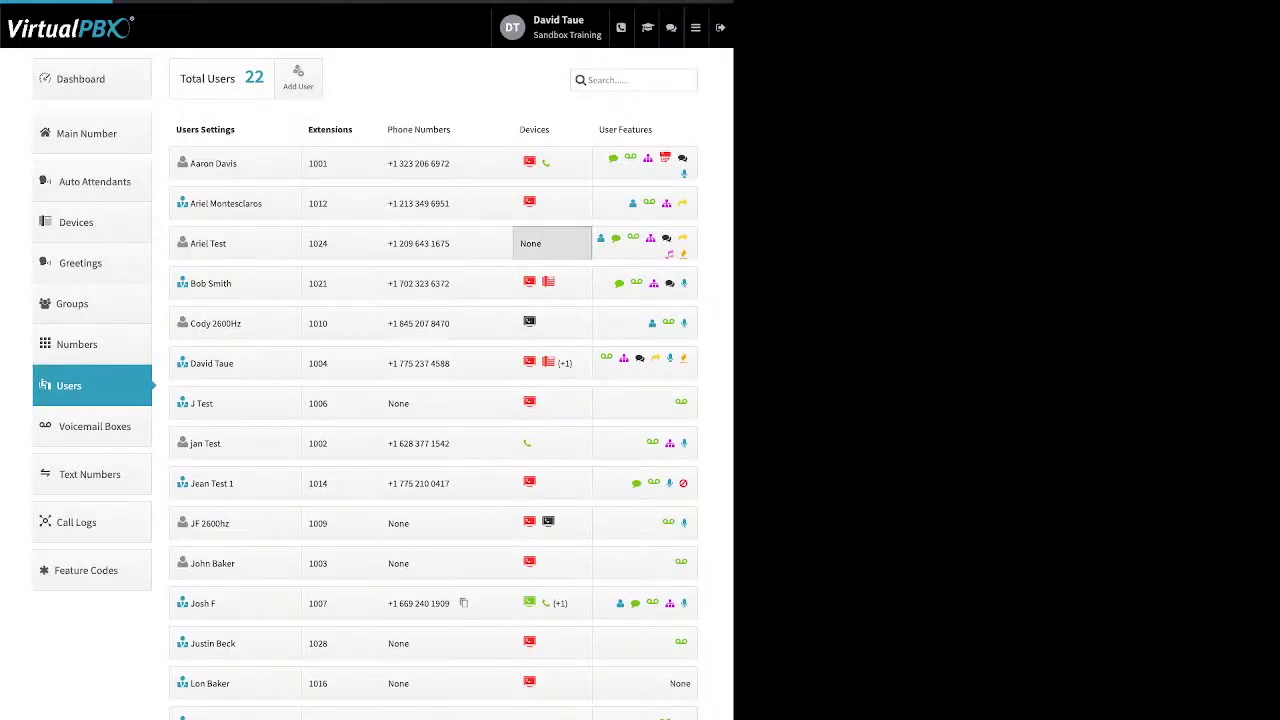
click(552, 243)
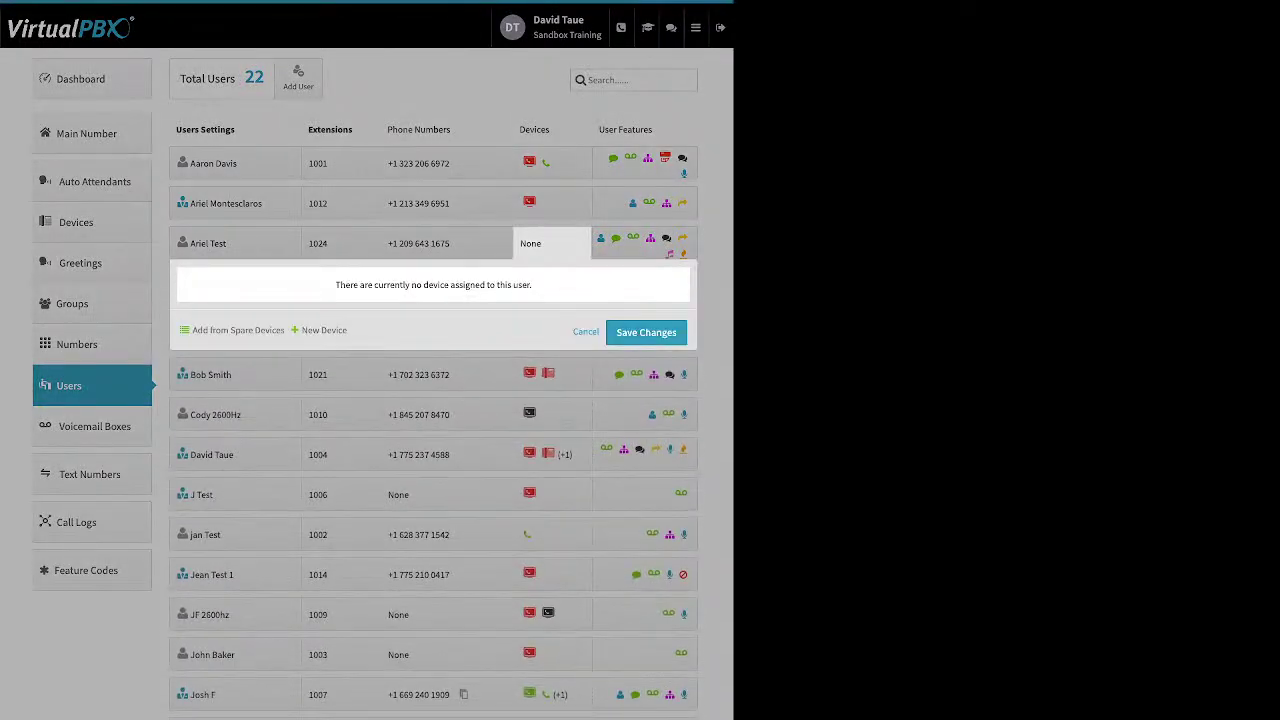
click(323, 330)
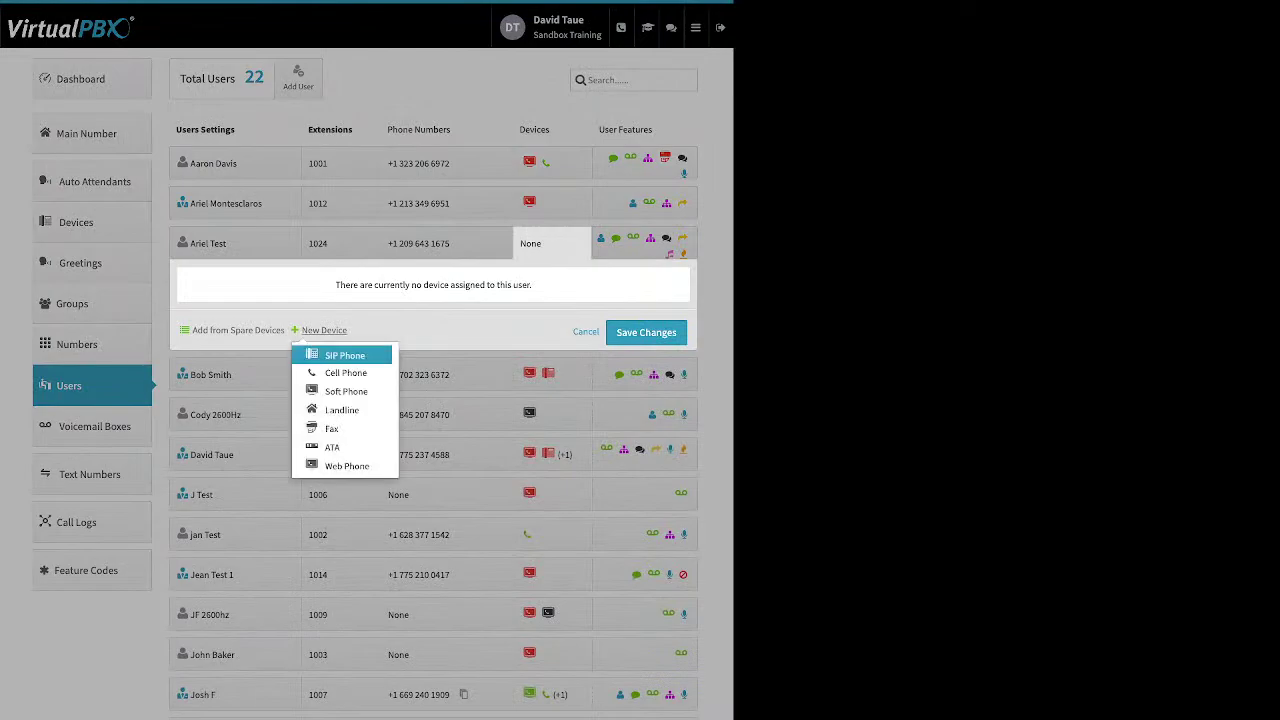
click(346, 371)
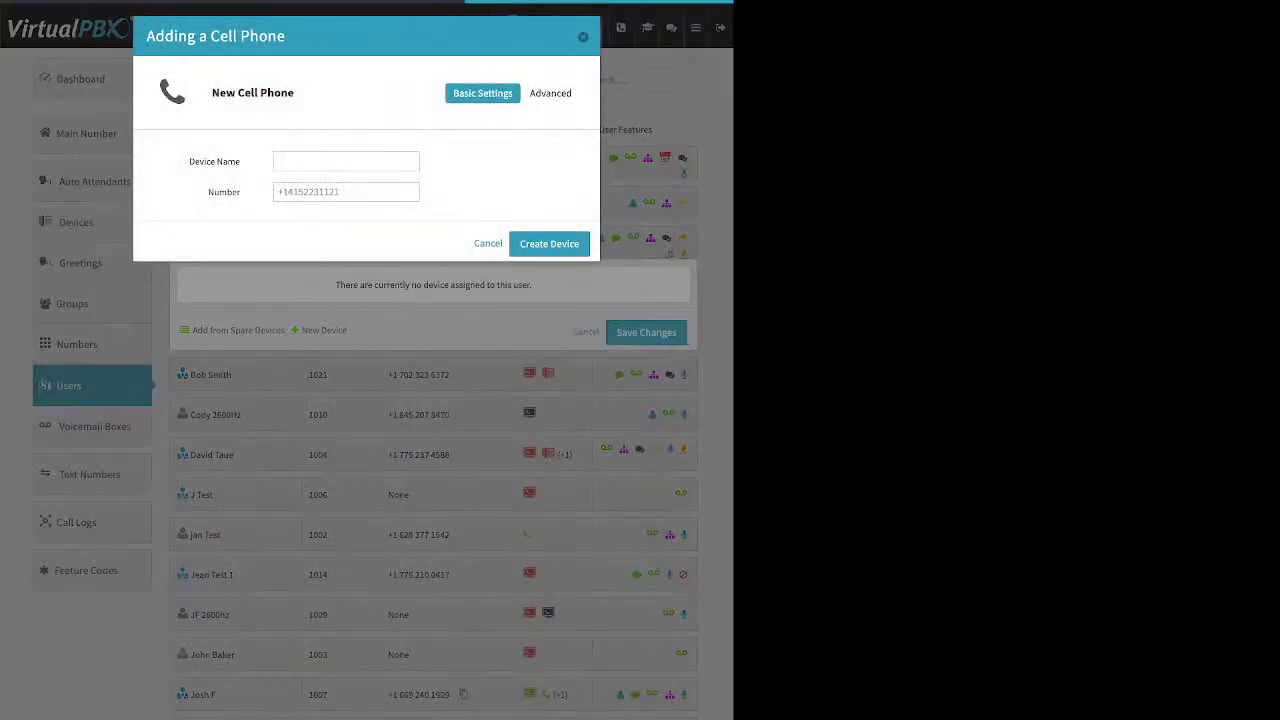
drag(189, 161, 240, 161)
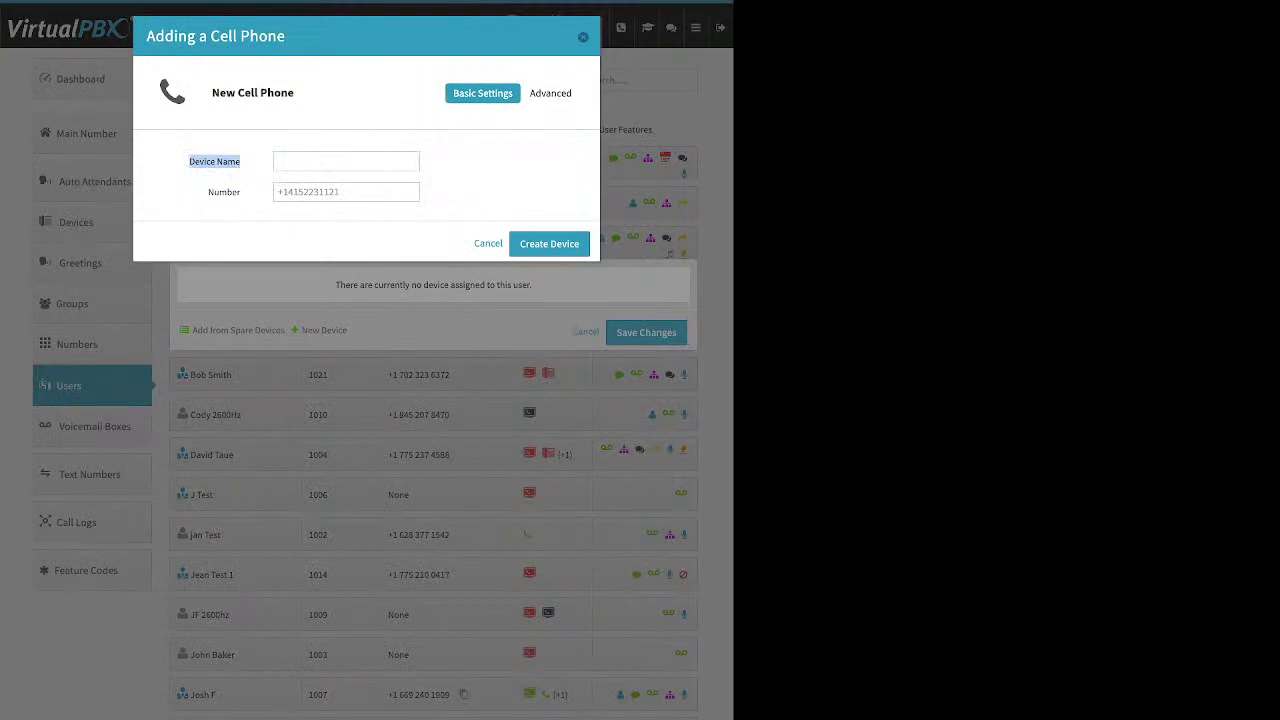
double_click(223, 192)
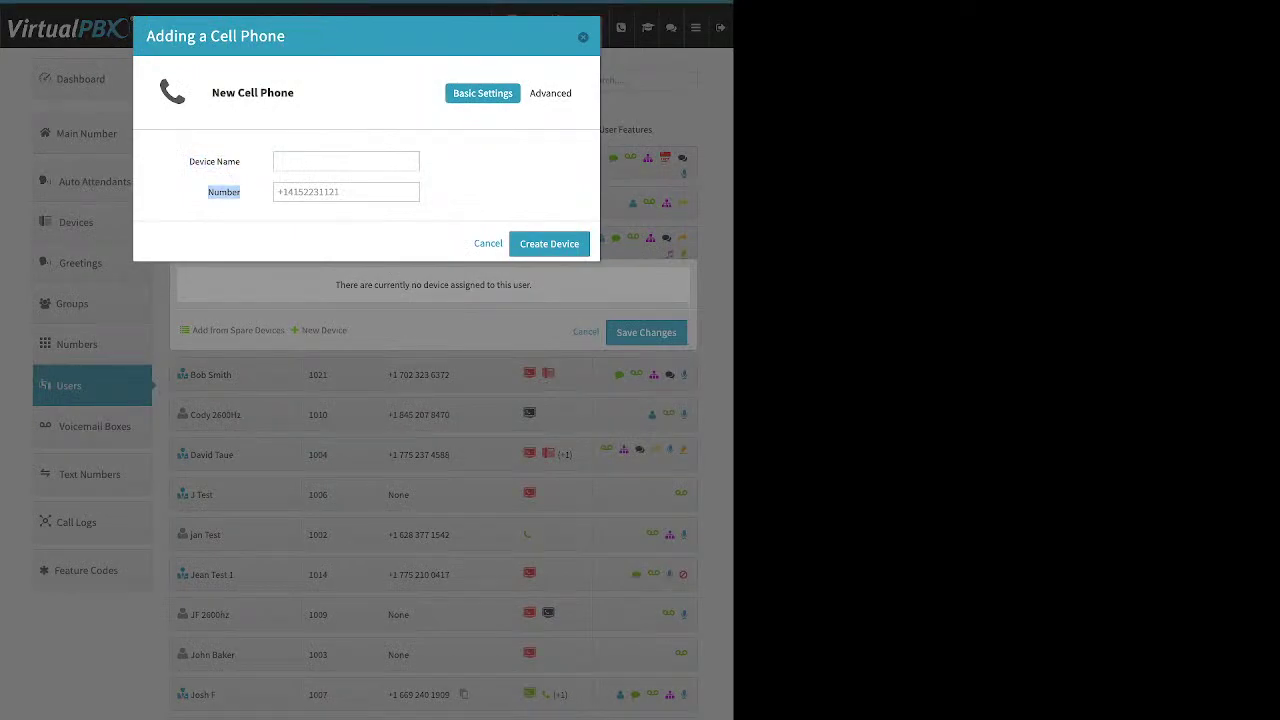
key(Escape)
Open the first listed user's cell phone "demo device" and examine its number and advanced options
click(545, 163)
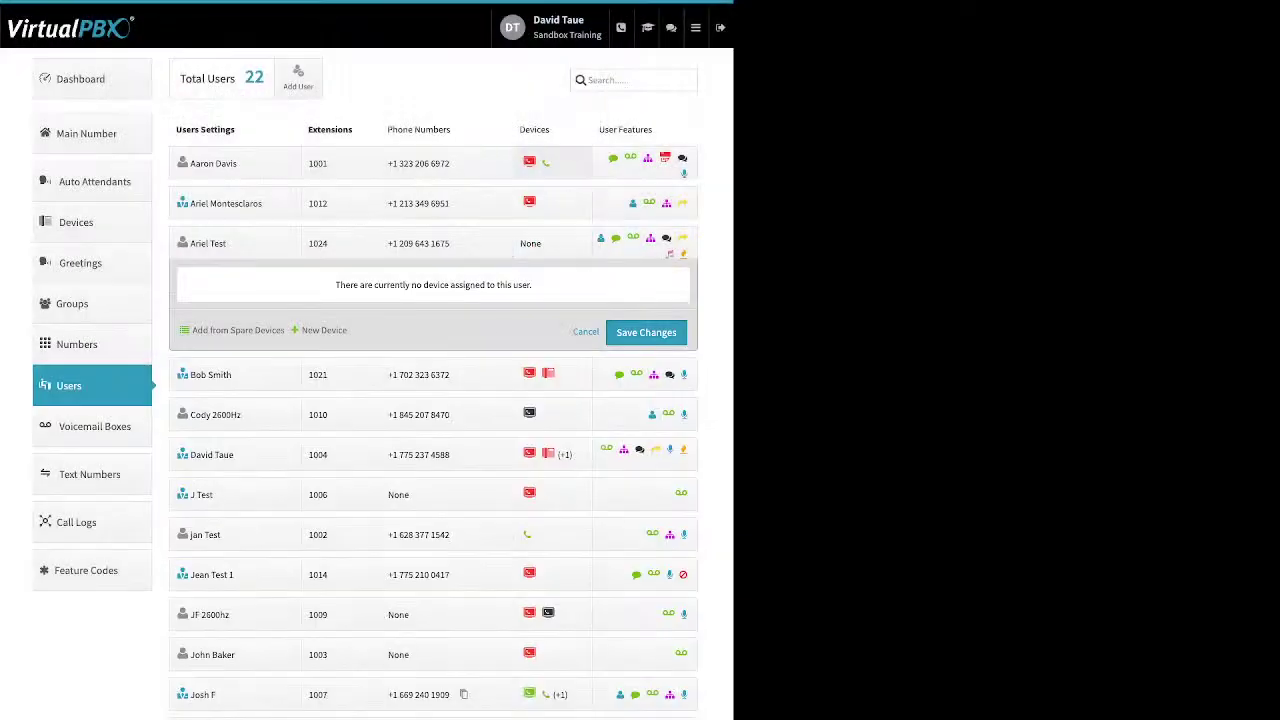
click(545, 163)
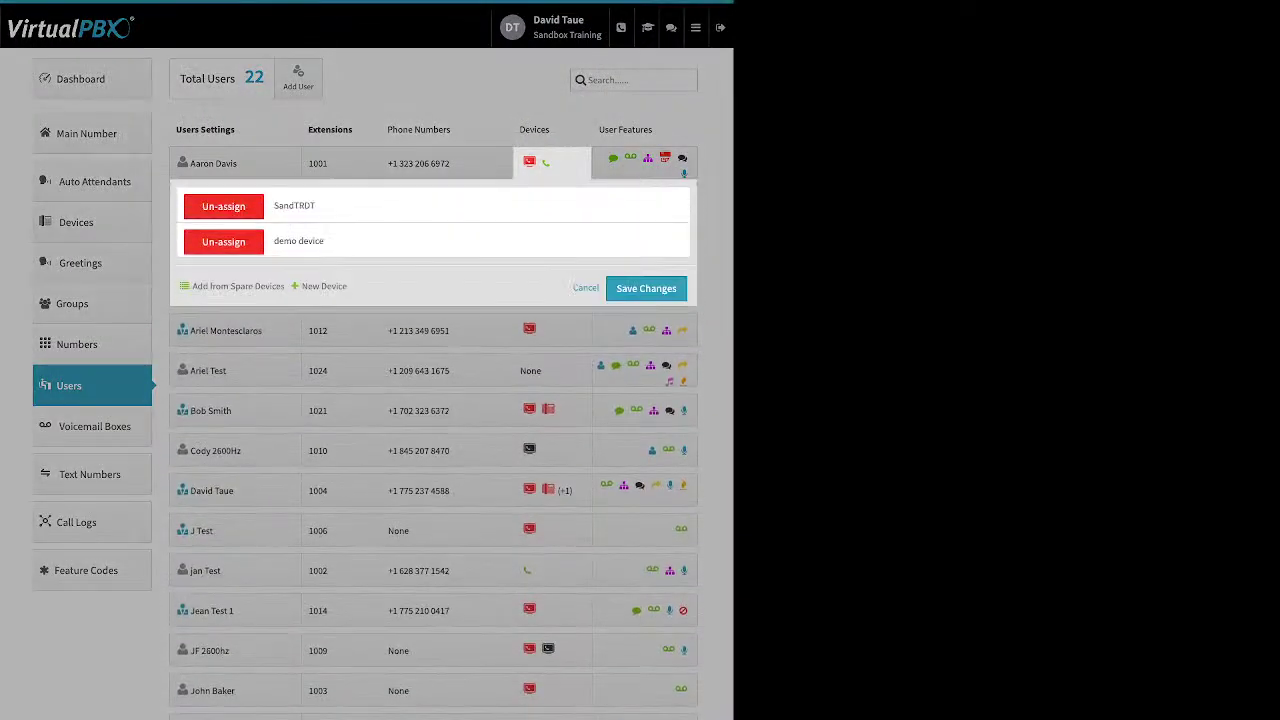
click(298, 241)
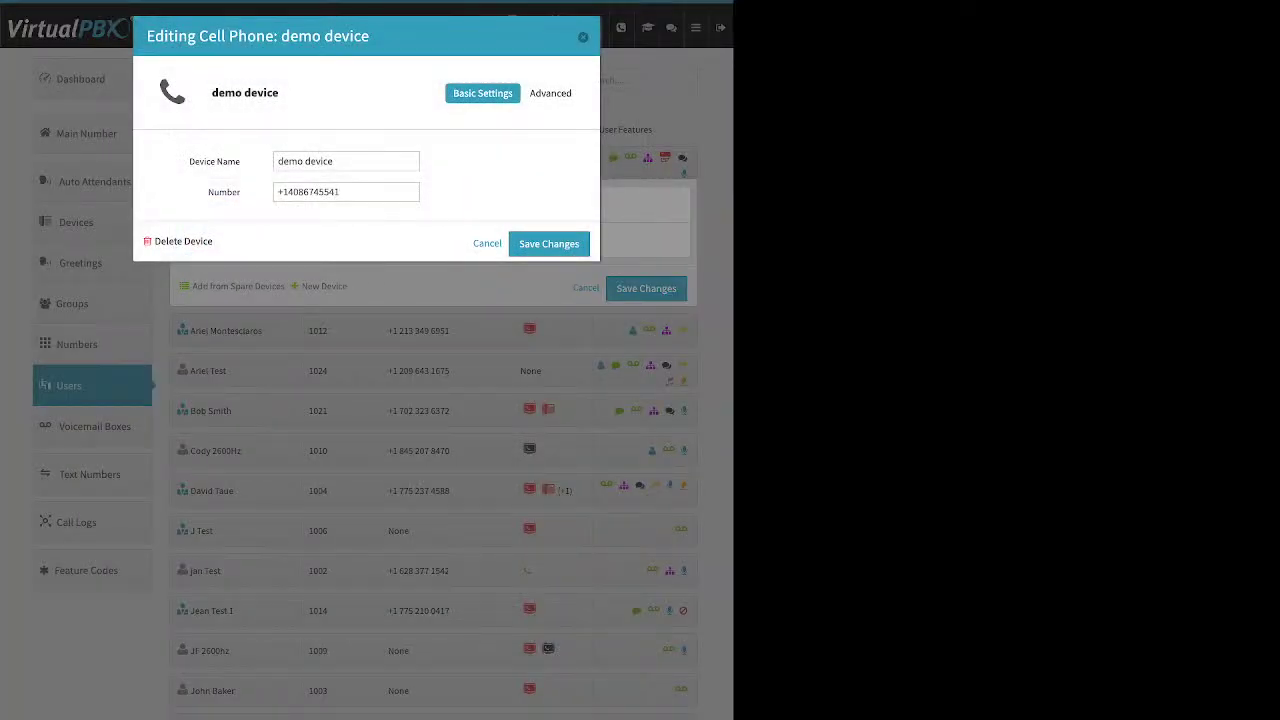
triple_click(339, 191)
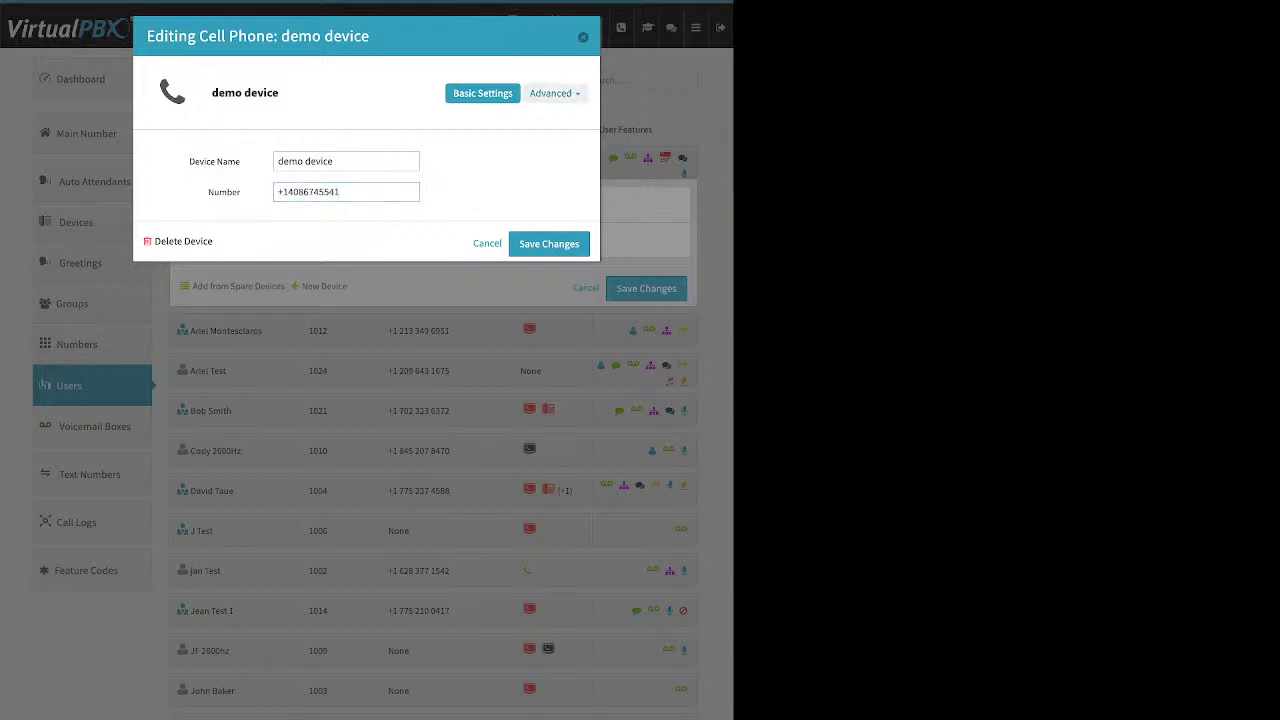
click(554, 93)
click(535, 119)
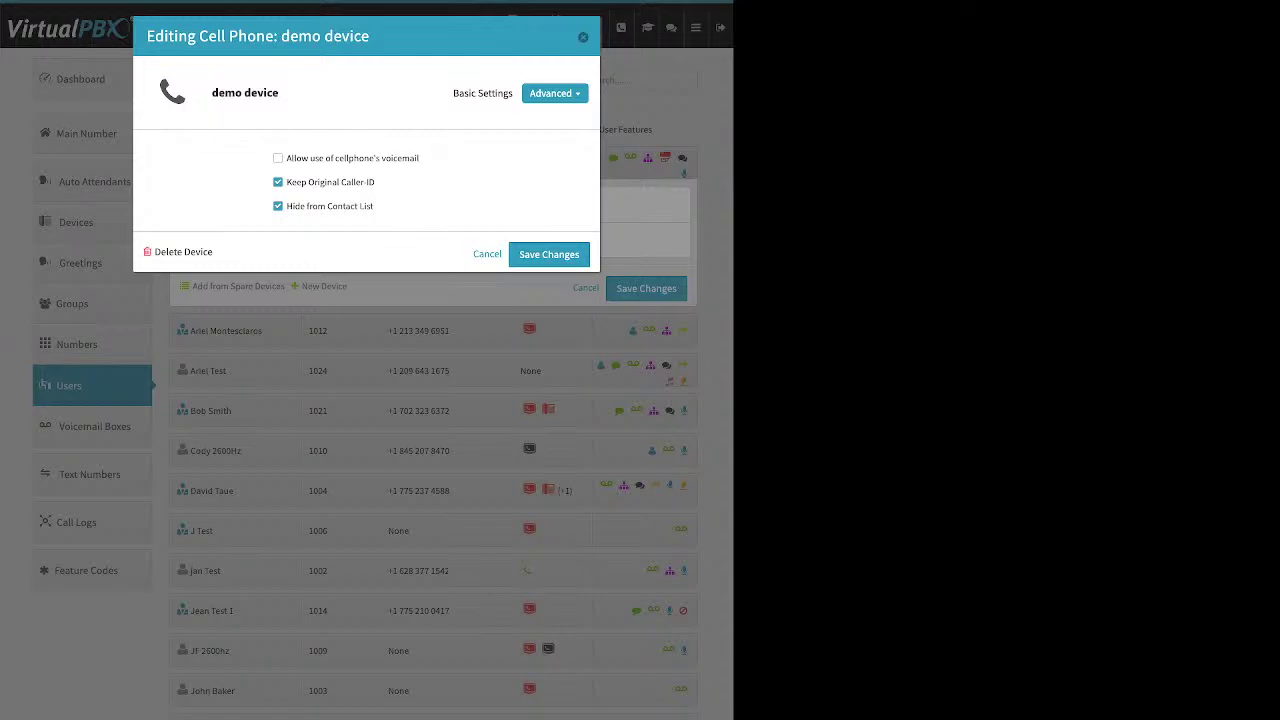
Try the demo device's cellphone voicemail option on and off and disable Keep Original Caller-ID, without saving the changes
drag(420, 158, 287, 158)
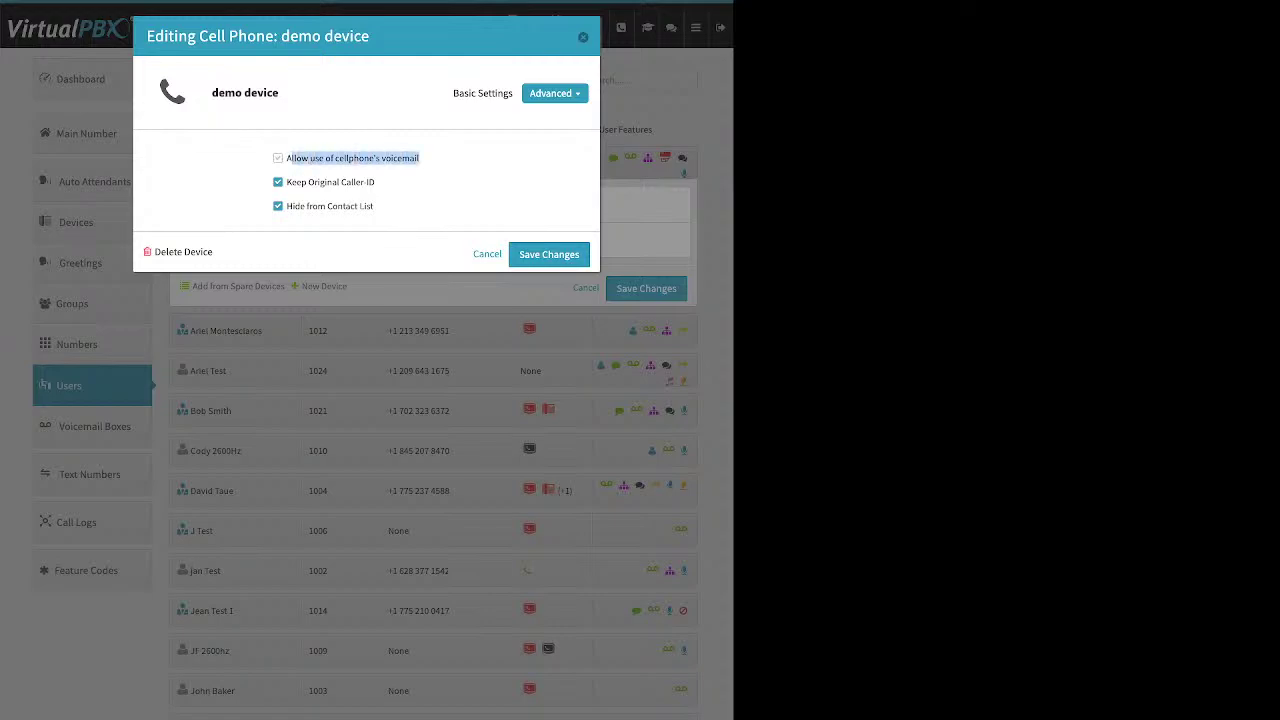
click(278, 158)
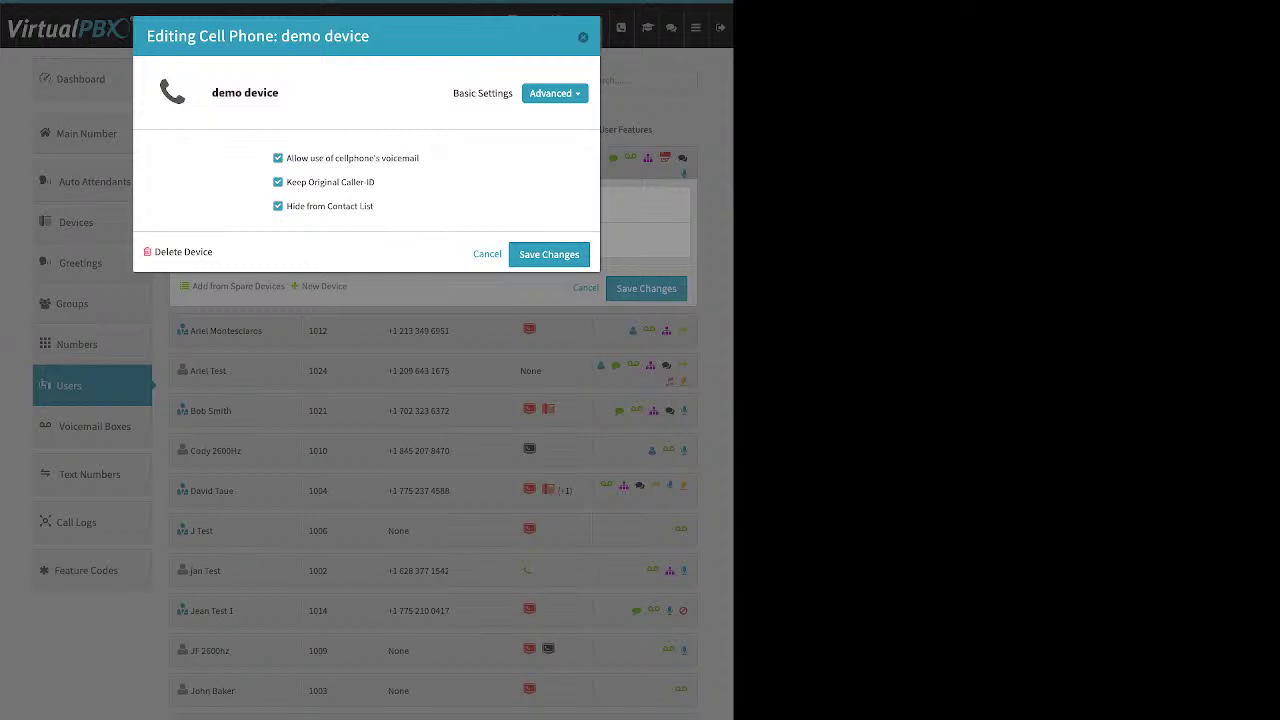
click(278, 158)
drag(376, 182, 286, 182)
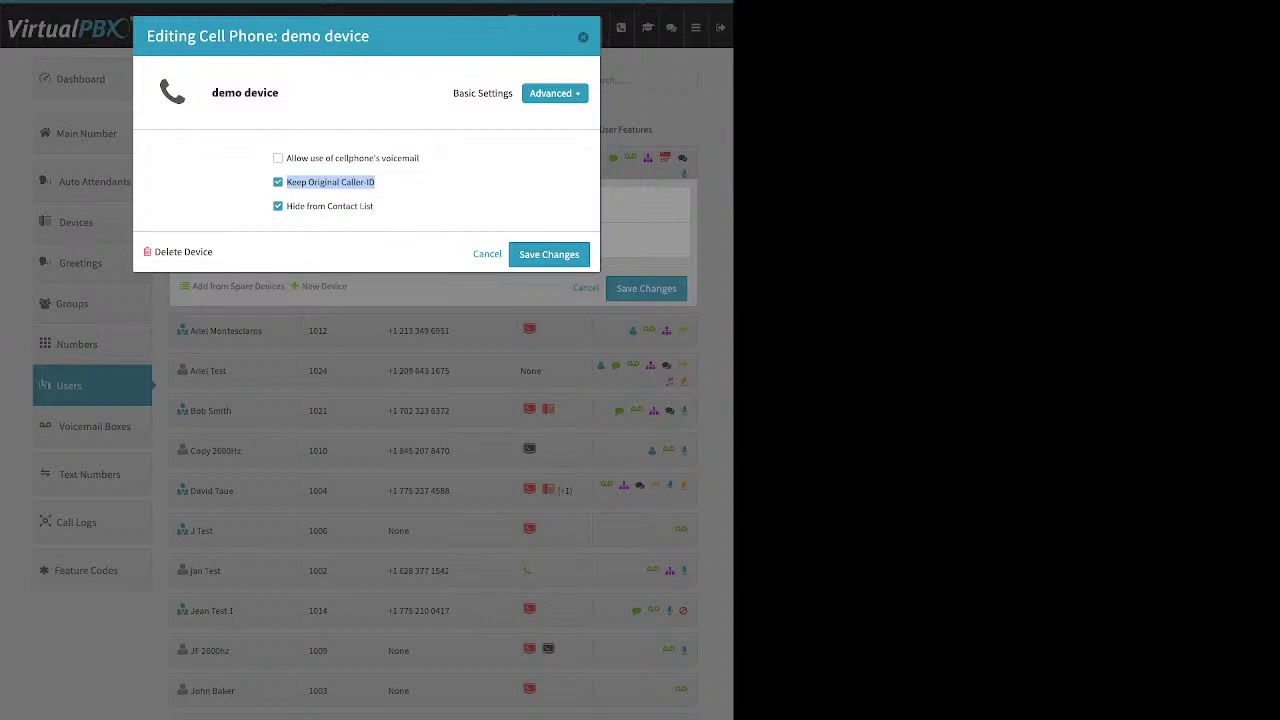
click(278, 182)
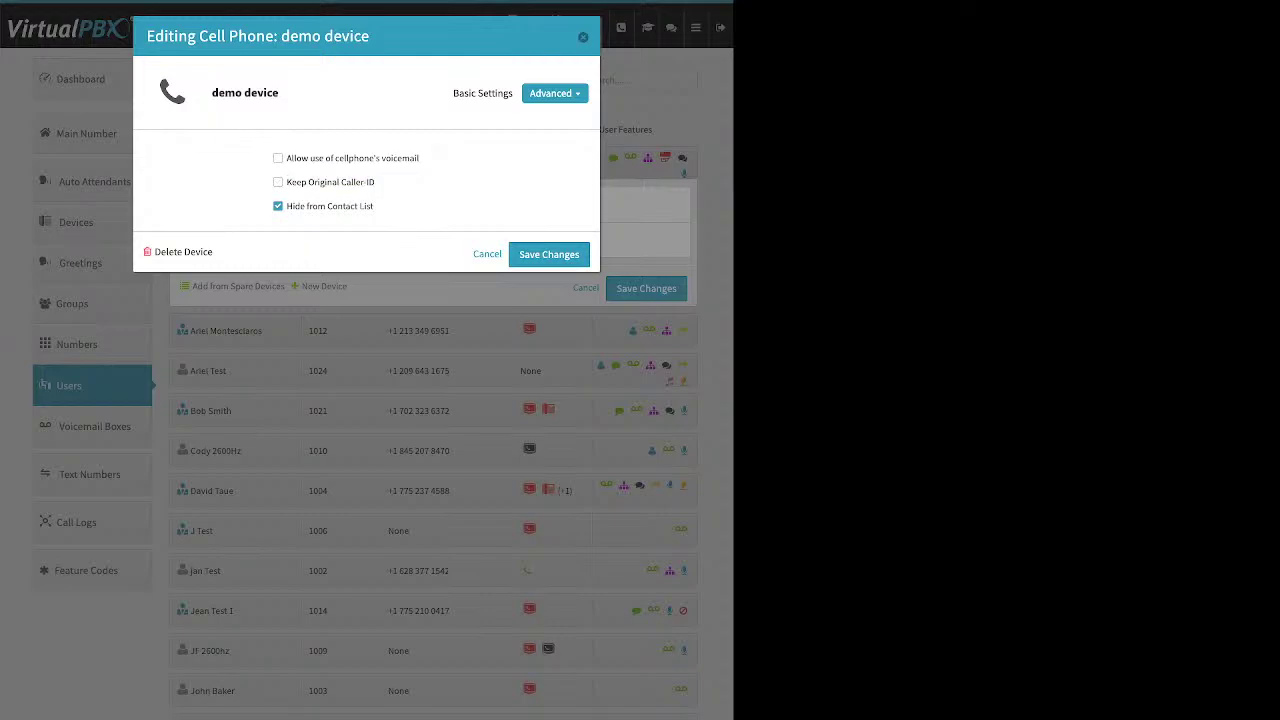
key(Escape)
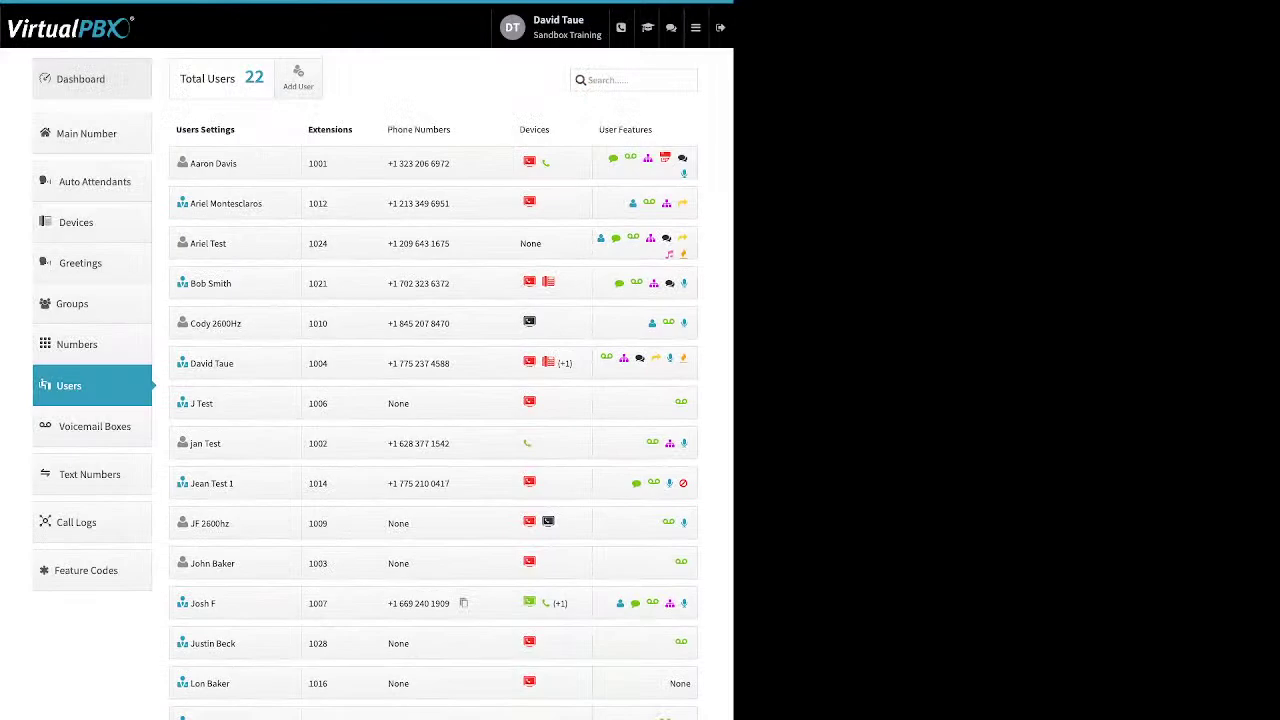
Review the company caller ID and emergency (E911) information from the dashboard, and close it without changes
click(80, 79)
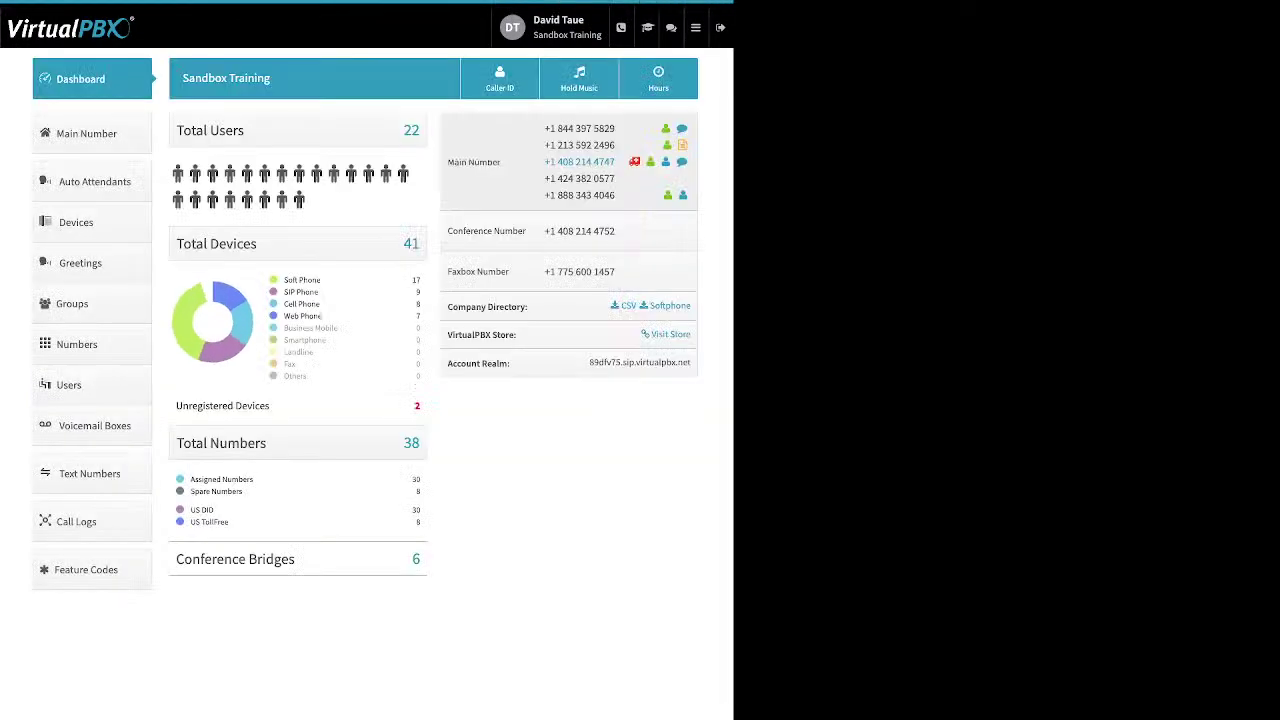
click(499, 78)
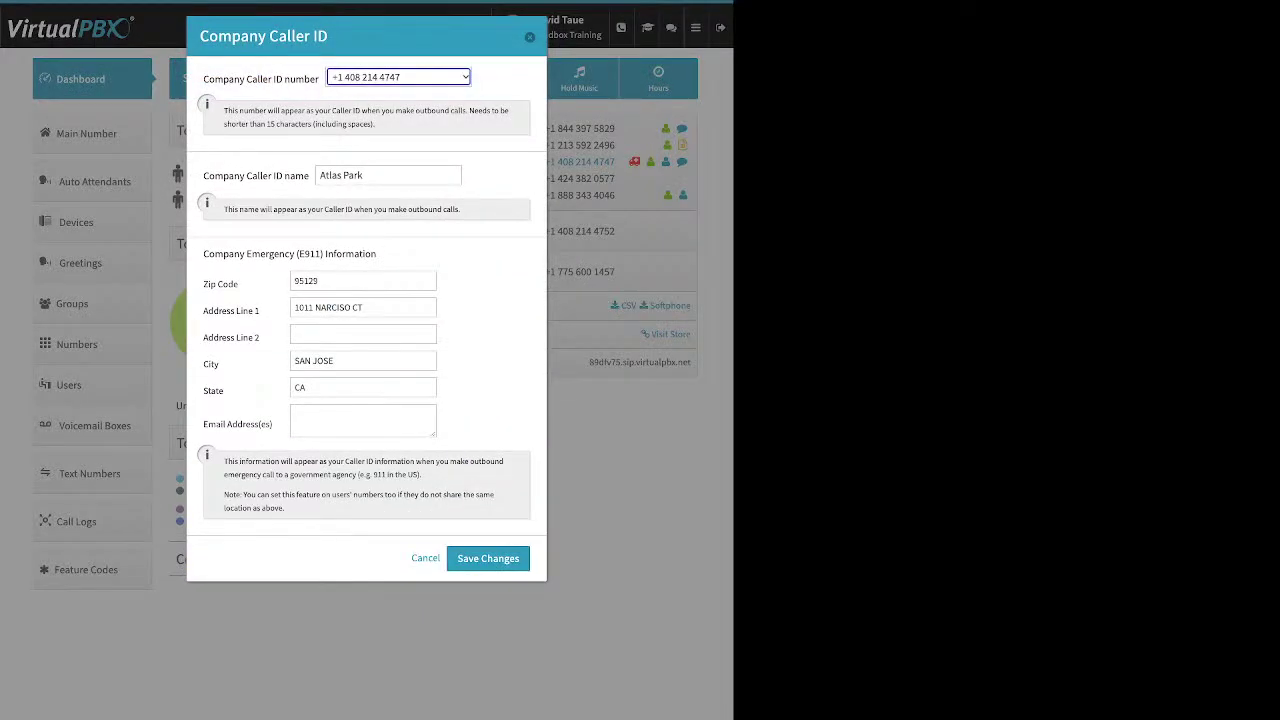
key(Escape)
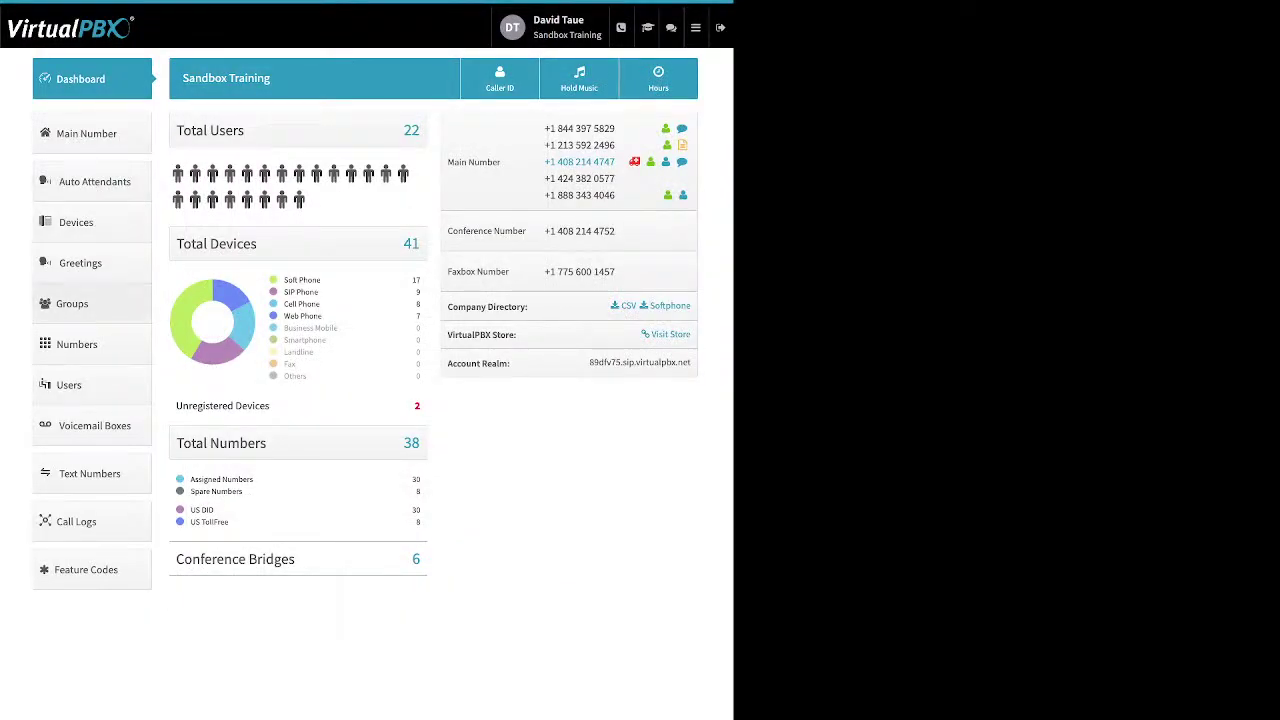
Examine the third-party and VirtualPBX application settings of a new softphone for the third listed user, without creating it
click(80, 385)
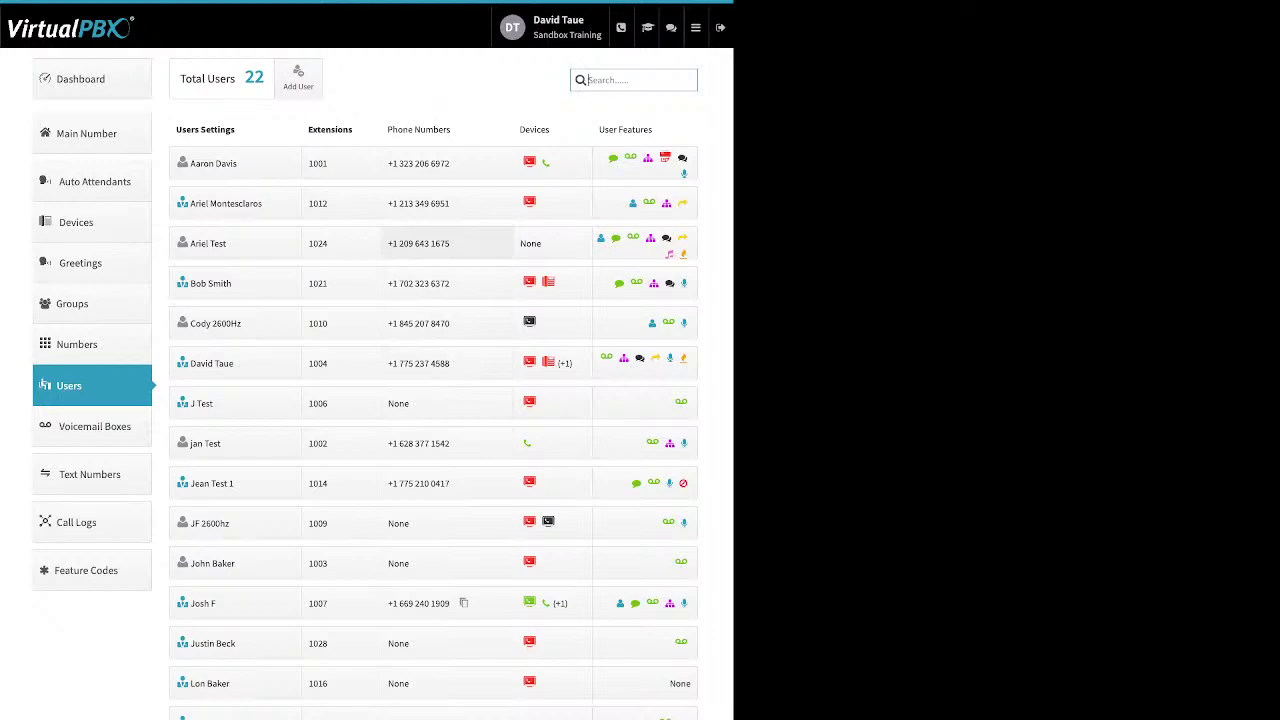
click(530, 243)
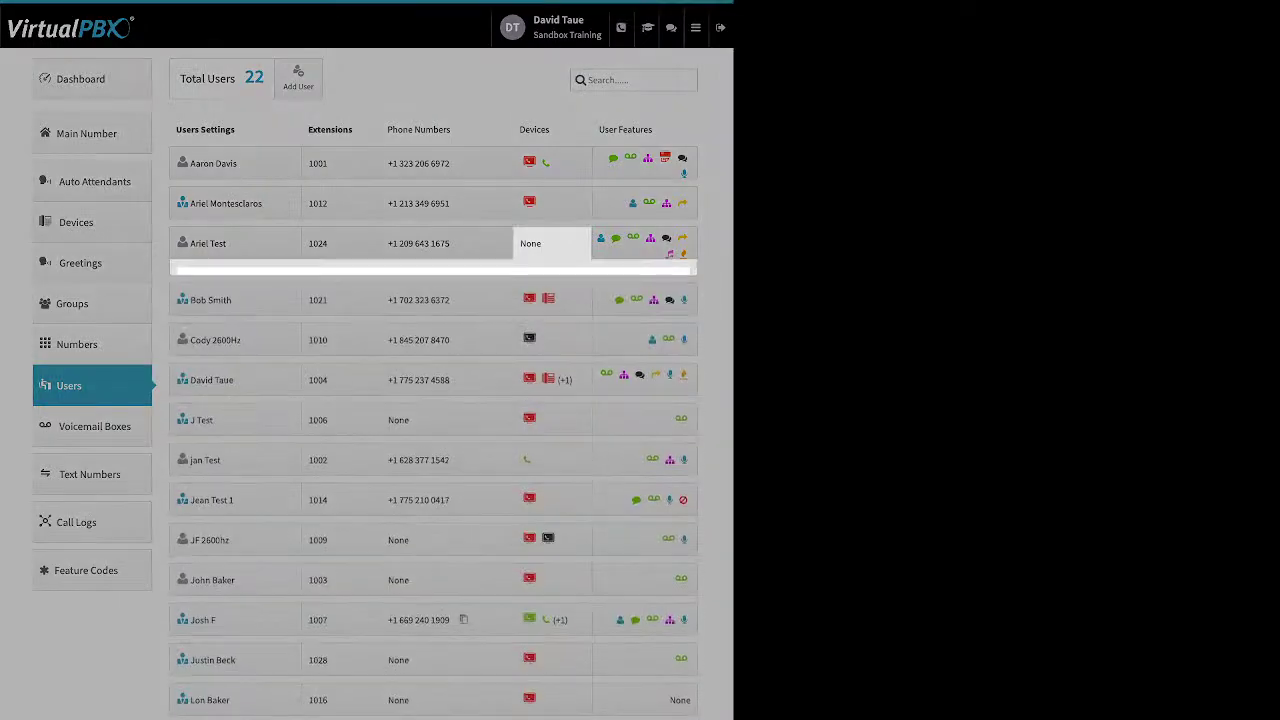
click(320, 330)
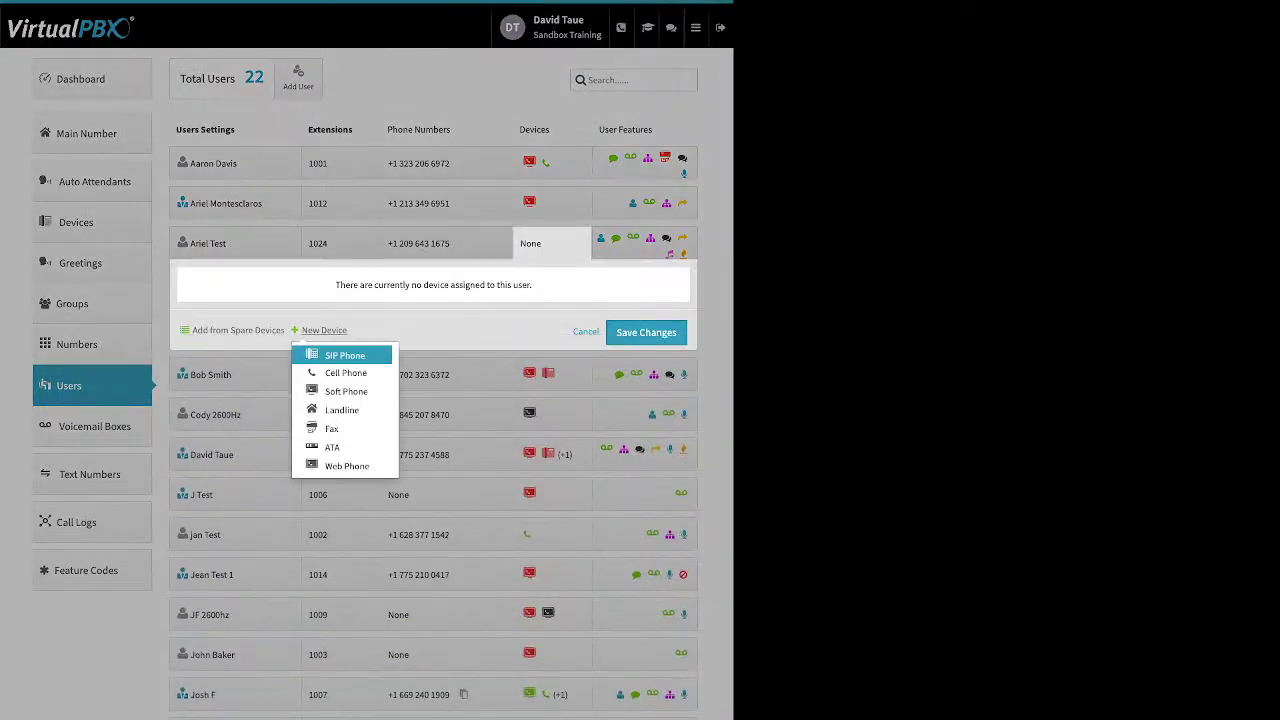
click(346, 391)
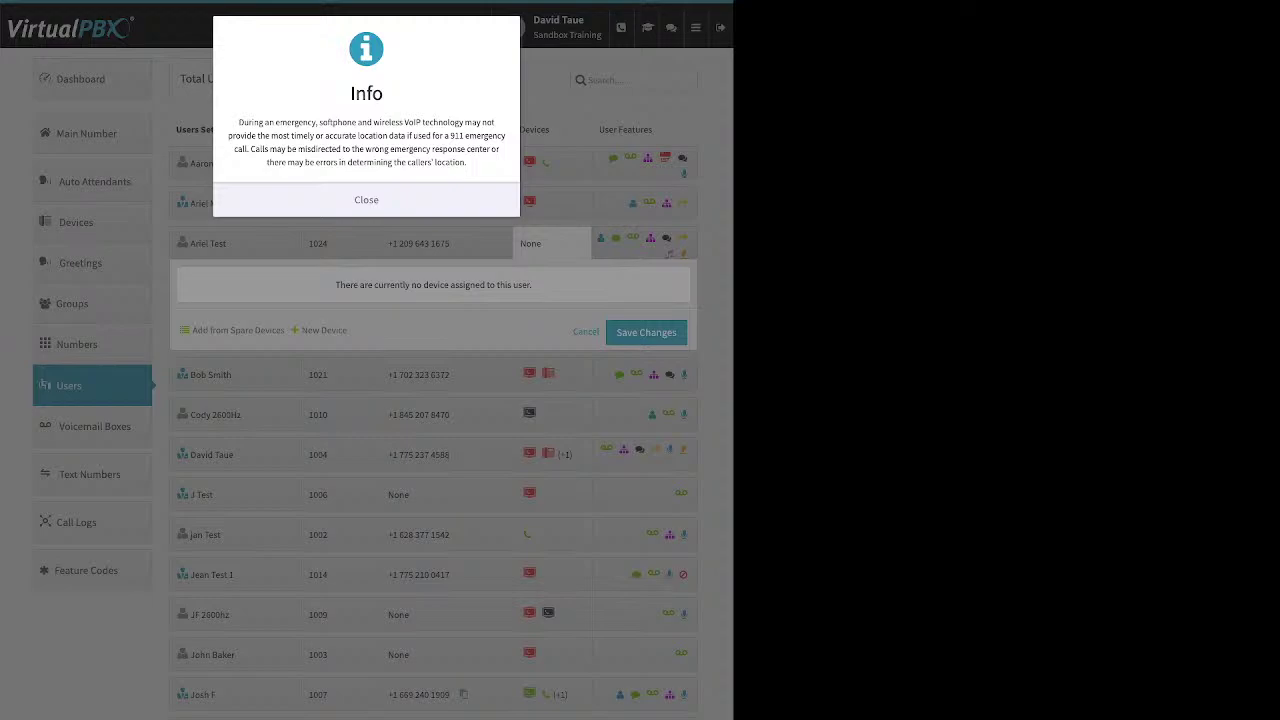
key(Escape)
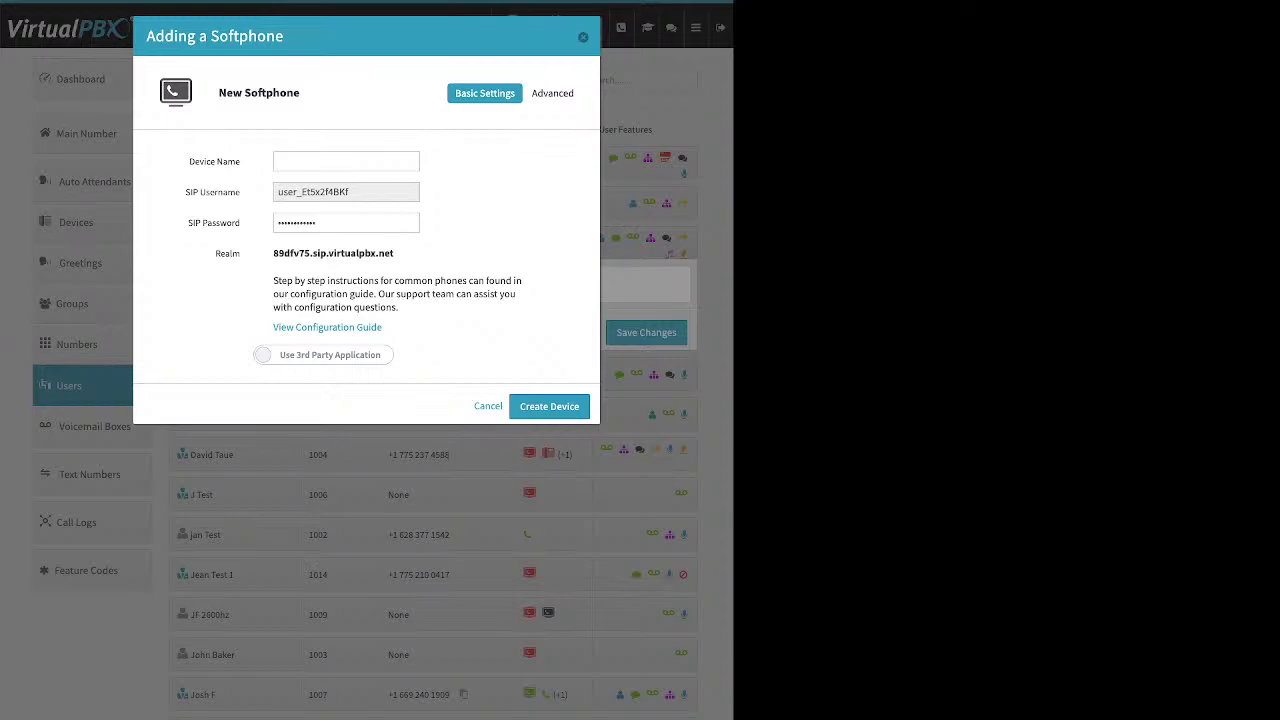
drag(382, 327, 273, 327)
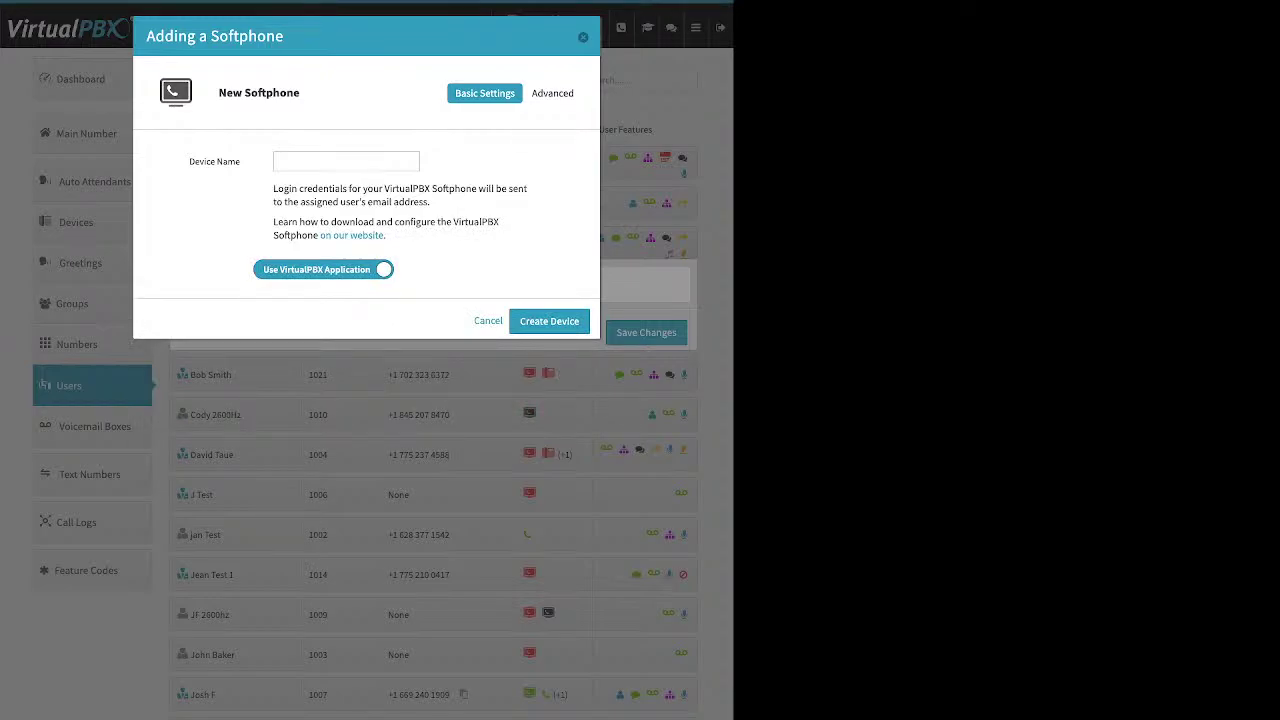
click(279, 161)
key(Escape)
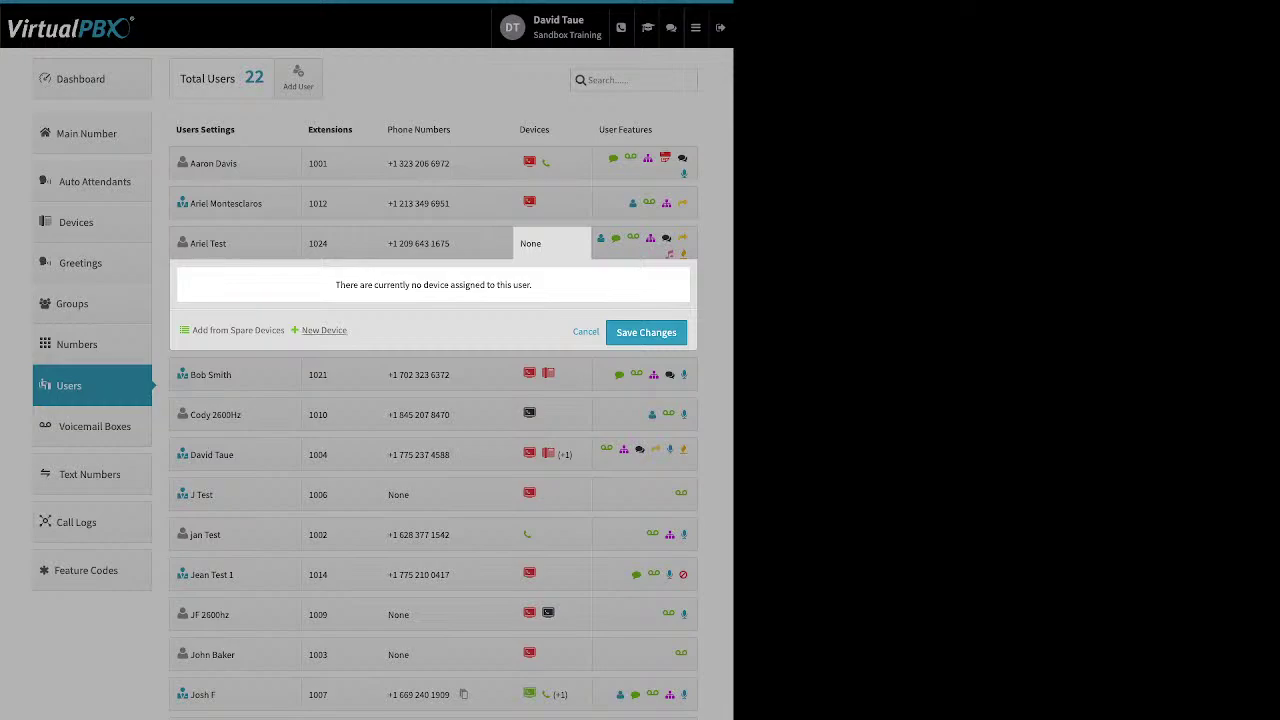
Examine the basic settings of a new web phone for the third listed user, and leave without creating it
click(324, 330)
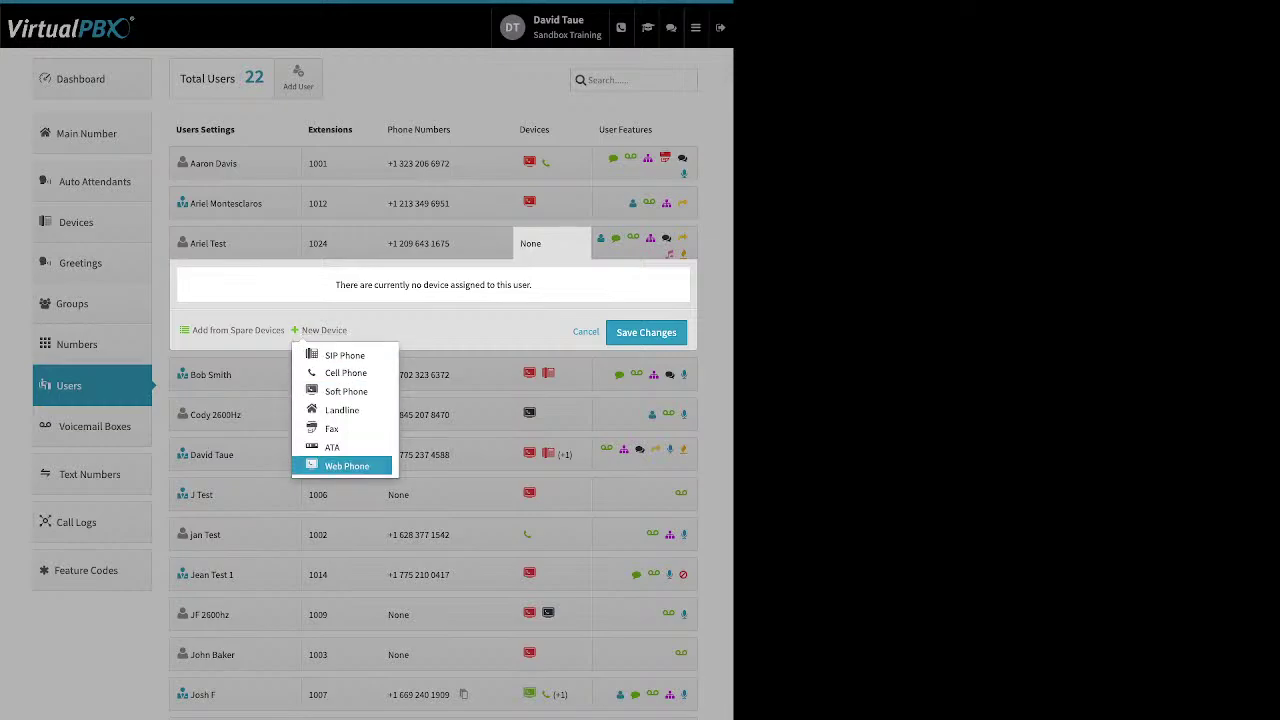
click(346, 466)
click(366, 199)
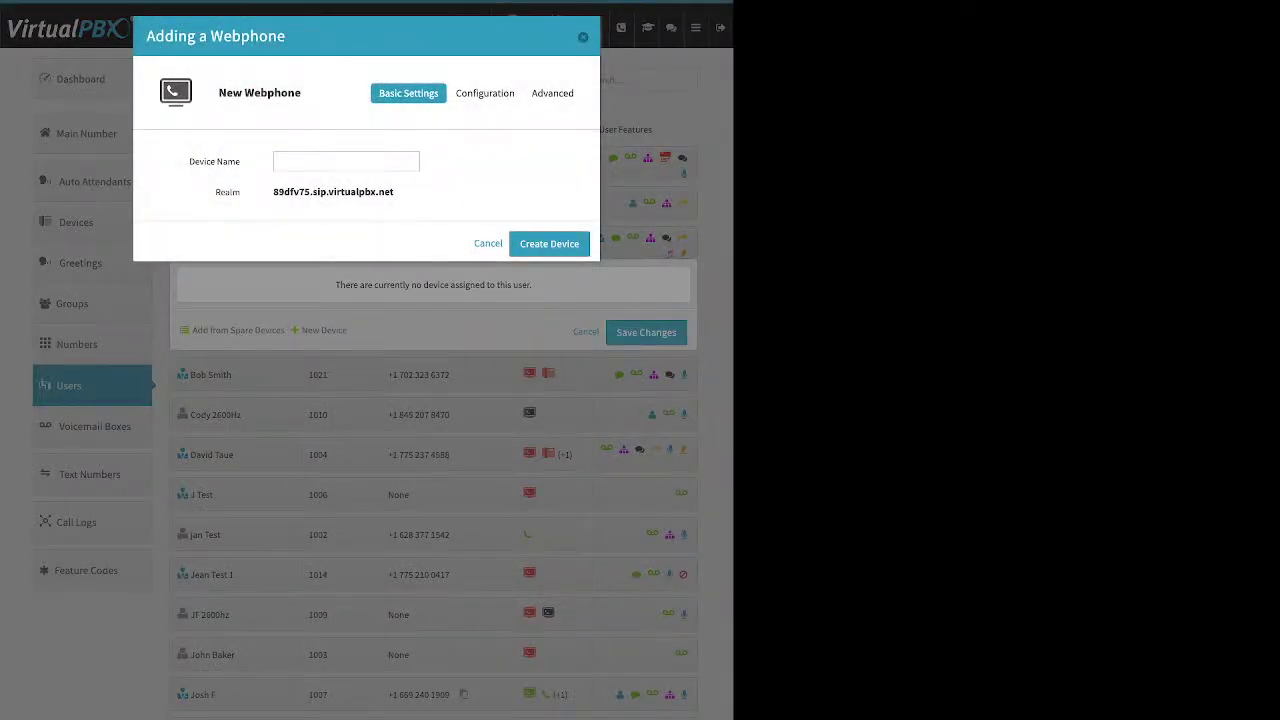
key(Escape)
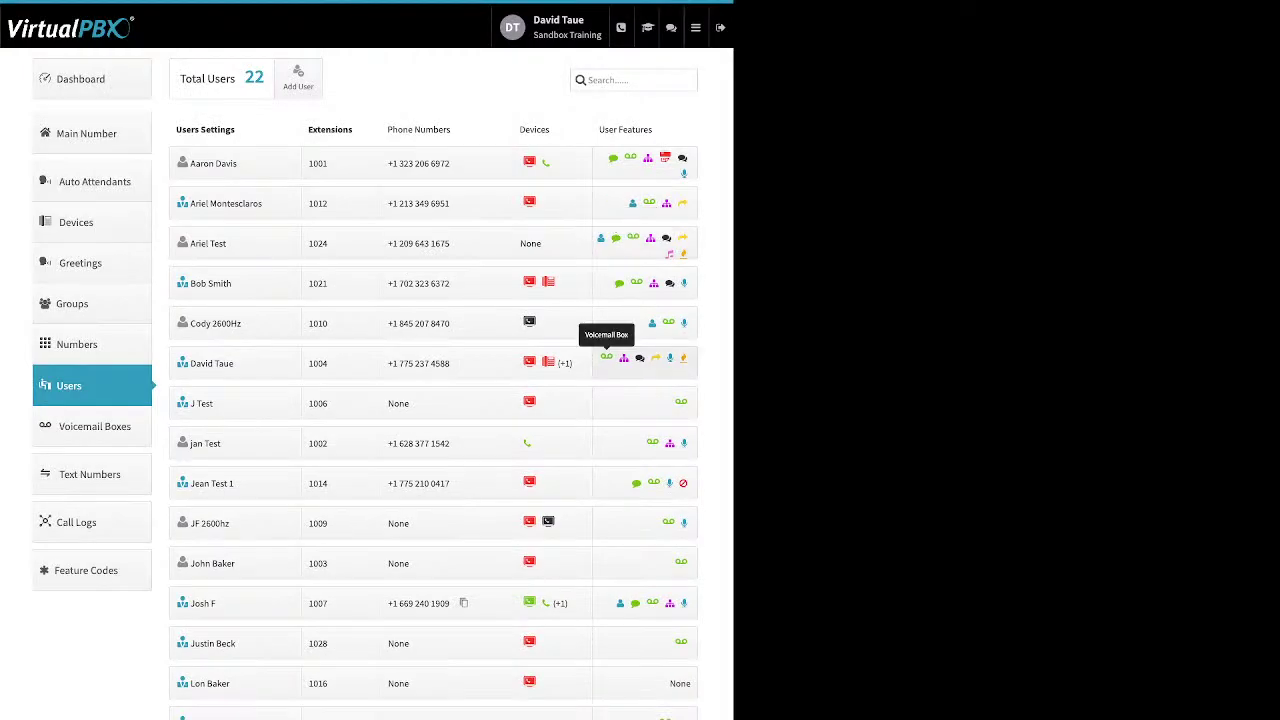
Preview the caller-ID number feature of the sixth listed user by switching it on, and leave without saving
click(606, 357)
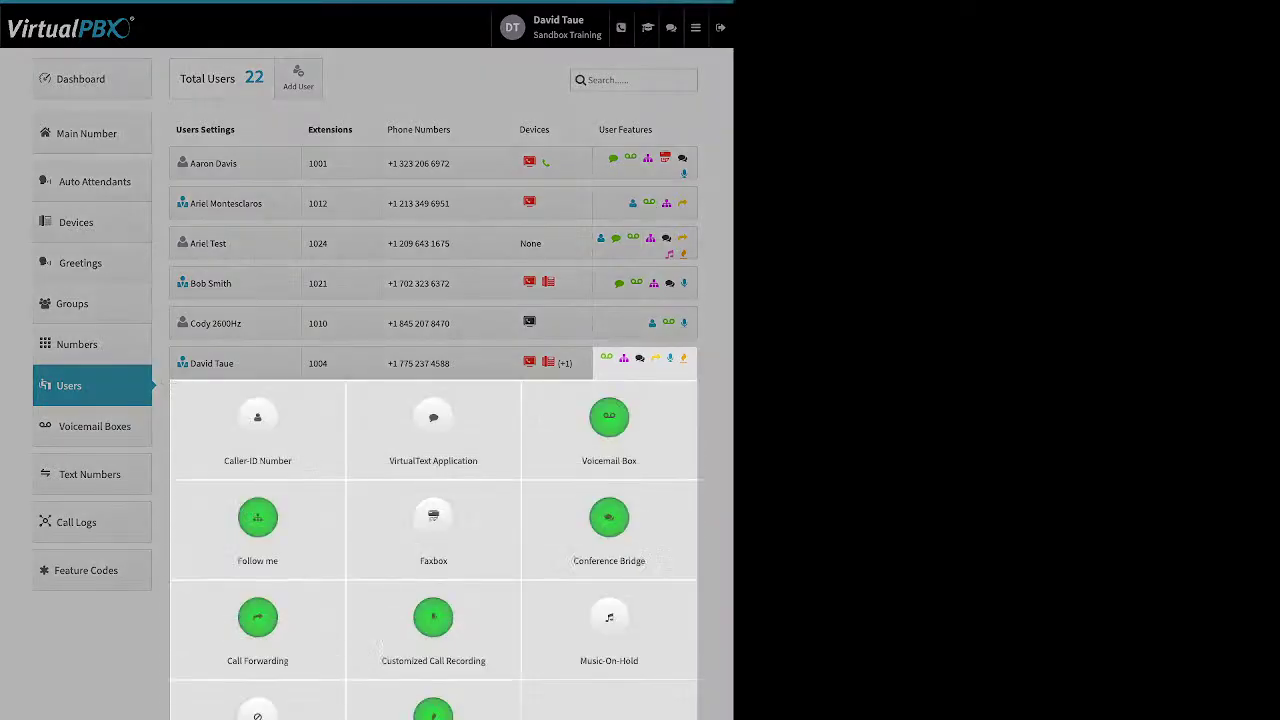
click(257, 425)
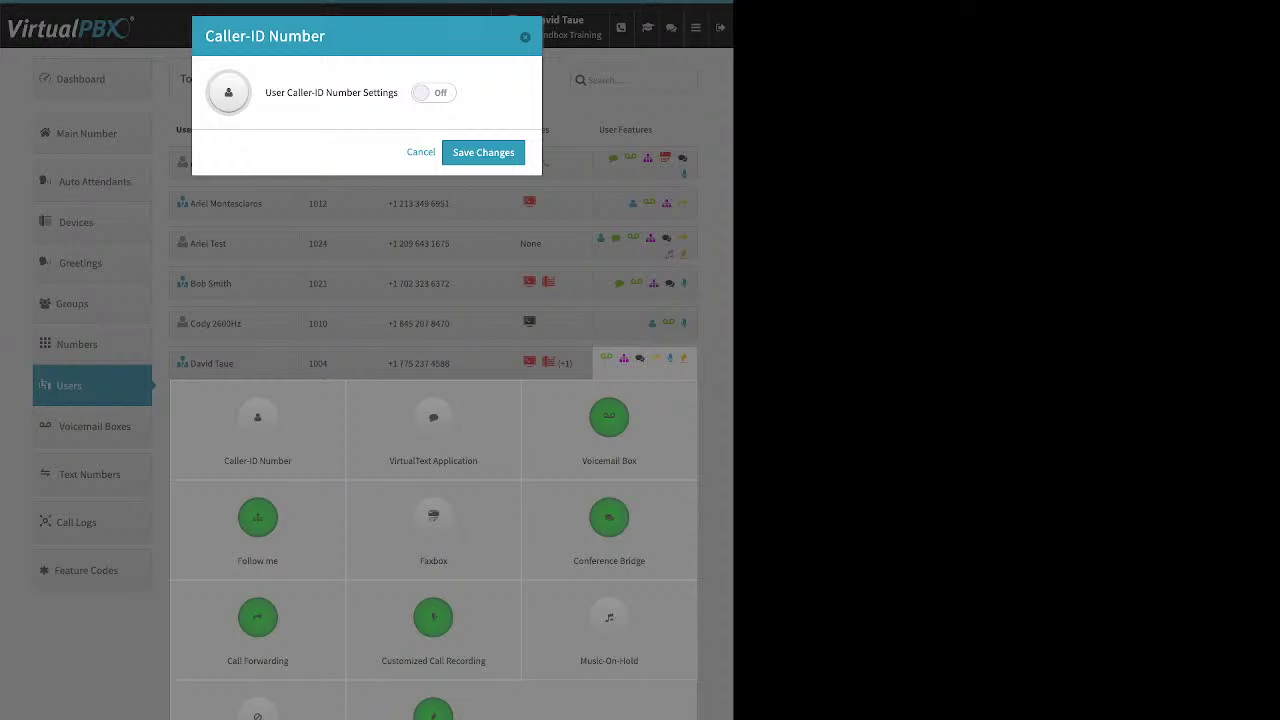
click(433, 92)
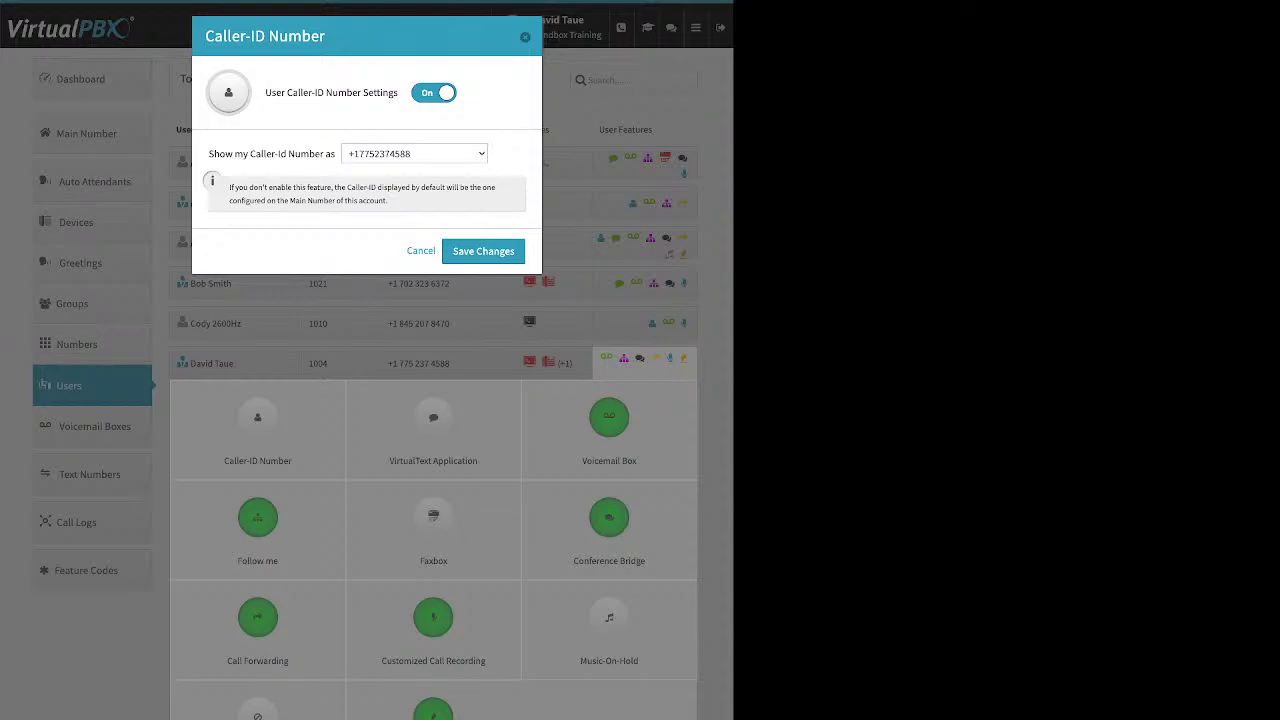
key(Escape)
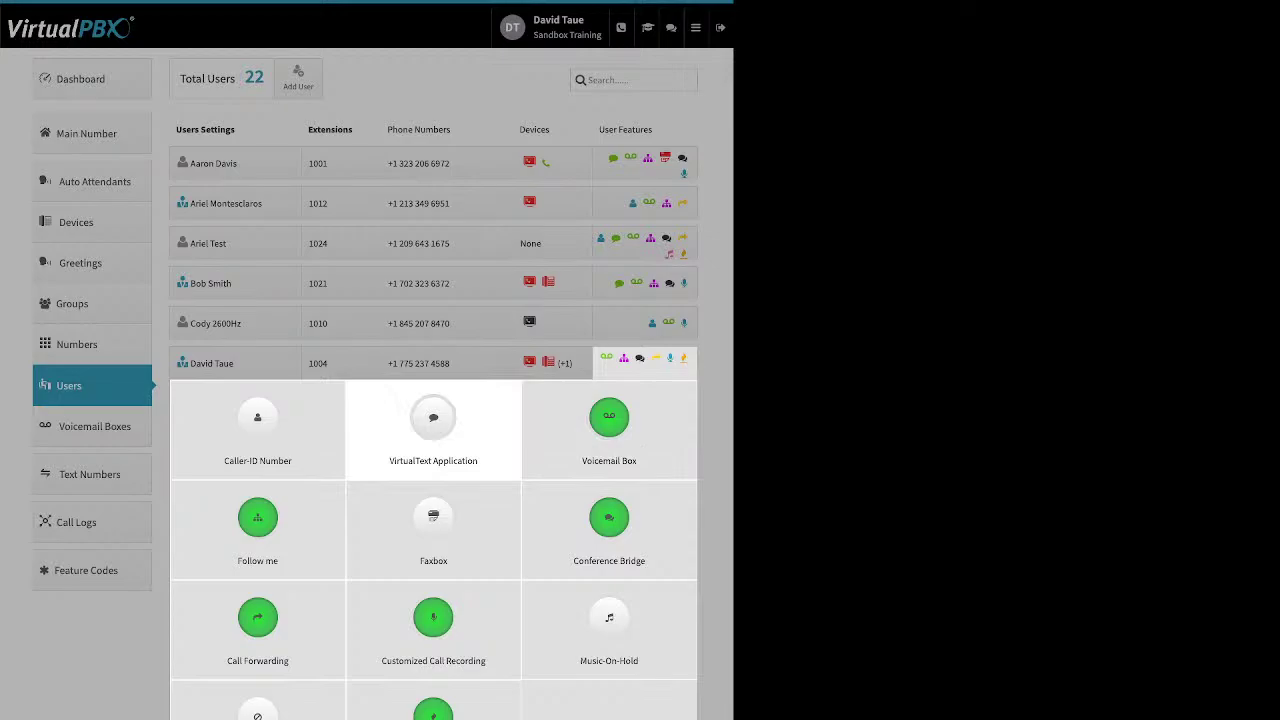
Preview the sixth listed user's VirtualText Application settings by switching the feature on, and leave without saving
click(433, 425)
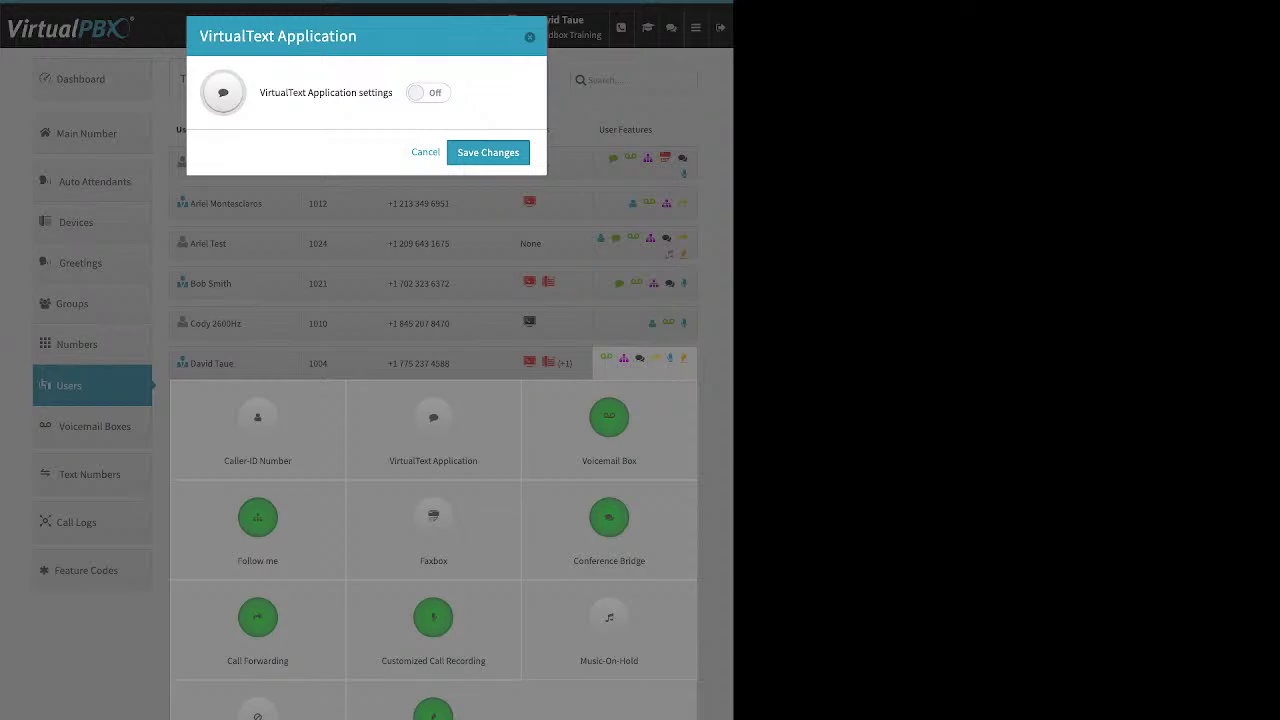
click(428, 92)
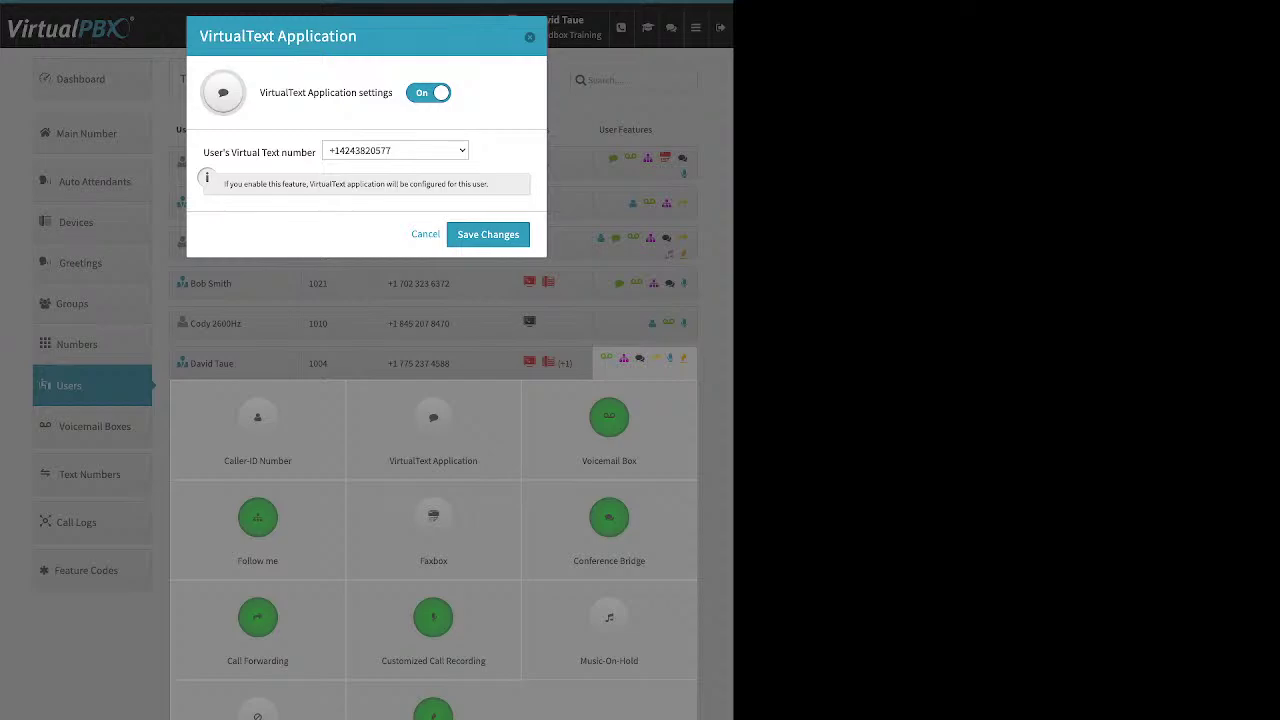
key(Escape)
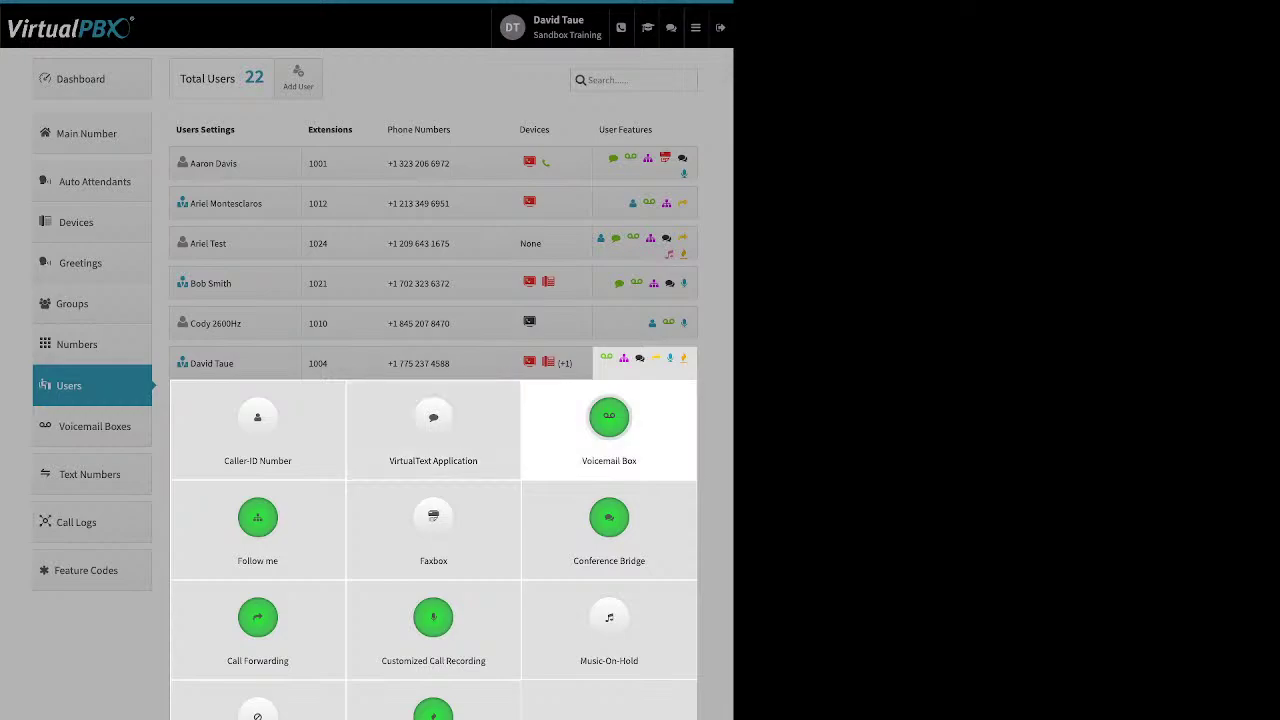
Enable voicemail to e-mail for the sixth listed user's voicemail box, with the voicemail message attached to the email, and save
click(609, 417)
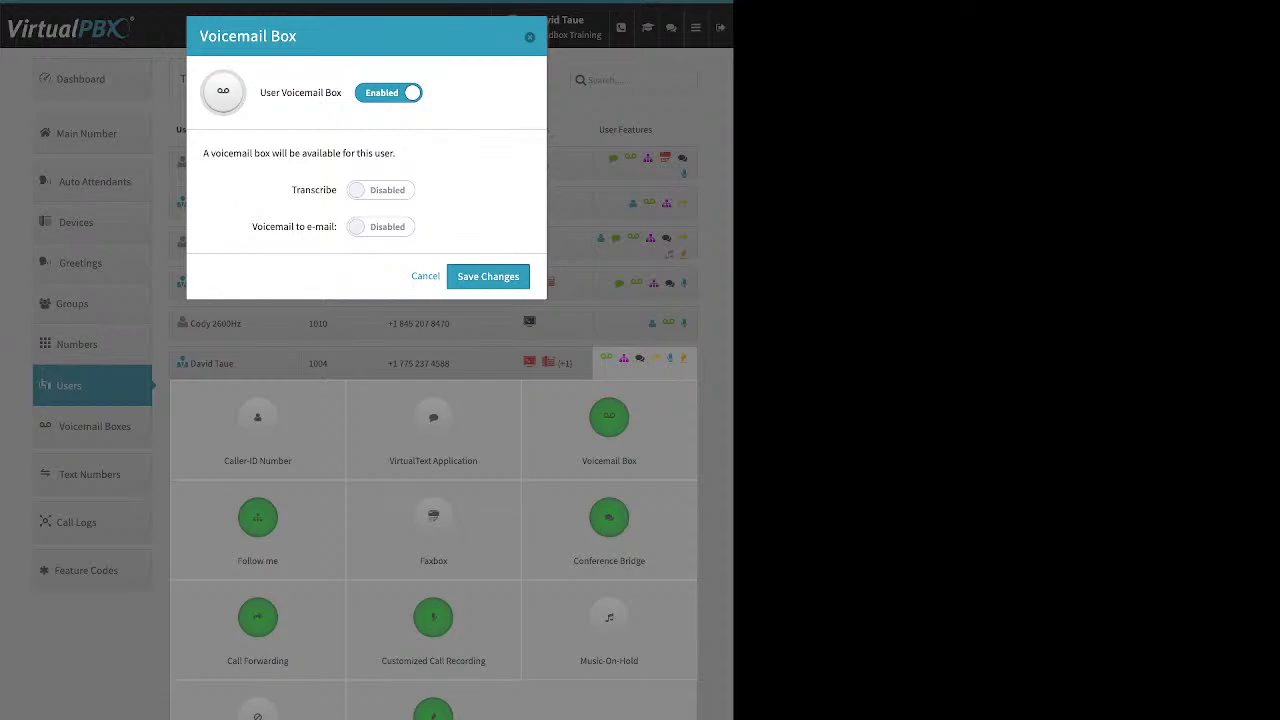
drag(292, 190, 337, 190)
click(380, 226)
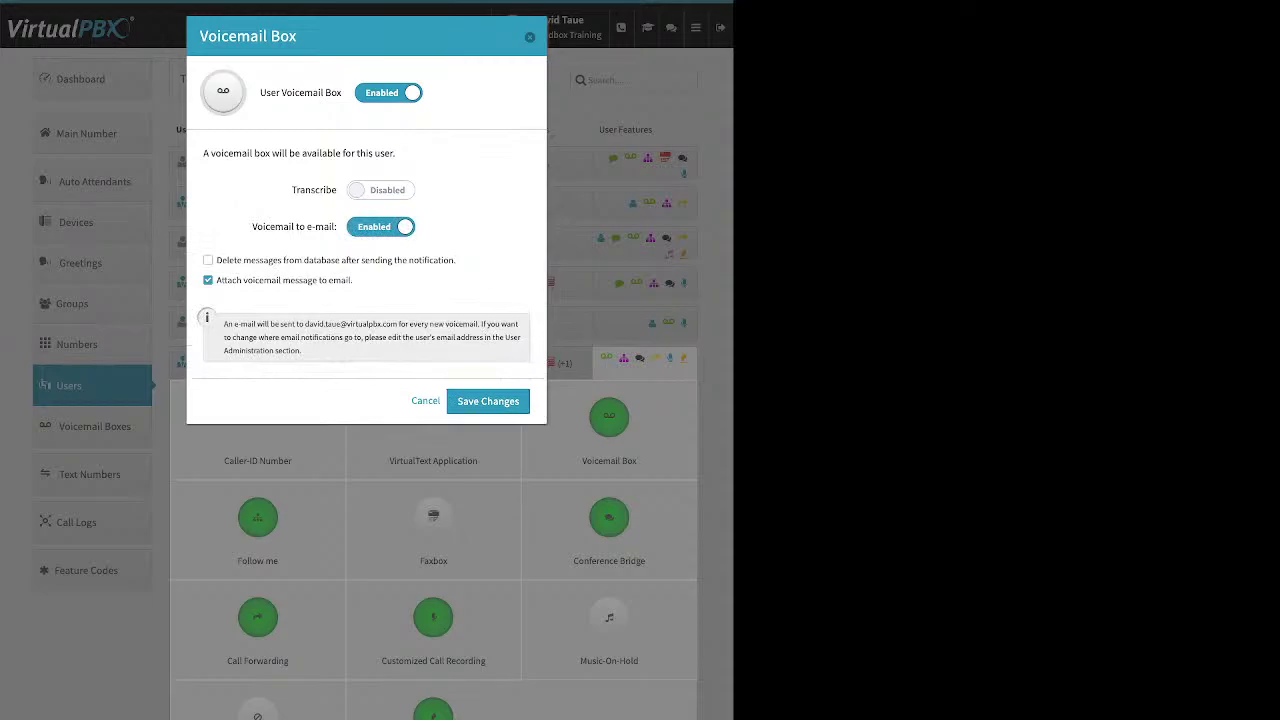
drag(252, 226, 315, 226)
drag(353, 280, 227, 280)
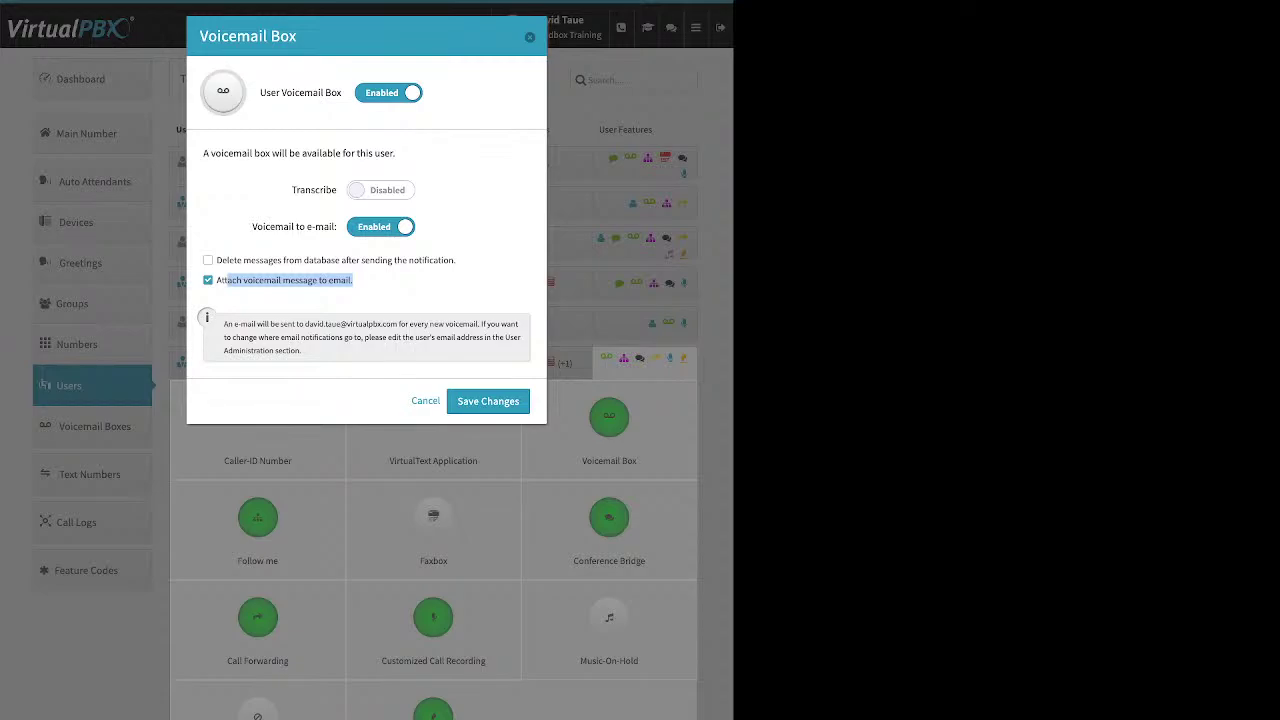
click(487, 400)
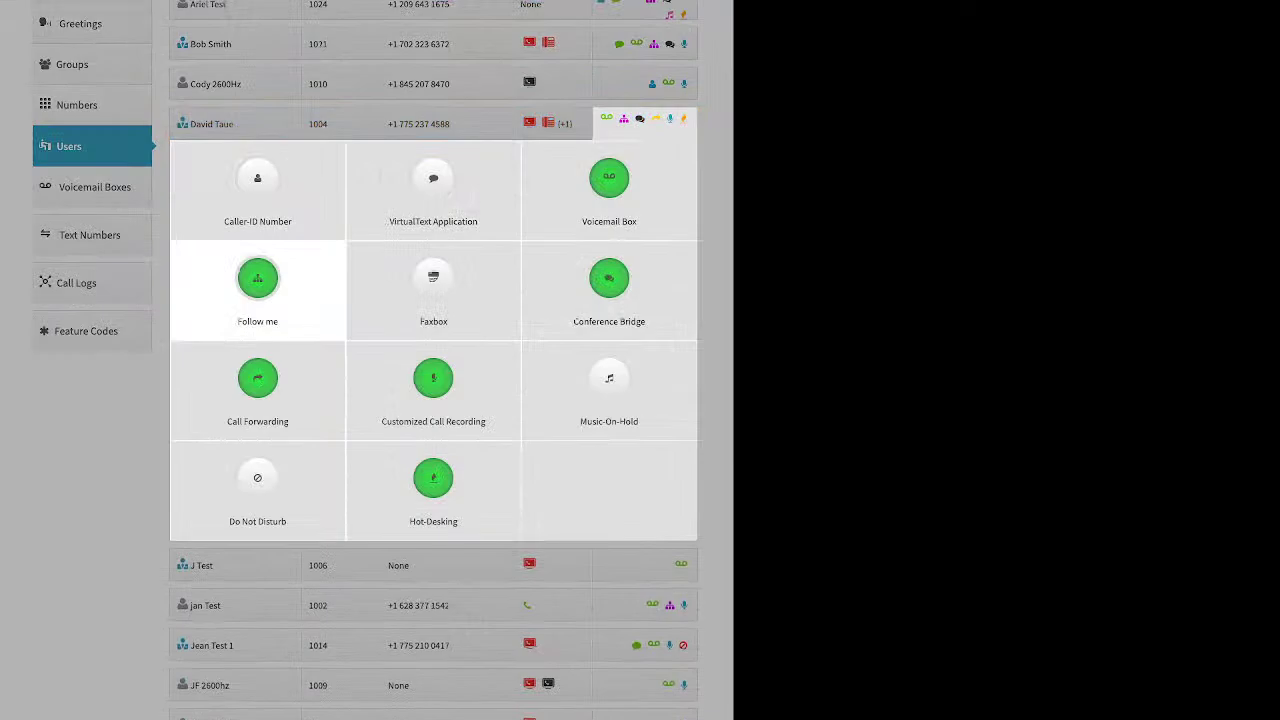
Disable the sixth listed user's Follow me feature and save the change
click(257, 285)
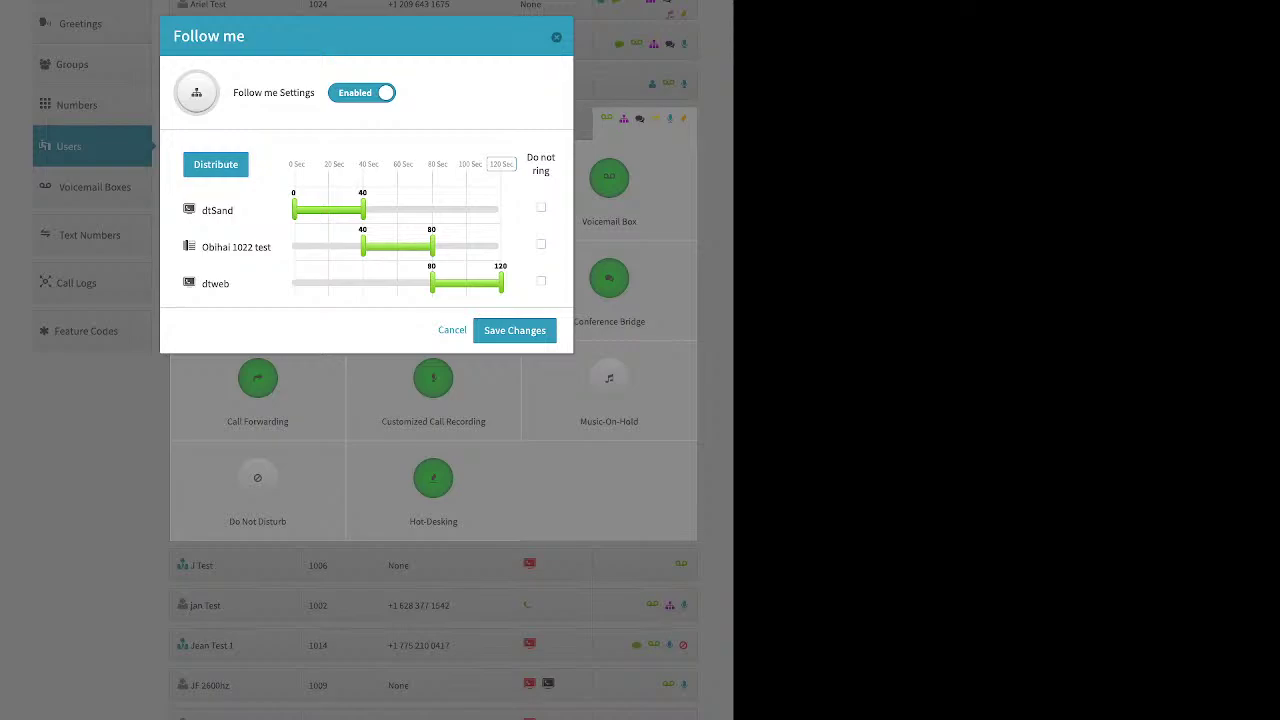
click(361, 92)
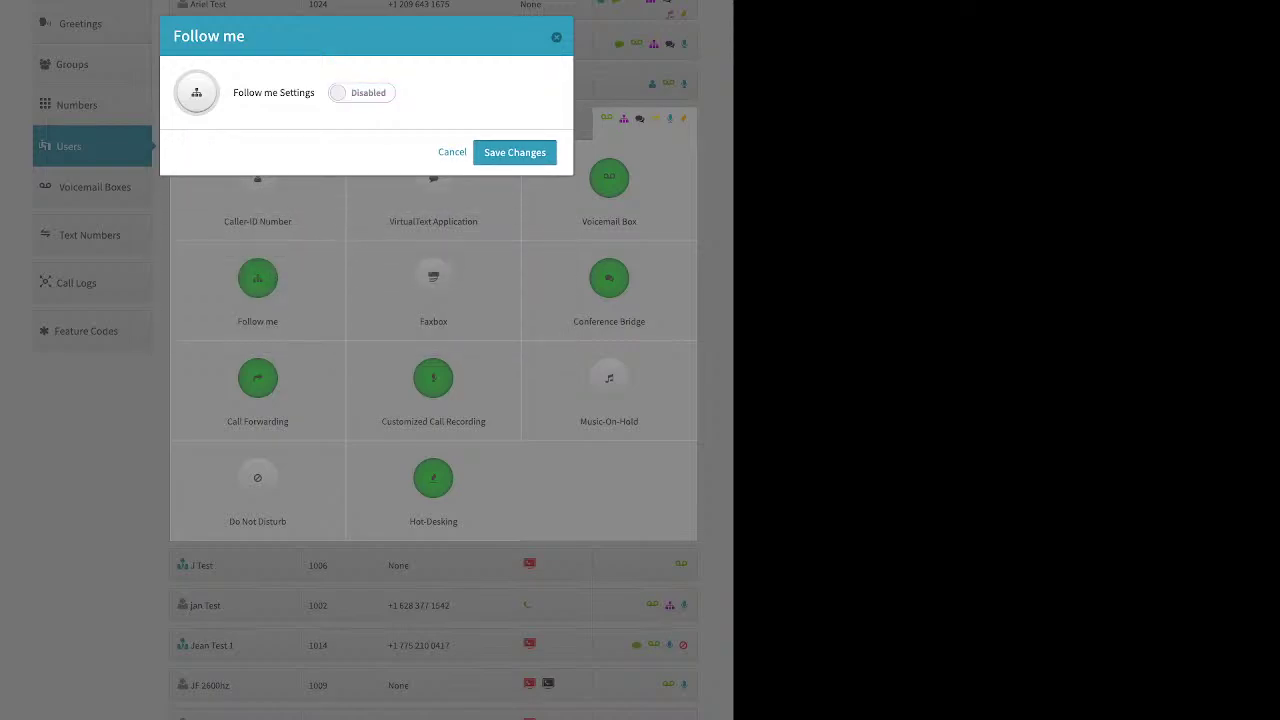
click(514, 152)
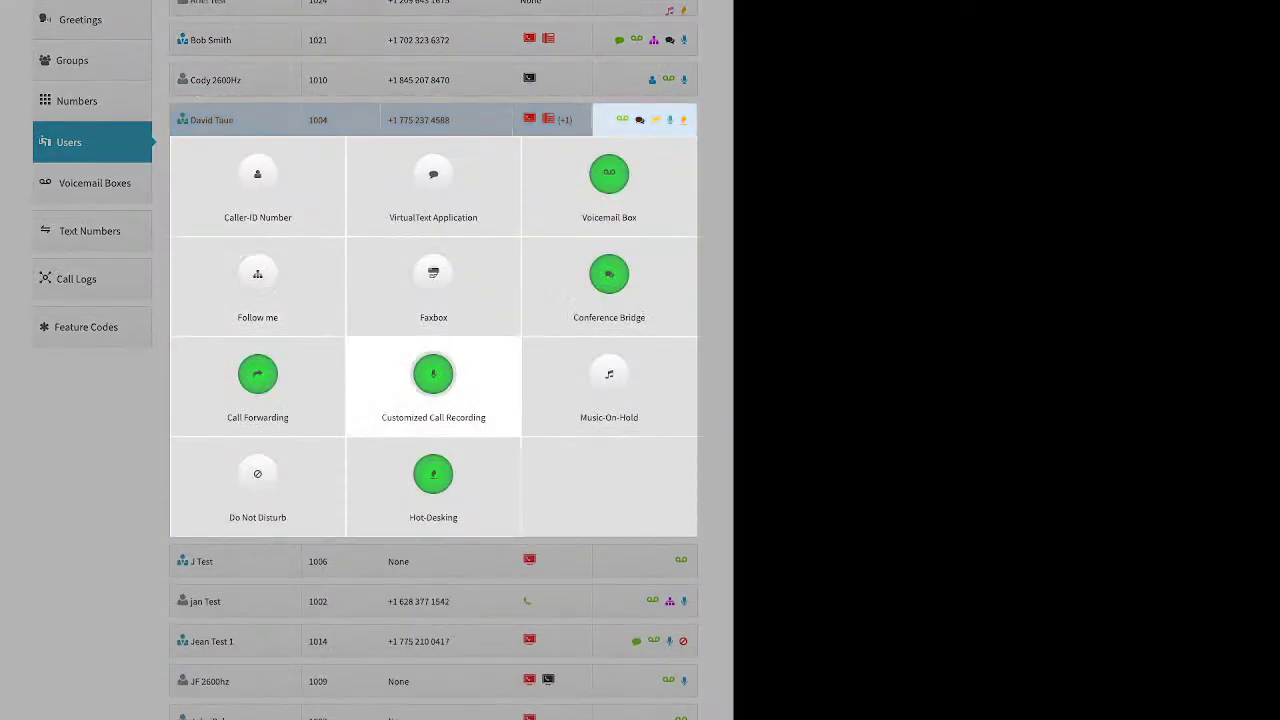
Enable Follow me for the sixth listed user and clear Do not ring for dtSand, Obihai 1022 test and dtweb
click(257, 280)
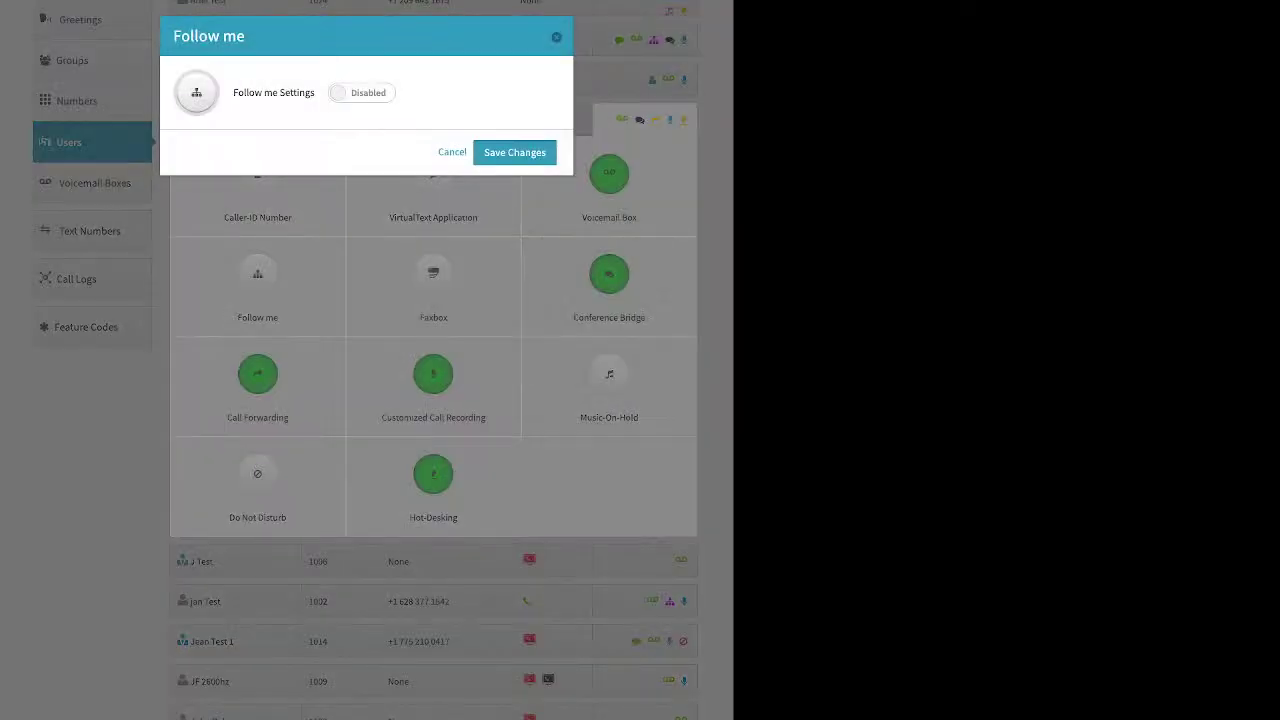
click(361, 92)
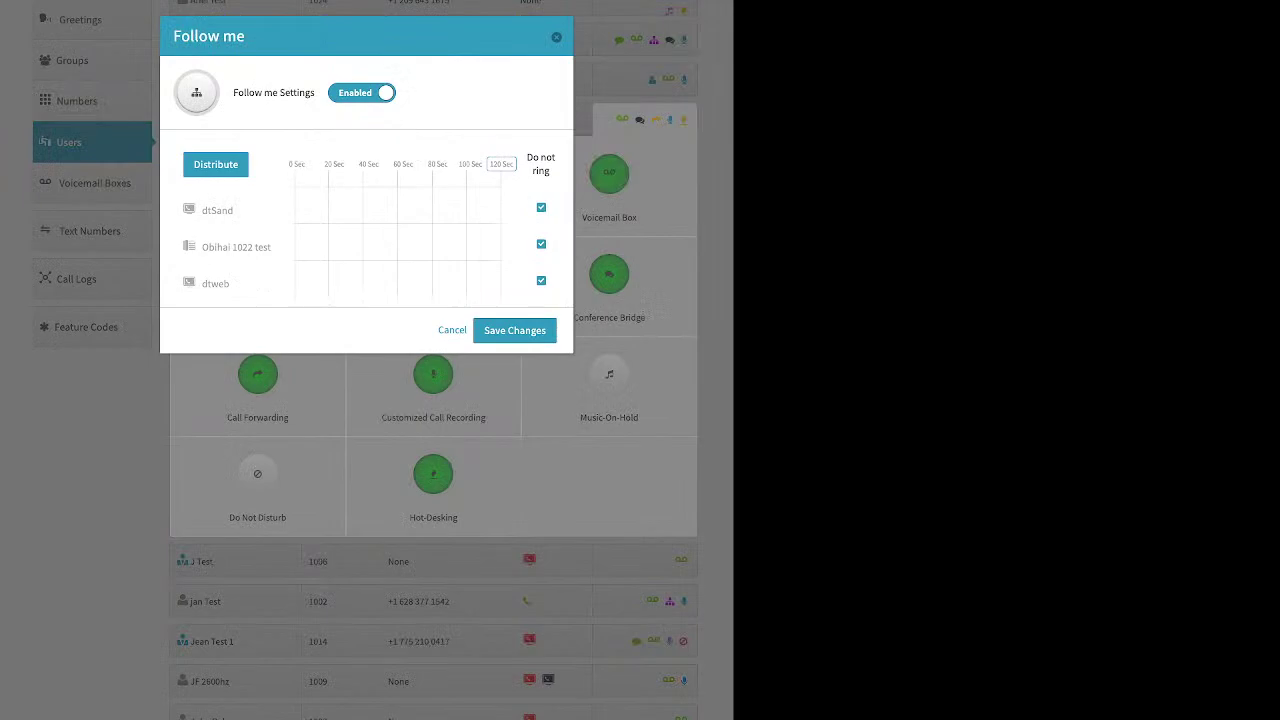
drag(527, 157, 550, 171)
click(541, 207)
click(541, 244)
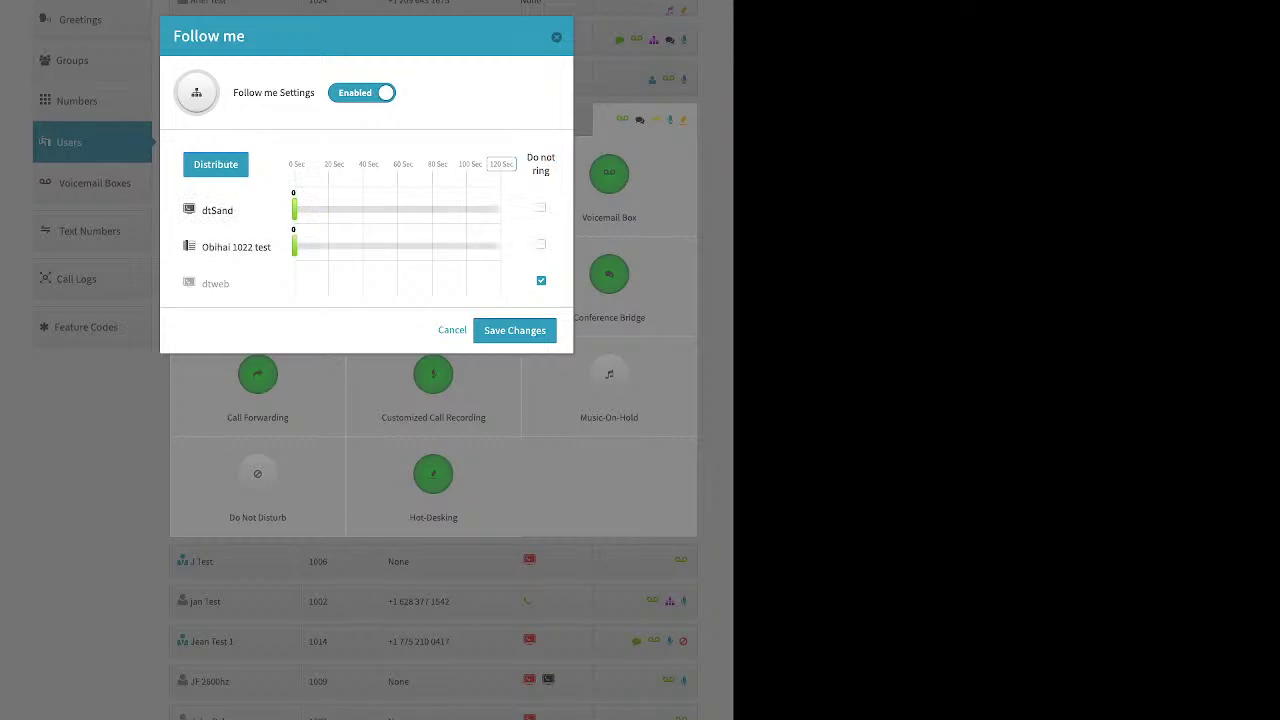
click(541, 280)
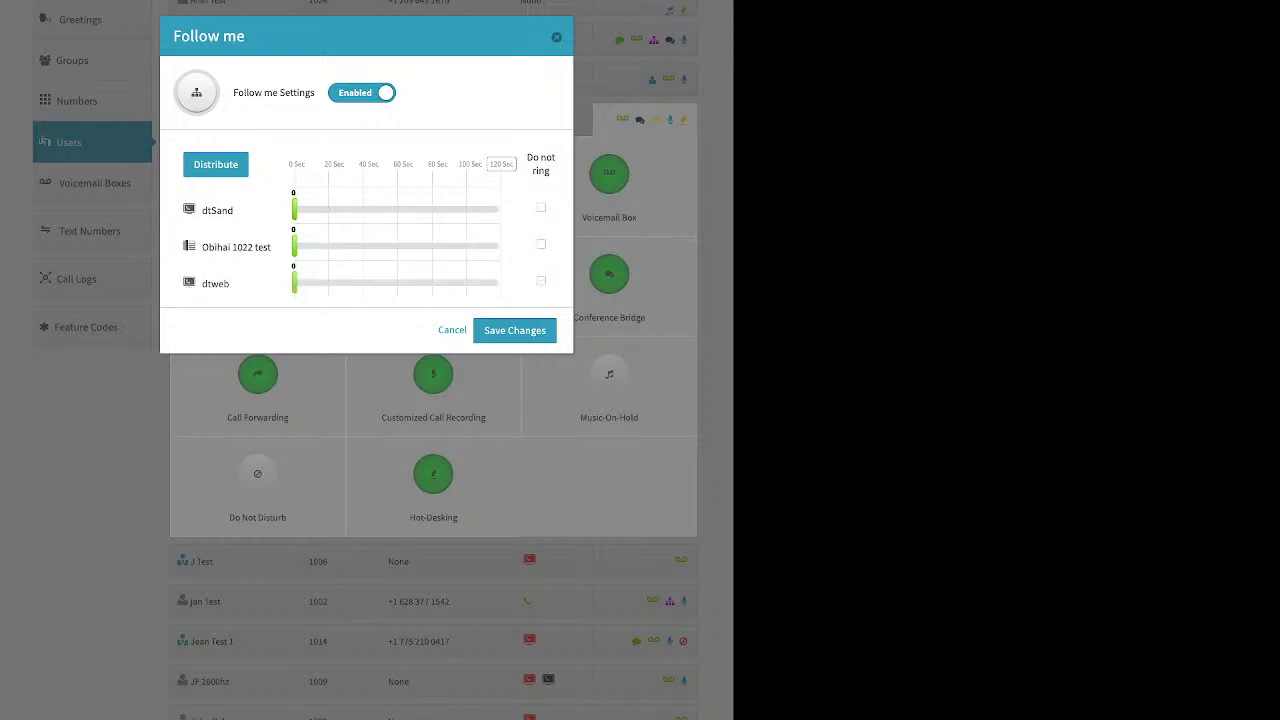
Set the Follow me ring times to 0–52 seconds for dtweb and 0–30 seconds for both Obihai 1022 test and dtSand
drag(294, 284, 383, 284)
drag(294, 246, 383, 251)
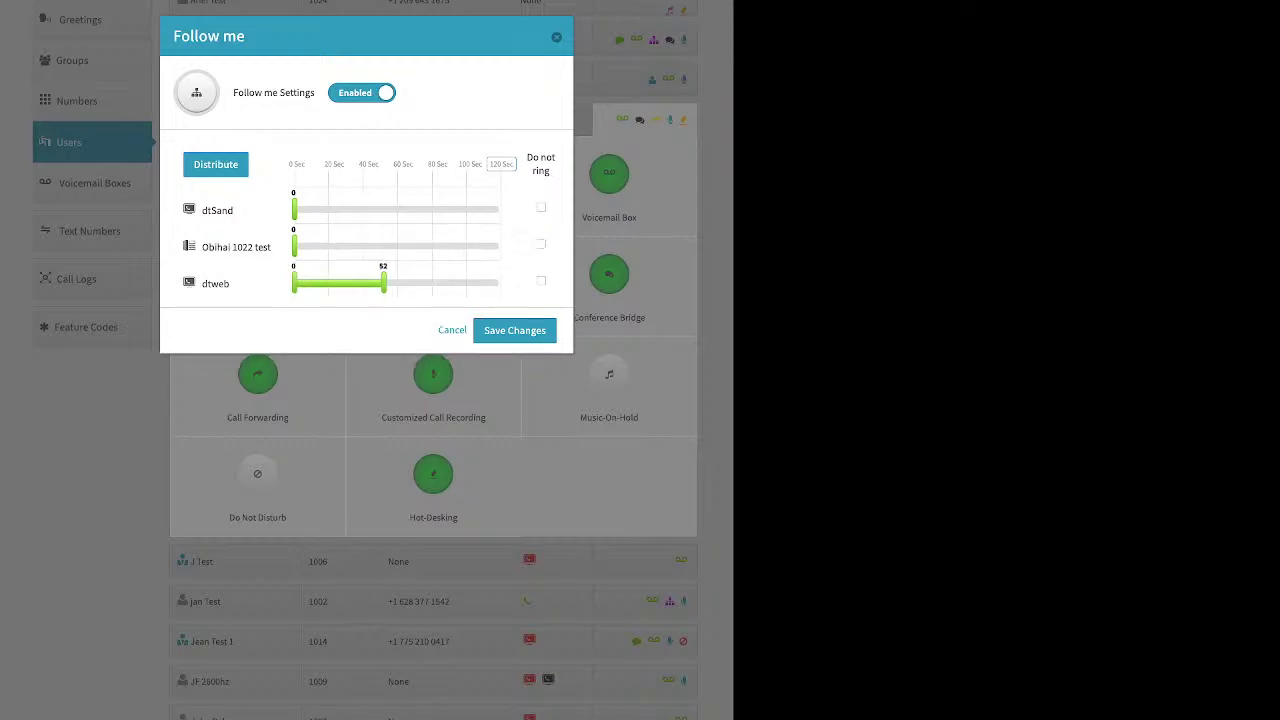
drag(294, 247, 346, 247)
drag(294, 210, 346, 210)
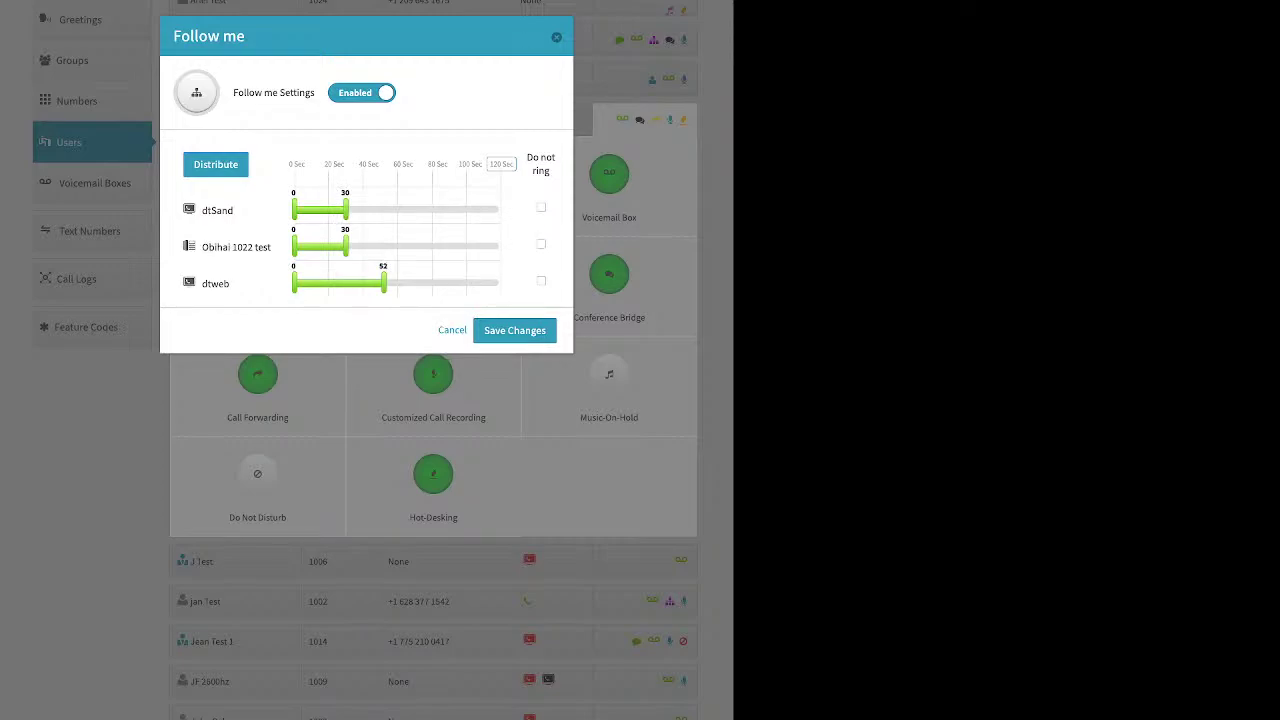
Distribute the Follow me ring times evenly over 120 seconds, move Obihai 1022 test above dtSand, and distribute the times again
mouse_move(289, 164)
mouse_down()
mouse_move(516, 164)
mouse_move(302, 164)
mouse_up()
click(501, 164)
click(215, 164)
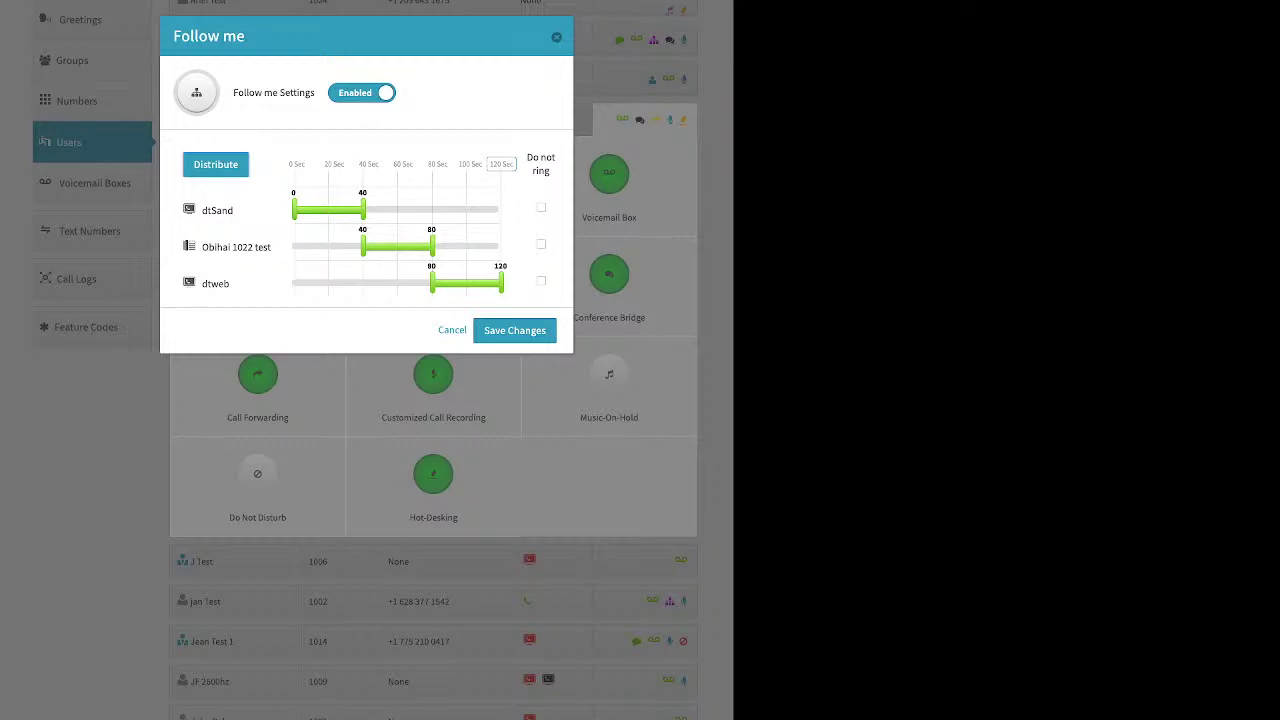
drag(236, 246, 241, 196)
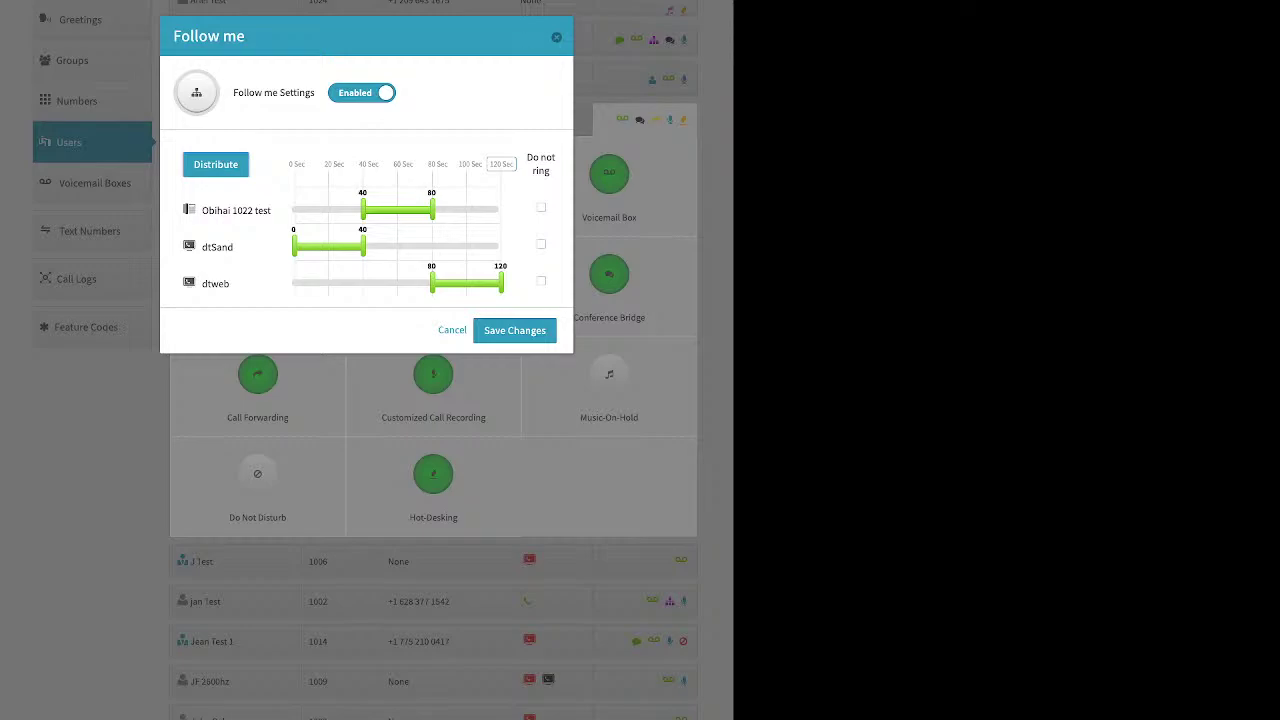
click(216, 164)
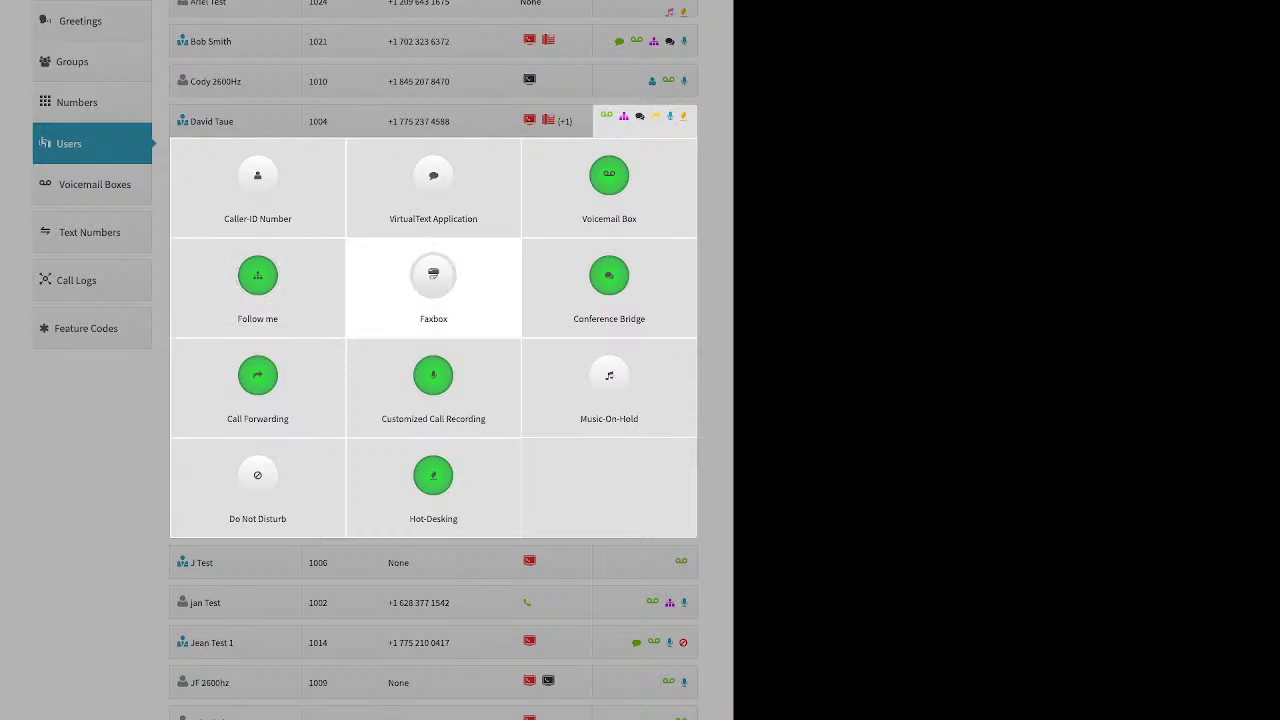
Preview the sixth listed user's Faxbox by enabling it and viewing its fax number choices, and leave without saving
click(433, 275)
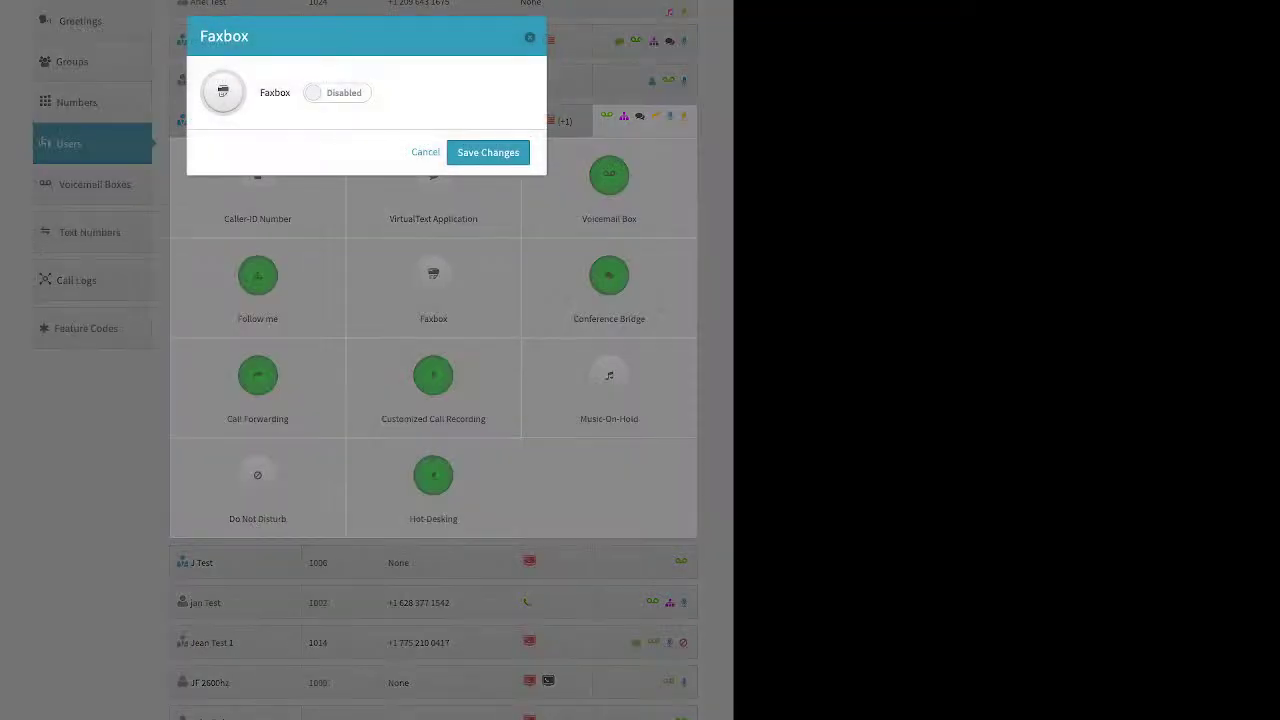
click(337, 92)
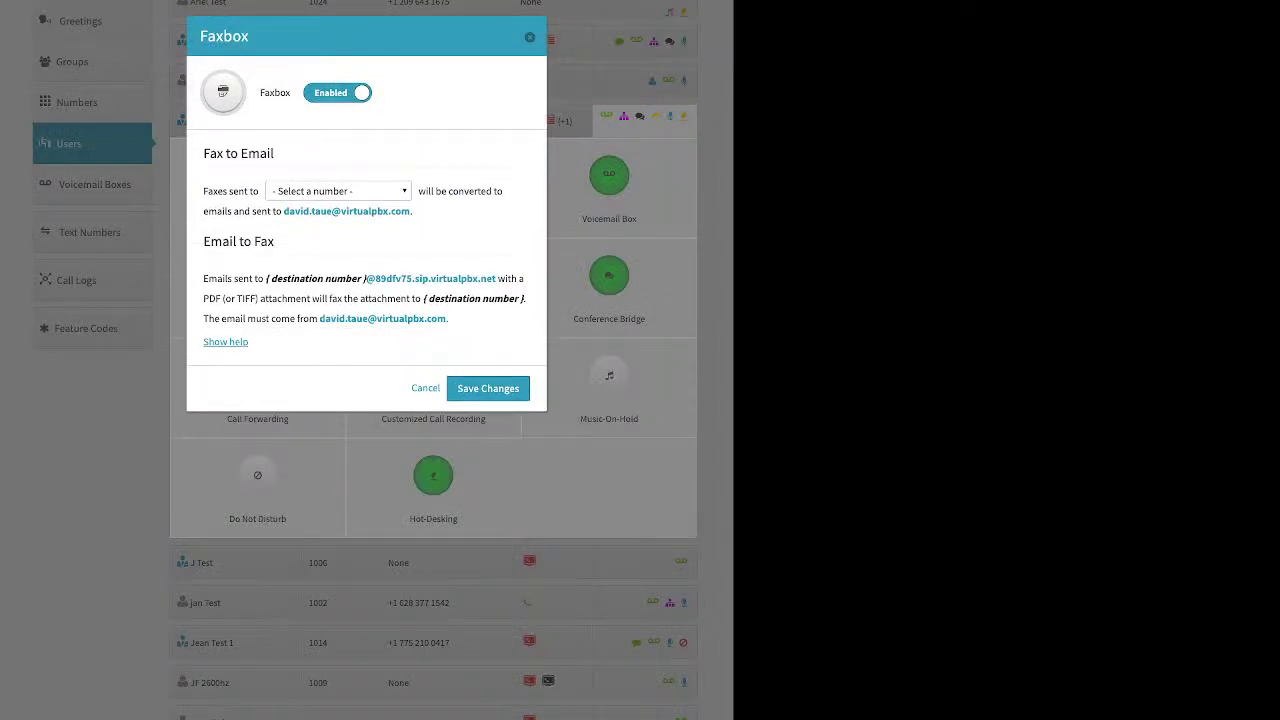
click(338, 191)
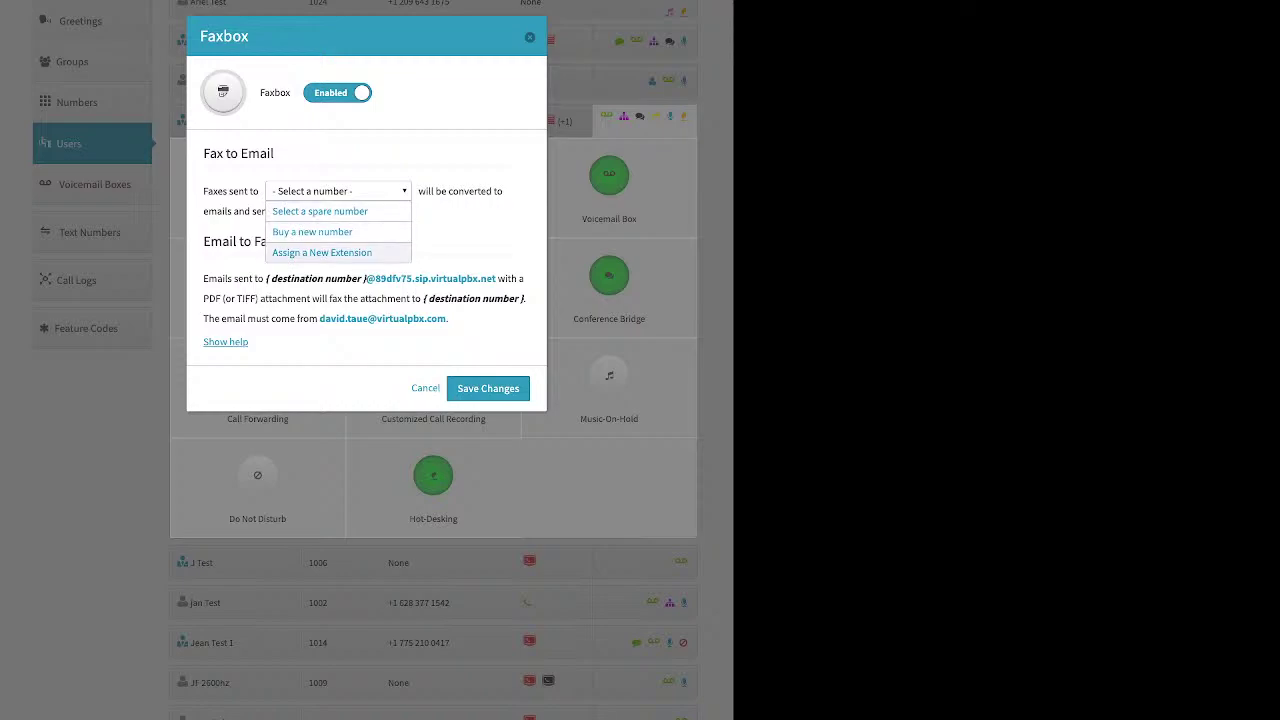
key(Escape)
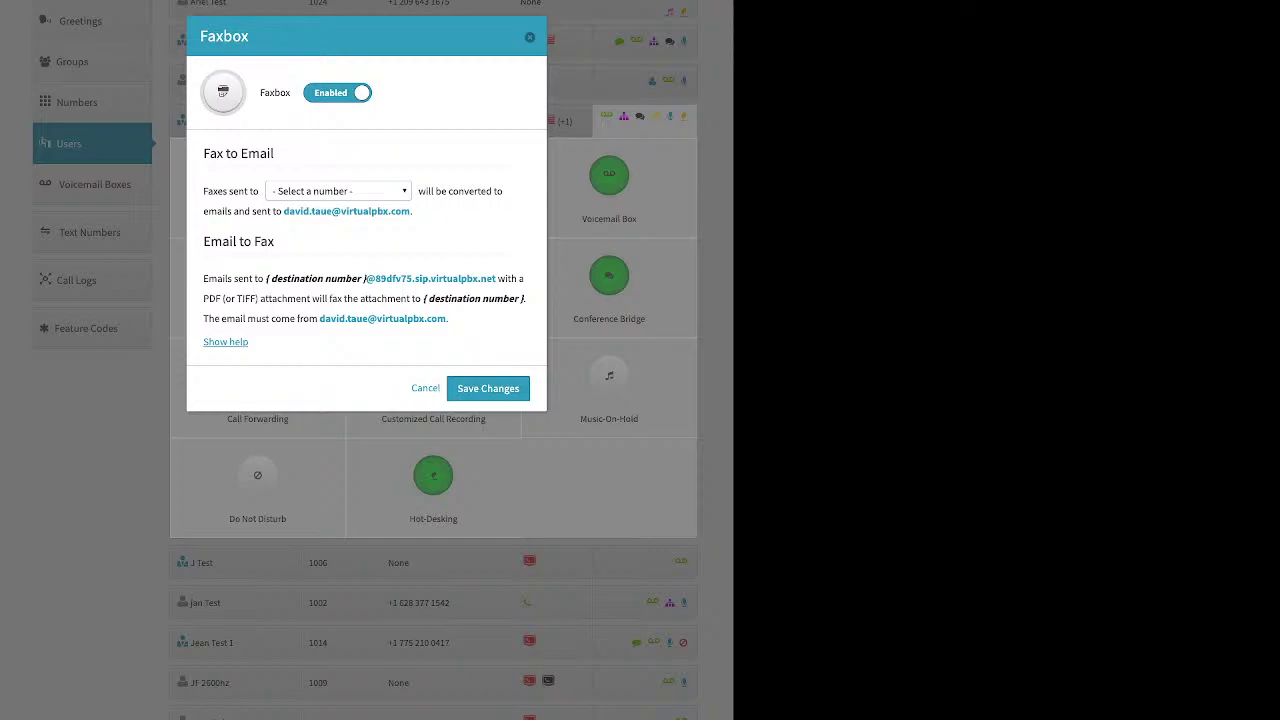
key(Escape)
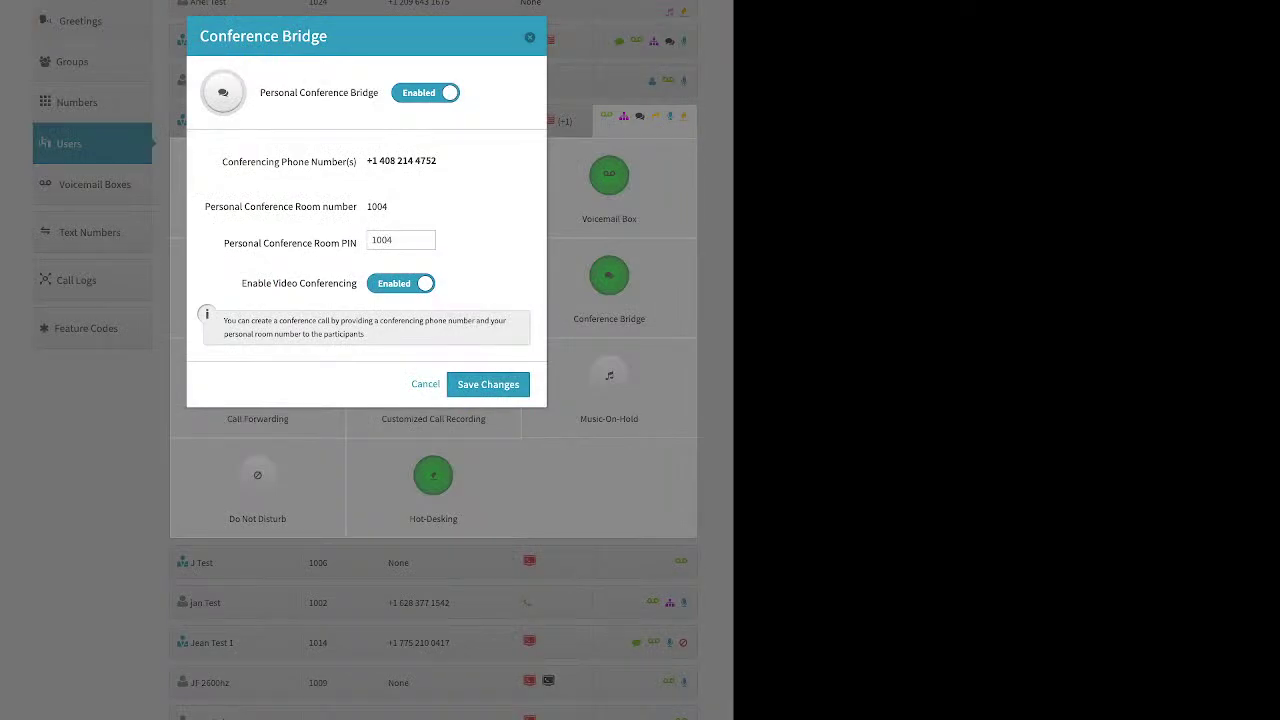
Examine the room number, room PIN and video conferencing settings of the user's Conference Bridge, and close it without changes
double_click(376, 206)
drag(224, 243, 357, 243)
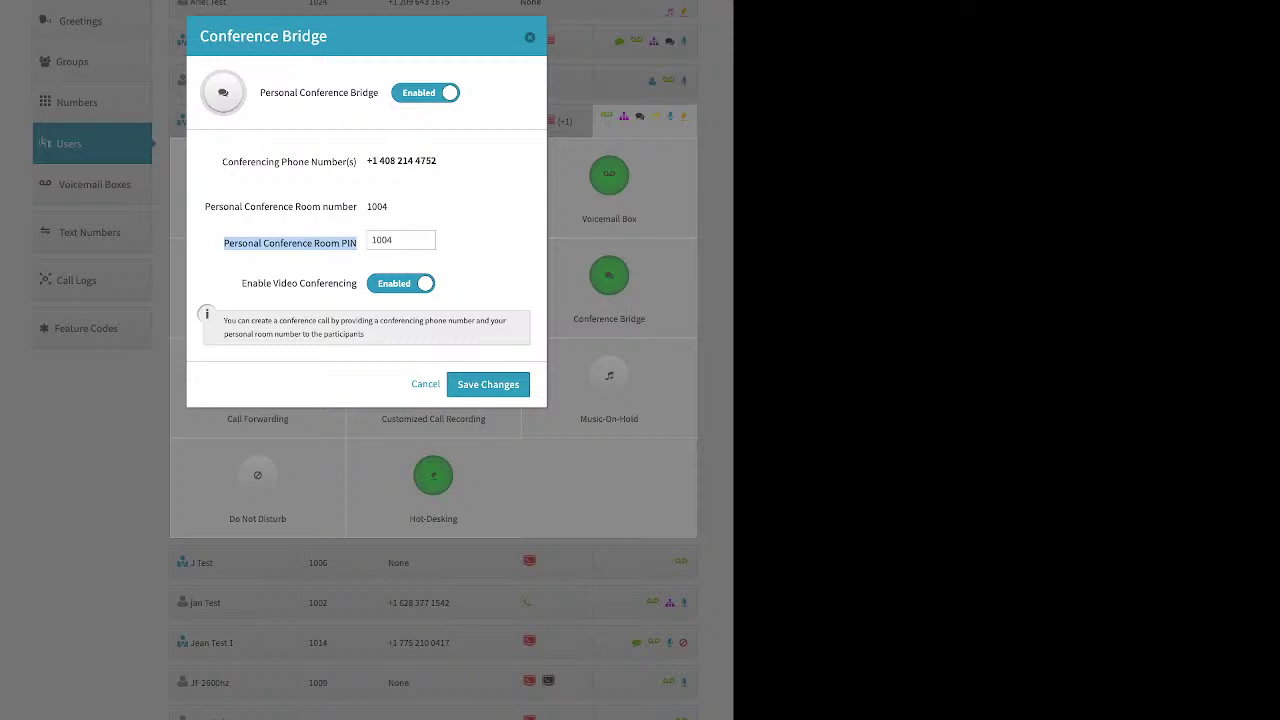
drag(241, 283, 357, 283)
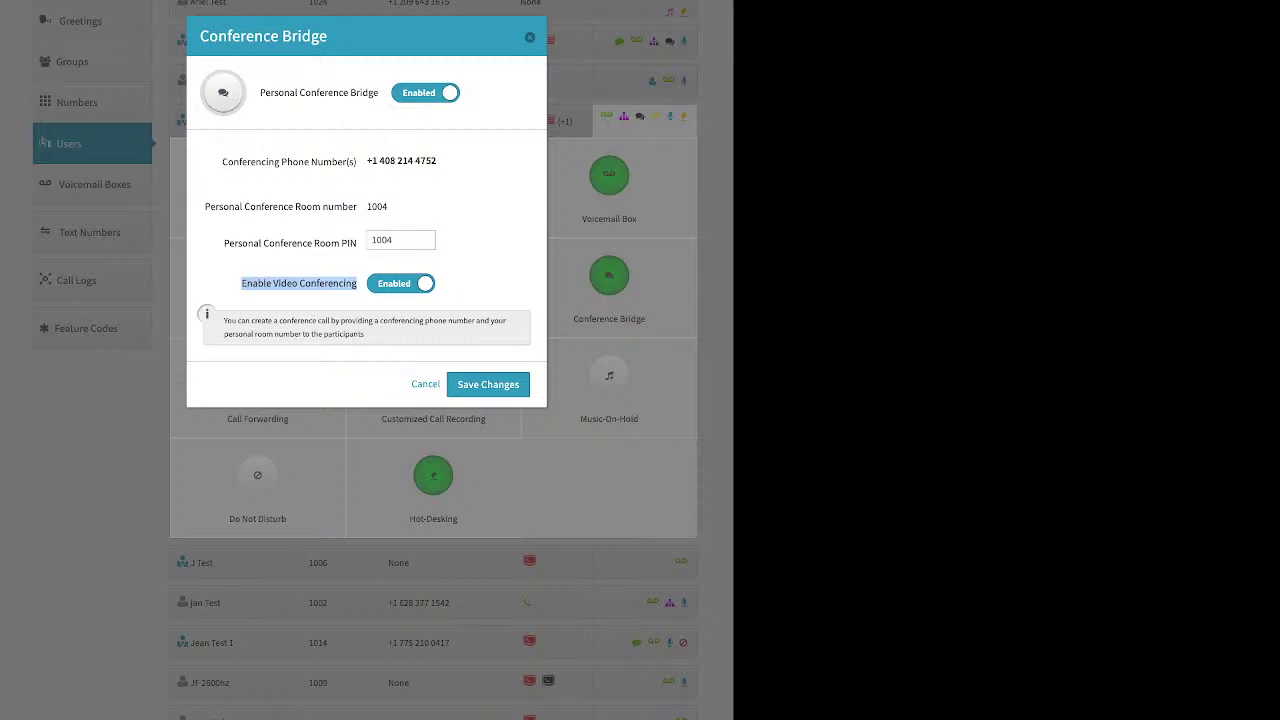
key(Escape)
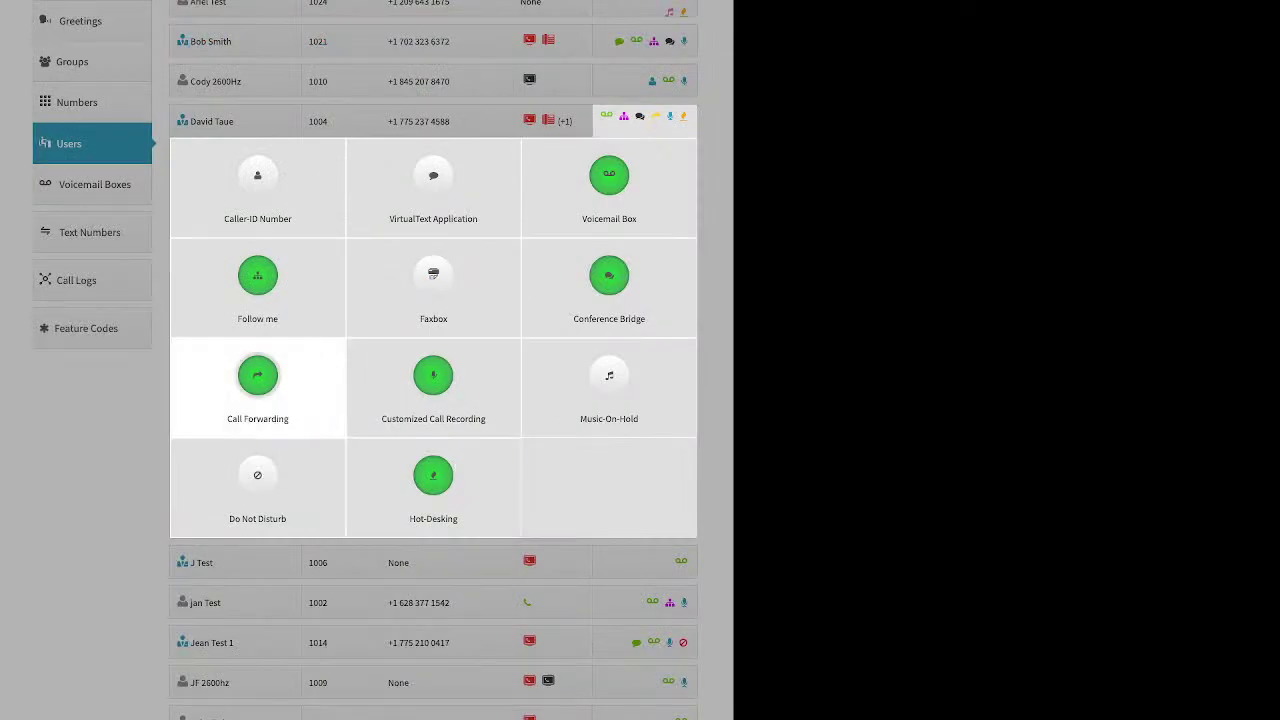
Switch the sixth listed user's call forwarding to Failover Mode with direct calls only, and save the changes
click(257, 378)
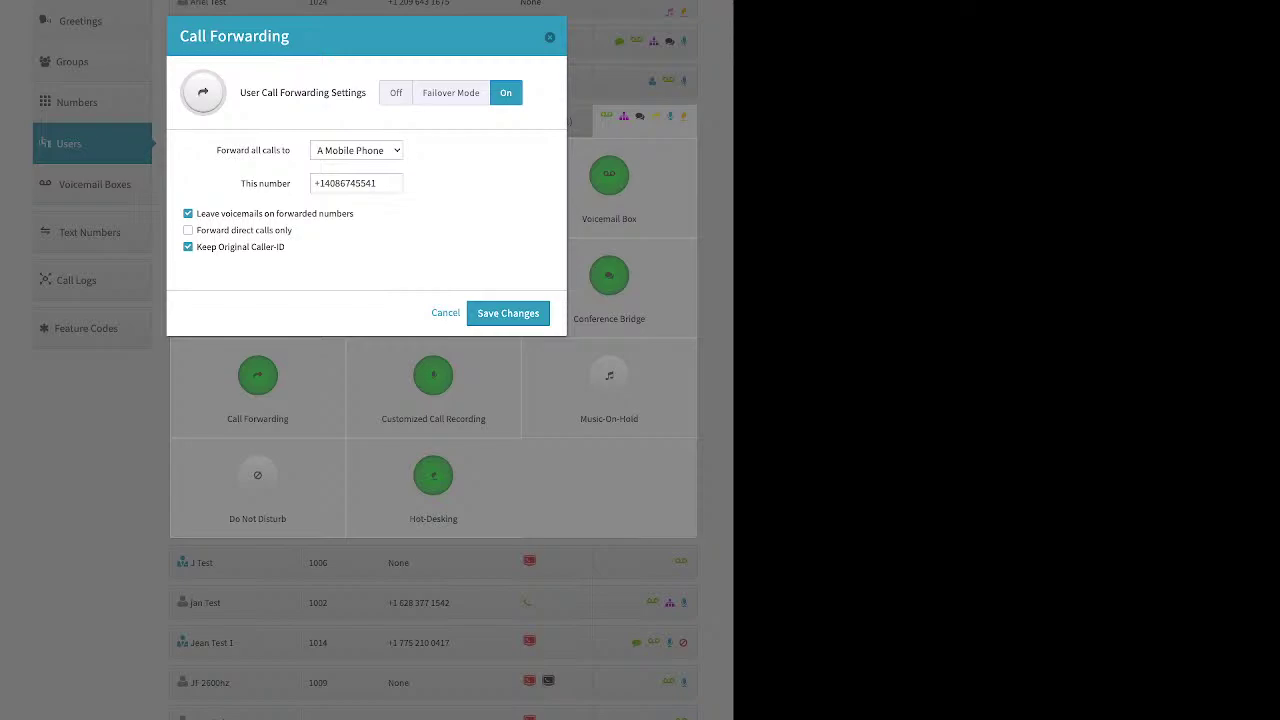
click(450, 92)
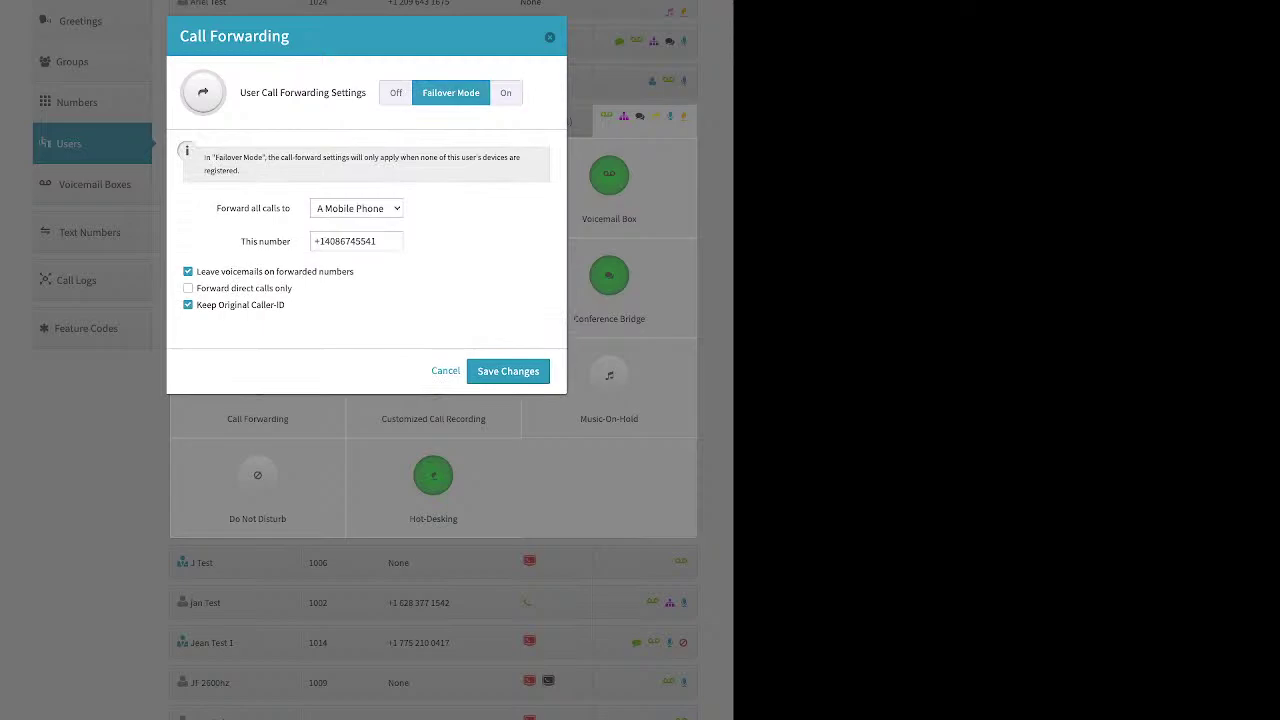
click(188, 288)
click(329, 241)
click(508, 371)
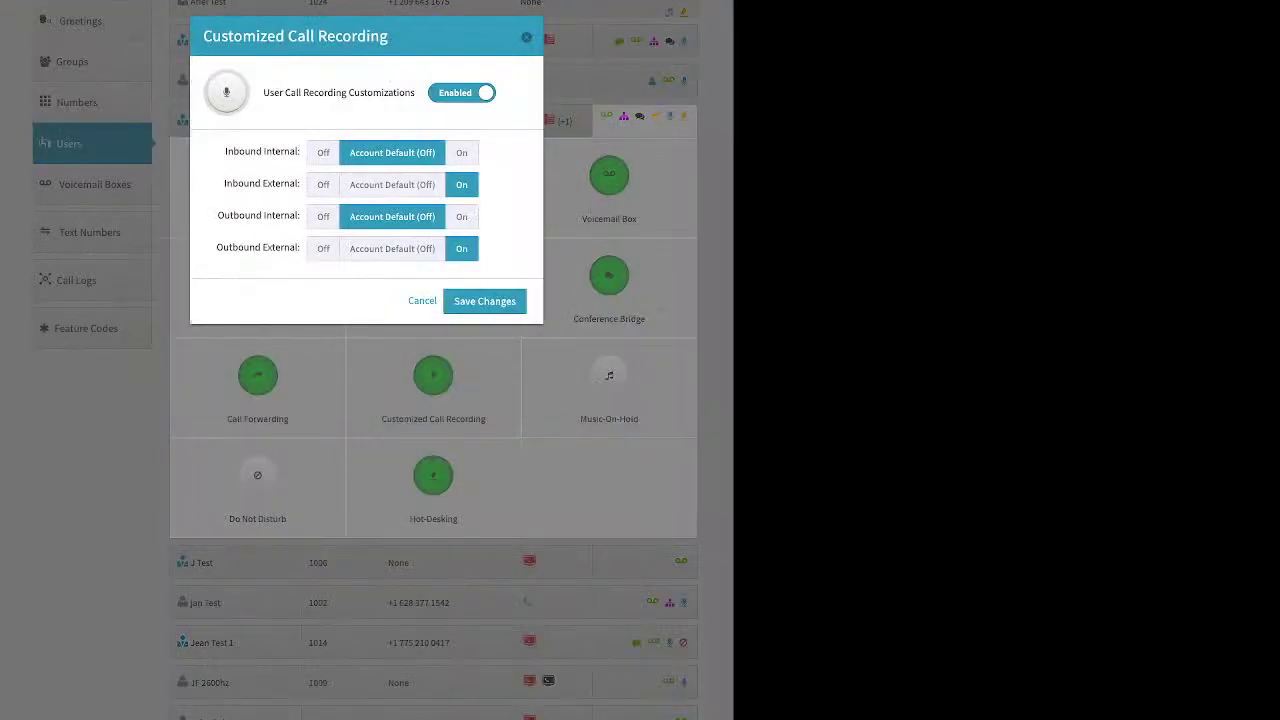
Set the user's call recording to Off for inbound and outbound internal calls and On for inbound and outbound external calls, and save
click(392, 184)
click(392, 248)
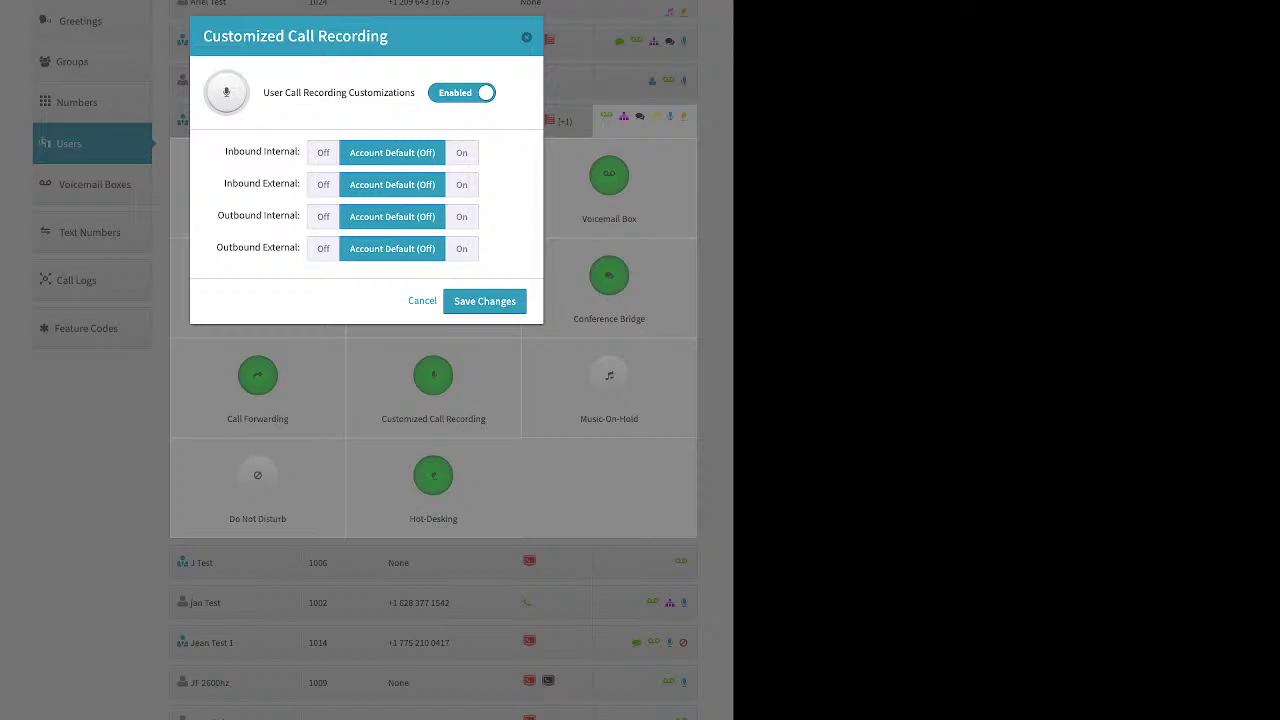
drag(225, 151, 300, 151)
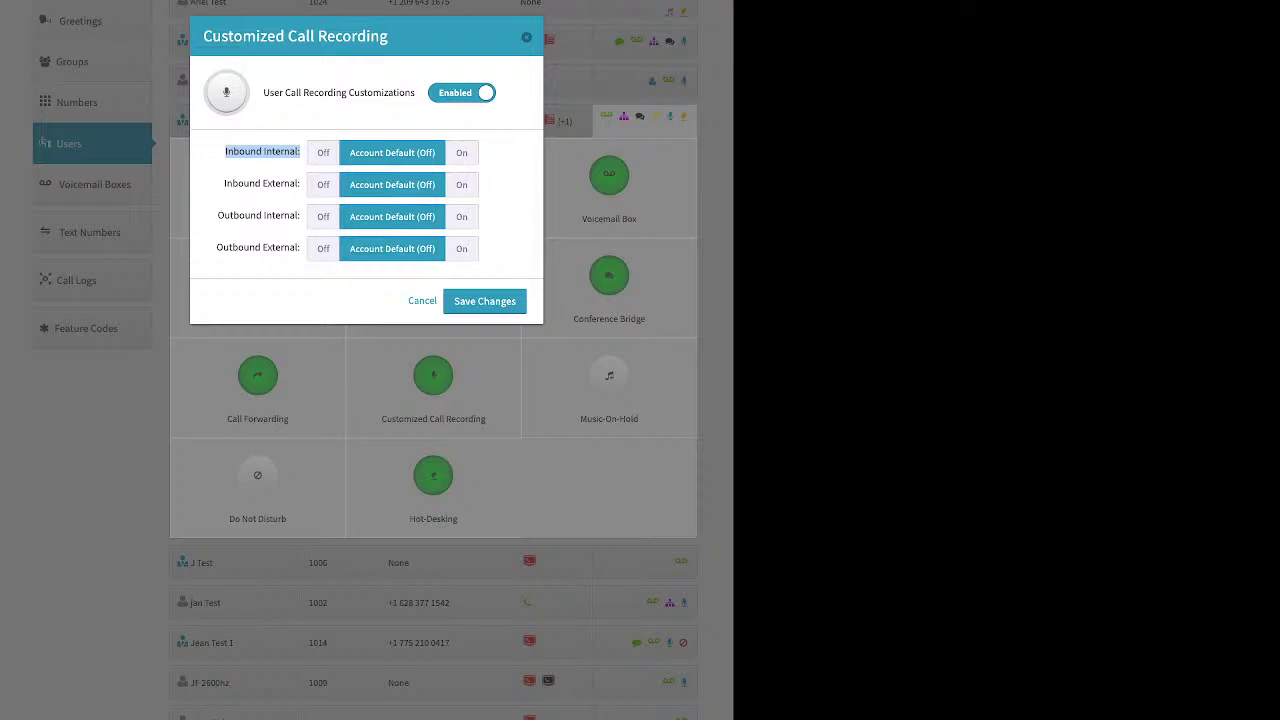
click(323, 152)
drag(224, 183, 299, 183)
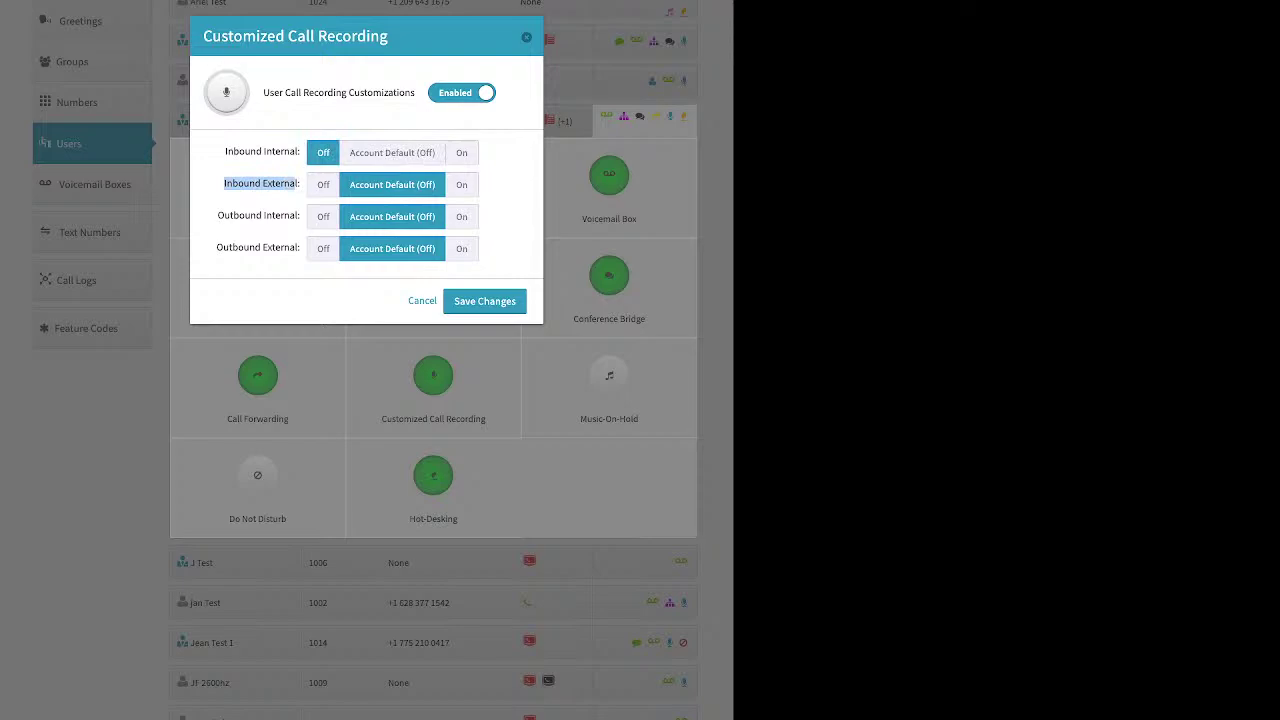
click(461, 184)
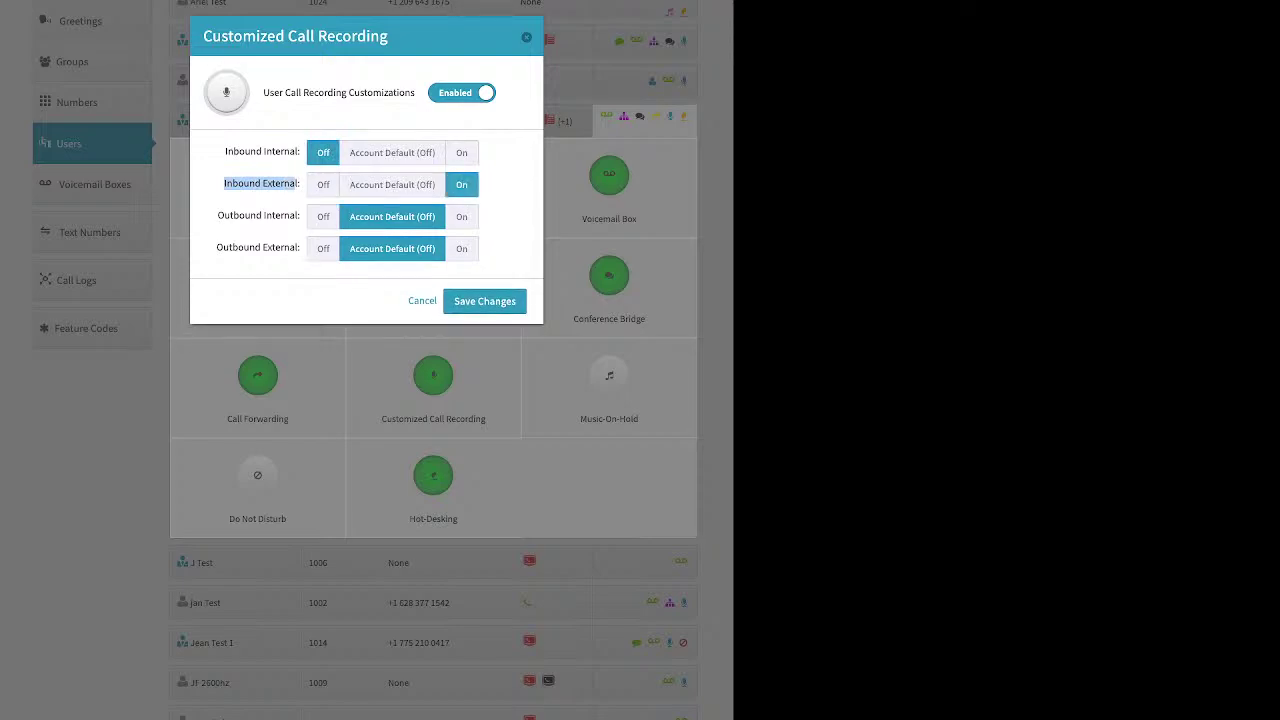
drag(218, 215, 300, 215)
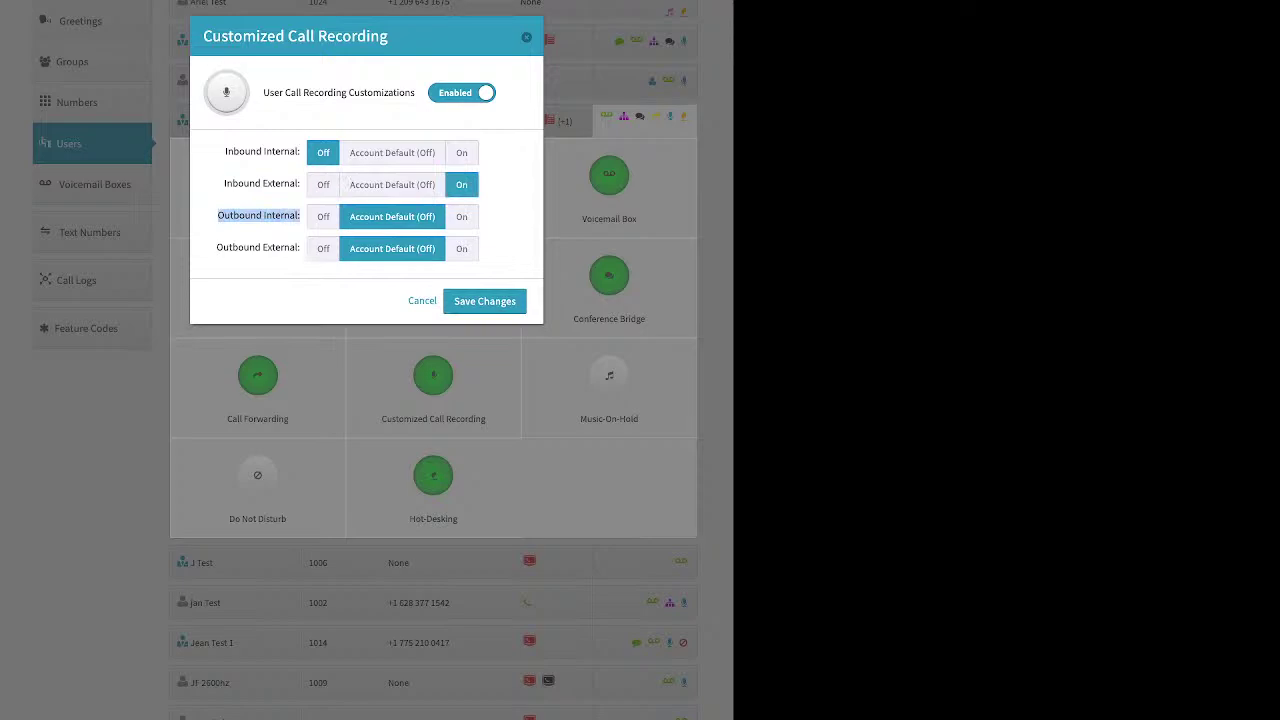
click(323, 216)
drag(216, 247, 300, 247)
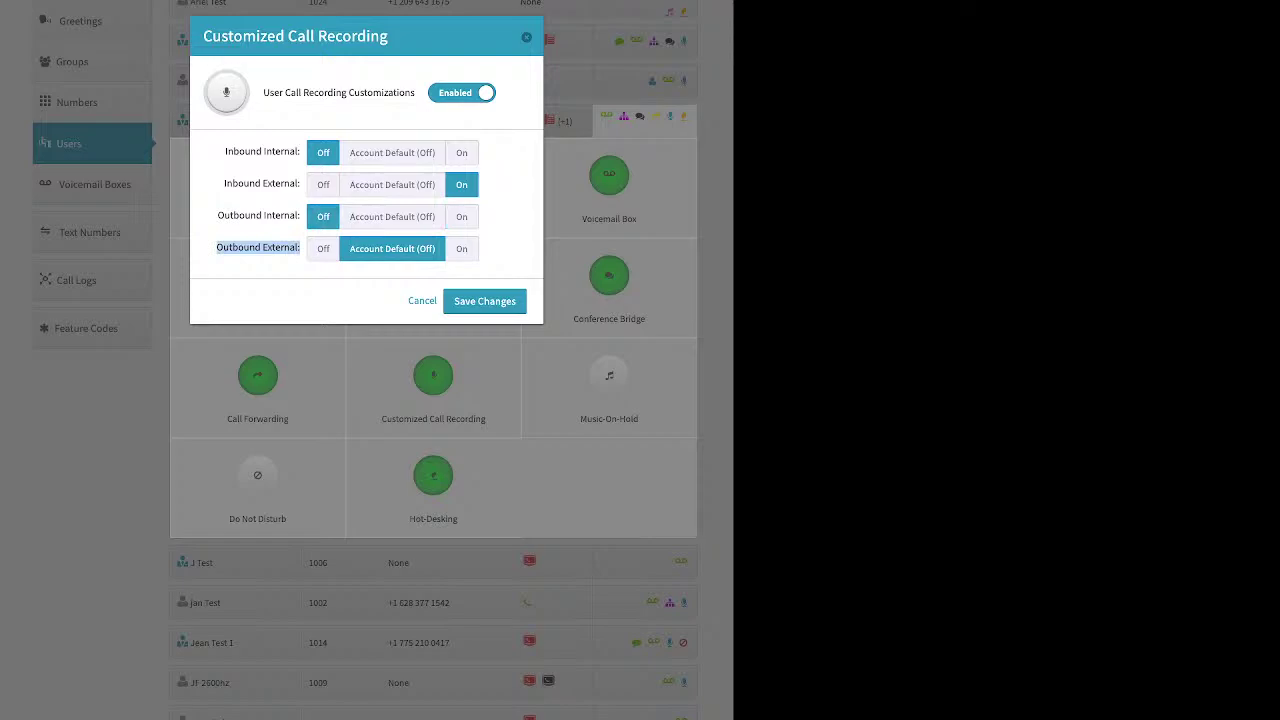
click(461, 248)
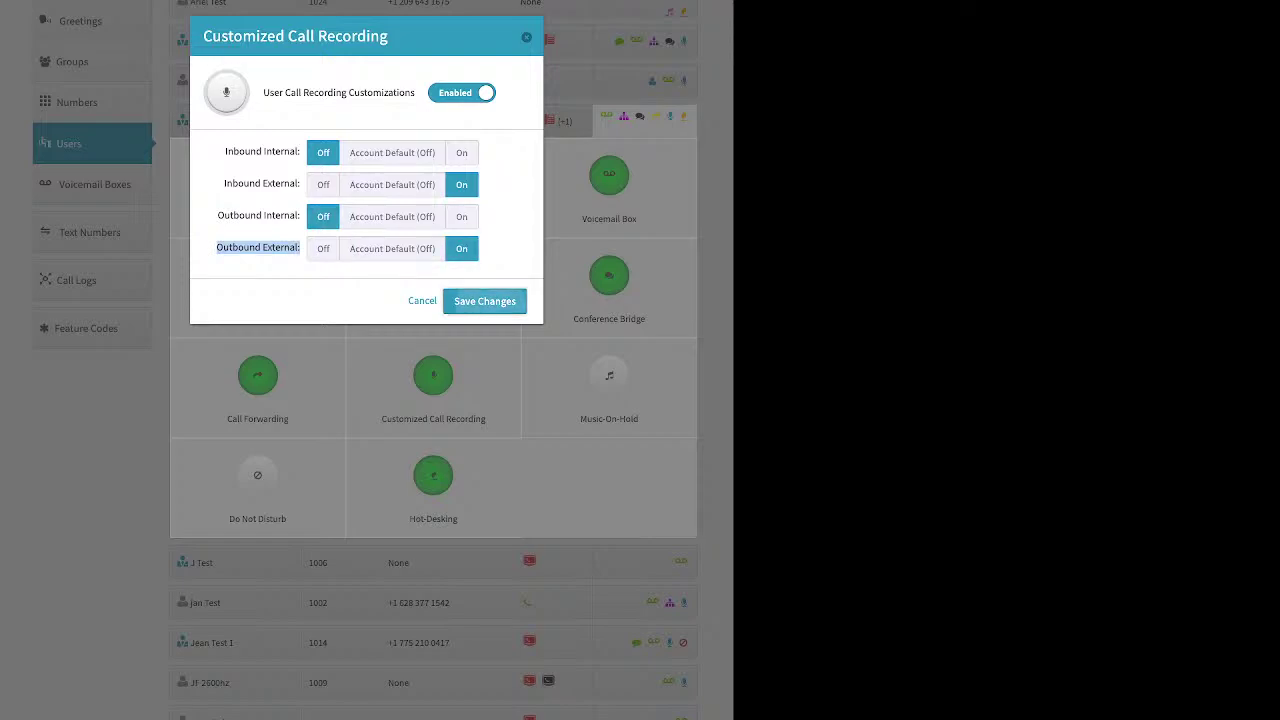
click(484, 301)
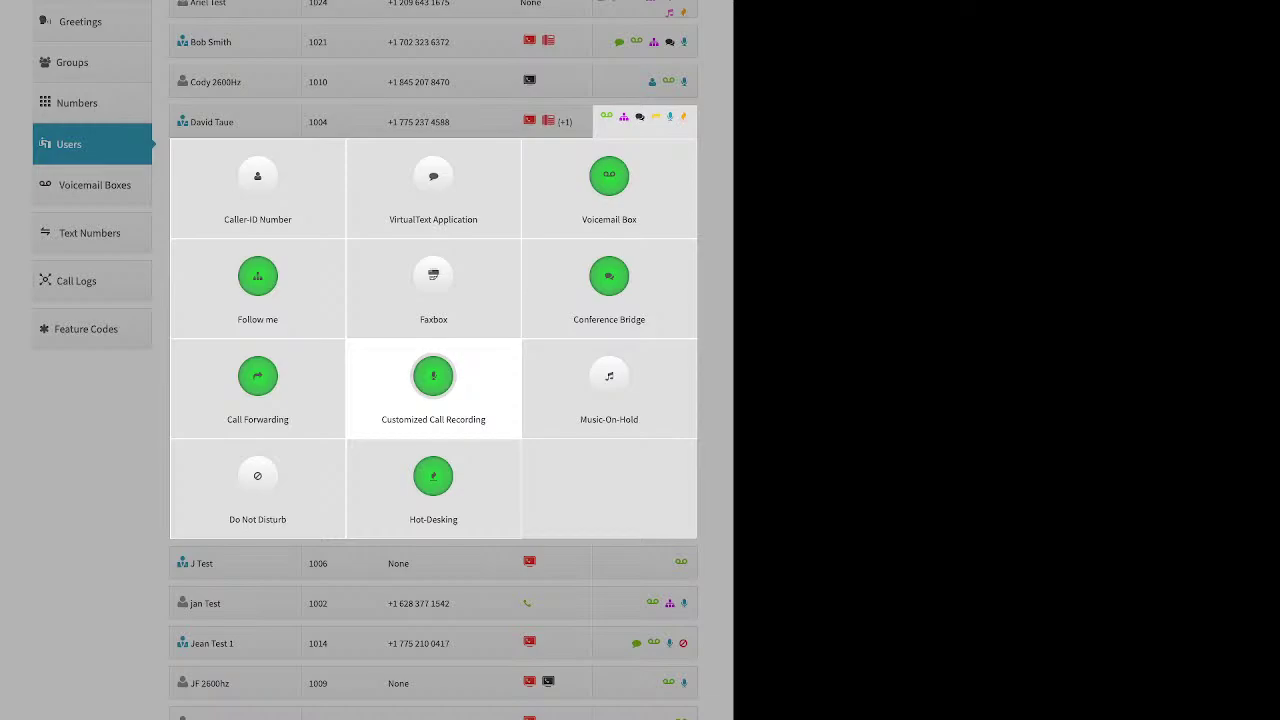
Preview the user's Music-On-Hold by enabling it and showing the audio upload option, and leave without saving
click(609, 385)
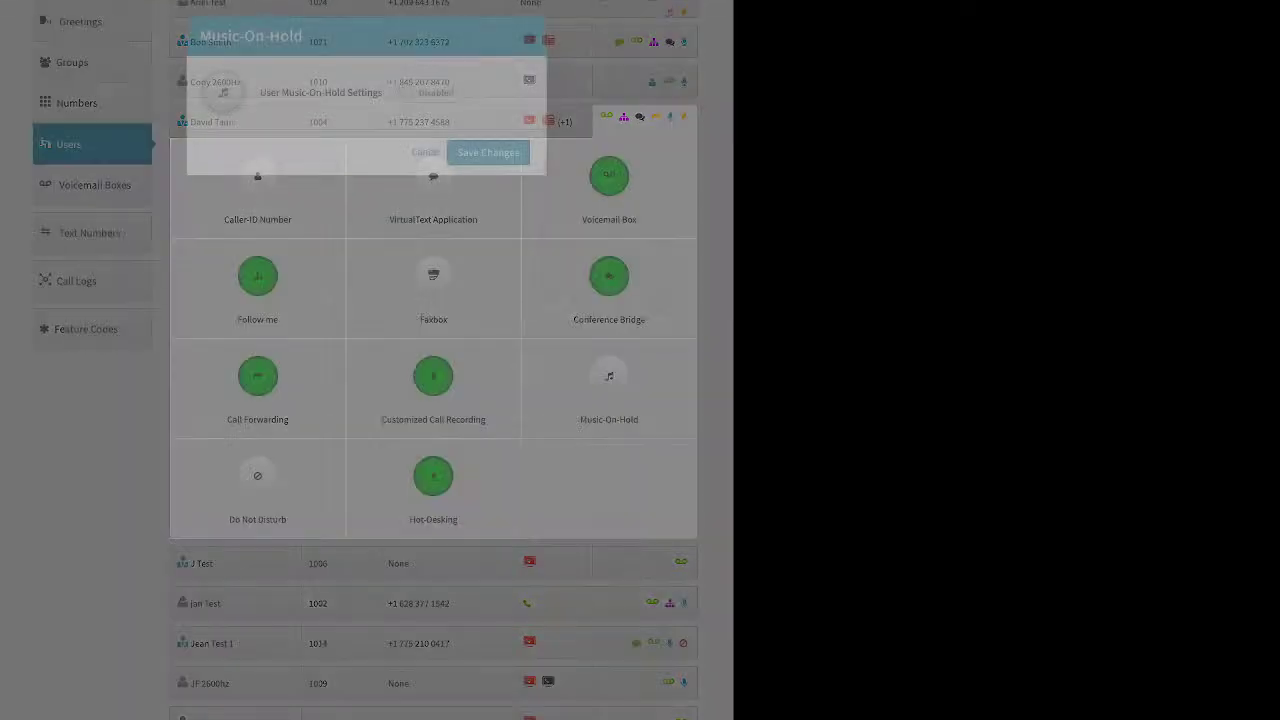
click(429, 92)
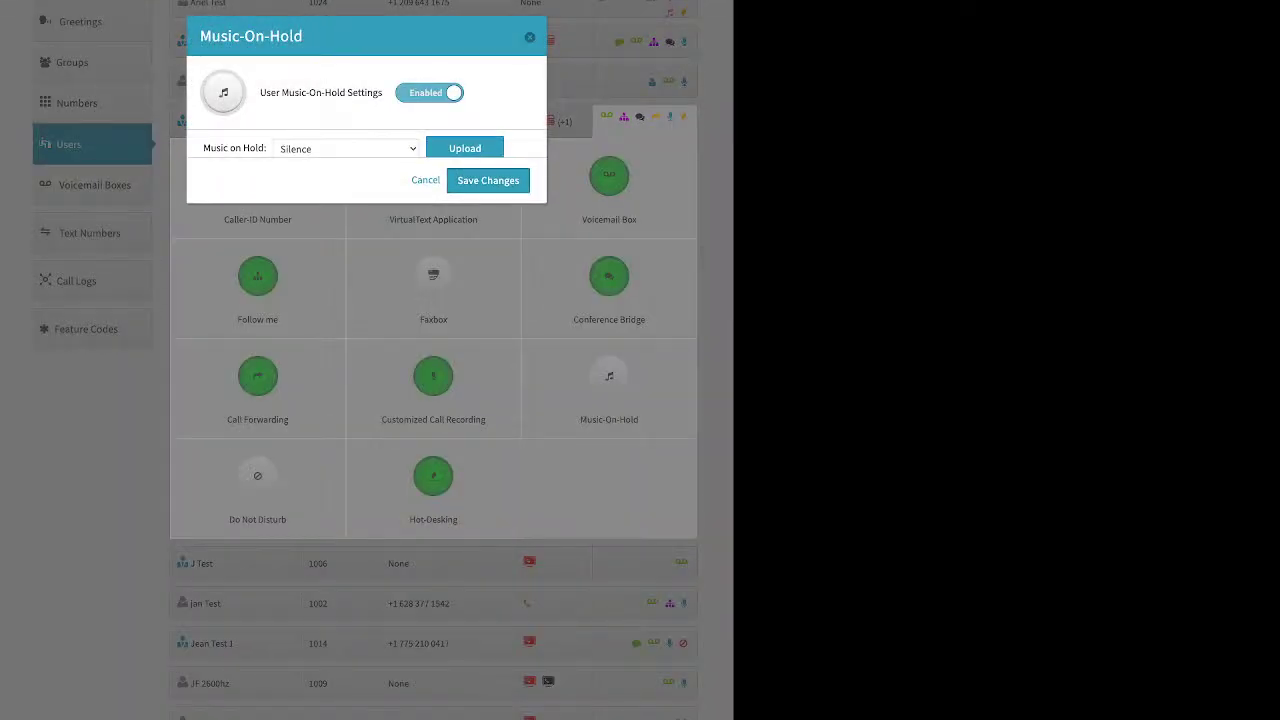
click(464, 152)
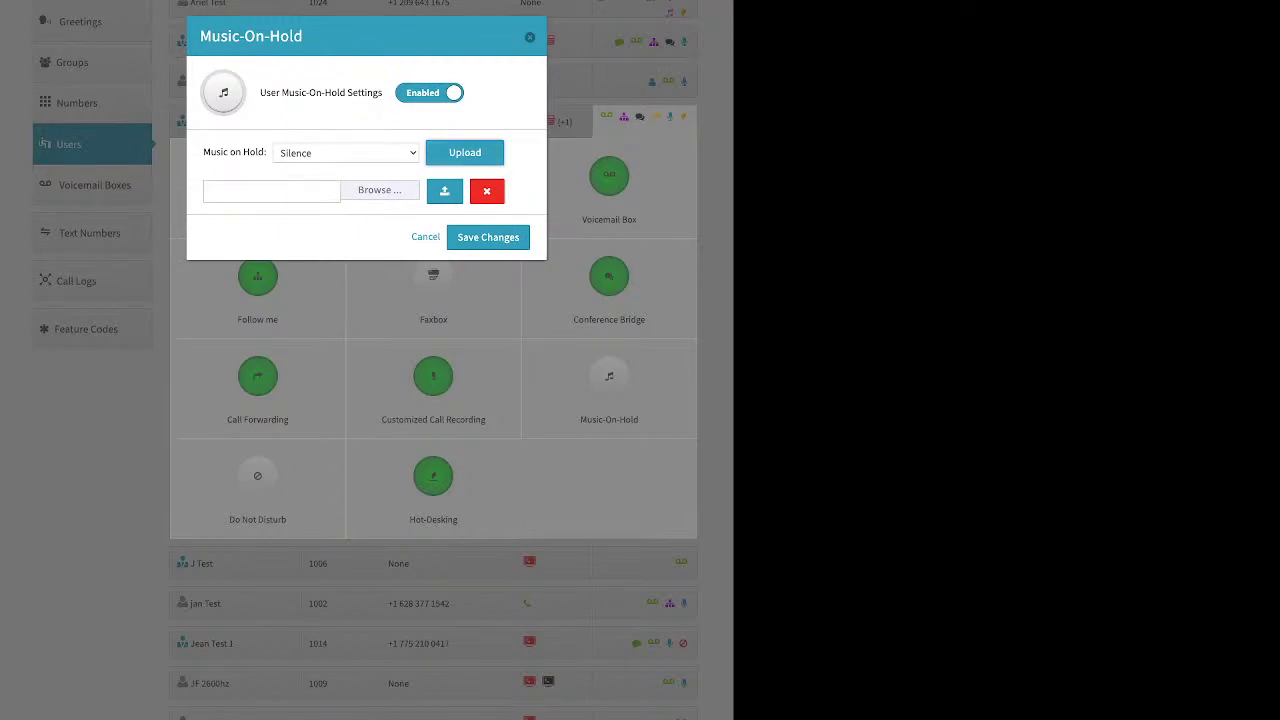
key(Escape)
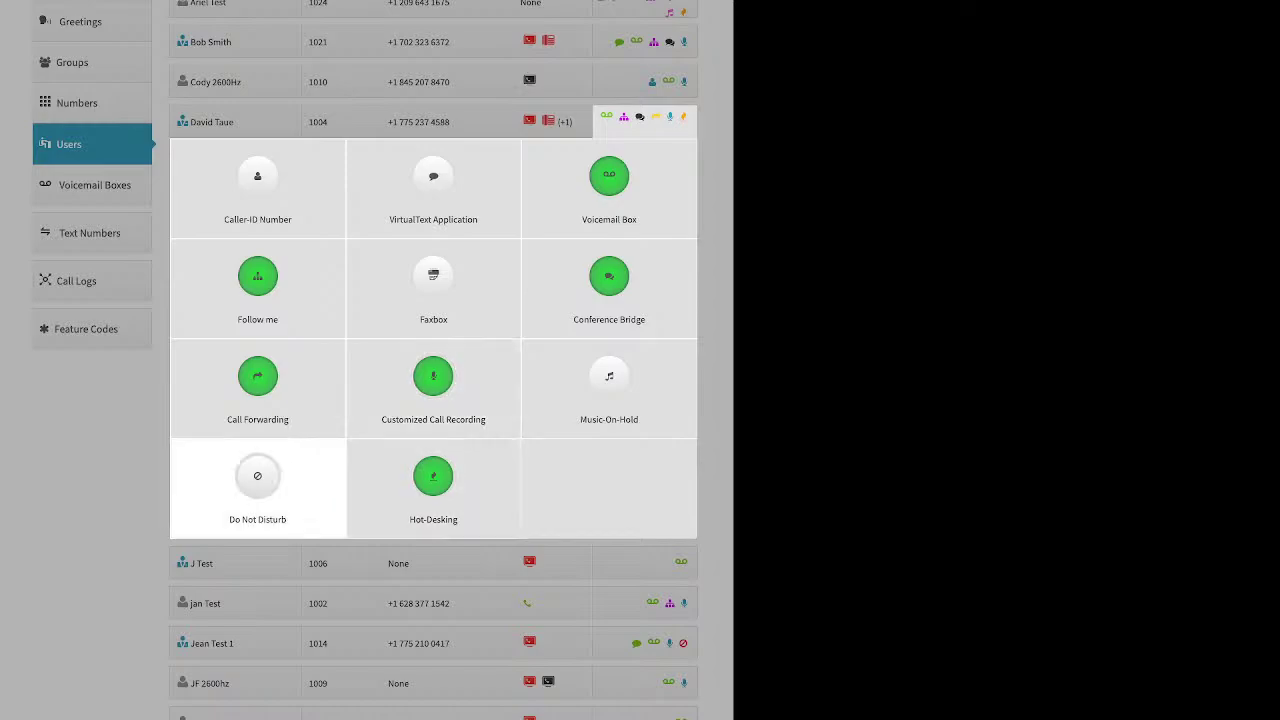
Preview enabling Do Not Disturb for the user, and leave without saving
click(257, 476)
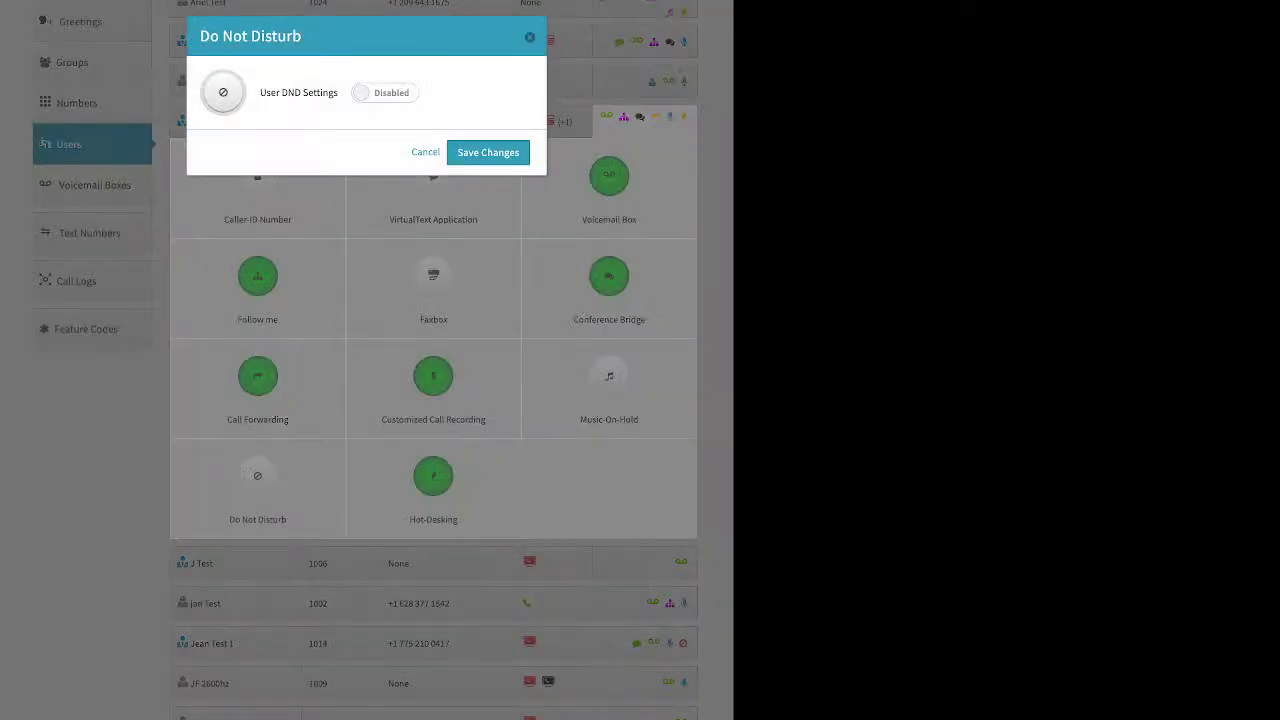
click(385, 92)
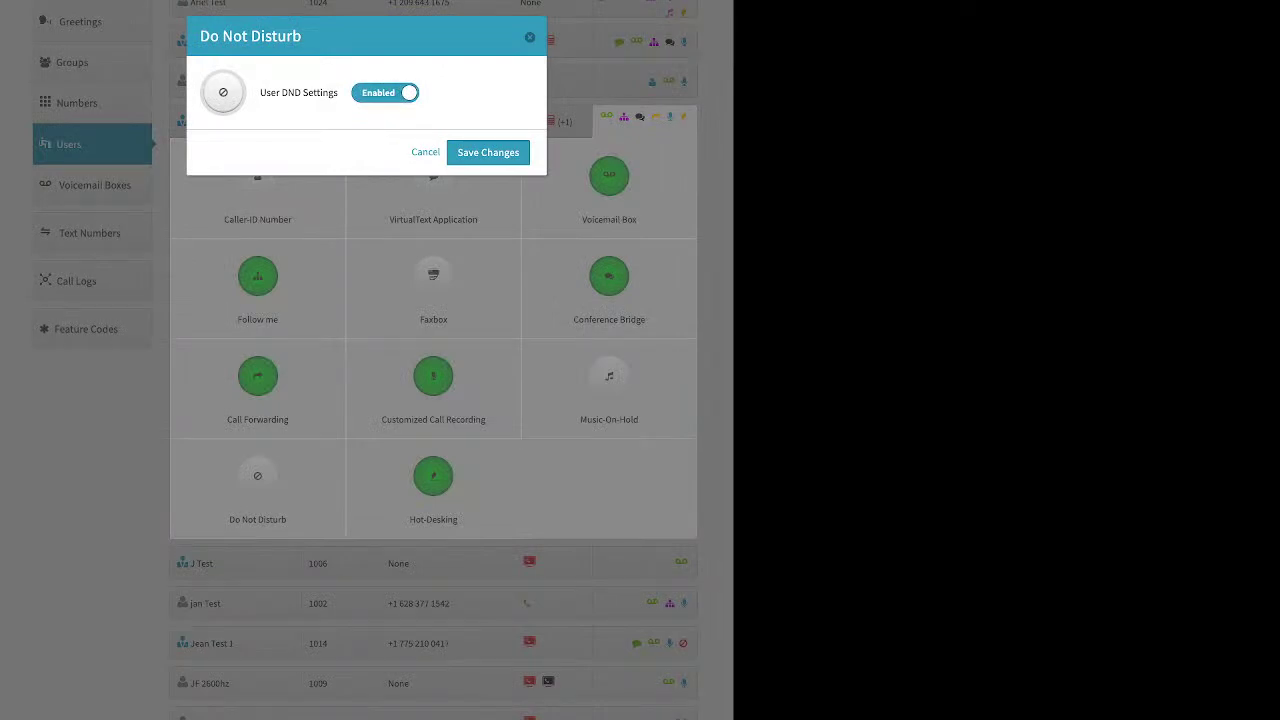
key(Escape)
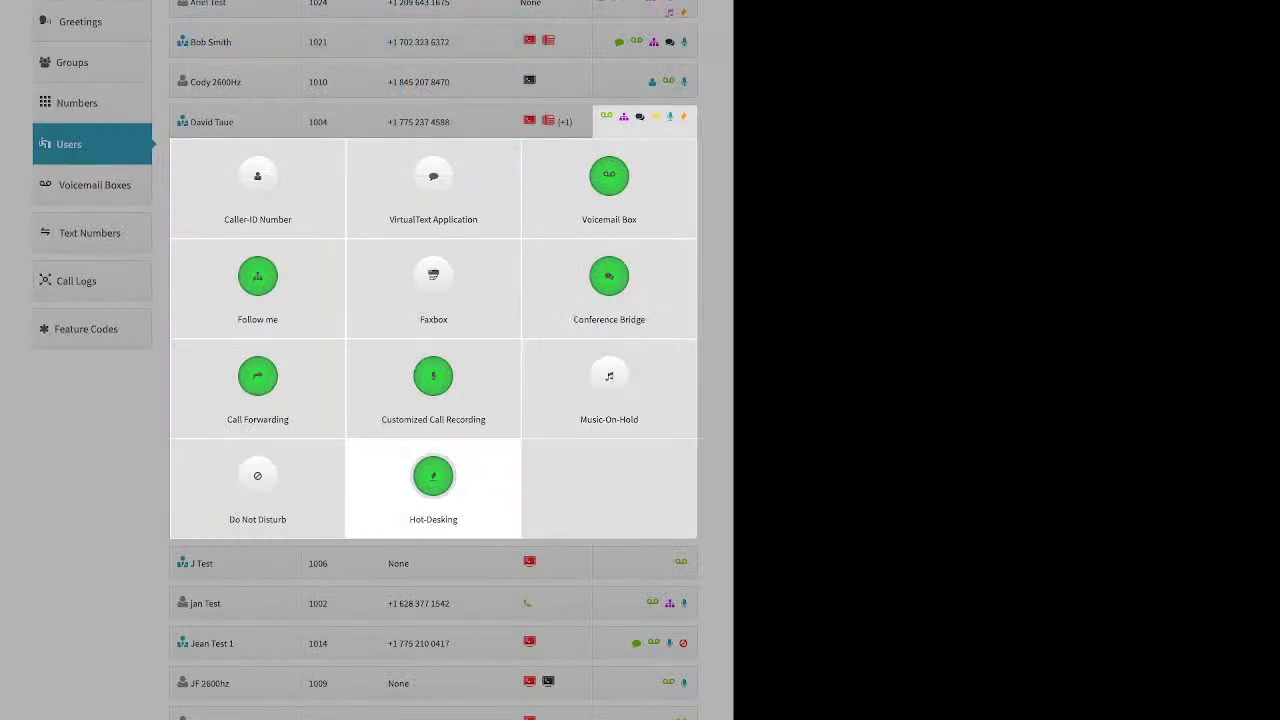
Examine the user's Hot-Desking ID, PIN requirement and multiple-device login settings, and close them and the user's feature list without changes
click(433, 476)
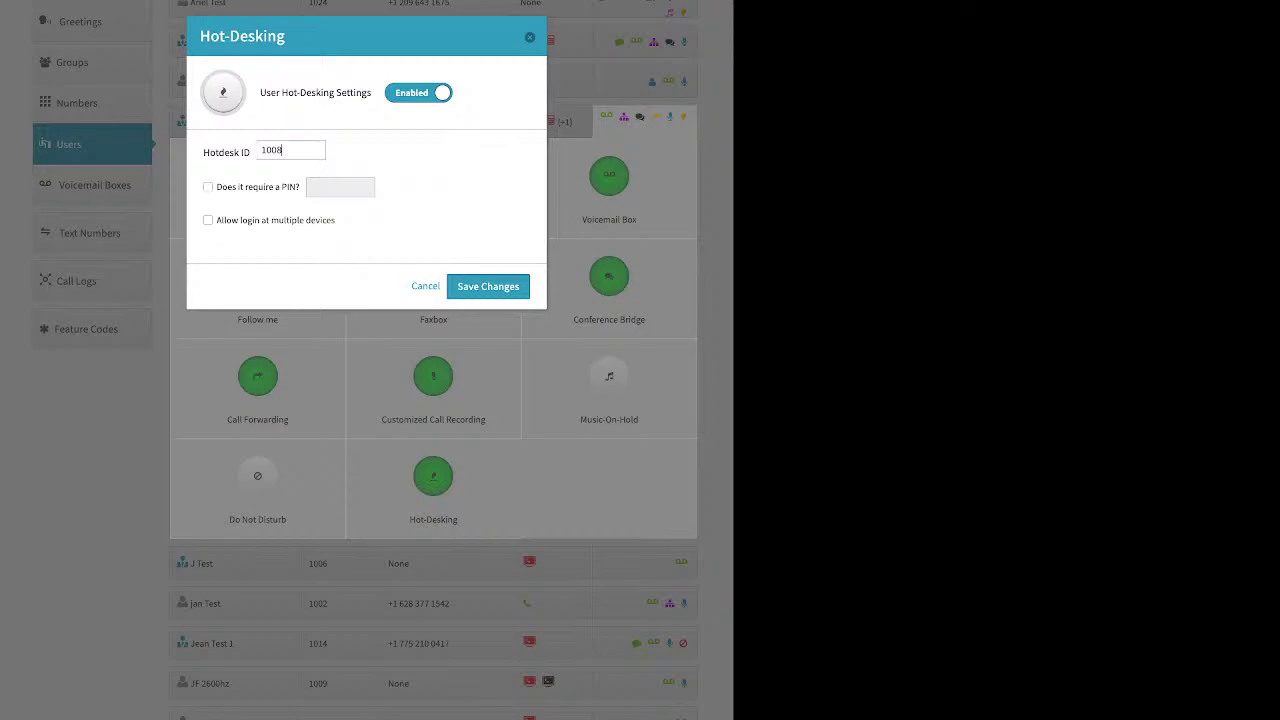
key(ctrl+a)
drag(227, 187, 287, 187)
key(Escape)
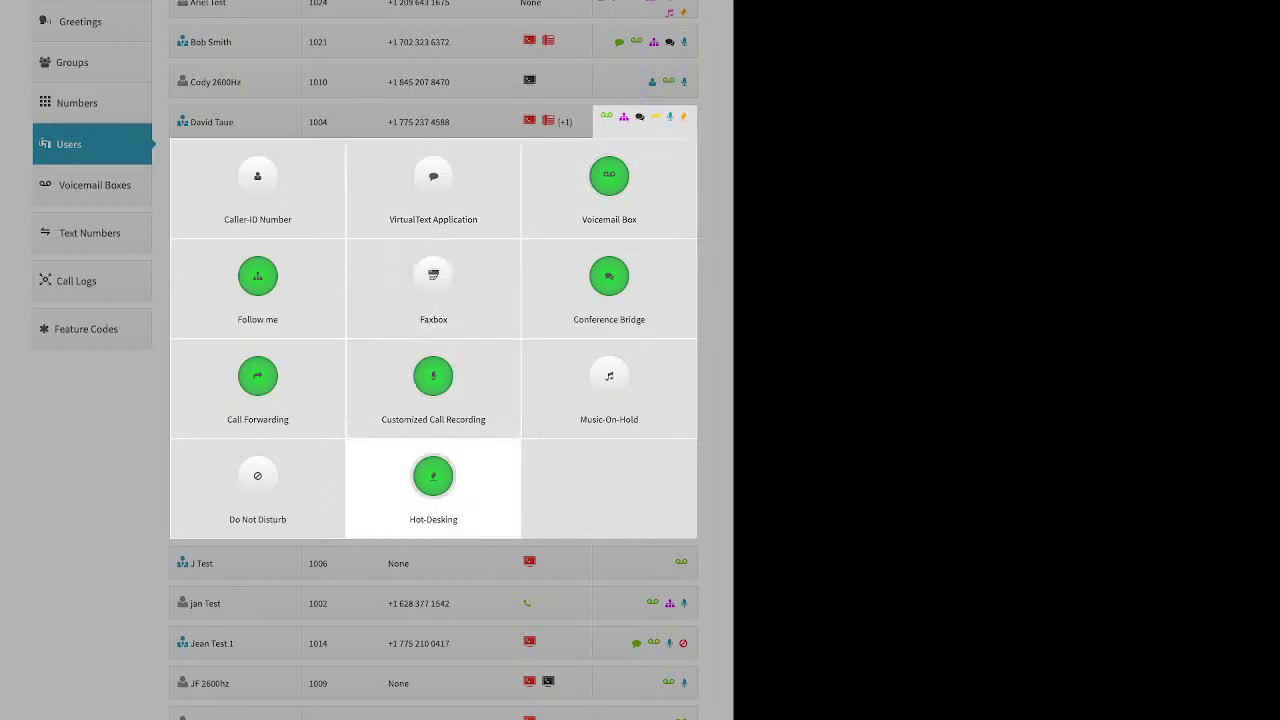
click(433, 476)
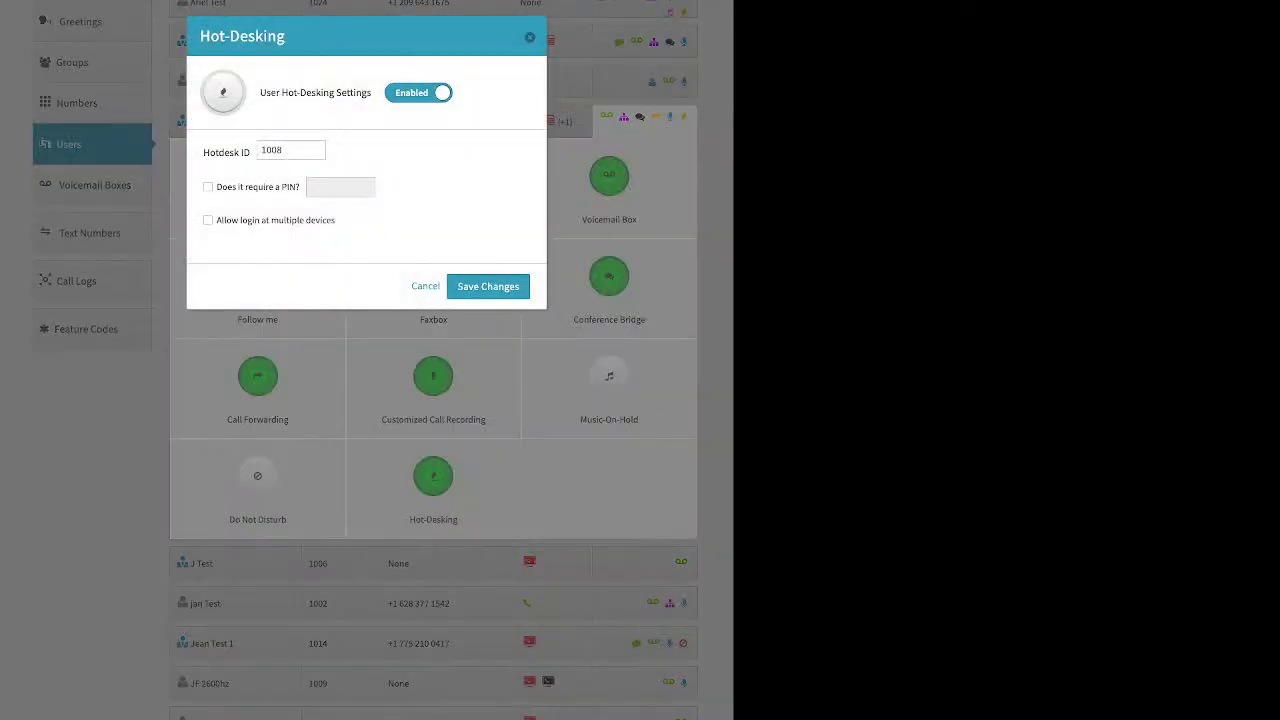
click(425, 286)
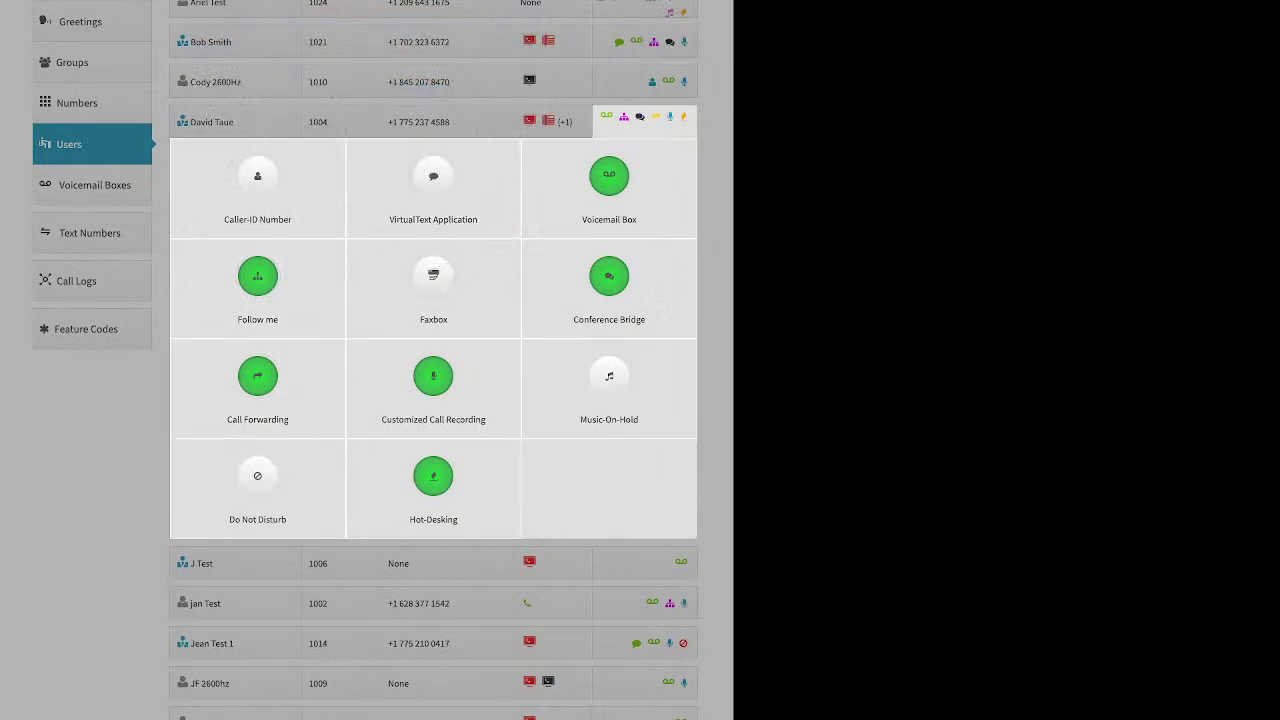
click(150, 360)
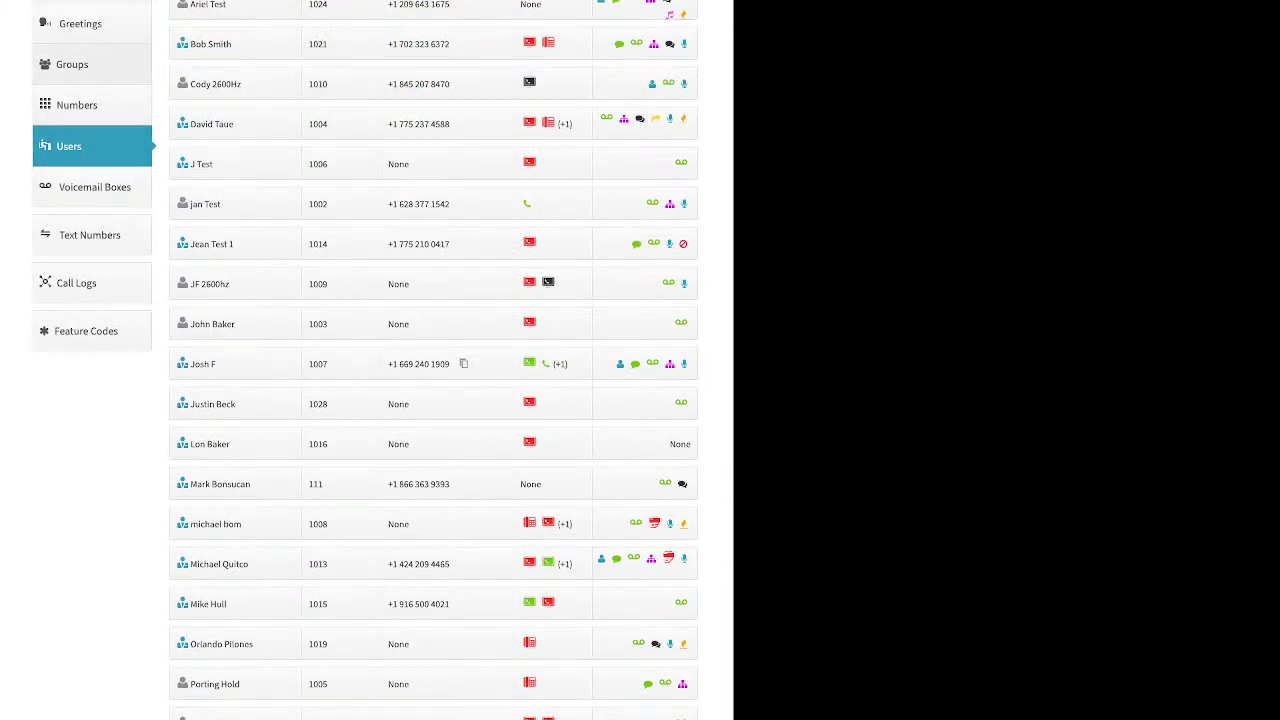
Go to the groups list, start a new group, and examine its name and extension fields
click(72, 64)
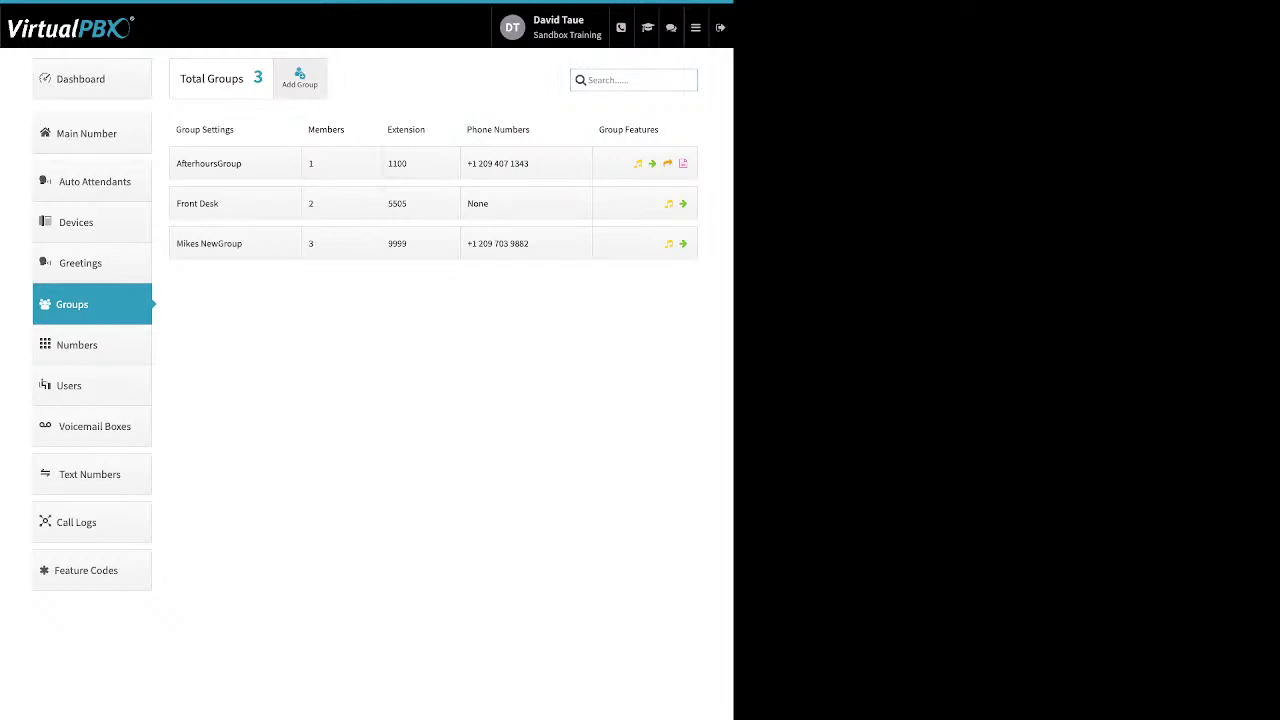
click(299, 78)
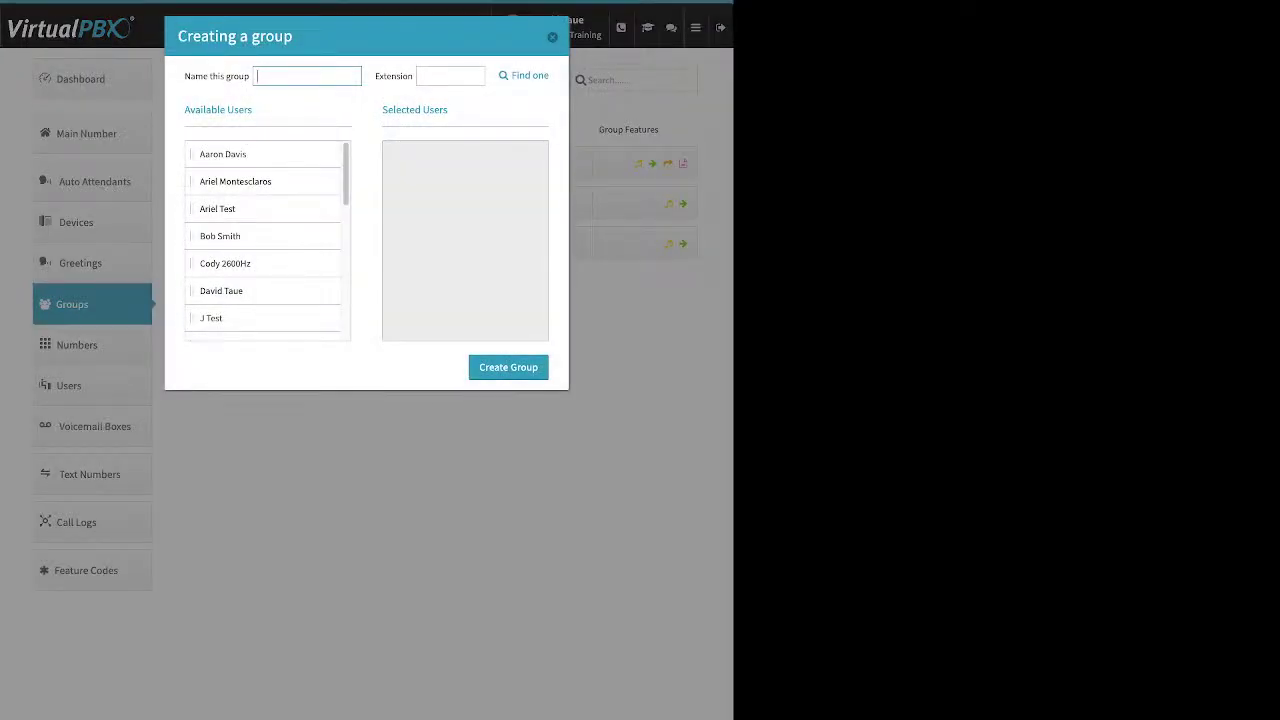
drag(185, 76, 238, 76)
drag(375, 76, 412, 76)
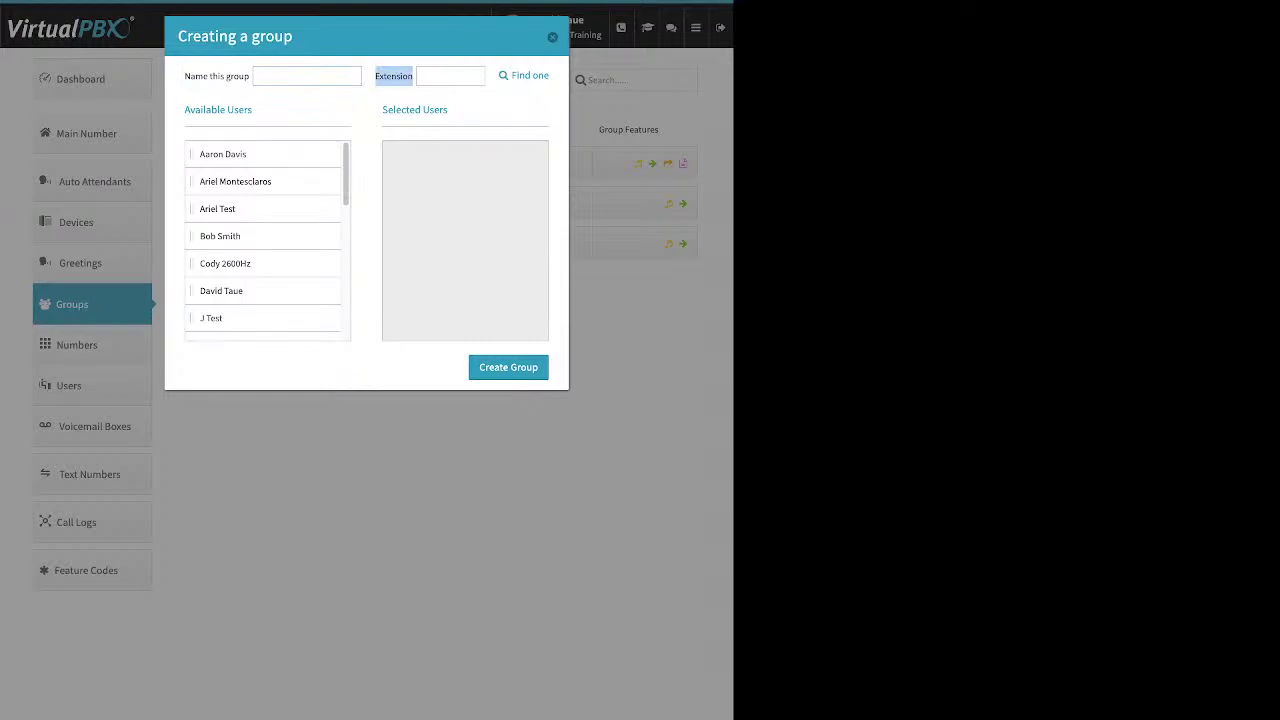
Try adding five available users to the new group's selected users, and leave without creating the group
drag(262, 181, 464, 160)
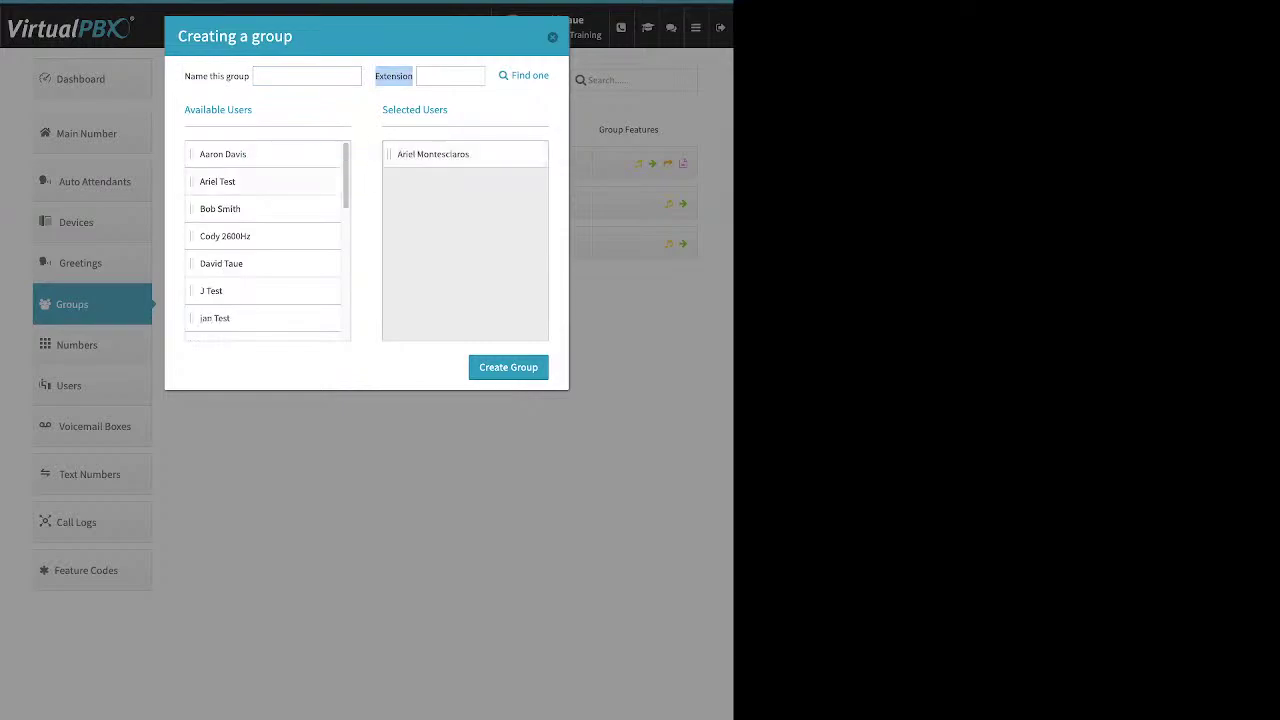
drag(220, 208, 465, 154)
drag(221, 236, 465, 181)
drag(215, 263, 465, 208)
drag(220, 290, 465, 236)
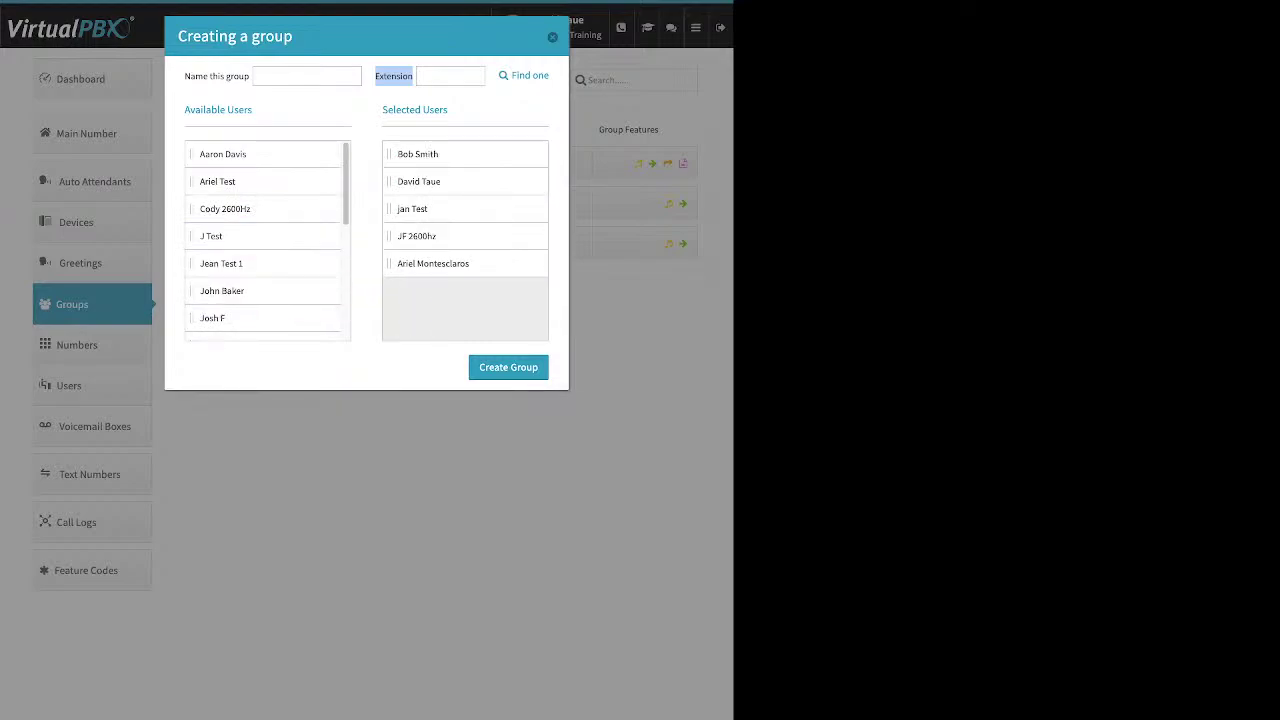
click(393, 76)
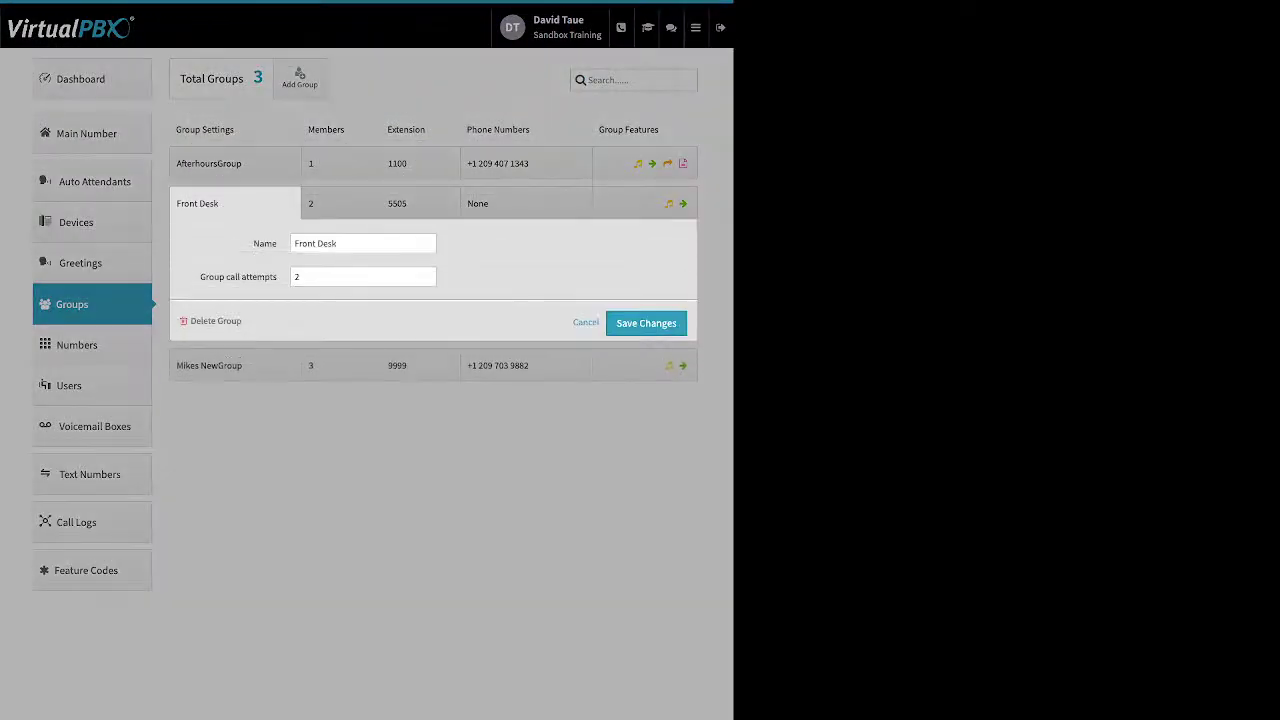
Set the Front Desk group's call attempts to 3, review its name and deletion option, and close its settings
click(295, 243)
drag(336, 243, 294, 243)
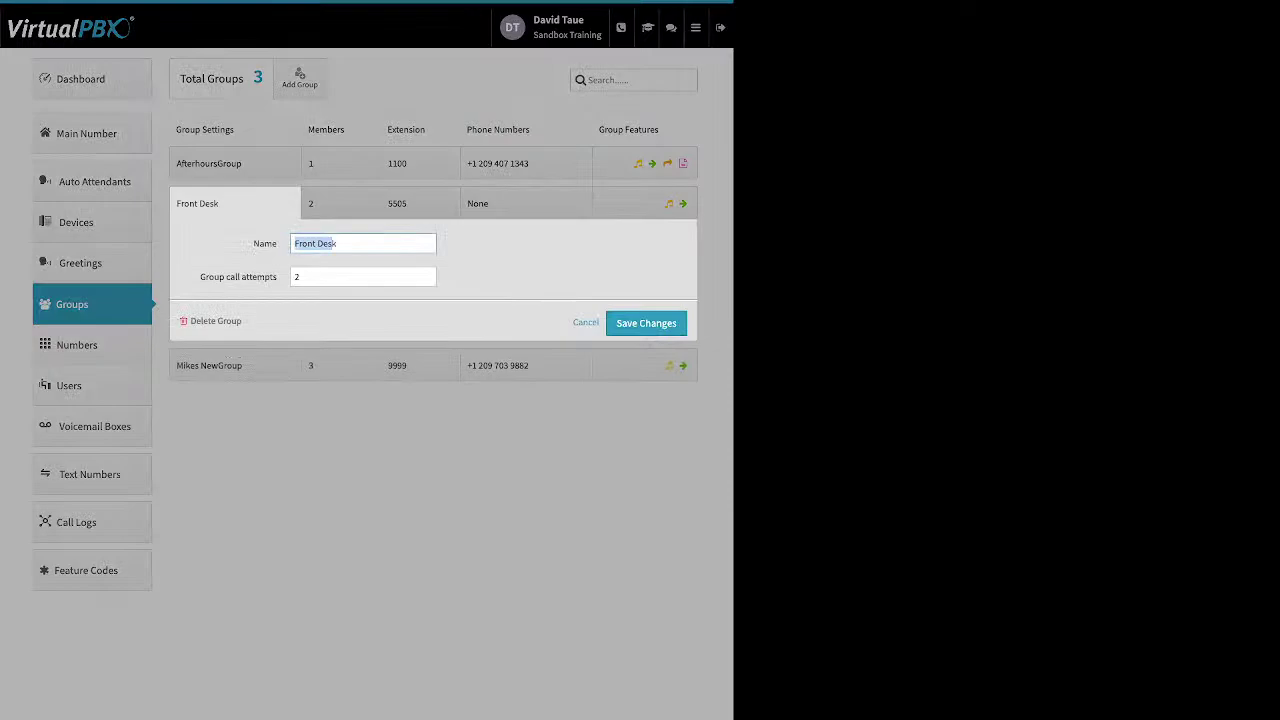
drag(200, 277, 264, 277)
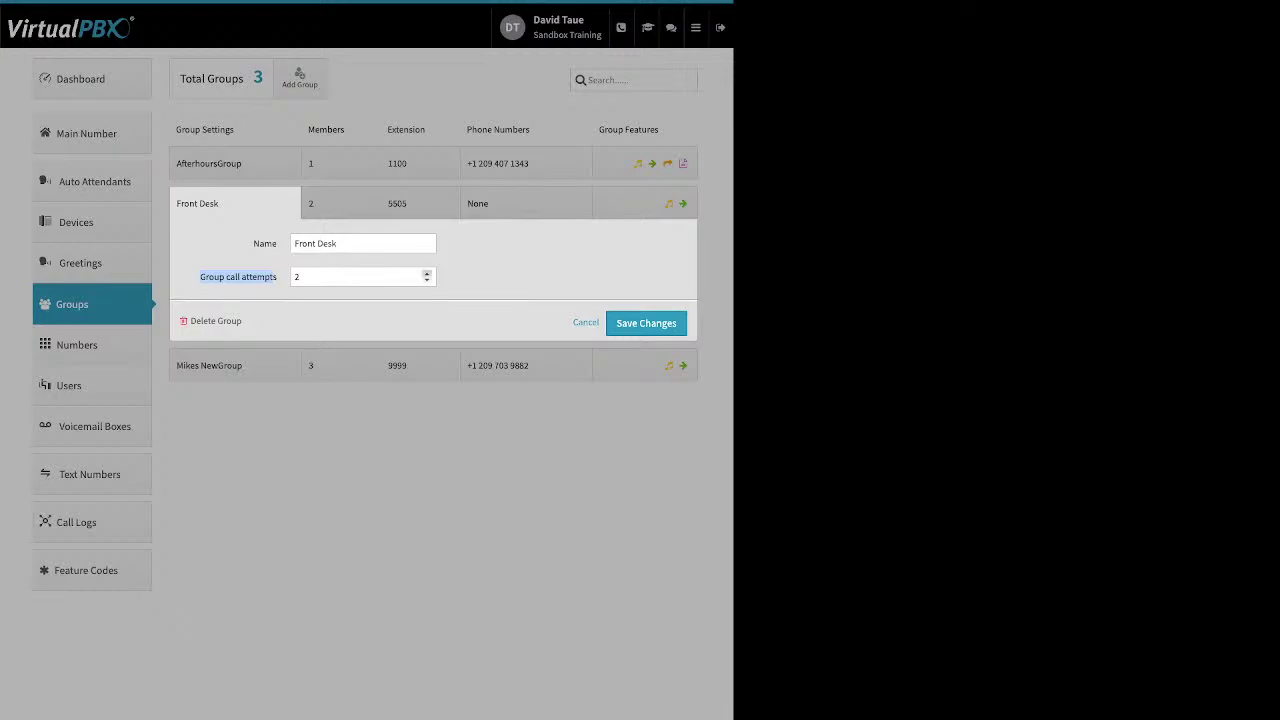
click(427, 273)
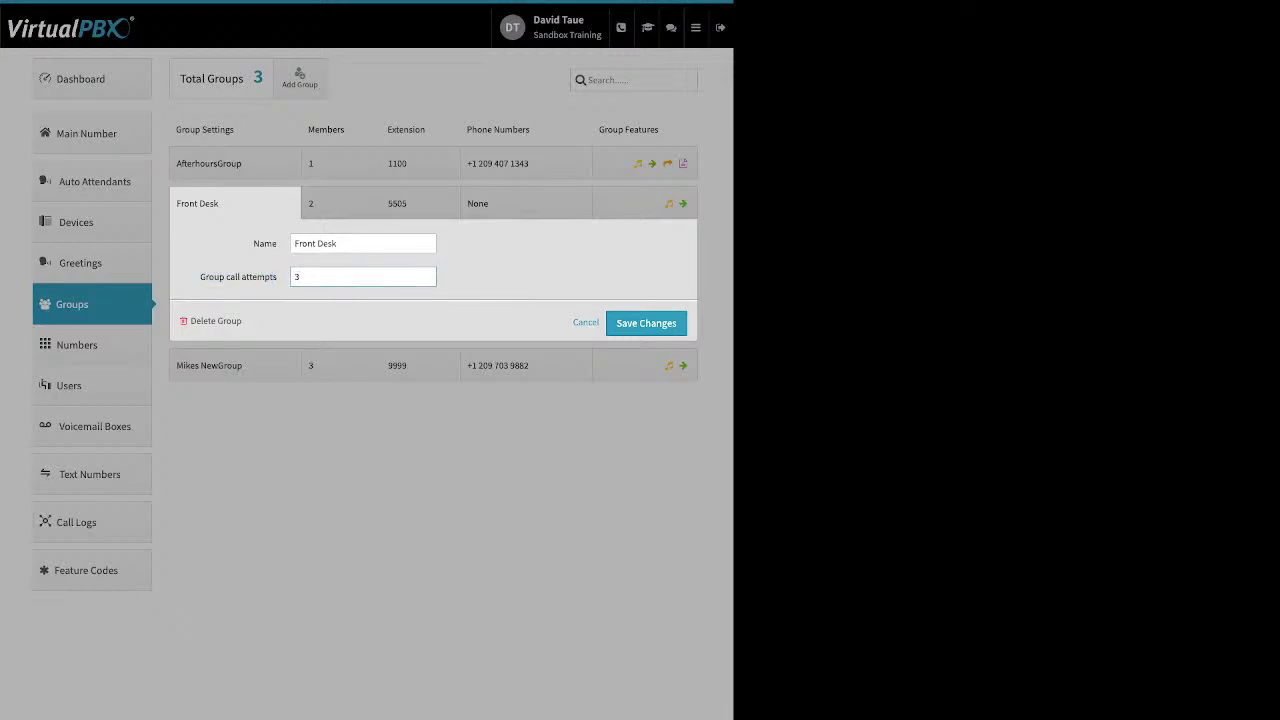
drag(242, 321, 196, 321)
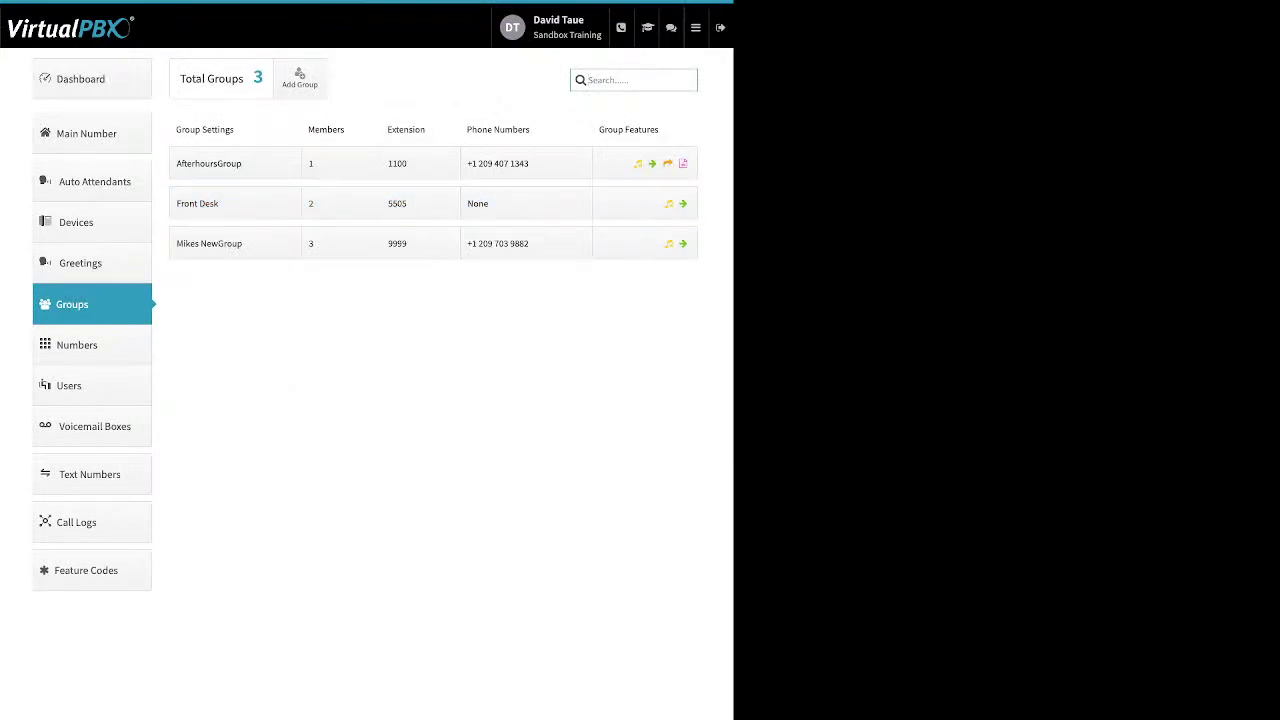
Open the Front Desk group's members and add three more users from the list of available users
click(341, 203)
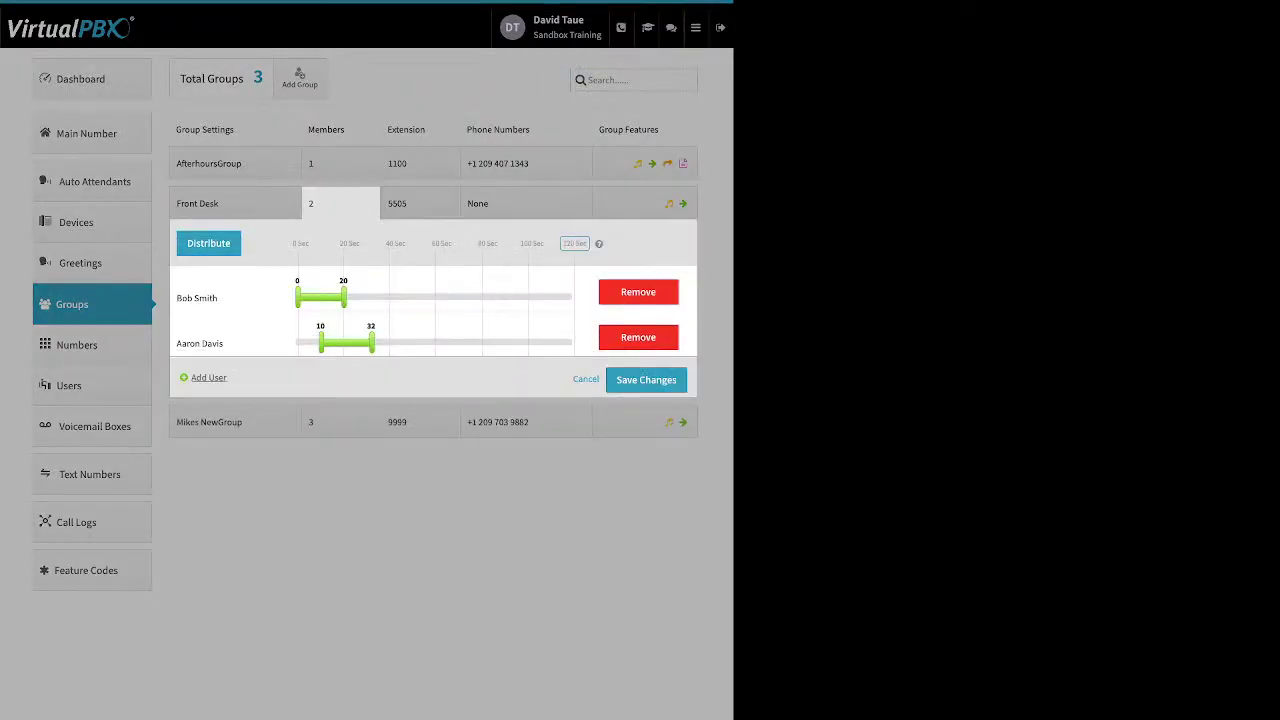
click(208, 377)
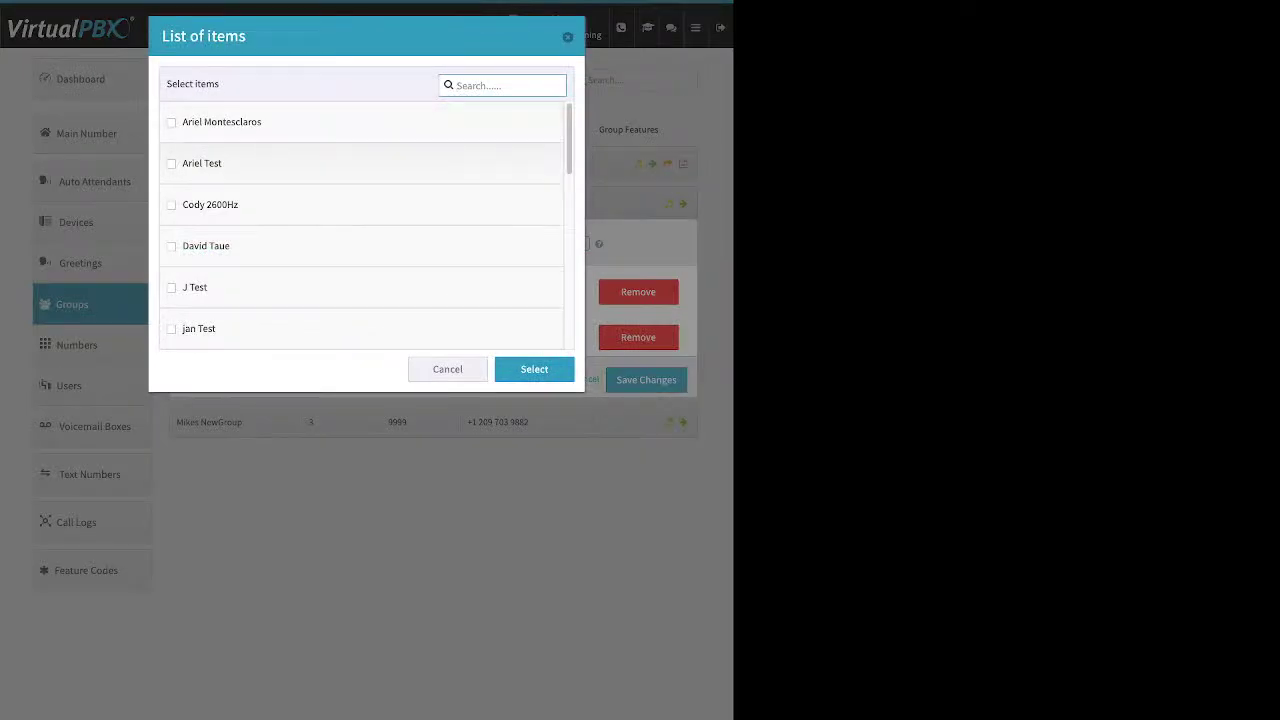
click(171, 246)
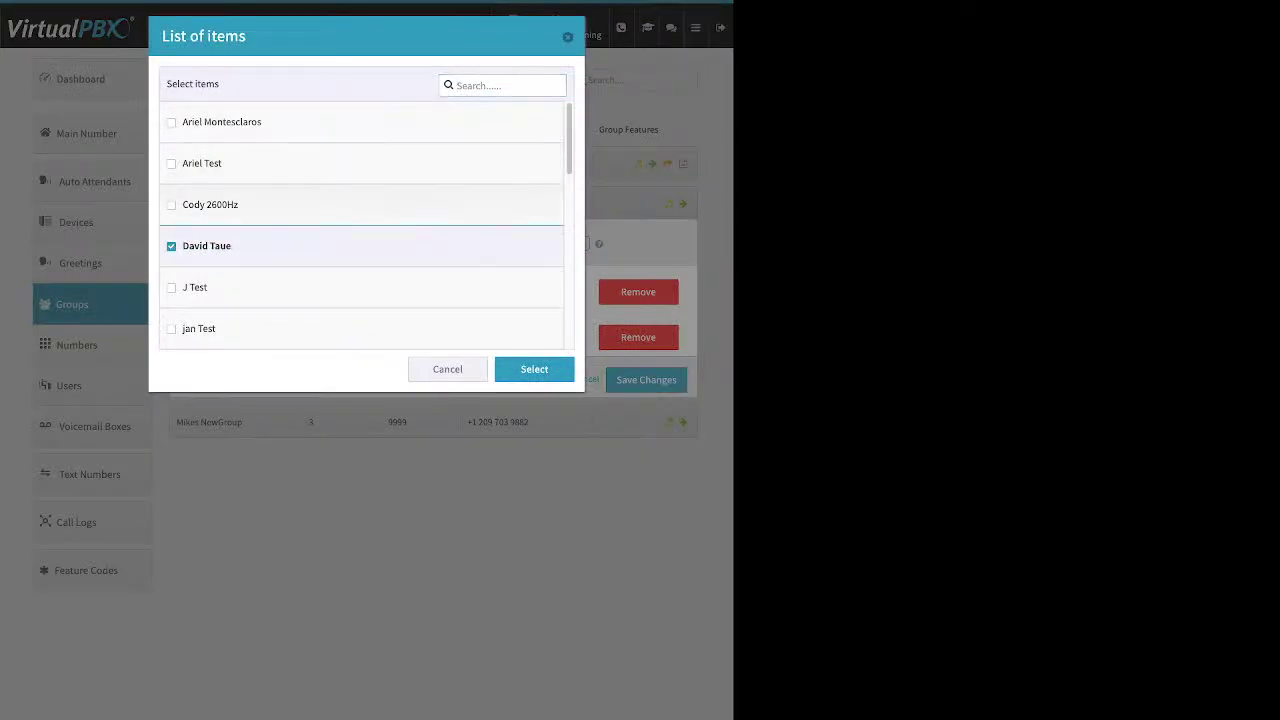
scroll(360, 225, down, 3)
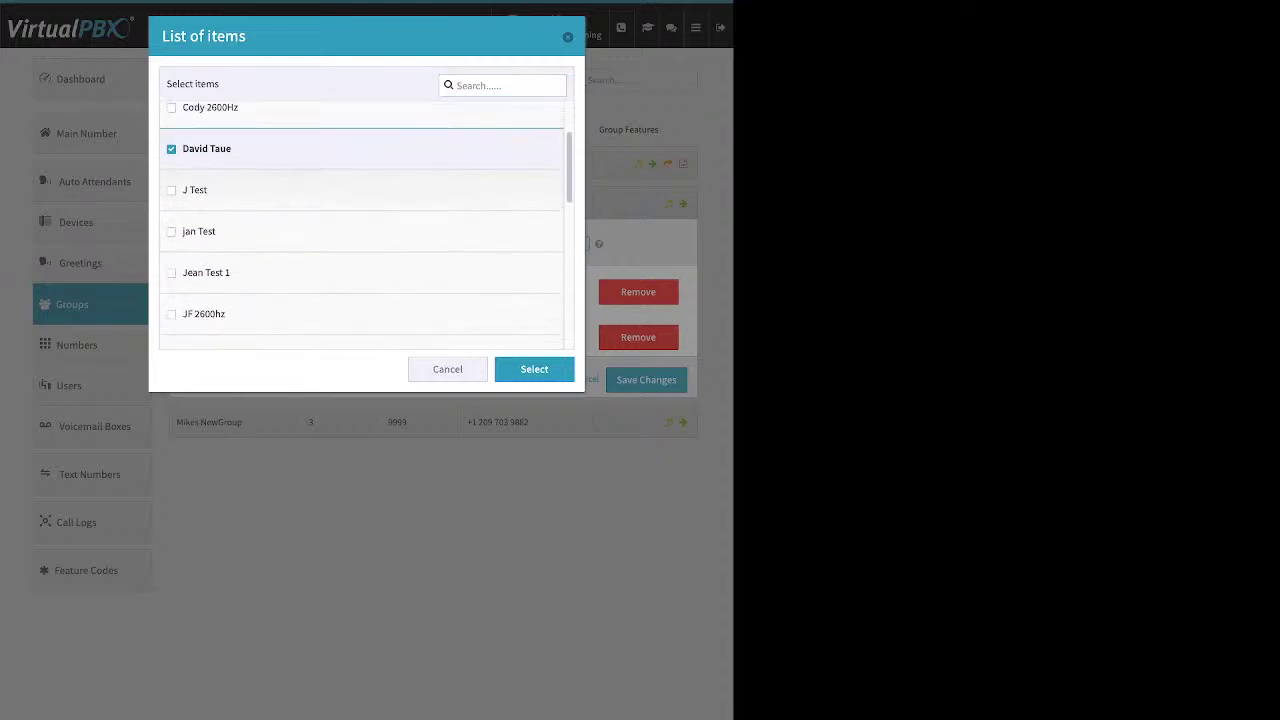
scroll(362, 225, down, 4)
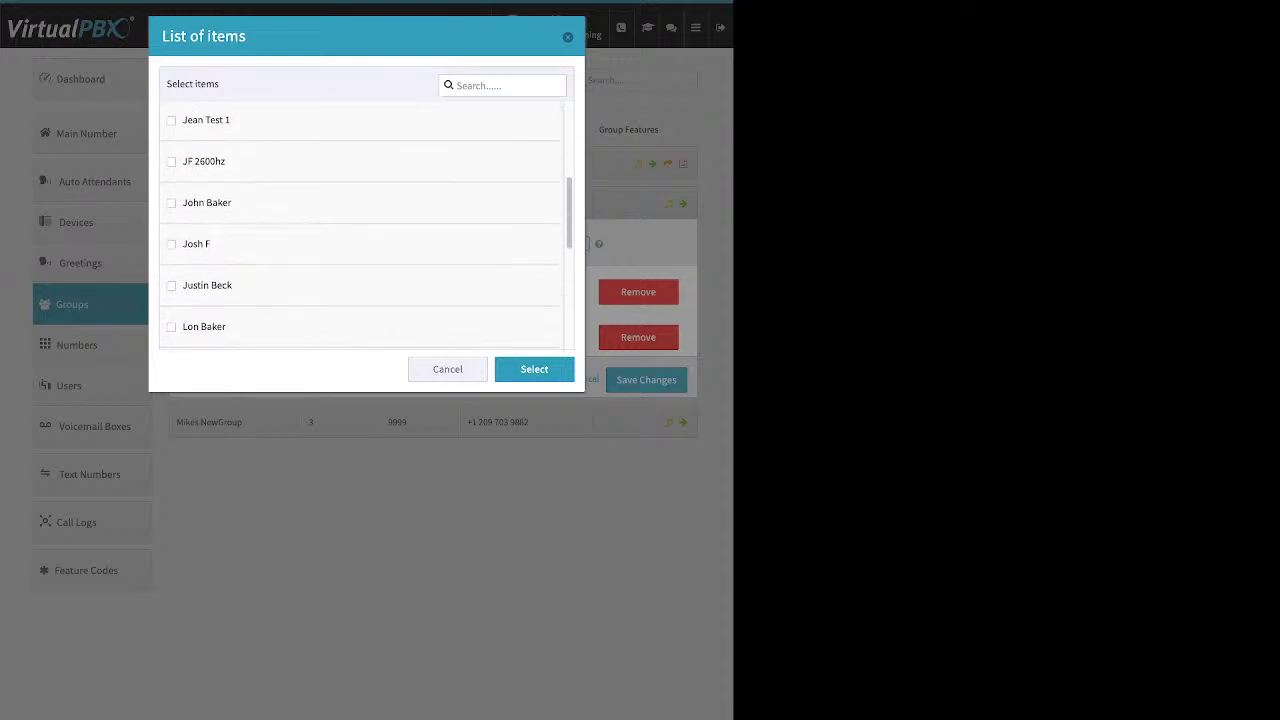
scroll(360, 225, down, 5)
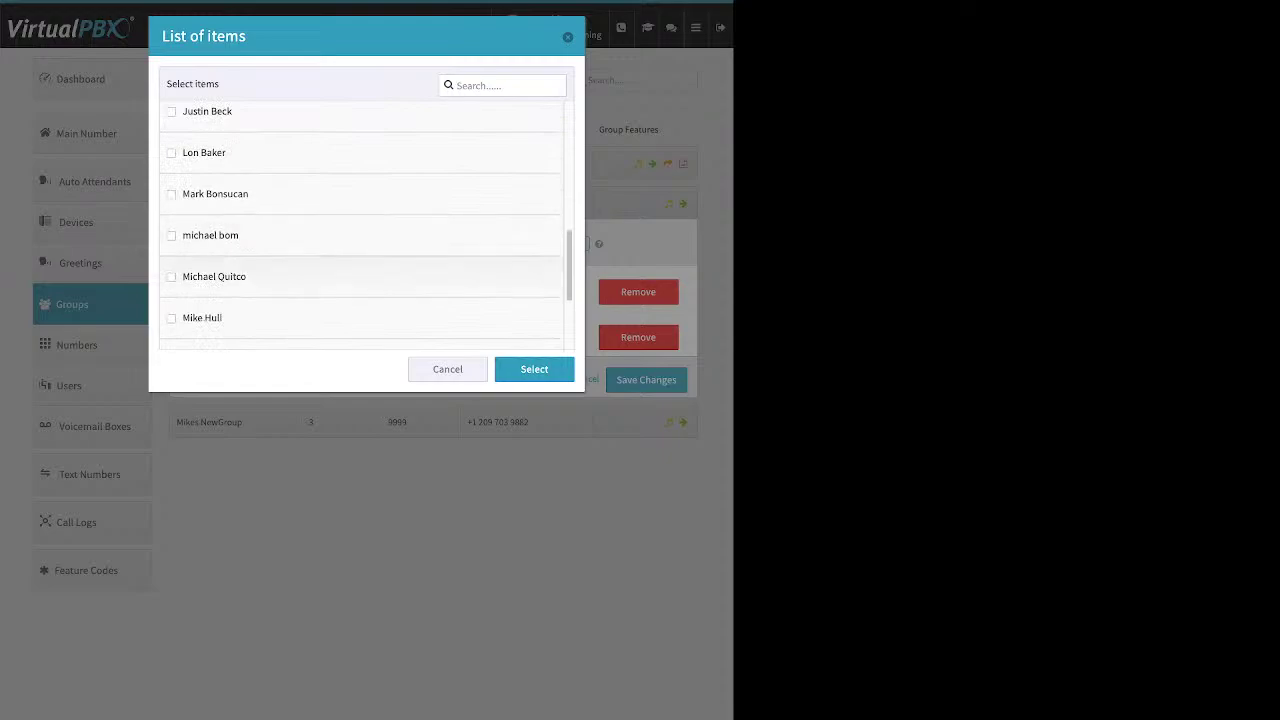
click(171, 276)
scroll(362, 225, down, 3)
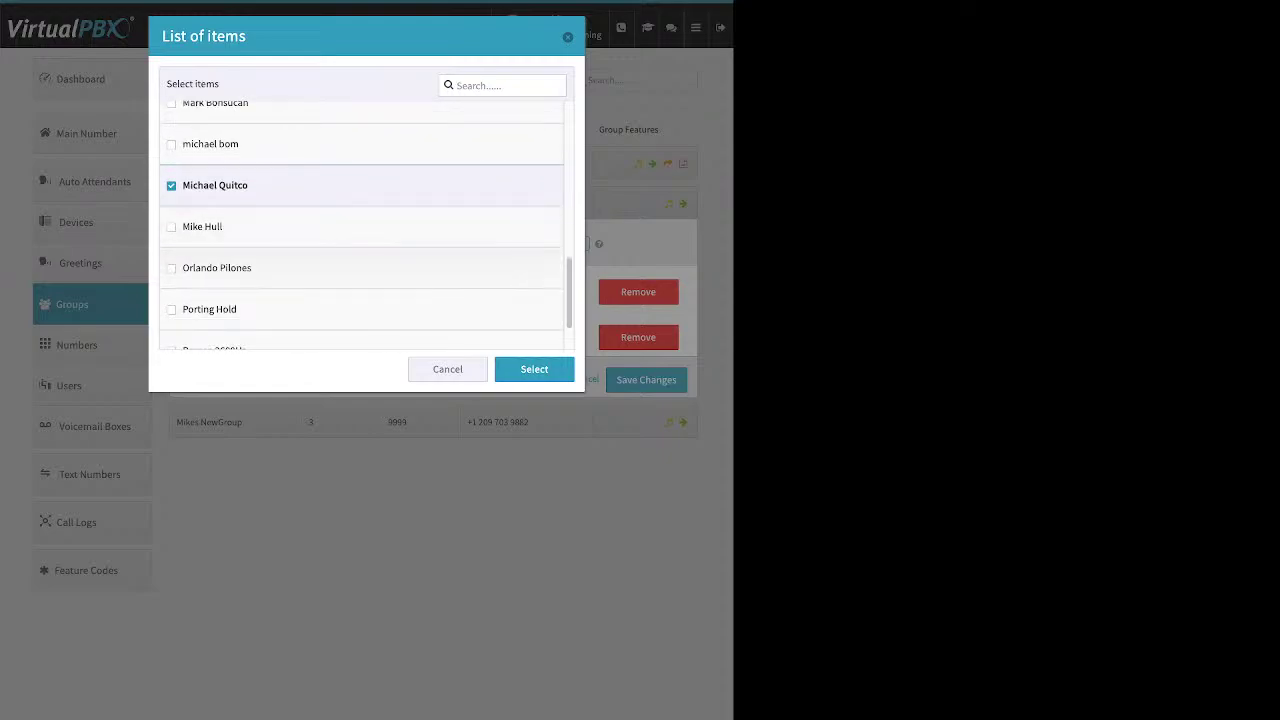
click(171, 268)
scroll(362, 225, down, 2)
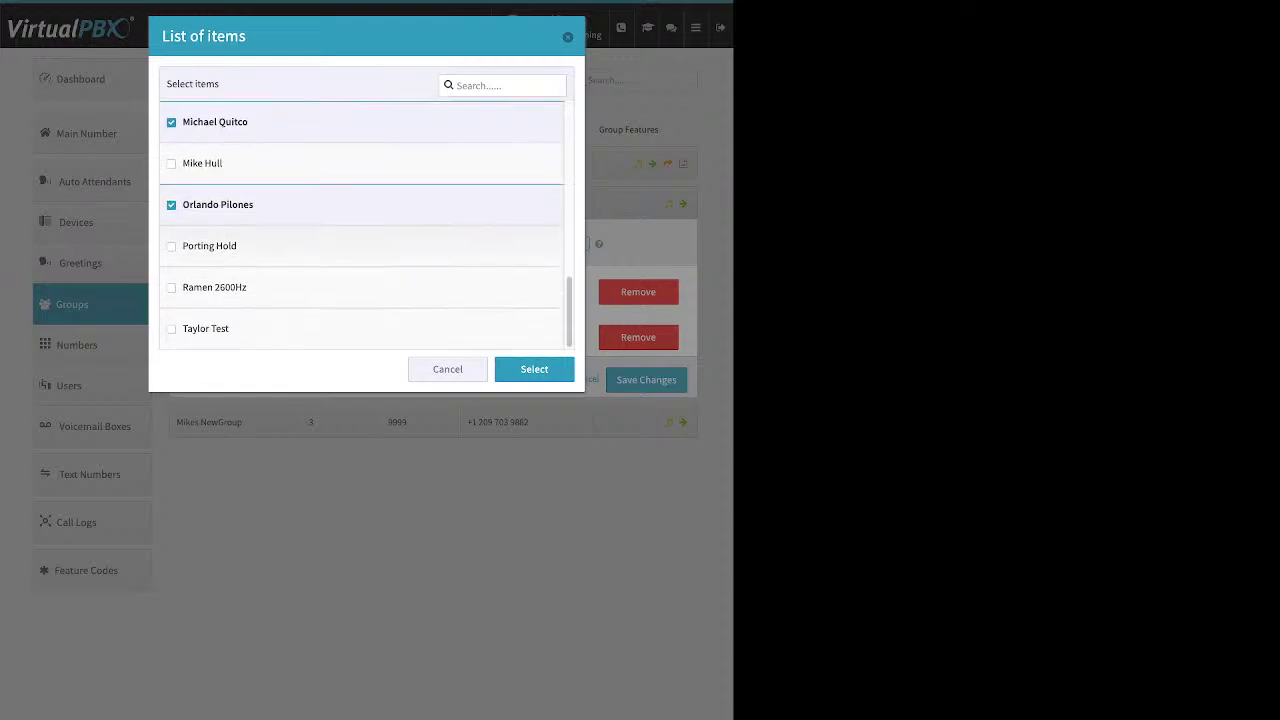
click(533, 369)
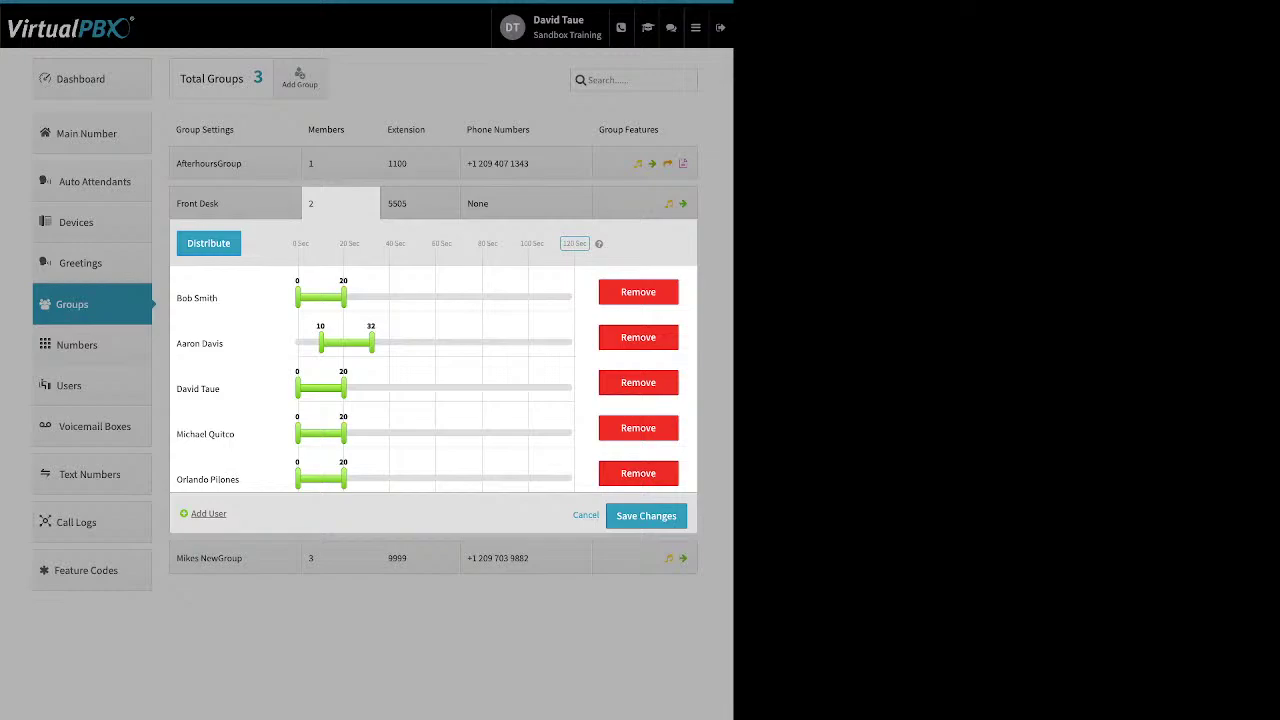
Review the Front Desk group's ring timeline and its 120-second limit, and distribute the ring times evenly among its five members
drag(186, 243, 309, 243)
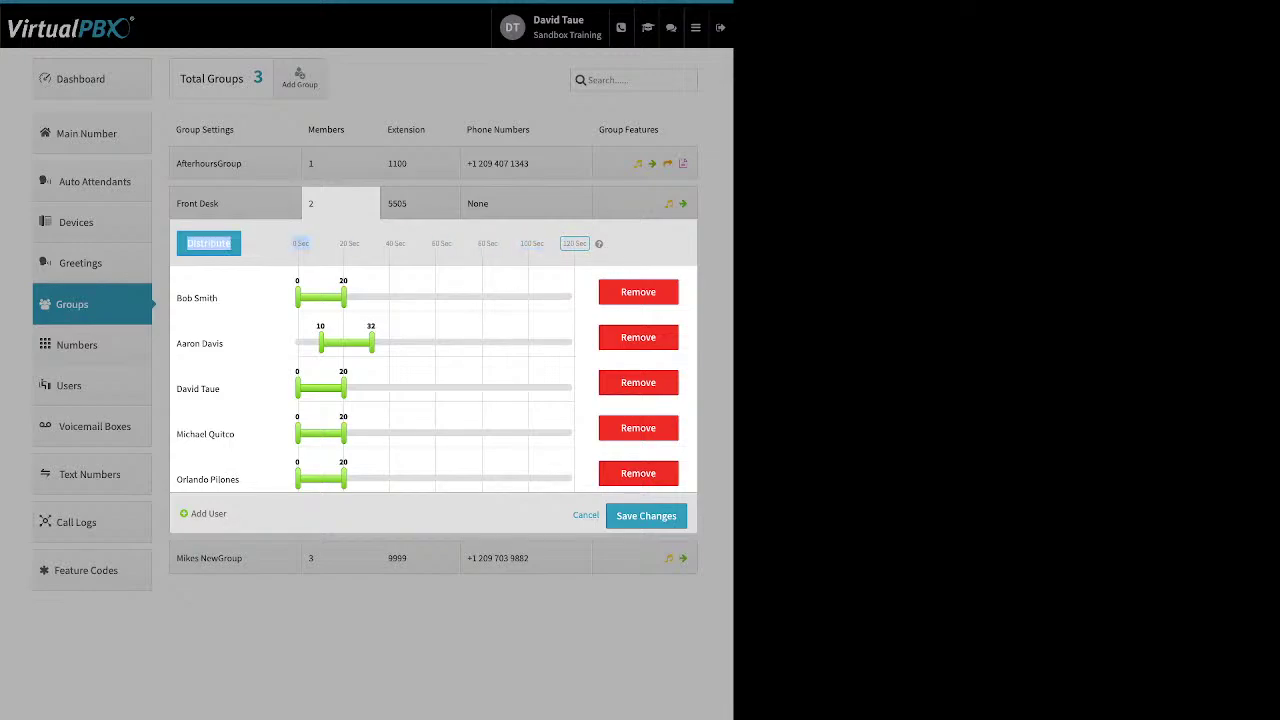
click(574, 243)
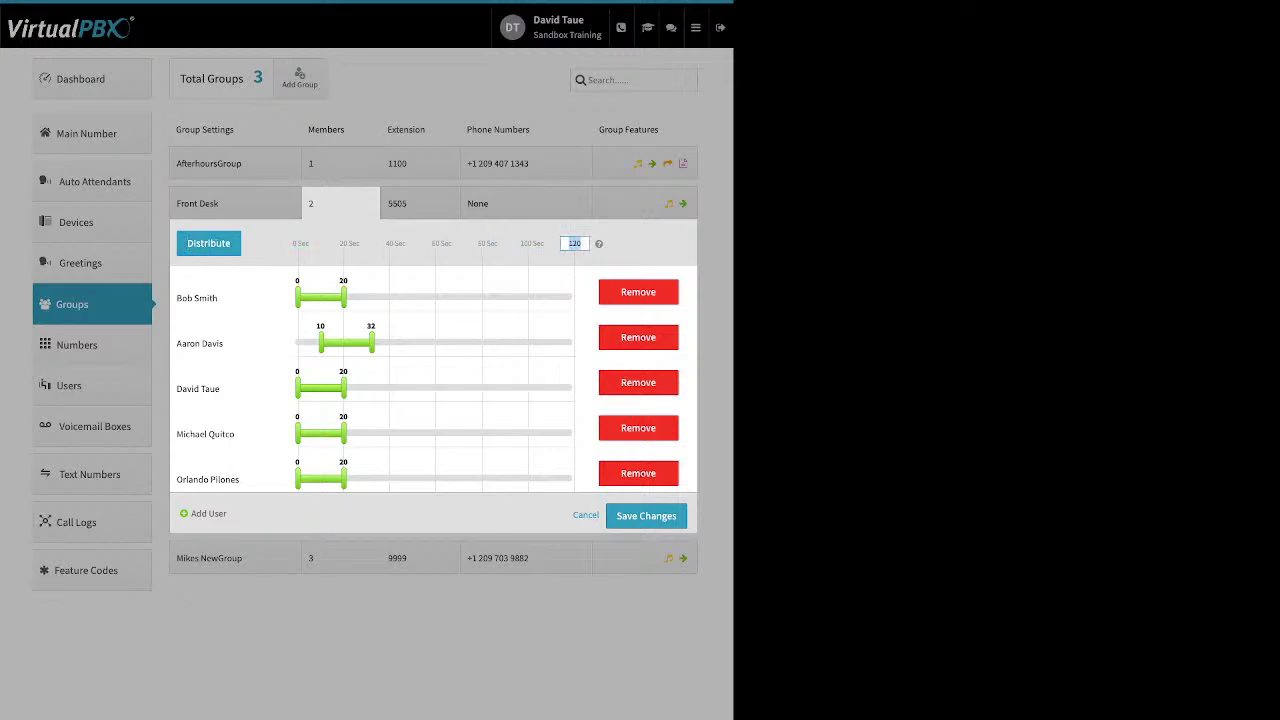
click(208, 243)
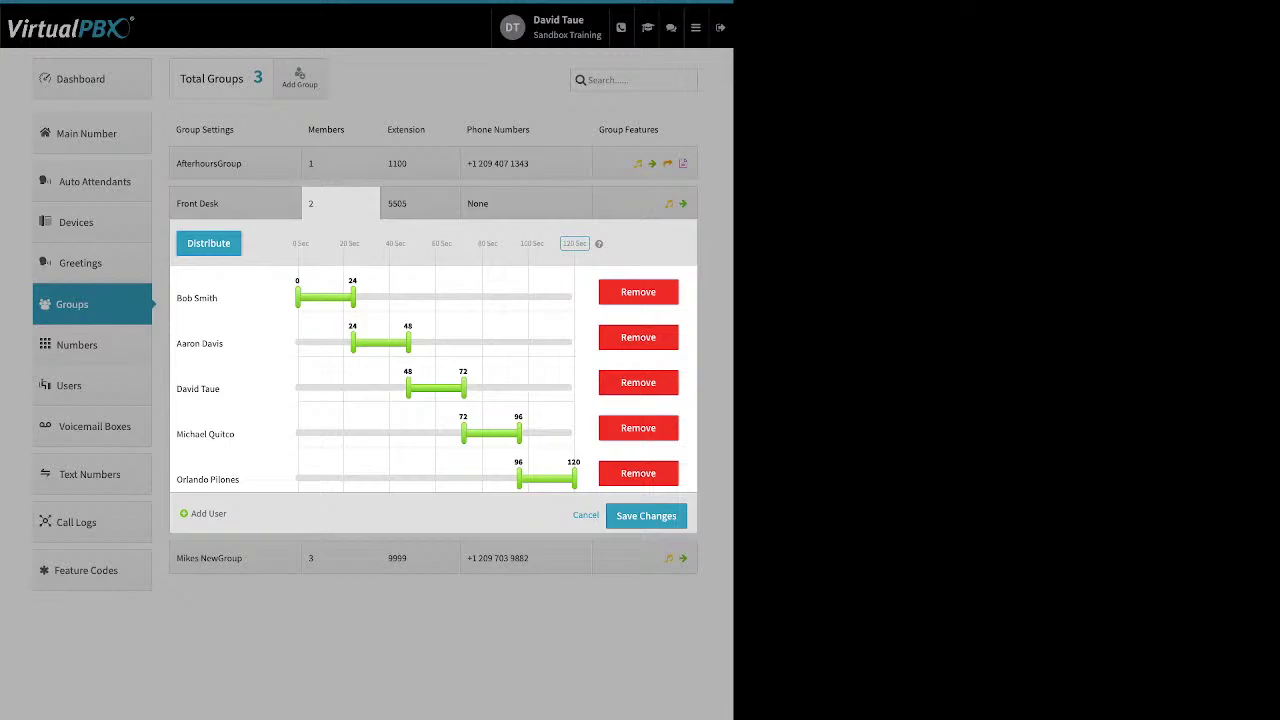
Overlap the Front Desk ring times by starting the second member at 0, third at 19, fourth at 43 and fifth at 62 seconds
drag(352, 343, 296, 343)
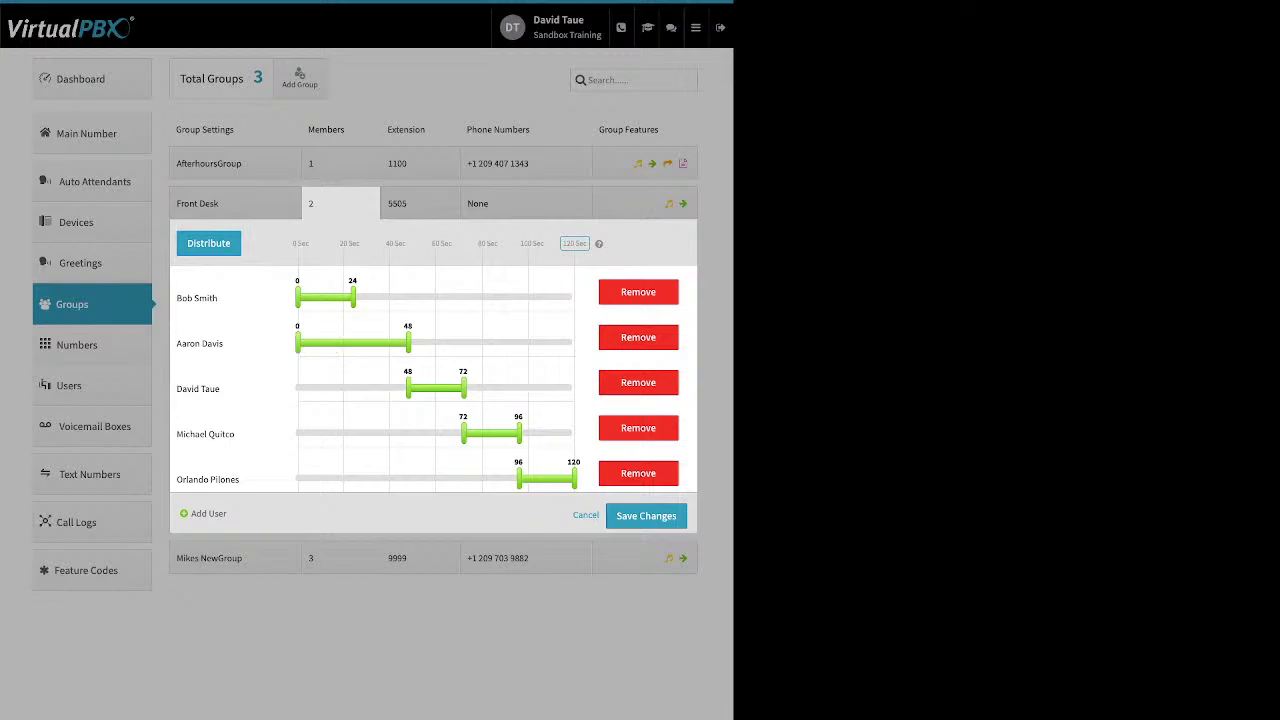
drag(408, 388, 341, 388)
drag(463, 433, 397, 433)
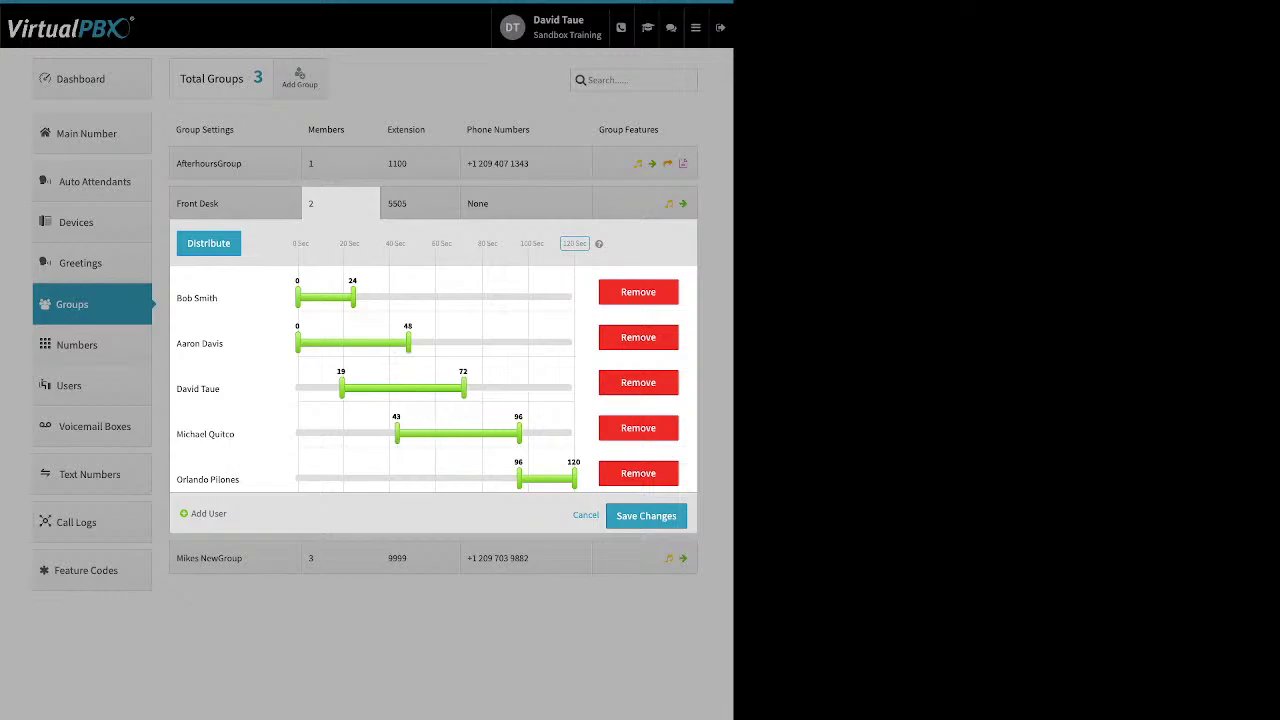
drag(519, 478, 440, 478)
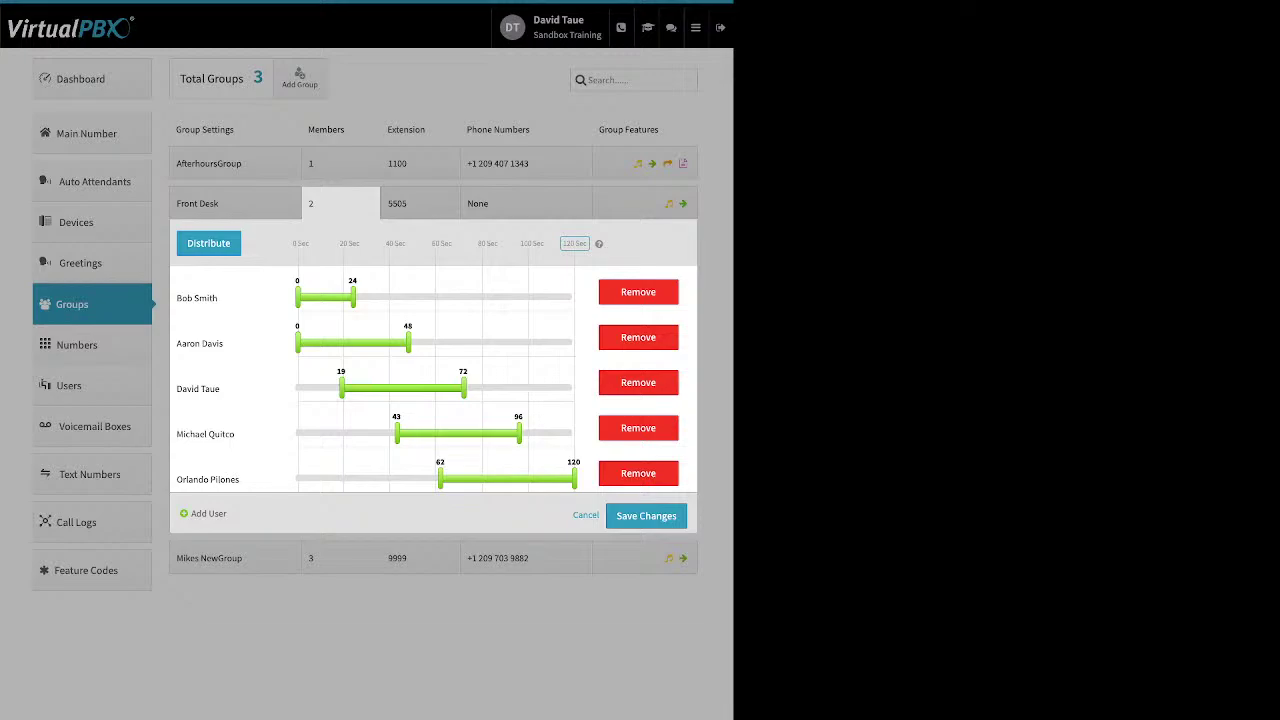
Make all five Front Desk members ring simultaneously from 0 to 120 seconds and save the changes
drag(352, 297, 574, 297)
drag(408, 343, 574, 343)
drag(341, 388, 297, 388)
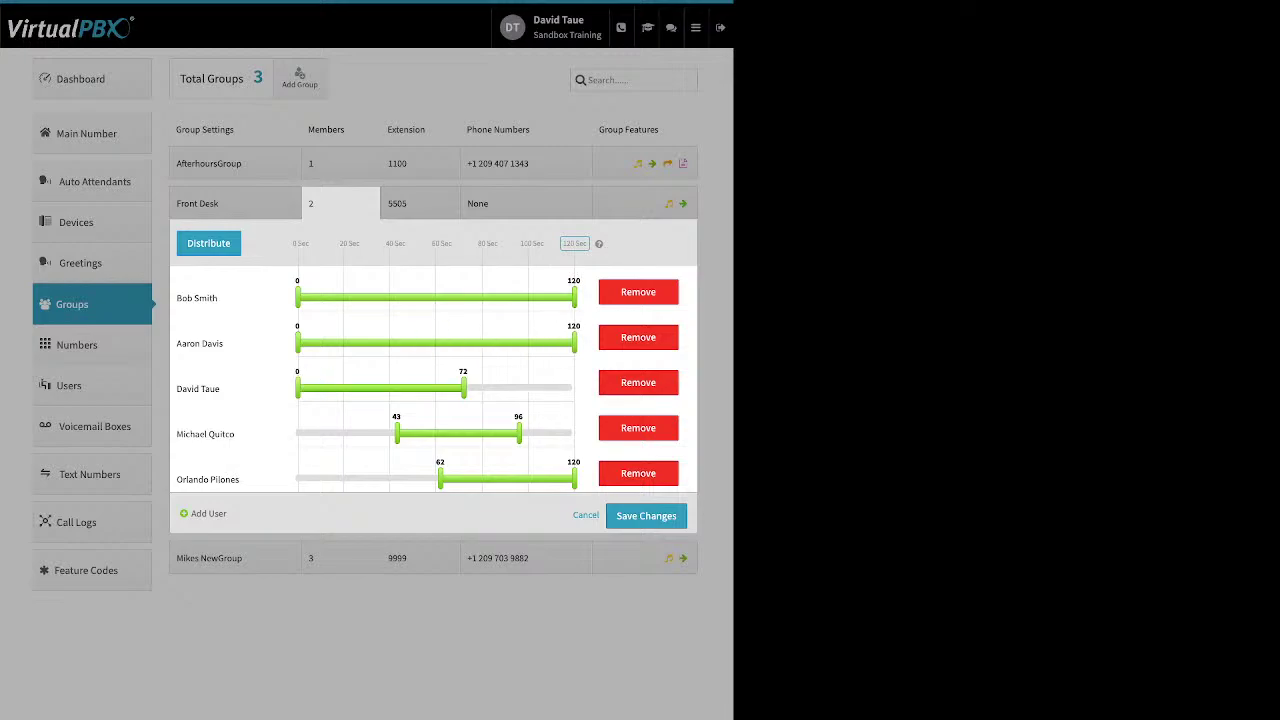
drag(463, 388, 574, 388)
drag(397, 433, 297, 433)
drag(519, 433, 574, 433)
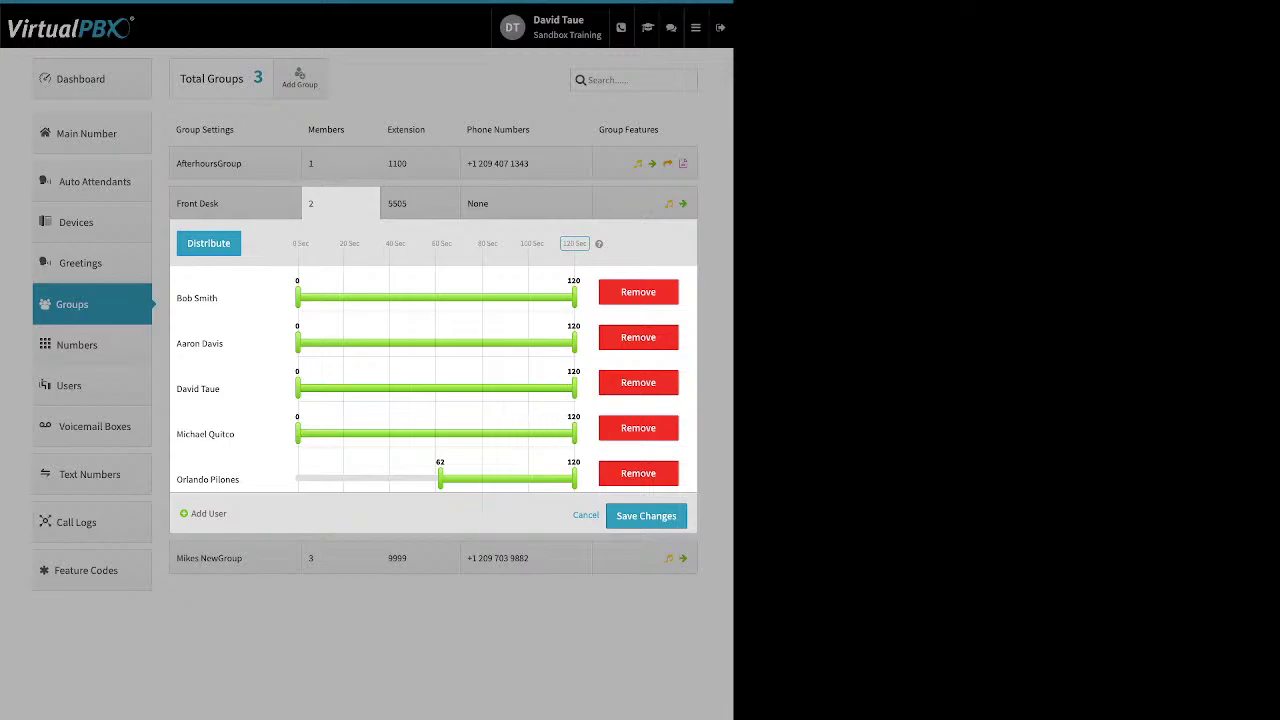
drag(440, 478, 297, 478)
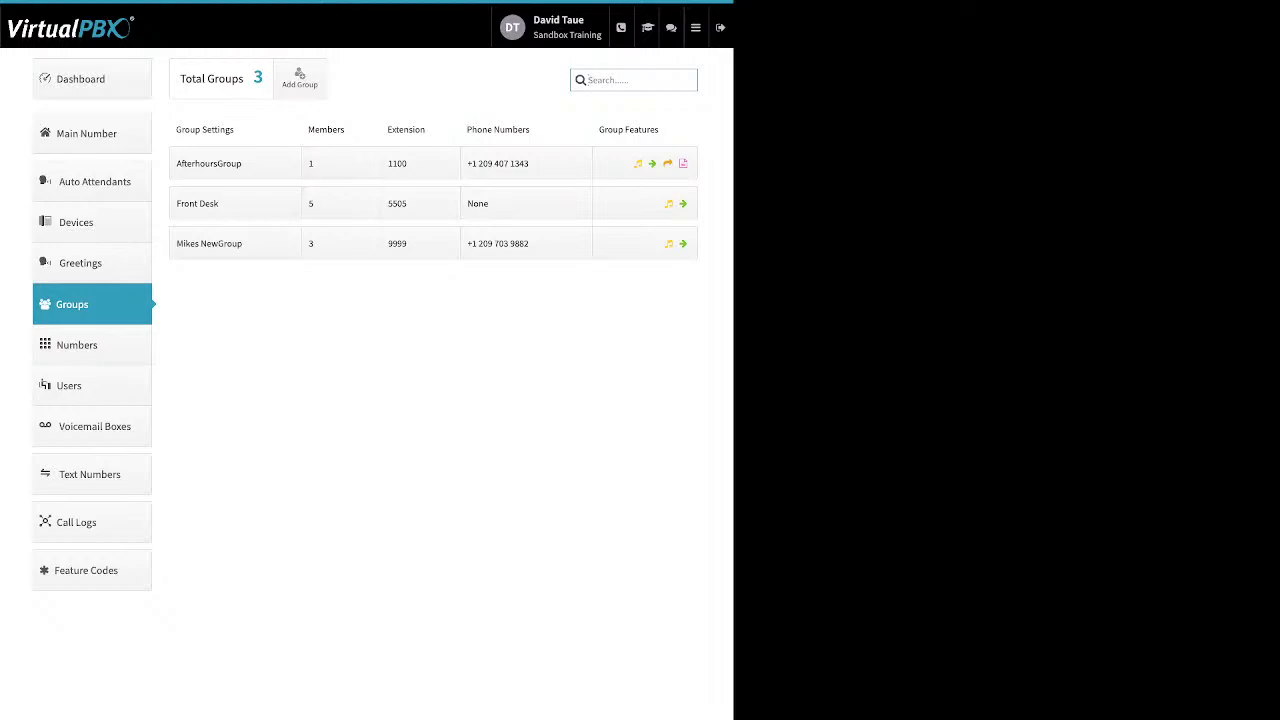
Examine the Front Desk group's saved members, extension assignment and phone number options, and close them without changes
click(341, 203)
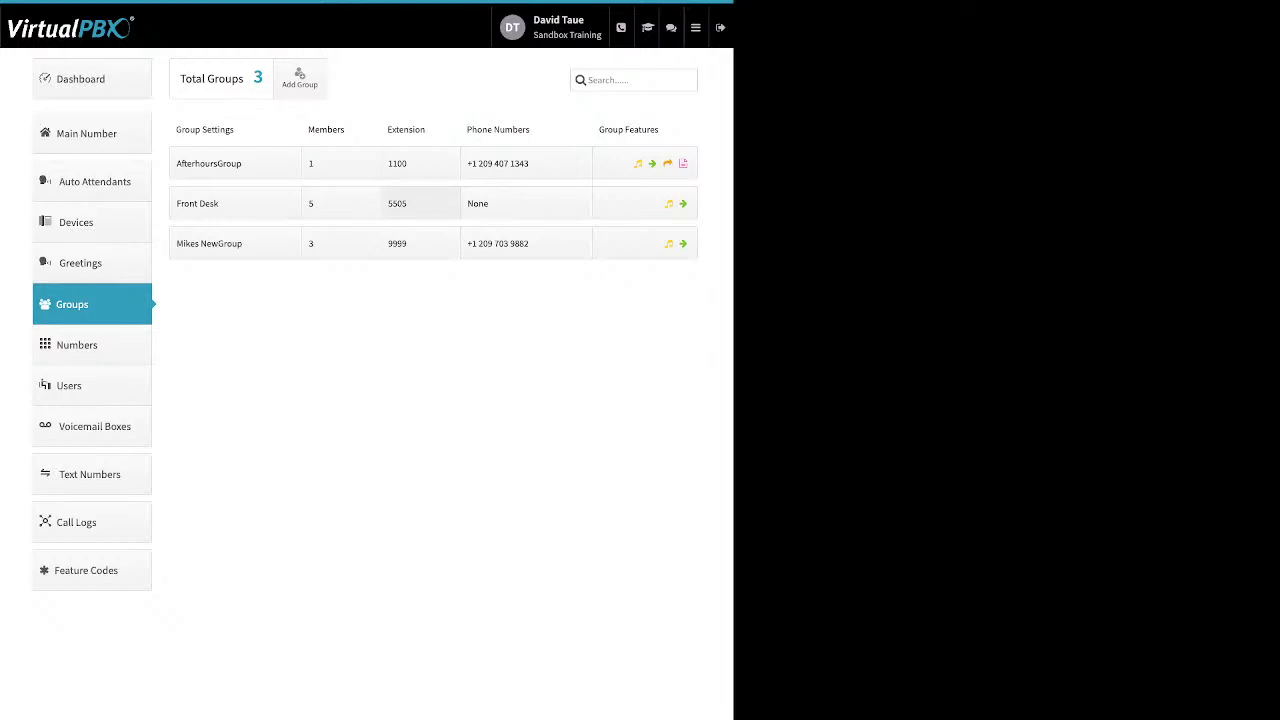
click(420, 203)
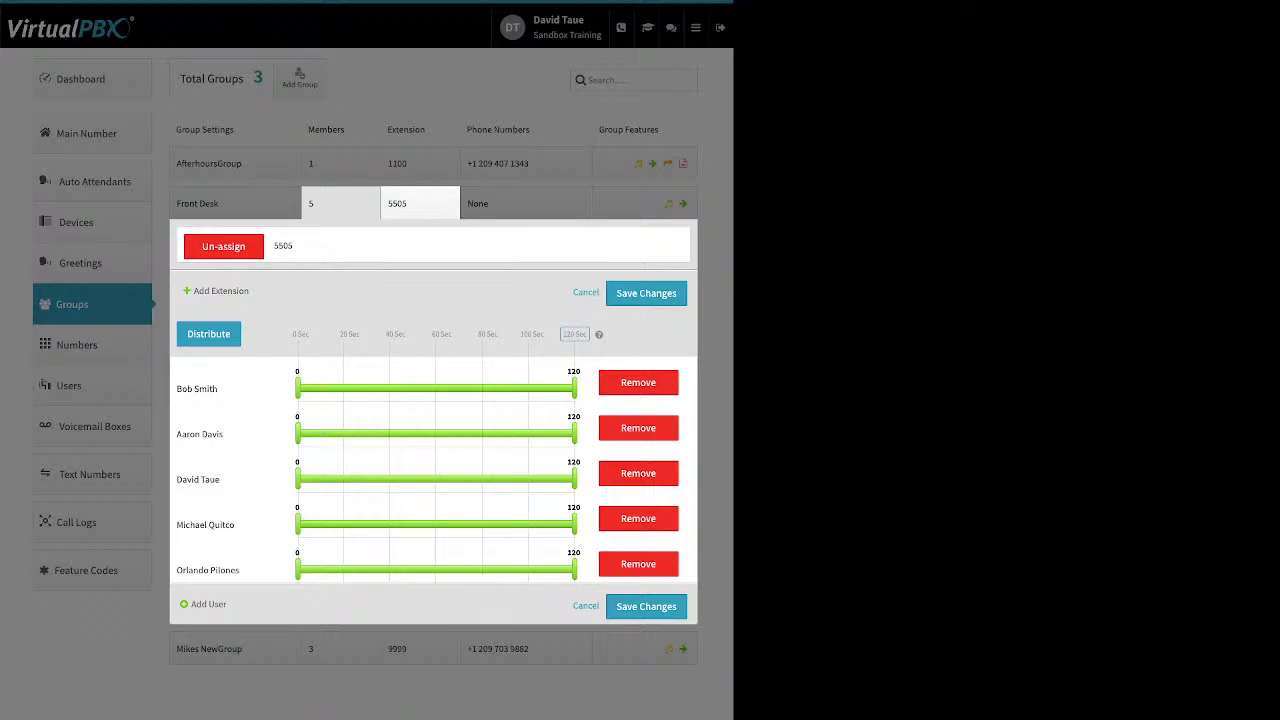
key(Escape)
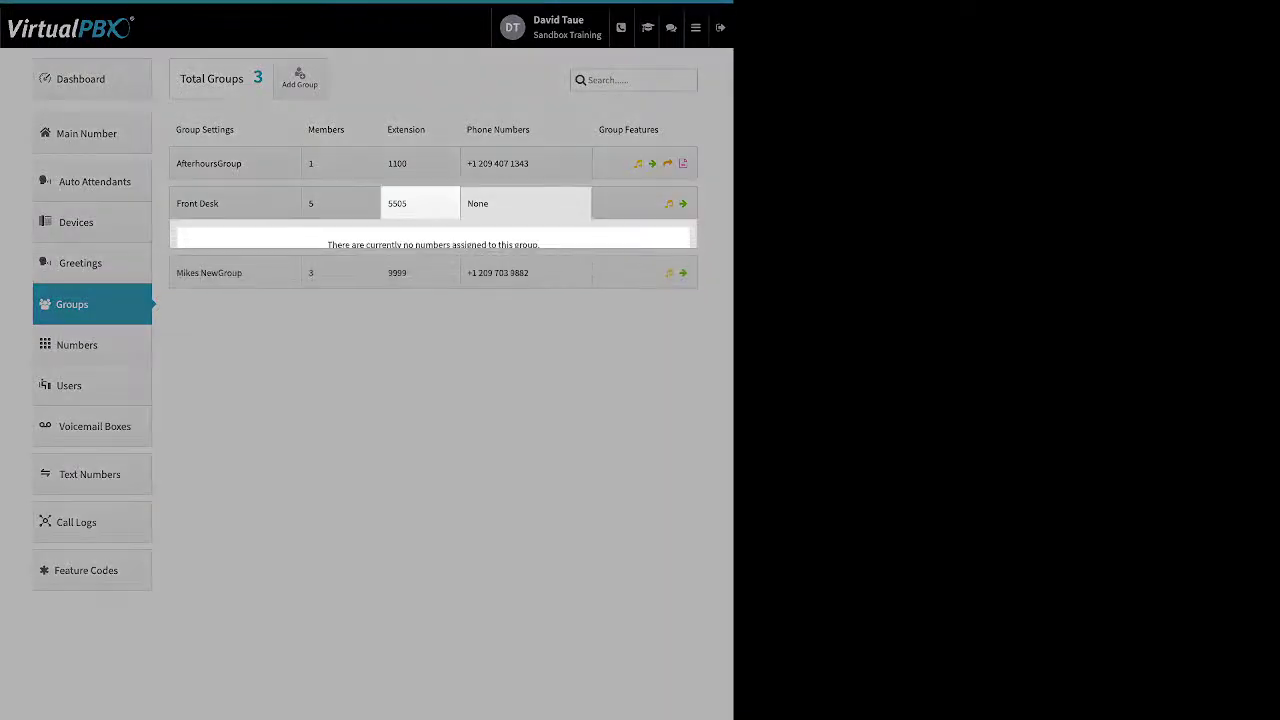
click(525, 203)
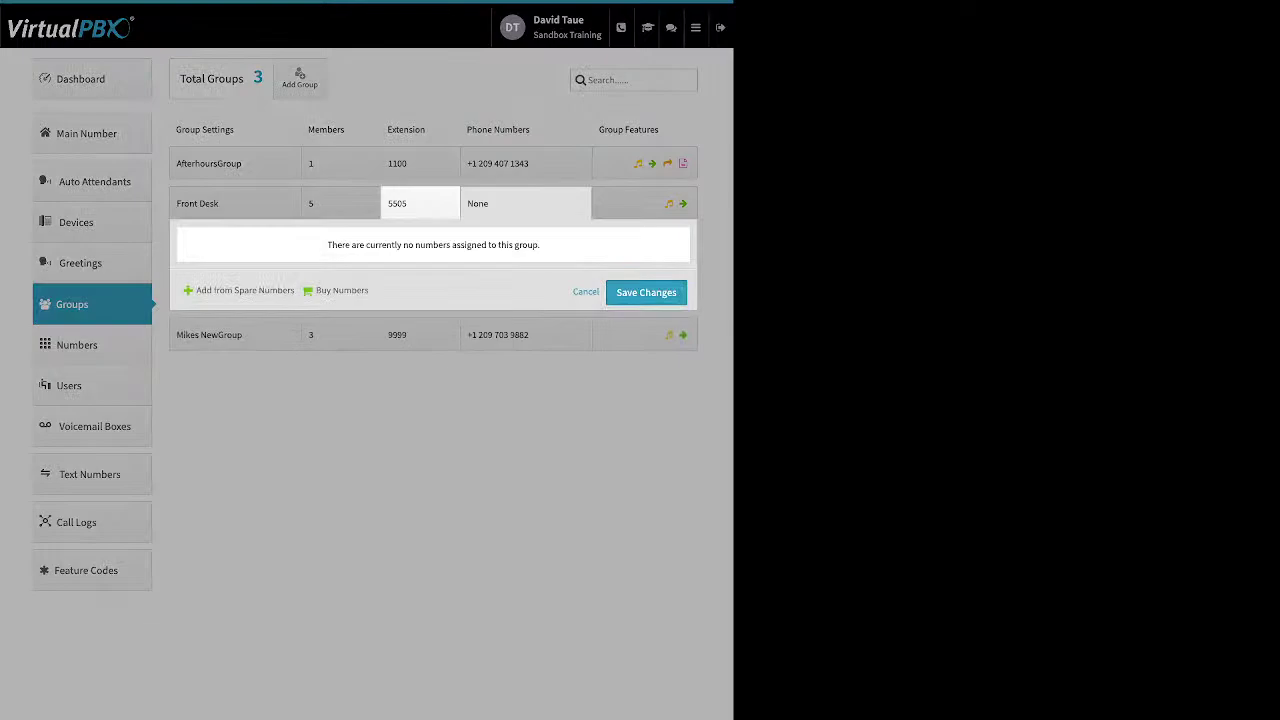
key(Escape)
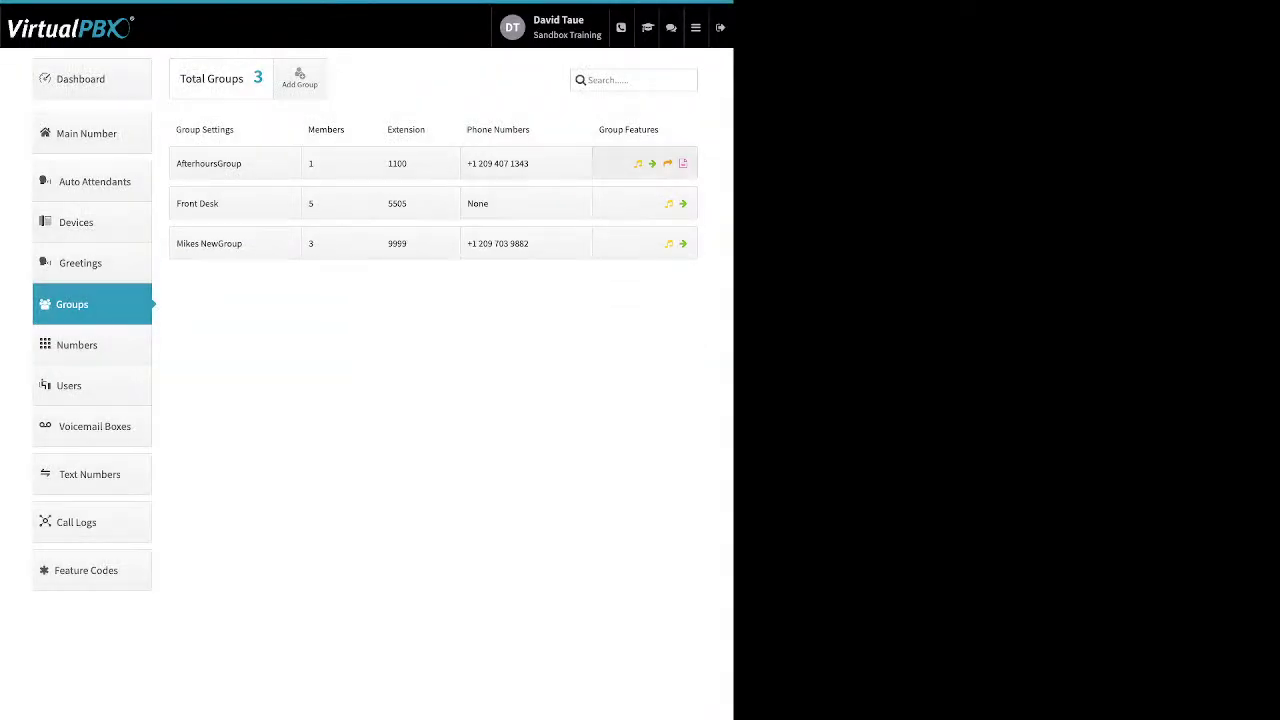
Open the AfterhoursGroup's features, examine its Ringback media setting, and close that setting without changes
click(644, 163)
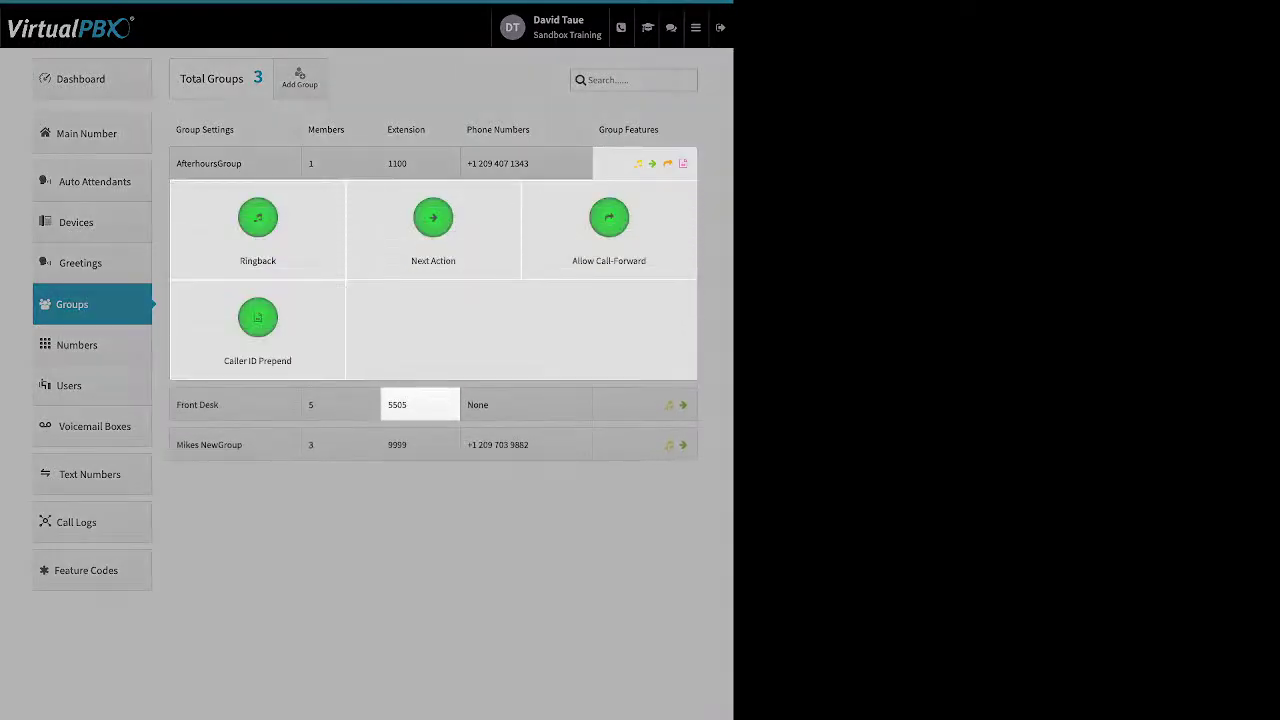
click(257, 218)
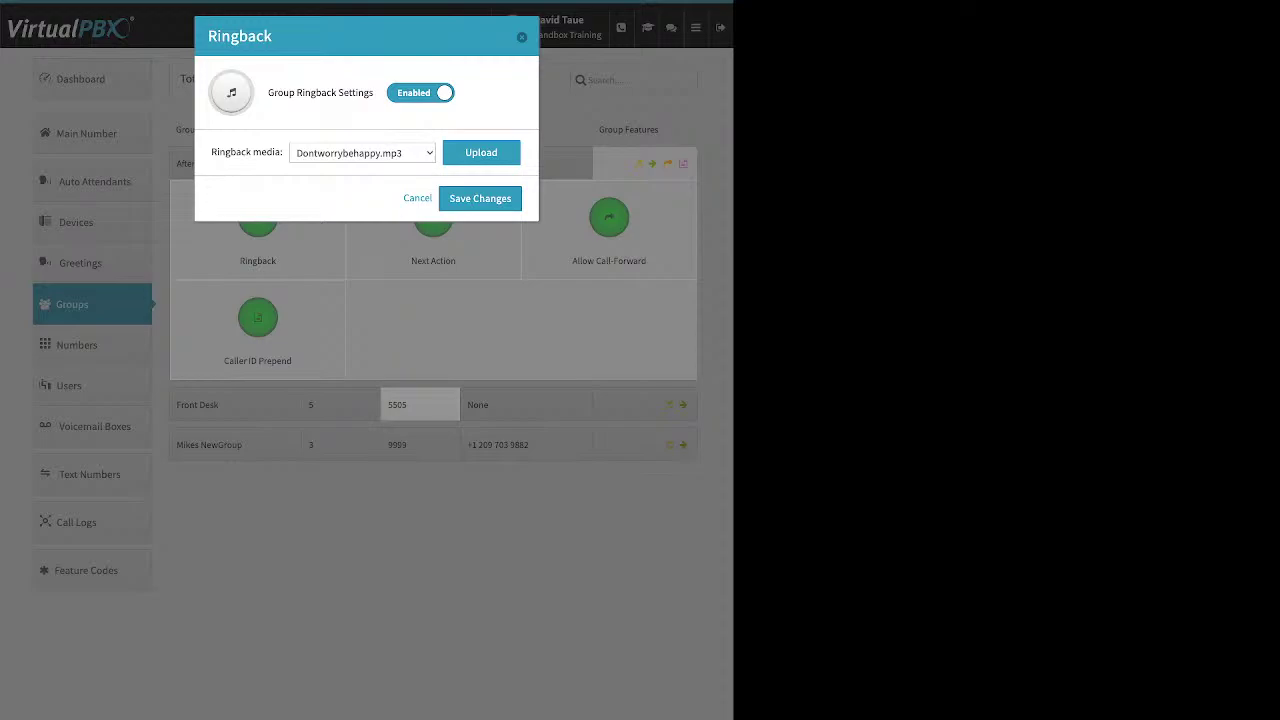
key(Escape)
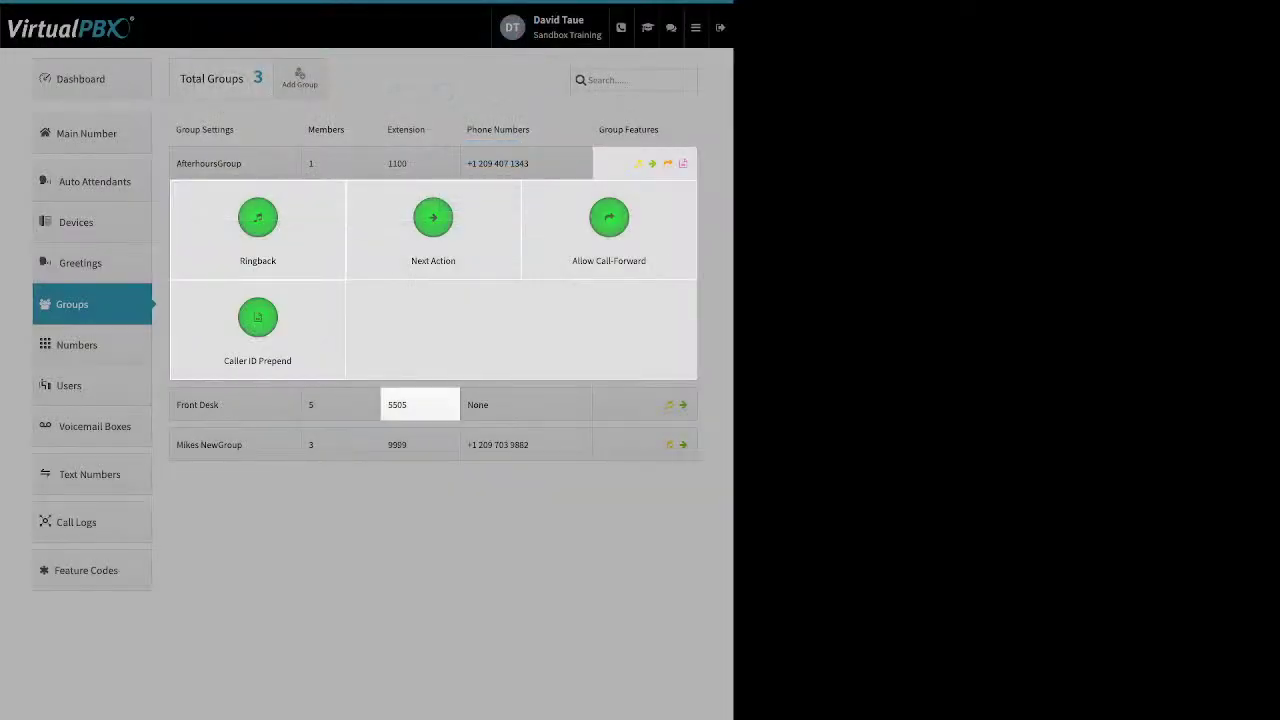
Examine the AfterhoursGroup's Next Action setting and its list of no-answer forwarding destinations, and save it with the existing destination
click(433, 220)
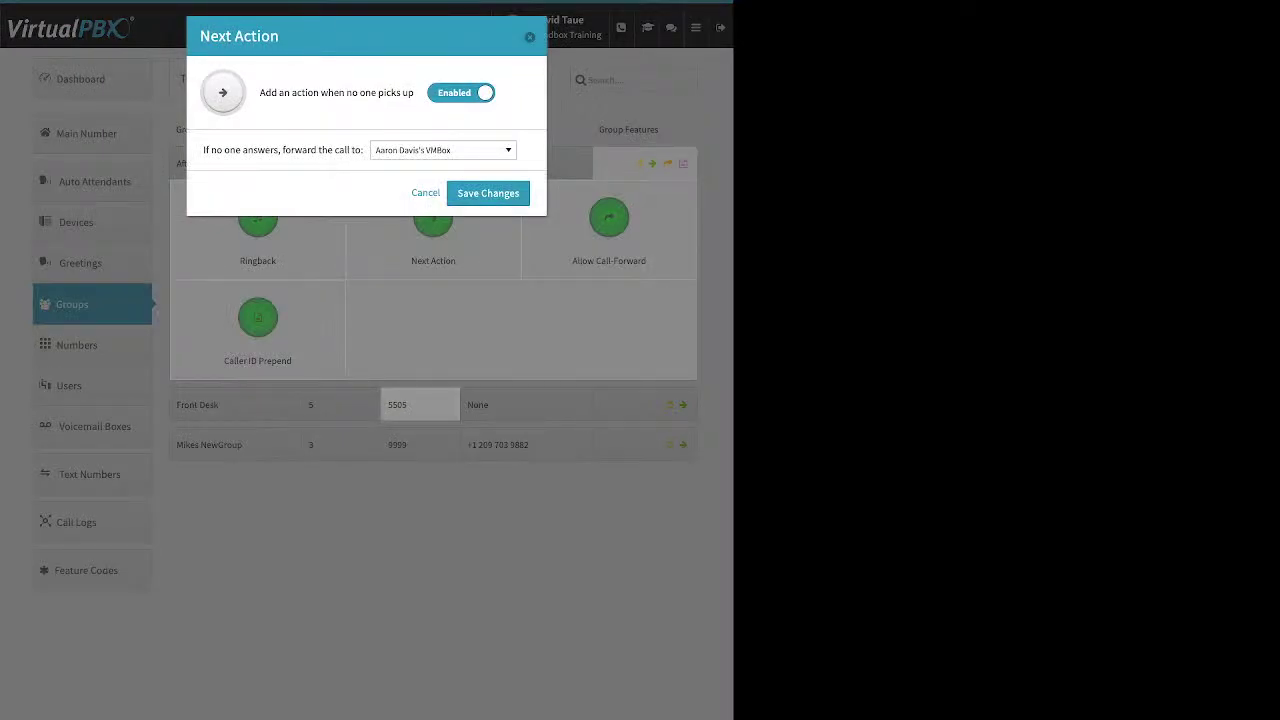
drag(203, 150, 363, 150)
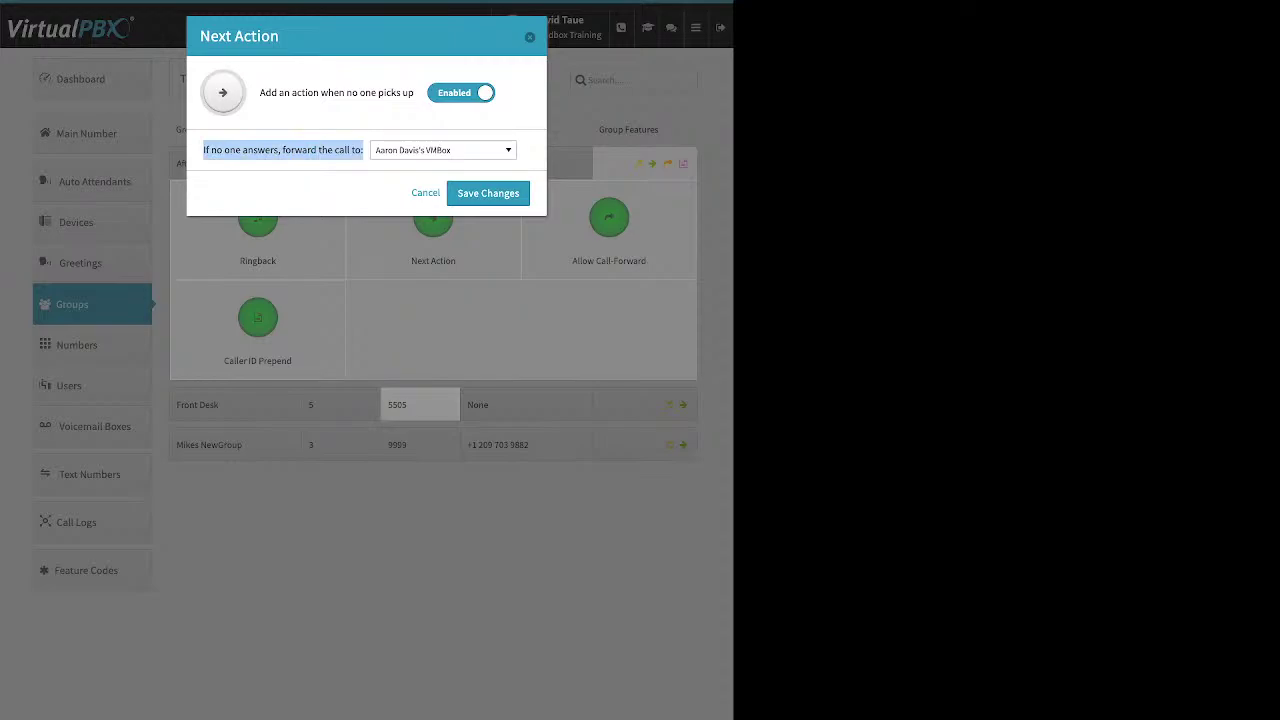
click(442, 150)
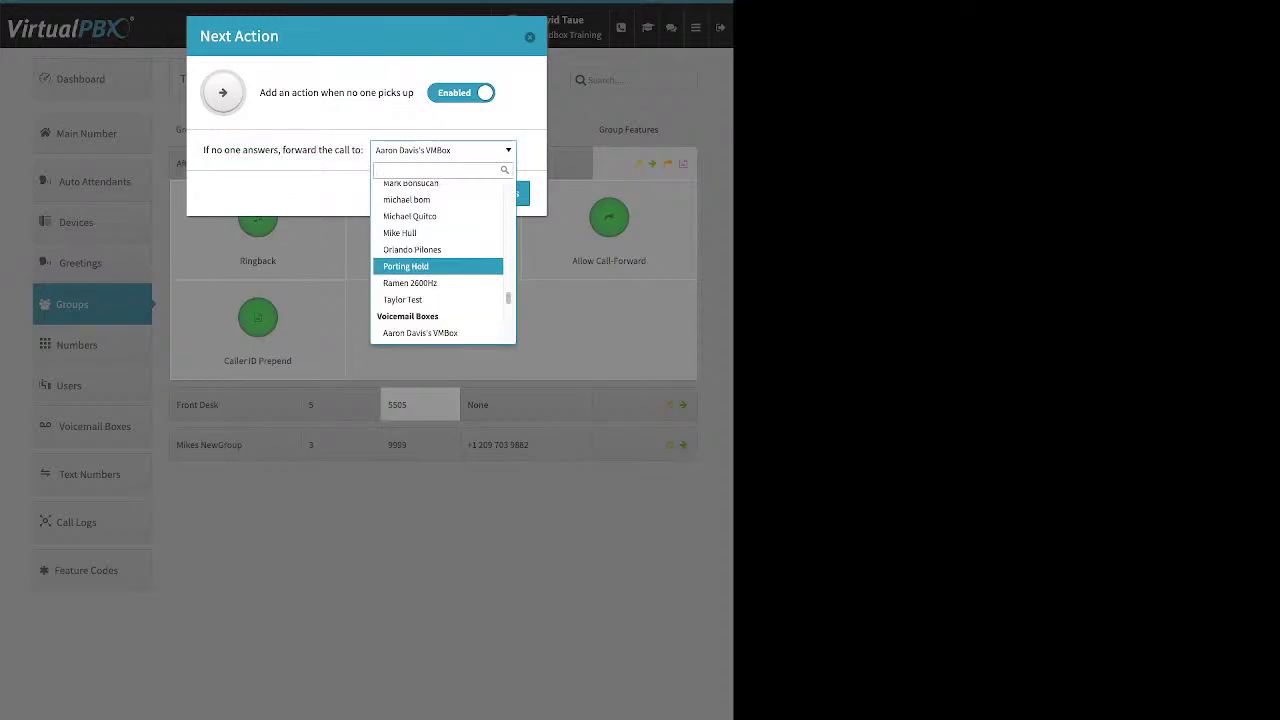
scroll(437, 262, down, 5)
scroll(442, 265, down, 1)
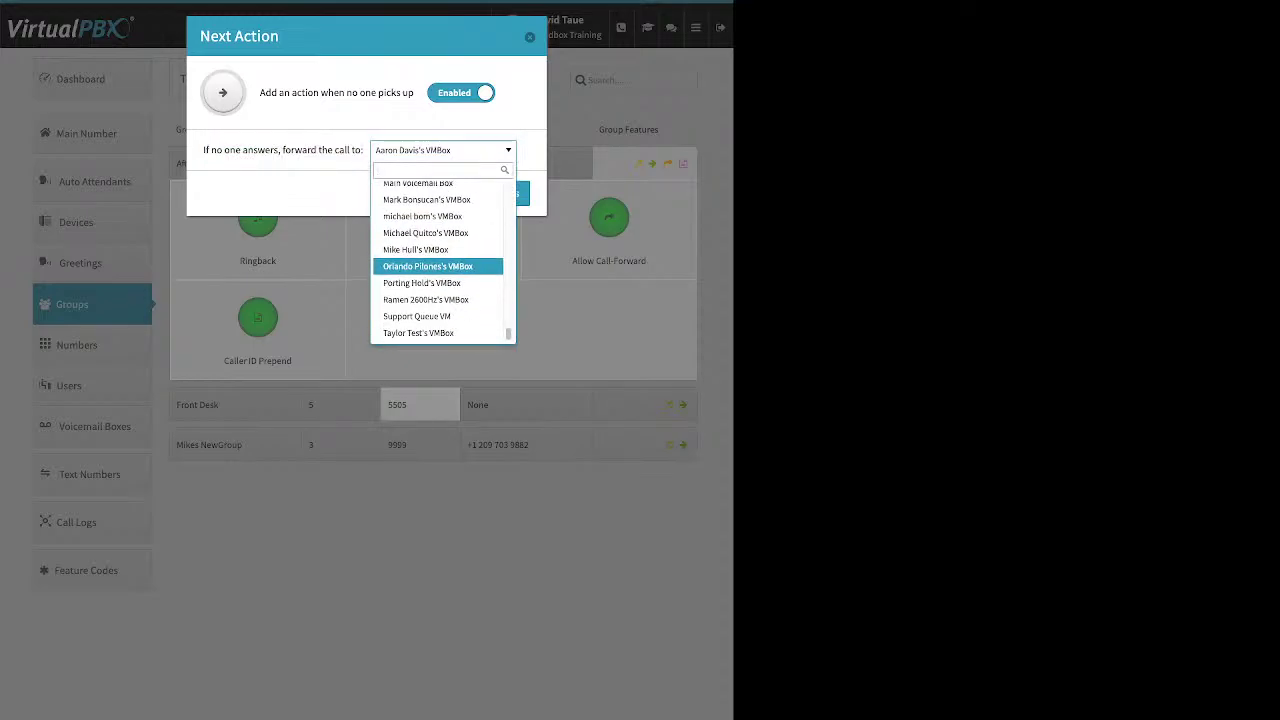
scroll(442, 265, up, 2)
scroll(442, 265, up, 3)
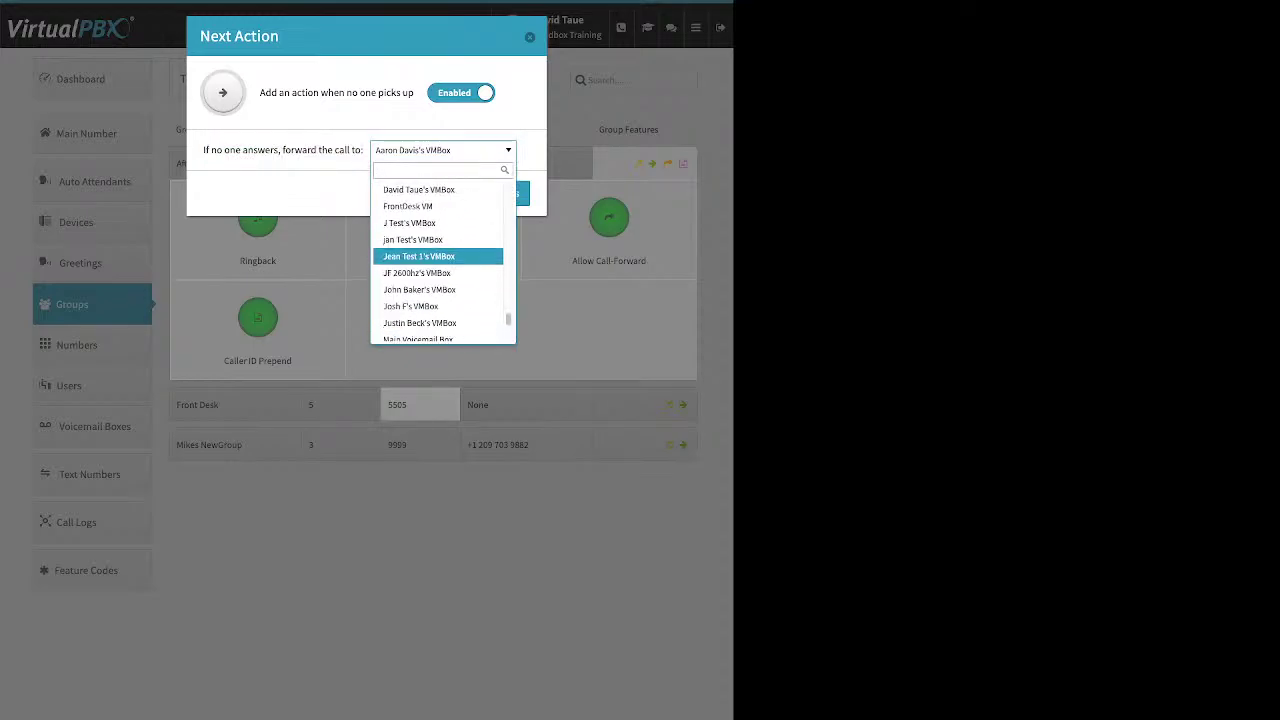
scroll(442, 265, up, 5)
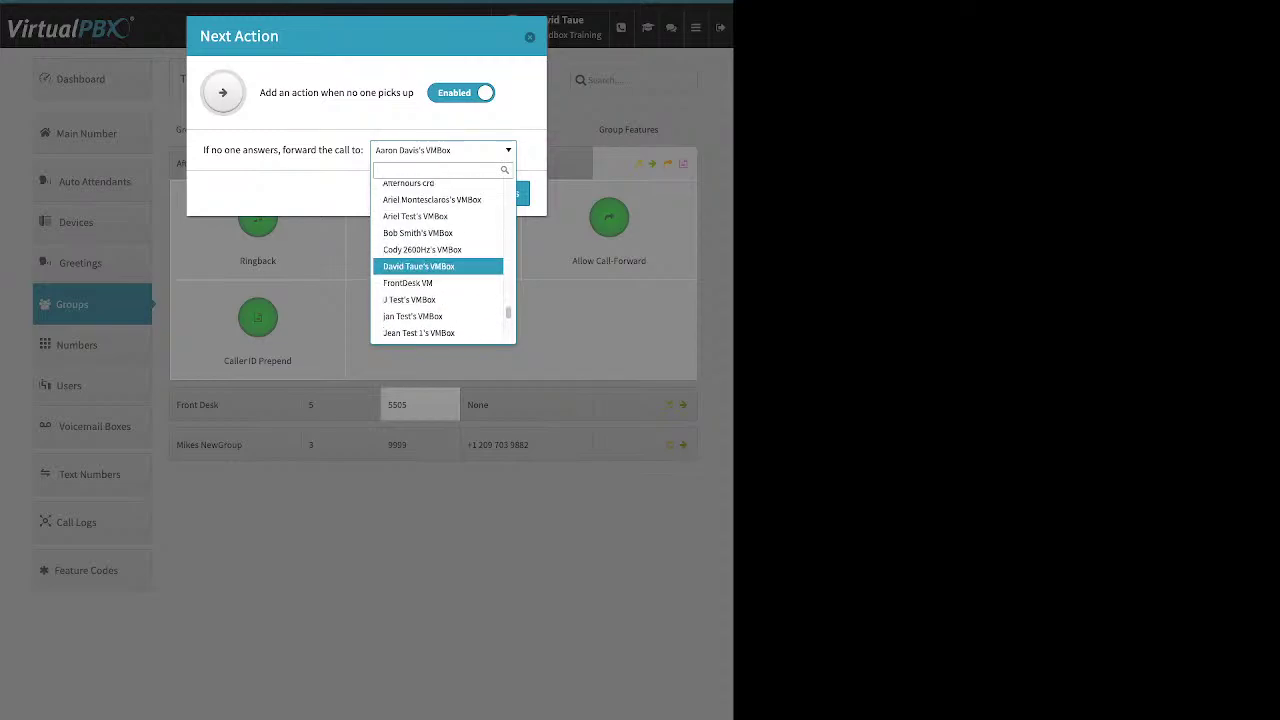
scroll(442, 262, up, 2)
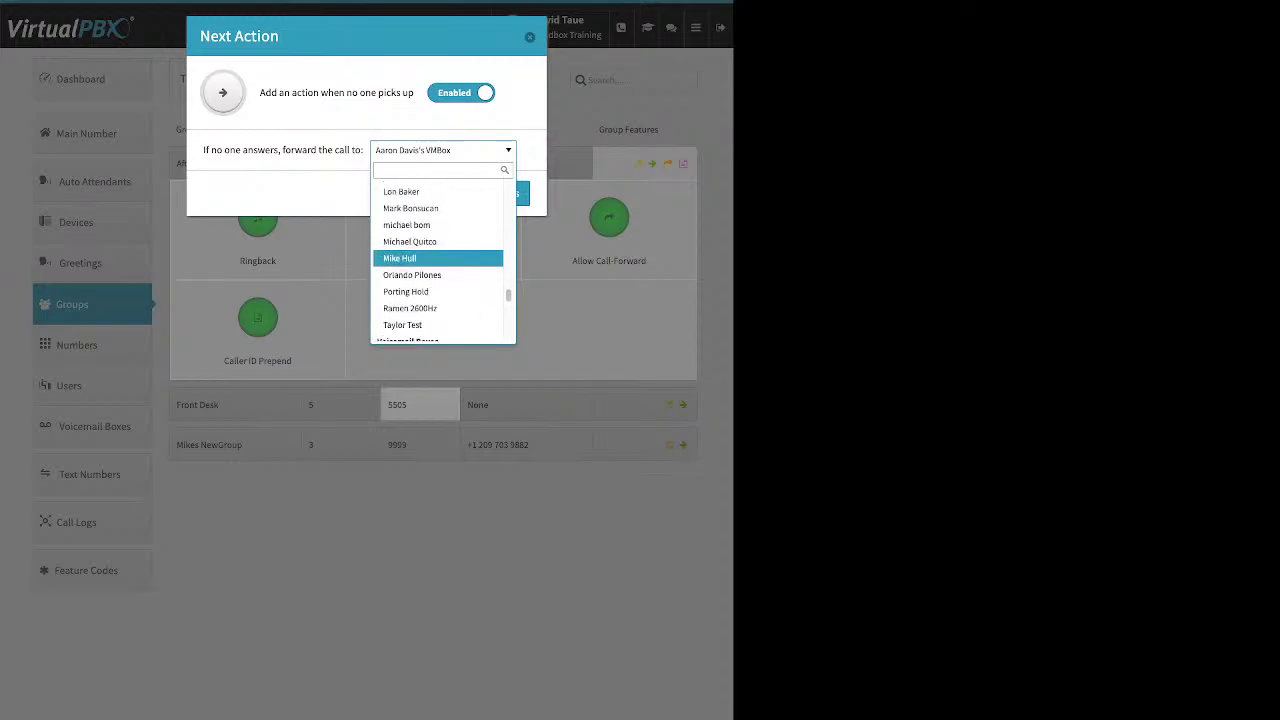
scroll(442, 265, up, 10)
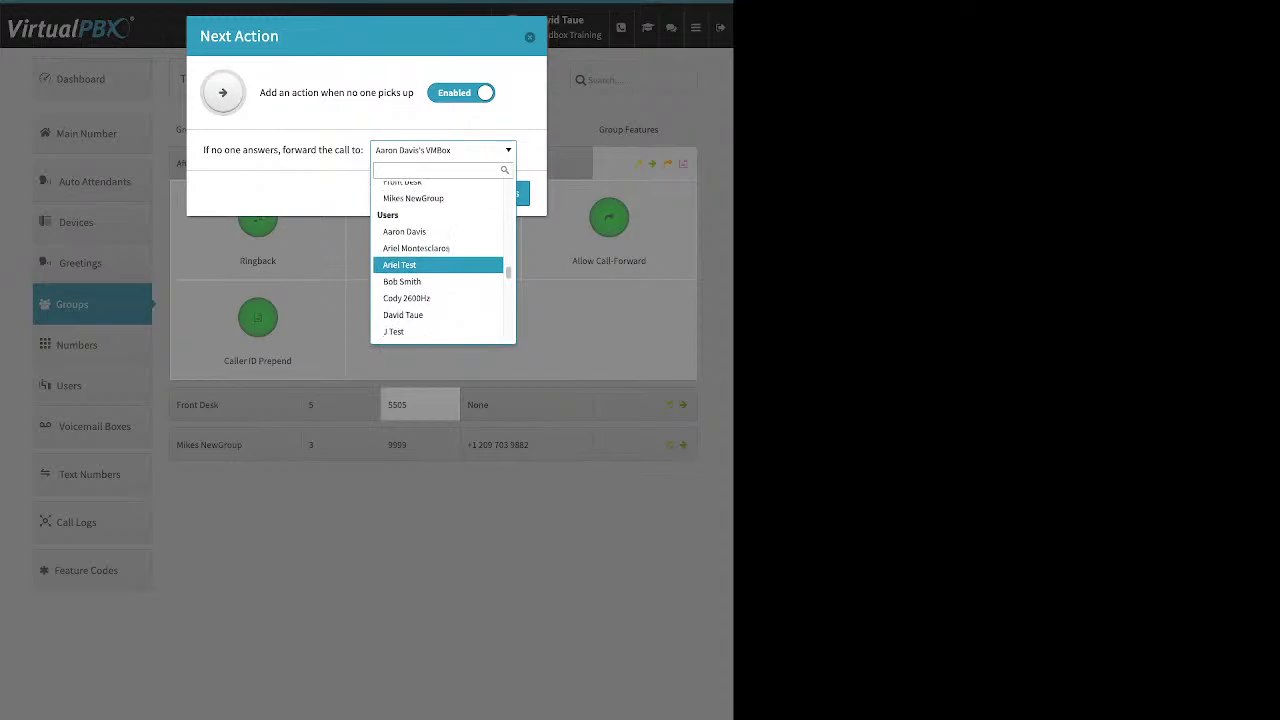
scroll(442, 265, up, 15)
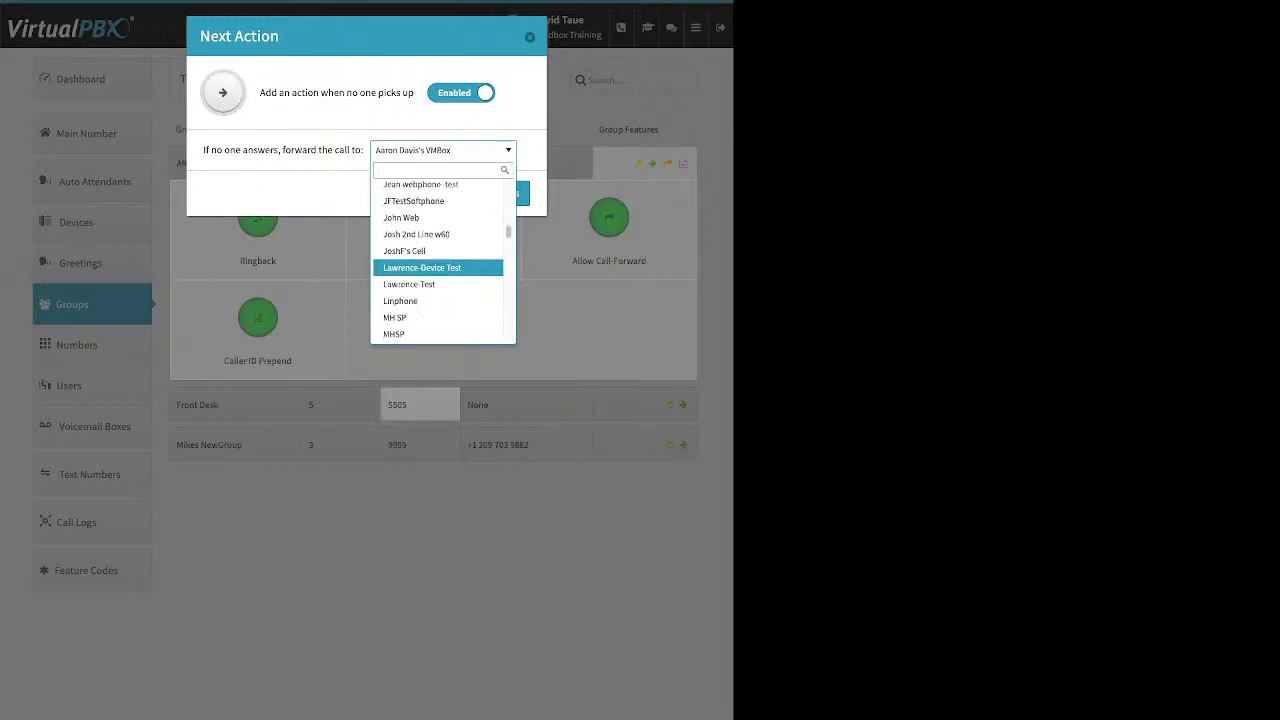
scroll(442, 265, up, 5)
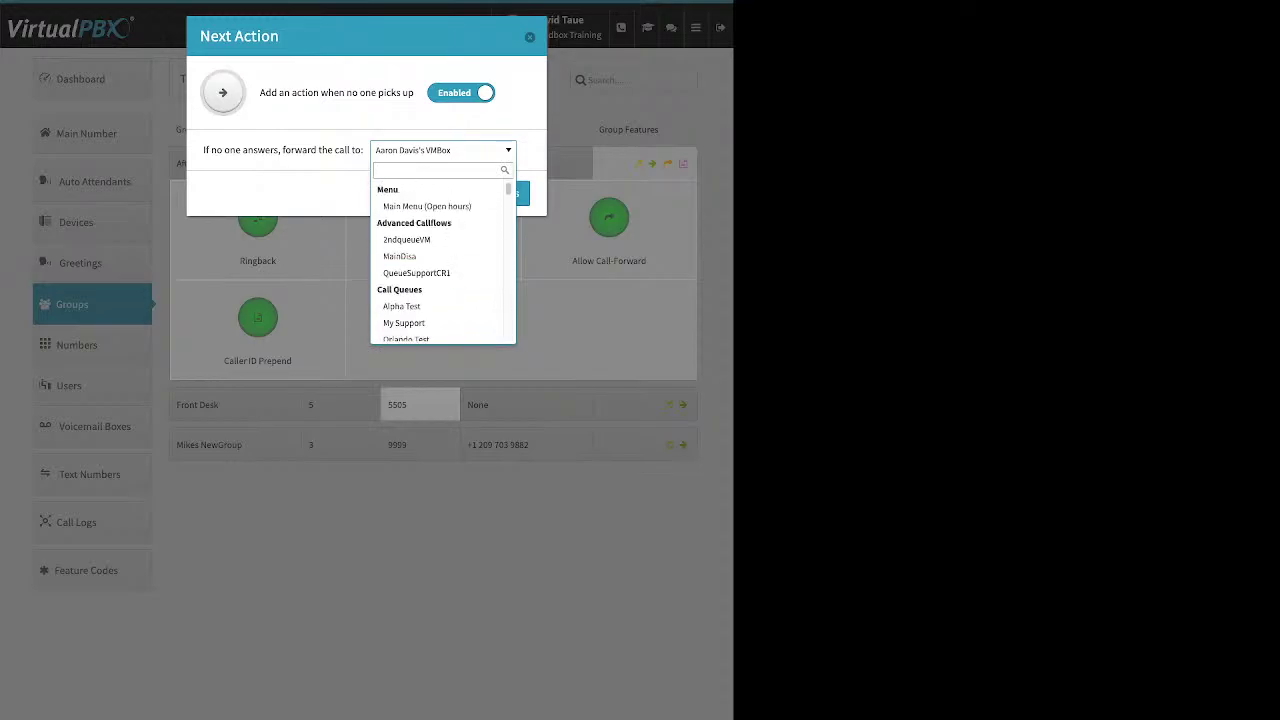
key(Escape)
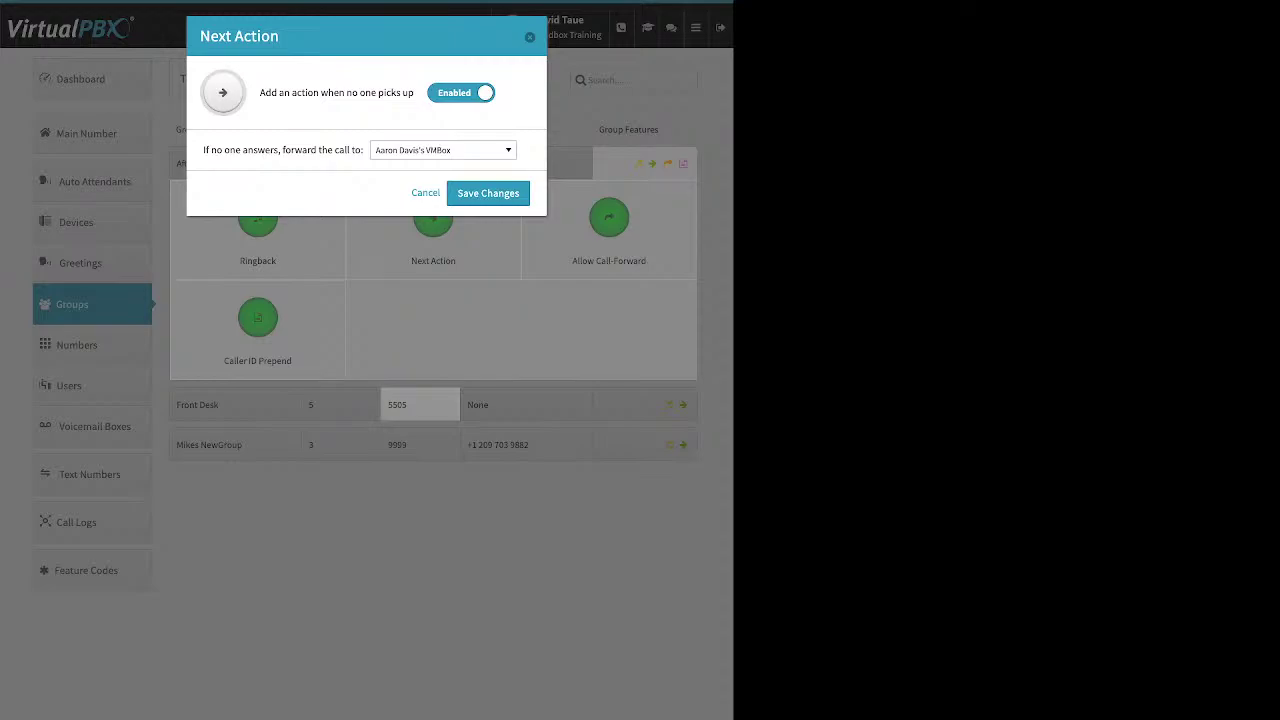
click(488, 193)
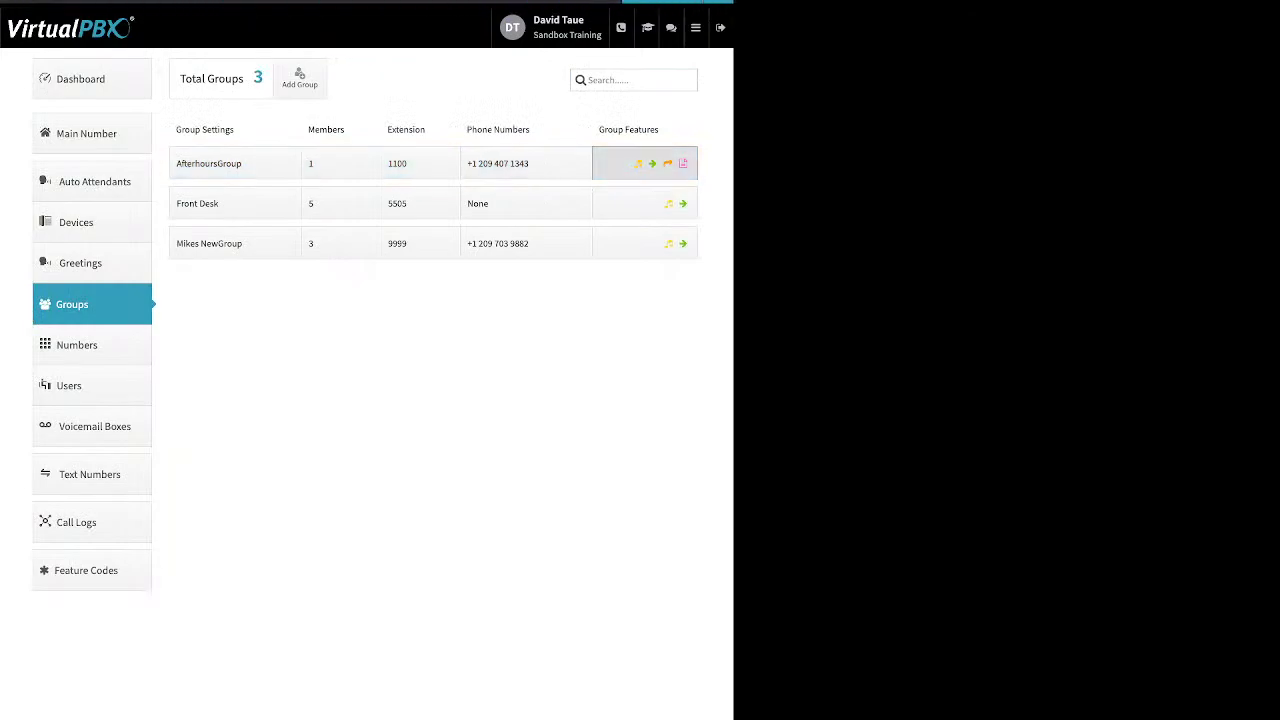
Examine the AfterhoursGroup's Allow Call-Forward setting and close it without changes
click(644, 163)
click(609, 230)
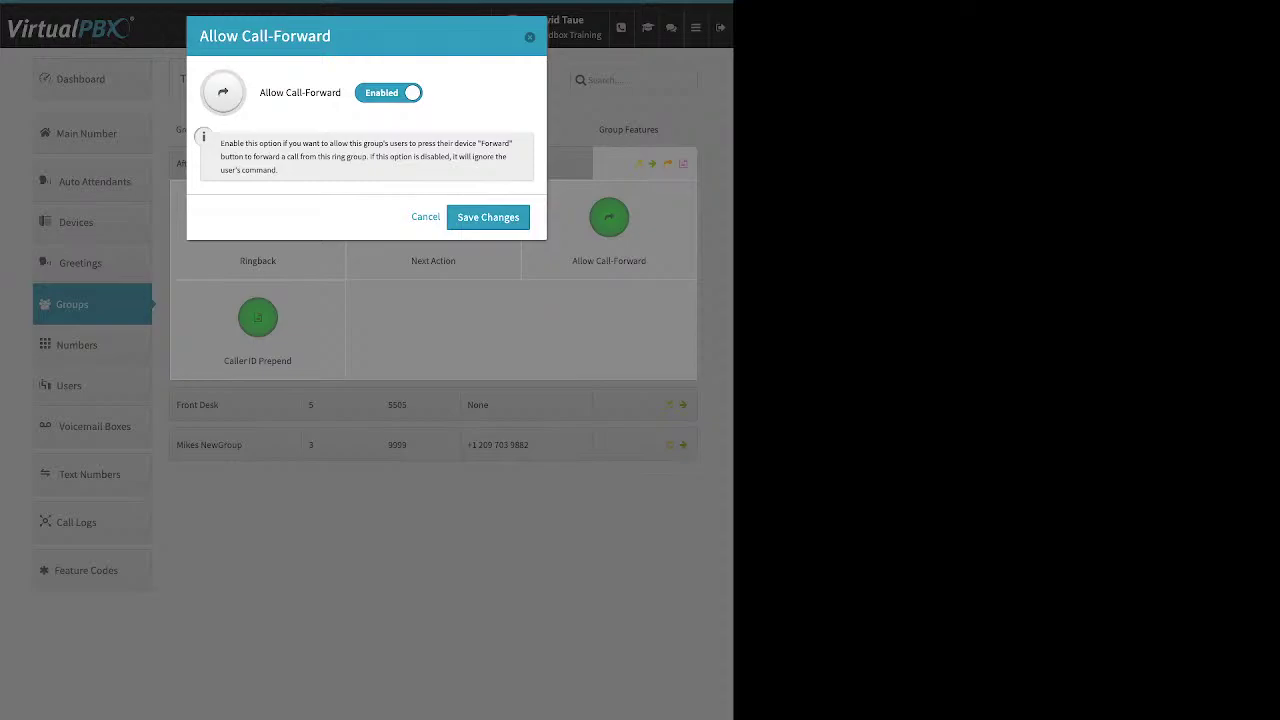
key(Escape)
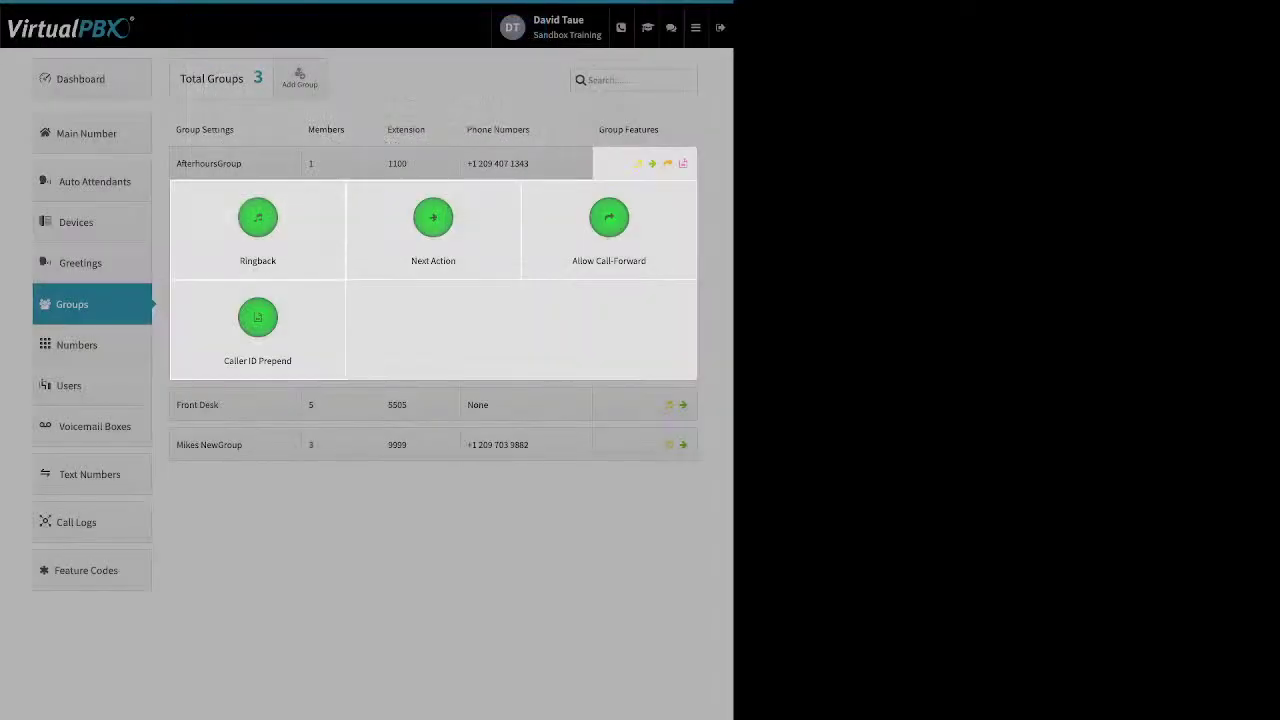
Examine the AfterhoursGroup's Caller ID Prepend name and number prefix settings, and close them without changing the prefixes
click(257, 320)
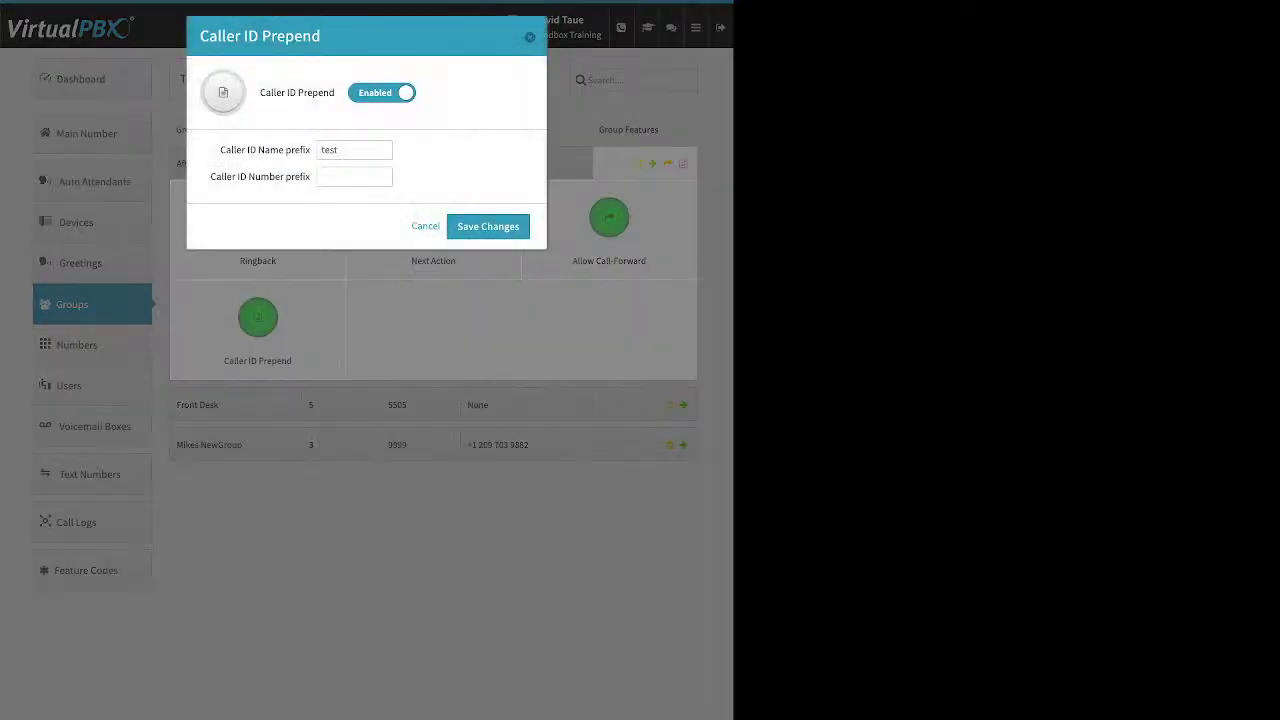
drag(304, 92, 324, 92)
click(308, 93)
drag(220, 150, 311, 150)
drag(211, 176, 310, 176)
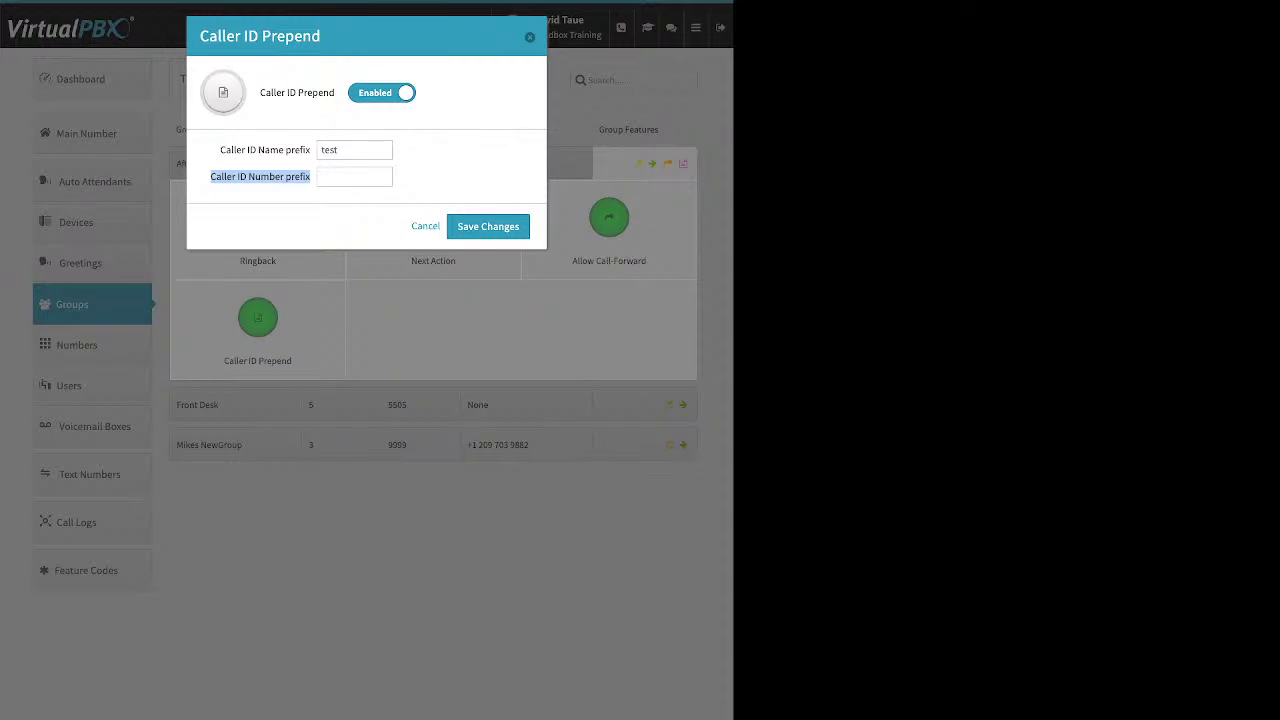
key(Return)
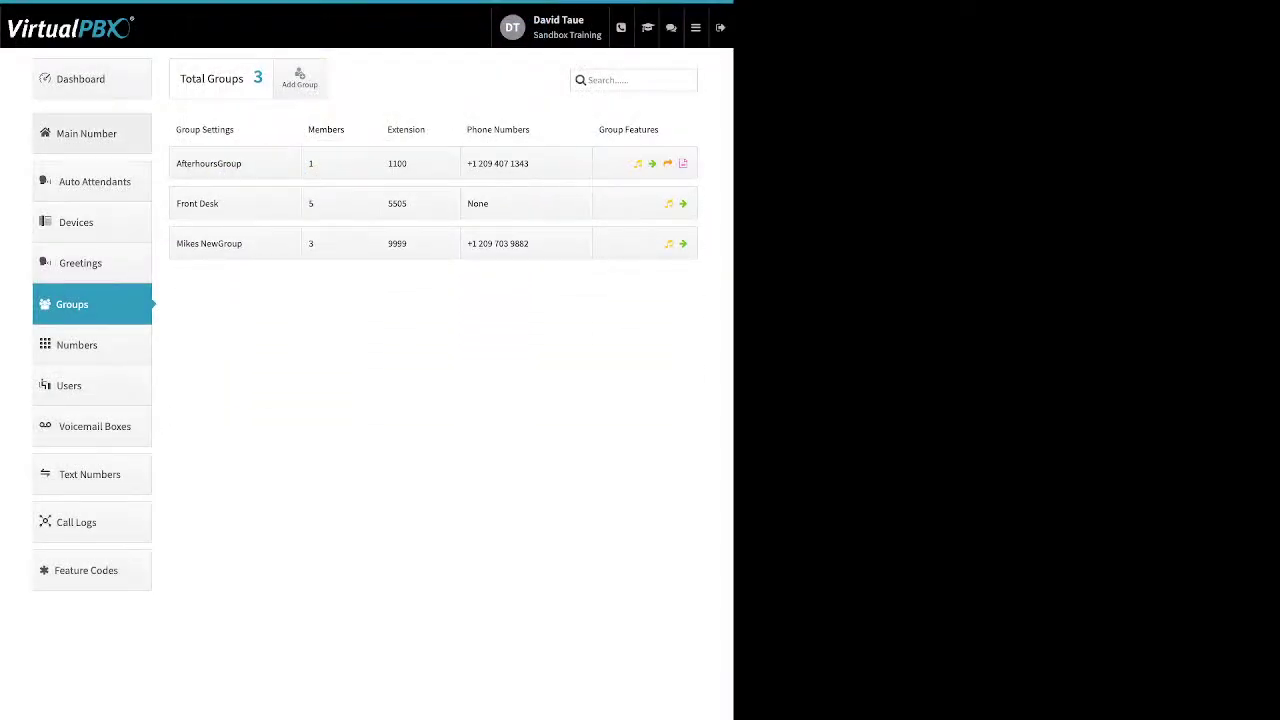
Add the second listed spare number to the Main Company Numbers in the Main Number settings
click(92, 133)
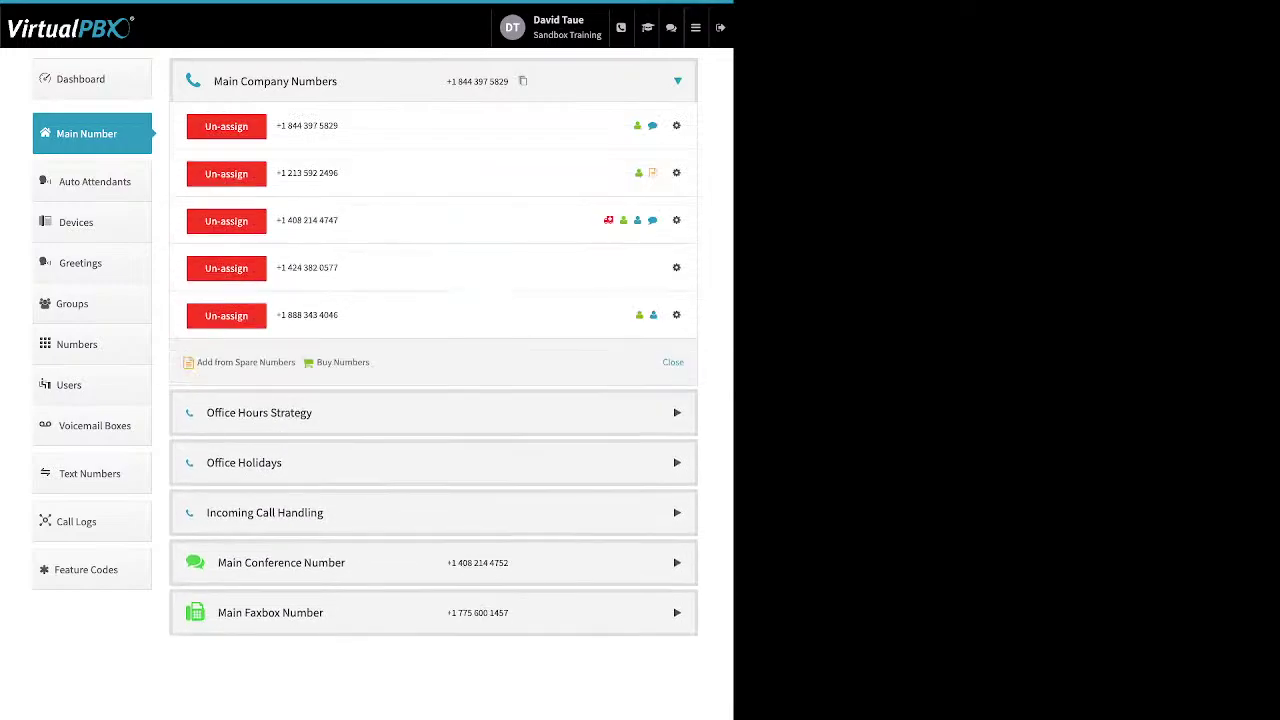
drag(370, 362, 202, 362)
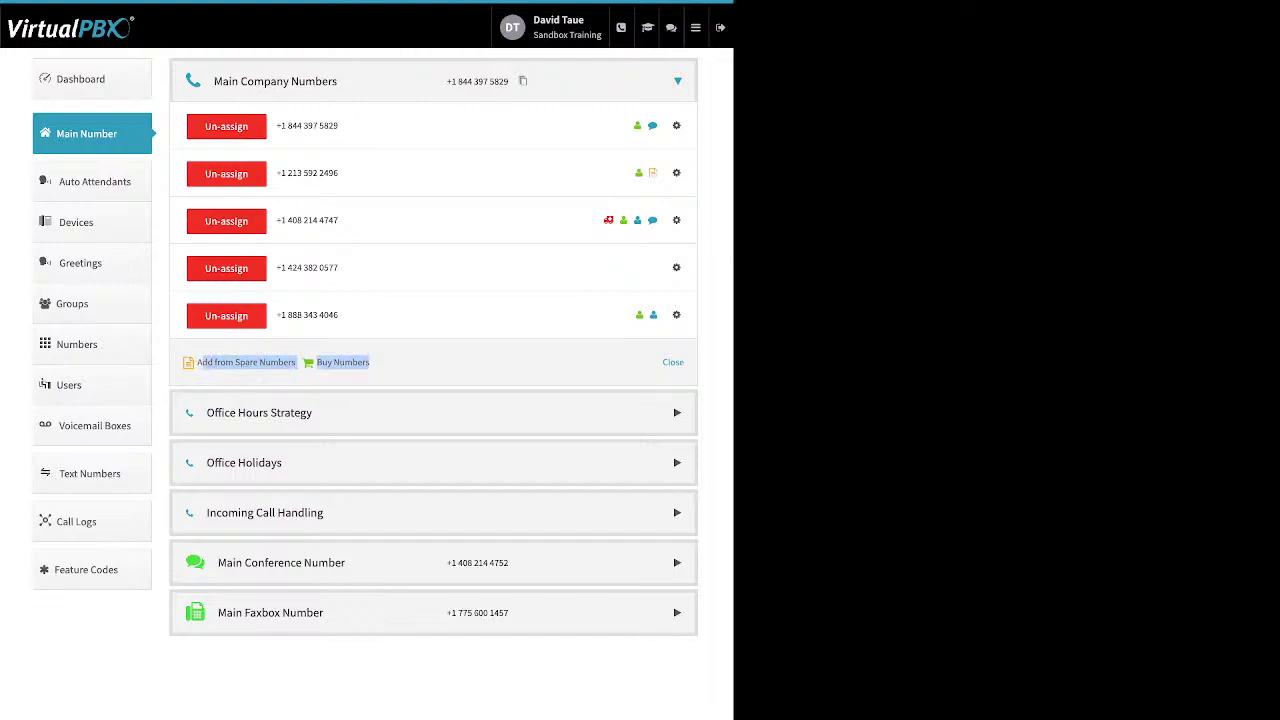
click(246, 362)
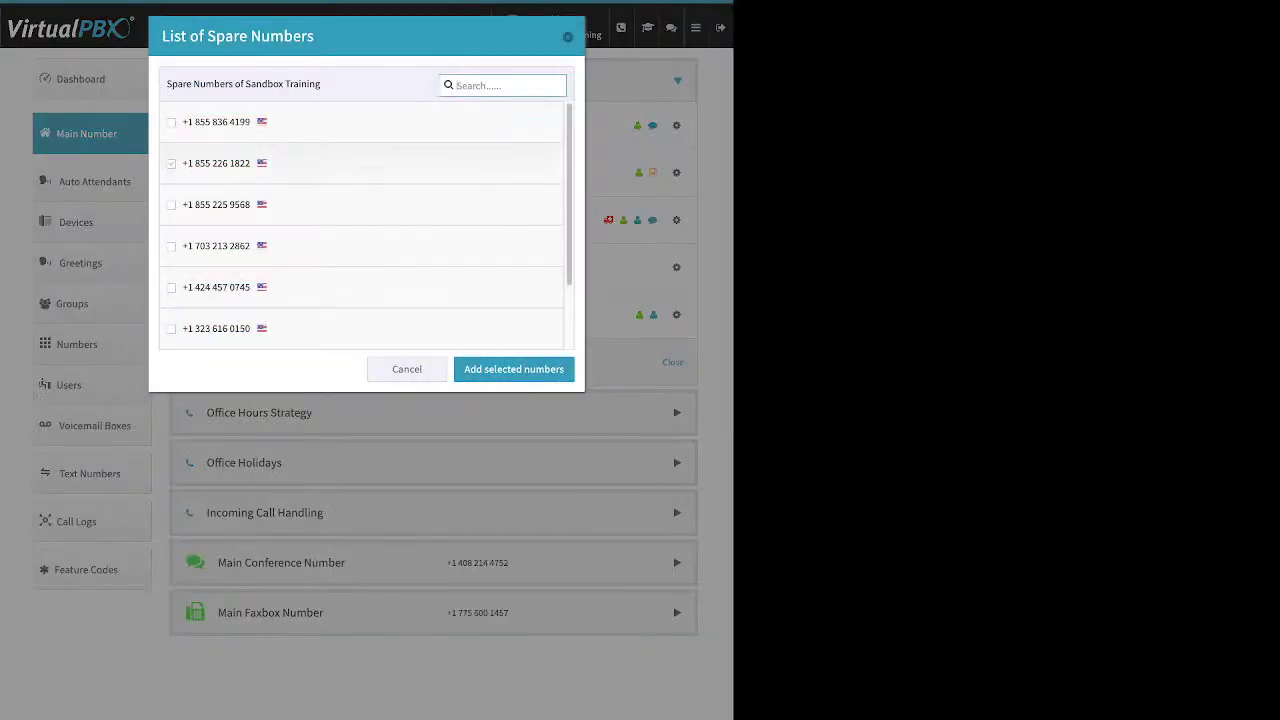
click(171, 163)
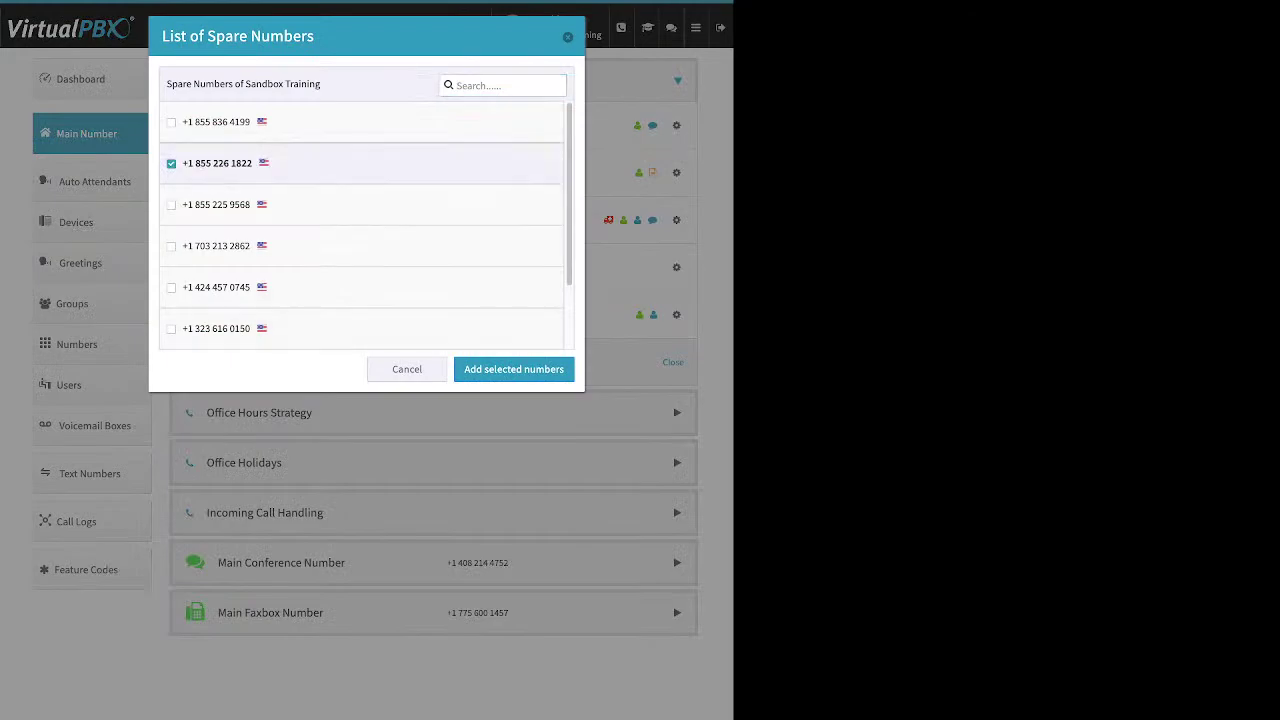
click(513, 369)
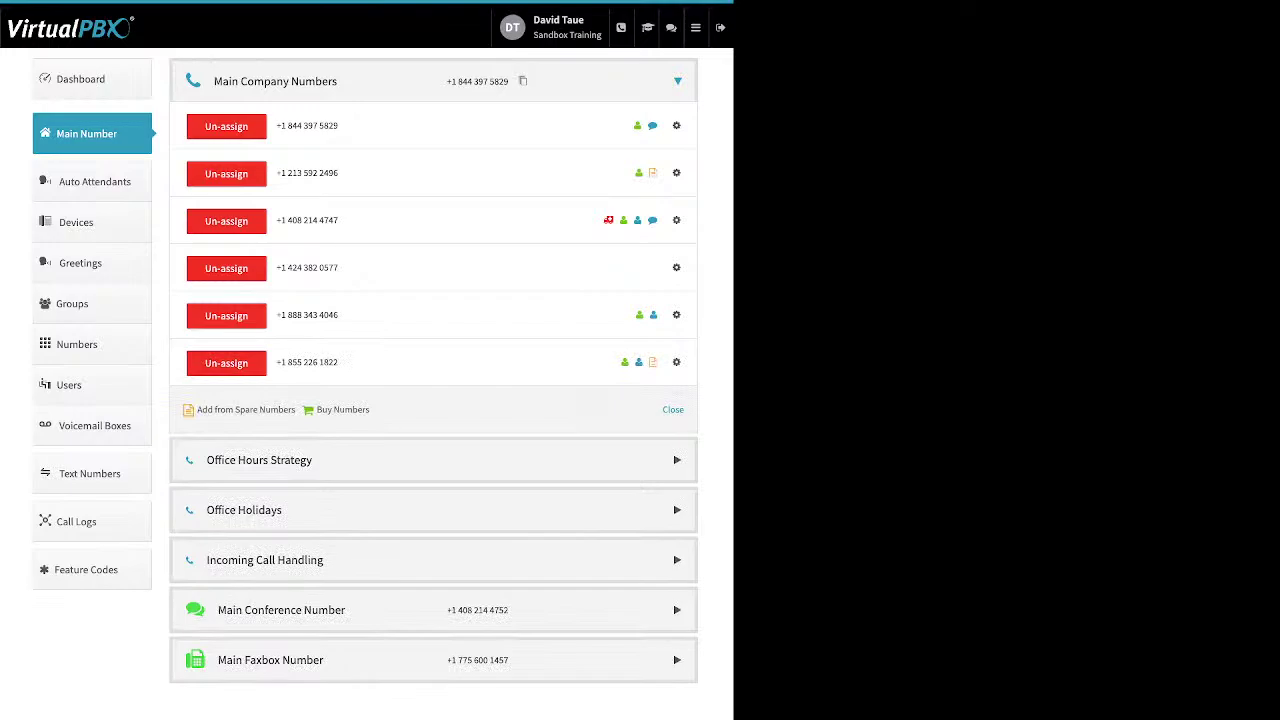
click(342, 409)
Examine the fourth main company number's Caller ID name options, try Inbound Caller ID Name switched on, and close without saving
click(676, 267)
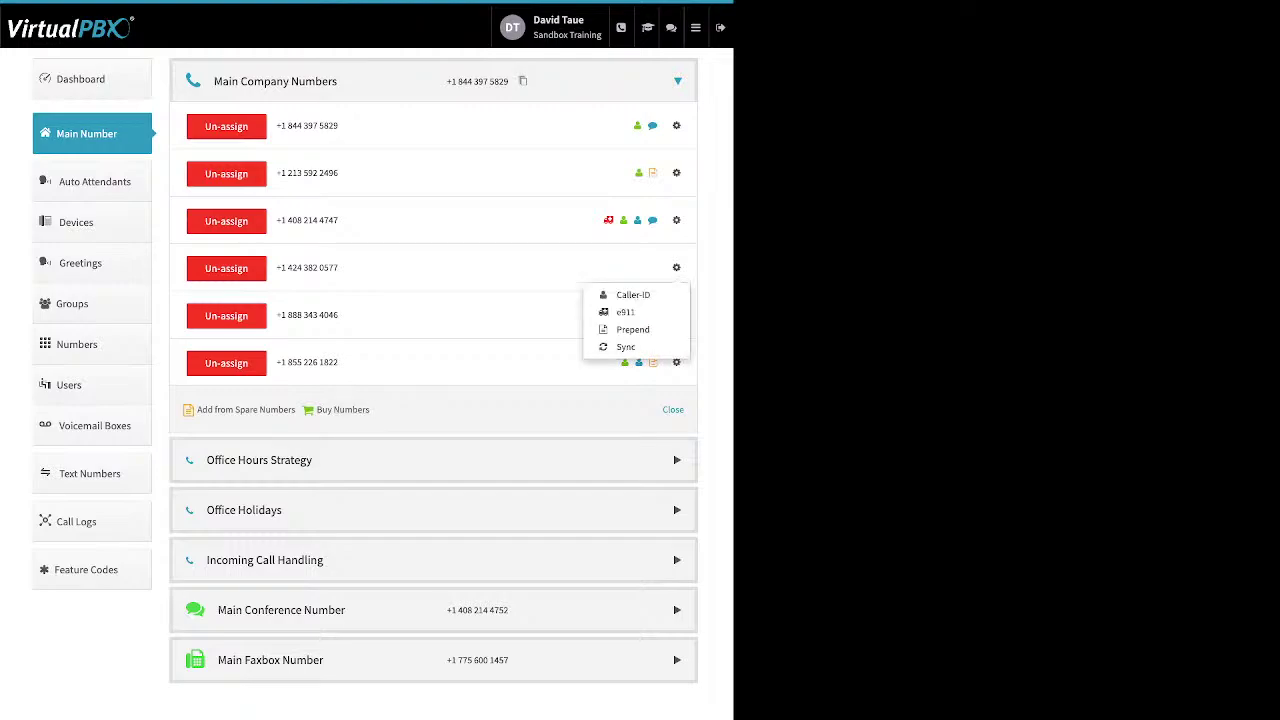
click(632, 294)
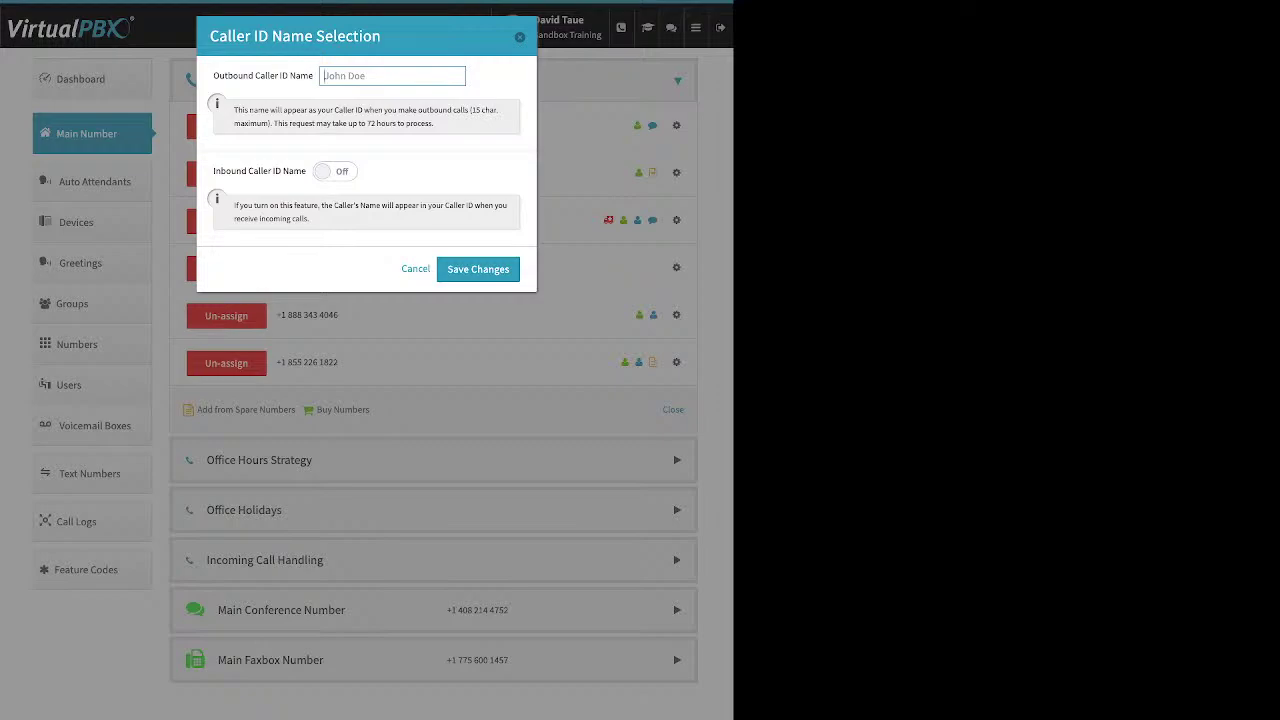
drag(213, 75, 302, 75)
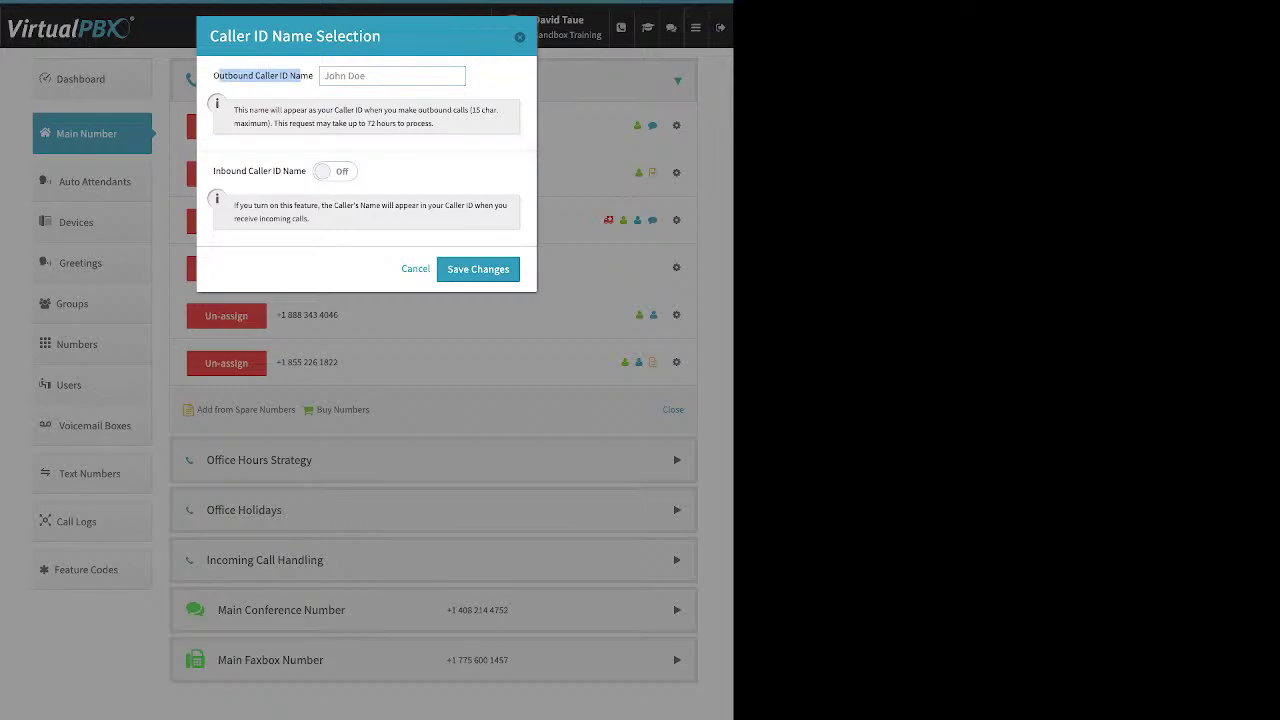
drag(219, 171, 306, 171)
click(335, 171)
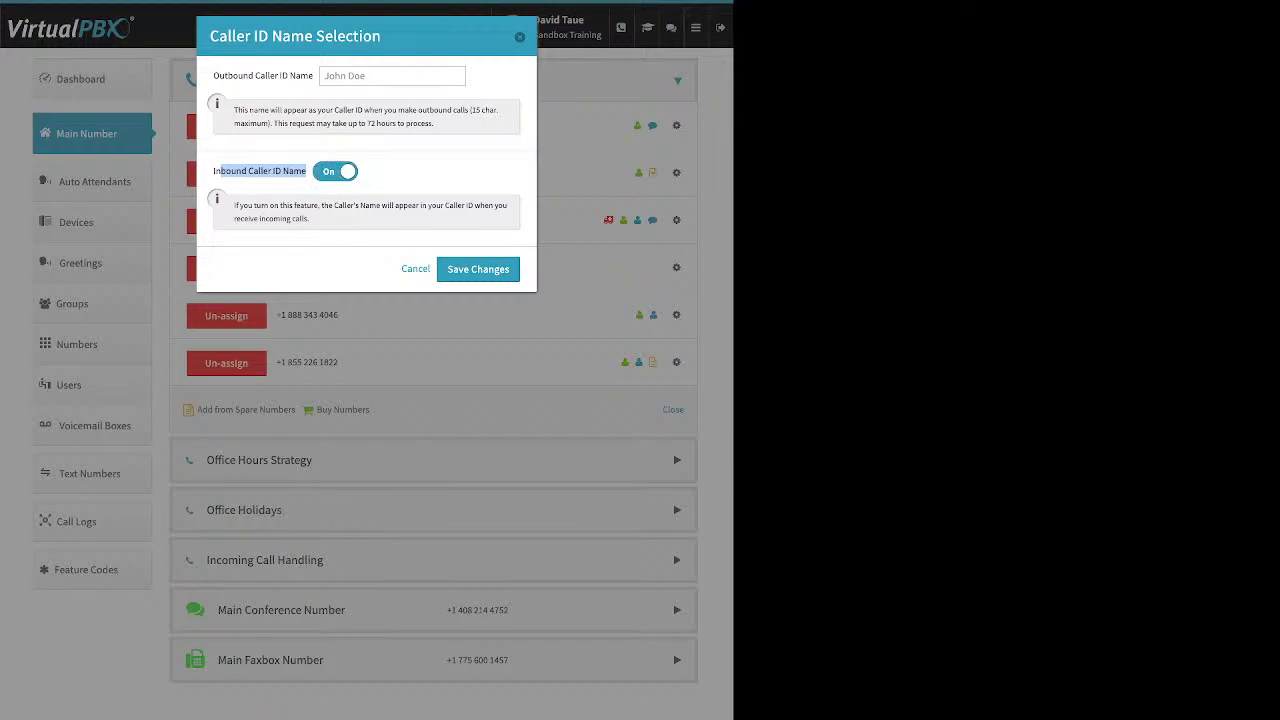
key(Escape)
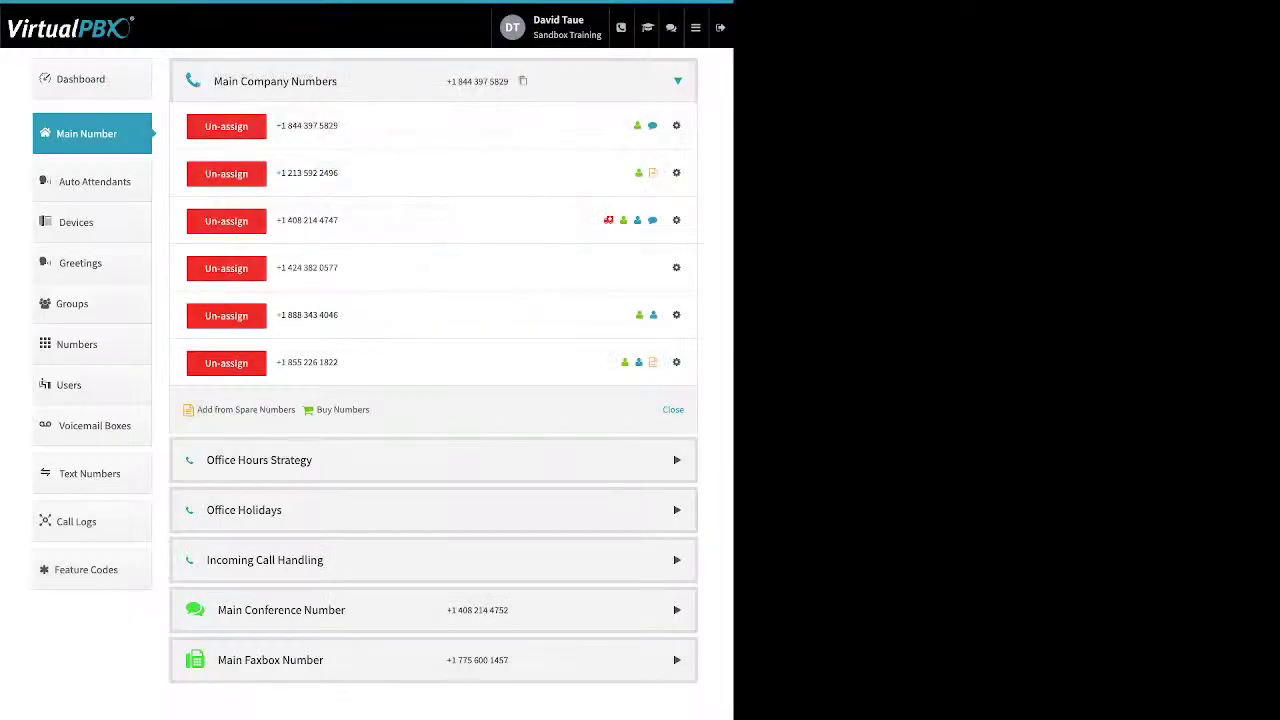
Examine the fourth main company number's e911 location form and its number prepend setup, closing both without changes
click(676, 267)
click(630, 310)
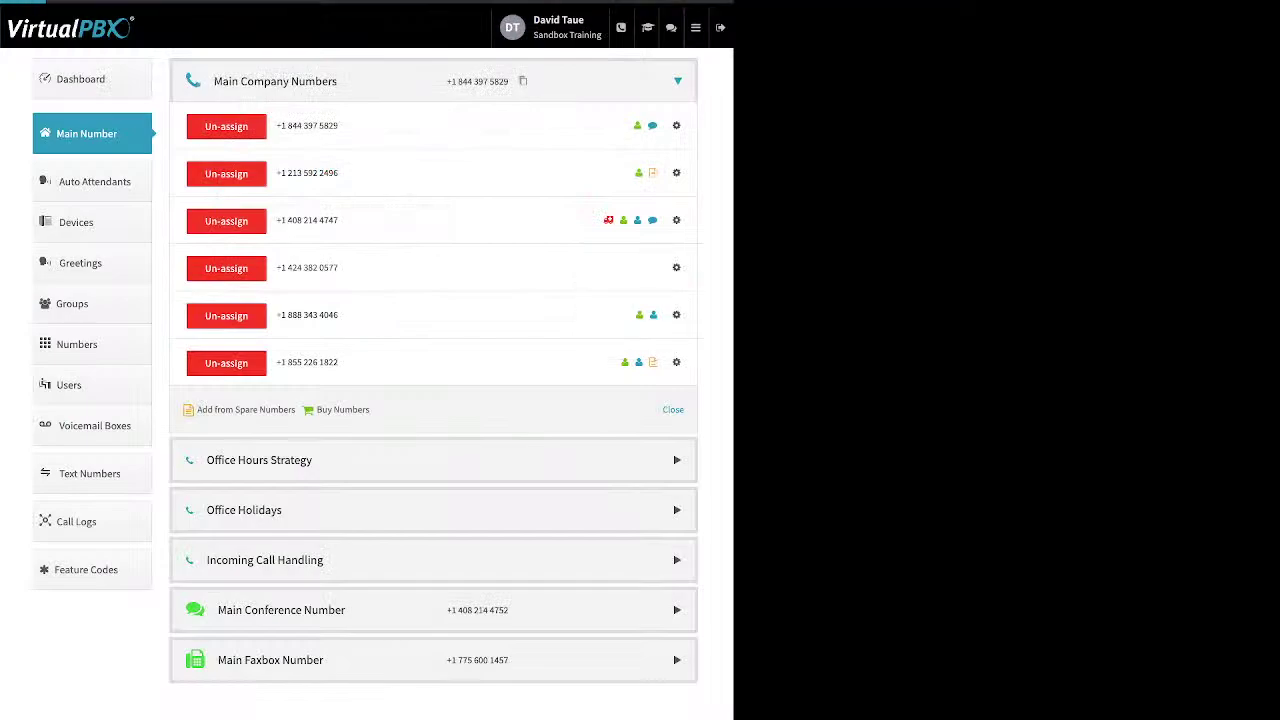
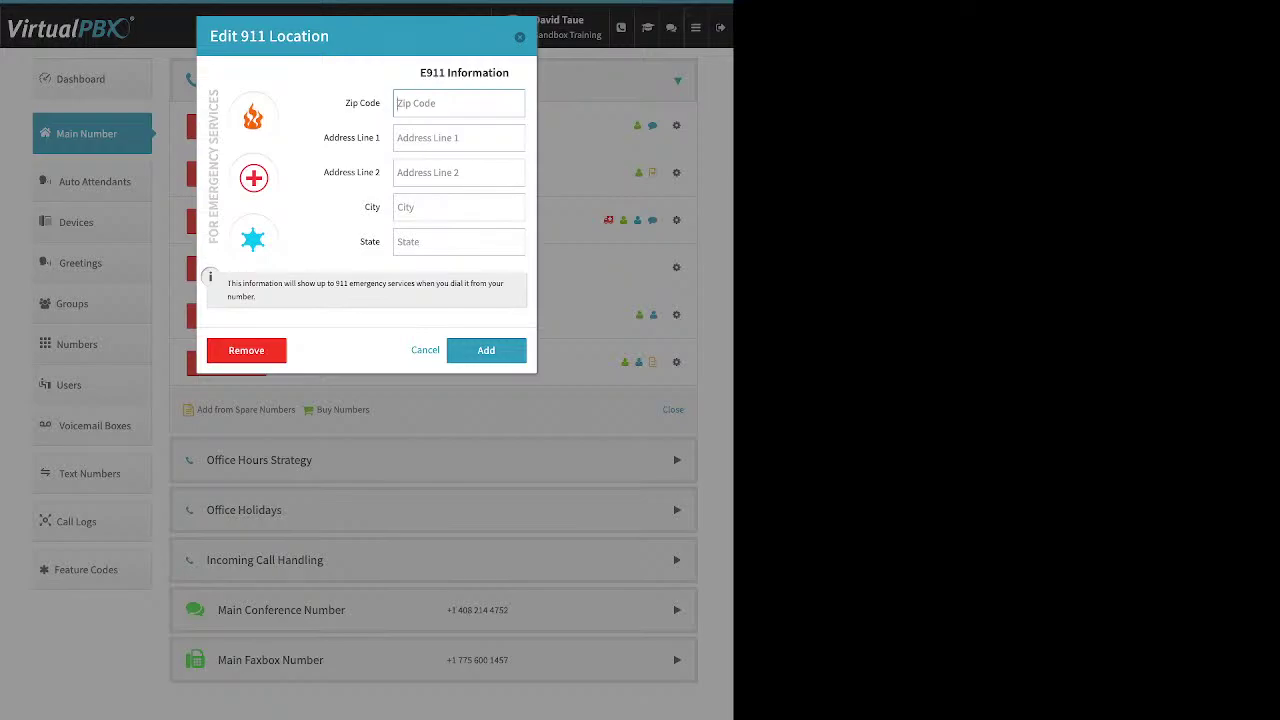
key(Escape)
click(676, 267)
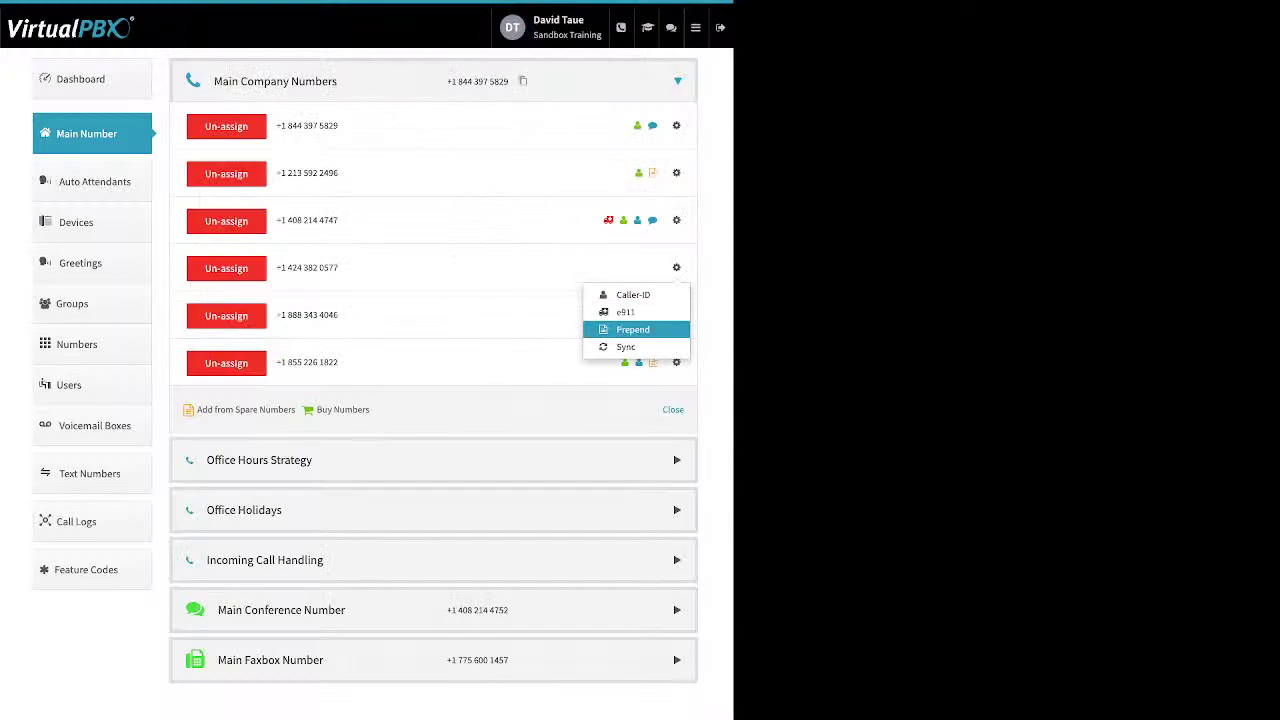
click(633, 329)
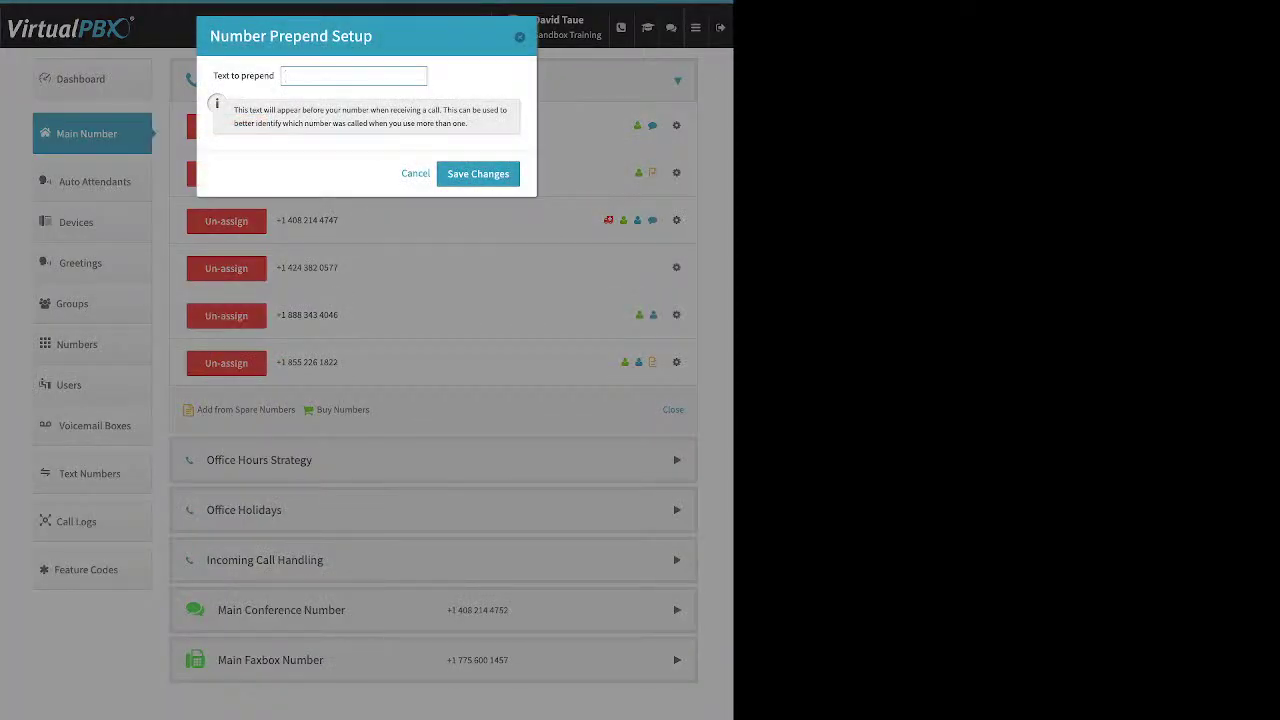
key(Escape)
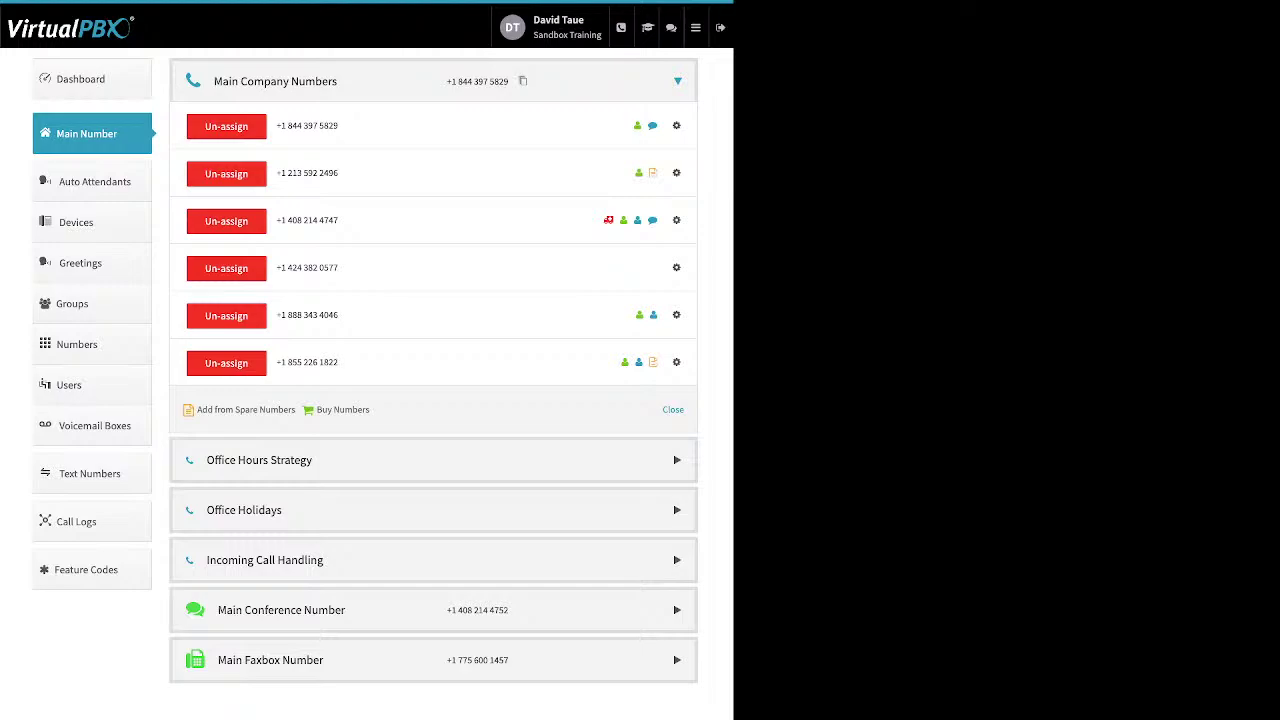
Un-assign the fourth number from the Main Company Numbers
click(243, 268)
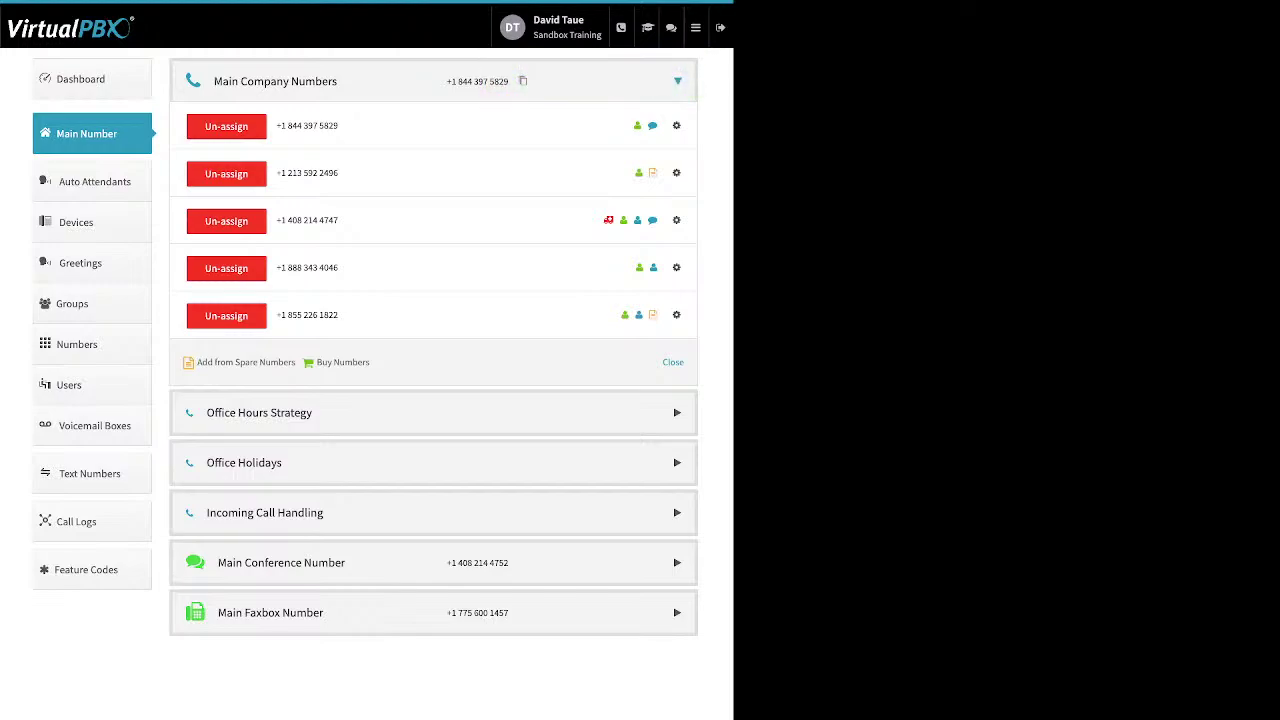
Examine the Office Hours Strategy choices, 24 hours Open Office and Custom Office Hours, including the selectable opening times for Monday
click(259, 412)
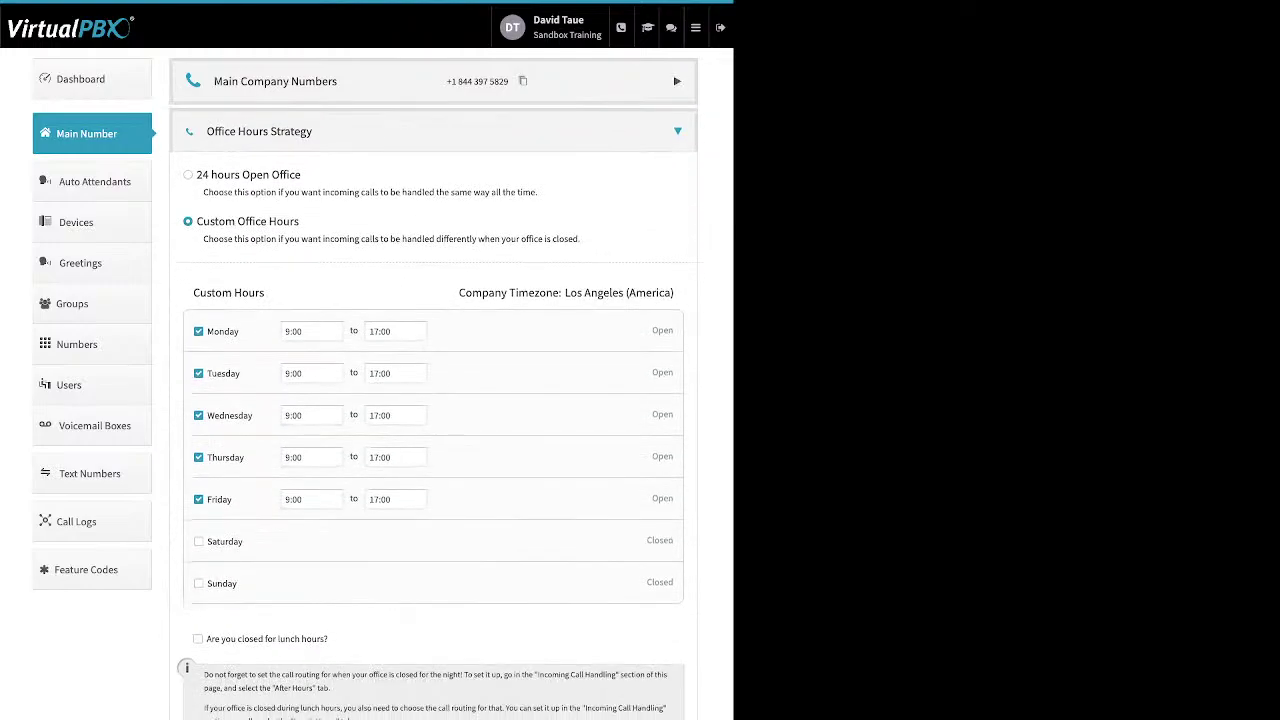
drag(301, 175, 224, 175)
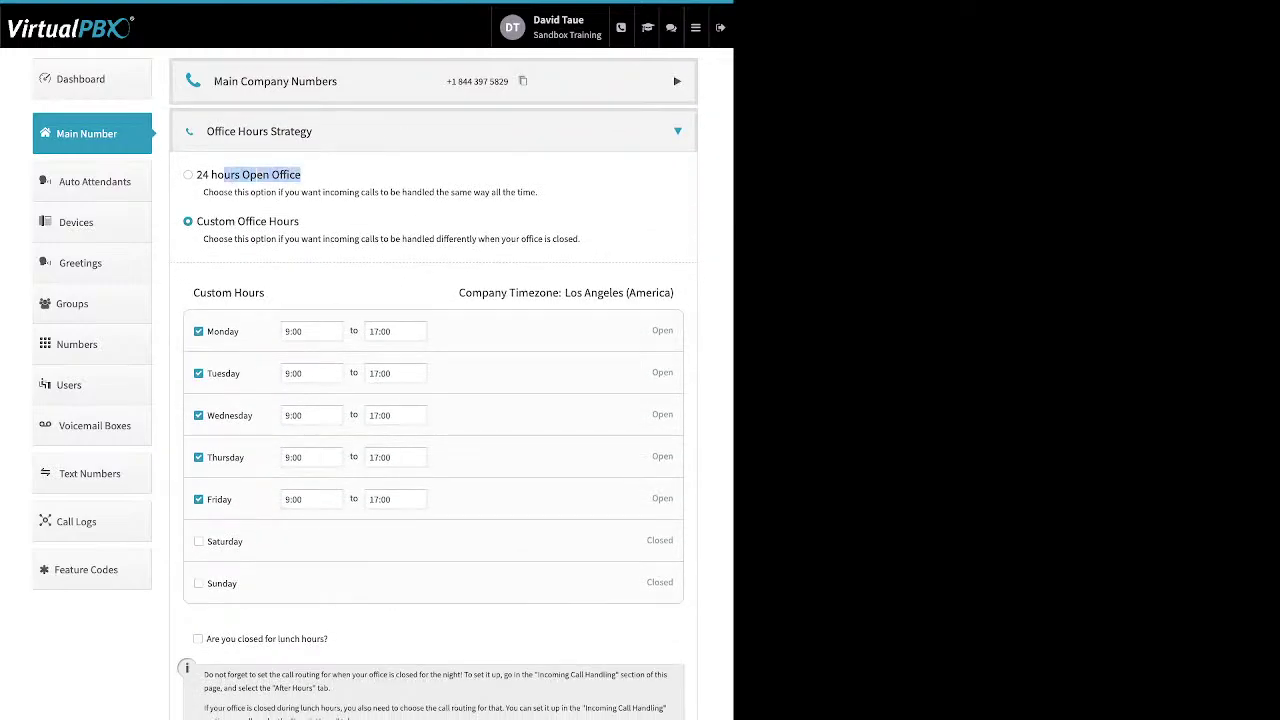
drag(300, 221, 210, 221)
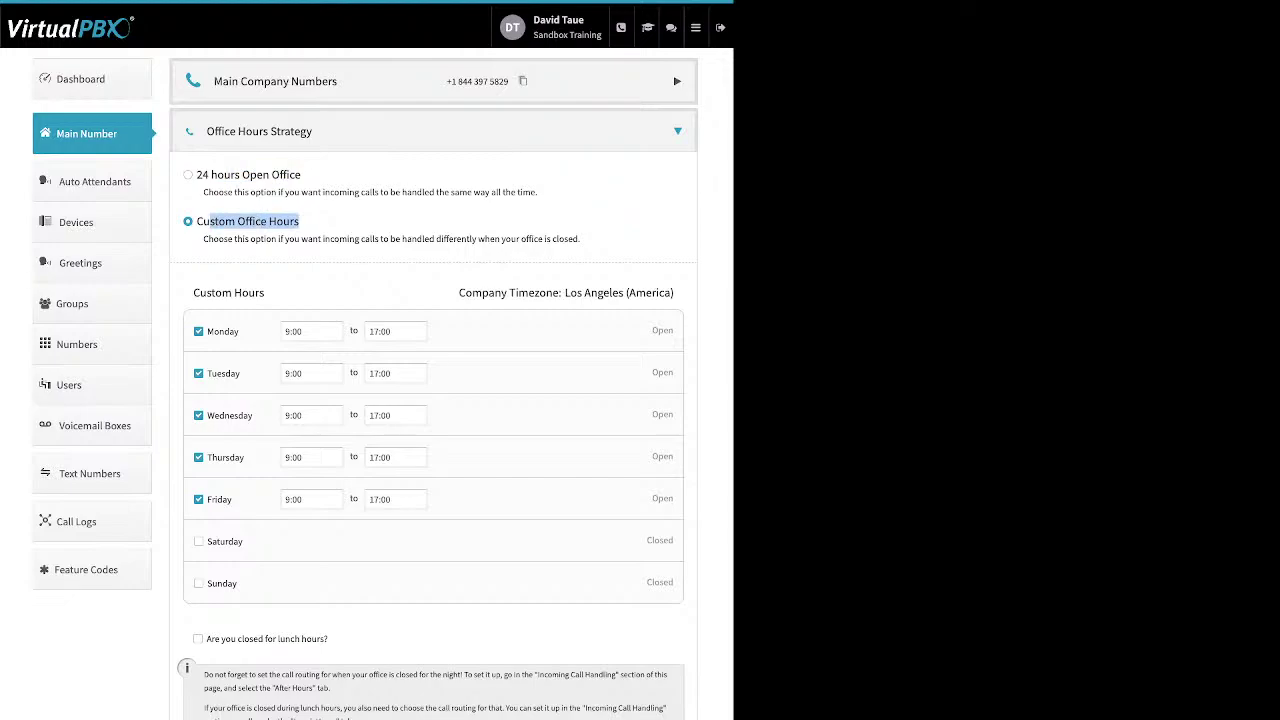
drag(240, 331, 207, 331)
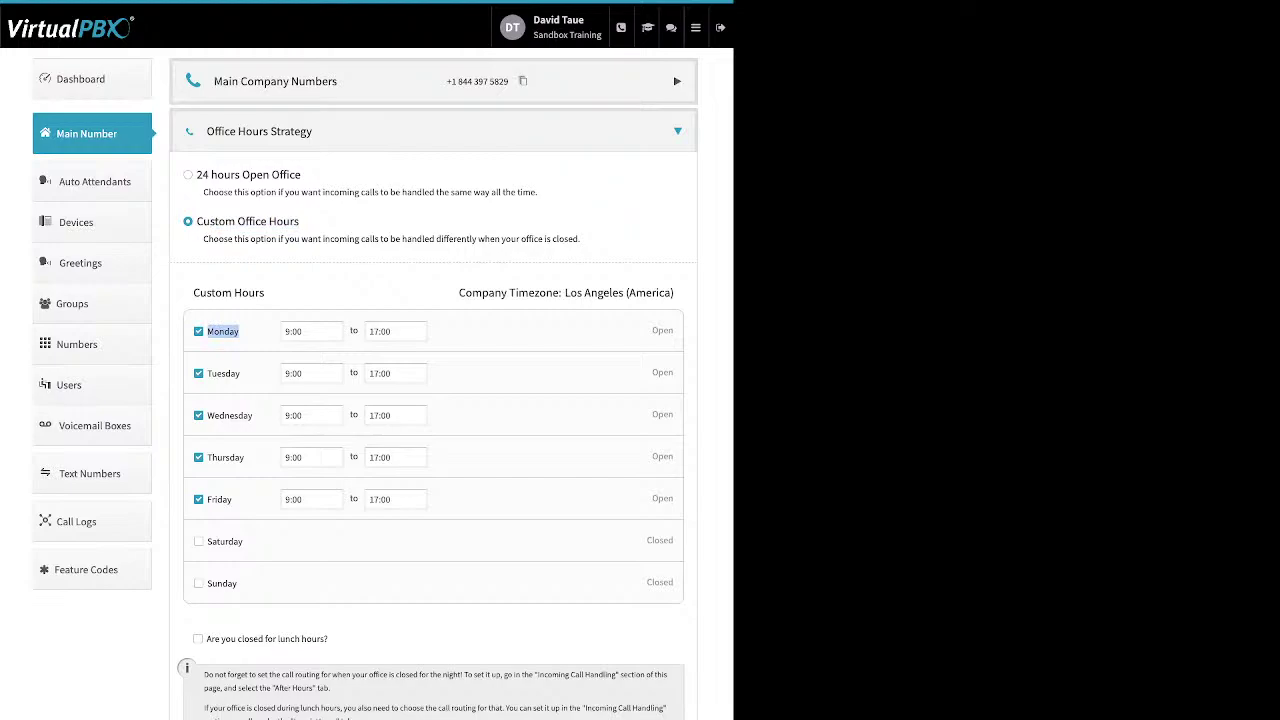
click(302, 331)
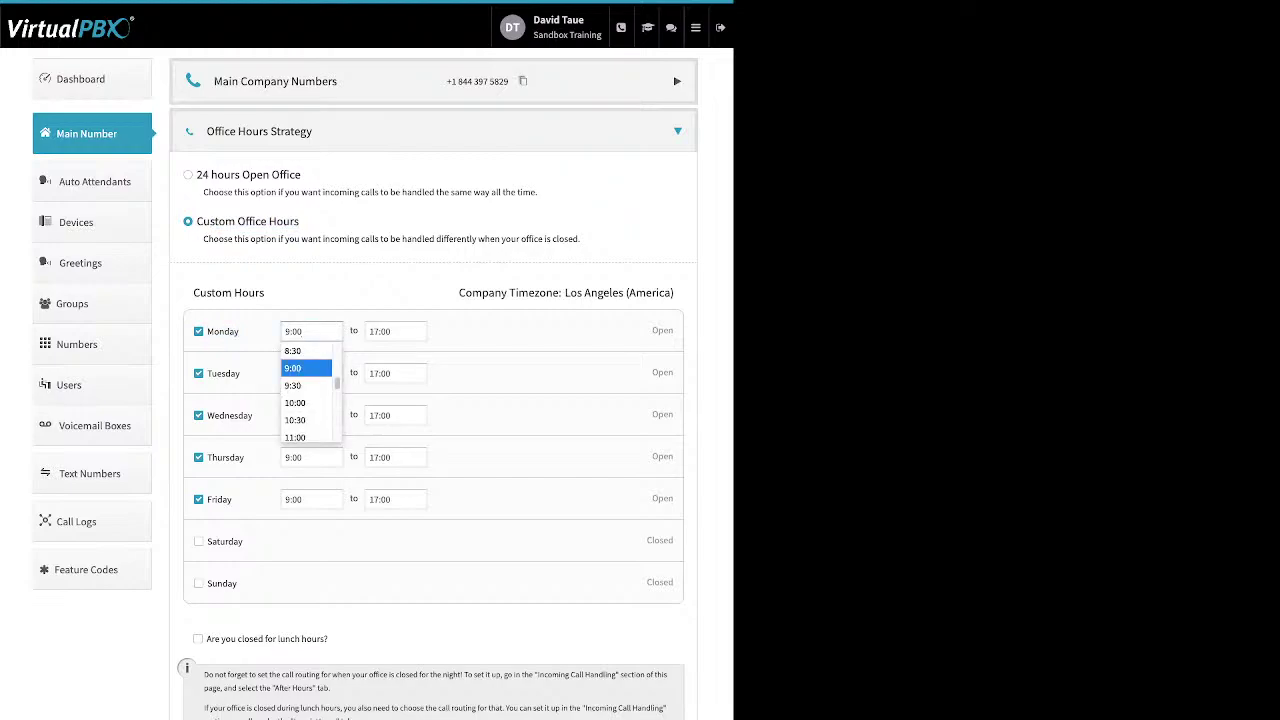
key(Escape)
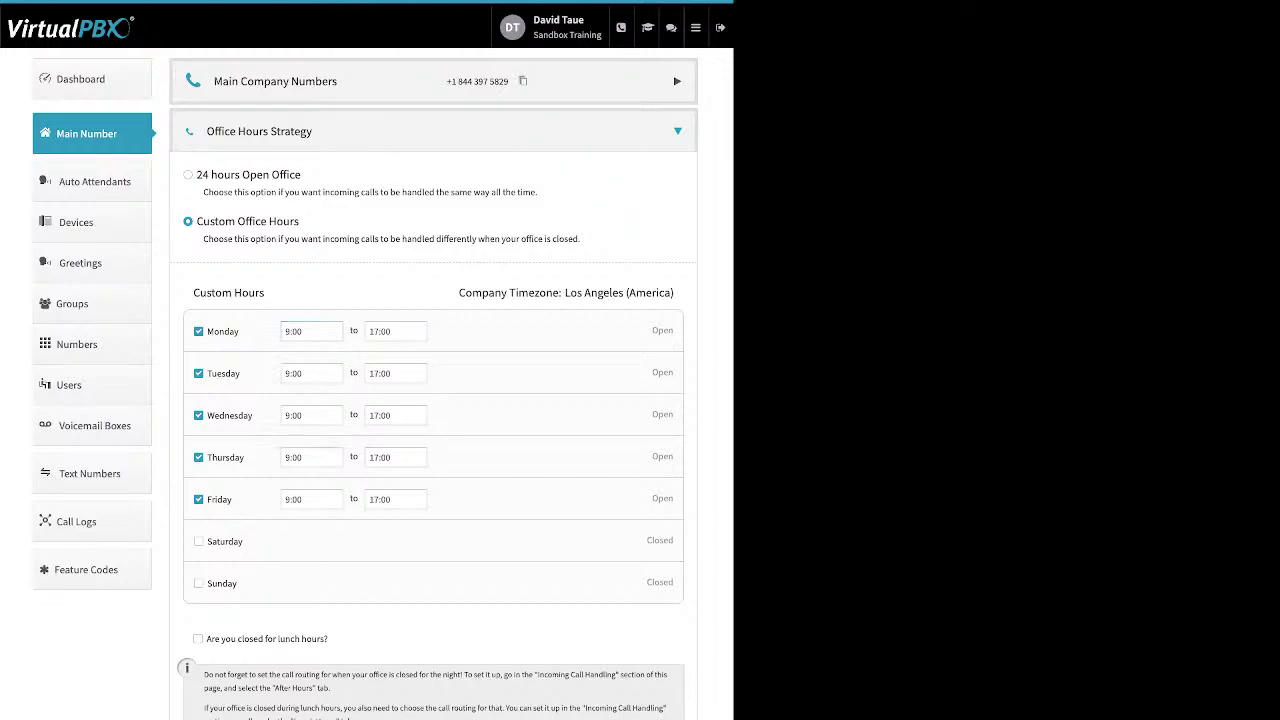
Try the lunch hours closure option in the custom office hours, switch it back off, and close the Office Hours Strategy section
triple_click(267, 638)
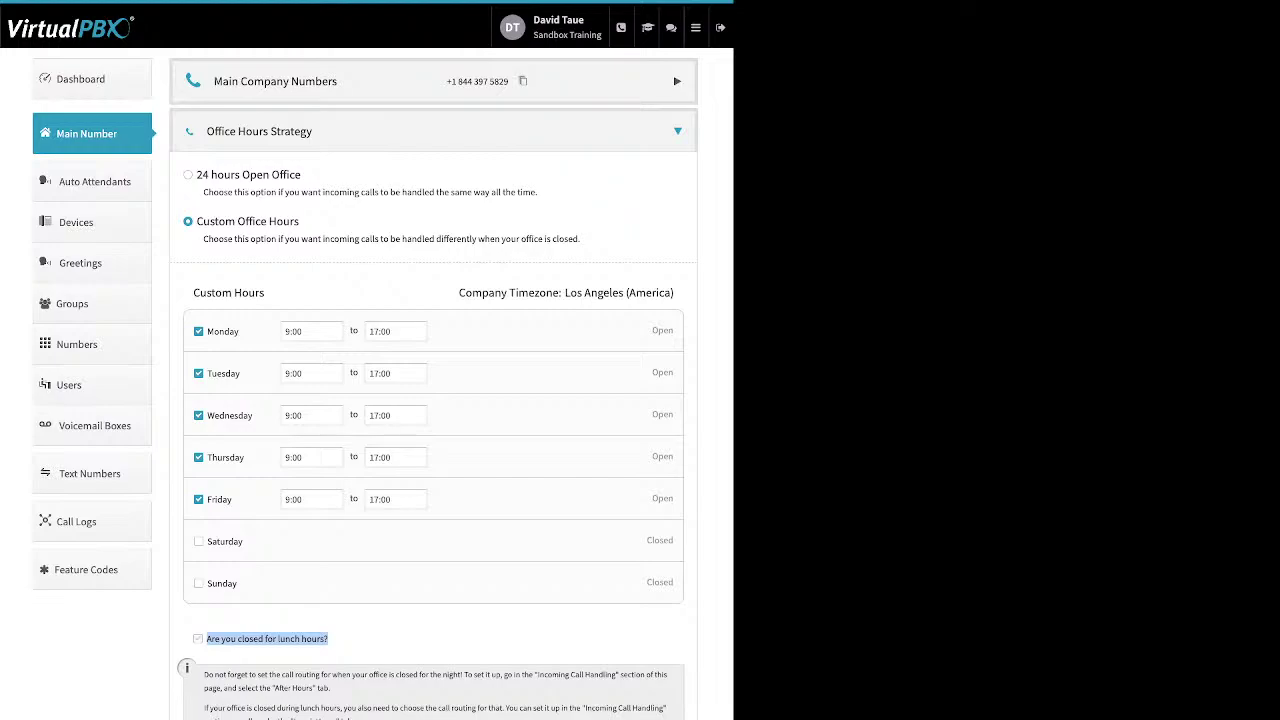
click(198, 638)
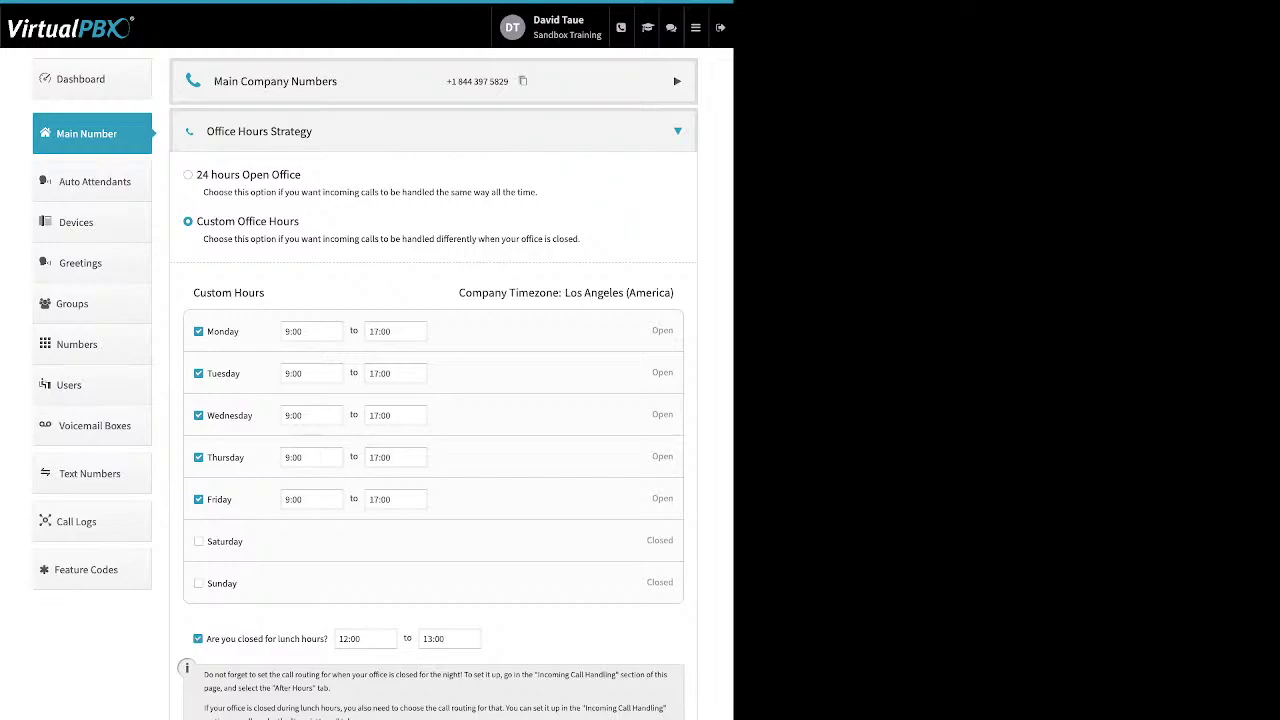
click(198, 638)
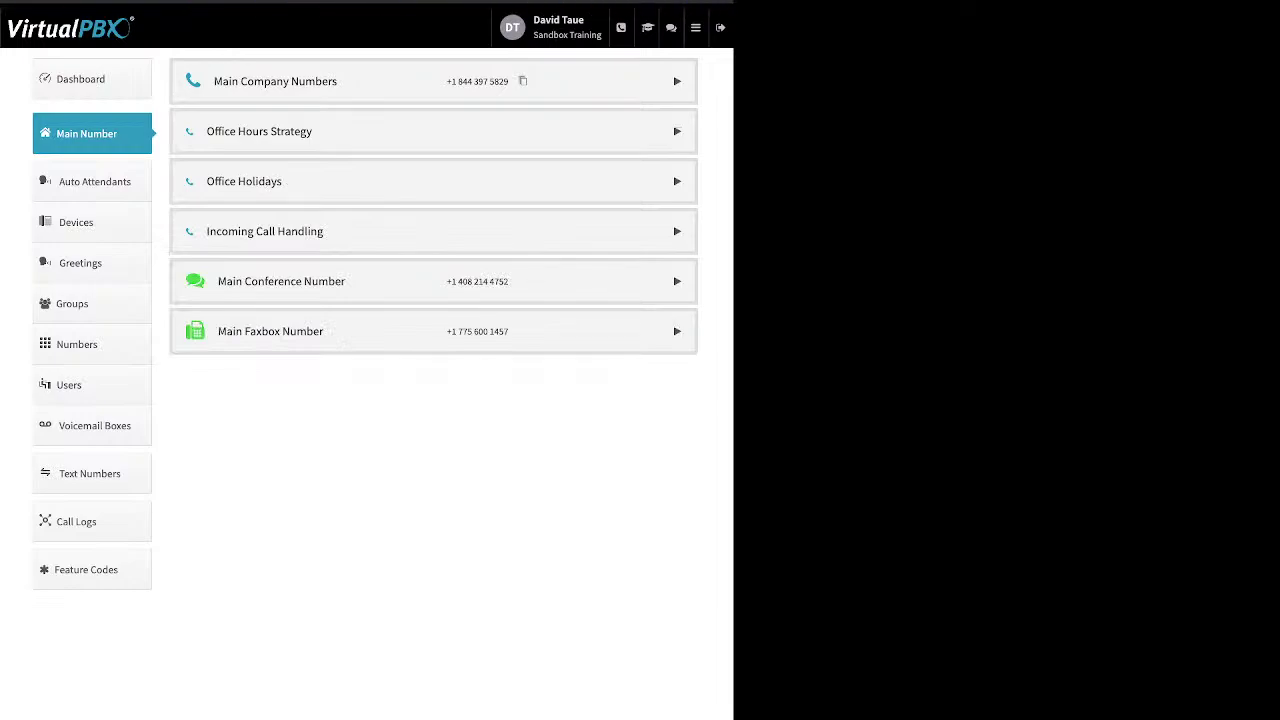
Examine the Office Holidays settings, including the holiday closure option and the Thanksgiving, New Year's Day and Christmas Holiday entries, and close the section
click(244, 181)
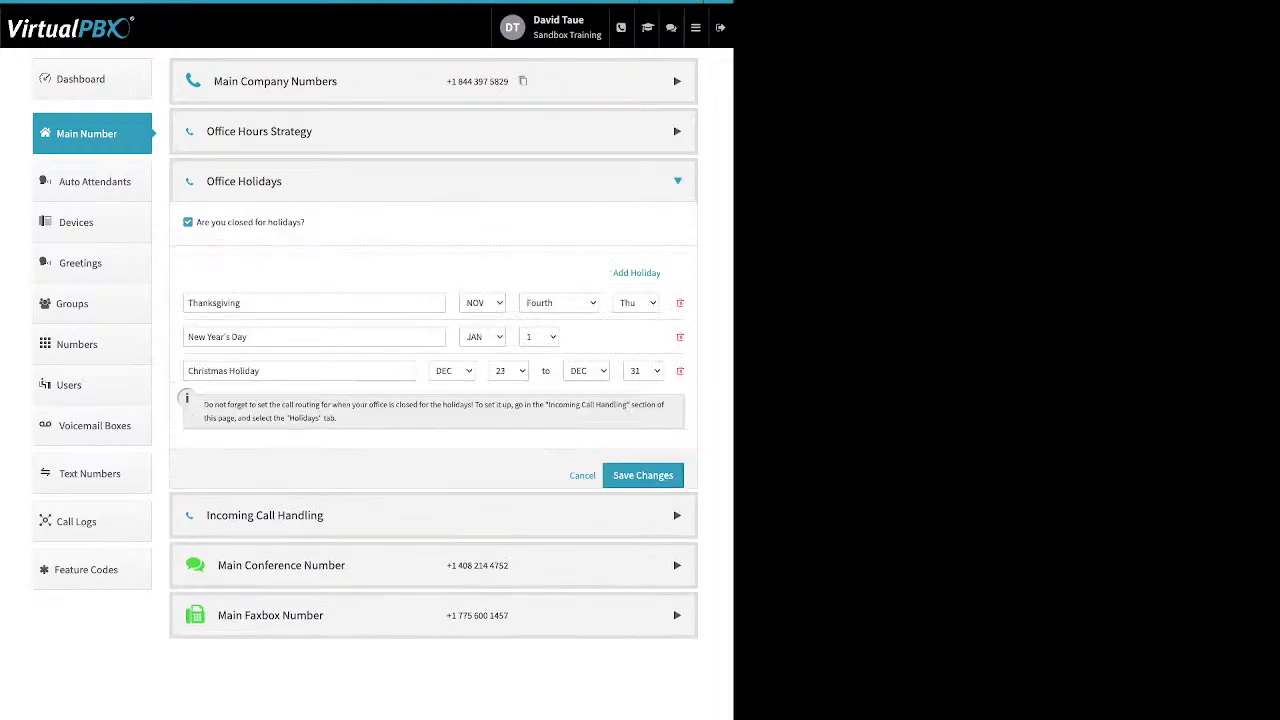
drag(306, 222, 205, 222)
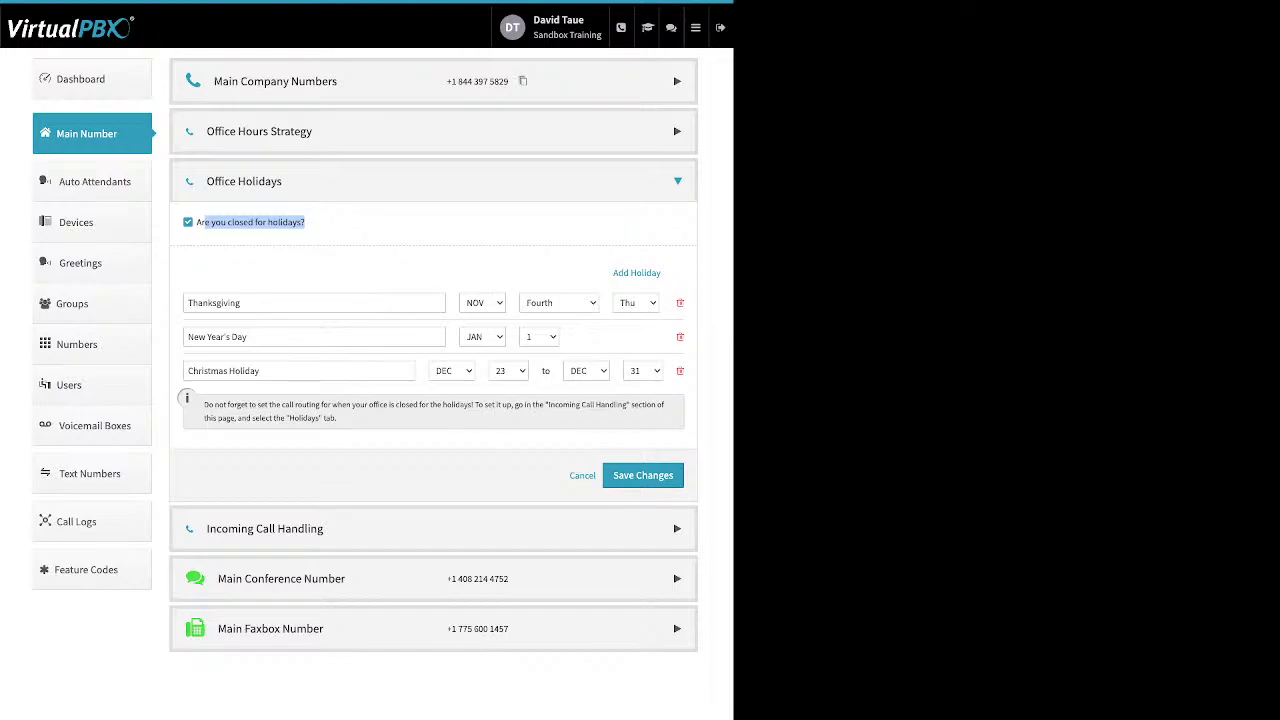
click(205, 222)
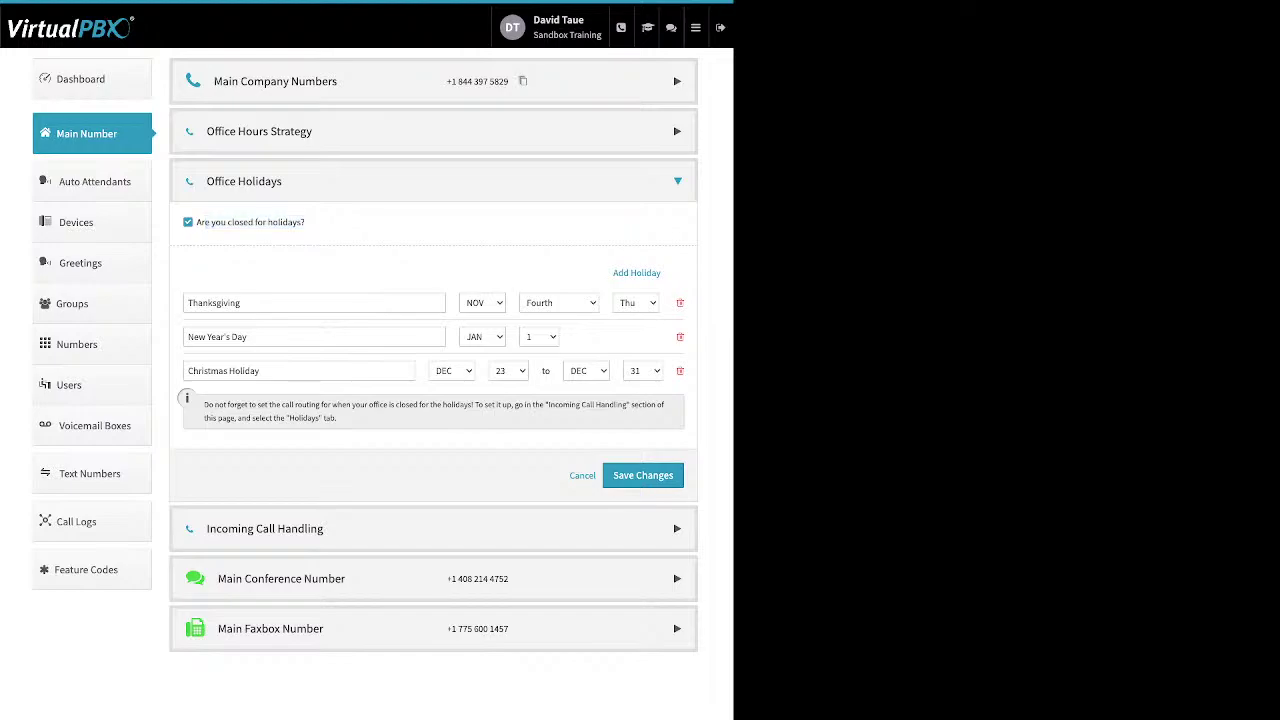
drag(651, 272, 656, 272)
click(656, 272)
drag(252, 336, 199, 336)
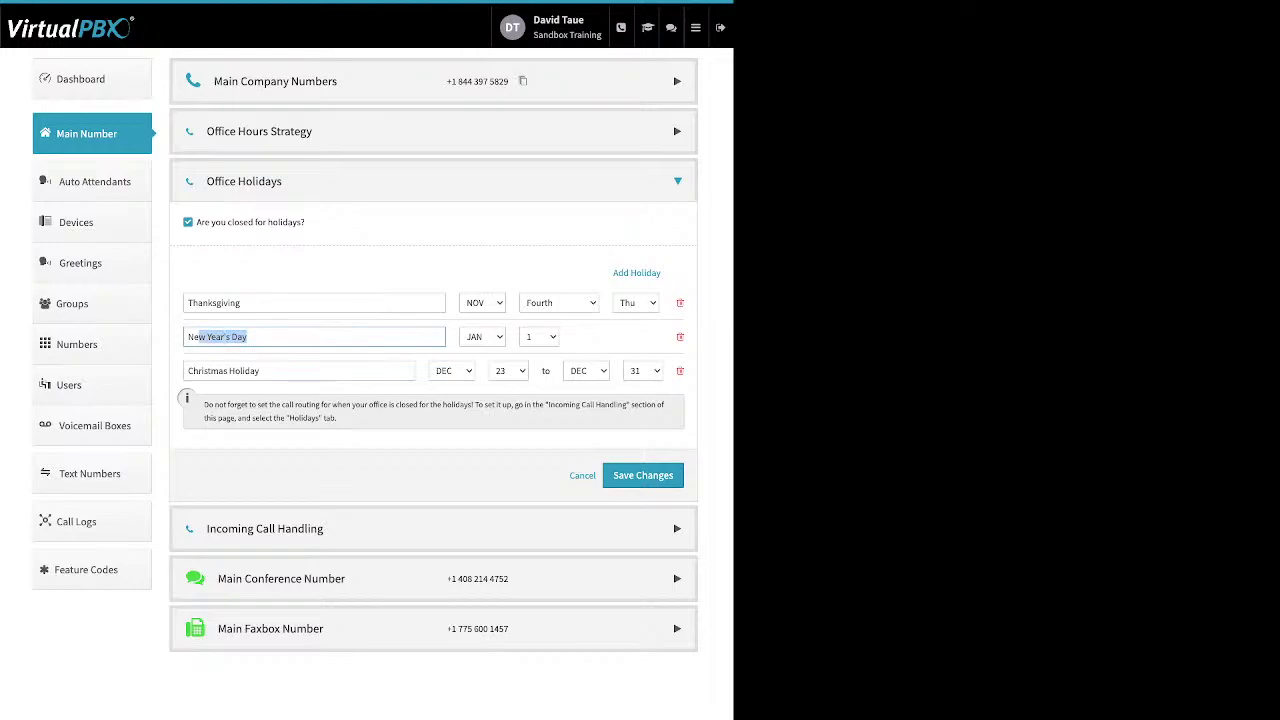
drag(262, 370, 188, 370)
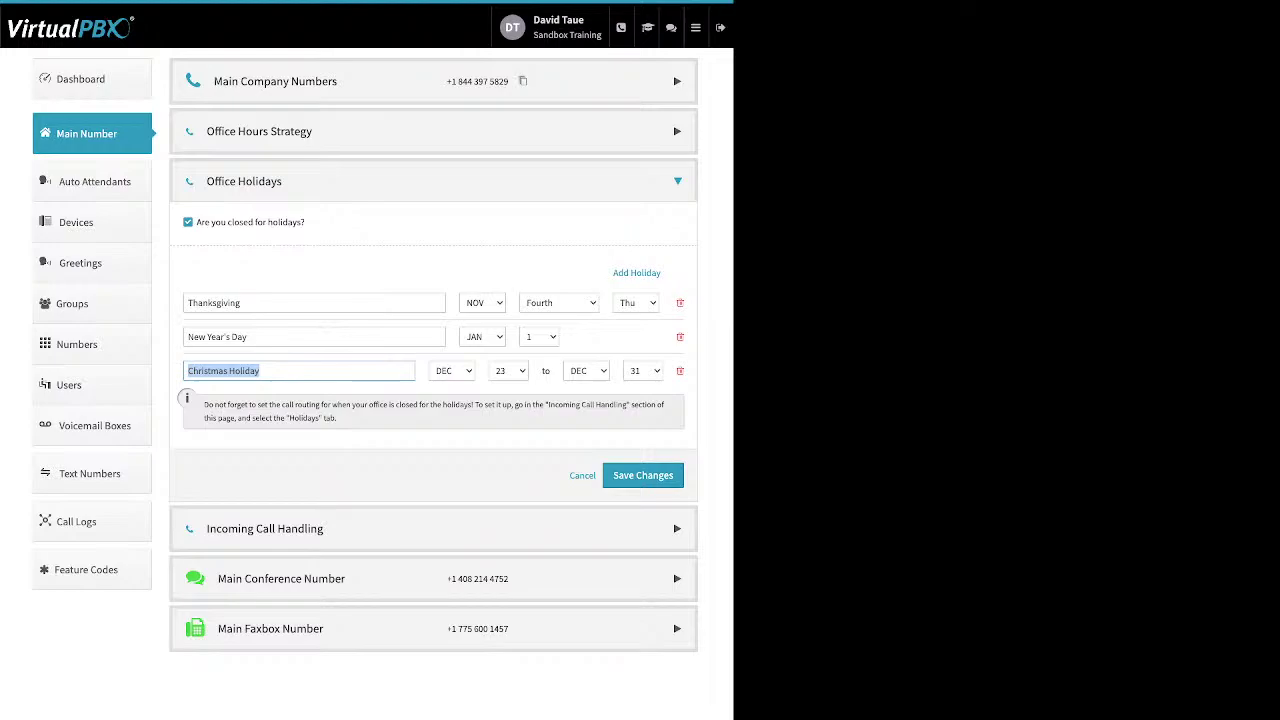
double_click(213, 302)
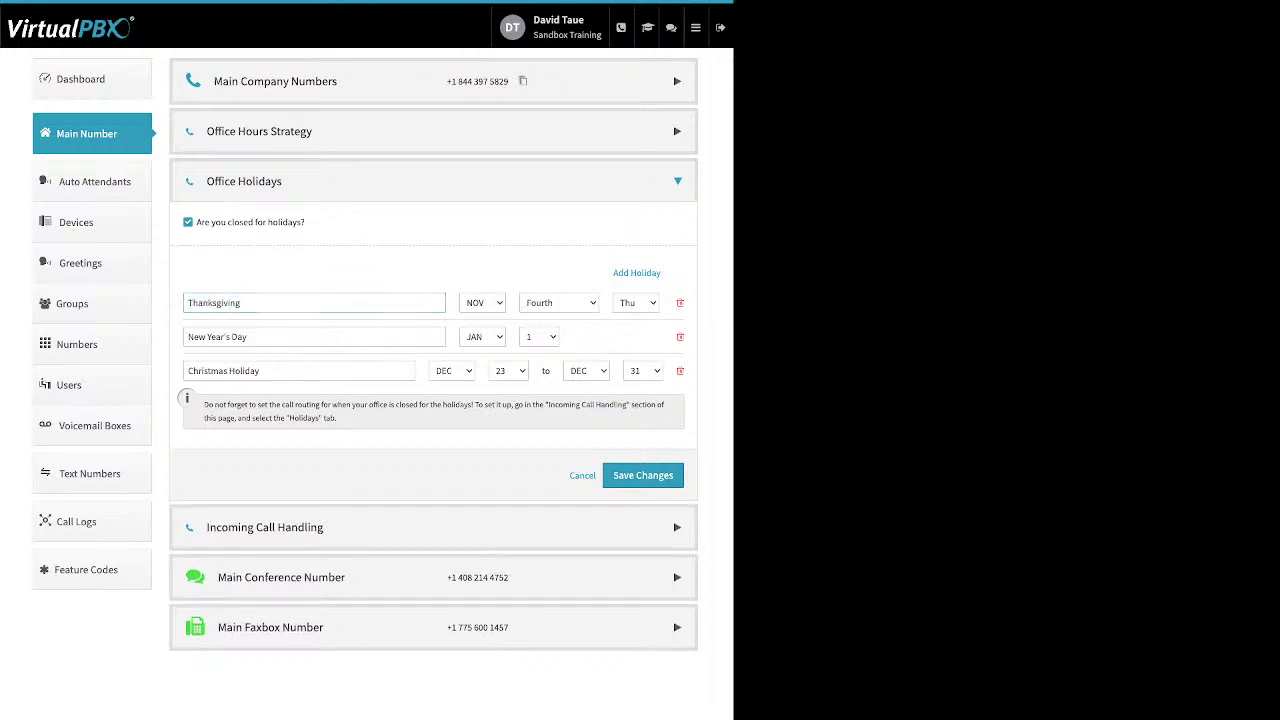
key(Return)
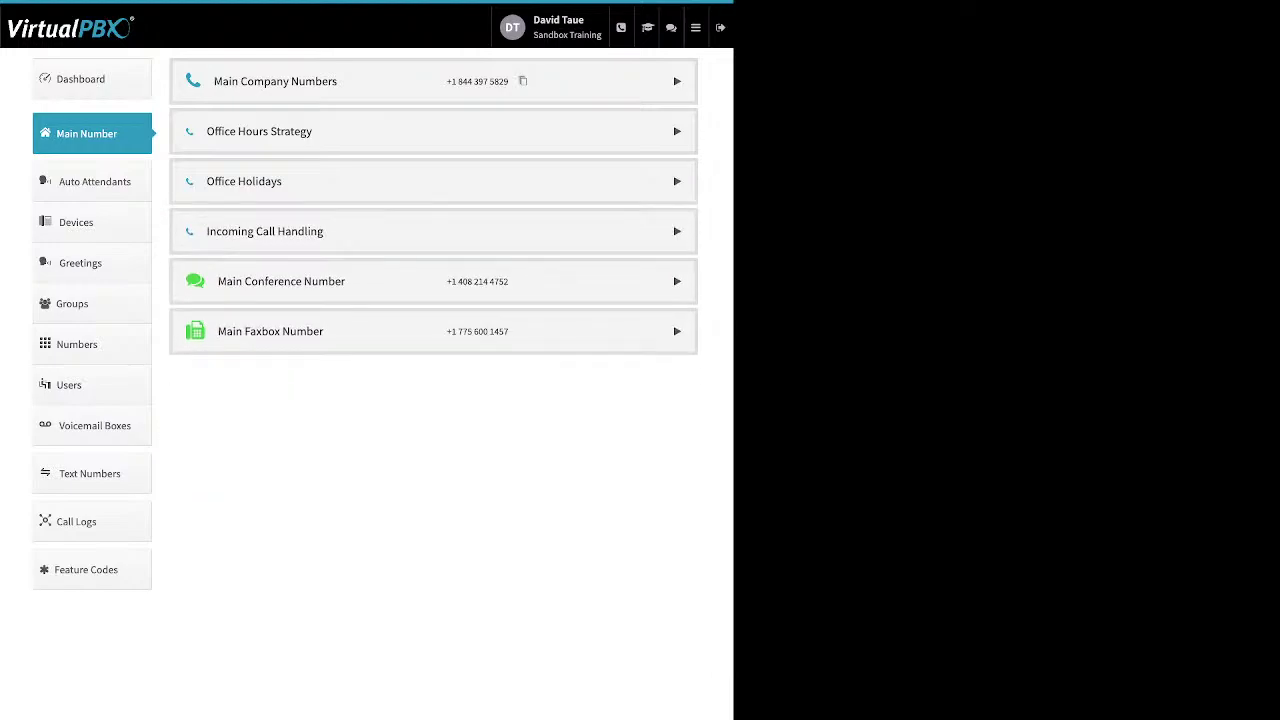
Examine the Incoming Call Handling options for Open Hours, After Hours and Holidays, ending on the Open Hours options
click(433, 231)
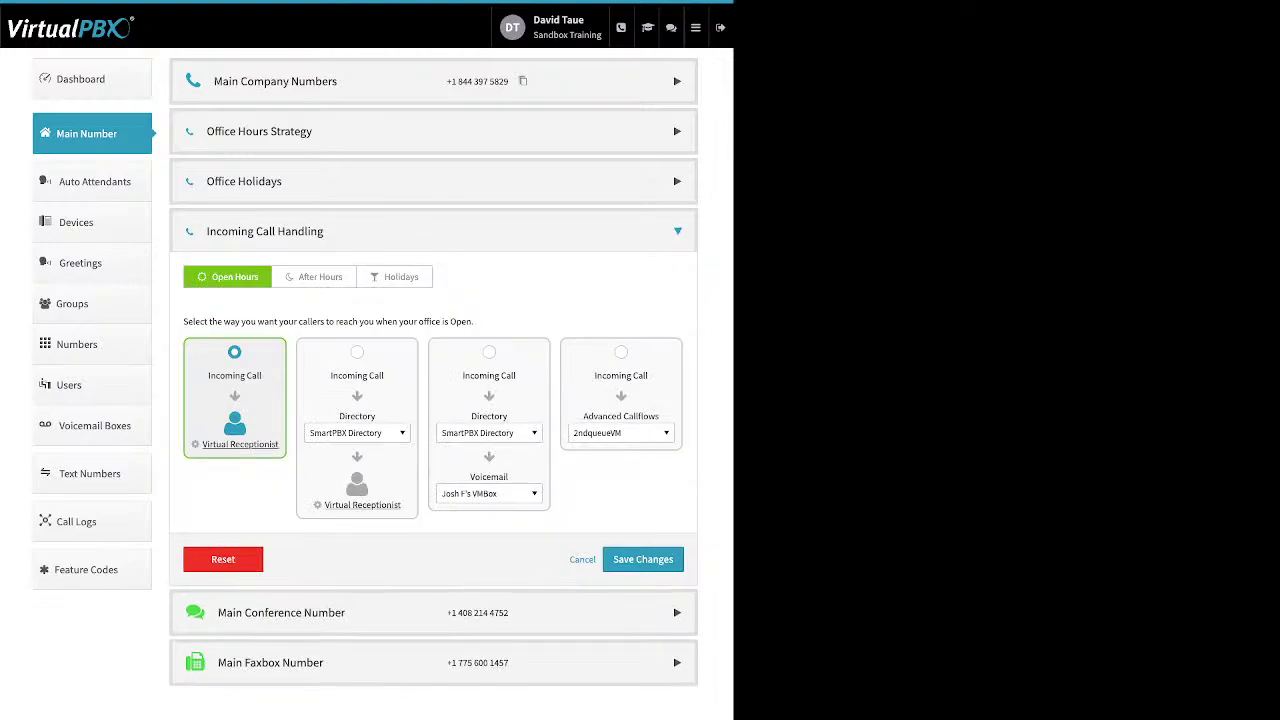
click(313, 276)
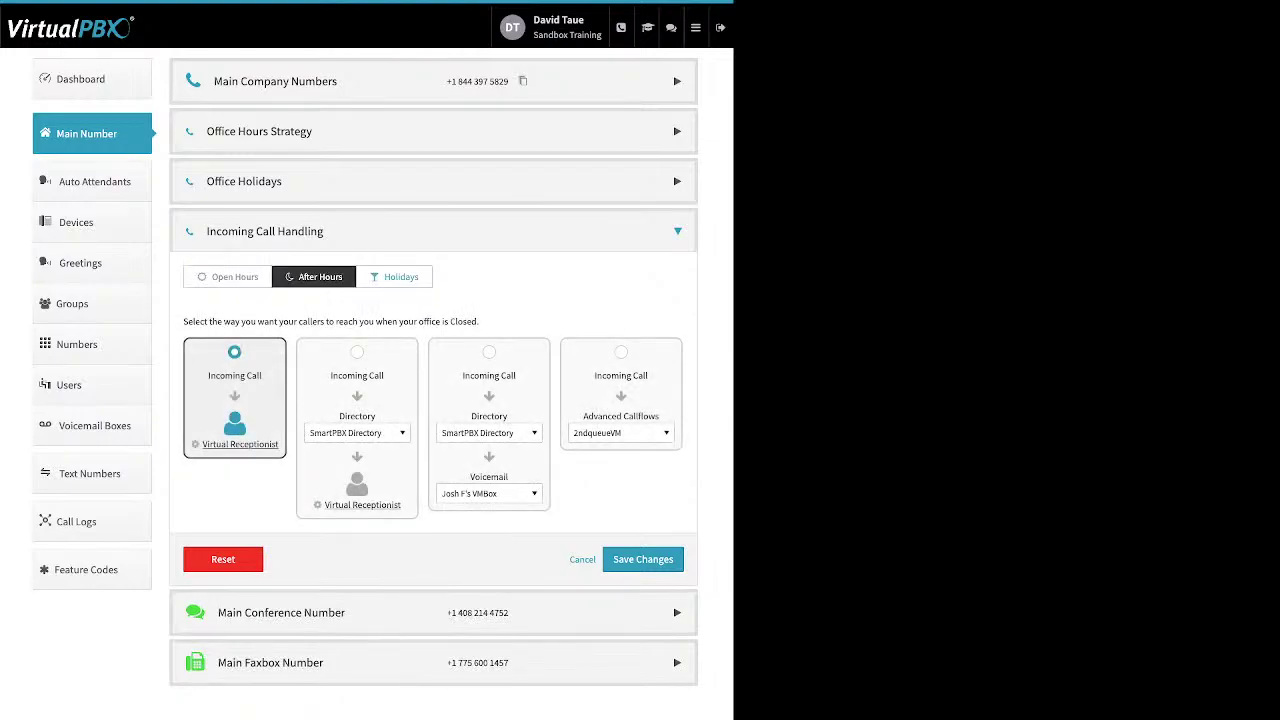
click(394, 276)
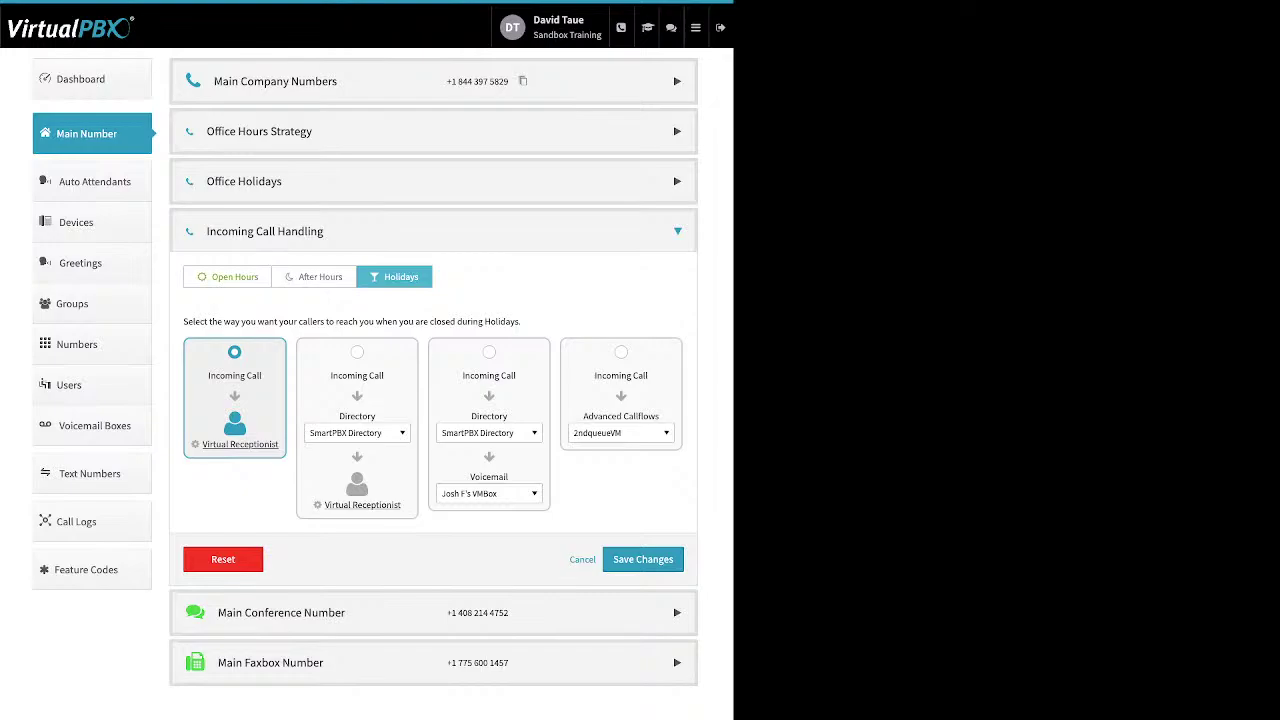
click(227, 276)
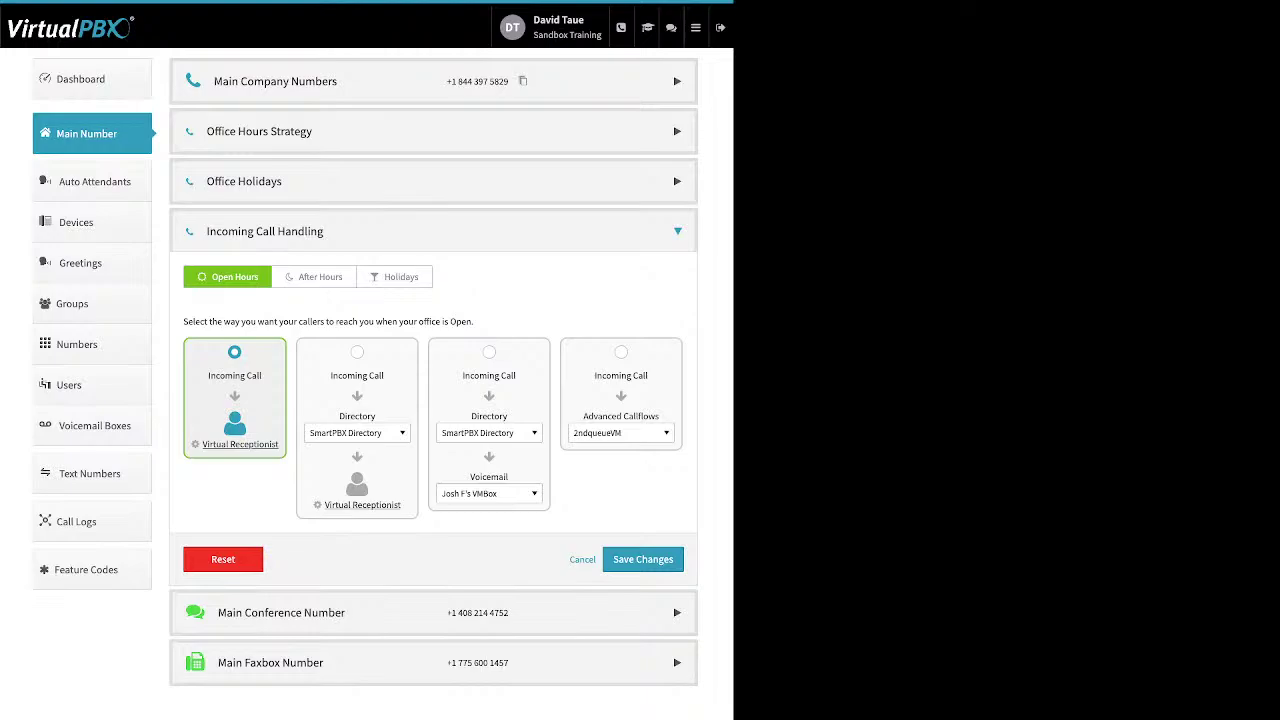
click(357, 352)
click(489, 352)
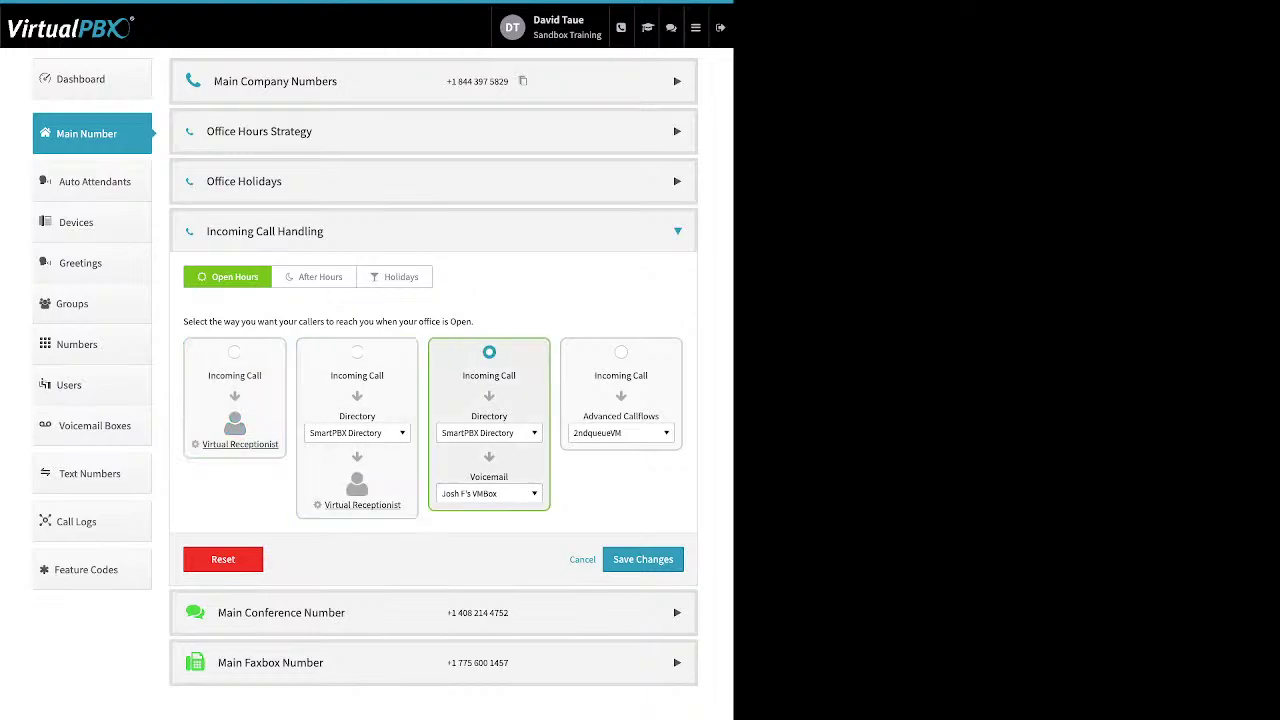
click(234, 352)
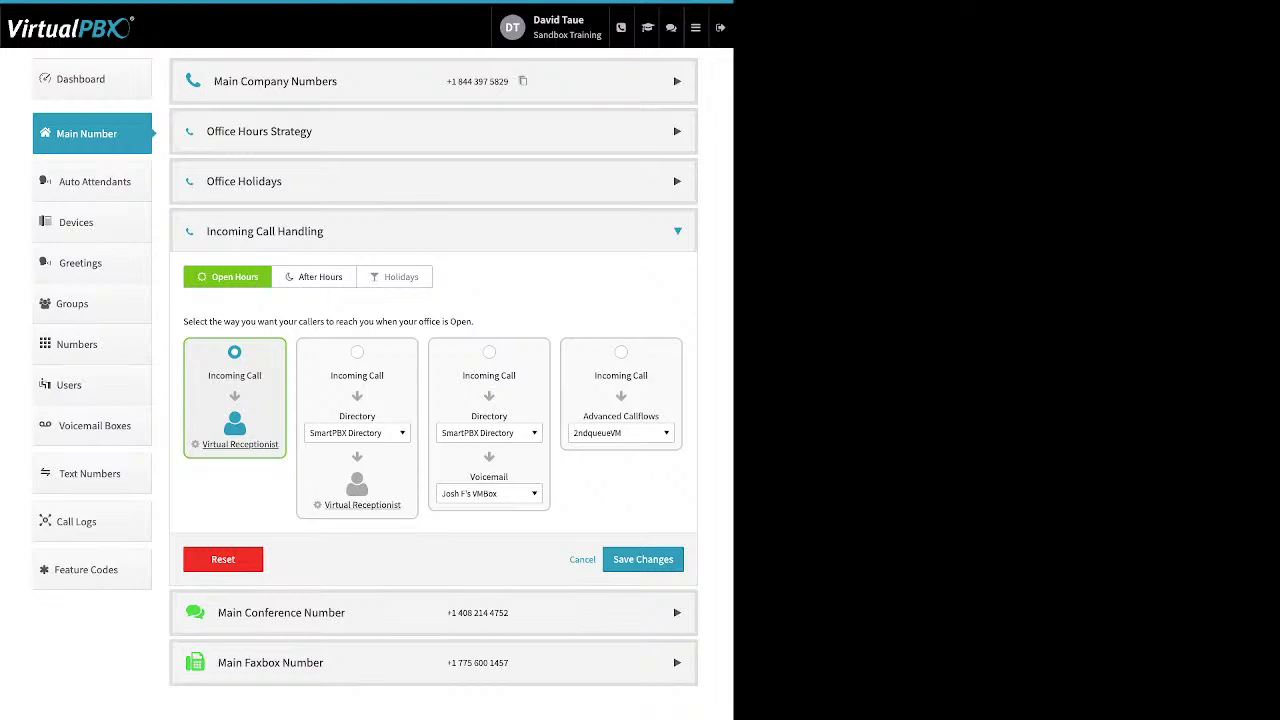
Review the incoming call handling options for after hours and holidays, returning to the open-hours options
click(313, 276)
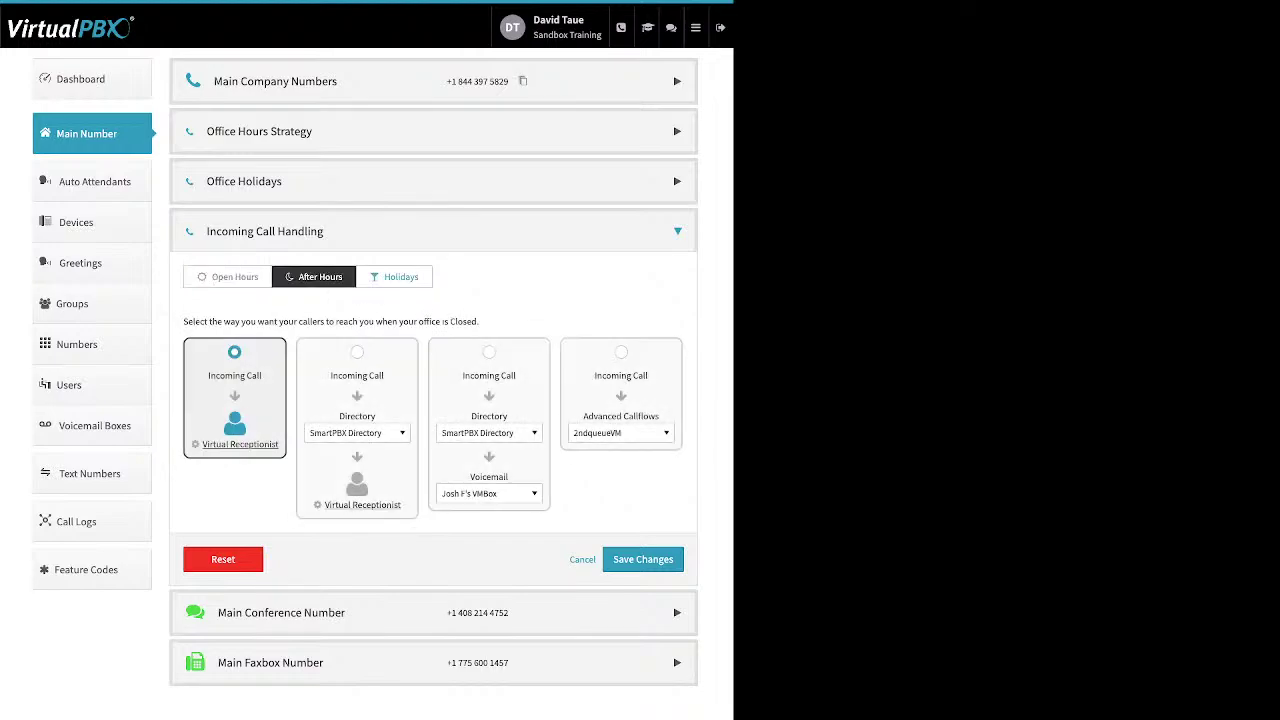
click(394, 276)
click(227, 276)
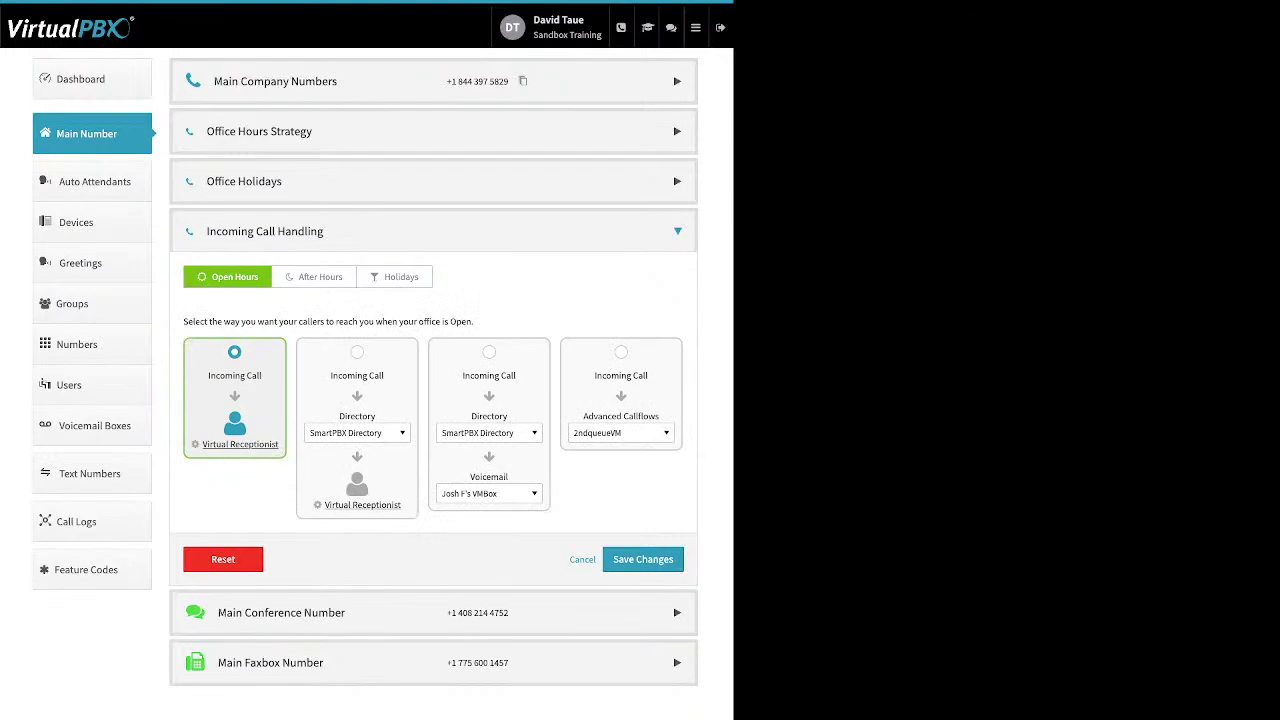
Open the Virtual Receptionist configuration for open hours and add a new route to its main menu
click(240, 444)
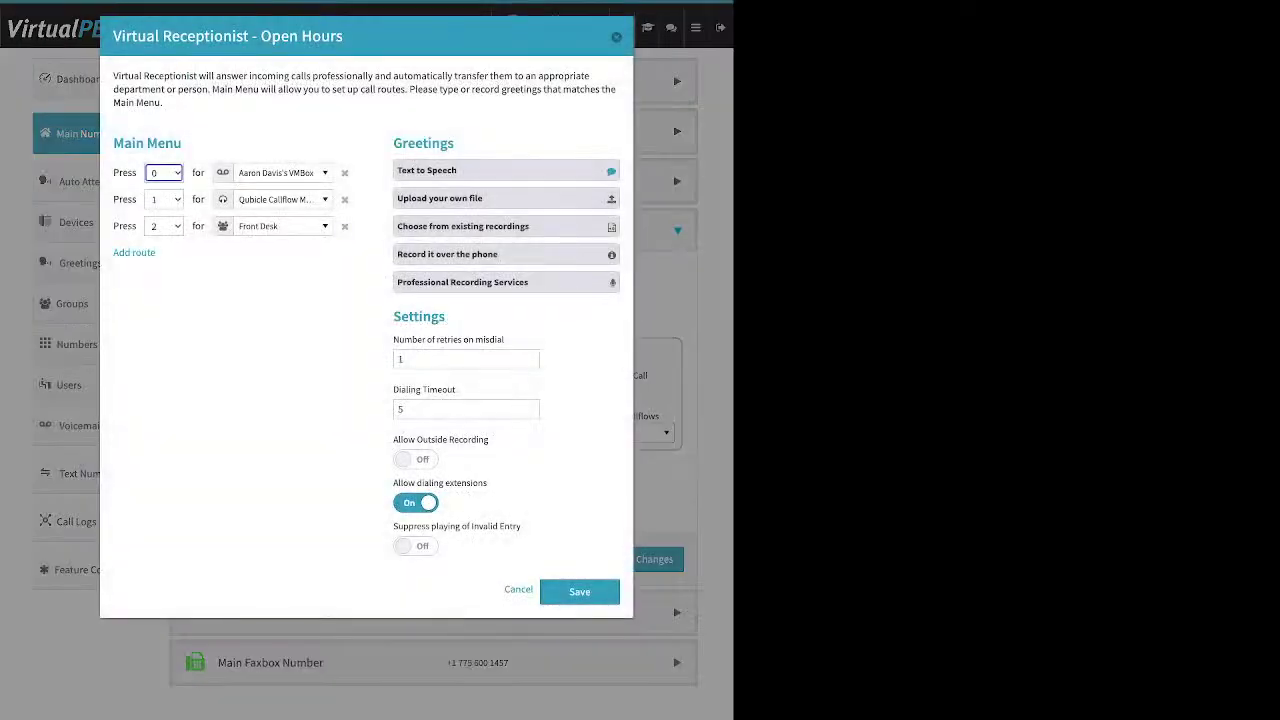
drag(113, 143, 181, 143)
drag(156, 252, 118, 252)
click(134, 252)
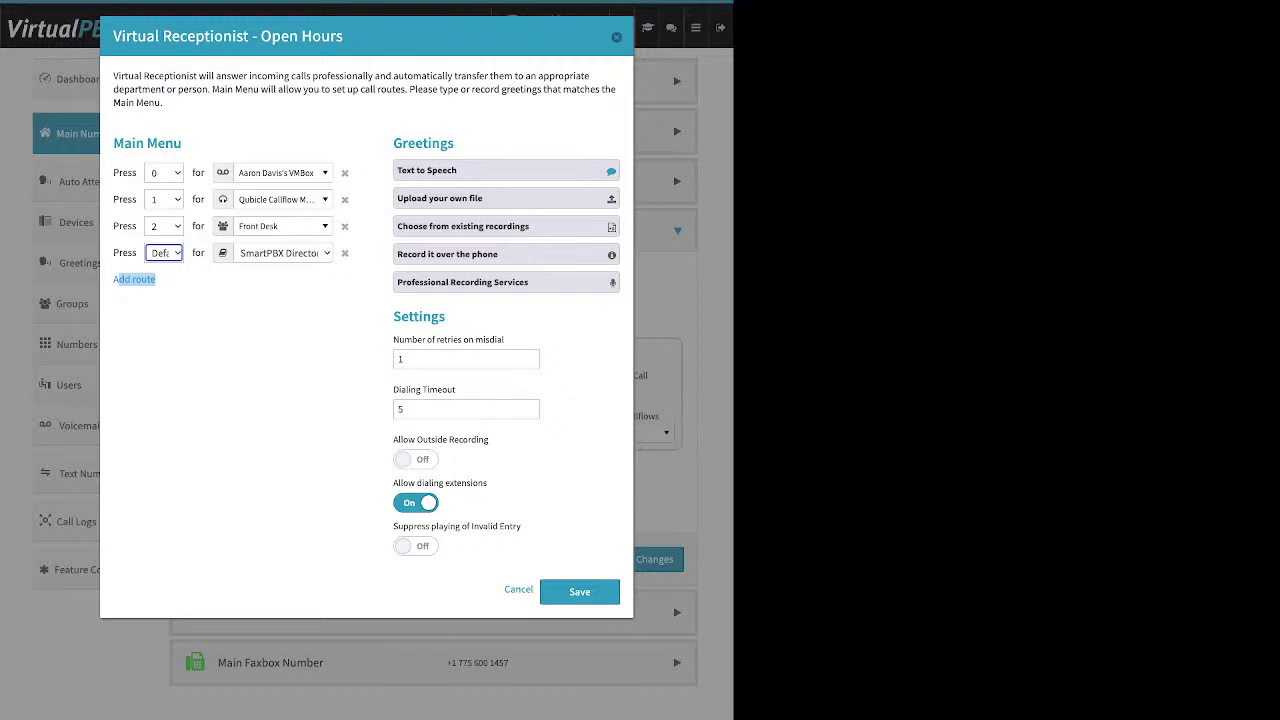
Examine the destinations offered for the main menu's 0 route, from directory and users through call queues, groups, devices and voicemail boxes
click(282, 172)
scroll(301, 323, up, 6)
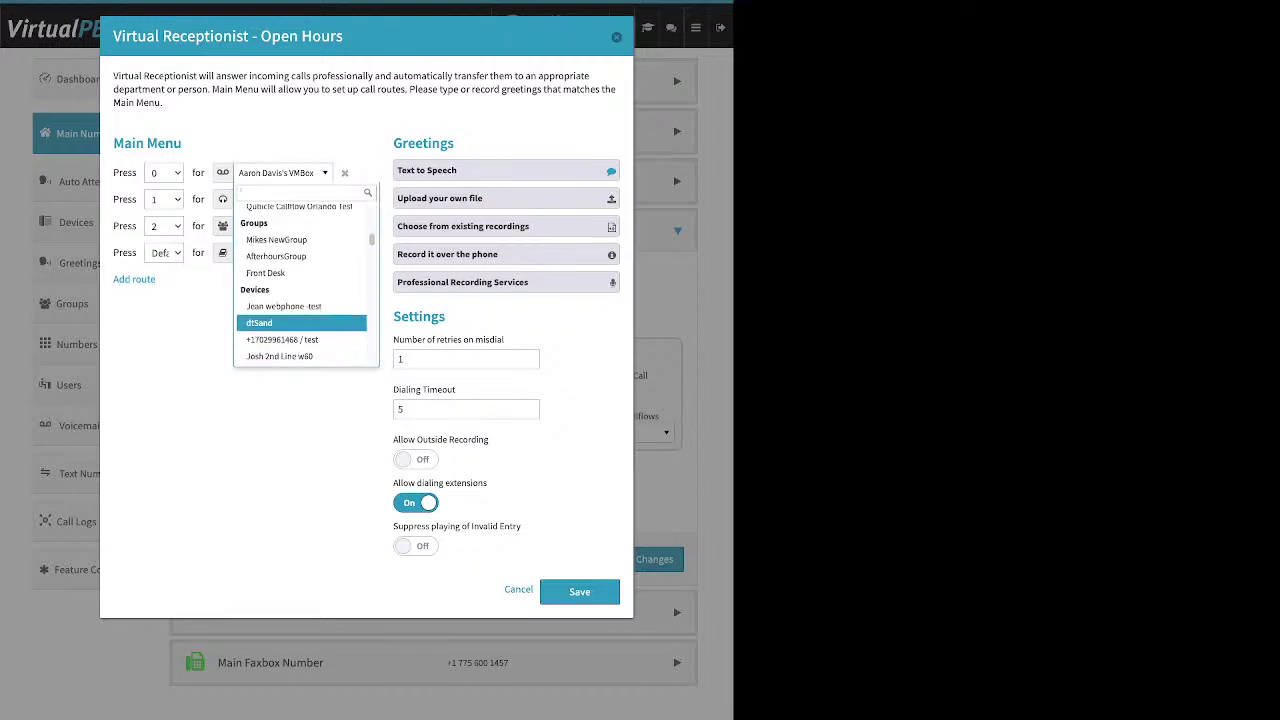
key(Up)
key(Up)
key(Up)
key(Up)
key(Up)
key(Up)
key(Up)
key(Up)
key(Up)
key(Up)
key(Up)
key(Up)
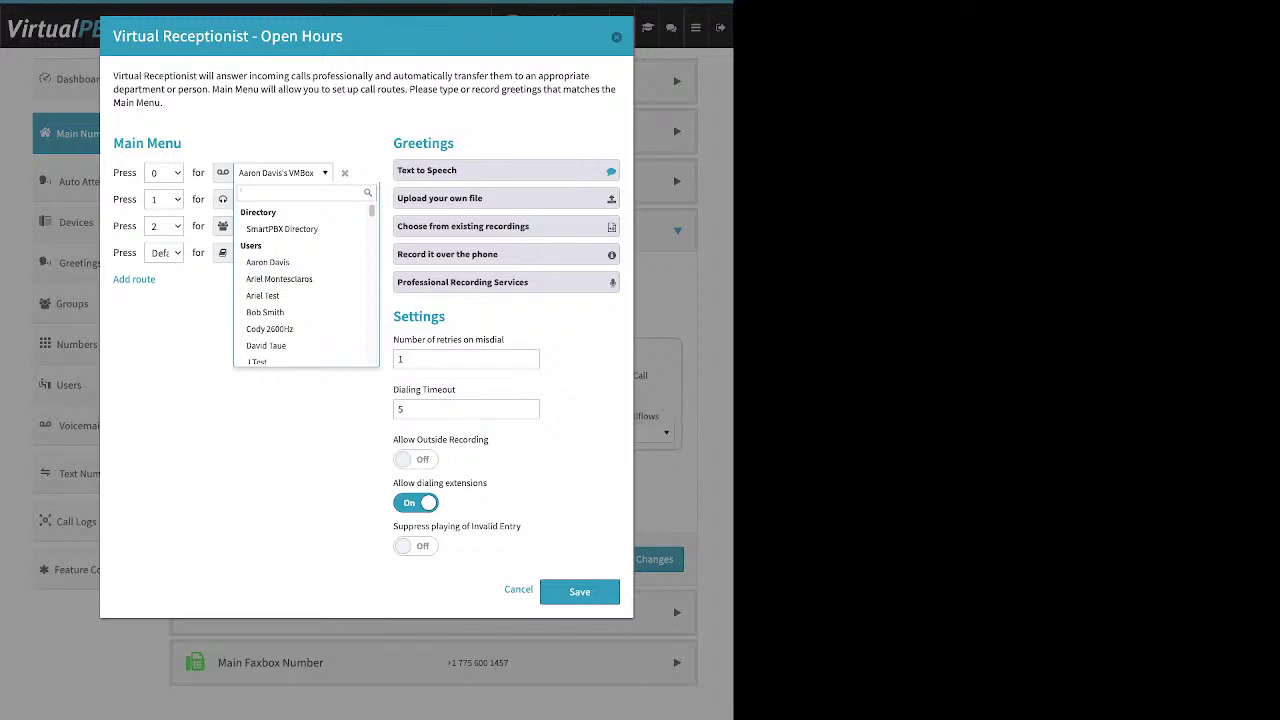
scroll(300, 276, down, 1)
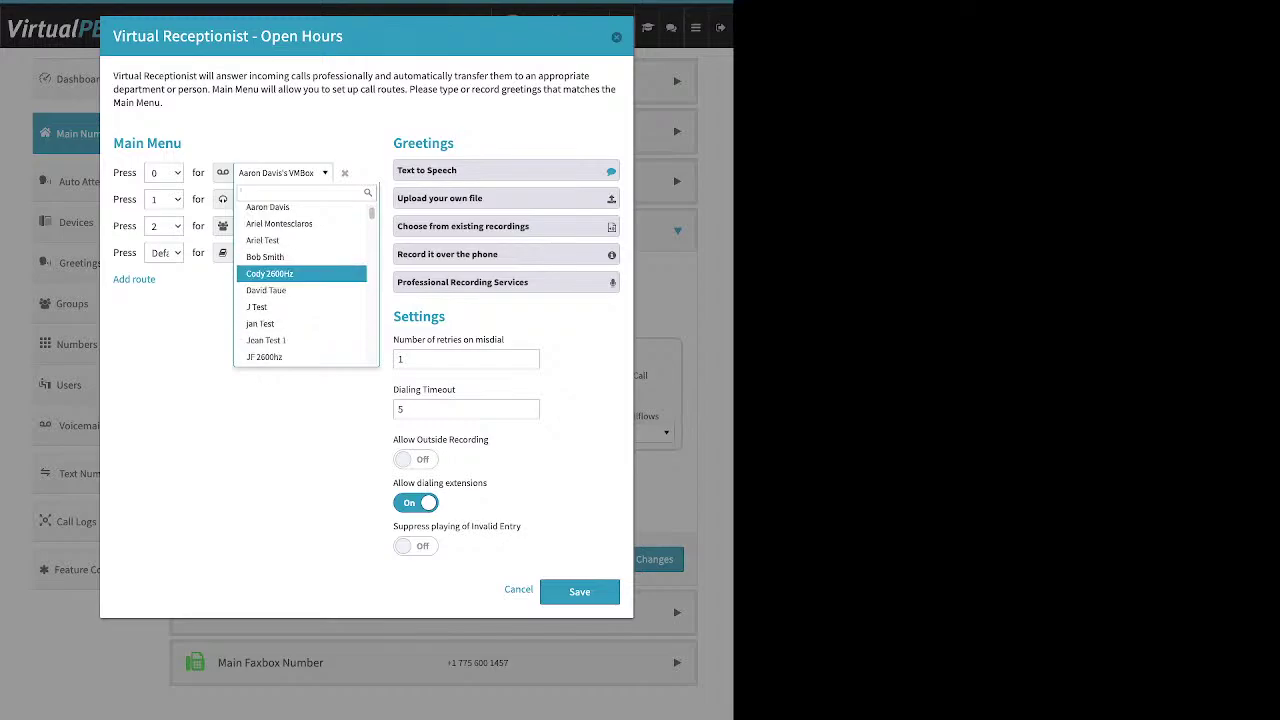
scroll(300, 277, down, 2)
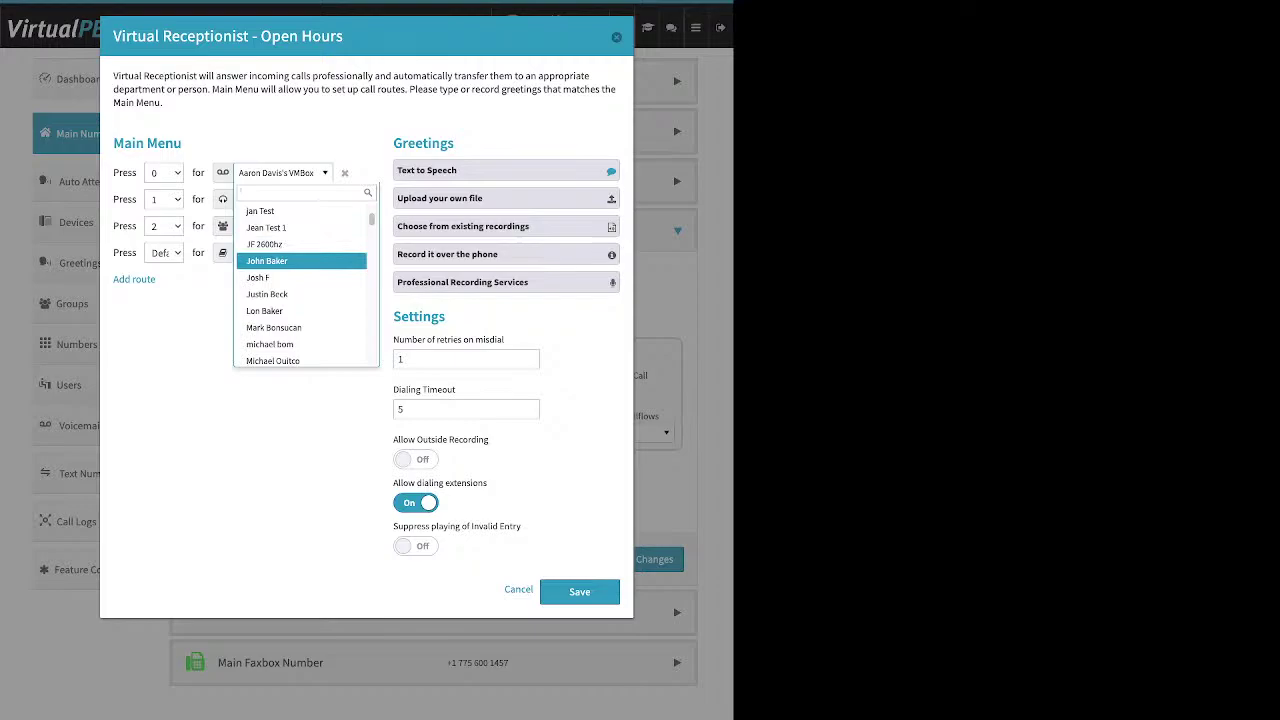
scroll(300, 257, down, 4)
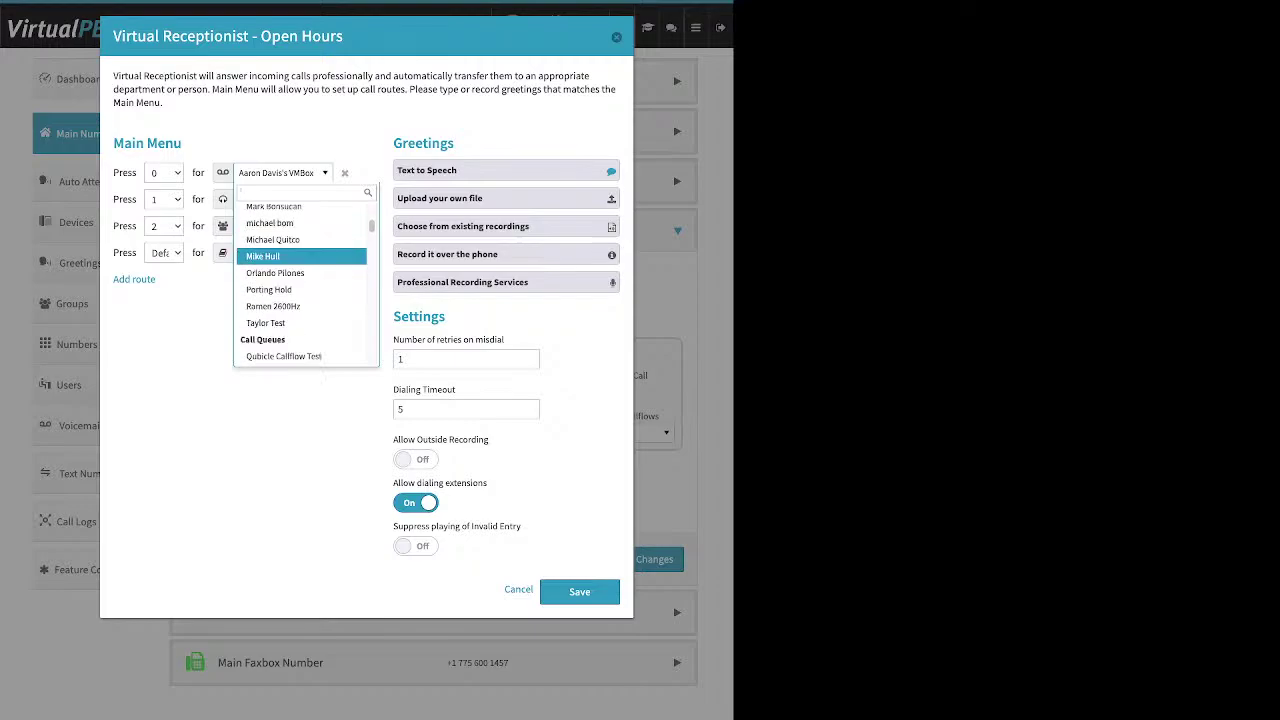
scroll(300, 255, down, 1)
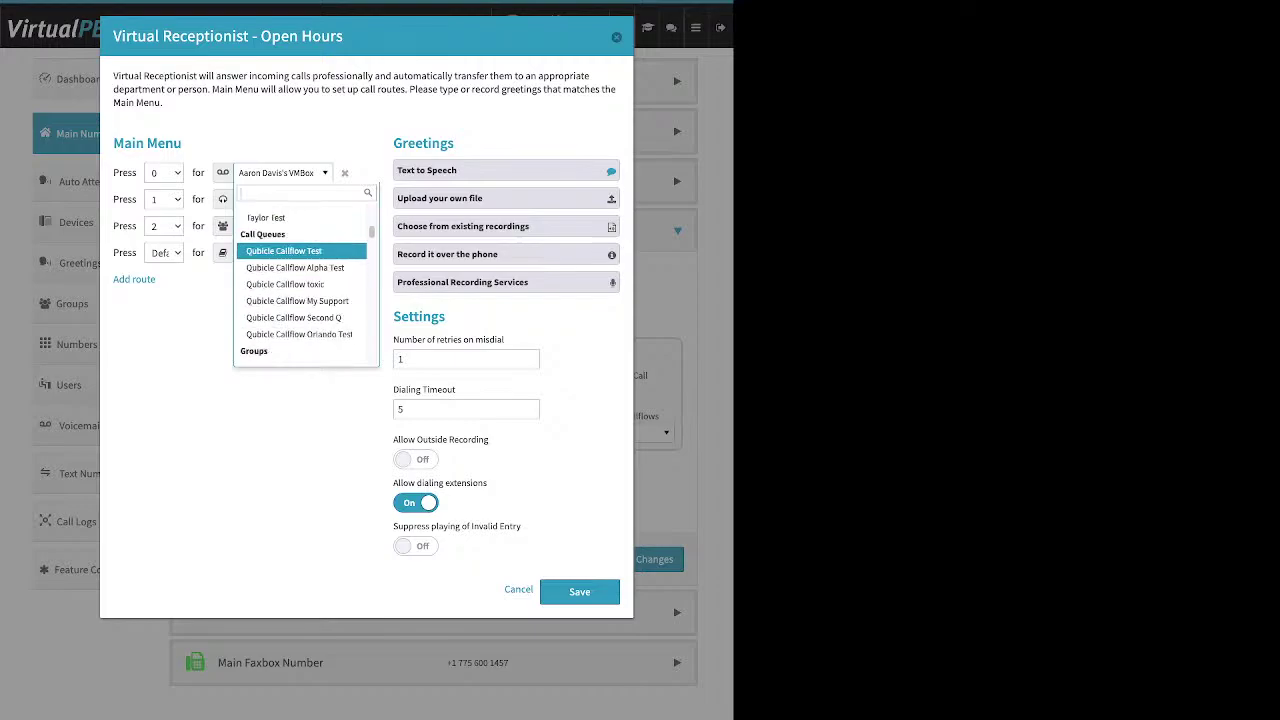
scroll(300, 270, down, 3)
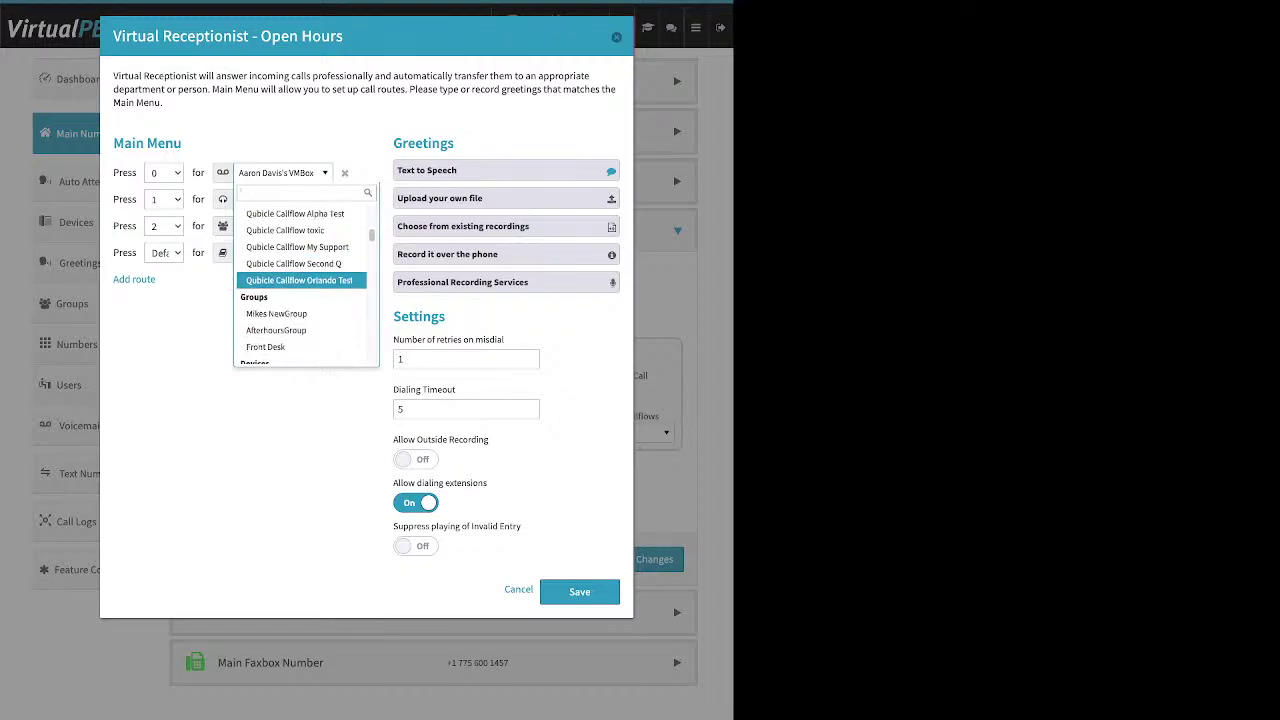
scroll(300, 270, down, 5)
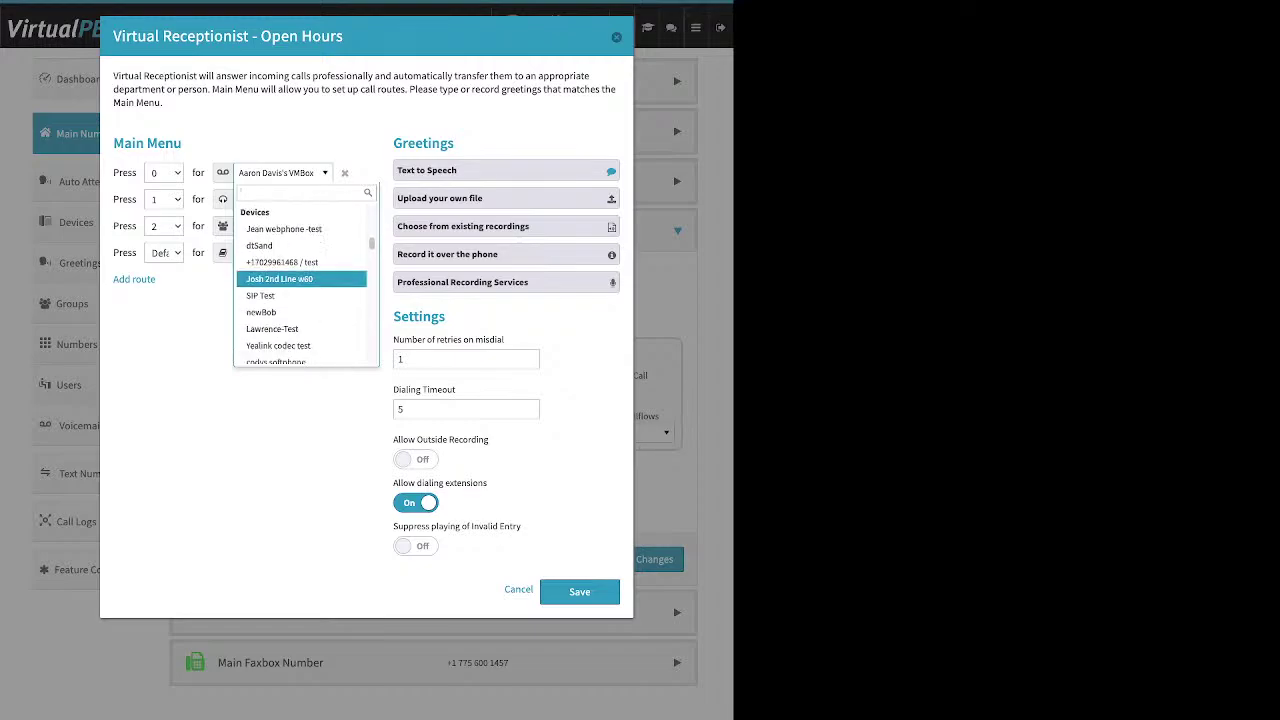
scroll(300, 275, down, 5)
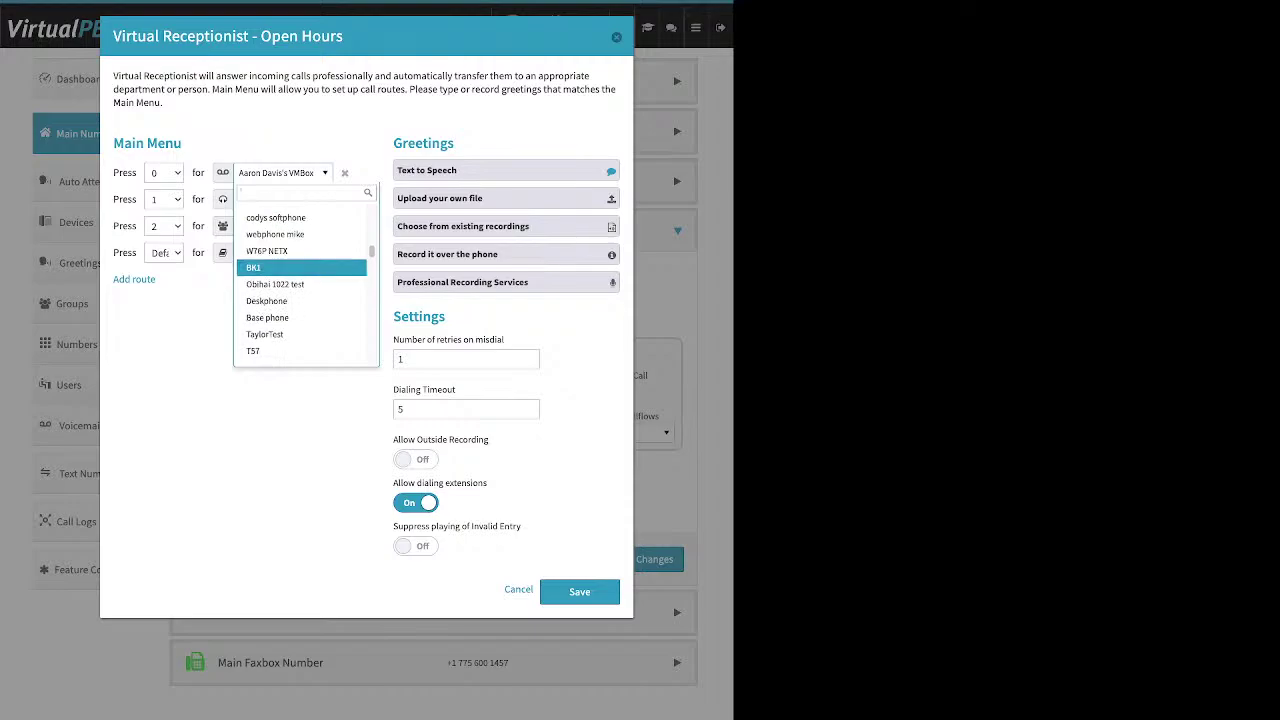
scroll(300, 270, down, 5)
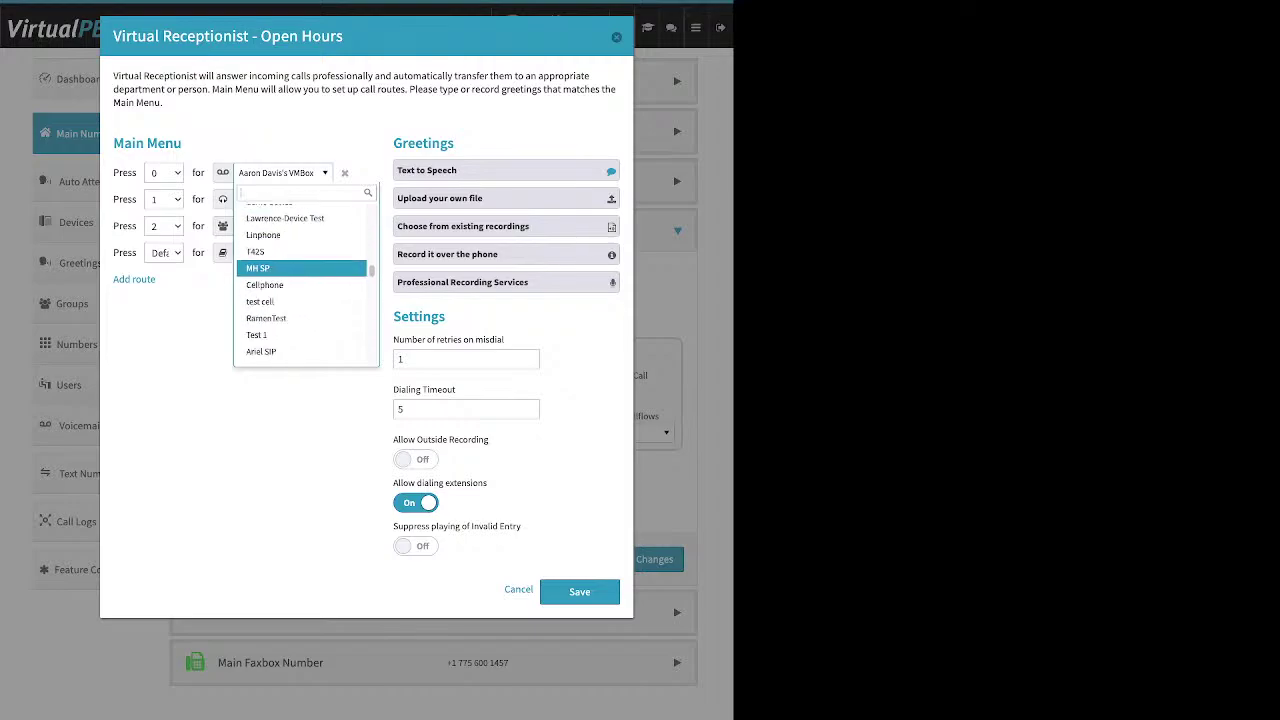
scroll(300, 270, down, 1)
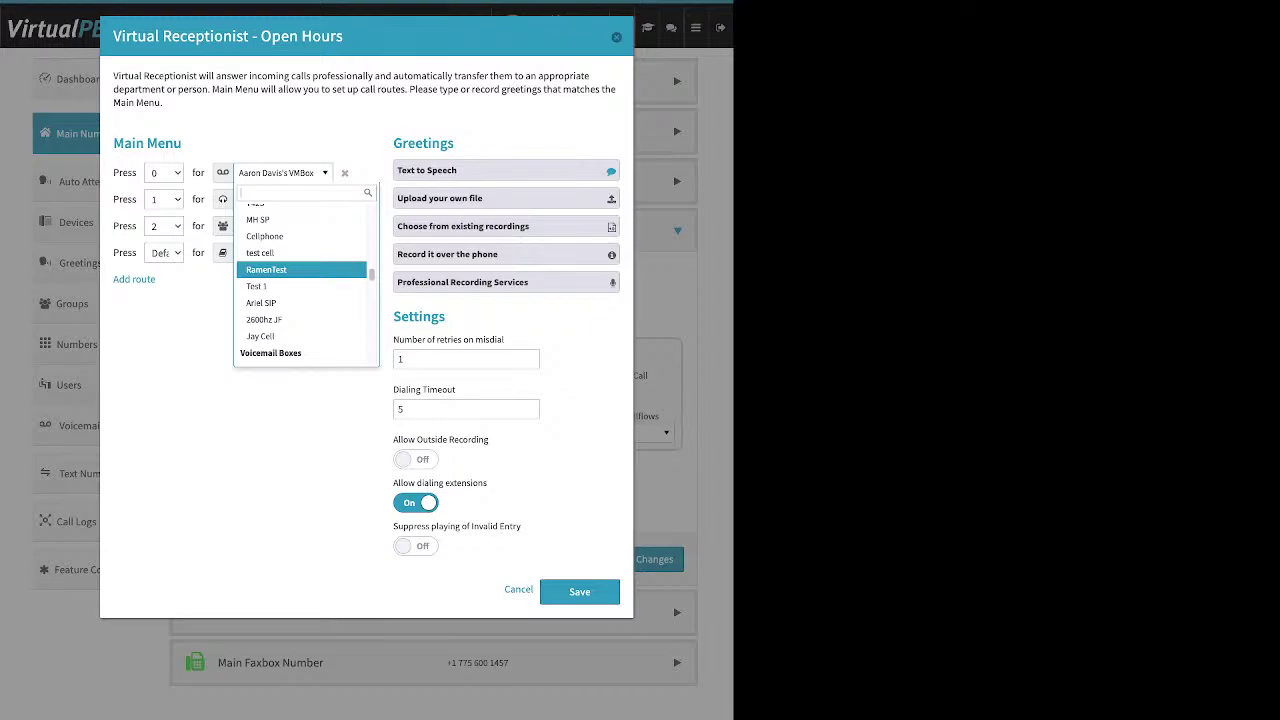
scroll(300, 270, down, 6)
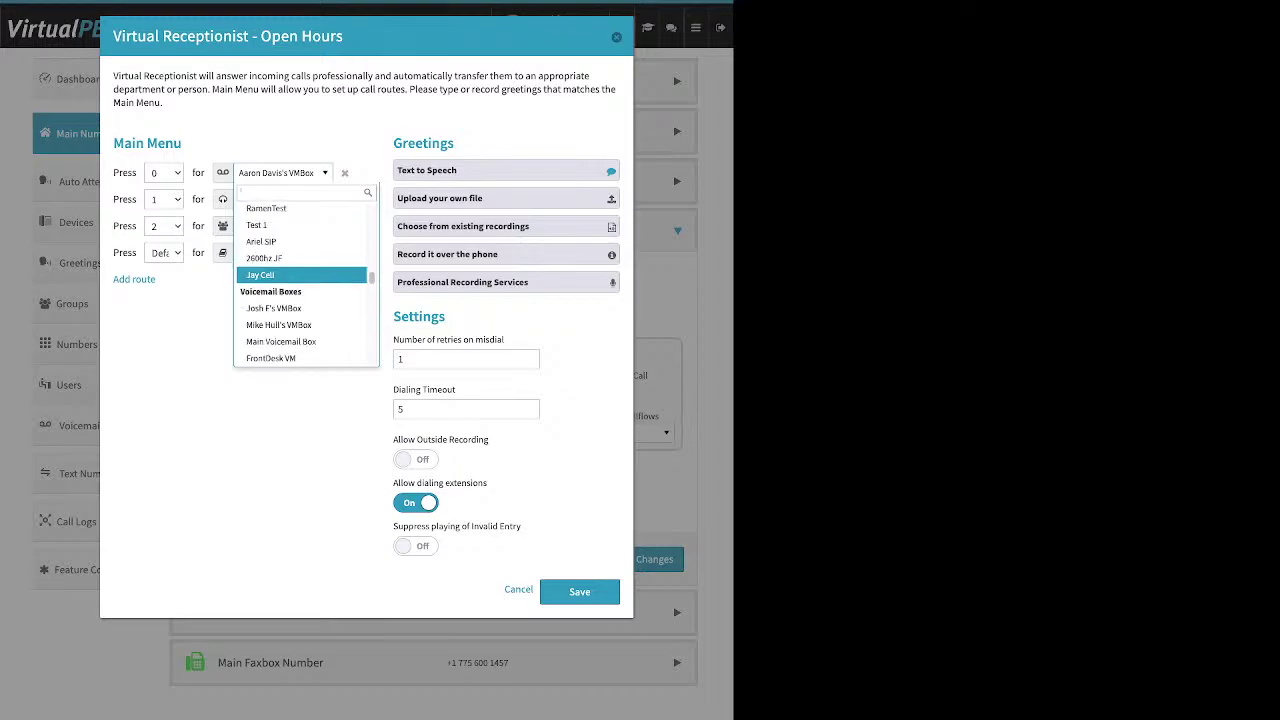
key(Escape)
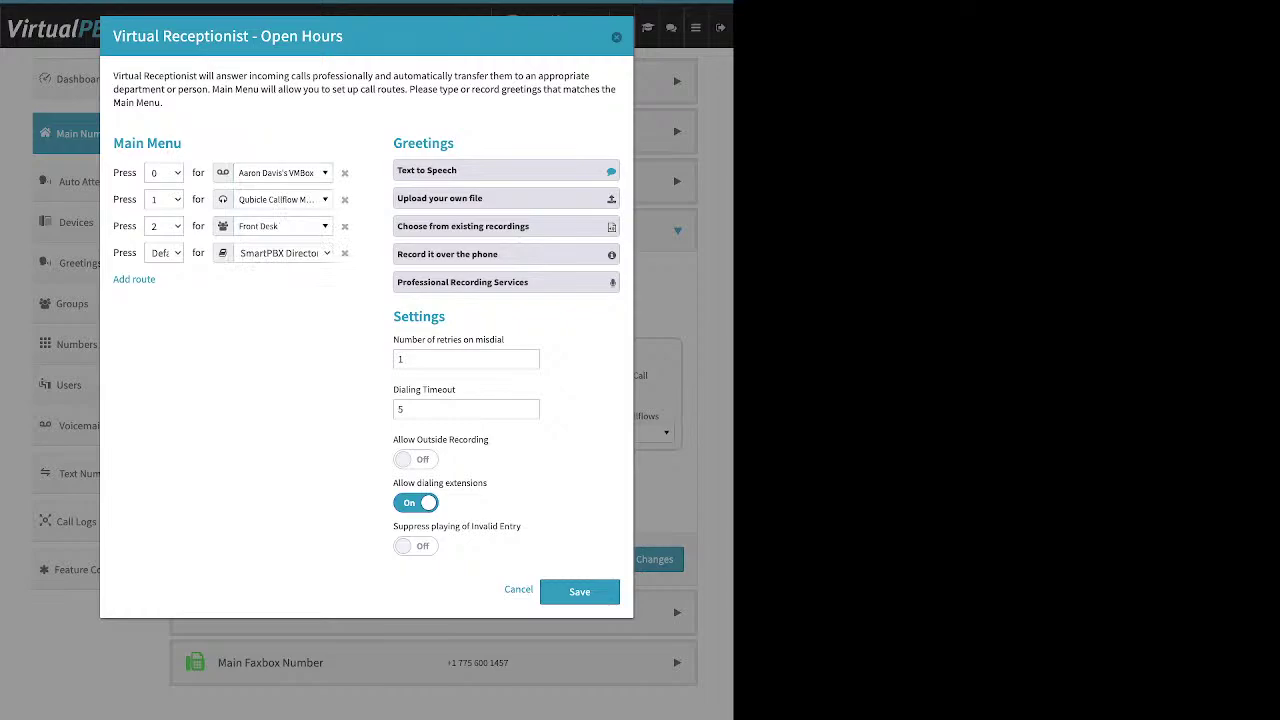
Replace the text-to-speech greeting with "Thank you for calling, to leave a mesage press 0. To speak to a representaive press 1" and update it
drag(454, 143, 393, 143)
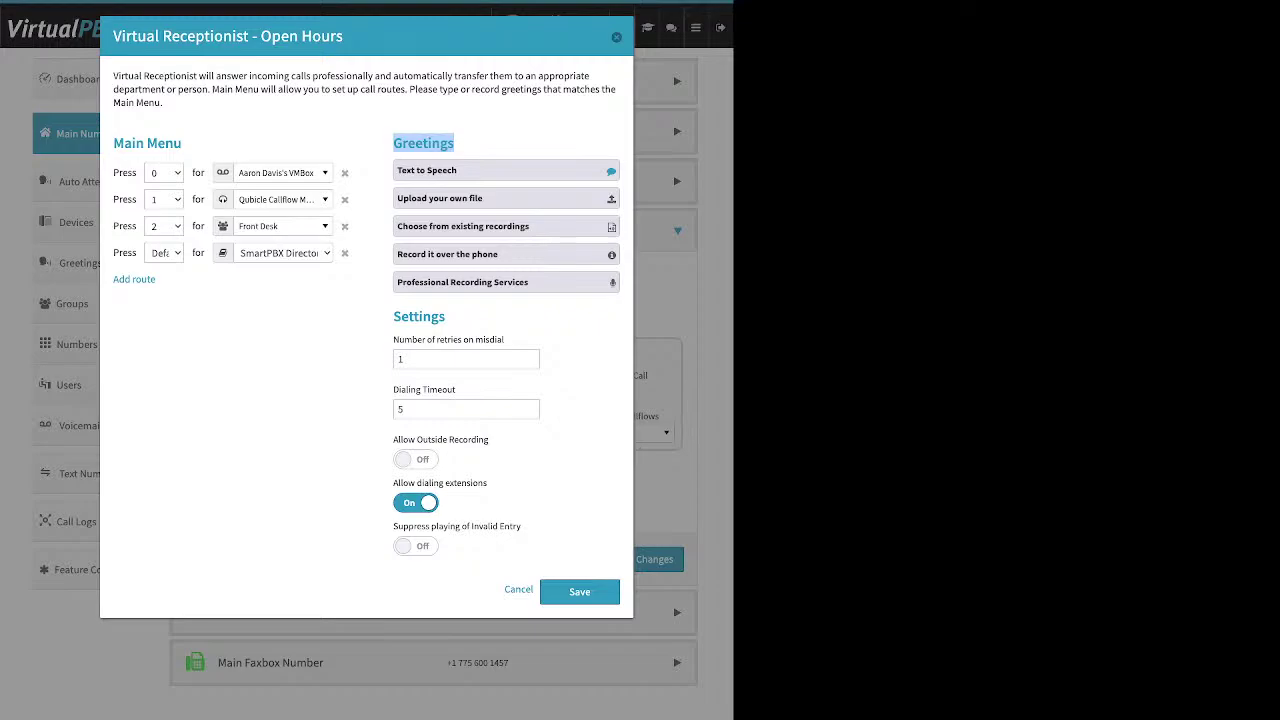
click(505, 170)
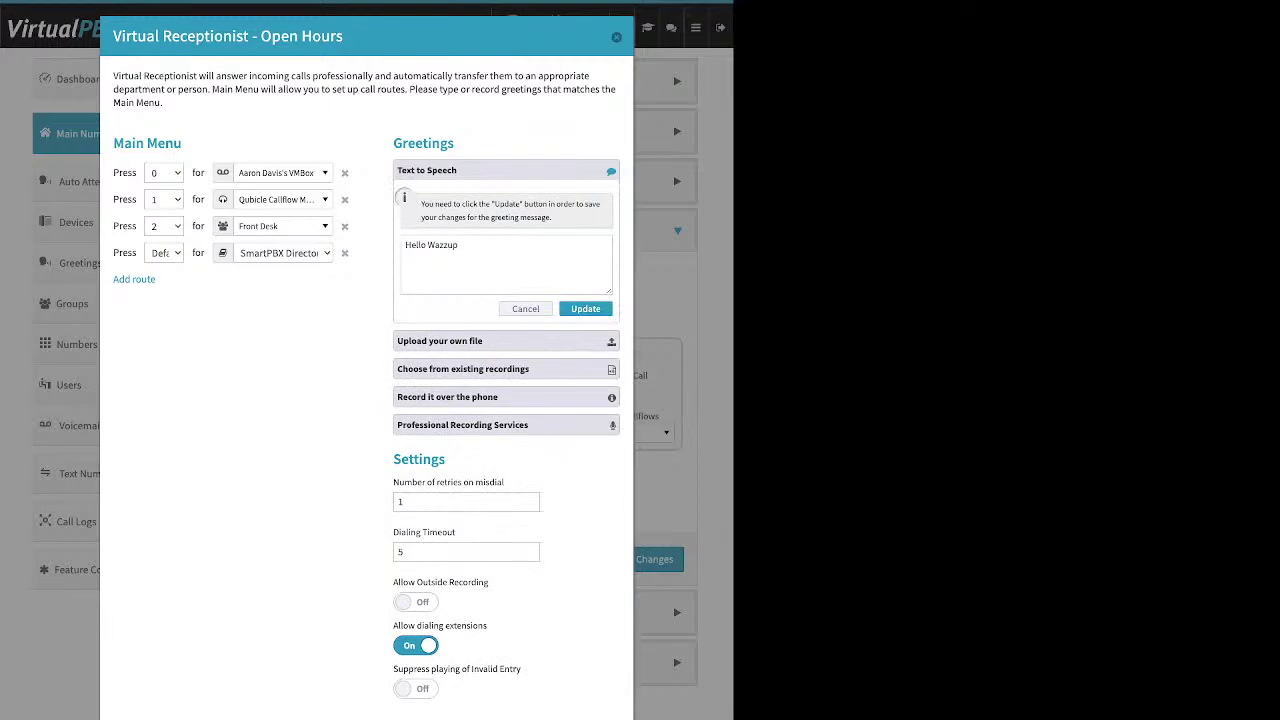
click(459, 245)
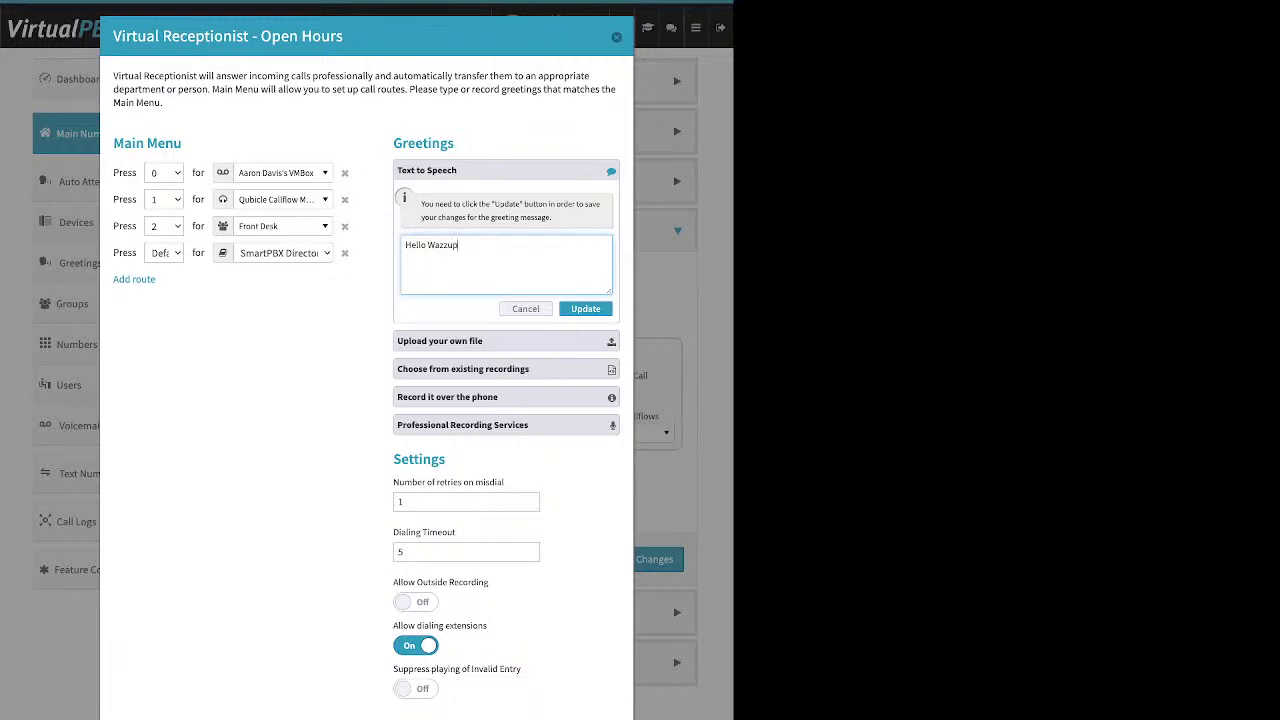
drag(144, 143, 113, 36)
click(458, 245)
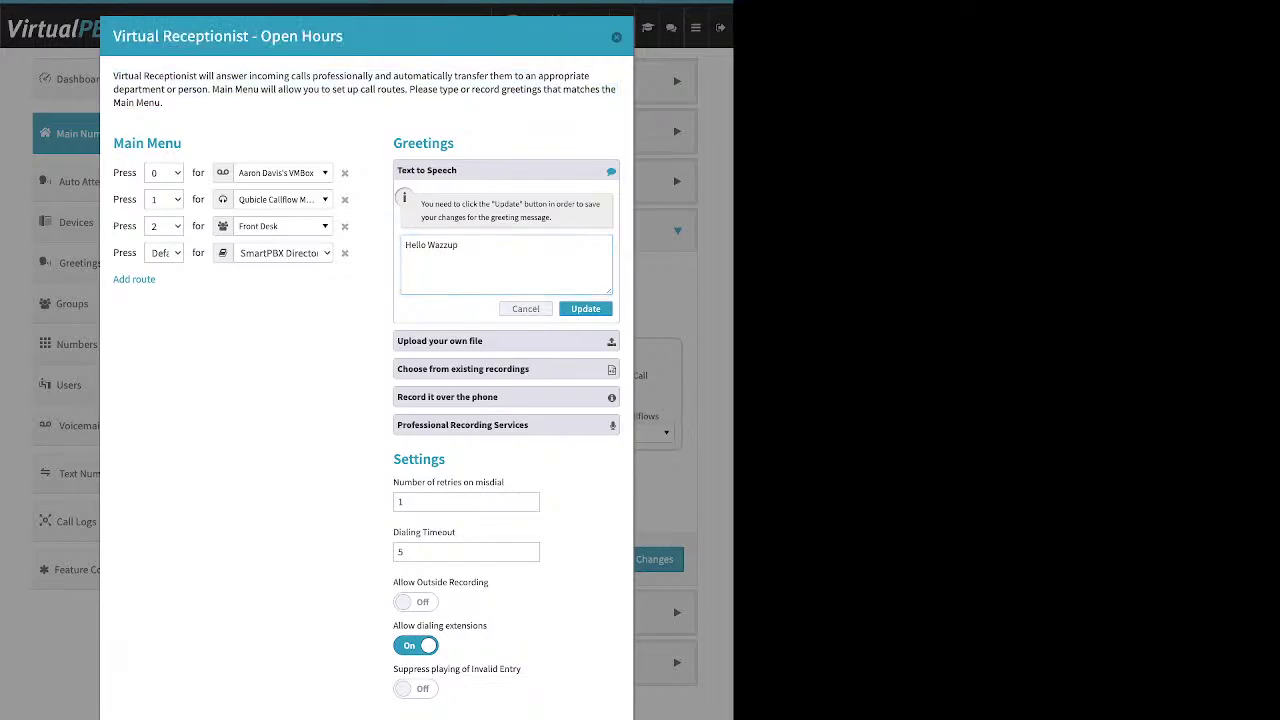
drag(343, 36, 261, 36)
click(301, 36)
drag(455, 143, 345, 172)
click(423, 143)
click(460, 245)
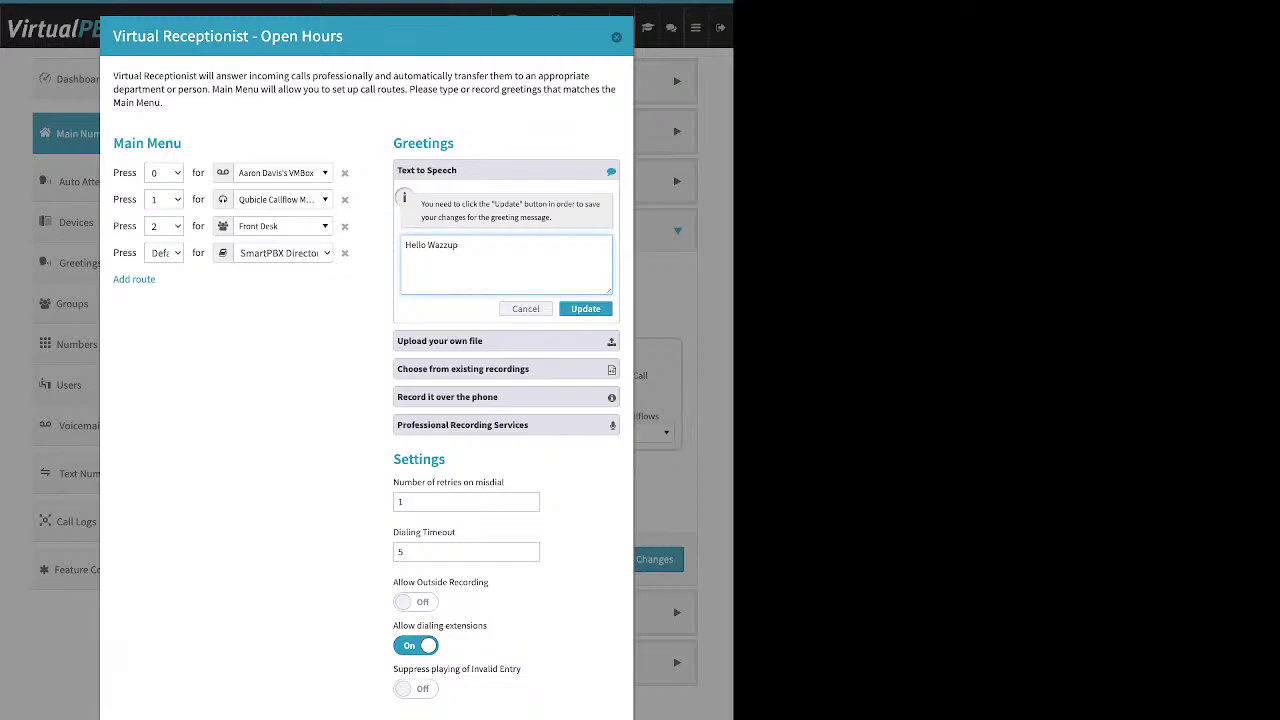
key(BackSpace)
key(BackSpace)
key(BackSpace)
key(BackSpace)
key(BackSpace)
key(BackSpace)
key(BackSpace)
key(BackSpace)
key(BackSpace)
key(BackSpace)
key(BackSpace)
key(BackSpace)
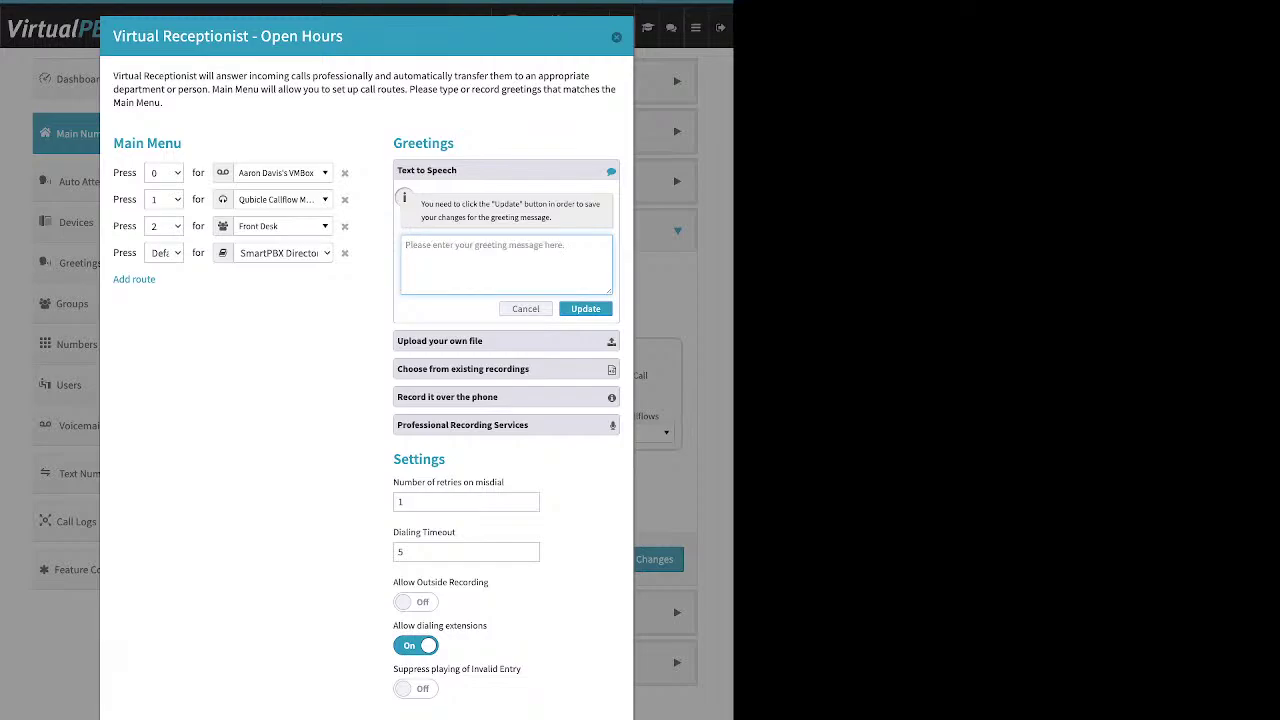
text(Thank you for)
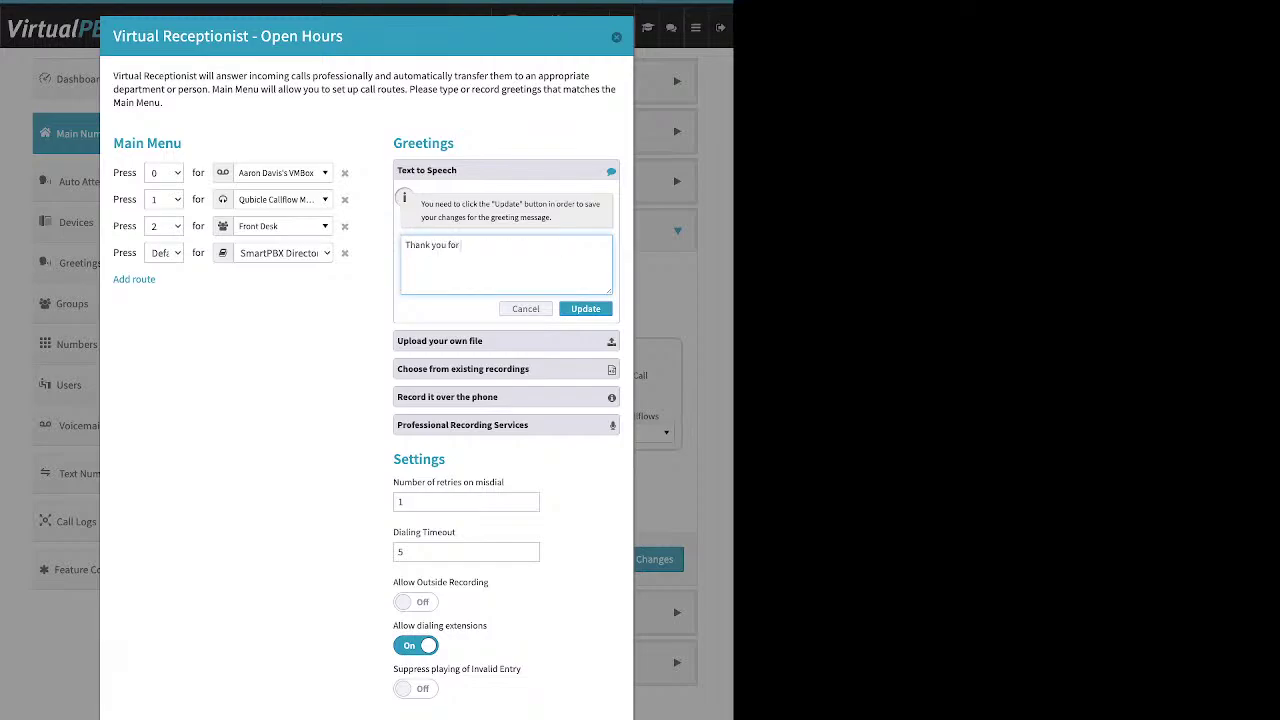
text( calling, to leave a mesage press 0. To spea)
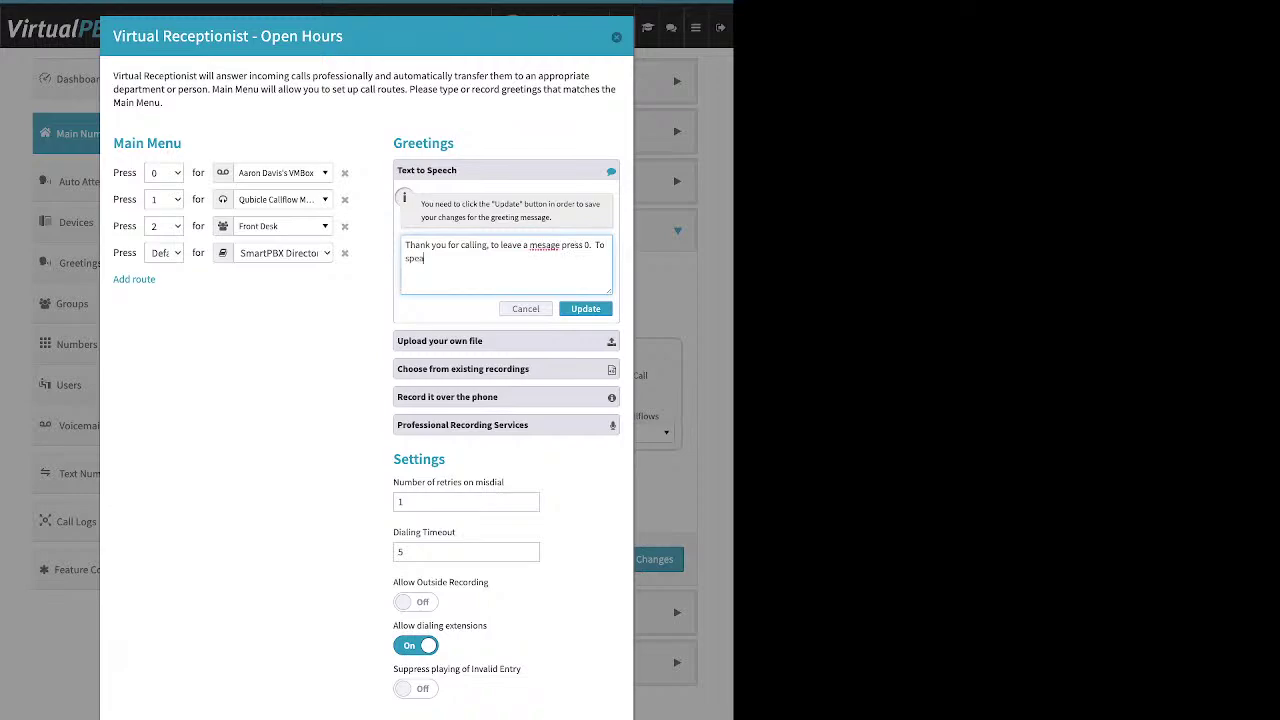
text(k to a representaive oress 1)
click(585, 308)
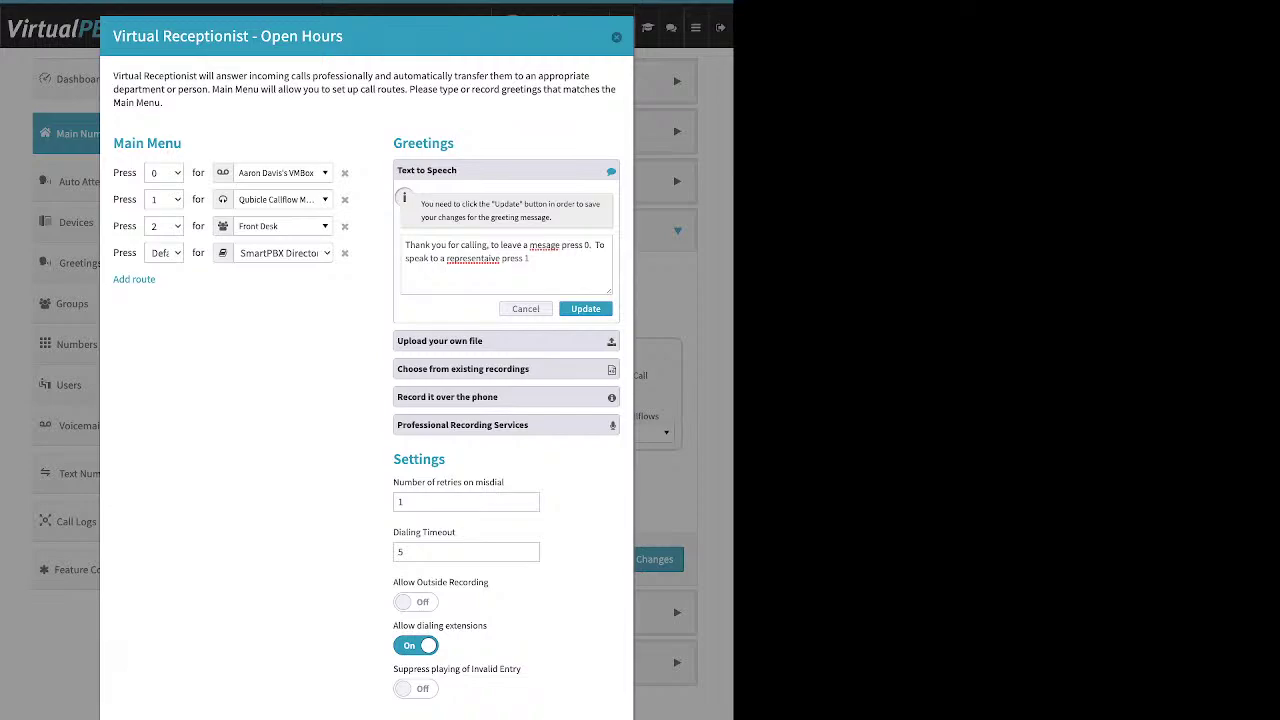
Review the greeting options for uploading a file, choosing an existing recording and recording over the phone
click(506, 341)
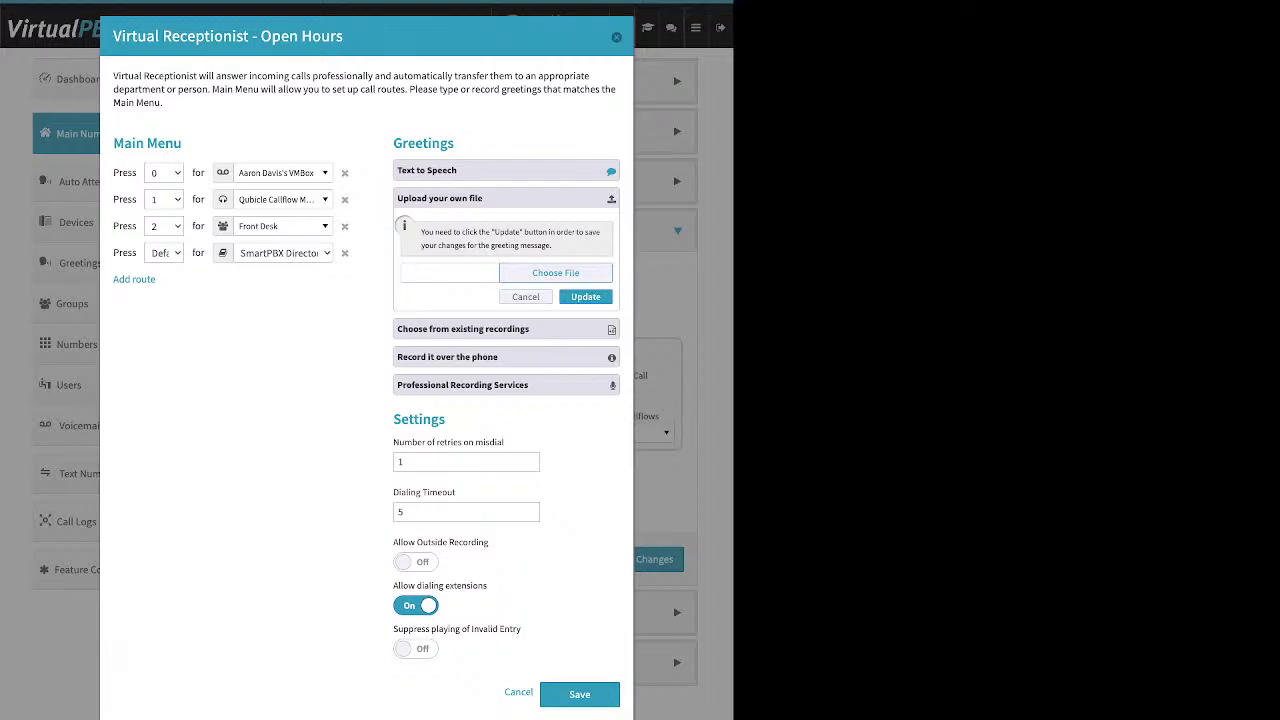
click(506, 329)
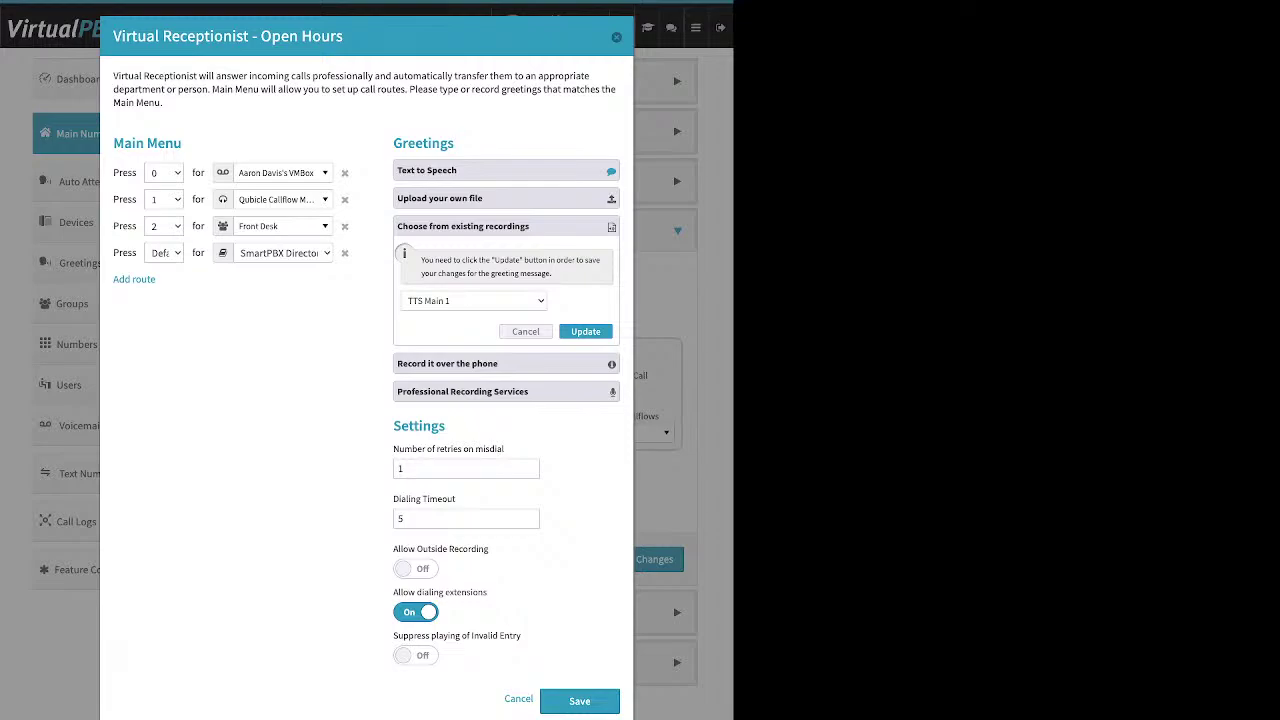
click(506, 363)
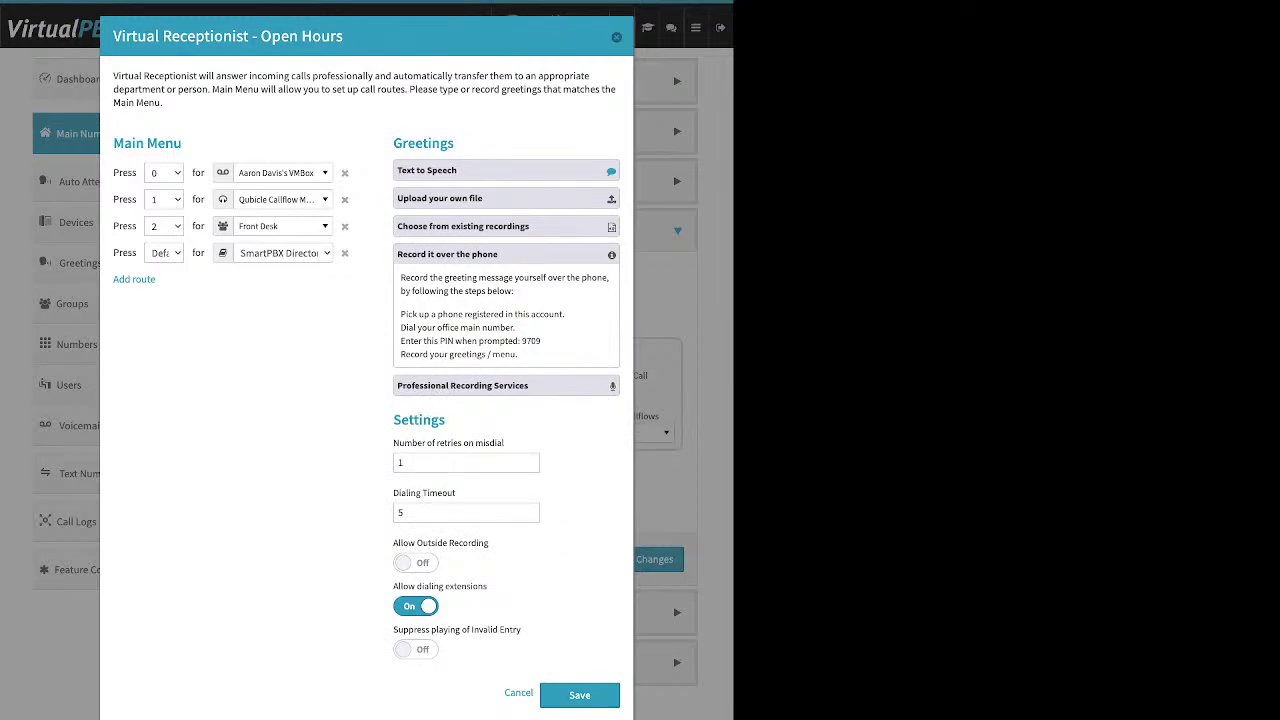
drag(400, 314, 565, 314)
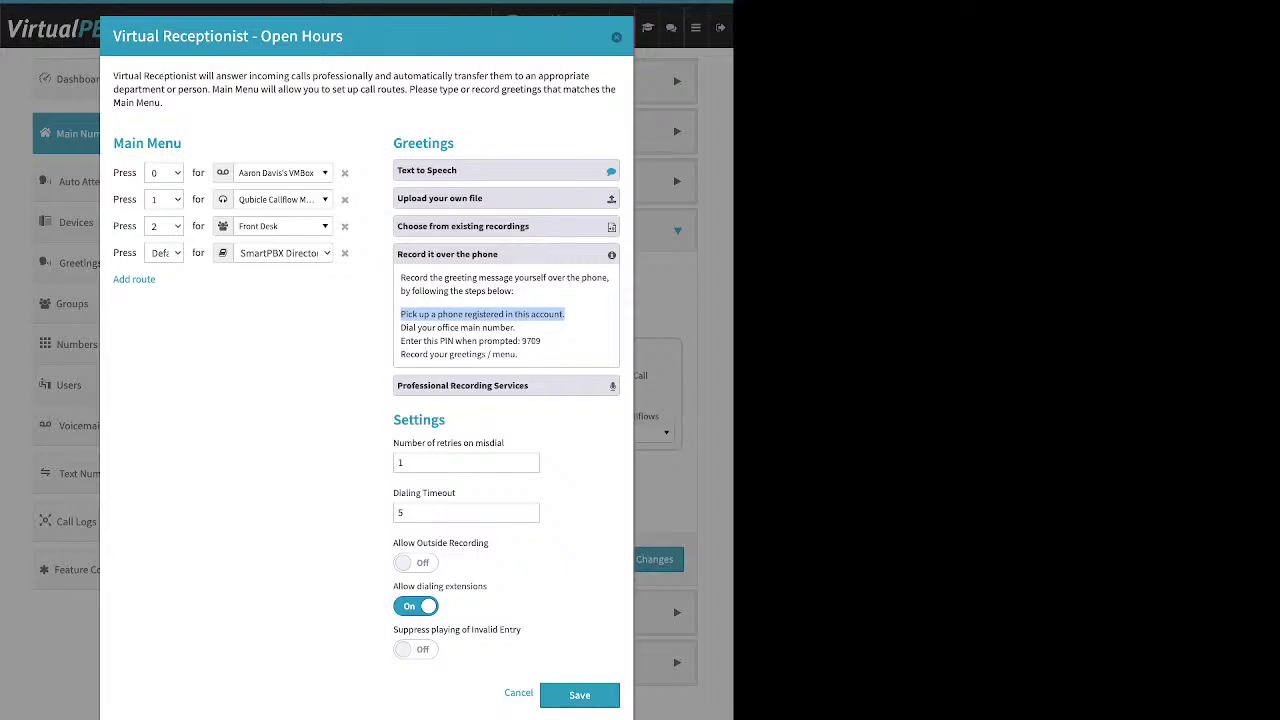
Turn on Allow Outside Recording in the Virtual Receptionist settings
drag(446, 420, 393, 420)
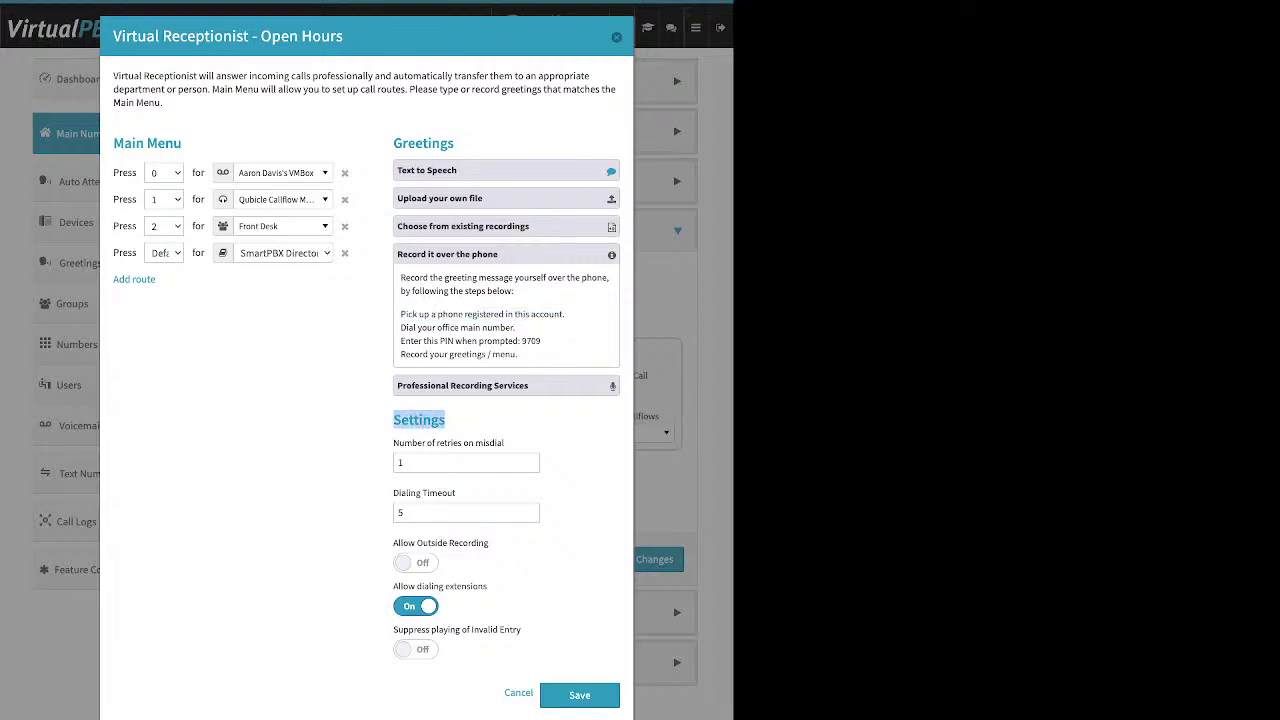
drag(489, 543, 393, 543)
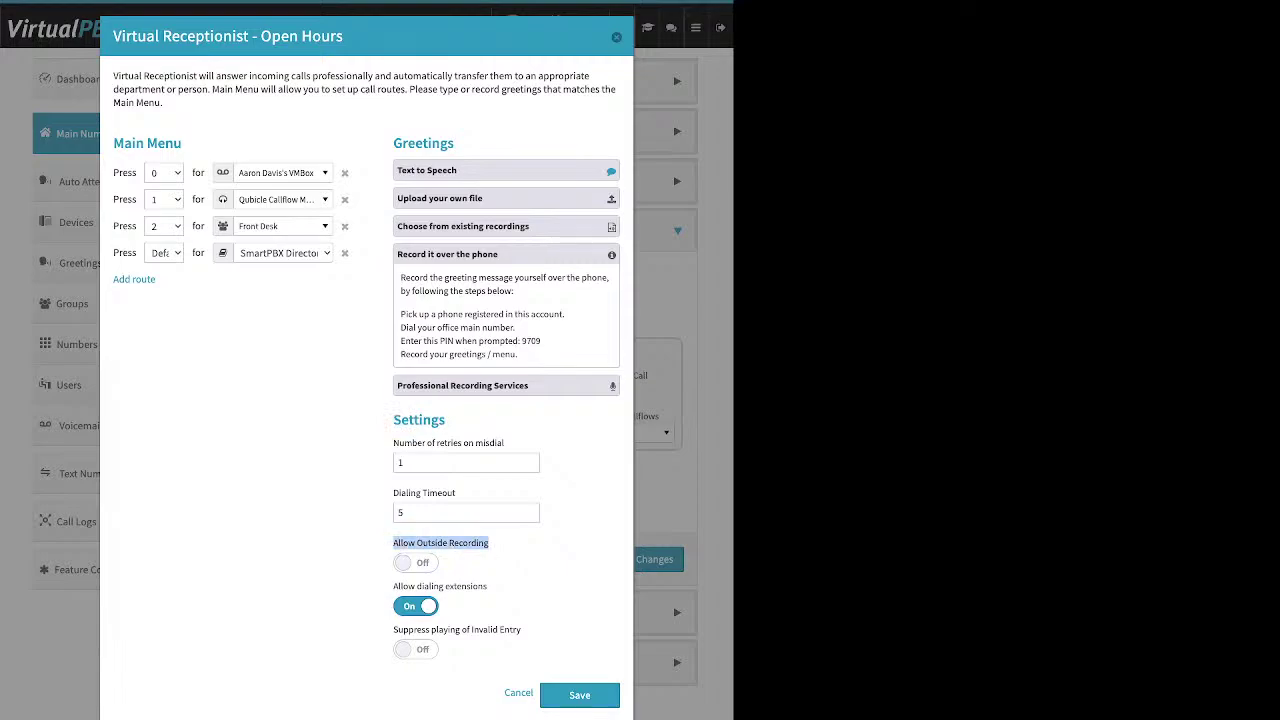
click(415, 562)
click(440, 542)
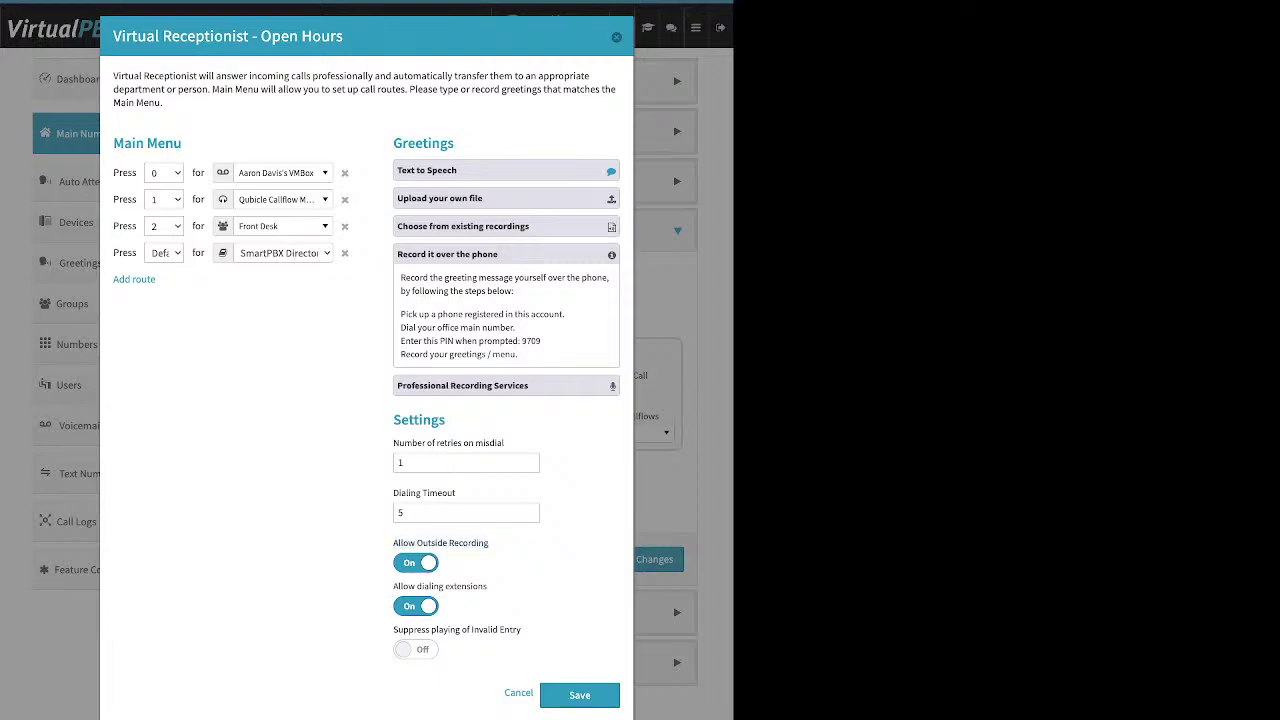
Review the phone-recording instructions, the professional recording option, and the misdial retry and dialing timeout settings
drag(541, 341, 522, 341)
click(506, 385)
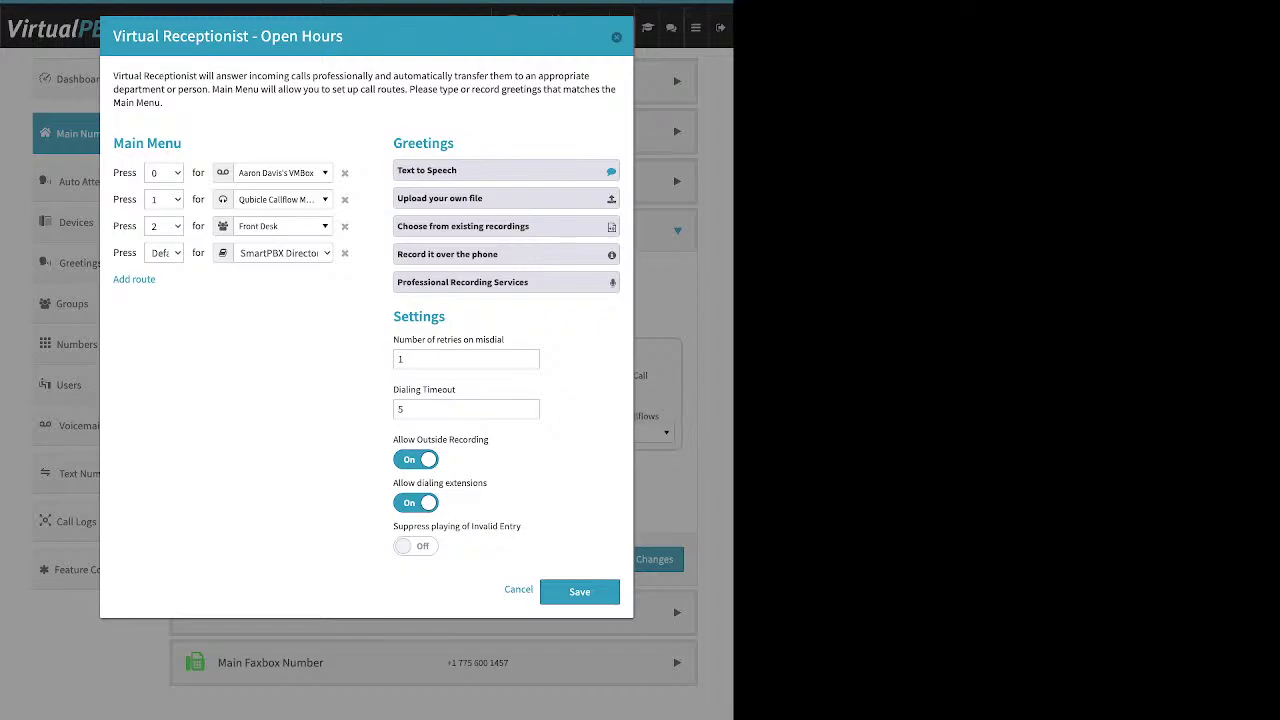
click(506, 198)
click(403, 359)
drag(393, 339, 504, 339)
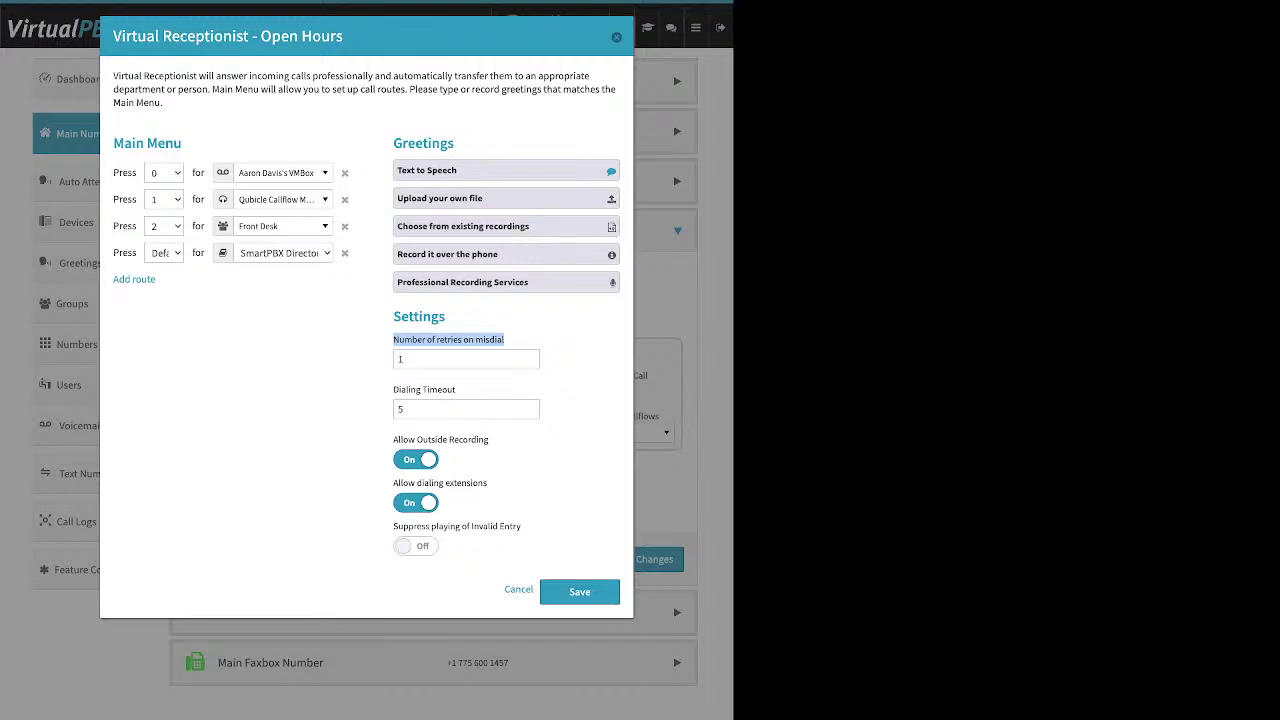
click(398, 409)
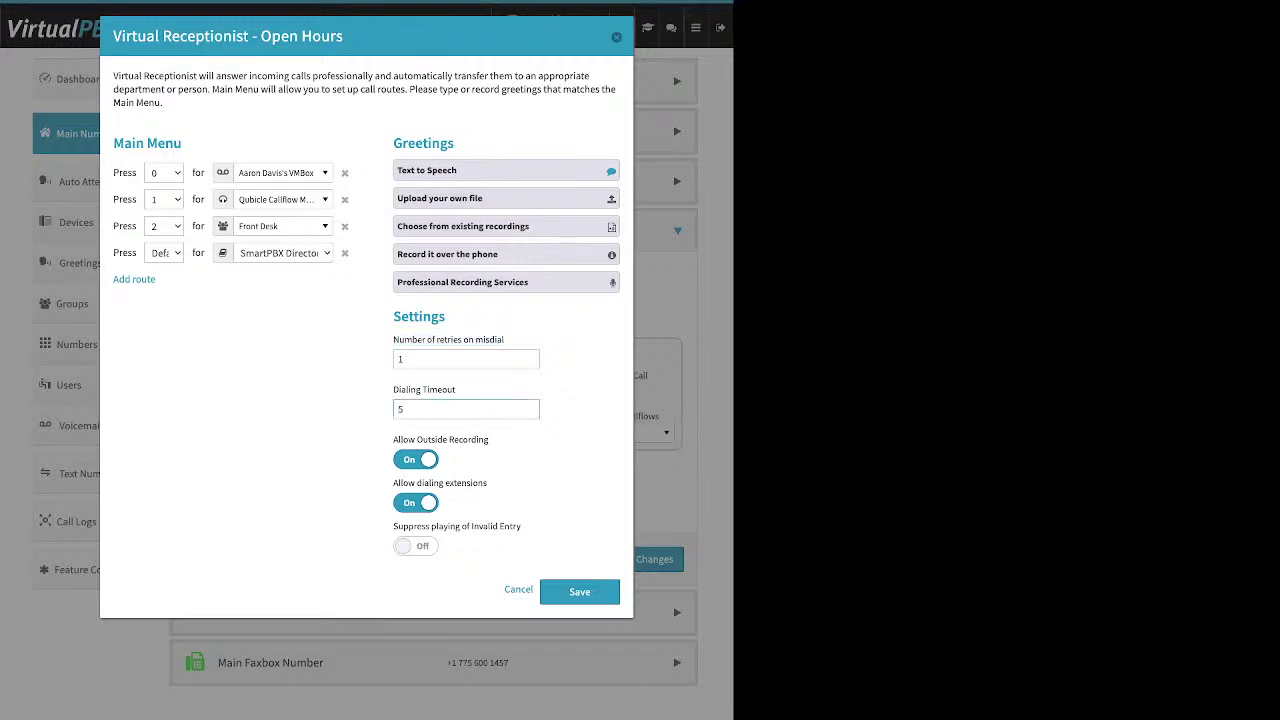
drag(393, 389, 452, 389)
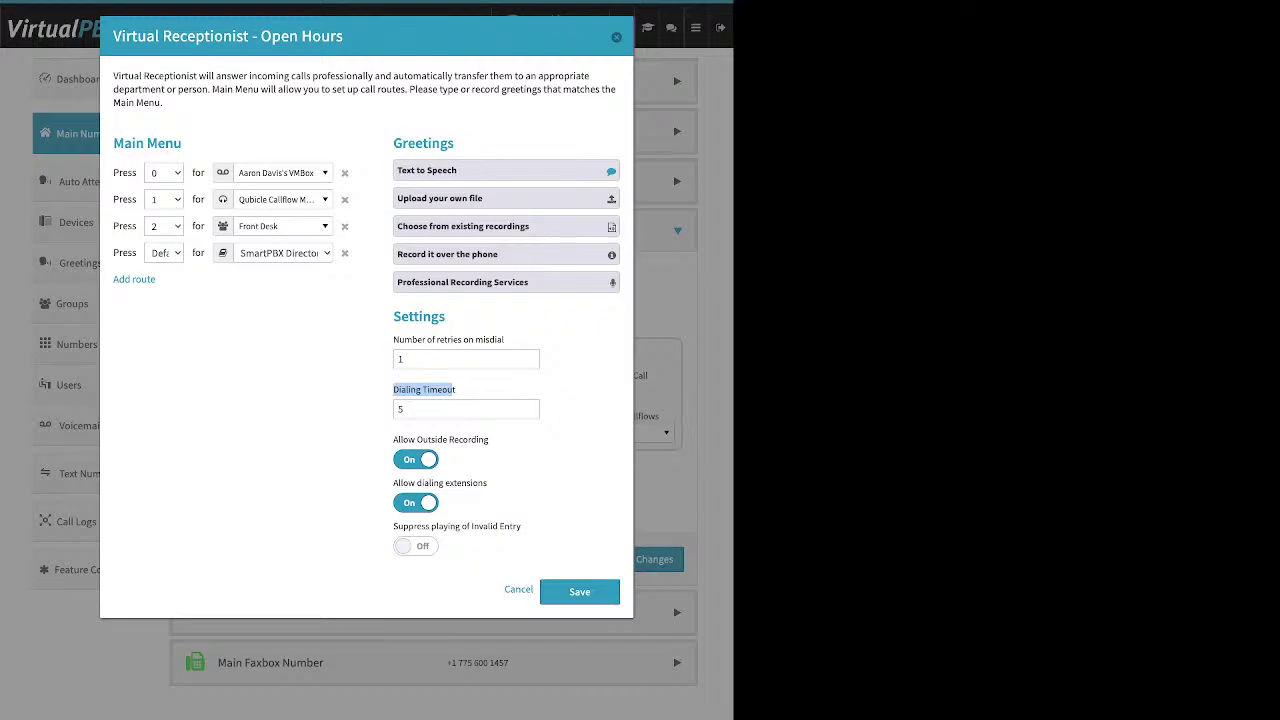
Remove the Default route to the SmartPBX Directory and turn off Allow Outside Recording, leaving Allow dialing extensions on
click(344, 253)
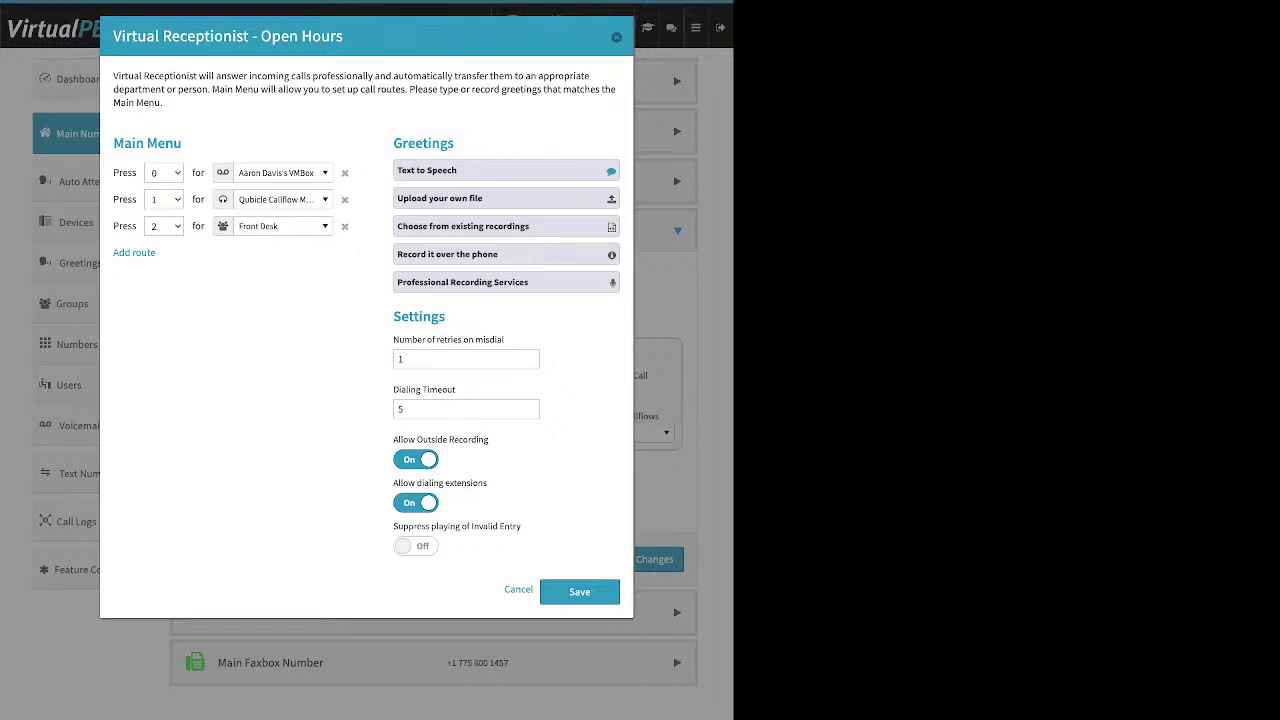
click(415, 459)
triple_click(440, 483)
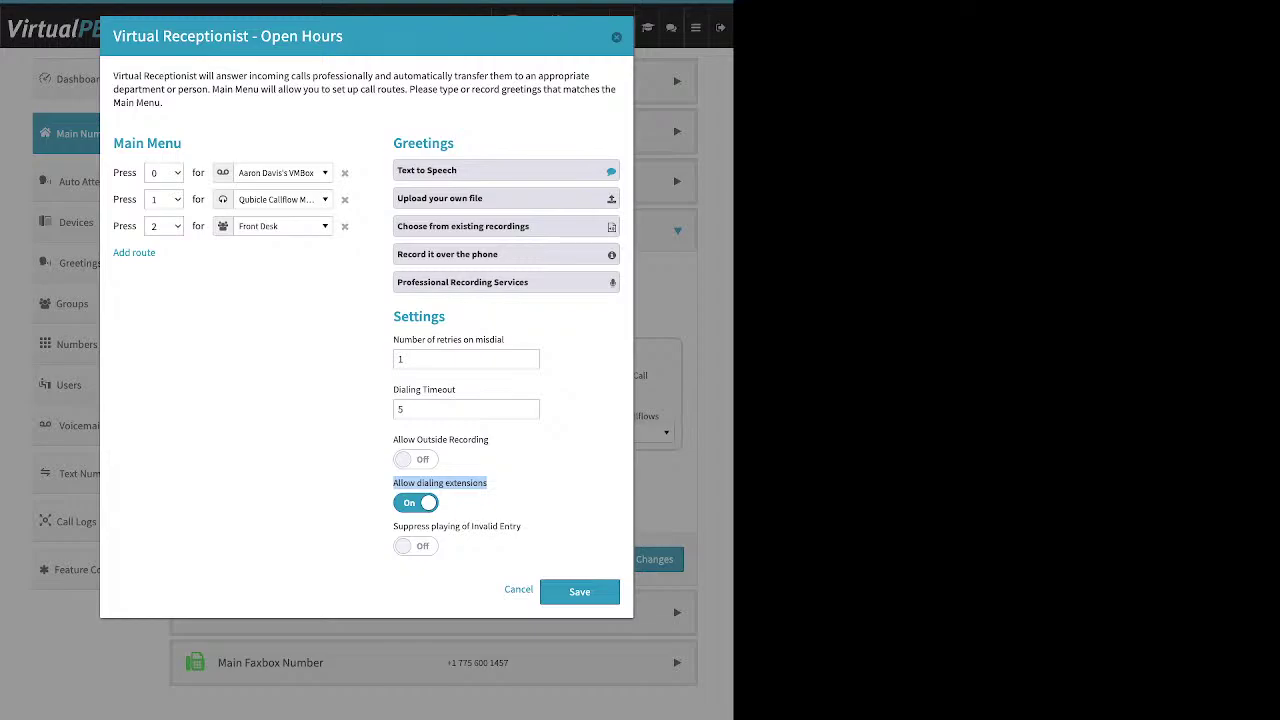
click(415, 502)
click(415, 502)
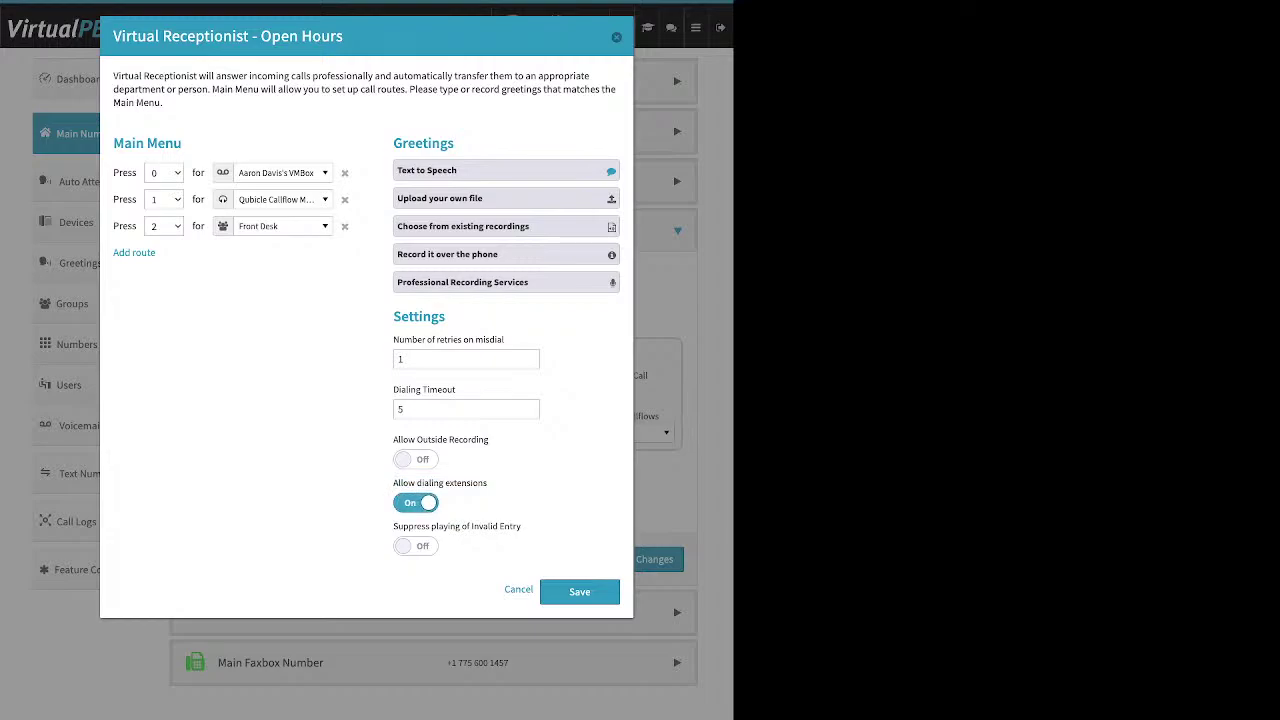
Turn on Suppress playing of Invalid Entry, then save the Virtual Receptionist and the open-hours call handling changes
drag(393, 526, 521, 526)
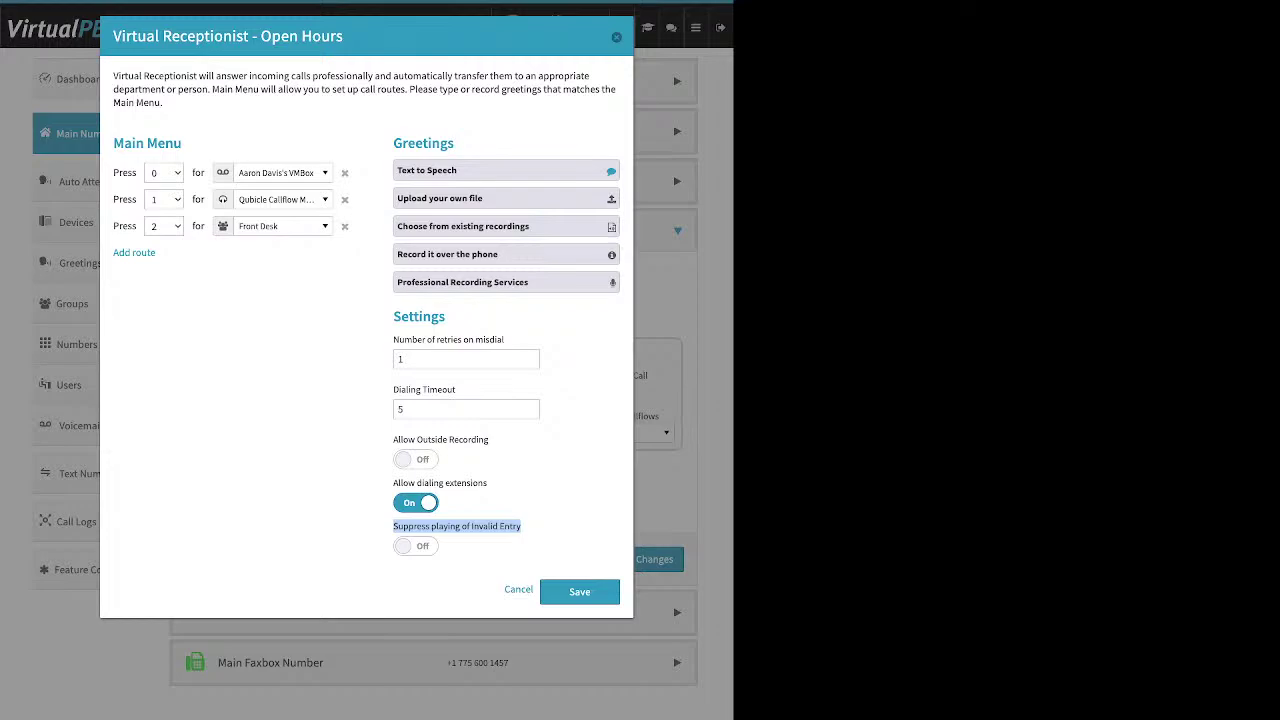
click(415, 546)
drag(182, 143, 454, 143)
drag(452, 316, 409, 316)
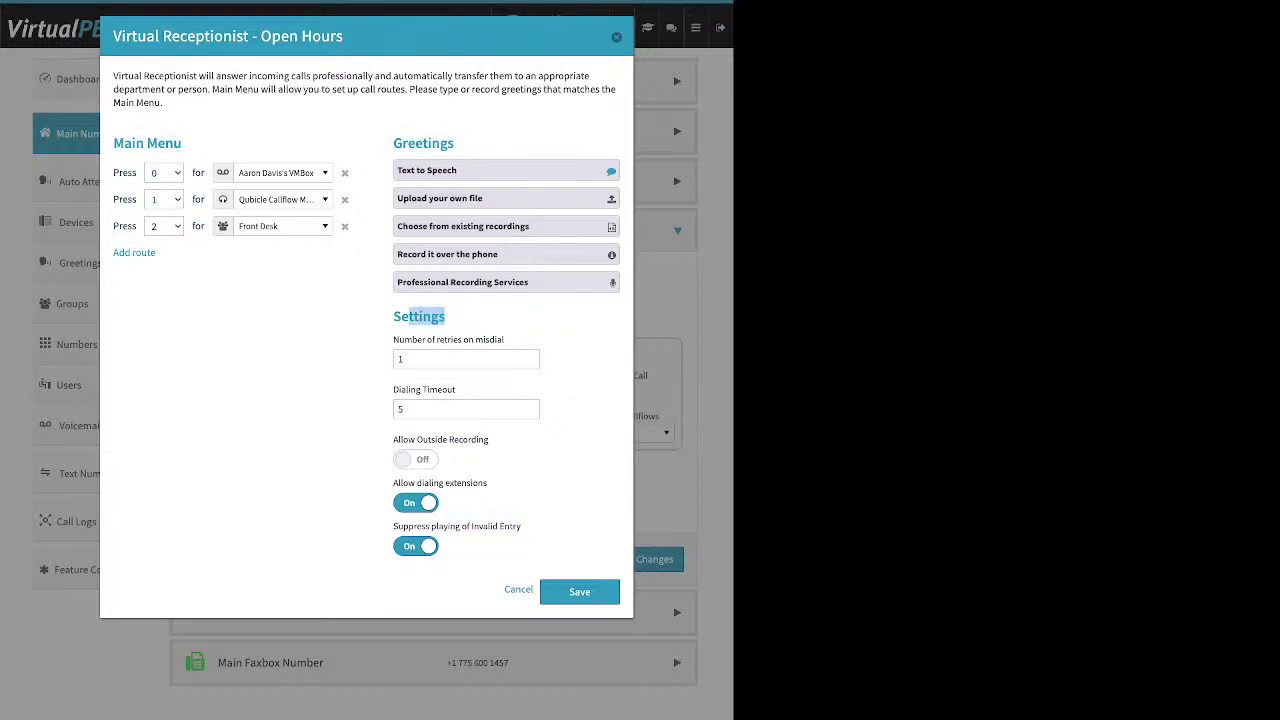
click(579, 591)
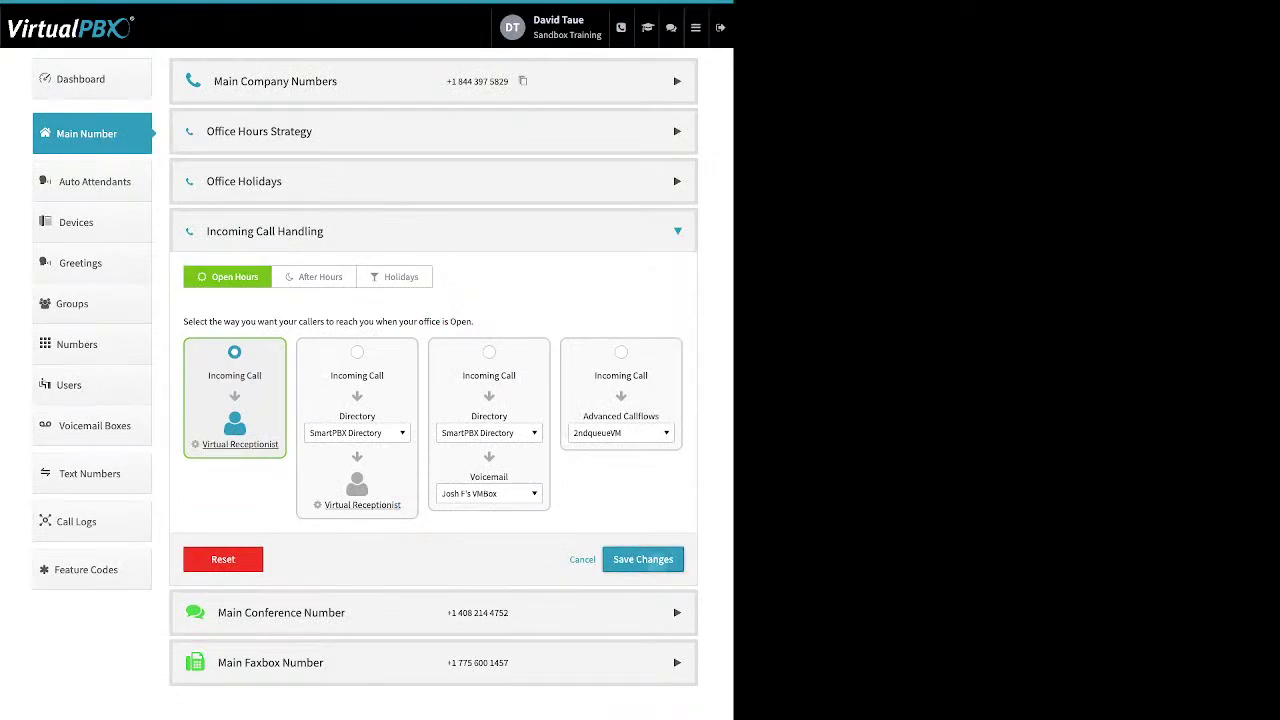
click(643, 559)
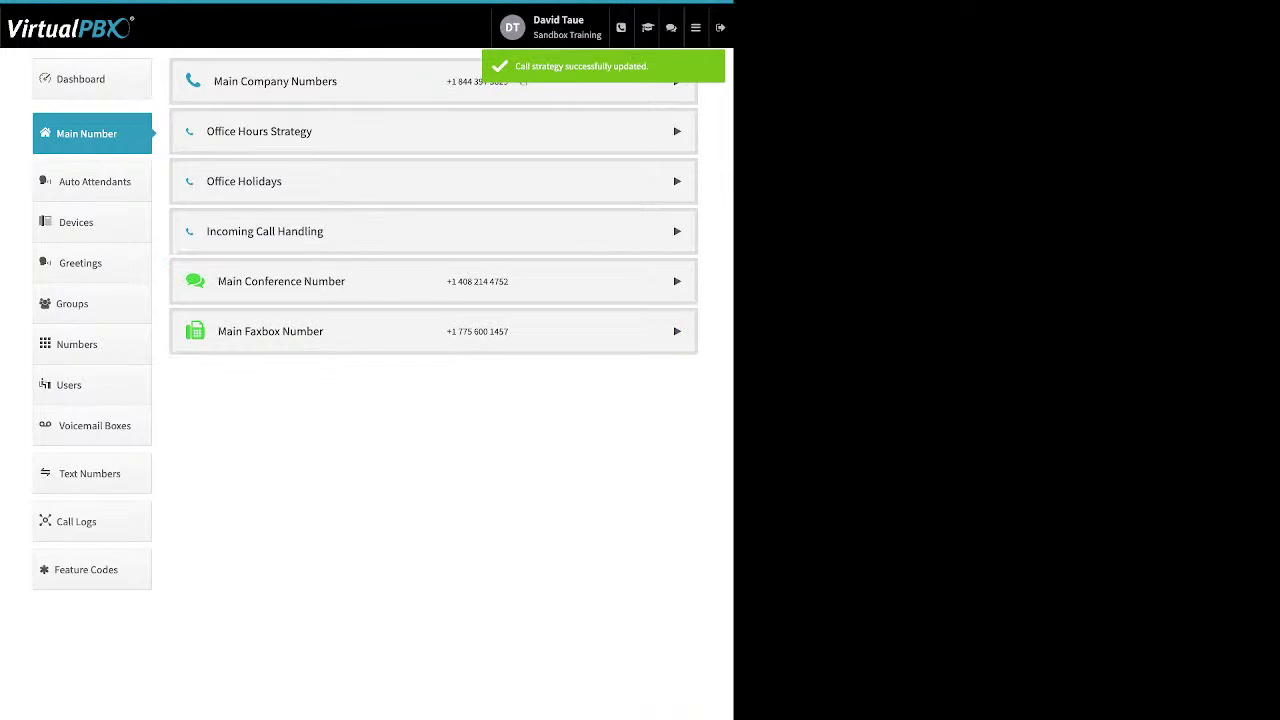
Set After Hours incoming calls to reach the Front Desk group followed by the Virtual Receptionist, and close the receptionist's settings
click(264, 231)
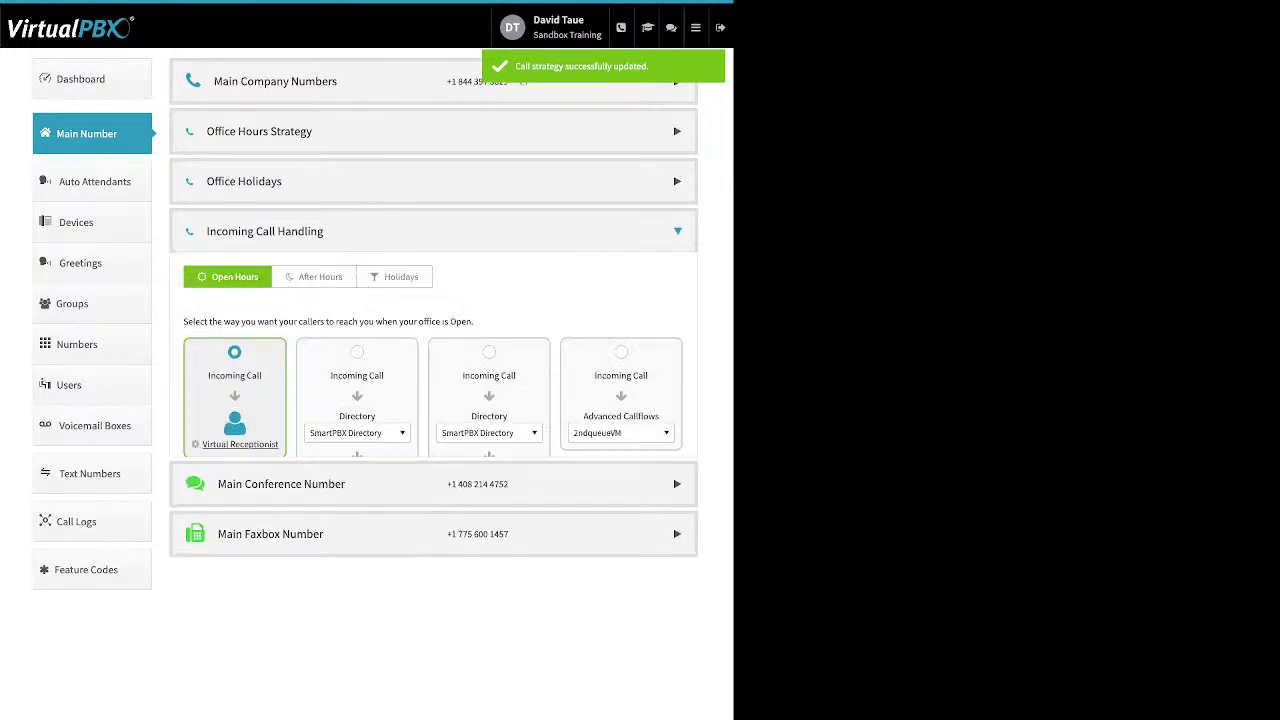
click(314, 276)
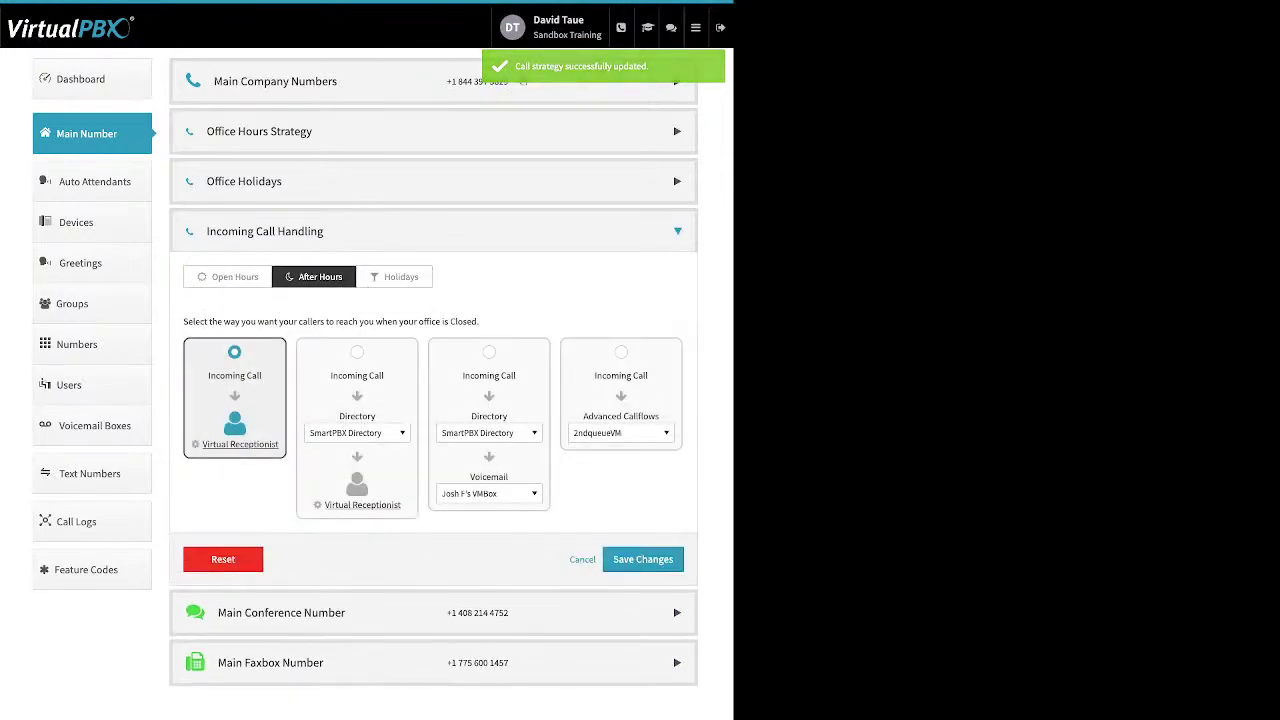
click(357, 352)
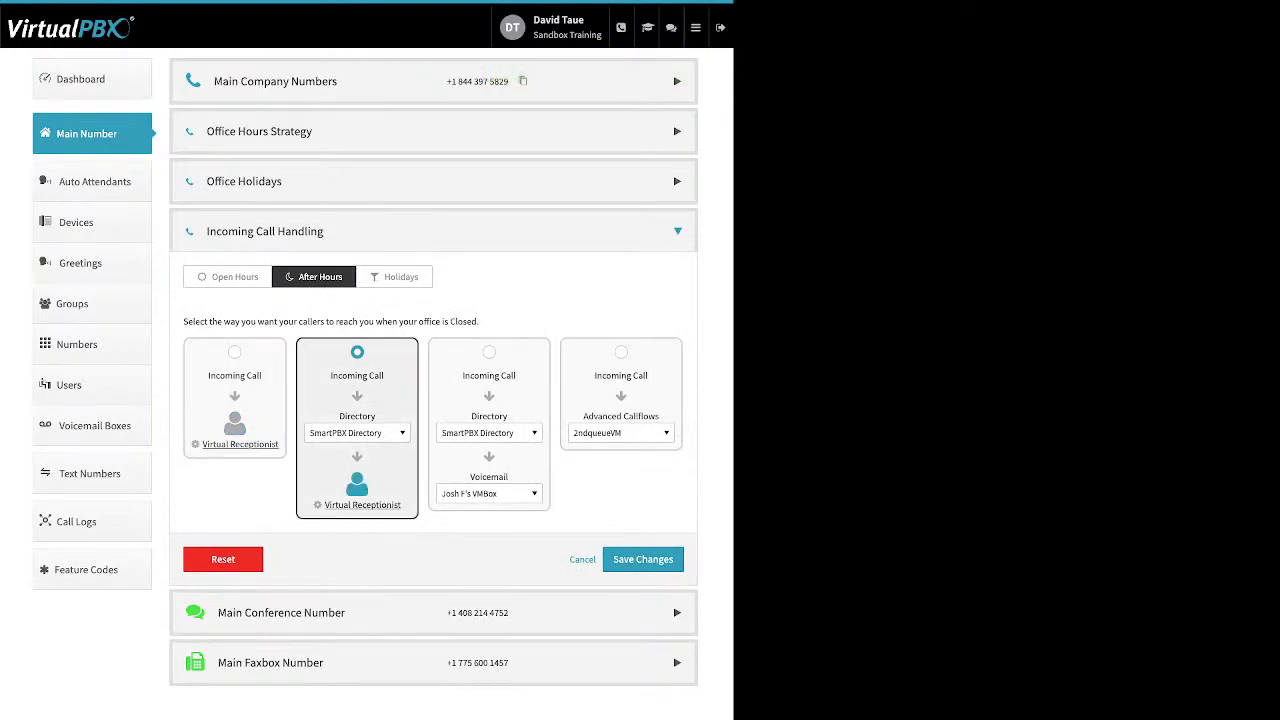
click(357, 432)
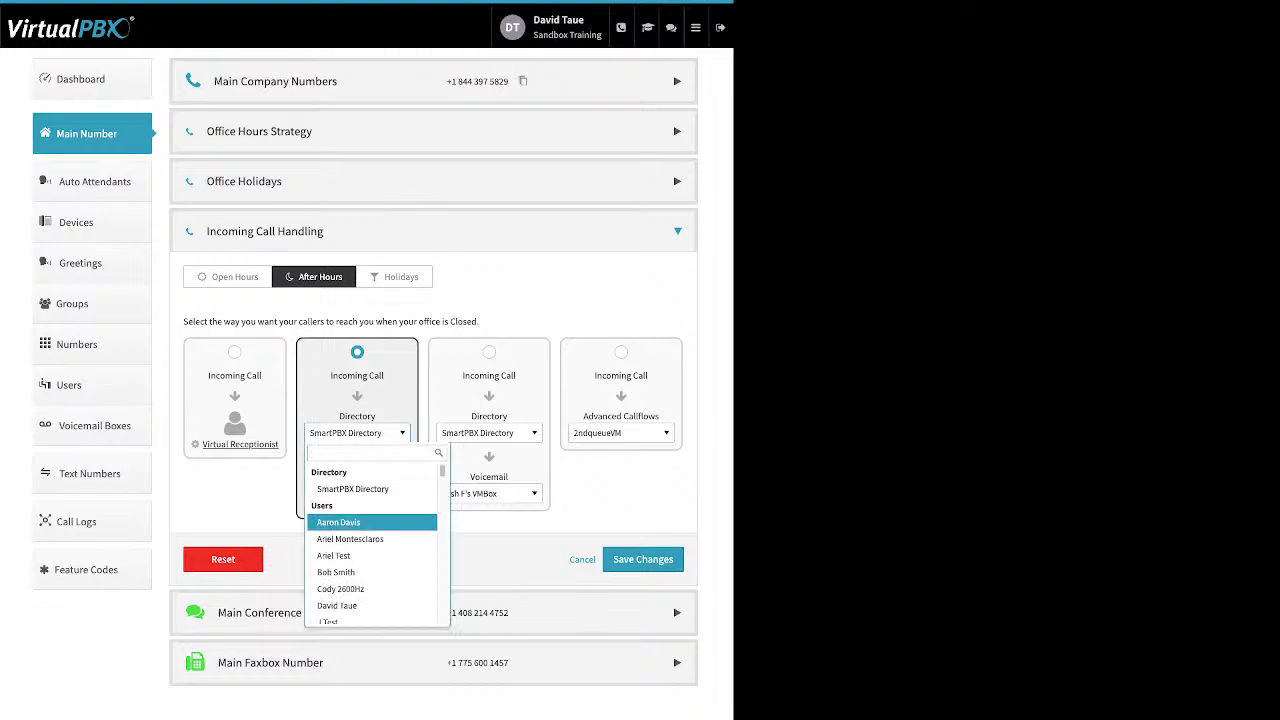
scroll(371, 518, down, 1)
scroll(372, 518, down, 5)
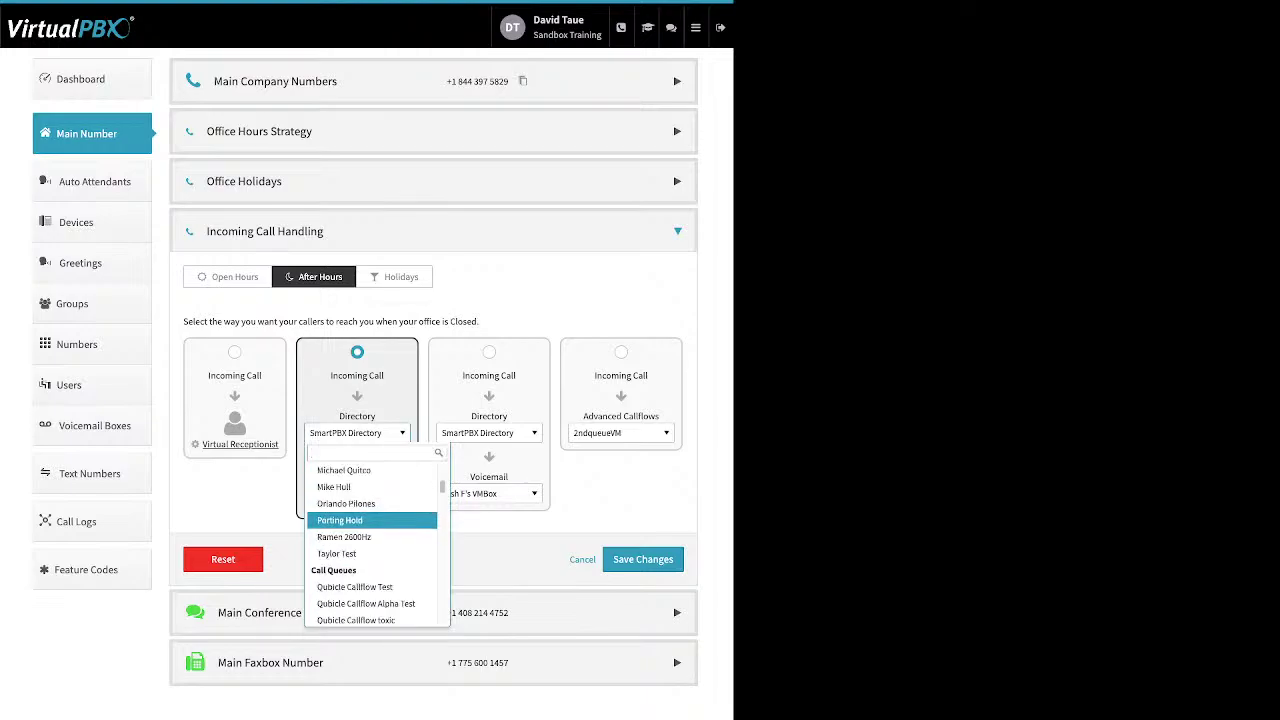
scroll(372, 519, down, 2)
scroll(372, 512, down, 2)
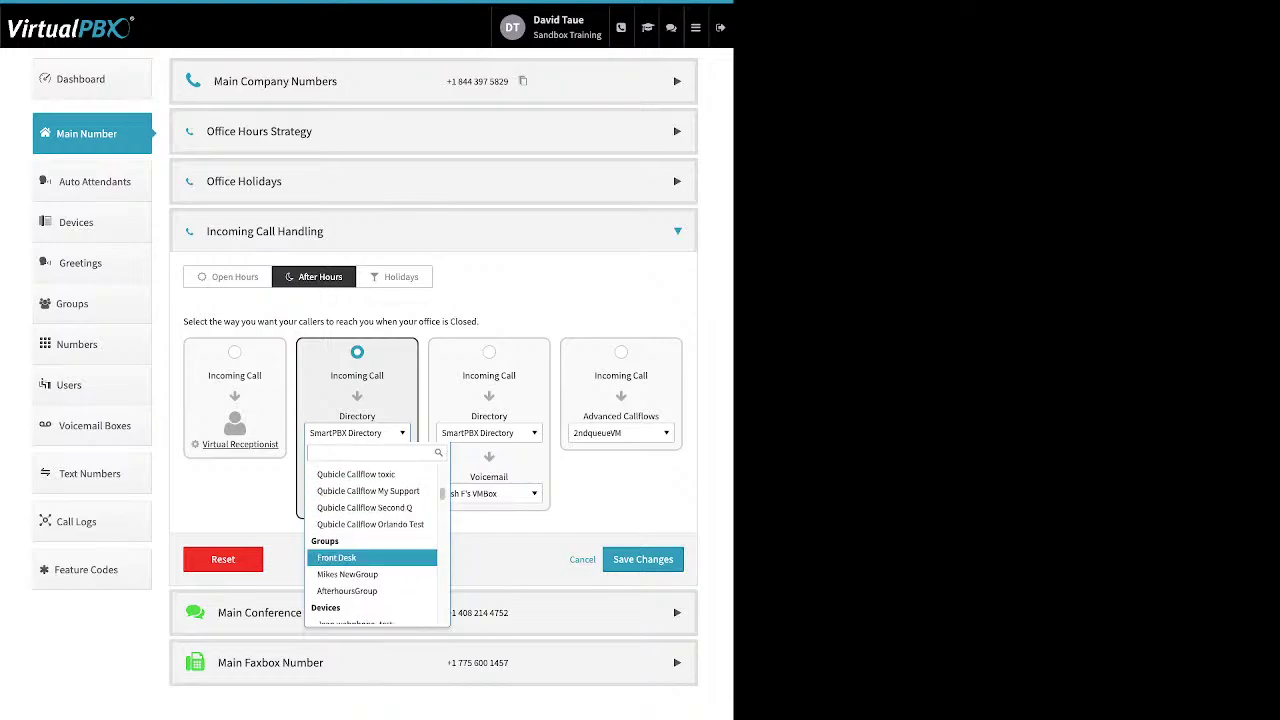
click(372, 557)
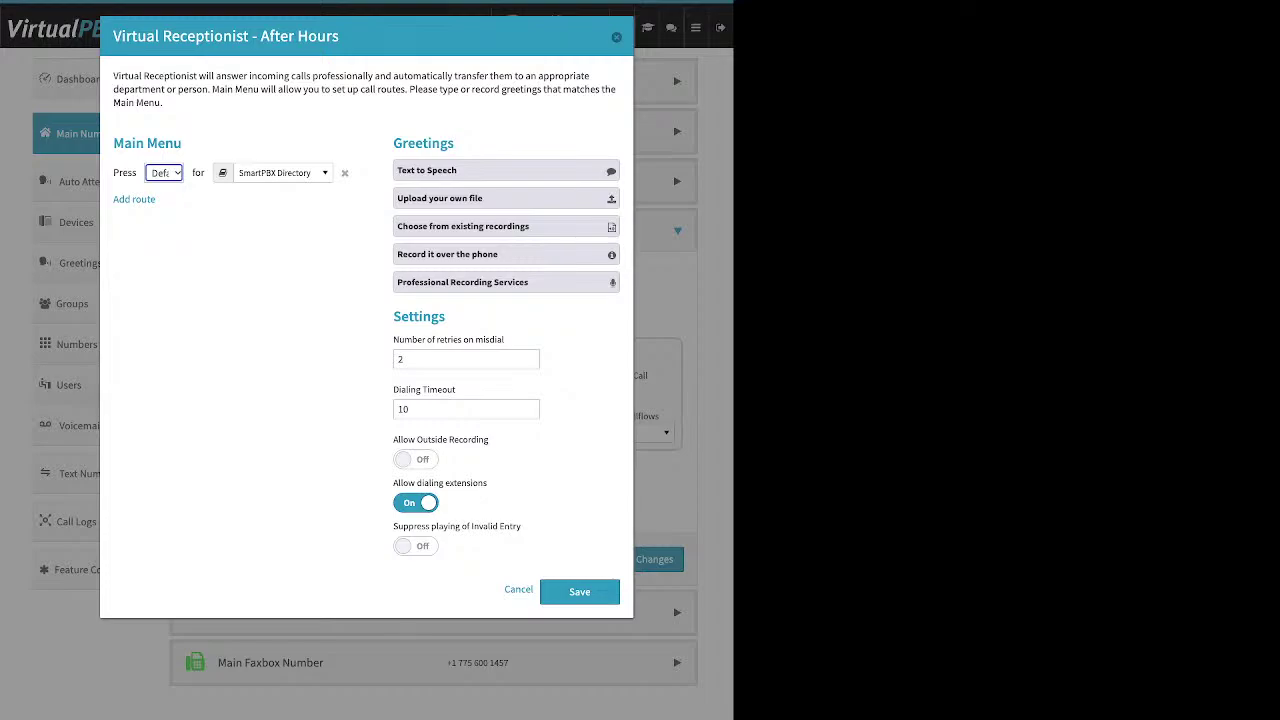
click(616, 37)
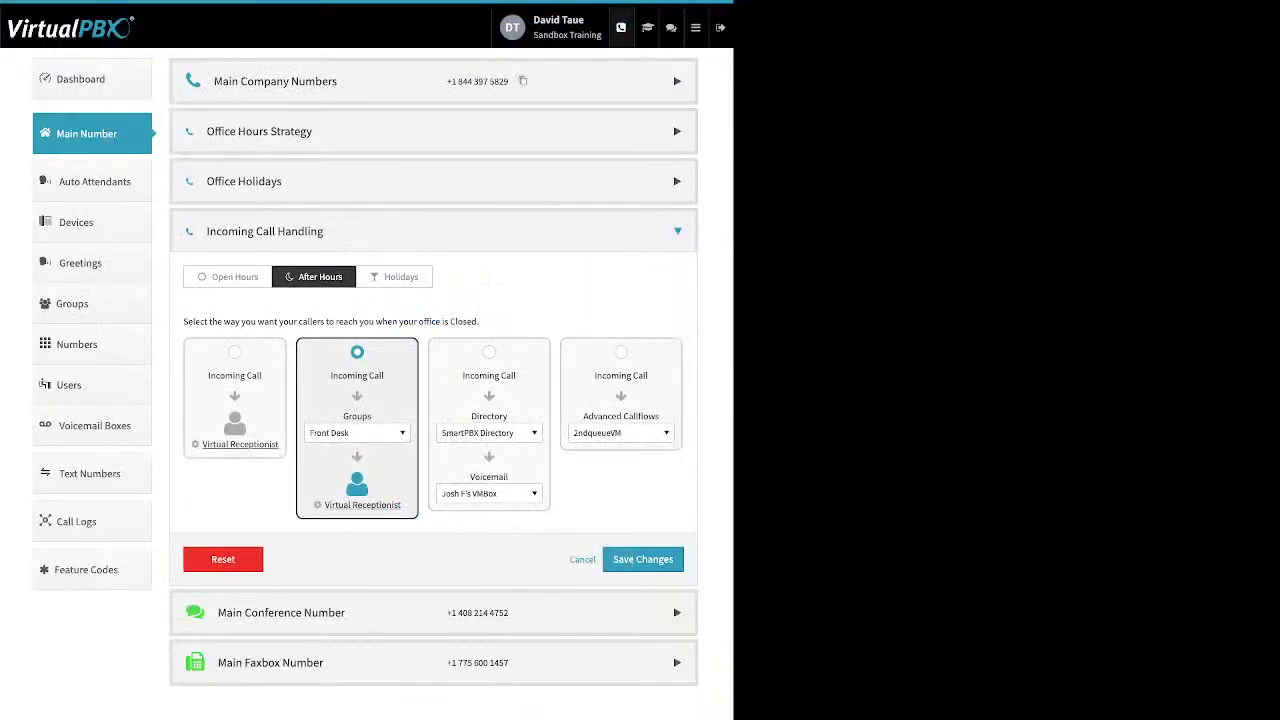
Choose the voicemail-ending call flow for Holidays and set its first destination to Skip to Voicemail
click(394, 277)
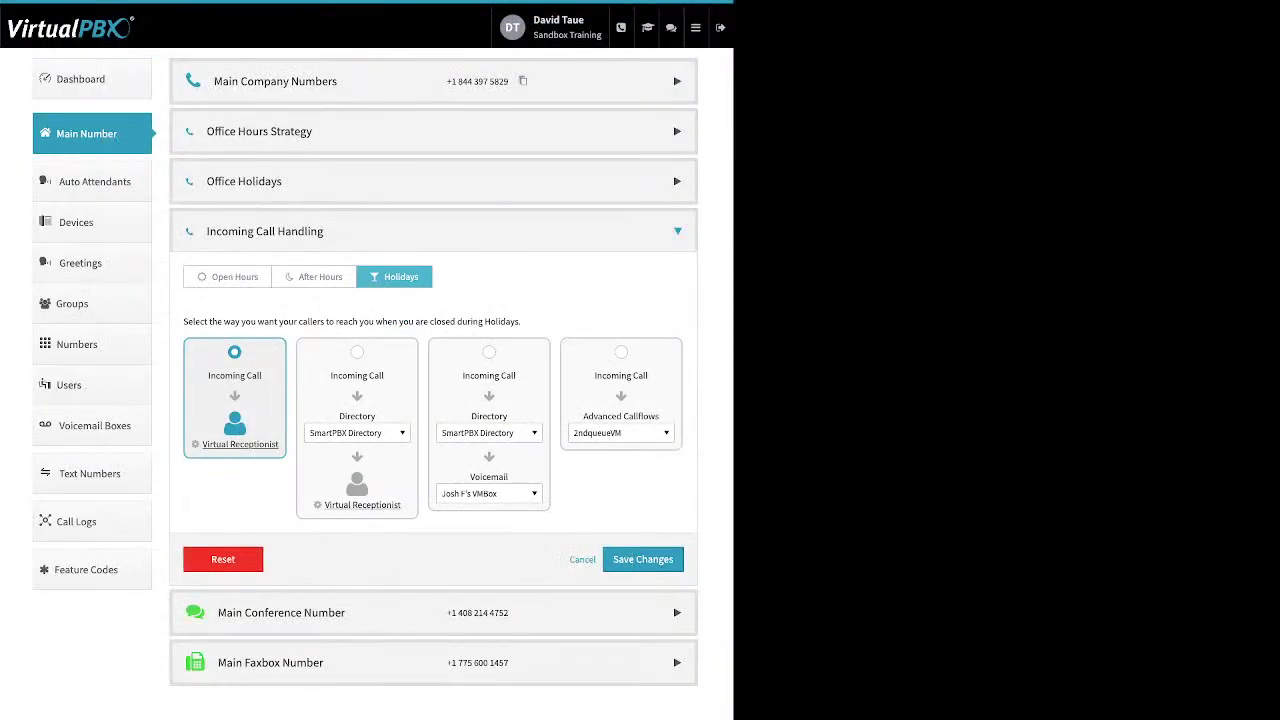
click(489, 352)
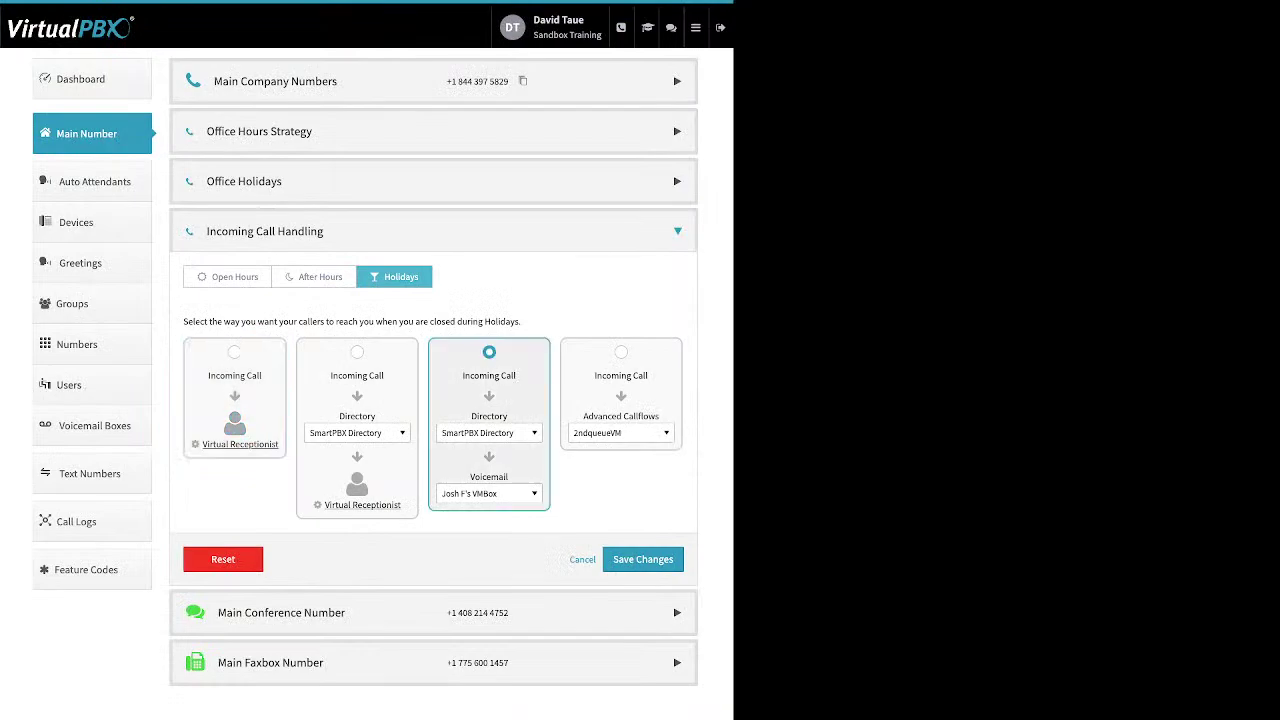
click(489, 432)
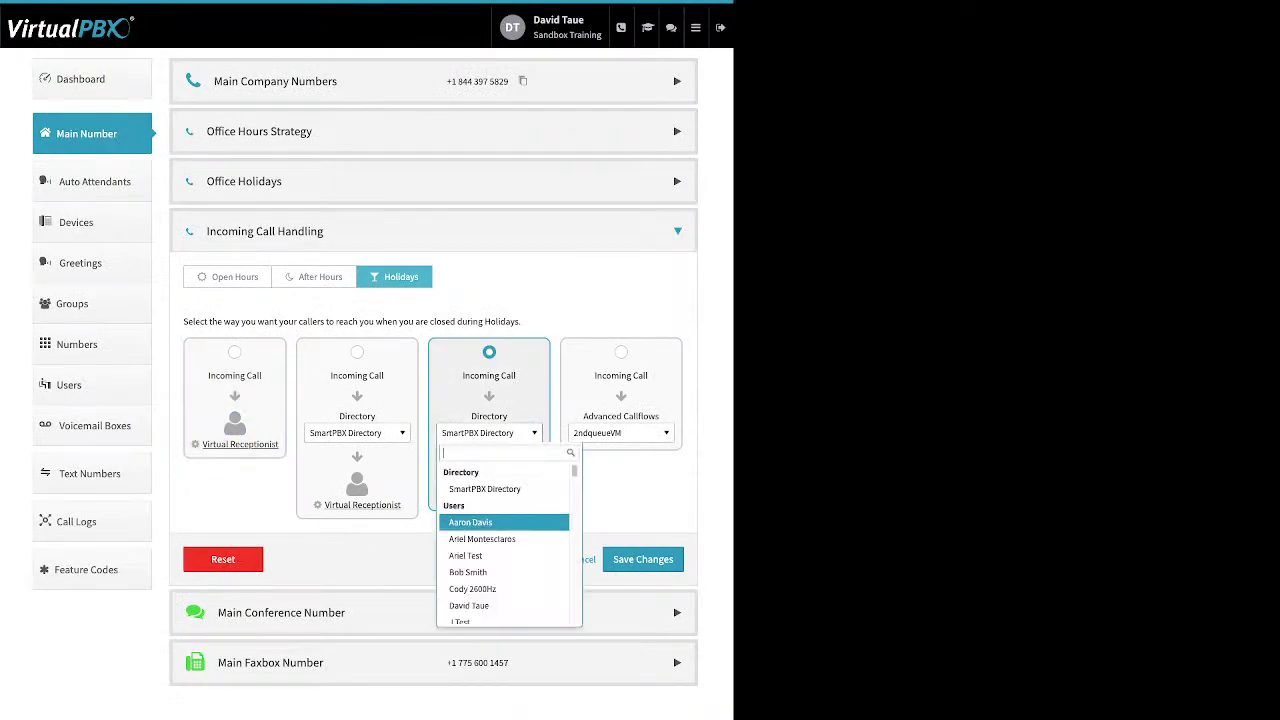
scroll(504, 522, down, 1)
key(Down)
key(Down)
key(Down)
key(Down)
key(Down)
key(Down)
key(Down)
key(Down)
key(Down)
key(Down)
key(Down)
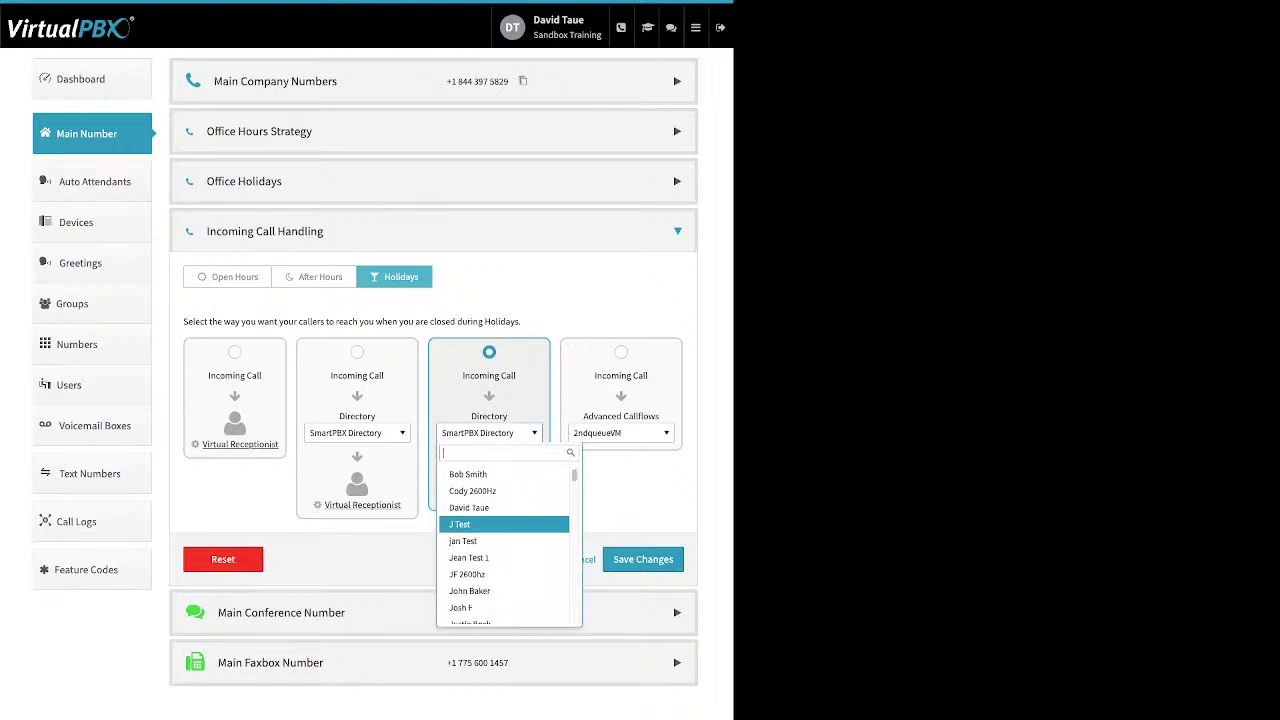
key(Down)
key(Down)
key(Down)
key(Down)
key(Down)
key(Down)
key(Down)
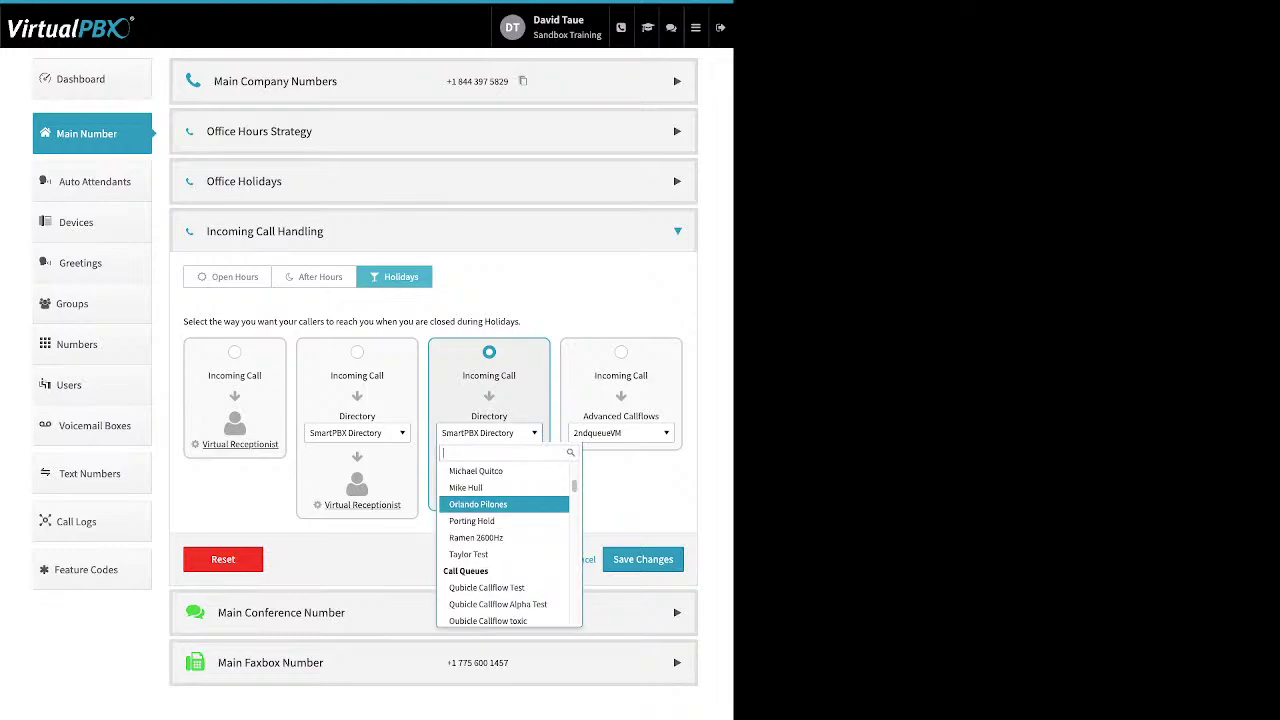
key(Down)
key(Down)
key(Down)
key(Down)
key(Down)
key(Down)
key(Down)
key(Down)
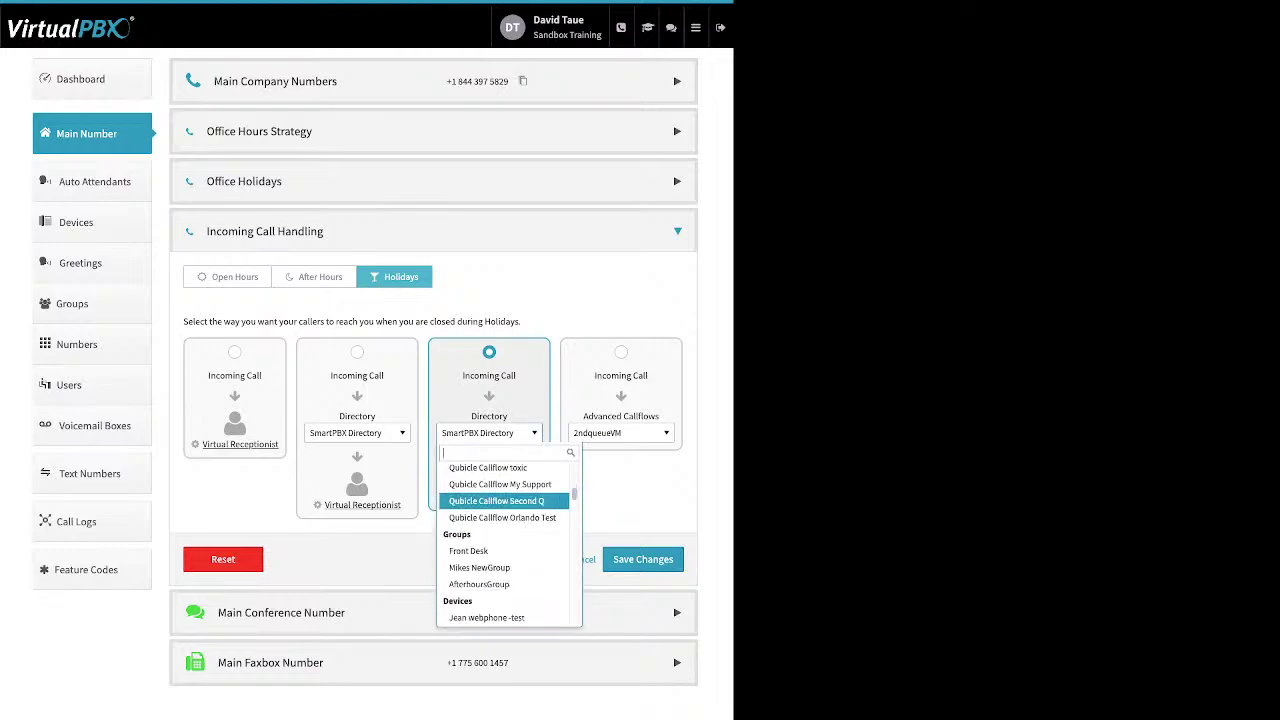
key(Down)
key(Down)
key(Down)
key(Down)
key(Down)
key(Down)
key(Down)
key(Down)
key(Down)
key(Down)
key(Down)
key(Down)
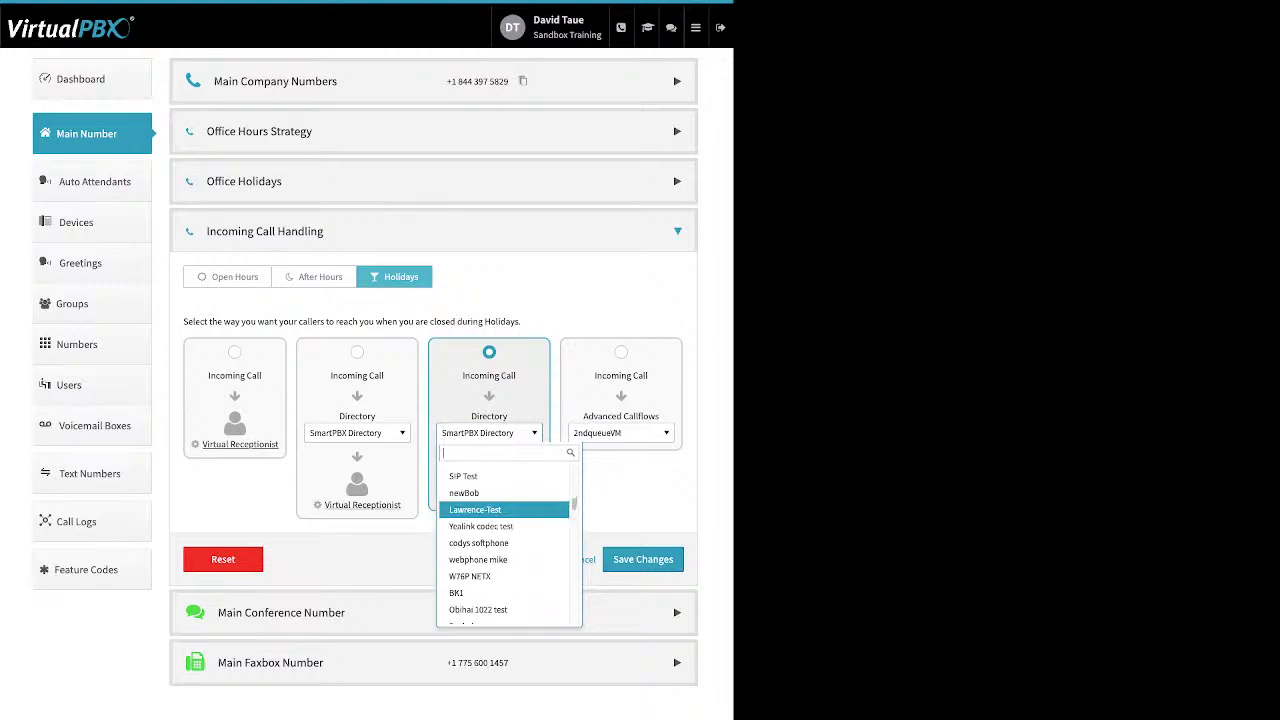
key(Down)
key(Down)
key(Down)
key(Down)
key(Down)
key(Down)
key(Down)
key(Down)
key(Down)
key(Down)
key(Down)
key(Down)
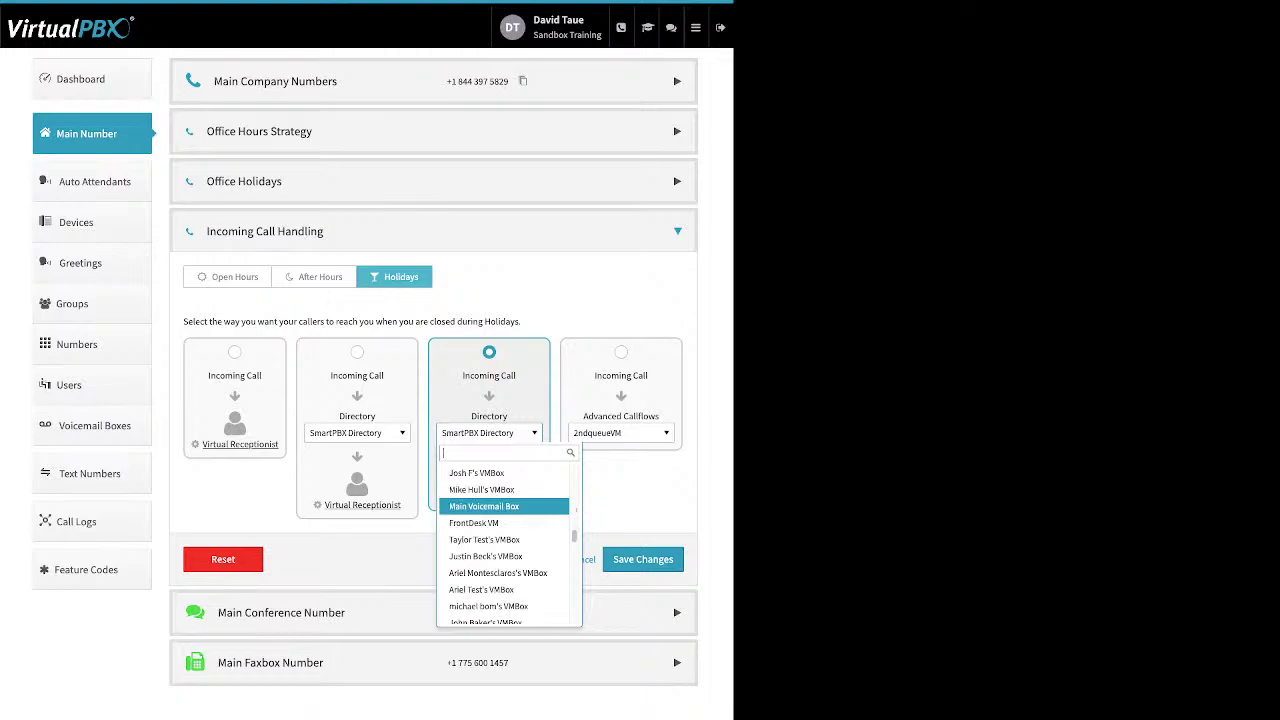
key(Down)
key(Down)
key(Down)
key(Down)
key(Down)
key(Down)
key(Down)
key(Down)
key(Down)
key(Down)
key(Down)
key(Down)
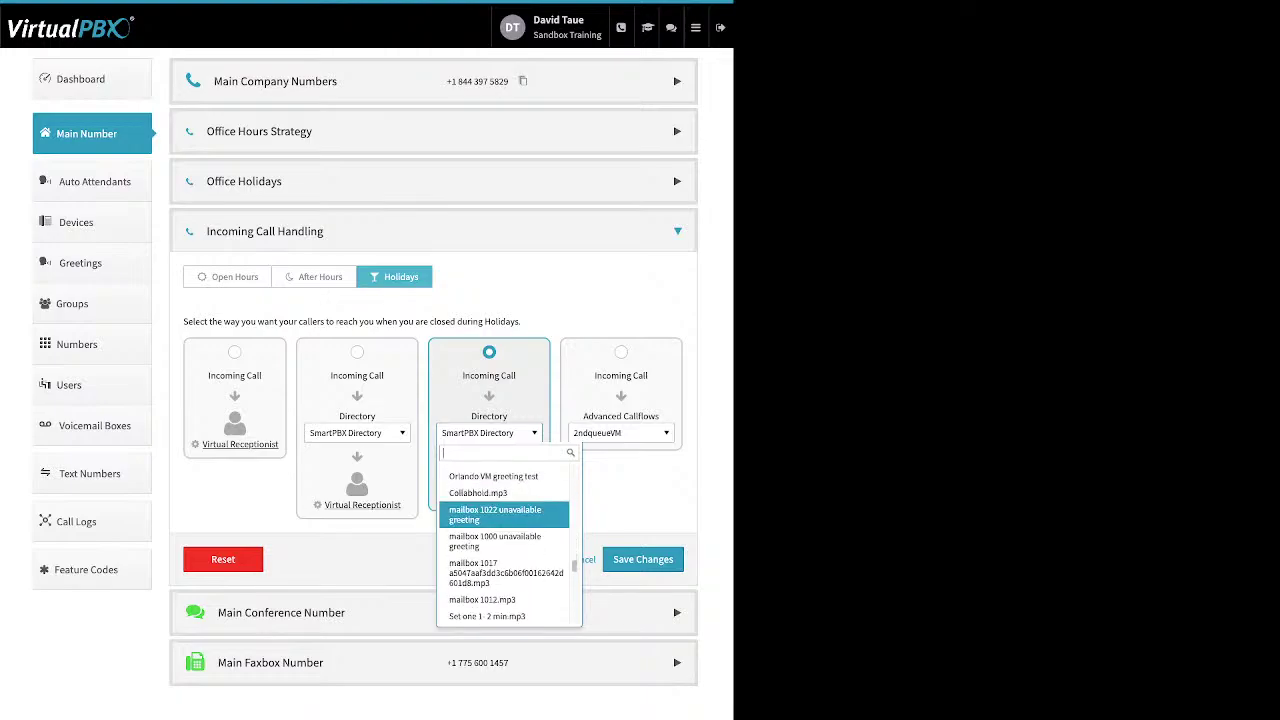
key(Down)
key(Down)
key(Down)
key(Down)
key(Down)
key(Down)
key(Down)
key(Down)
key(Down)
key(Down)
key(Down)
key(Down)
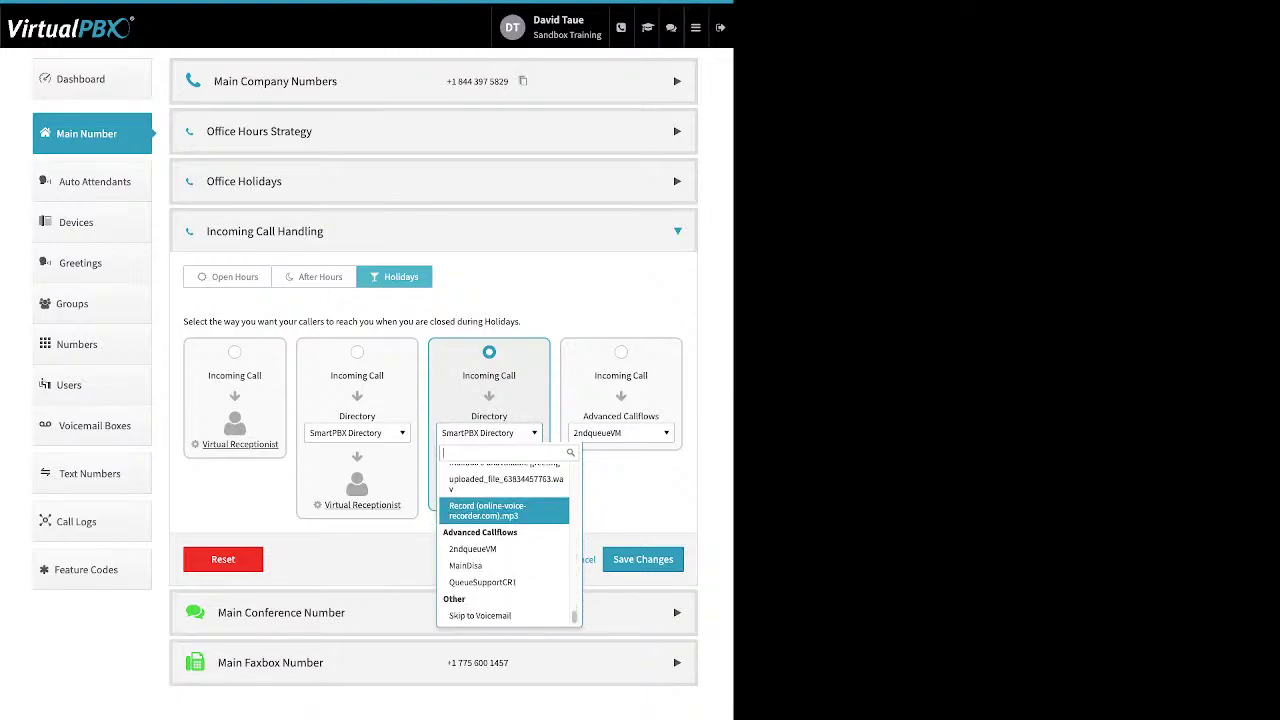
key(Down)
key(Down)
key(Down)
key(Down)
key(Return)
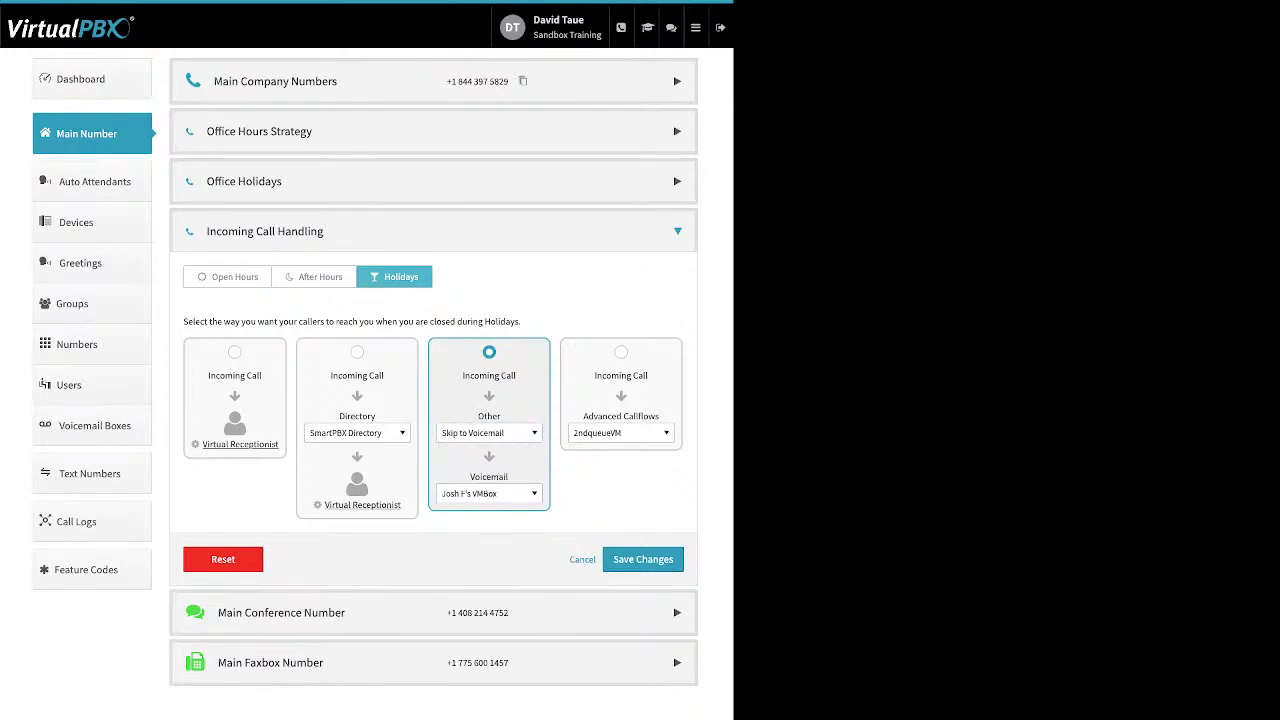
Set the voicemail box of the Holidays call flow to Afterhours crd
click(489, 493)
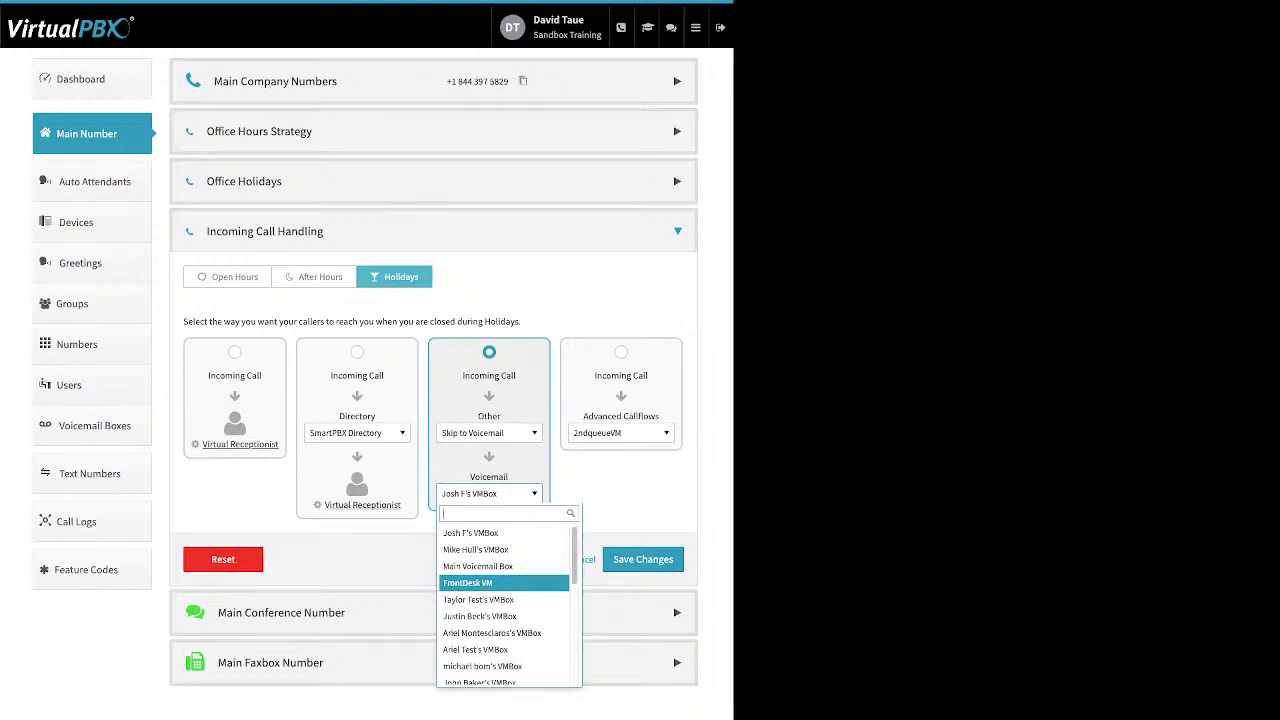
key(Down)
key(Down)
key(Down)
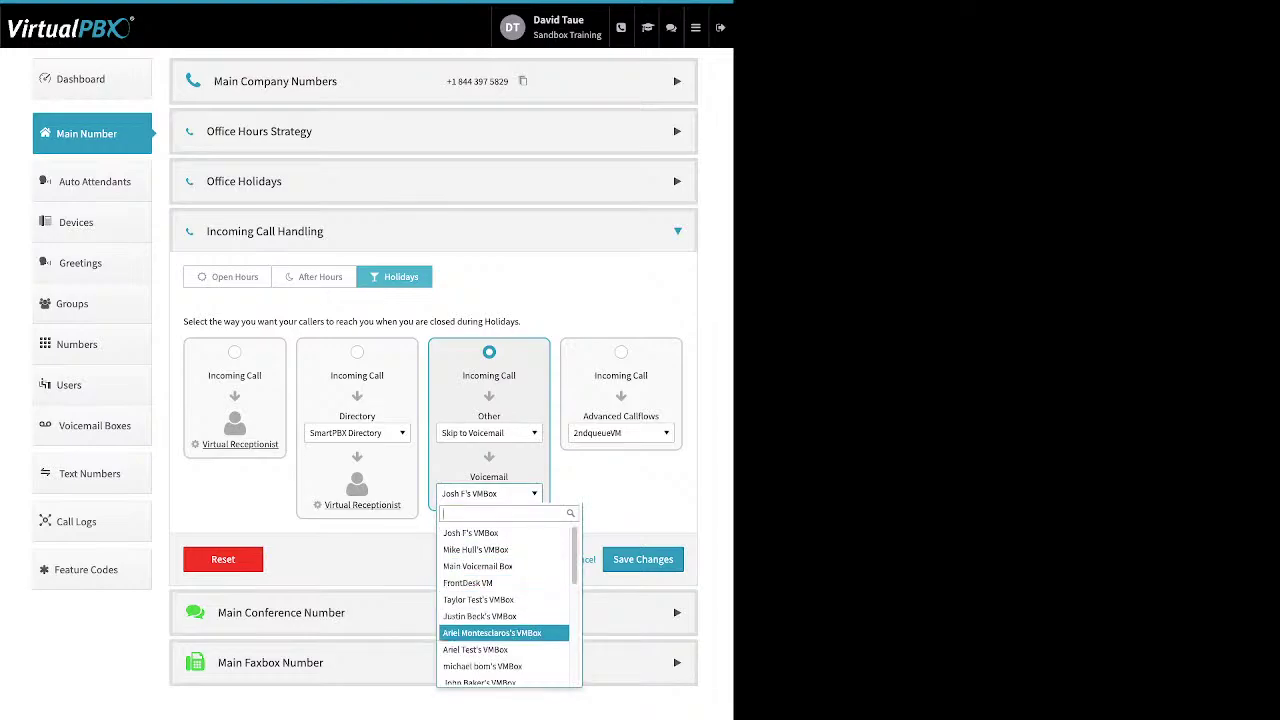
key(Down)
key(Down)
key(Down)
key(Down)
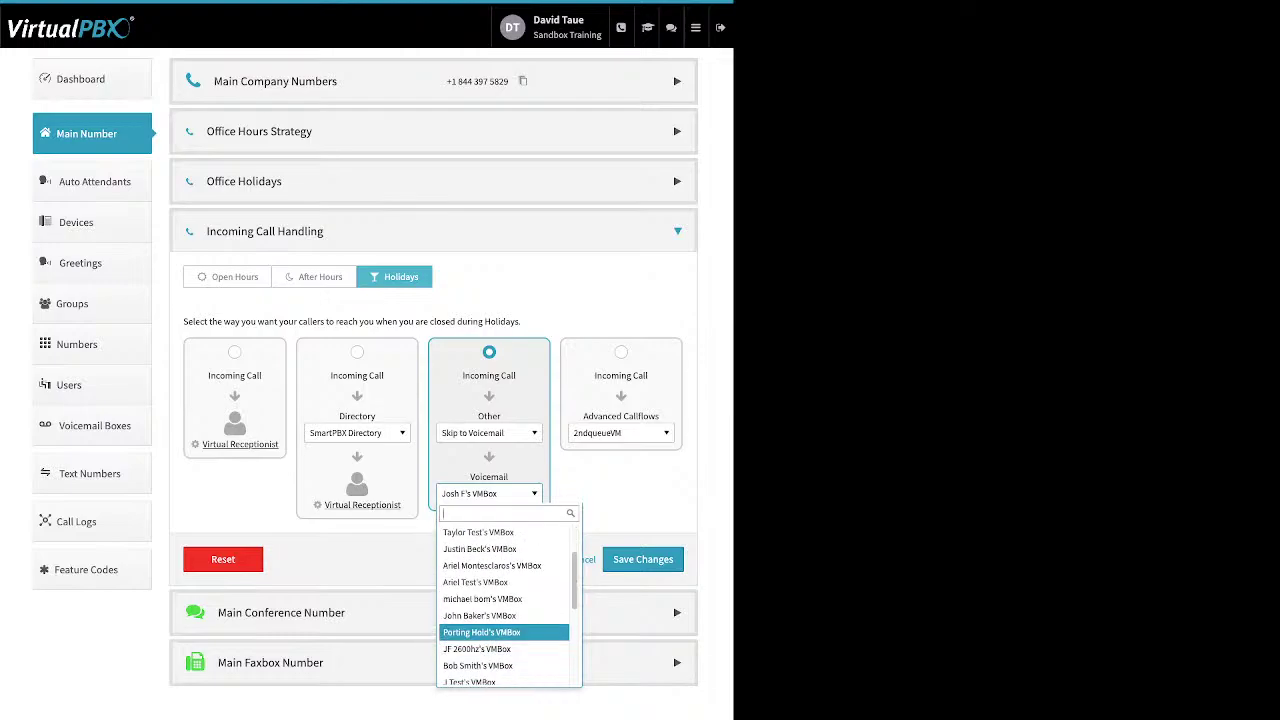
key(Down)
key(Down)
key(Down)
key(Down)
key(Down)
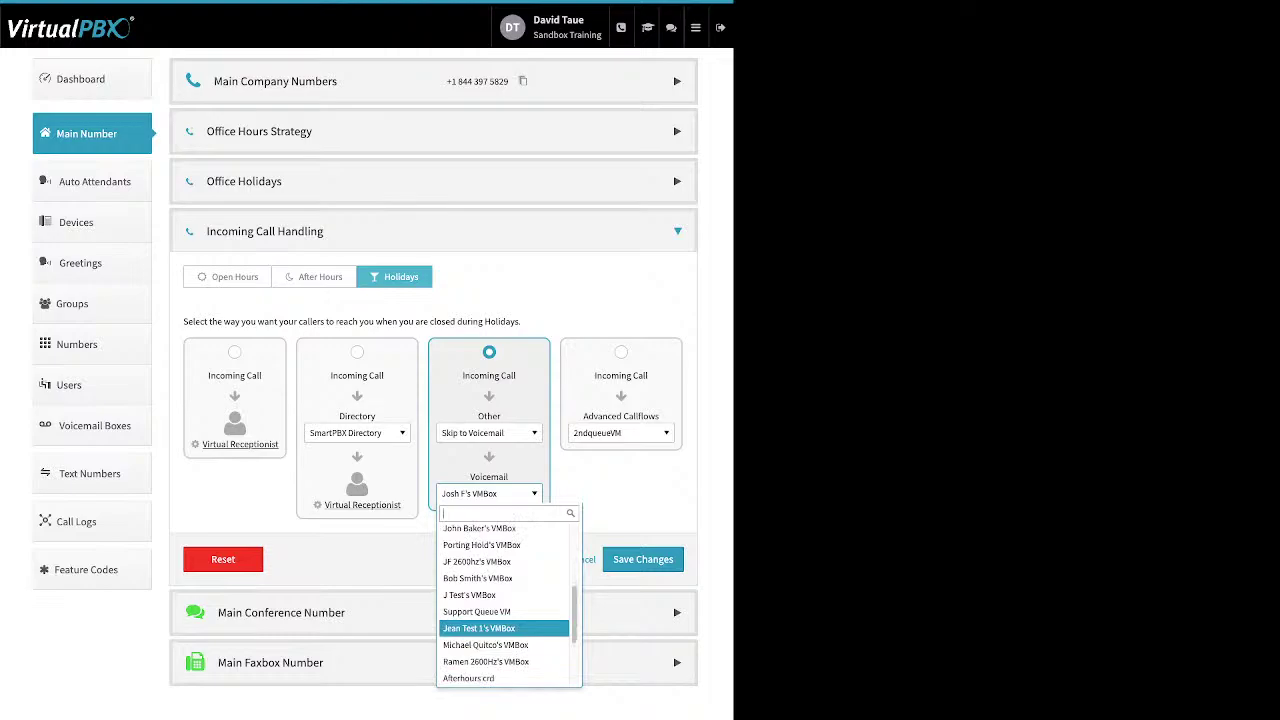
key(Down)
key(Down)
key(Down)
key(Return)
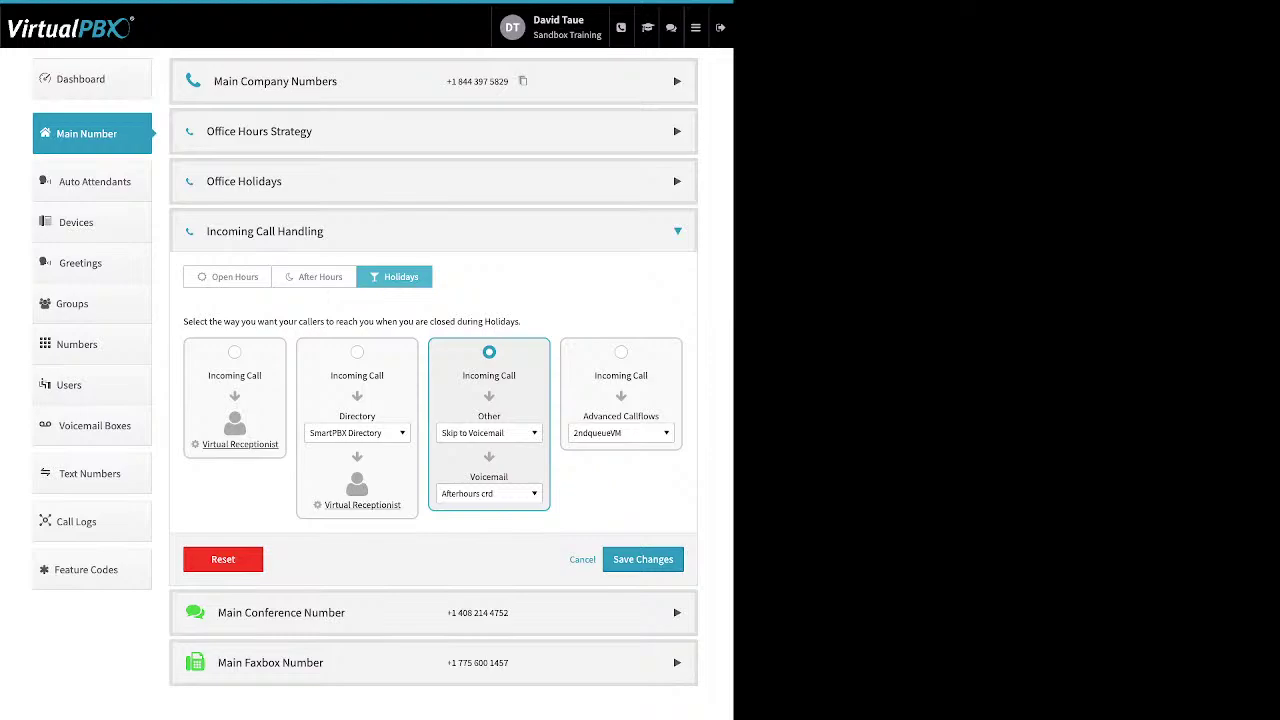
Save the Holidays call handling changes and reopen the Holidays call flow of Incoming Call Handling to check it
click(643, 559)
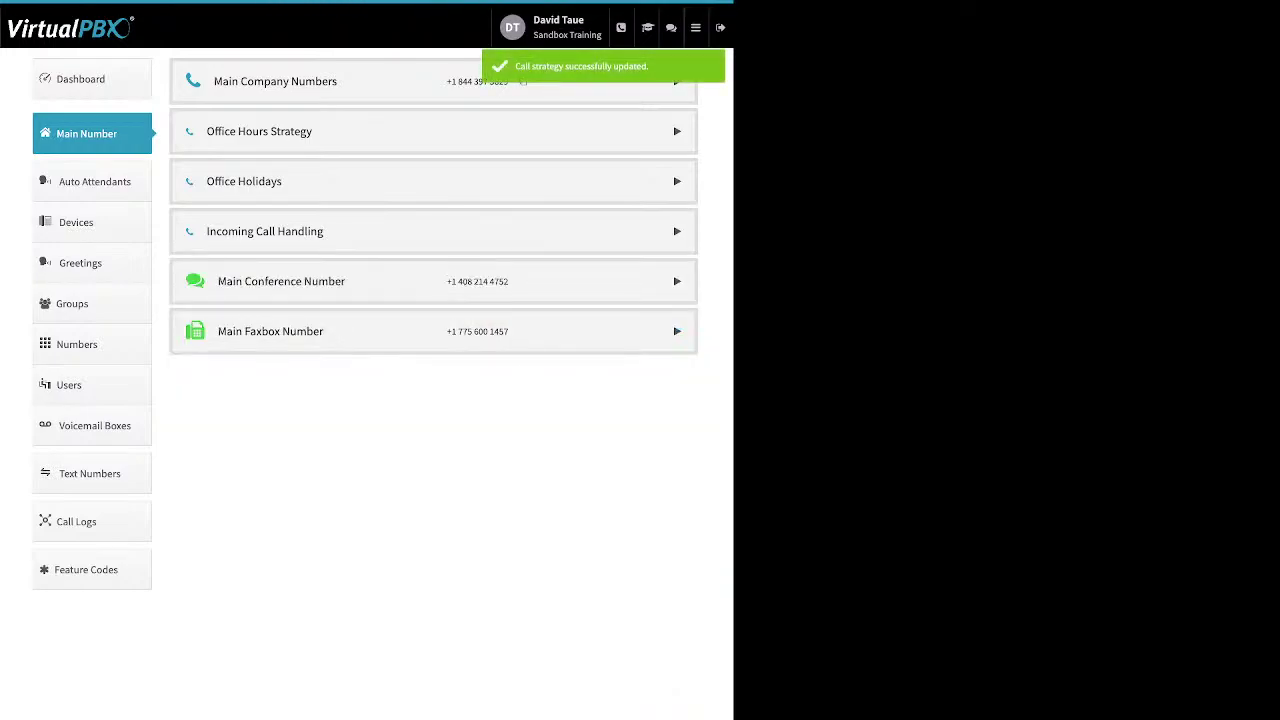
click(433, 231)
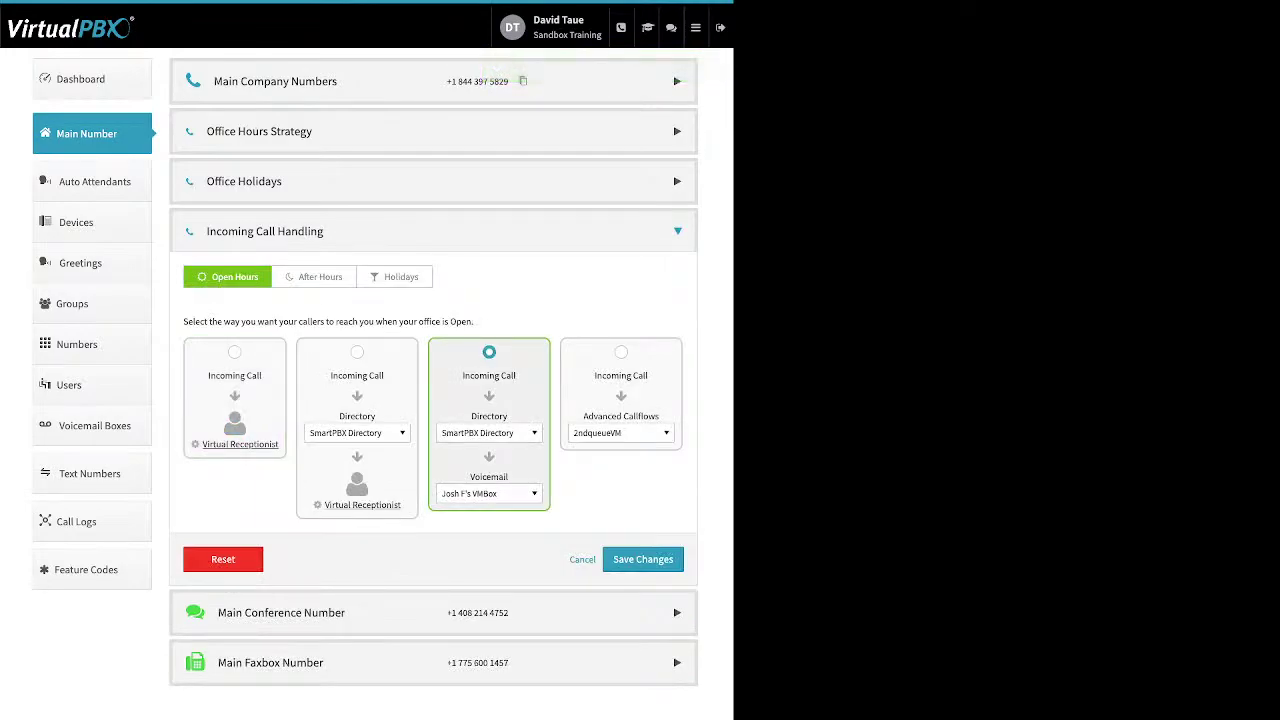
click(394, 276)
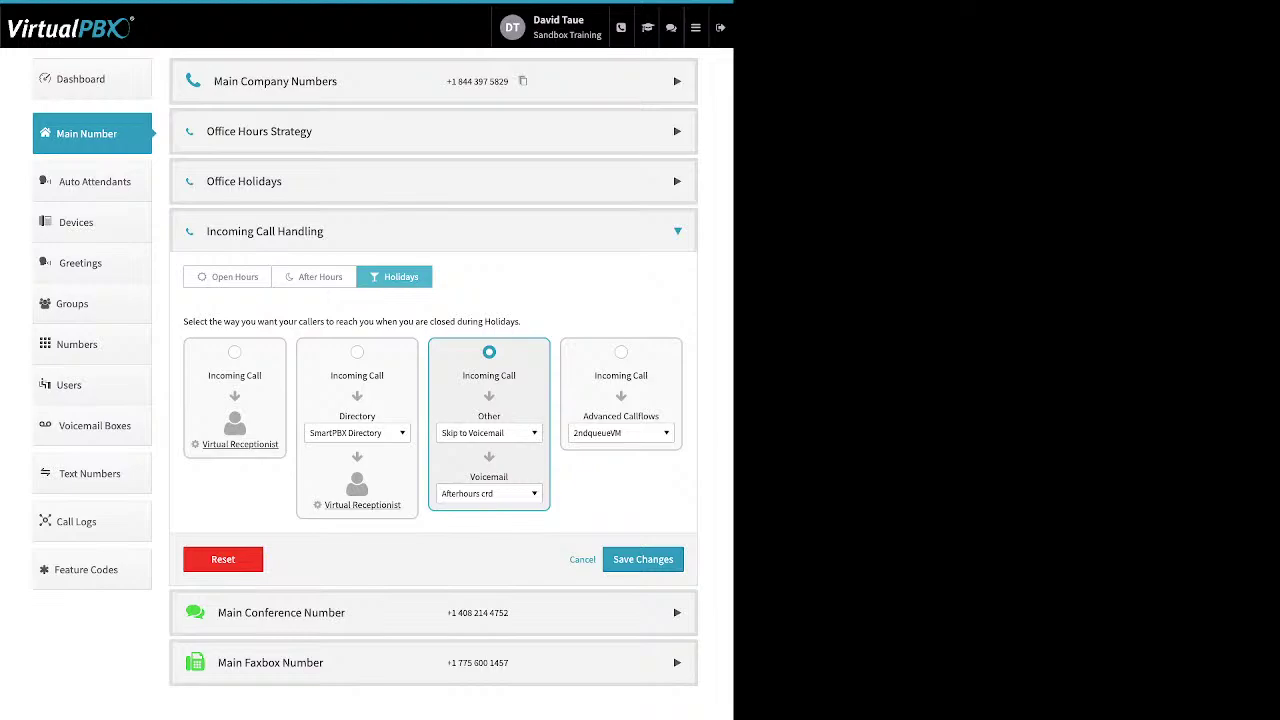
Review the Main Conference Number's options, switch its Custom Conference Greeting on and back off, and leave the greeting settings without saving
click(432, 612)
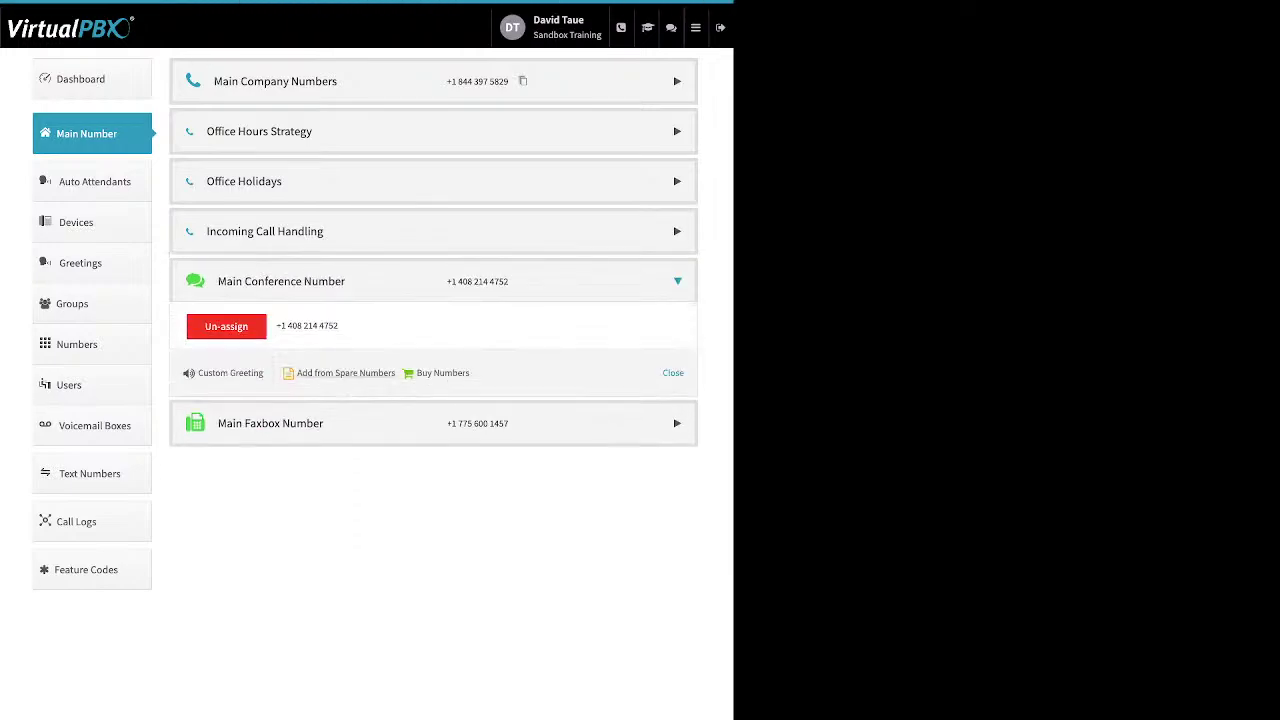
drag(470, 373, 296, 373)
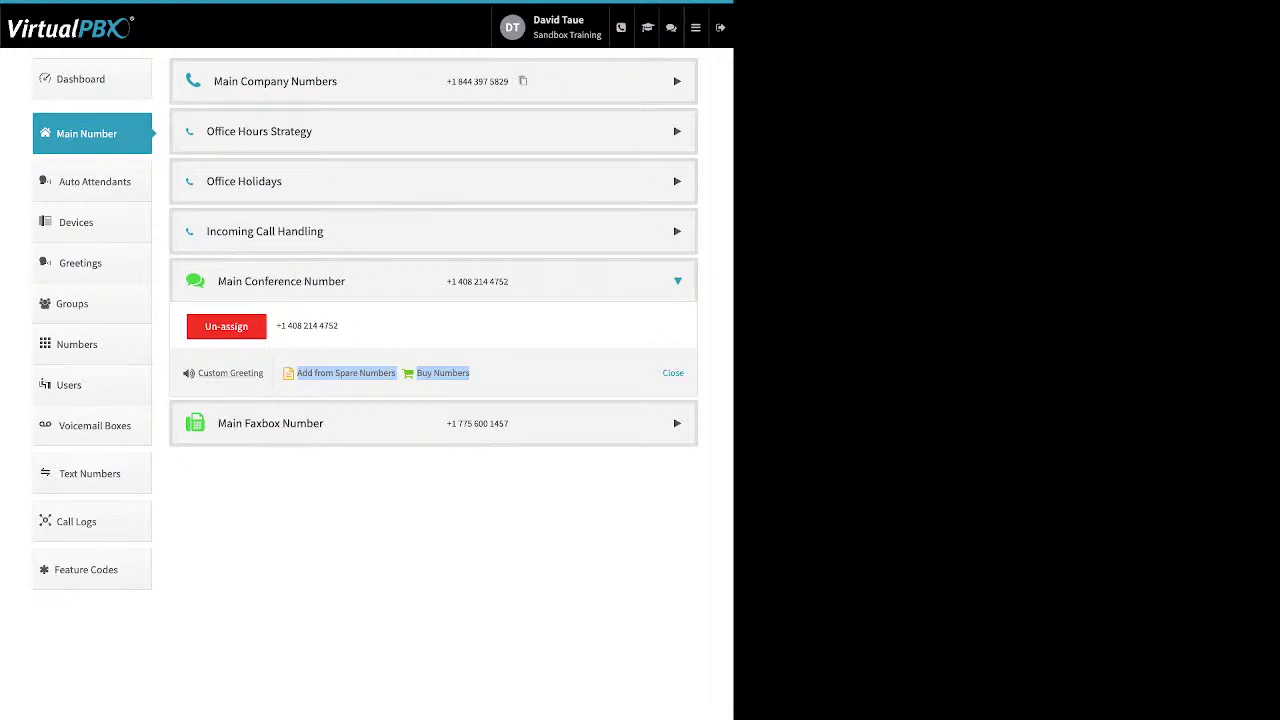
drag(264, 373, 208, 373)
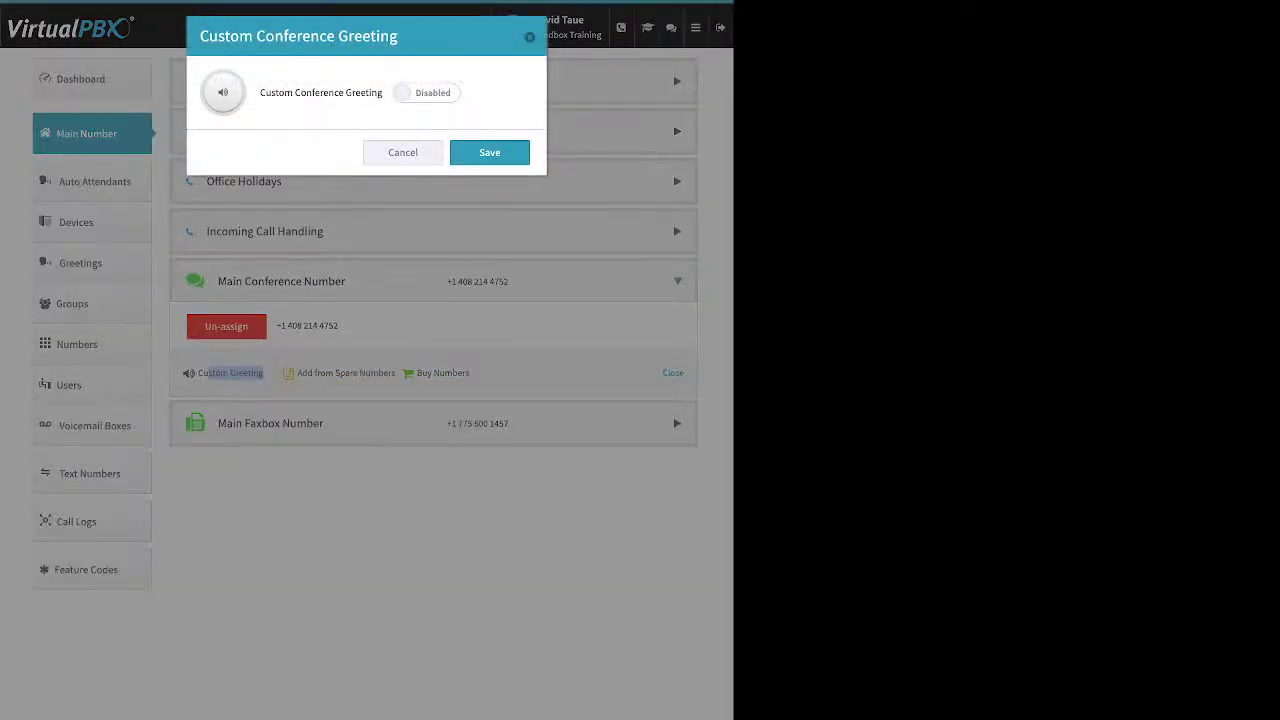
click(426, 92)
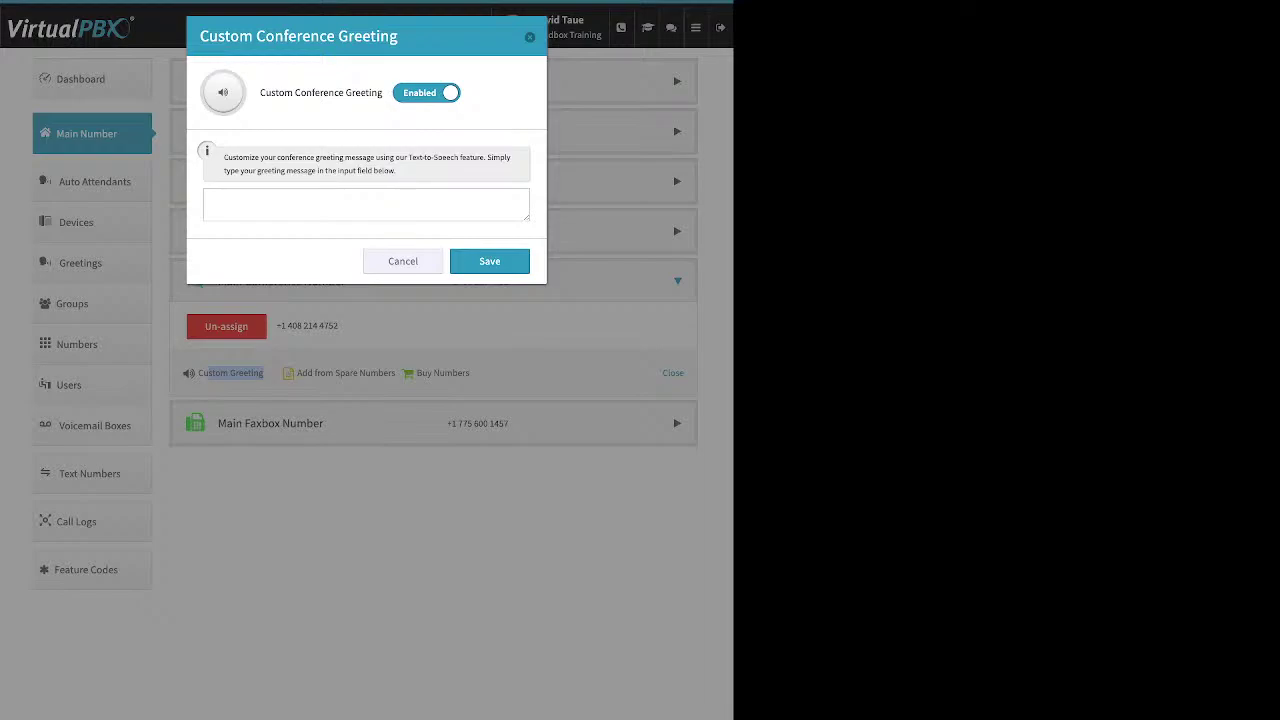
click(426, 92)
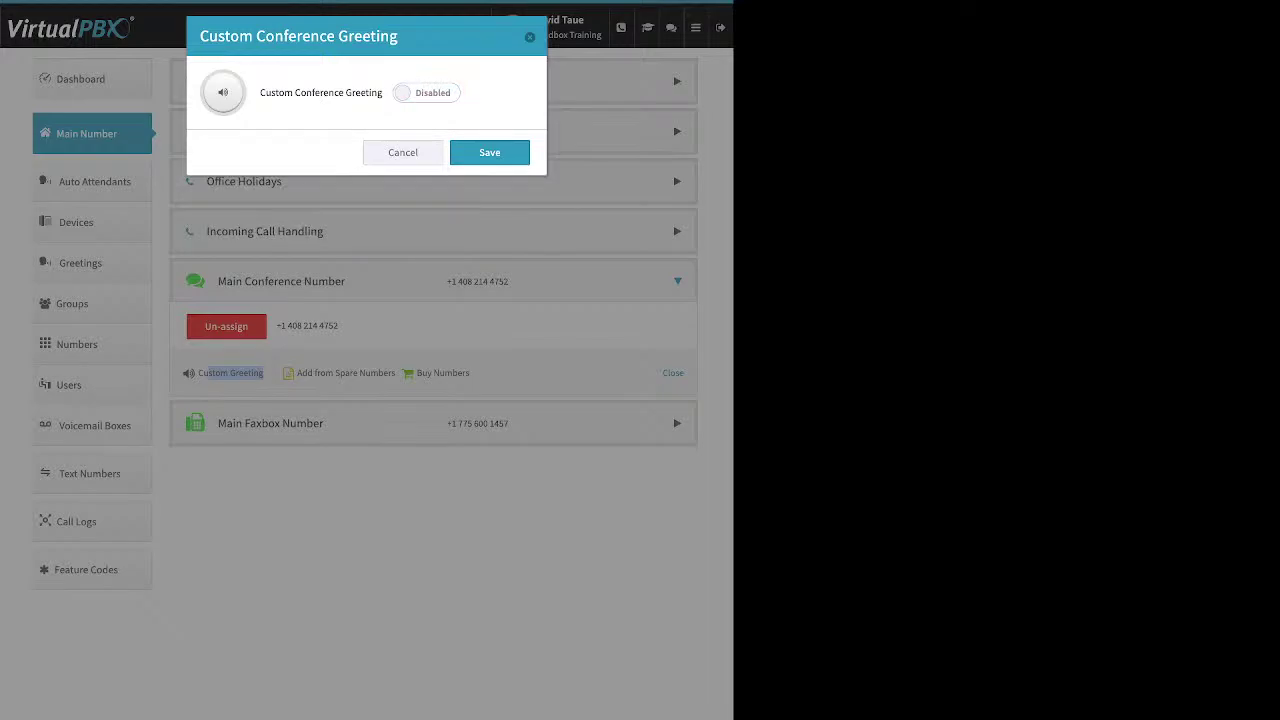
key(Escape)
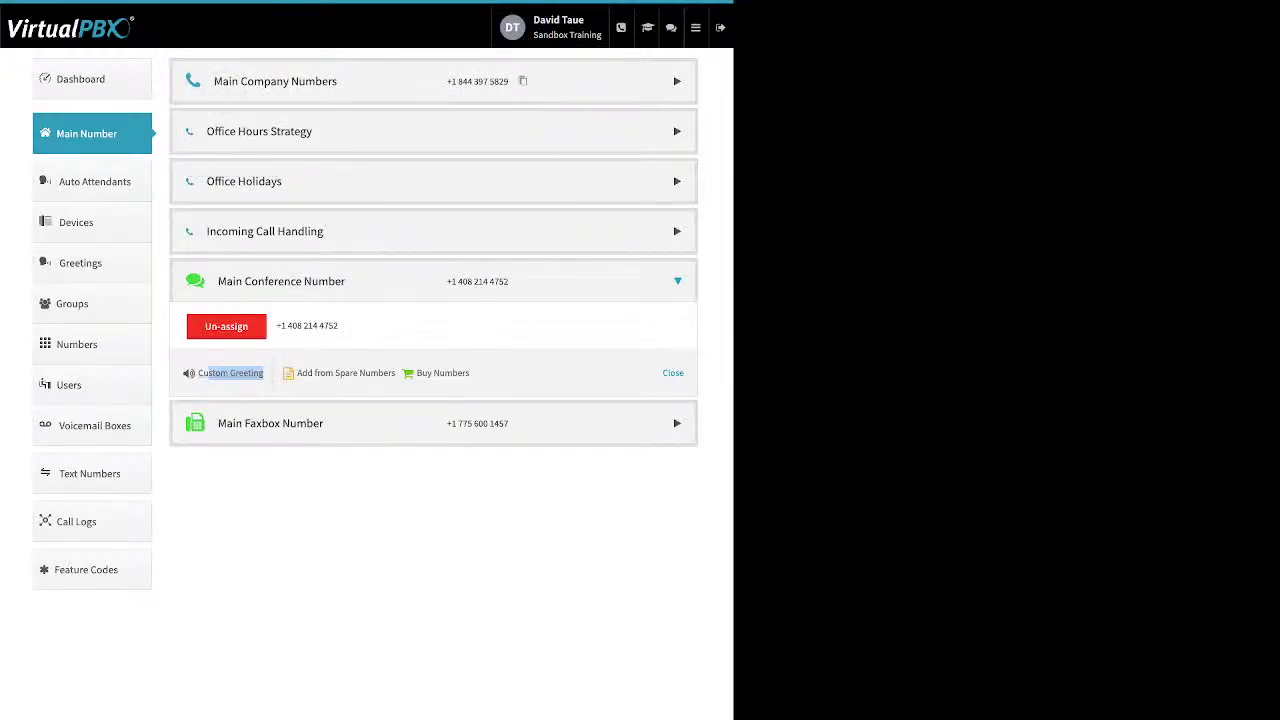
Examine the Main Faxbox's Inbound Notification Email and Email Permissions settings, and close them without saving
click(270, 423)
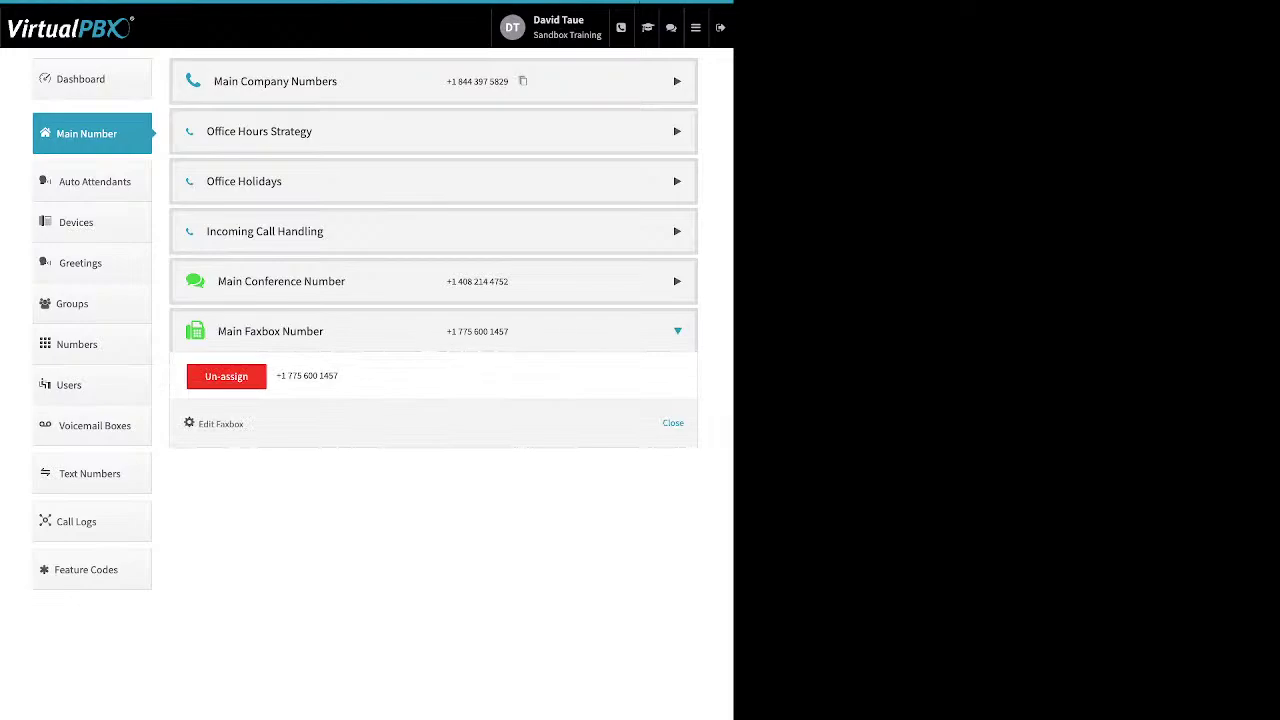
drag(244, 423, 198, 423)
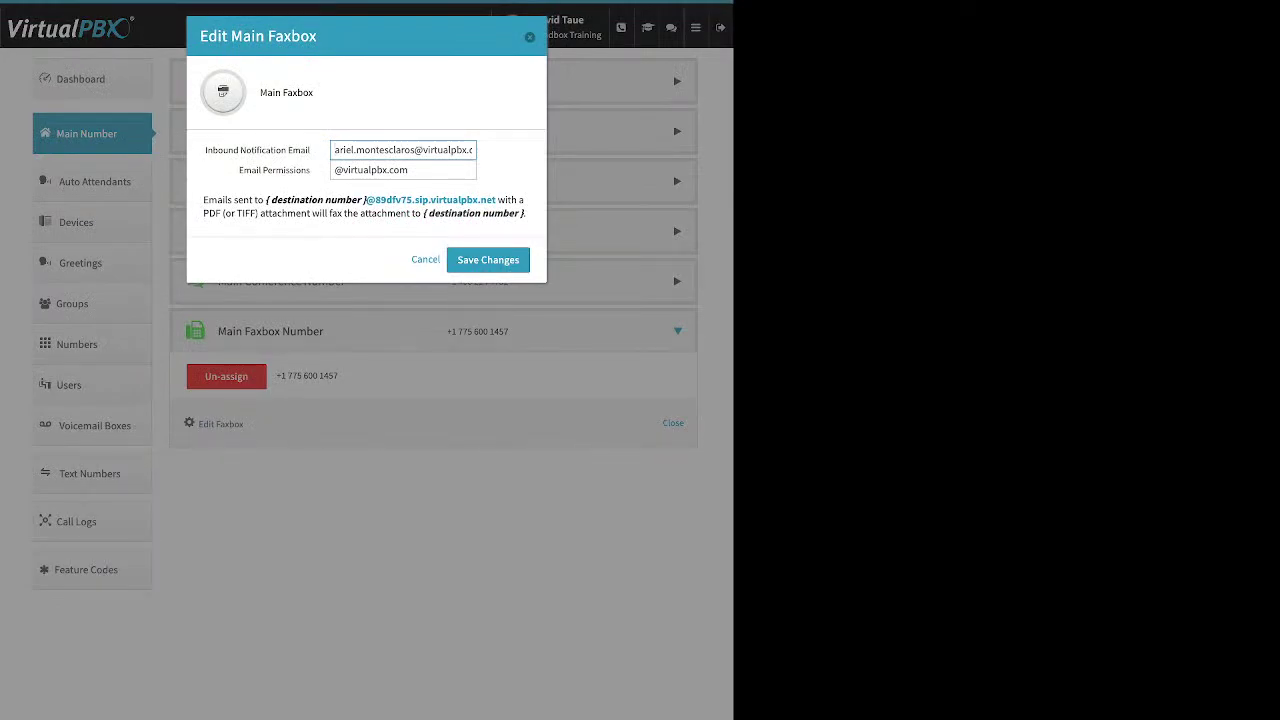
drag(205, 150, 310, 150)
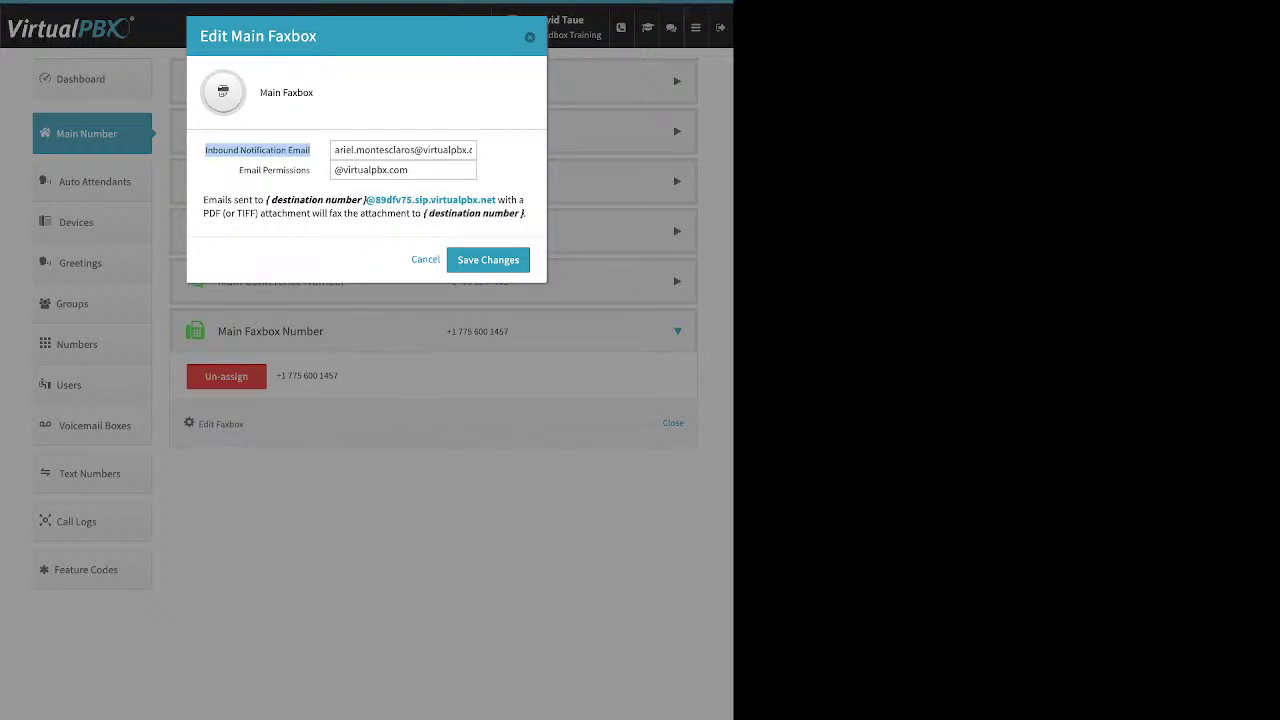
drag(239, 170, 309, 170)
click(420, 170)
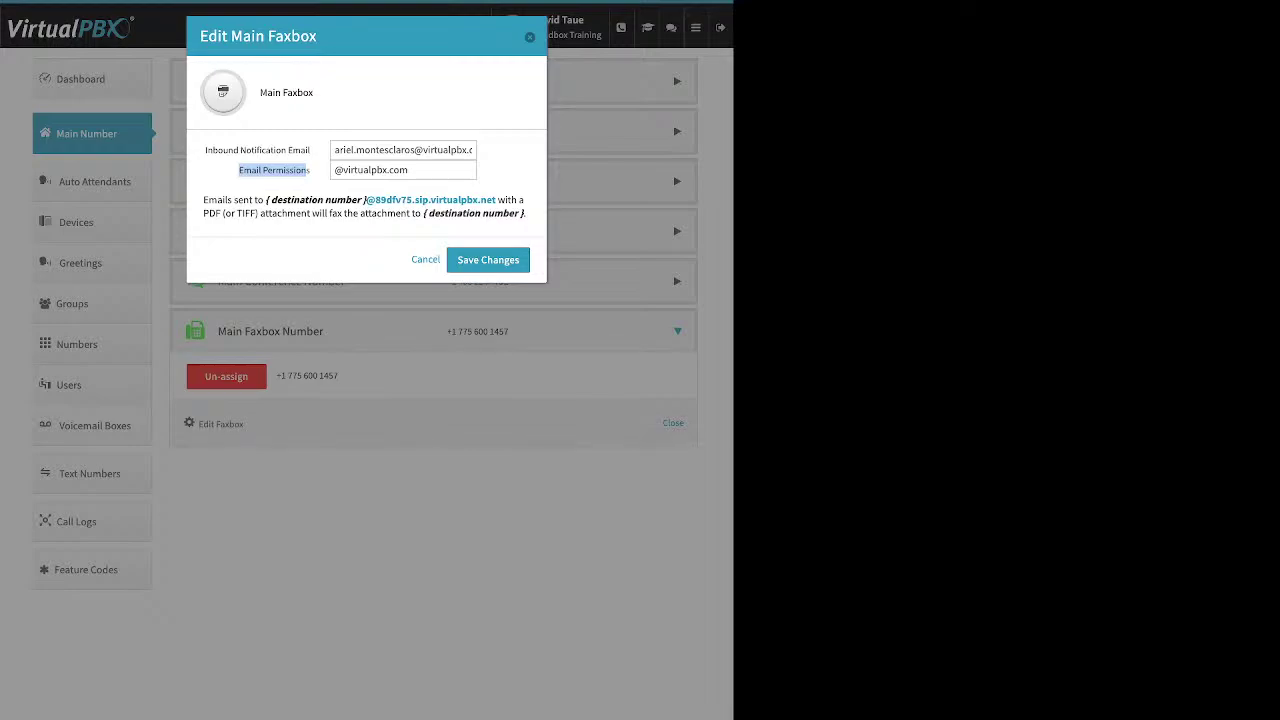
key(Escape)
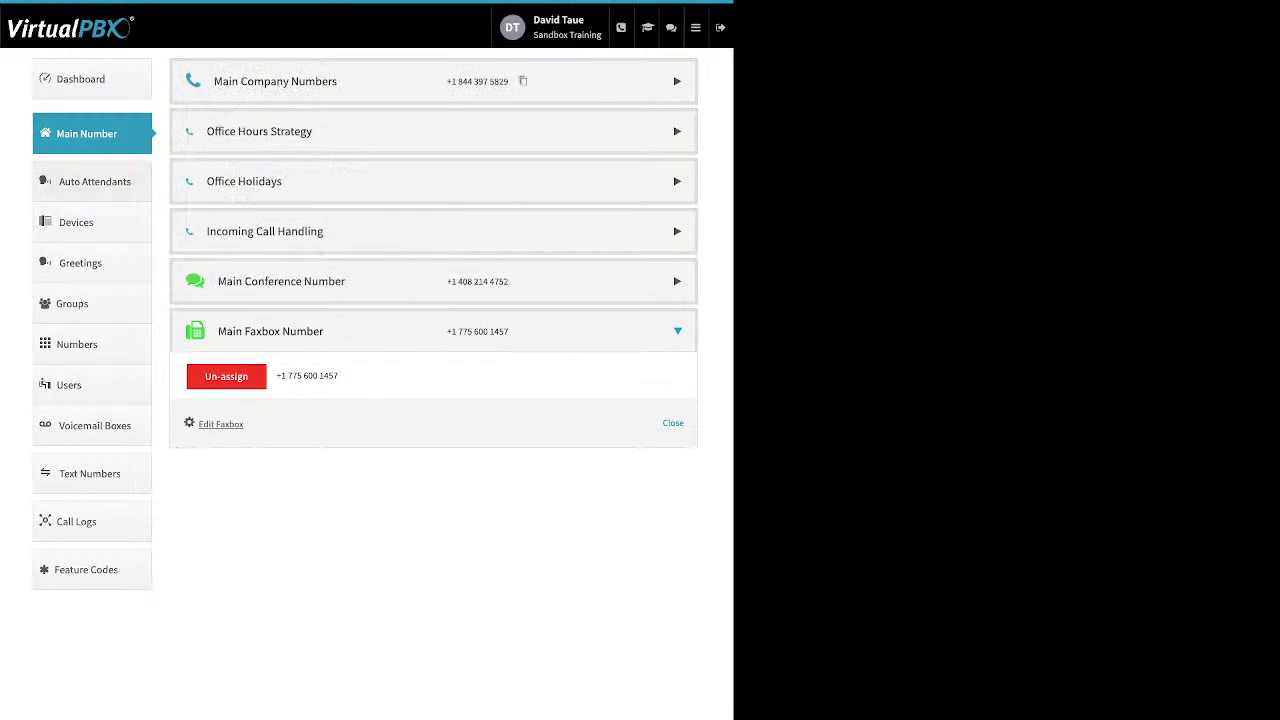
Examine the name and extension fields for creating a new auto attendant, and dismiss the form
click(92, 181)
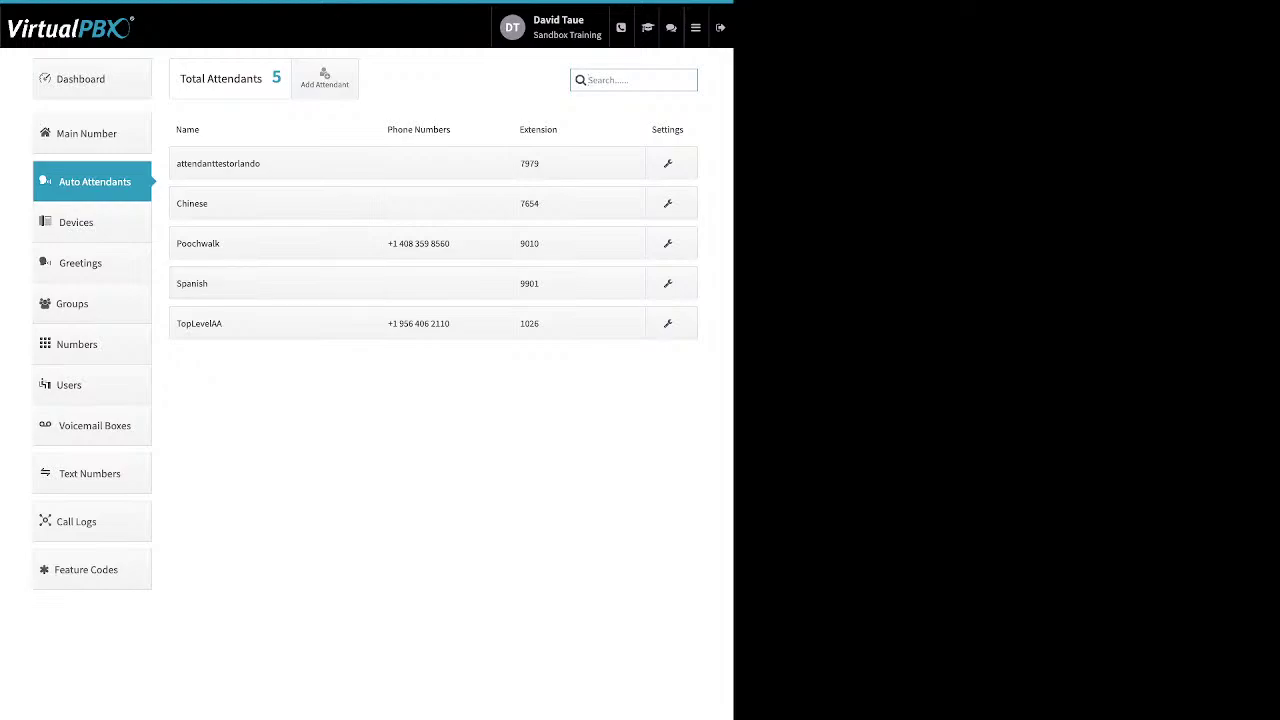
click(324, 78)
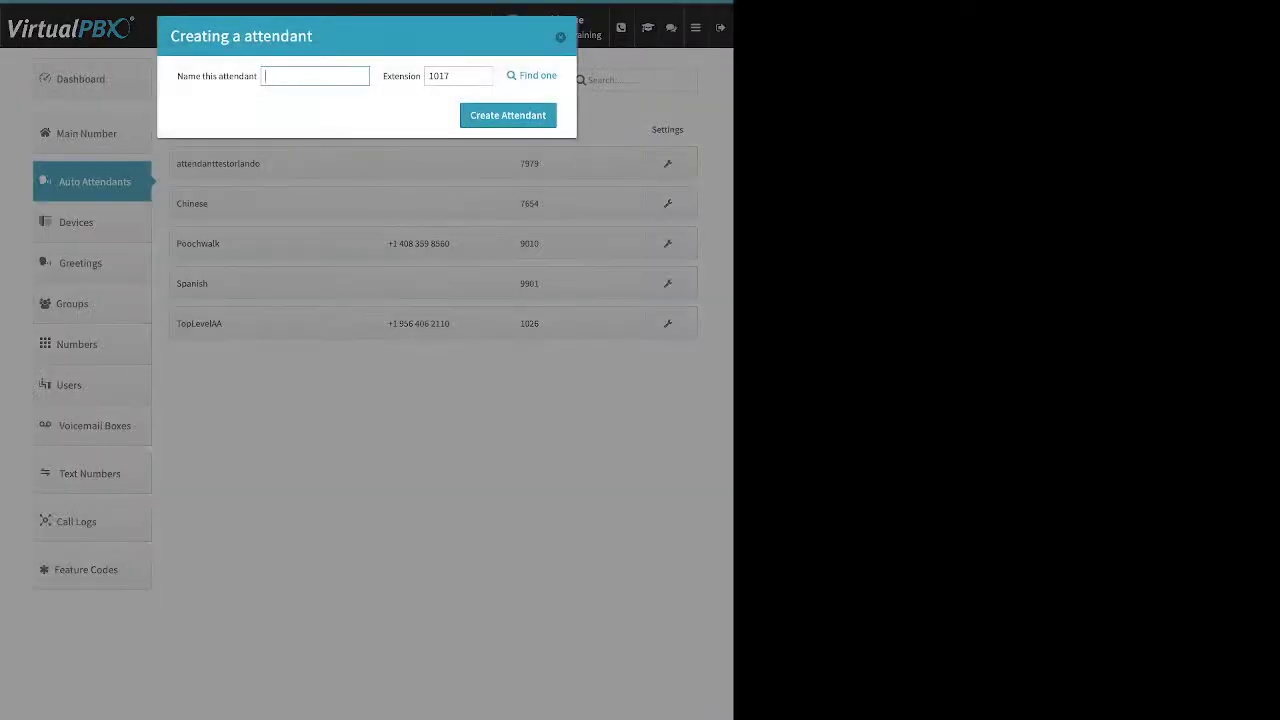
drag(177, 76, 258, 76)
drag(395, 76, 411, 76)
key(Escape)
Review the Poochwalk attendant's main menu availability, assigned phone numbers and extension settings
click(274, 243)
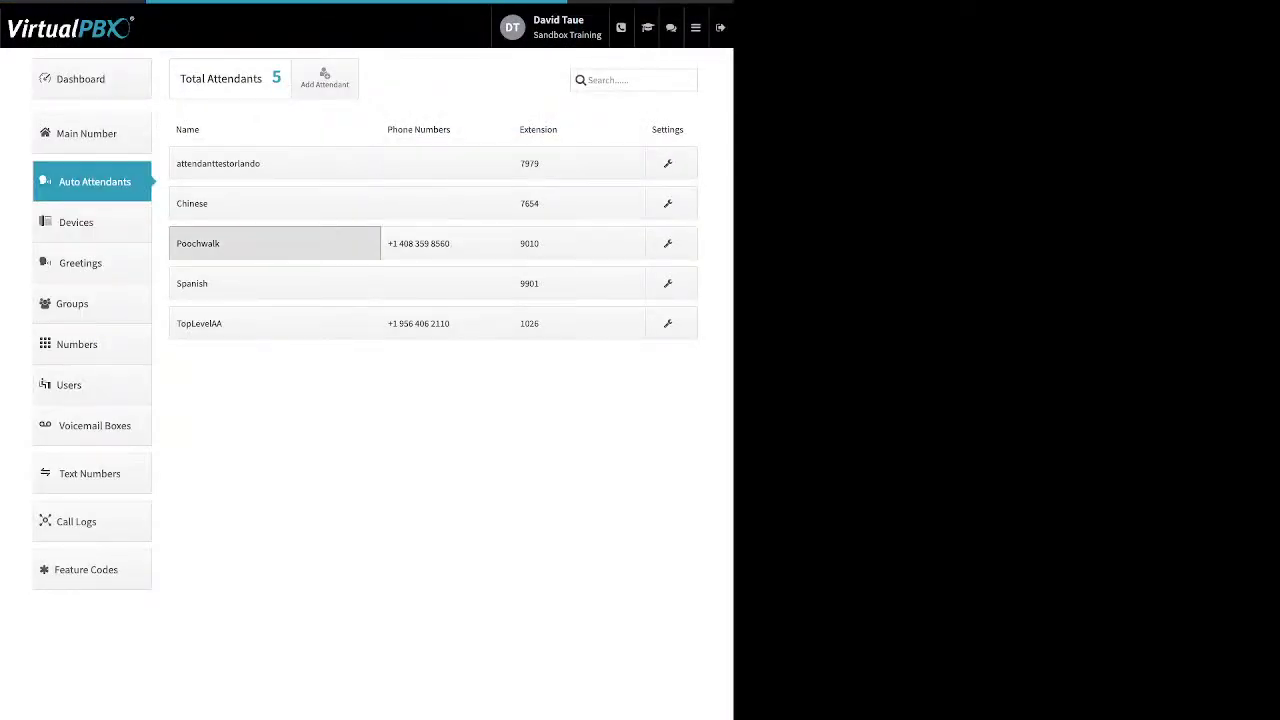
click(275, 243)
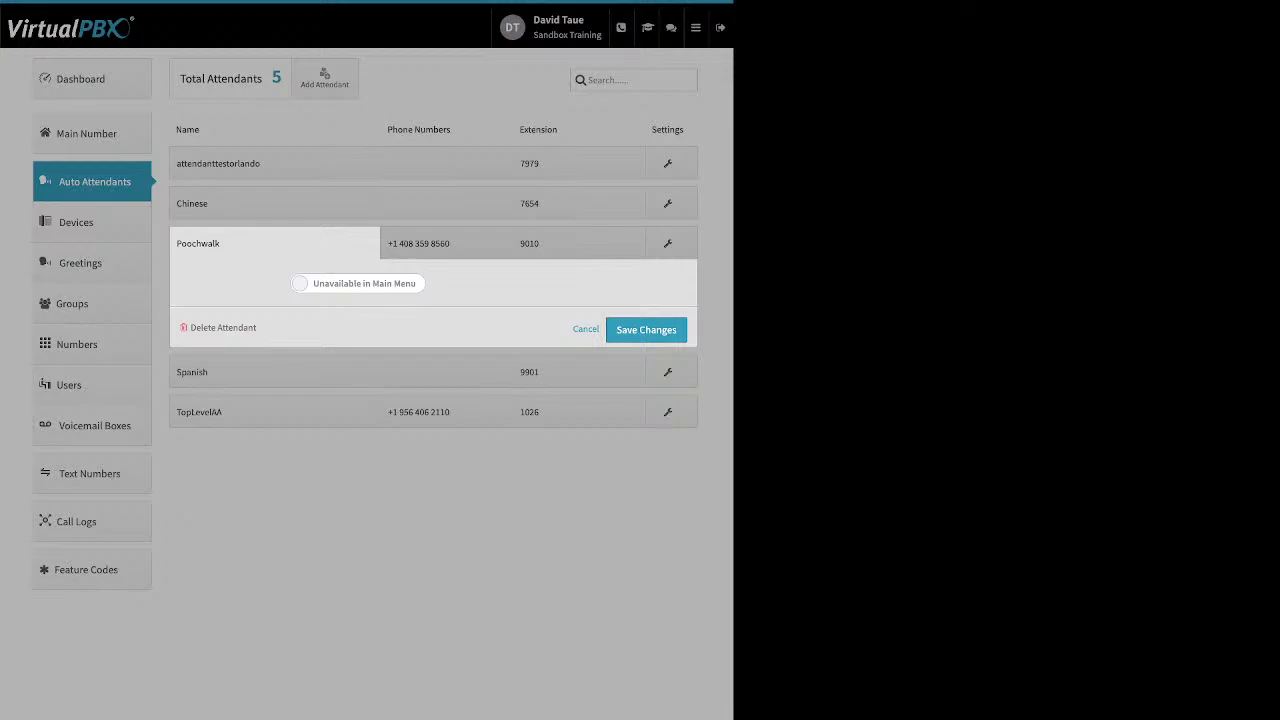
click(357, 283)
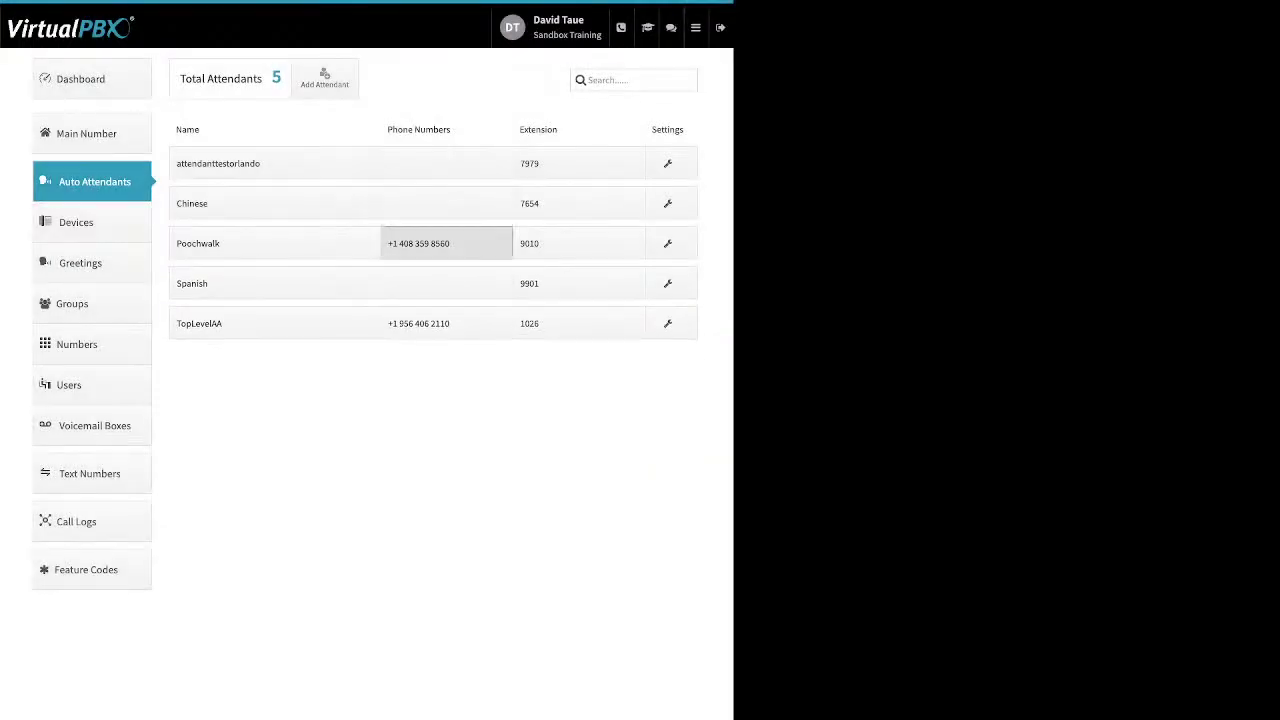
click(446, 243)
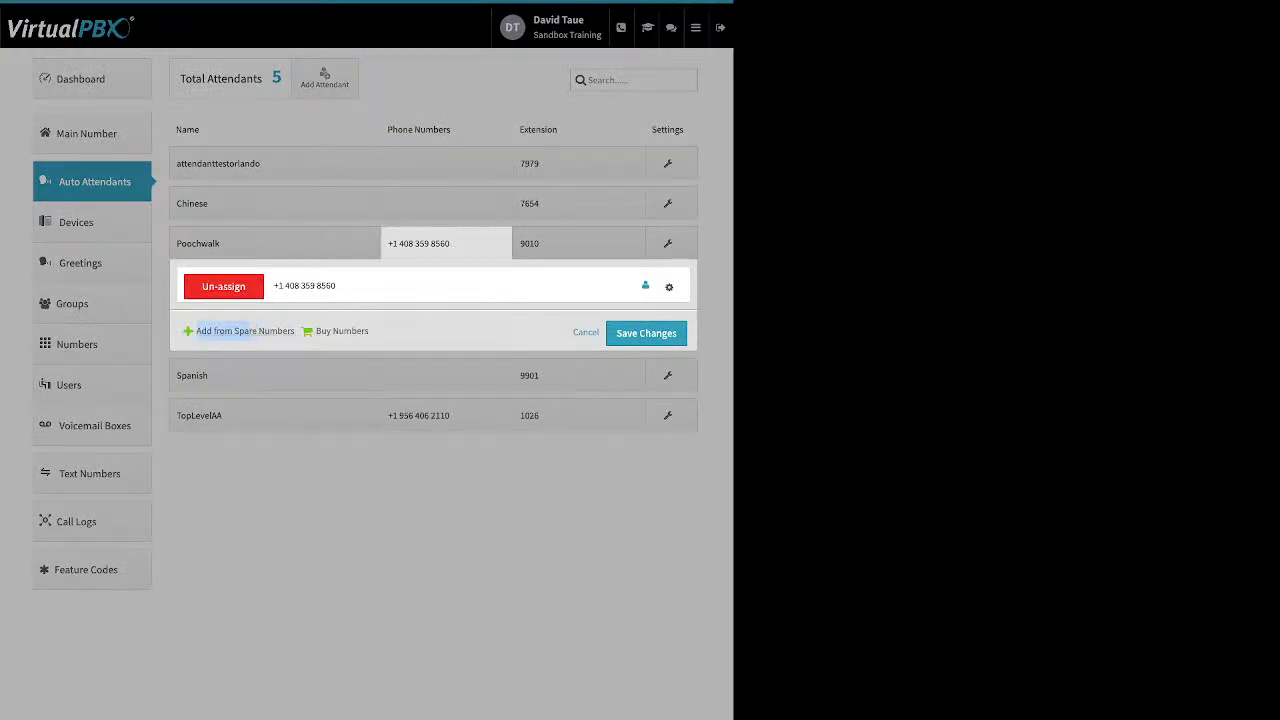
triple_click(245, 331)
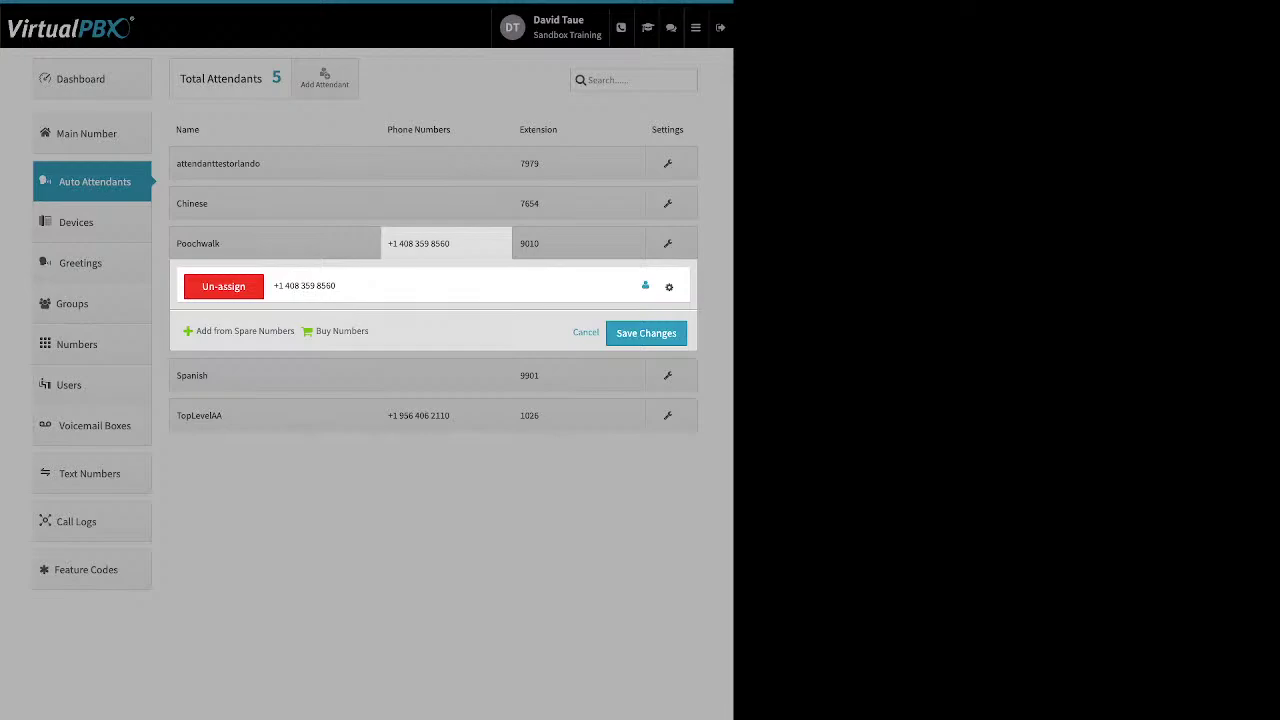
click(586, 332)
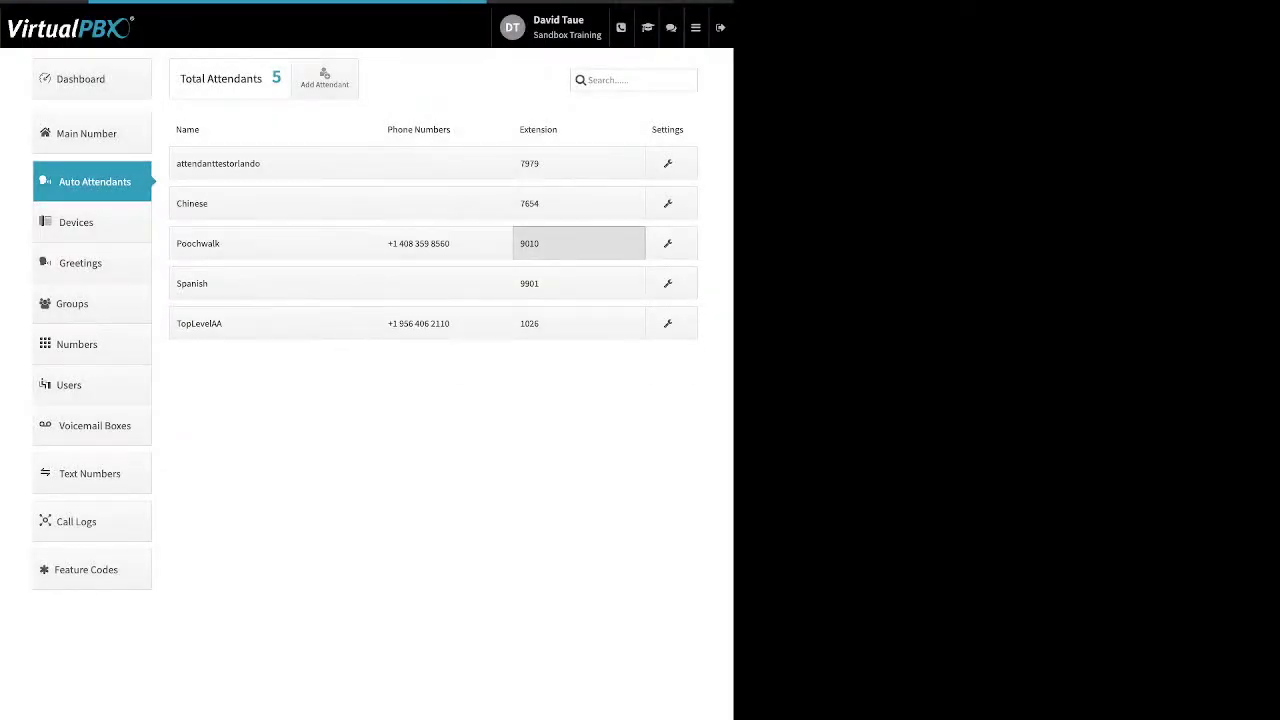
click(578, 243)
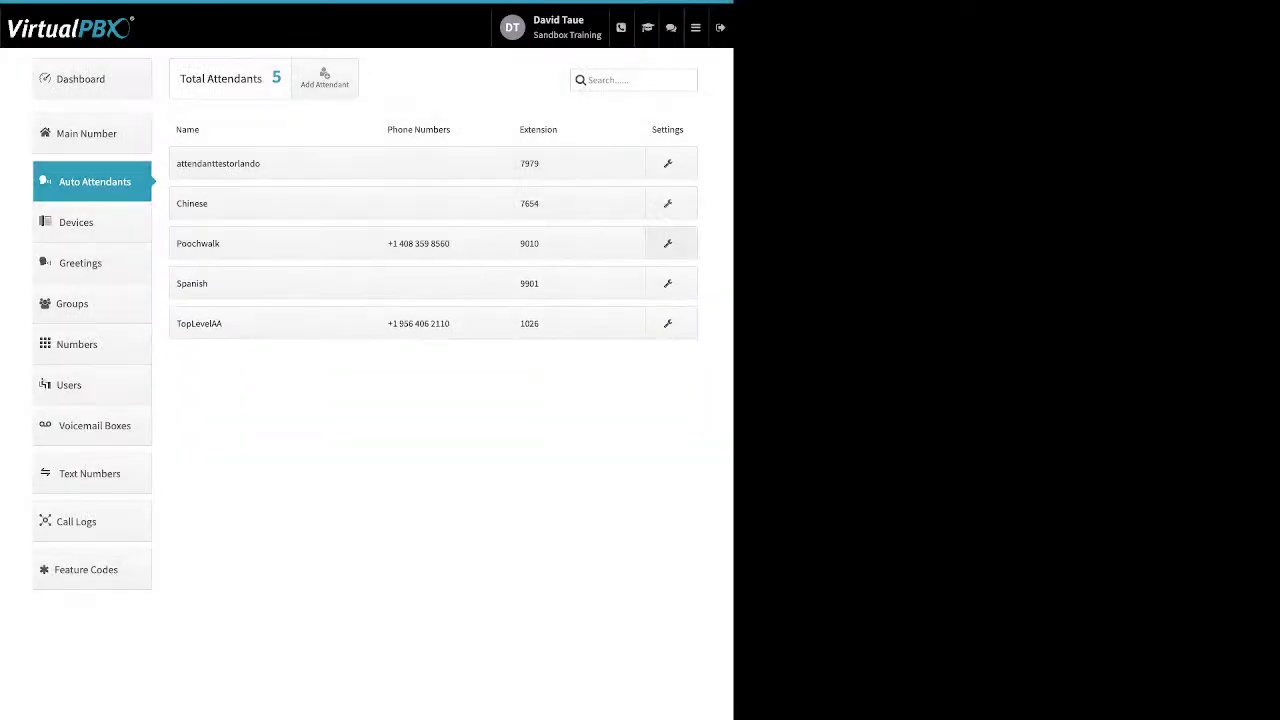
Go through the Poochwalk attendant's Open Hours, After Hours and Holidays call handling, and save the settings
click(669, 243)
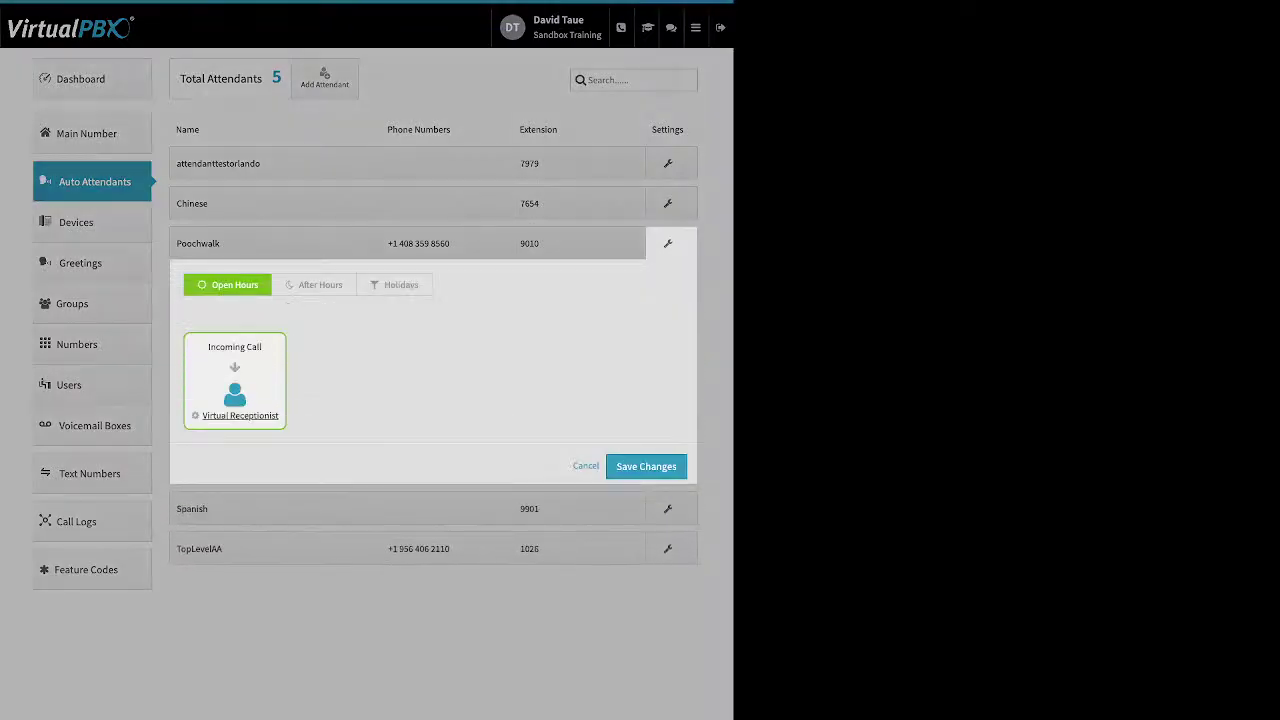
click(314, 284)
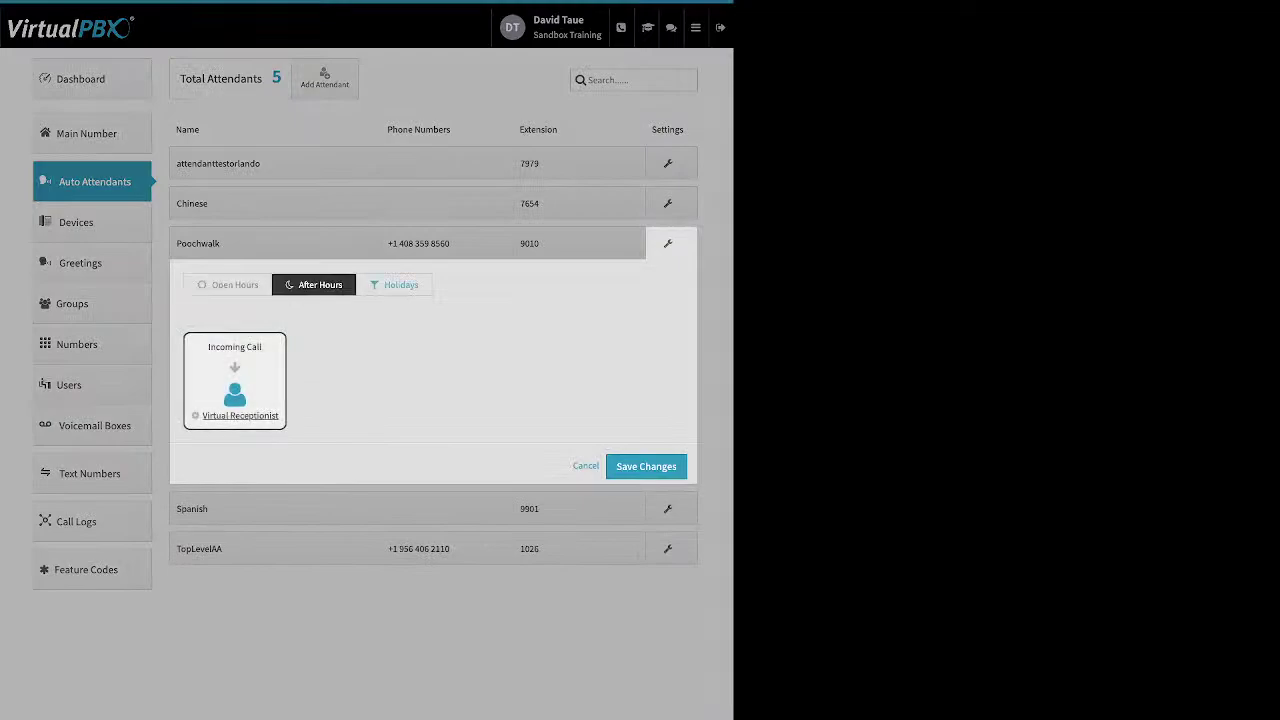
click(394, 284)
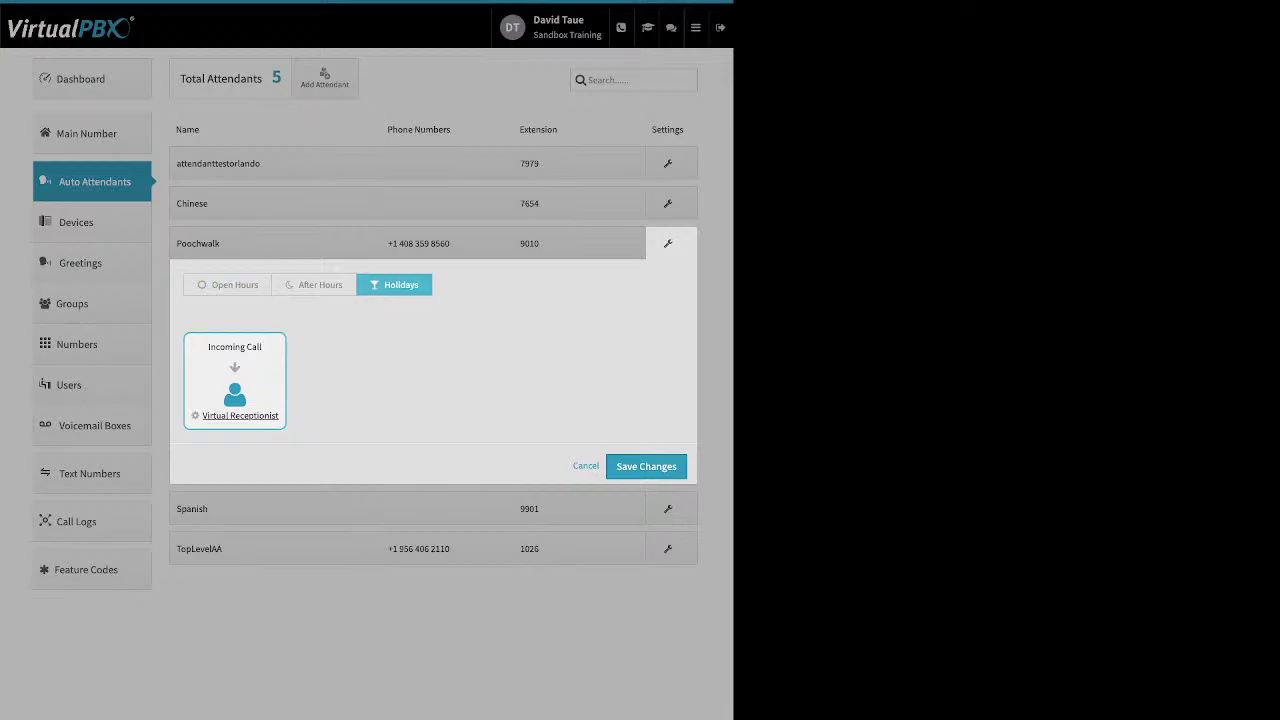
click(646, 466)
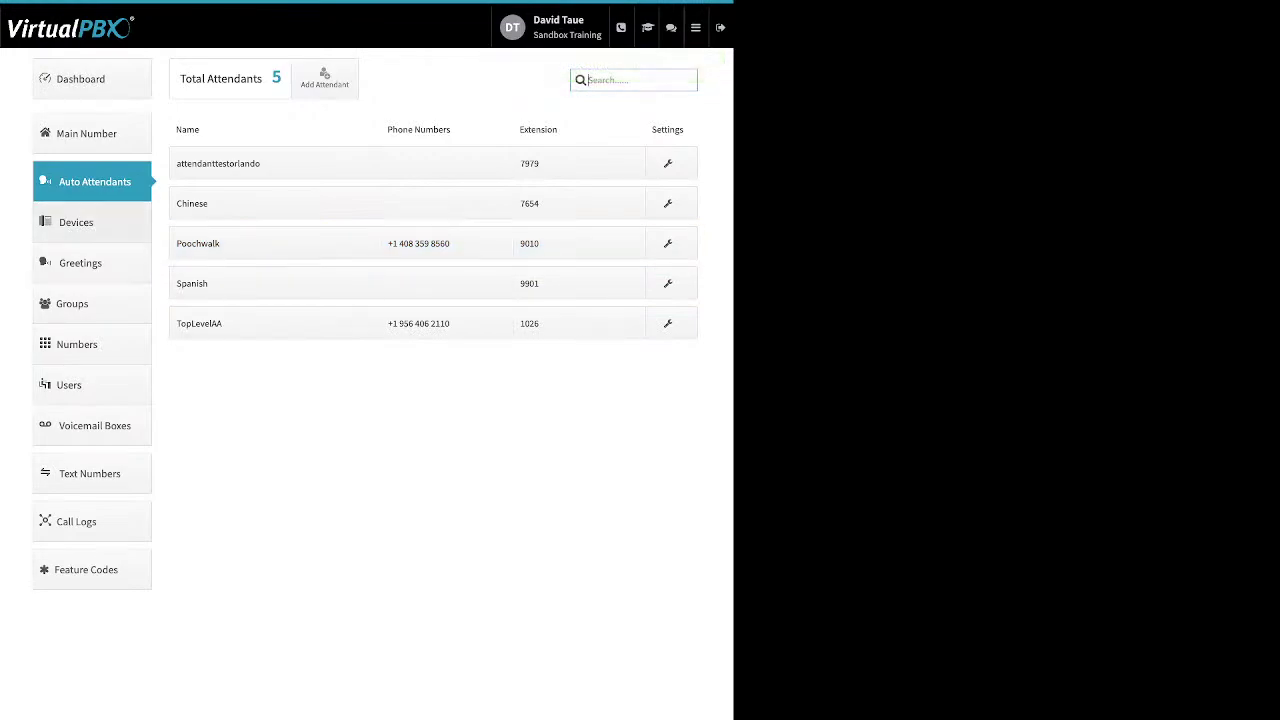
Examine the available and selected audio codecs of the W76P NETX SIP phone in the device list, and save the device
click(76, 222)
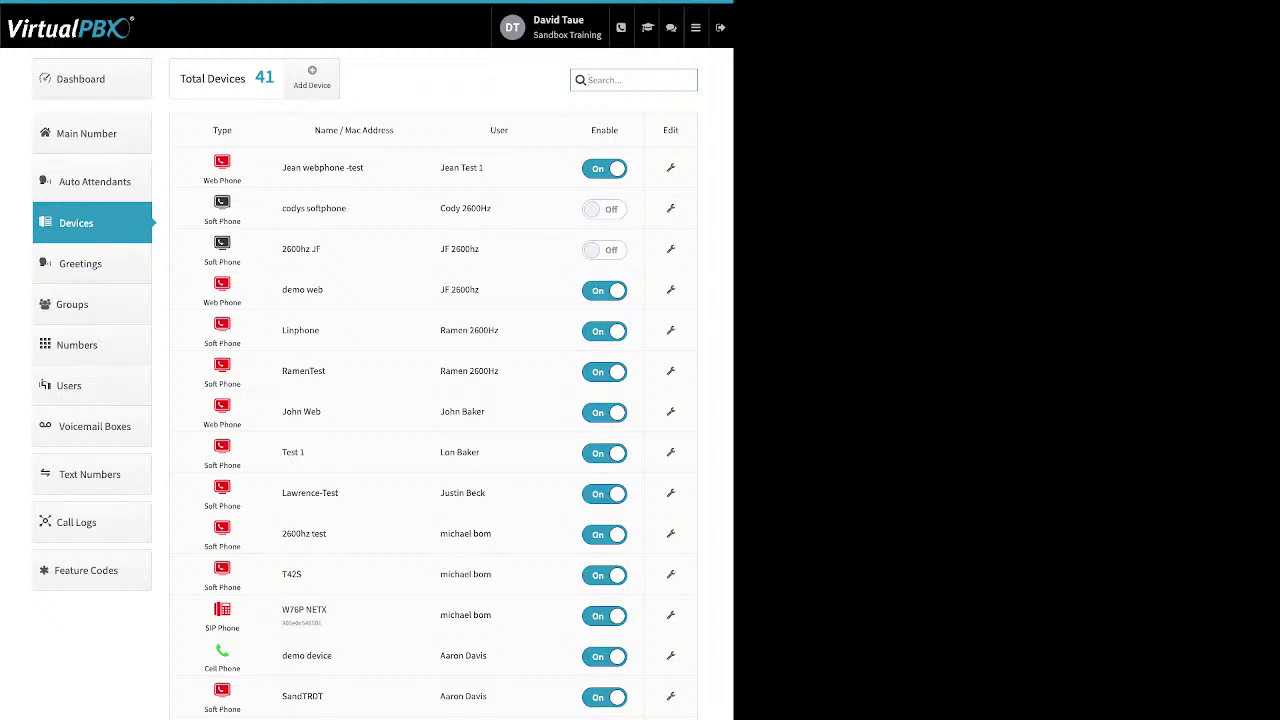
drag(618, 130, 596, 130)
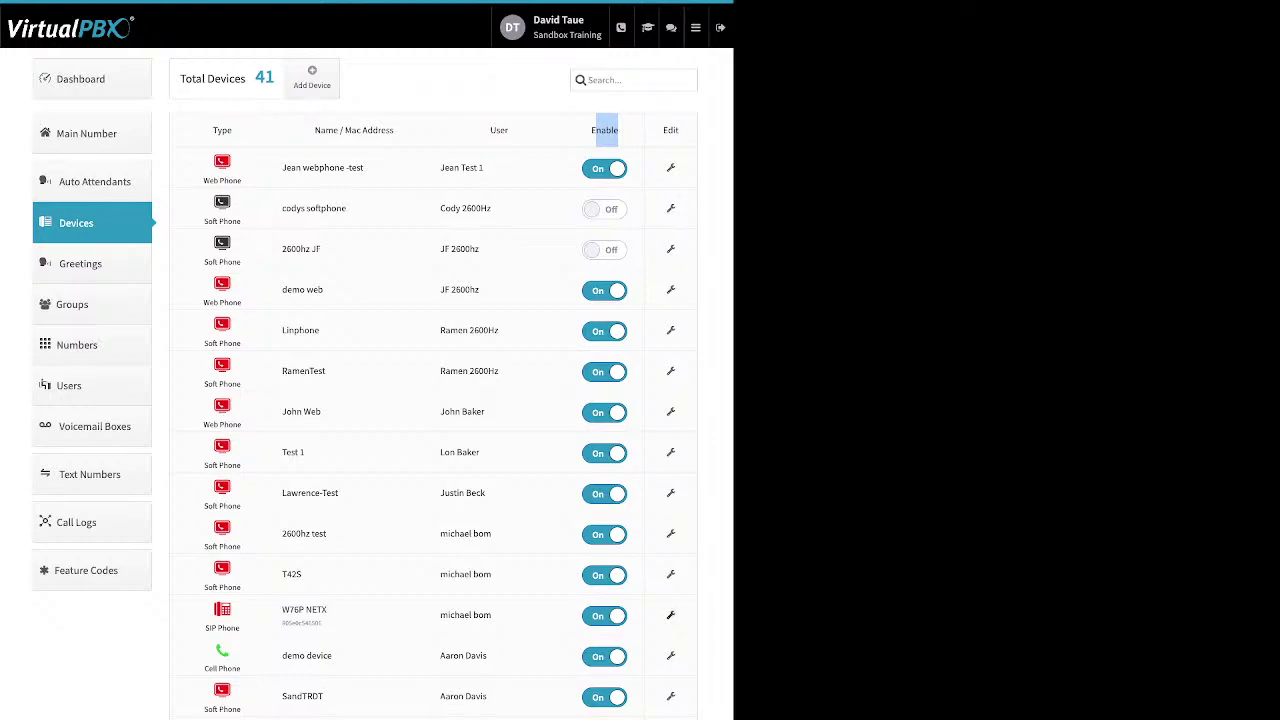
click(671, 615)
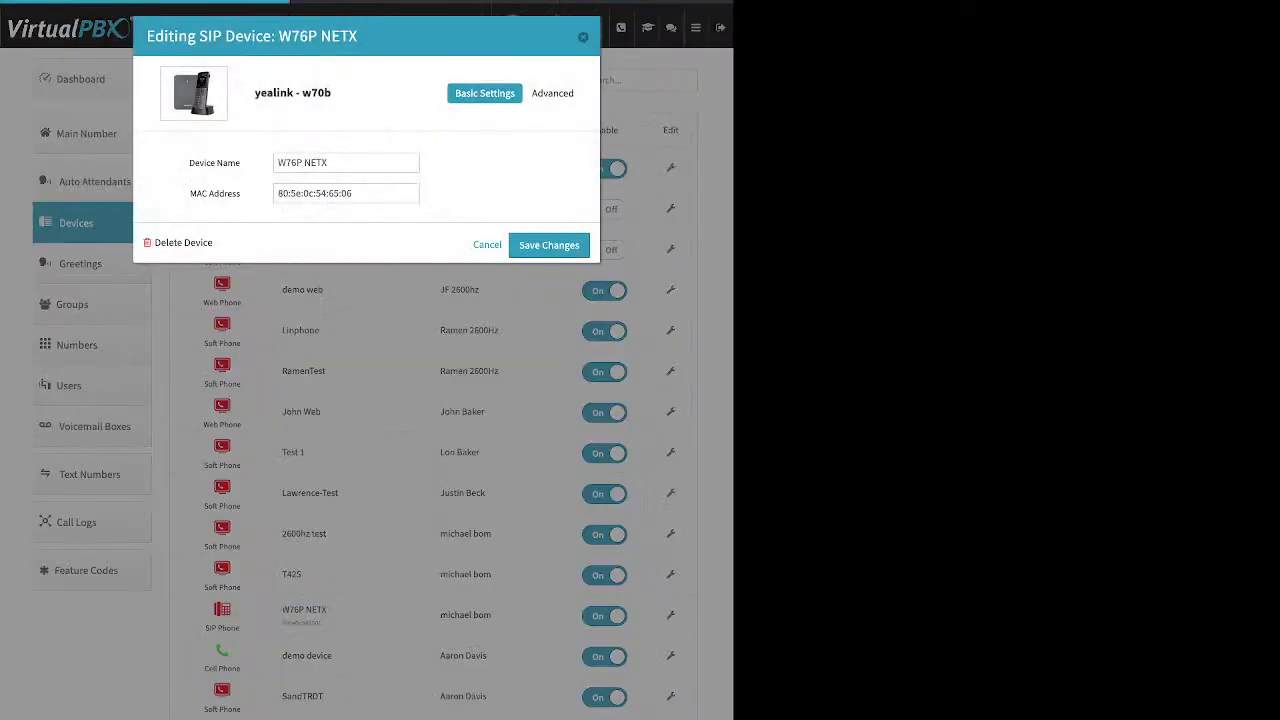
click(555, 93)
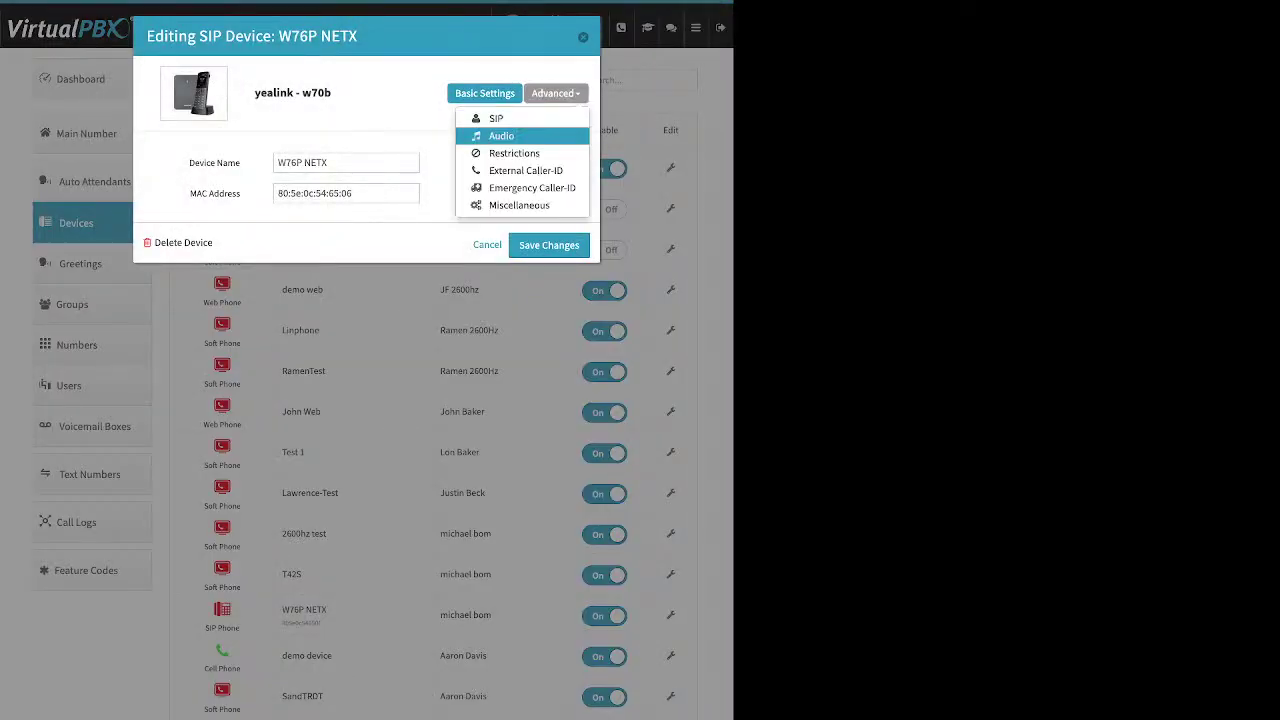
click(501, 135)
drag(243, 296, 460, 296)
drag(229, 296, 460, 323)
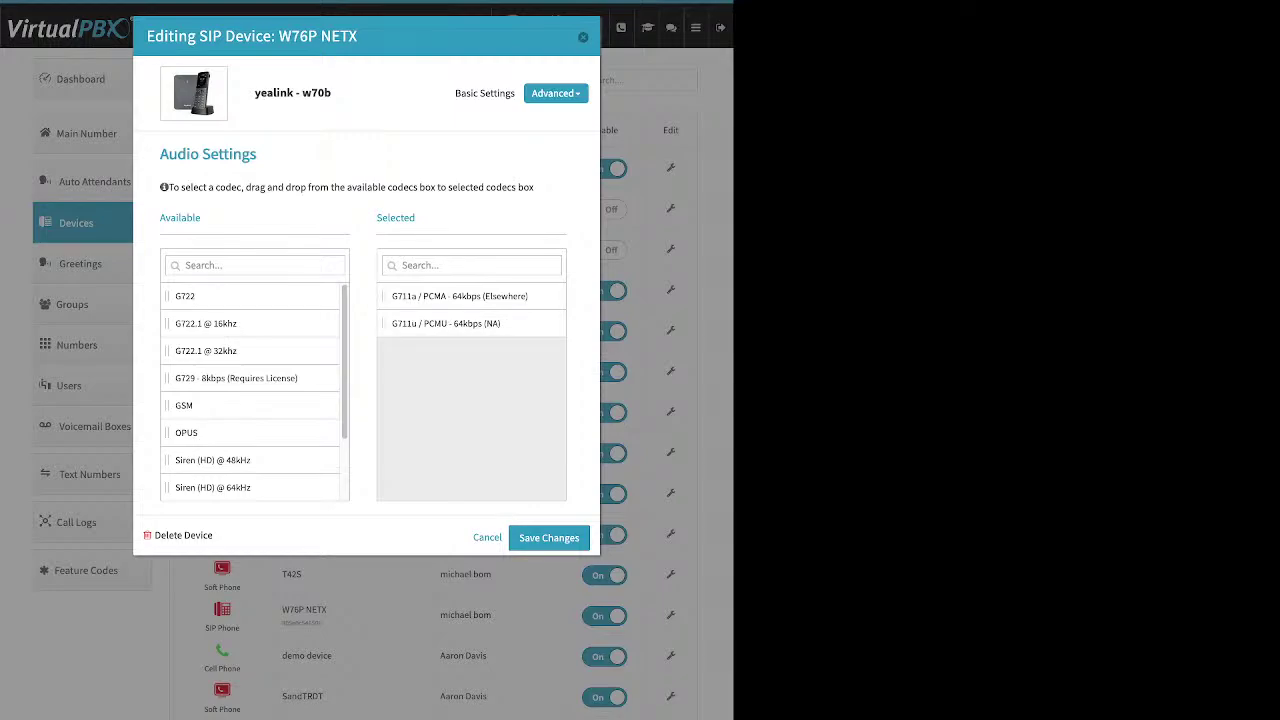
drag(186, 432, 241, 413)
click(548, 537)
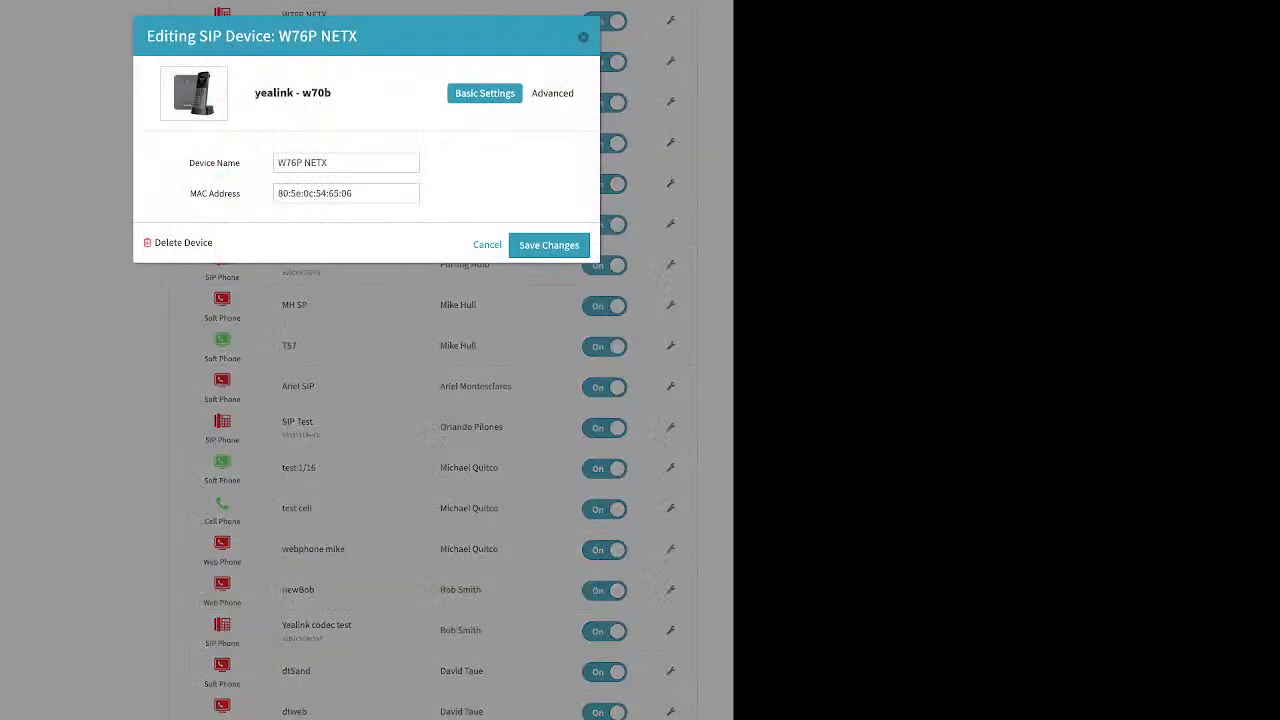
Examine the Emergency Caller-ID number options of the W76P NETX device, close its settings, and reload the device list
click(555, 93)
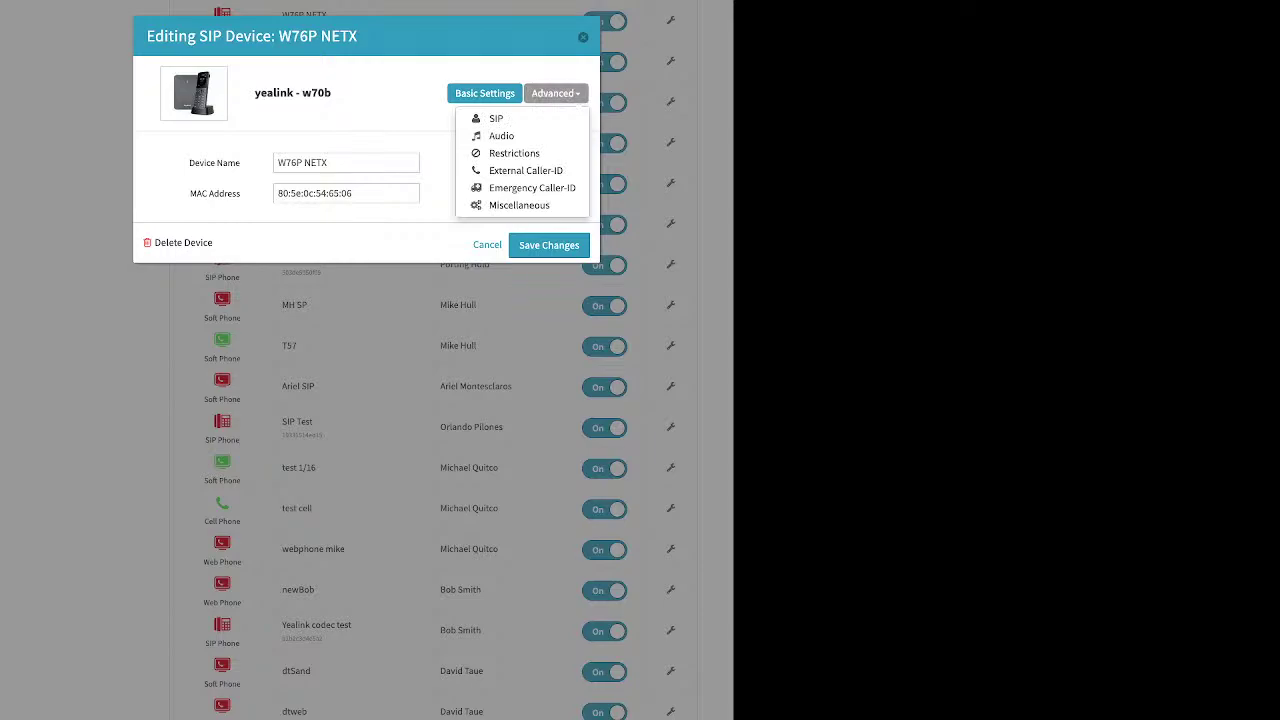
click(532, 187)
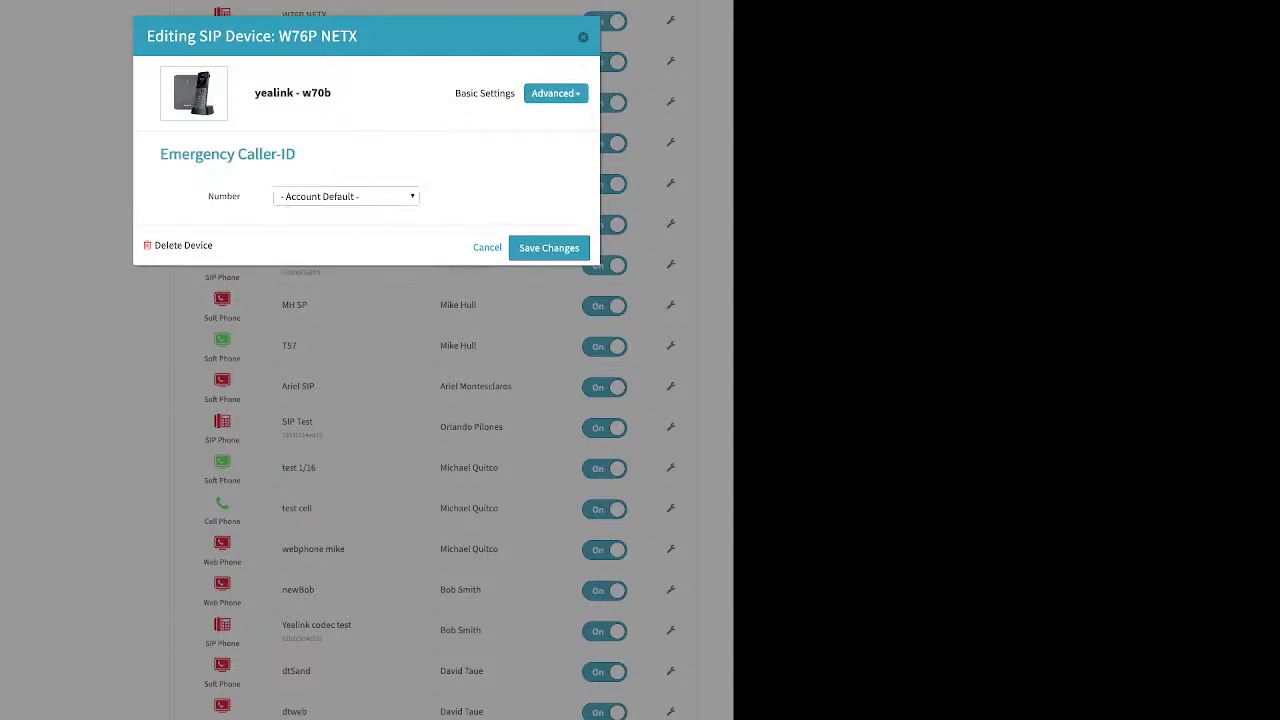
click(346, 196)
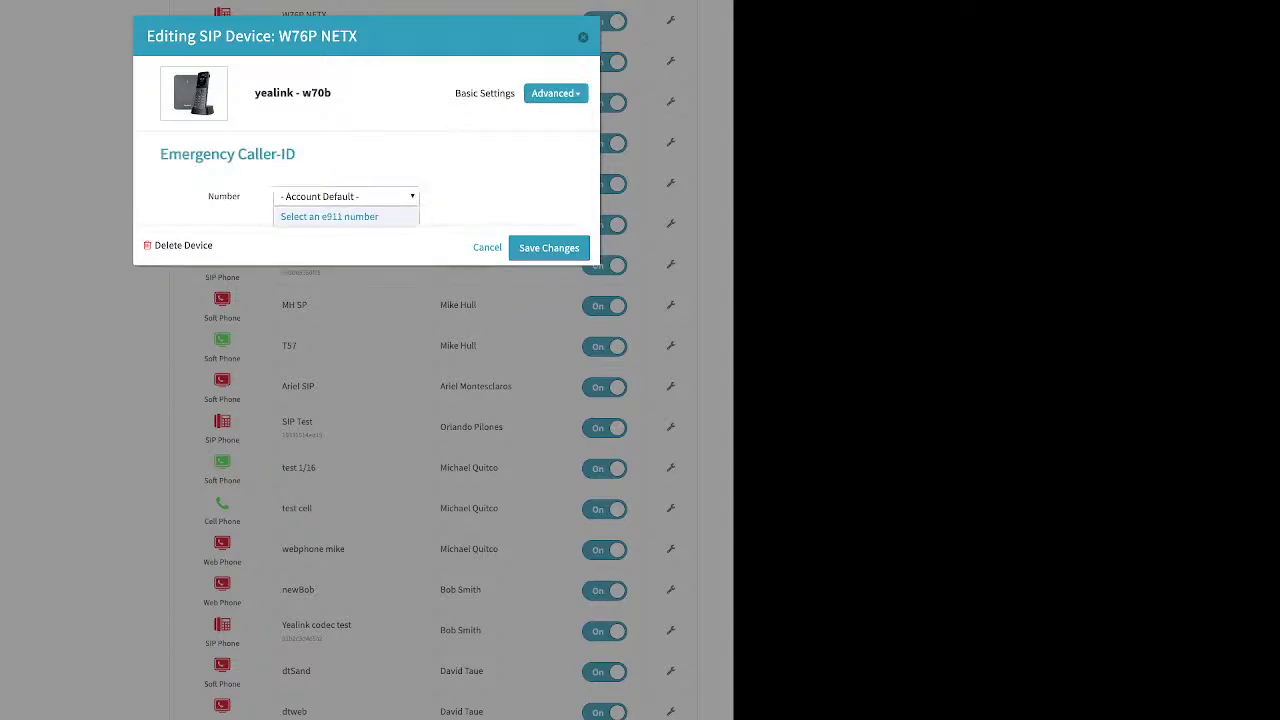
key(Escape)
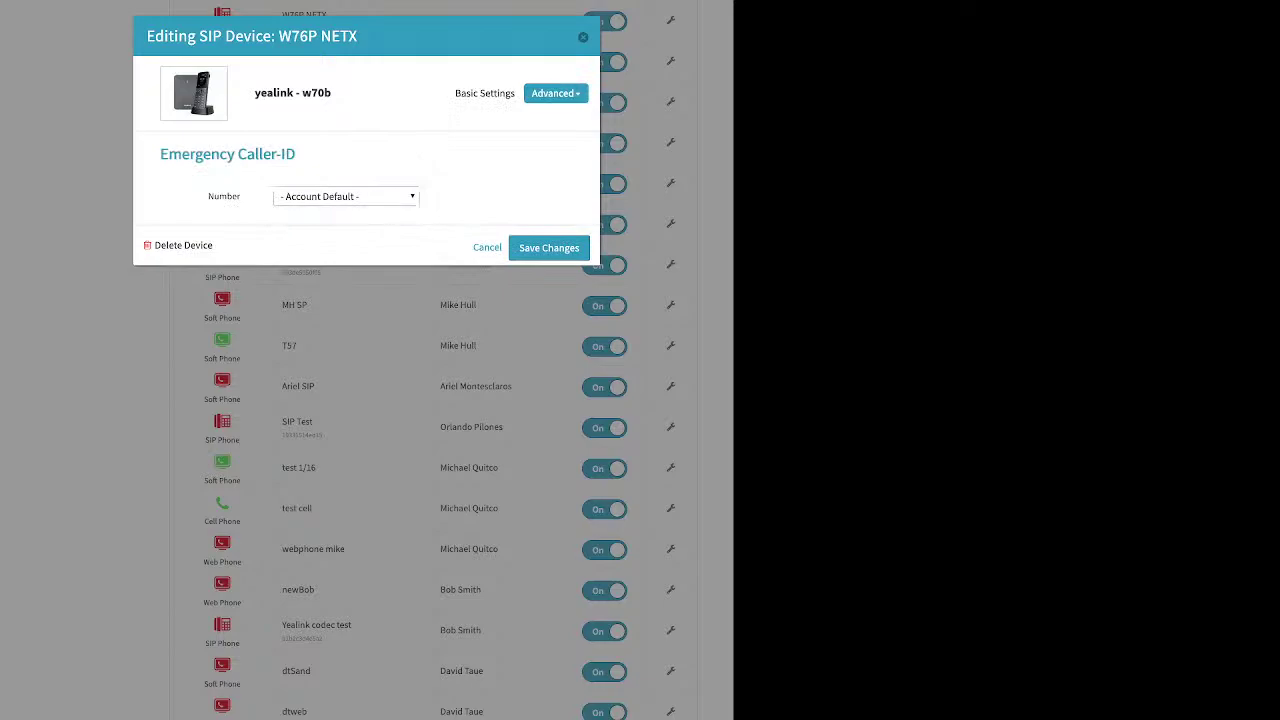
key(Escape)
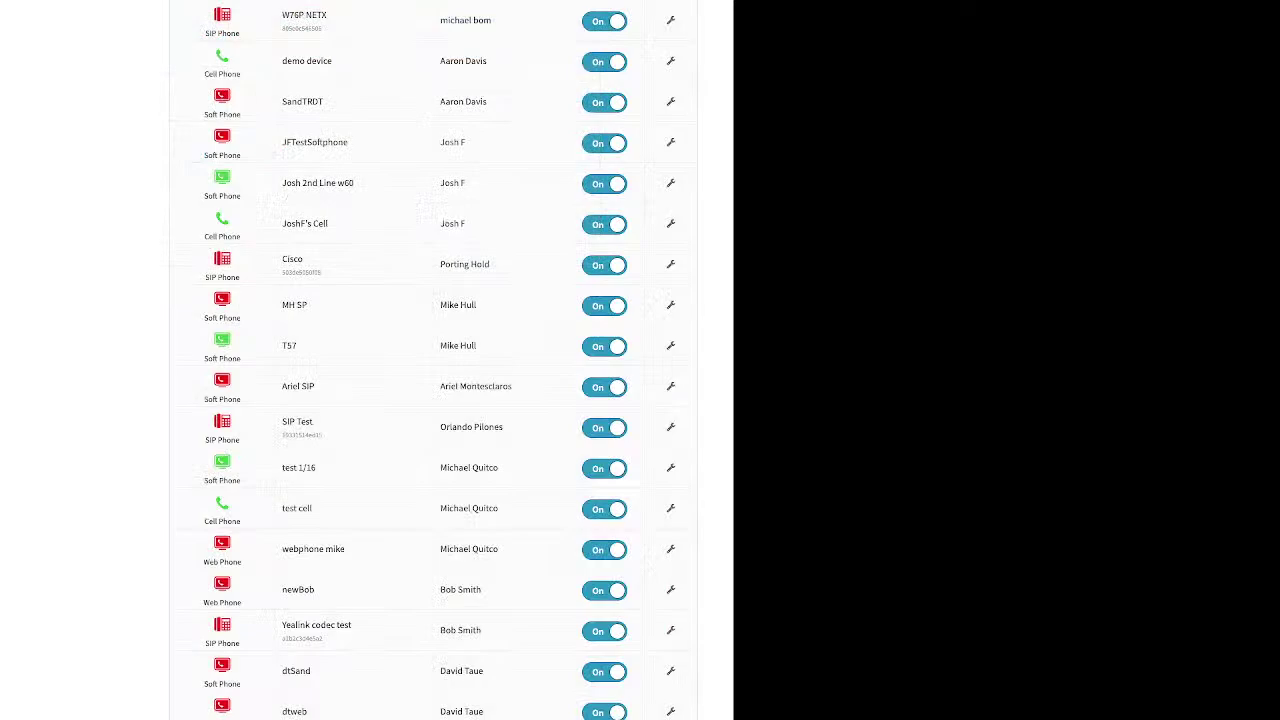
key(ctrl+r)
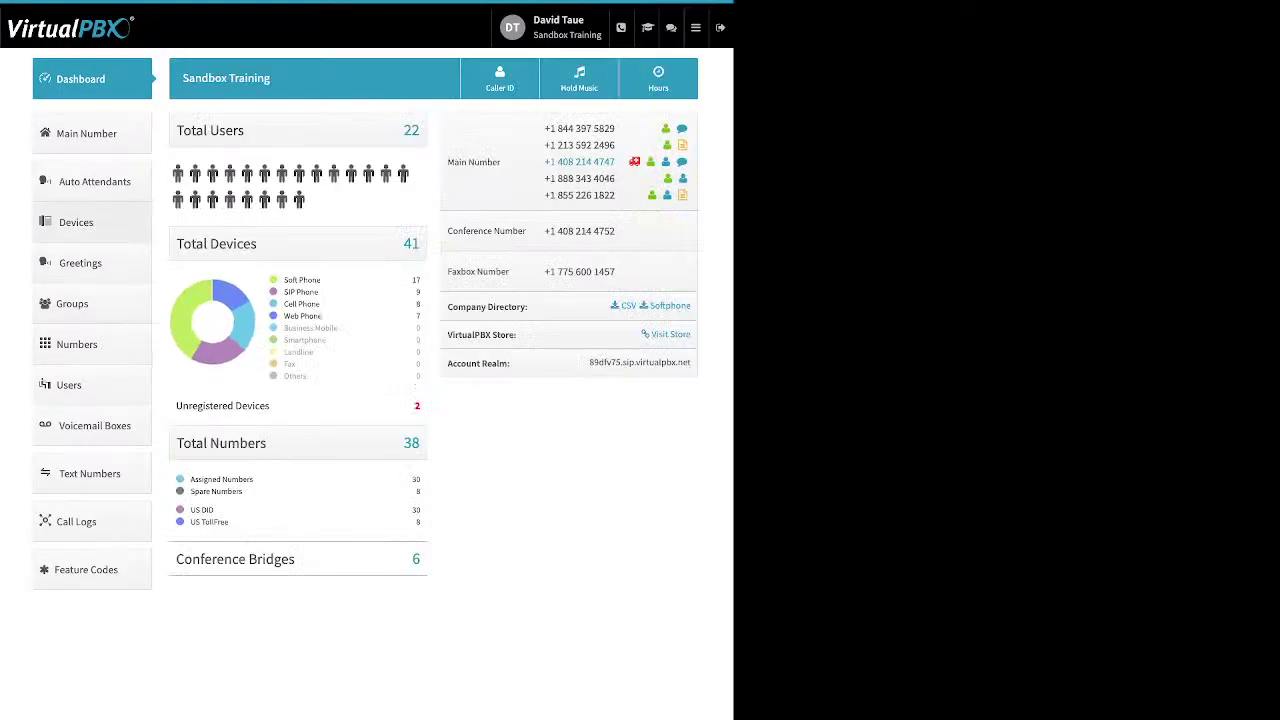
click(91, 222)
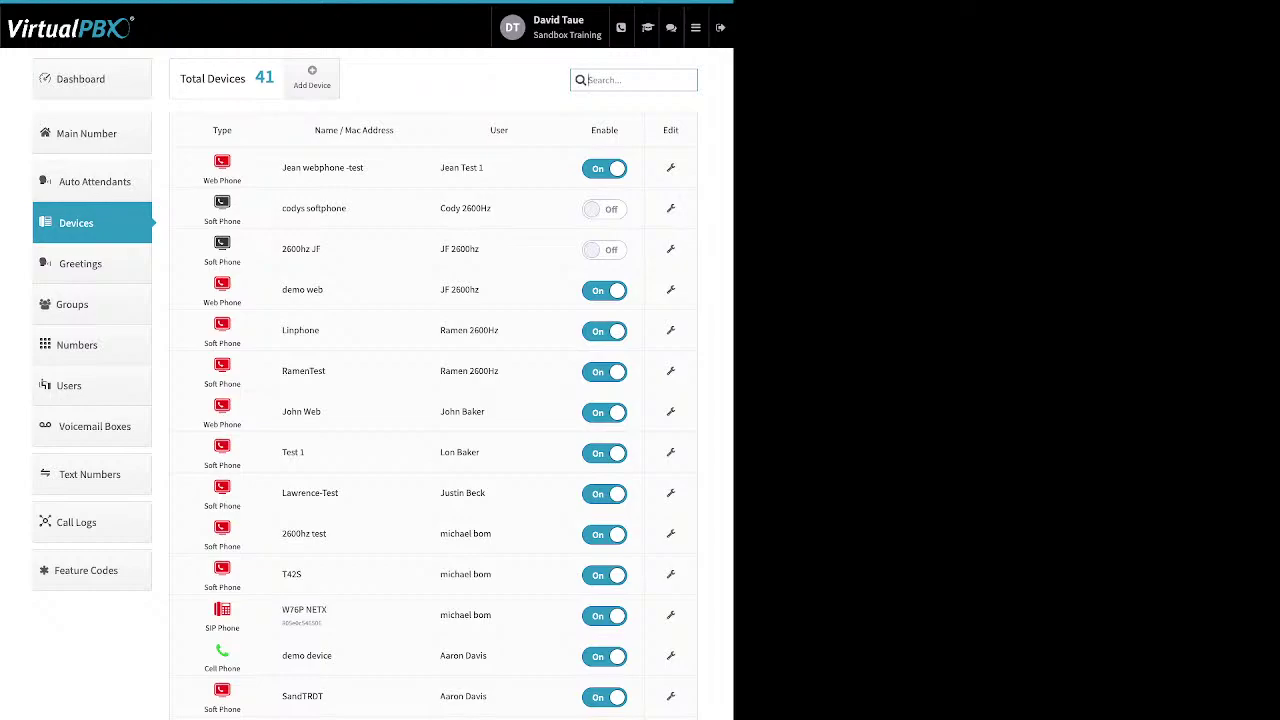
Examine the name and audio file fields for adding a new greeting in the greetings section, and dismiss the form
click(92, 263)
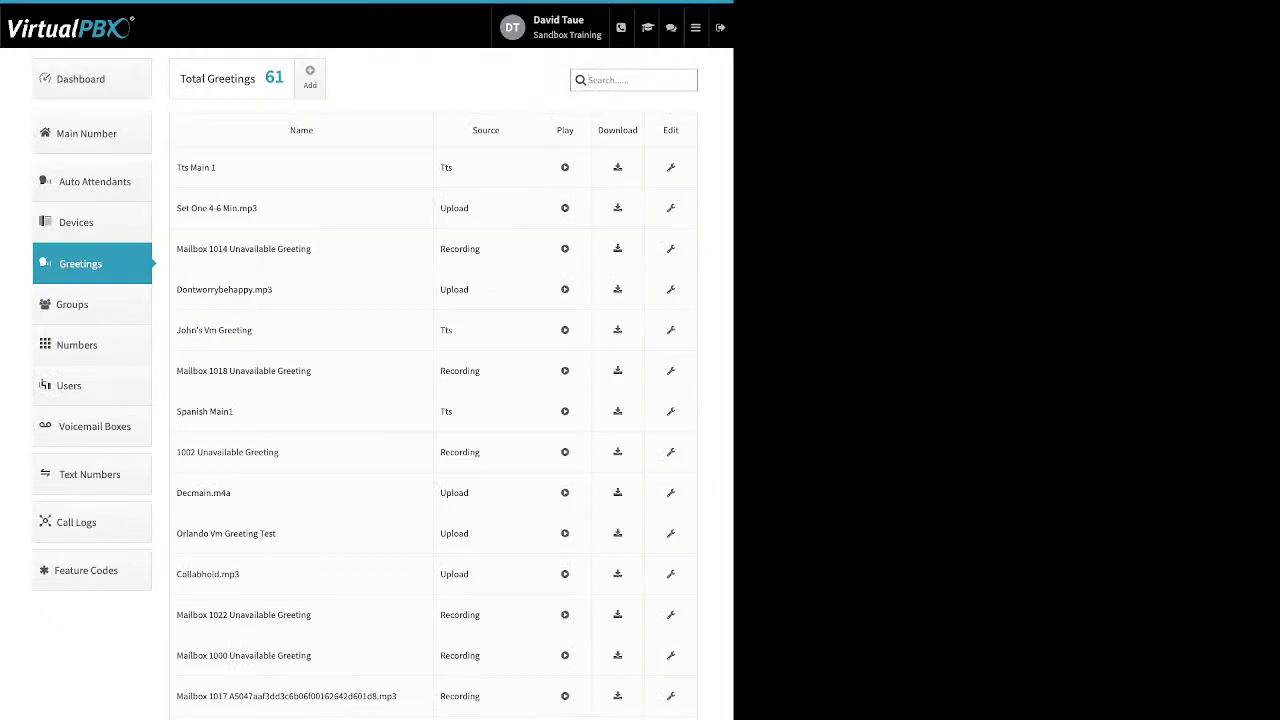
click(310, 76)
click(366, 153)
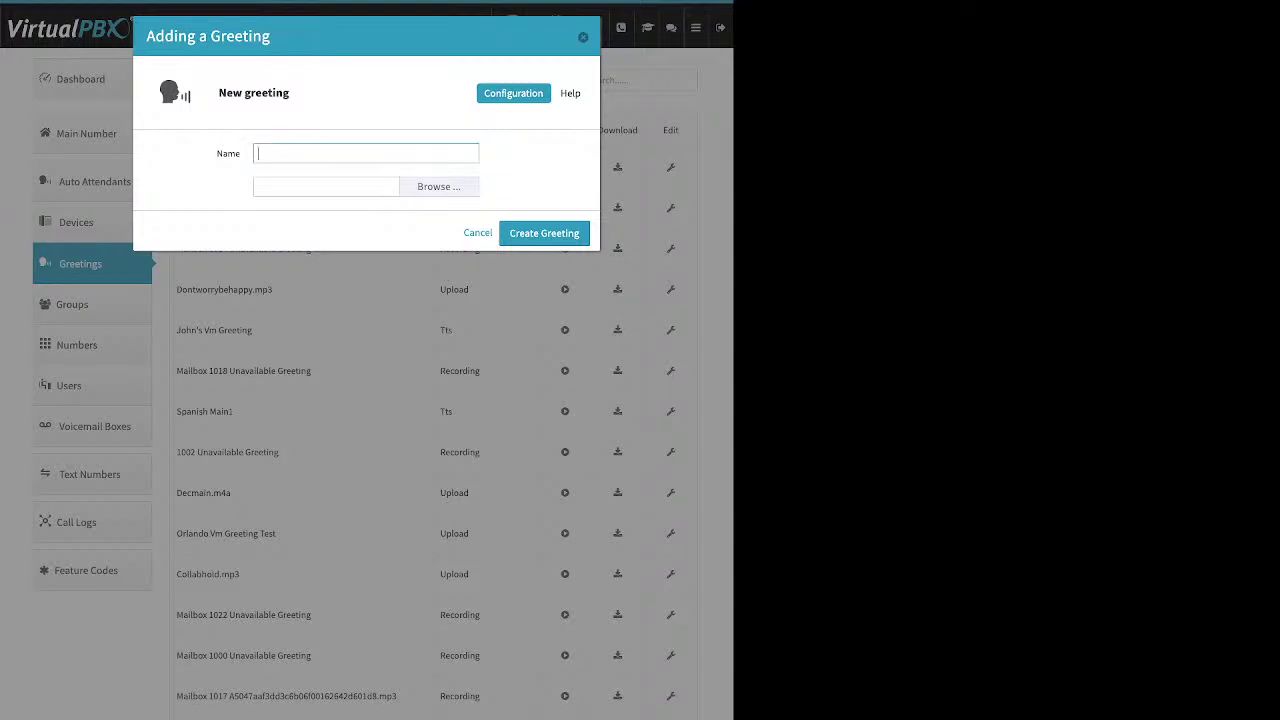
key(Escape)
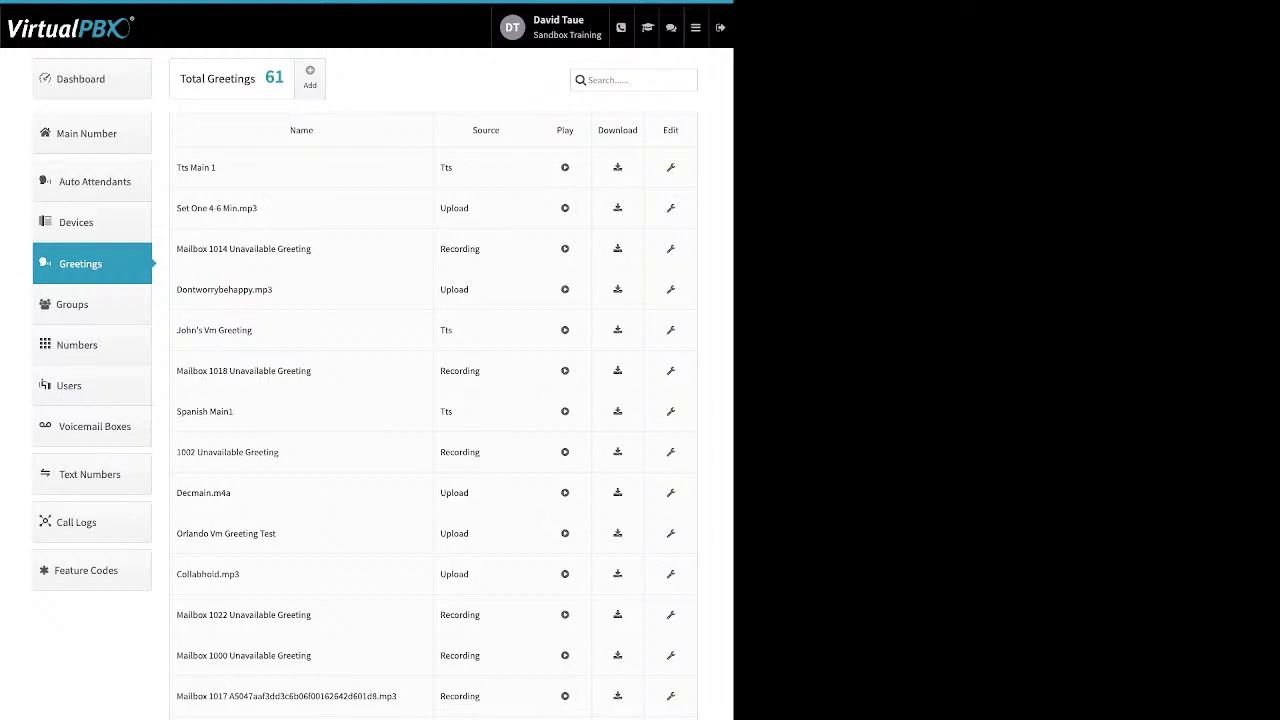
Review the Tts, Upload and Recording sources in the greetings list along with its play and download options
triple_click(196, 167)
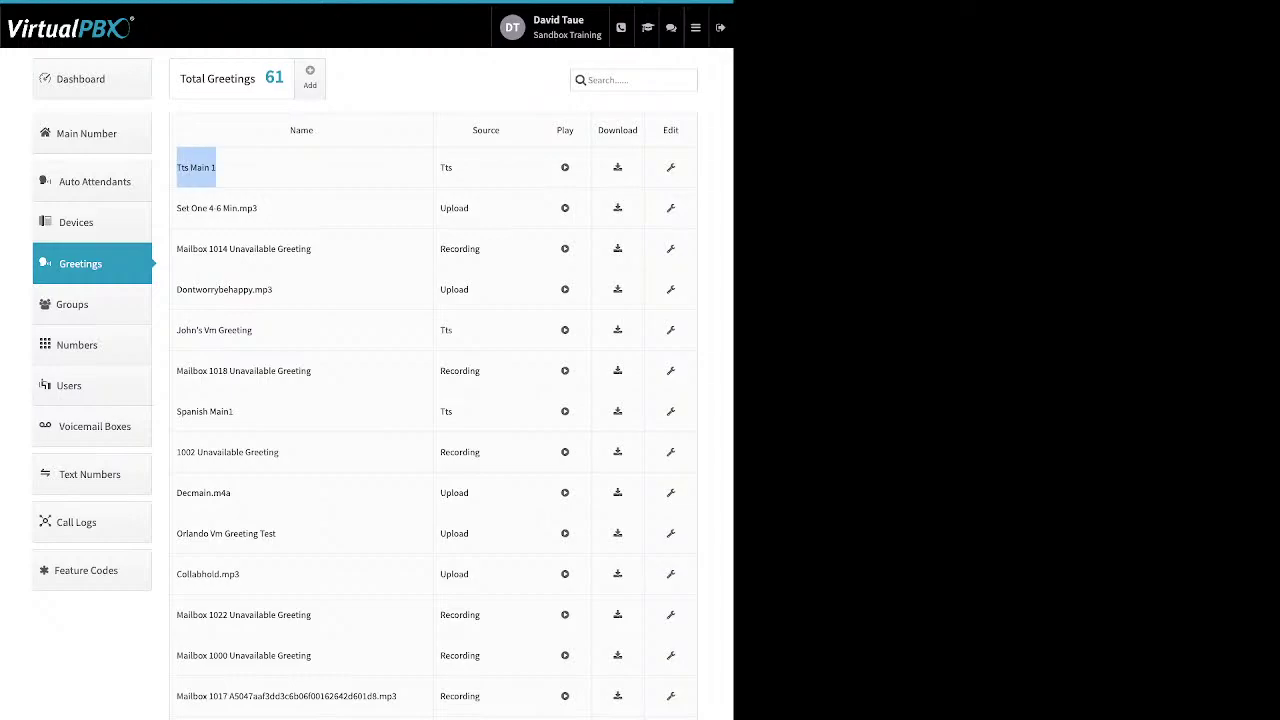
double_click(446, 167)
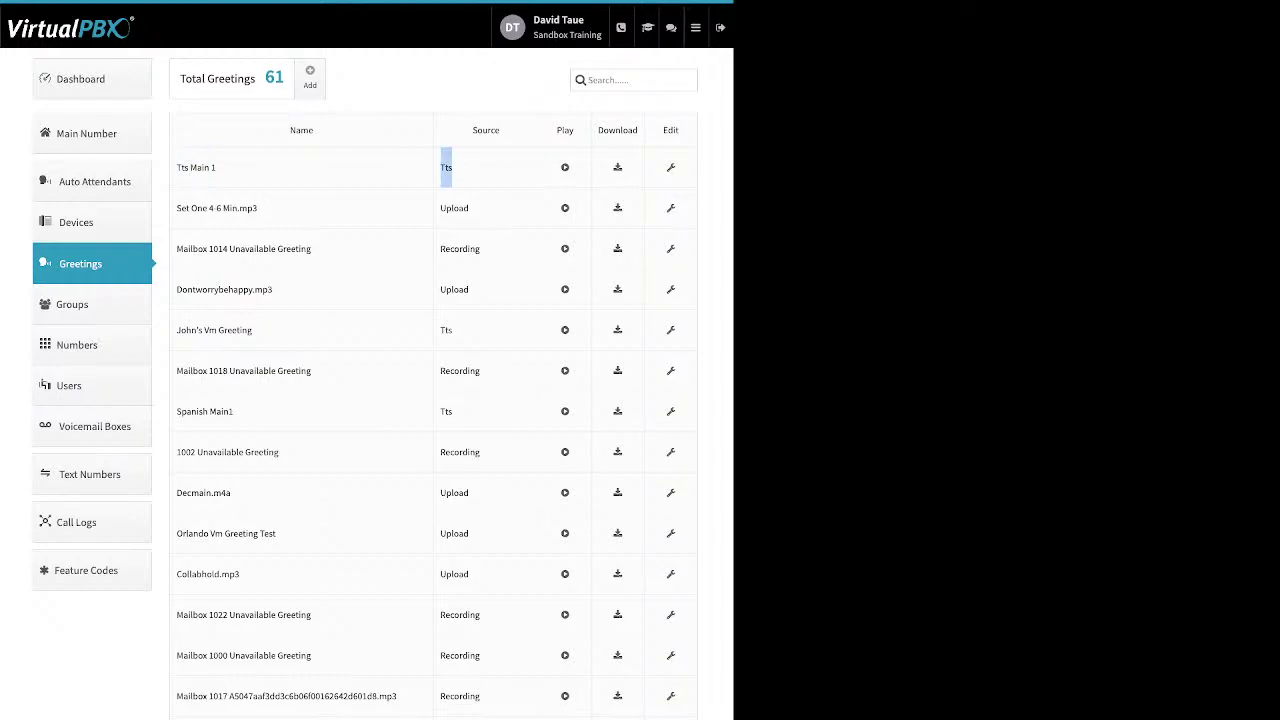
triple_click(454, 208)
triple_click(459, 249)
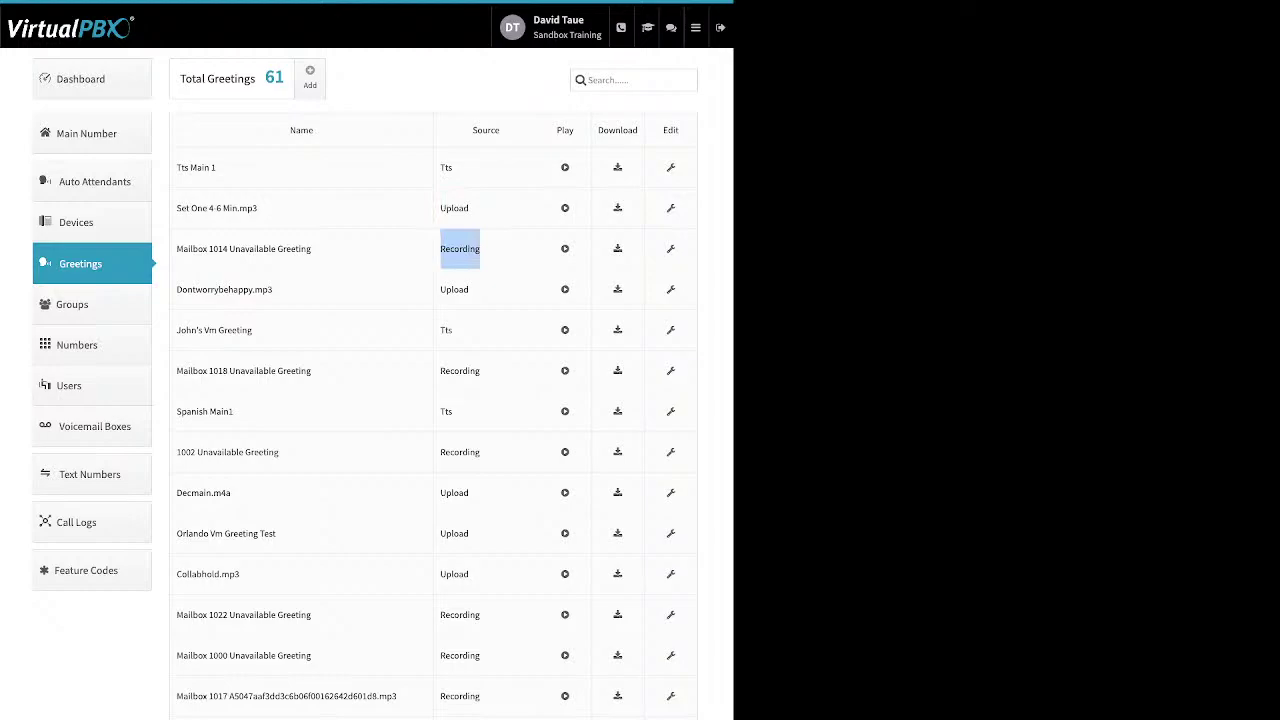
double_click(565, 130)
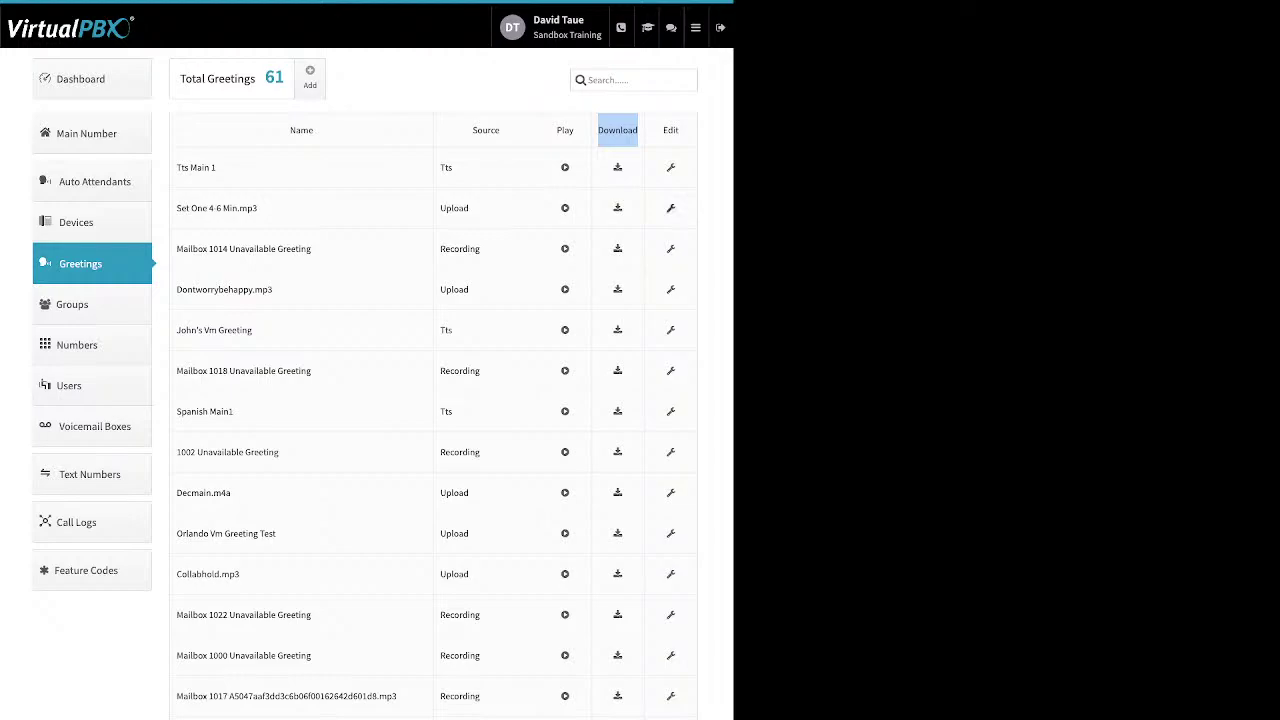
Examine the name field and delete option of the Set one 4-6 min.mp3 greeting, and close it without saving
click(670, 208)
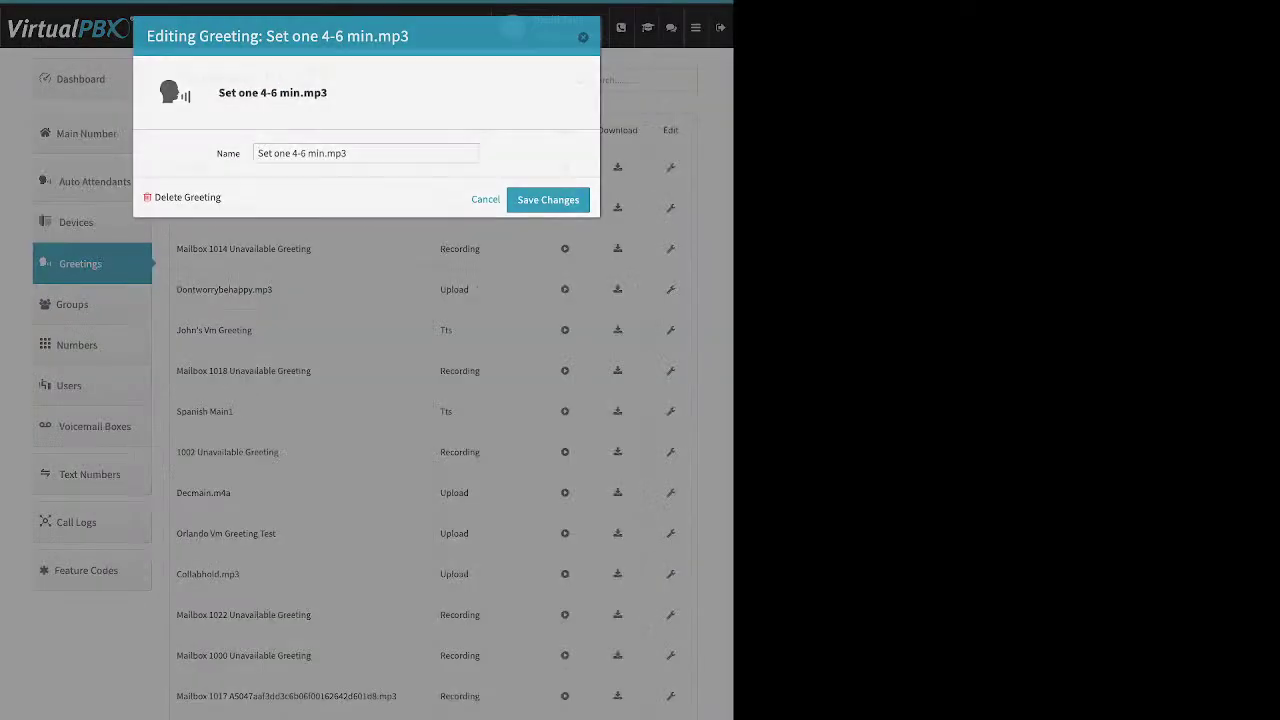
drag(240, 153, 223, 153)
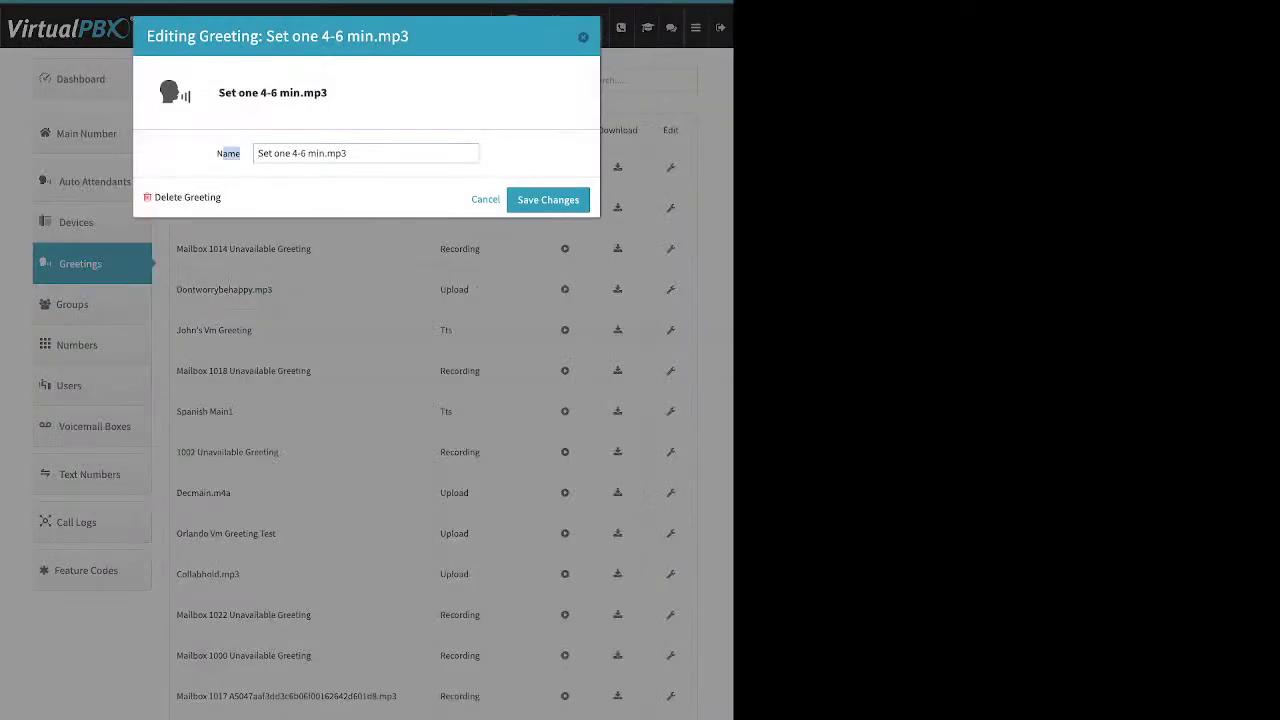
click(231, 153)
drag(221, 197, 154, 197)
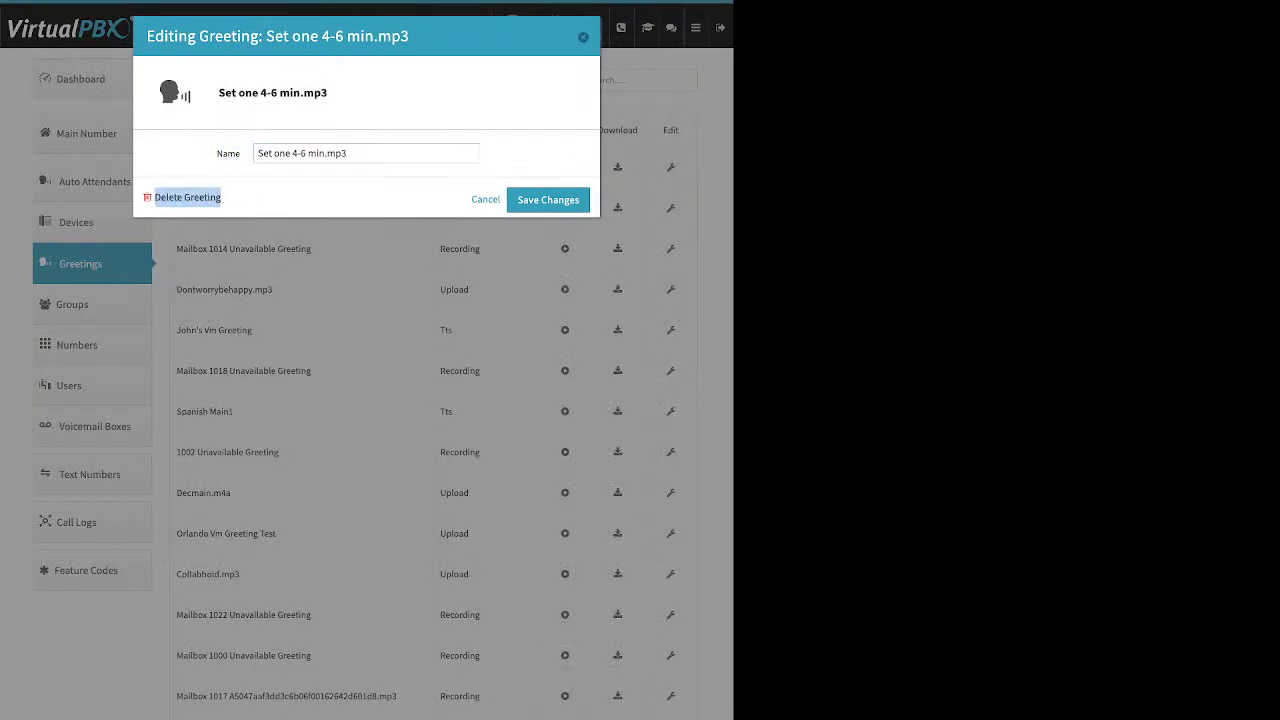
key(Escape)
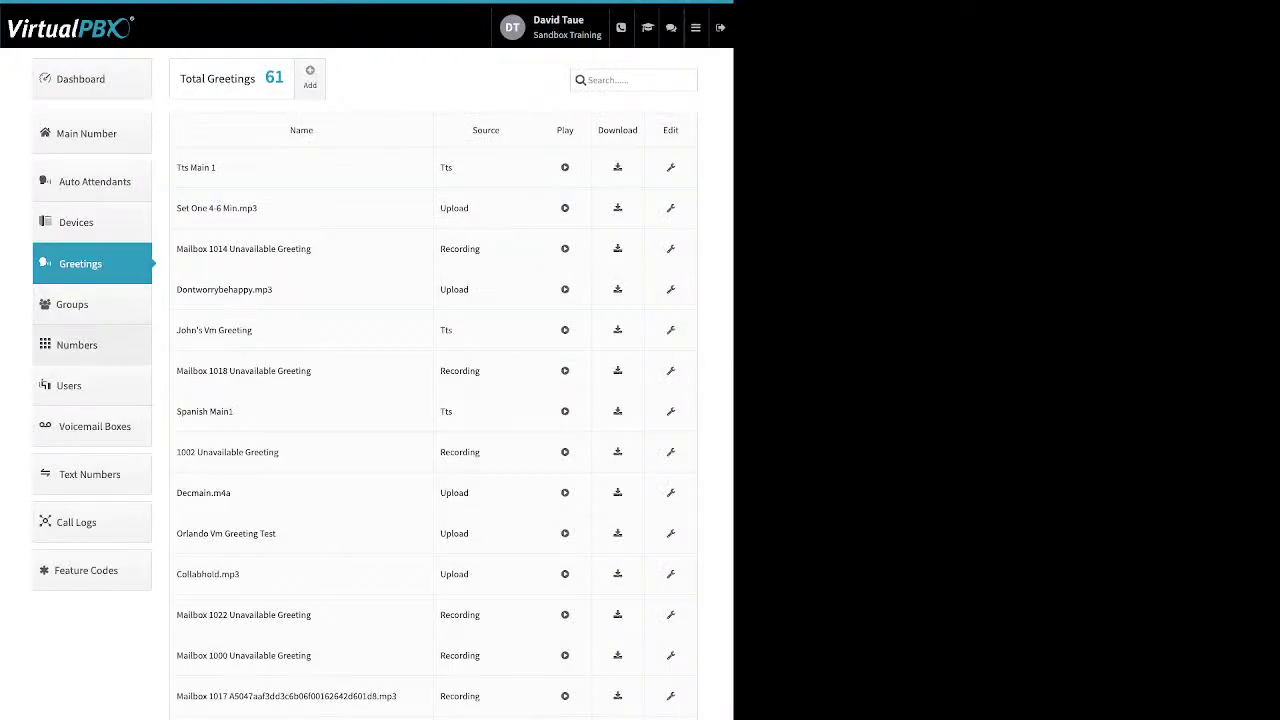
Review the Numbers in use list and the feature options available for its first office number
click(77, 344)
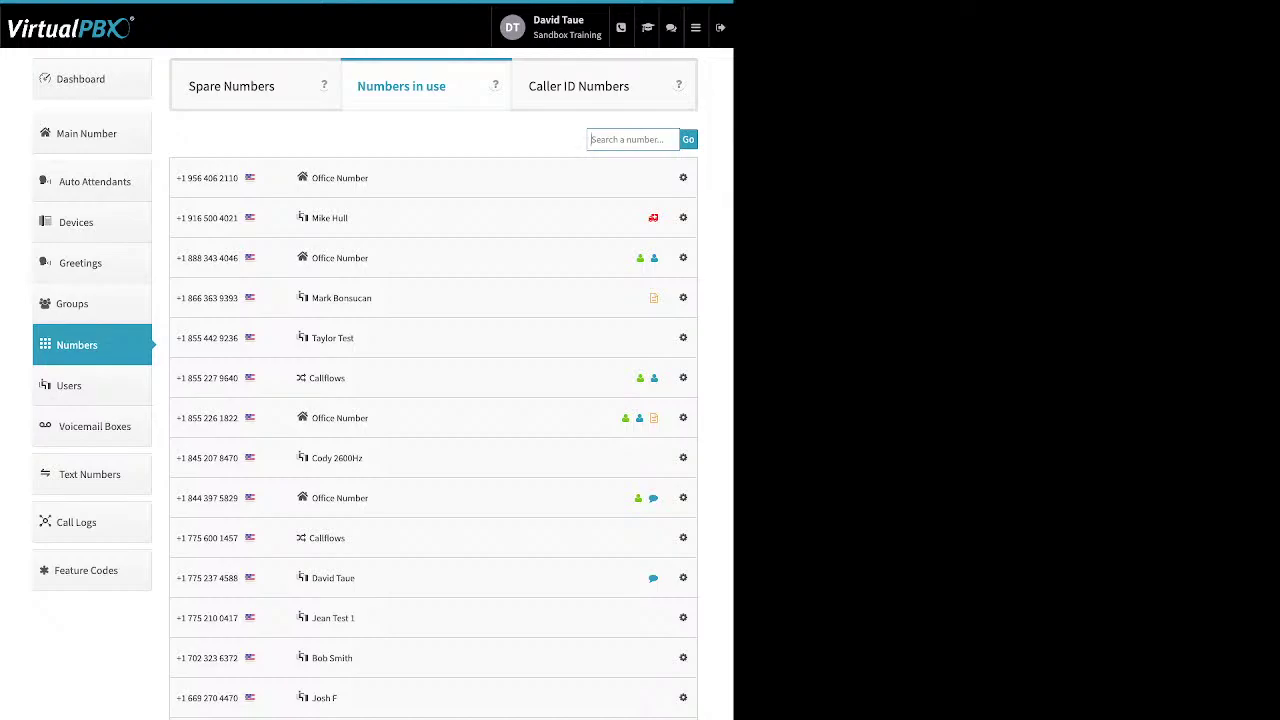
click(683, 177)
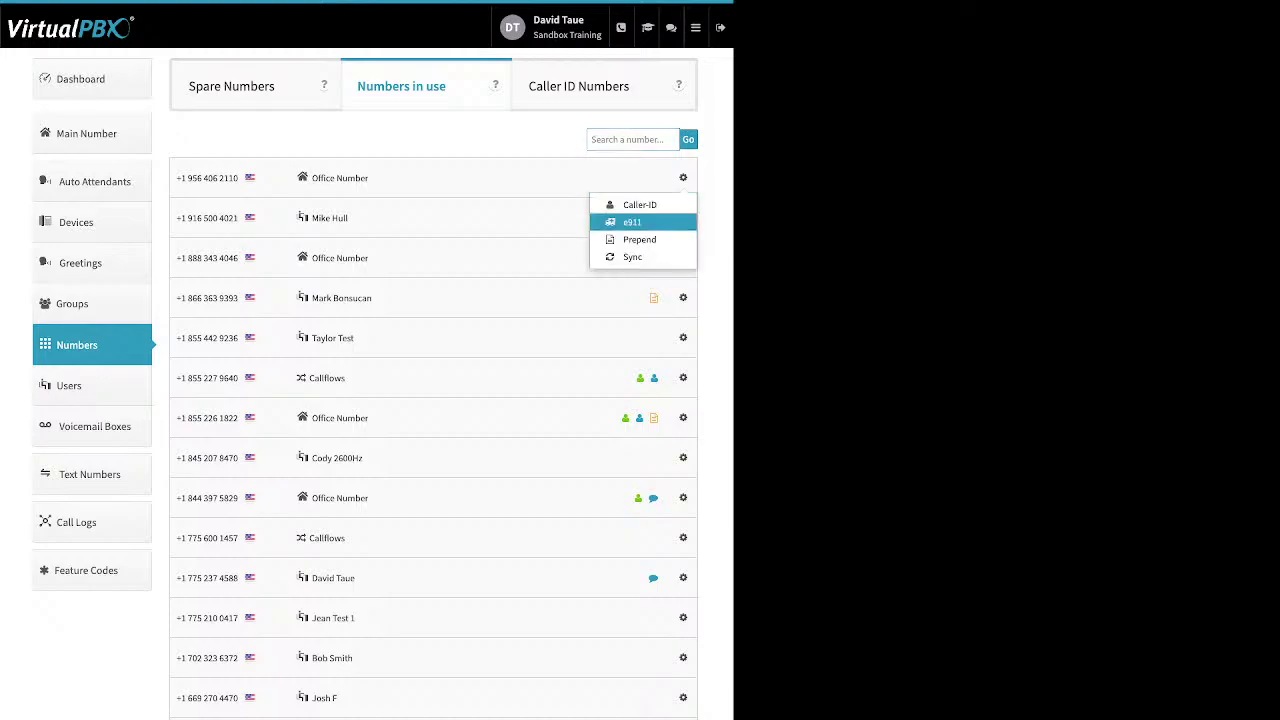
key(Escape)
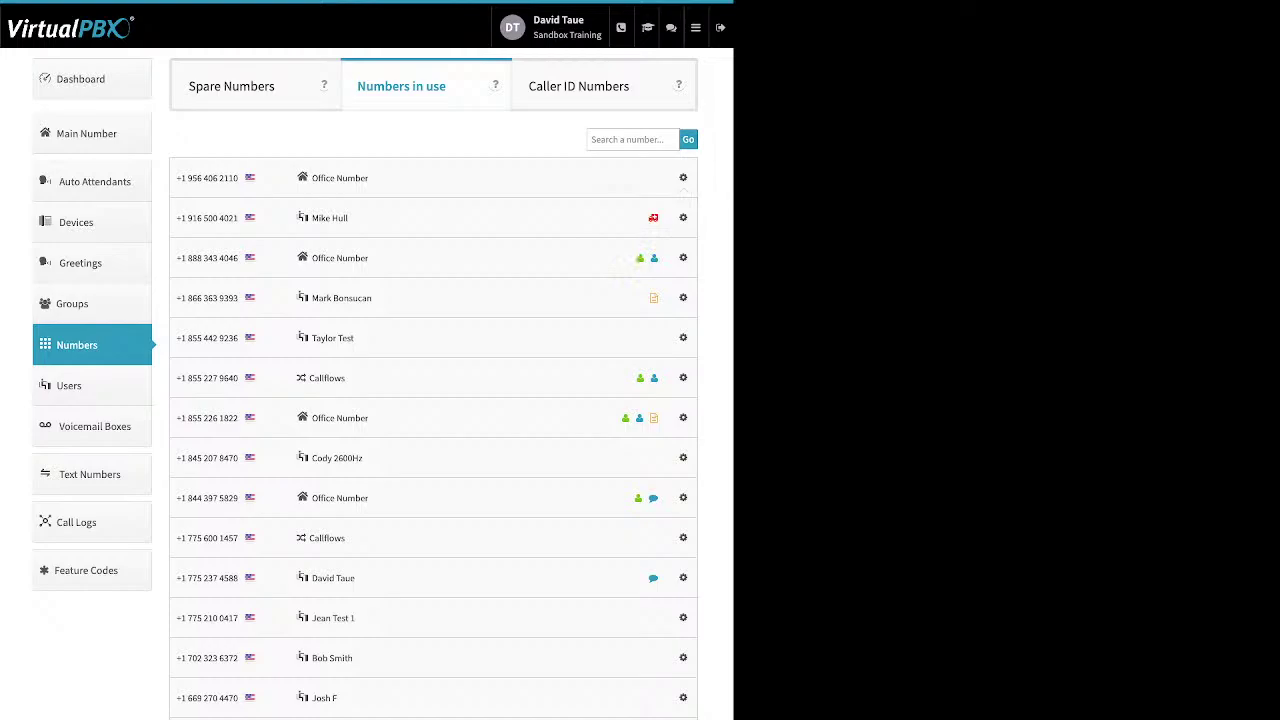
Delete the first and fourth numbers in the Spare Numbers list, and dismiss the deletion recap
click(255, 85)
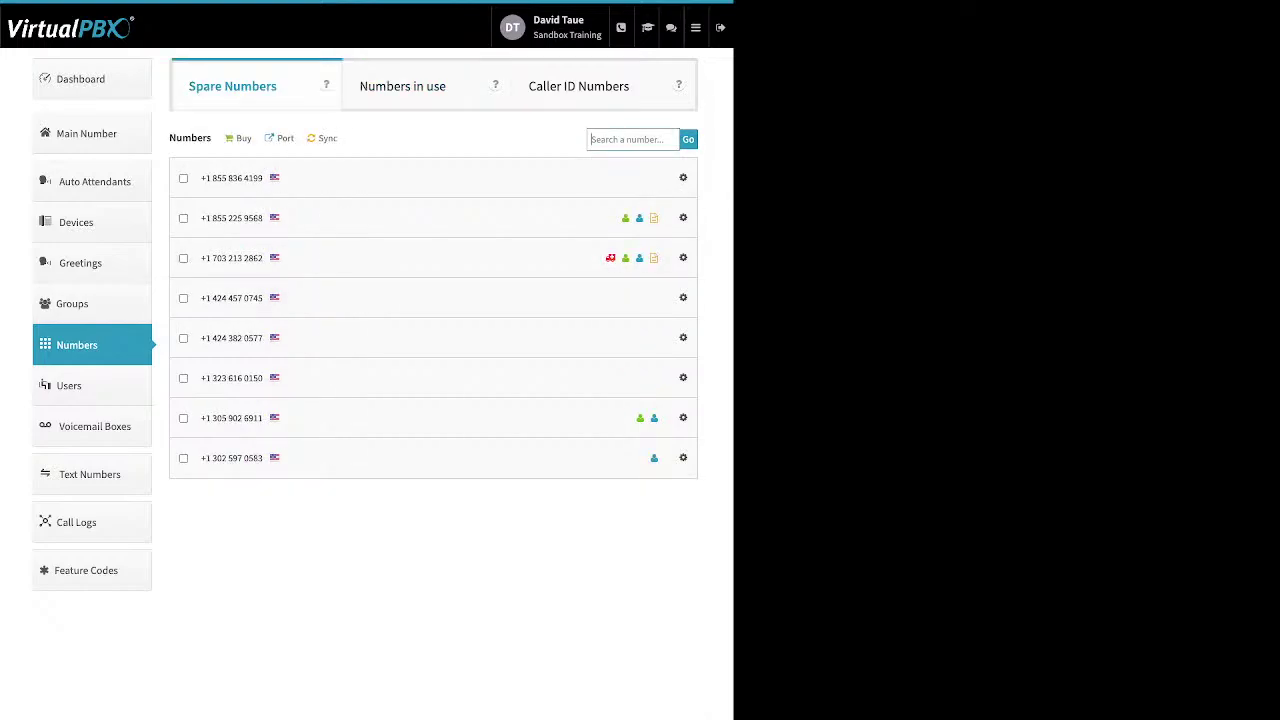
double_click(243, 138)
click(243, 138)
click(183, 298)
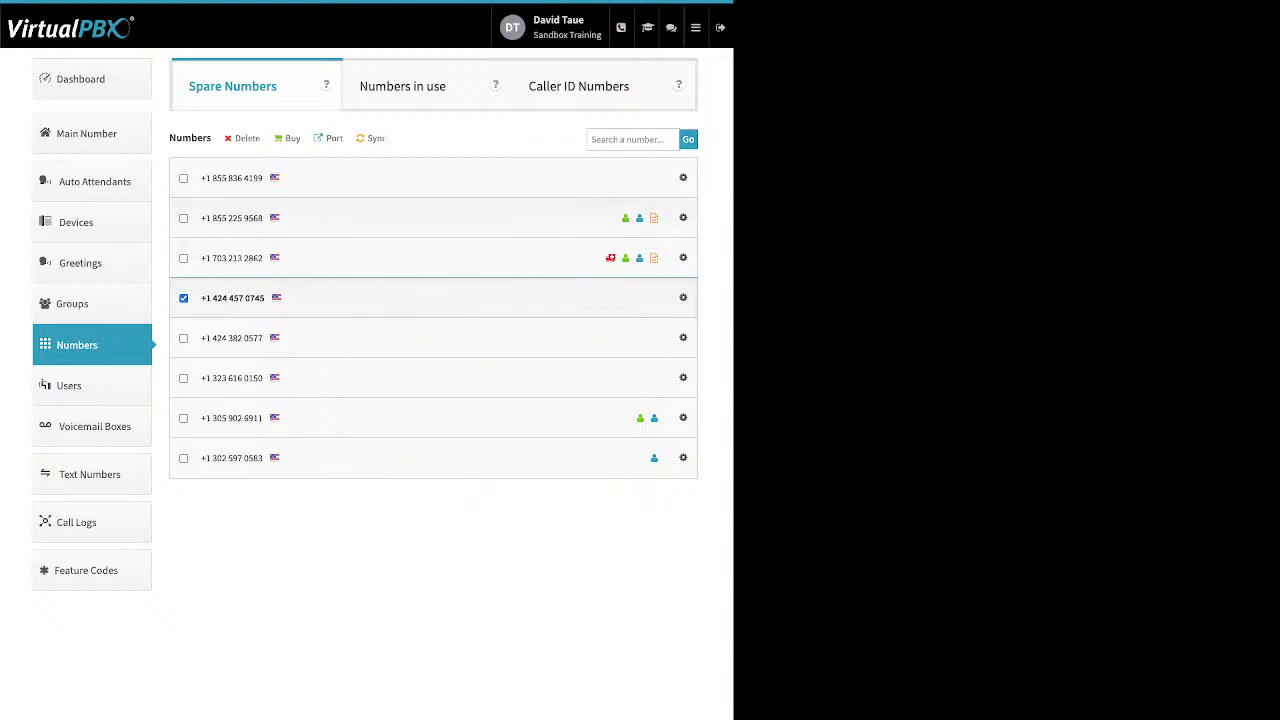
click(183, 178)
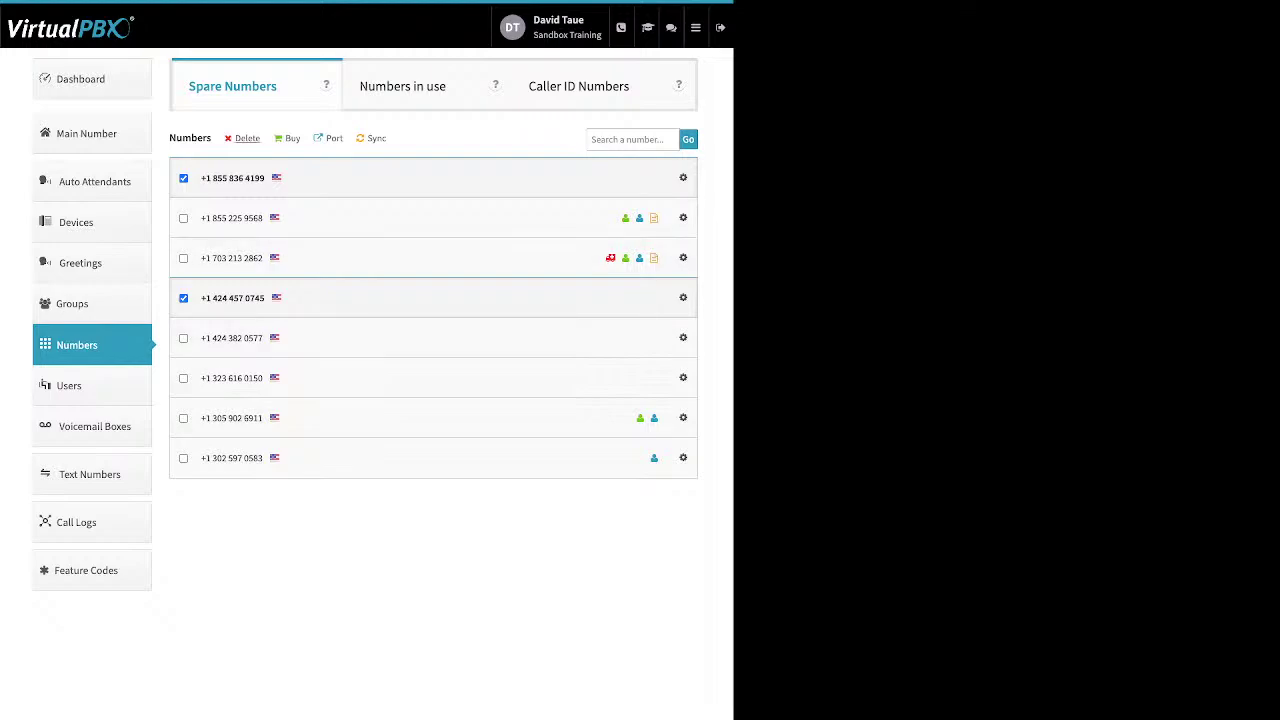
click(247, 138)
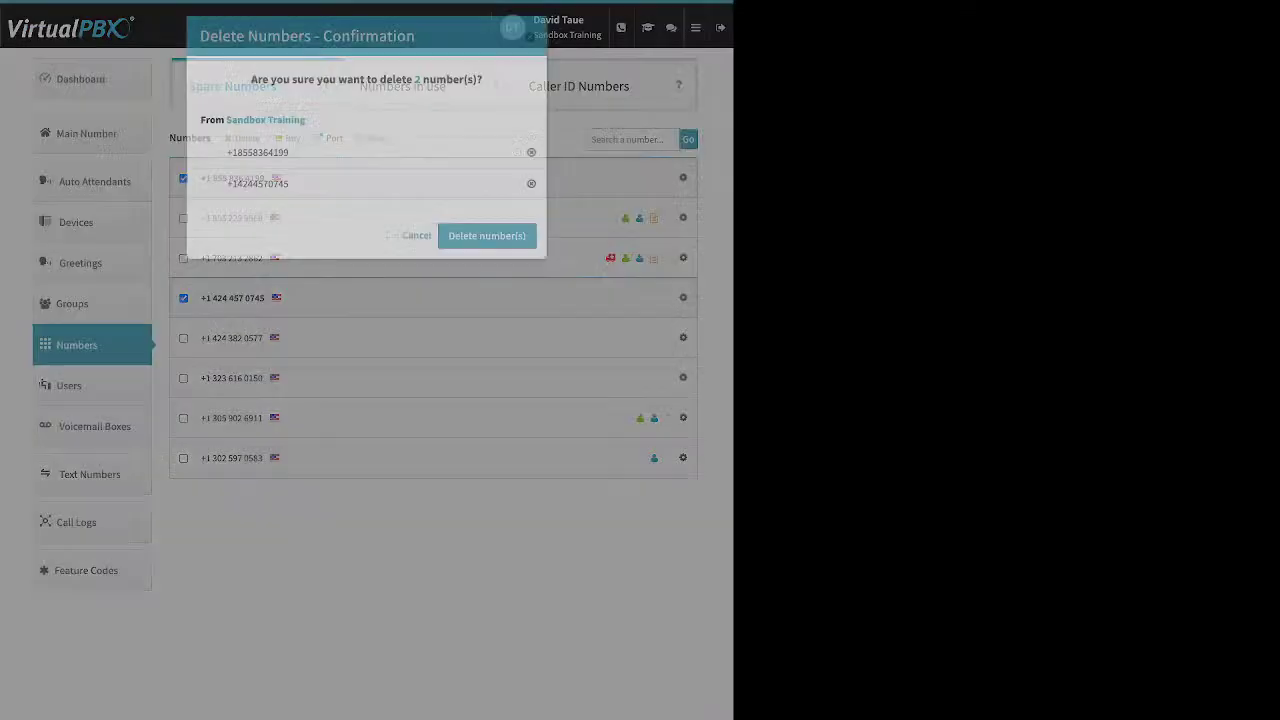
click(486, 236)
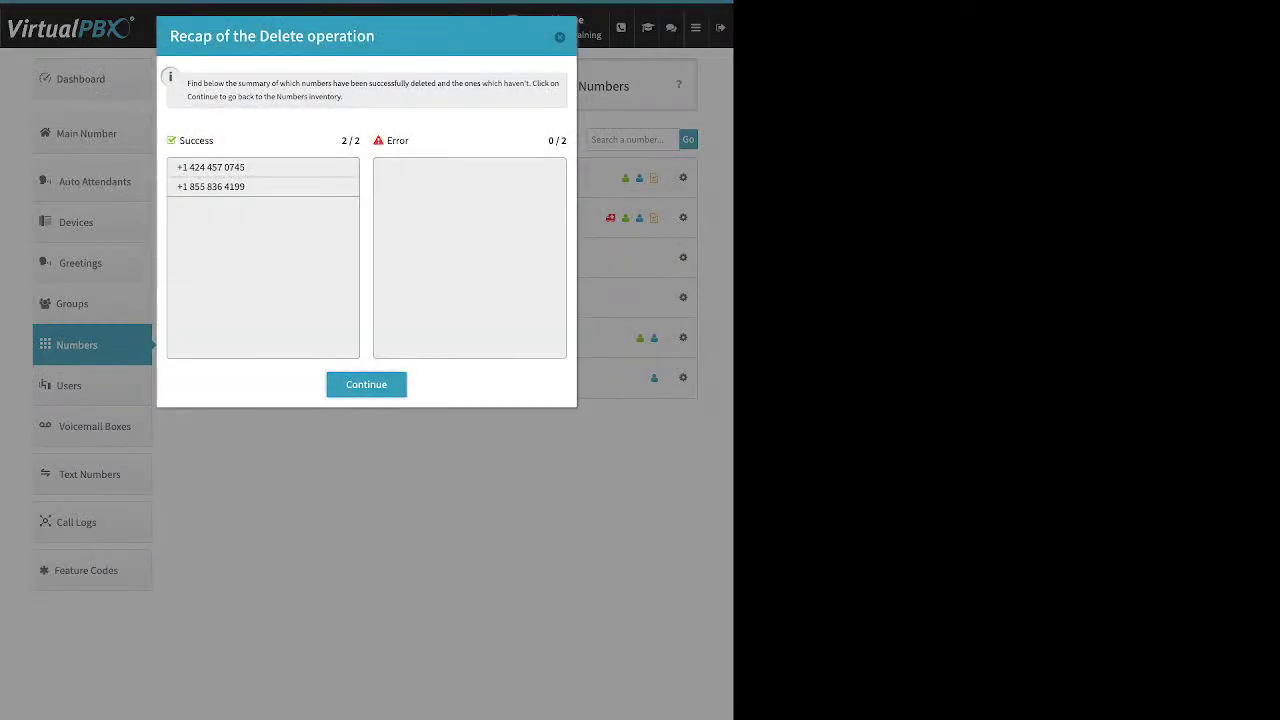
key(Escape)
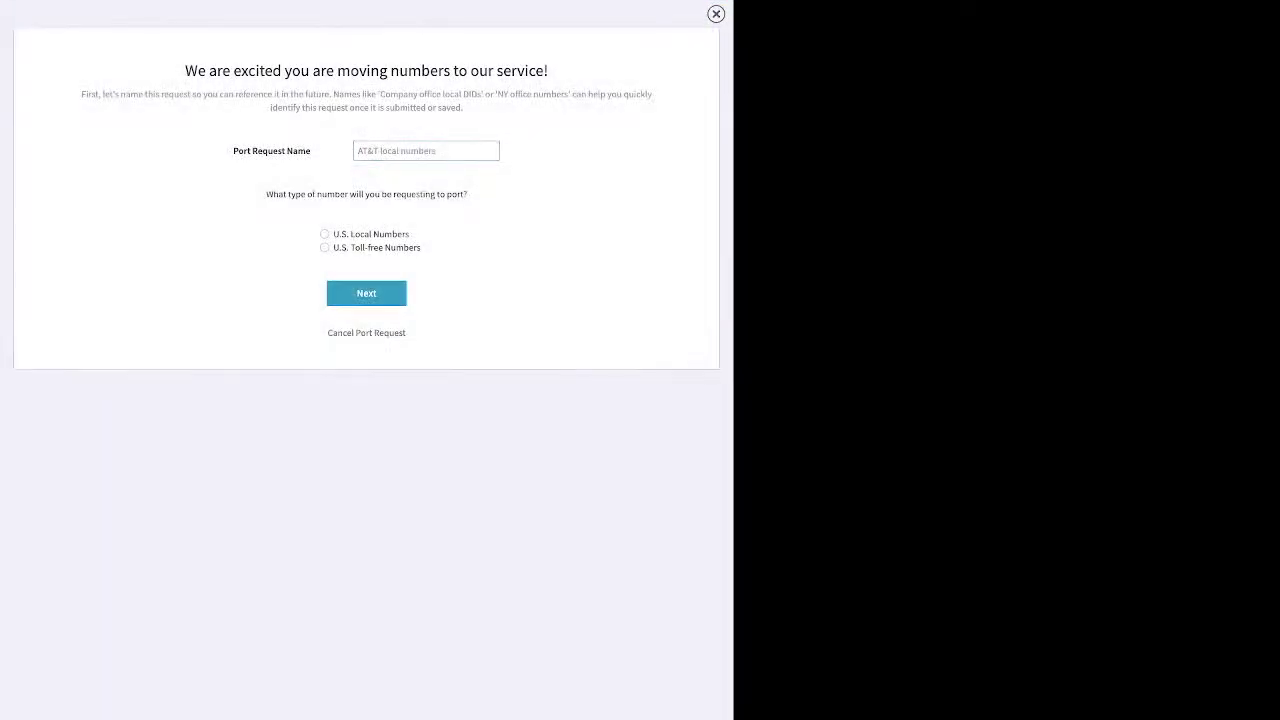
Start a port request named "test" for U.S. Local Numbers and acknowledge that the bill is dated within the last 30 days
text(test)
click(324, 234)
click(366, 293)
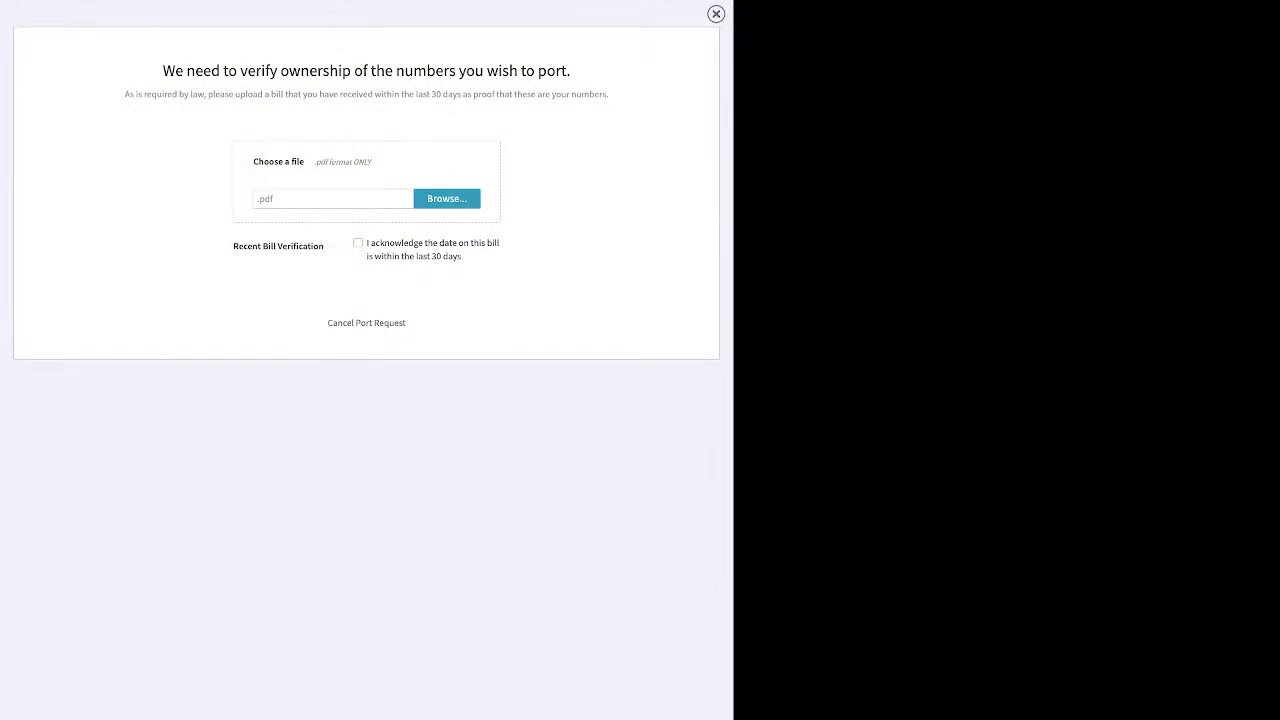
click(358, 243)
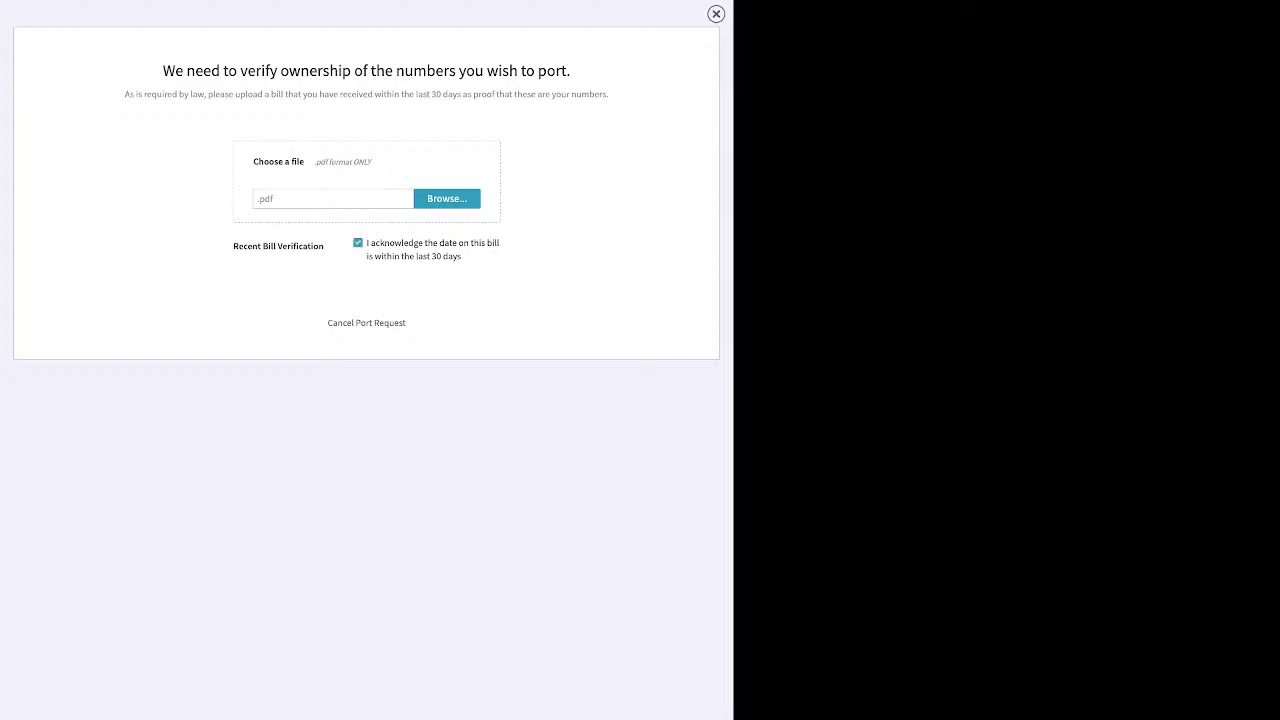
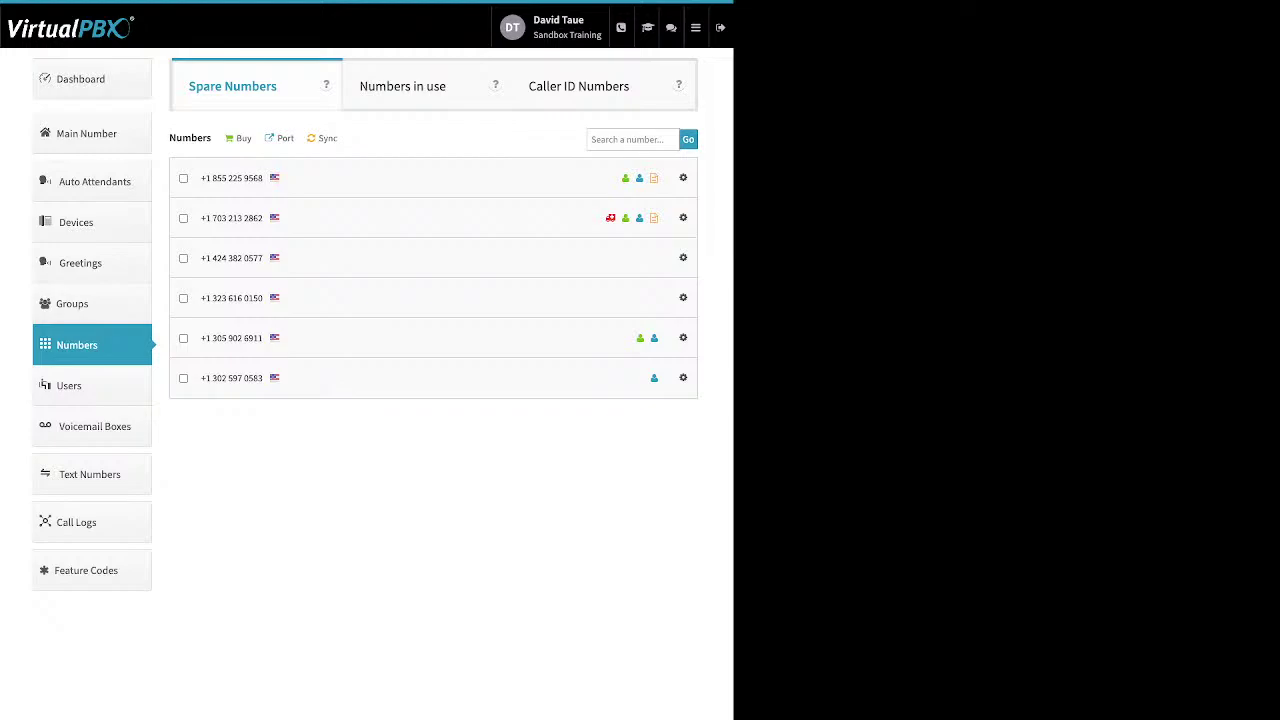
Open the voicemail boxes list and examine the user assigned to voicemail box 111
click(92, 426)
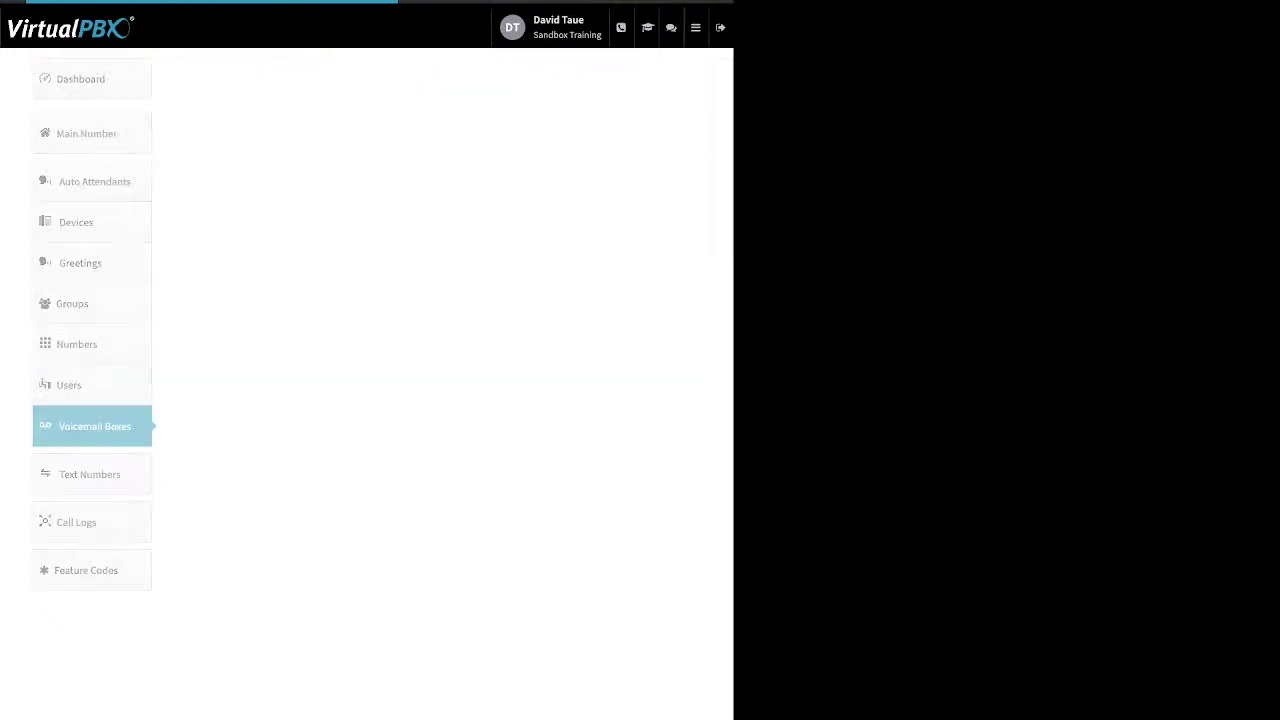
click(588, 80)
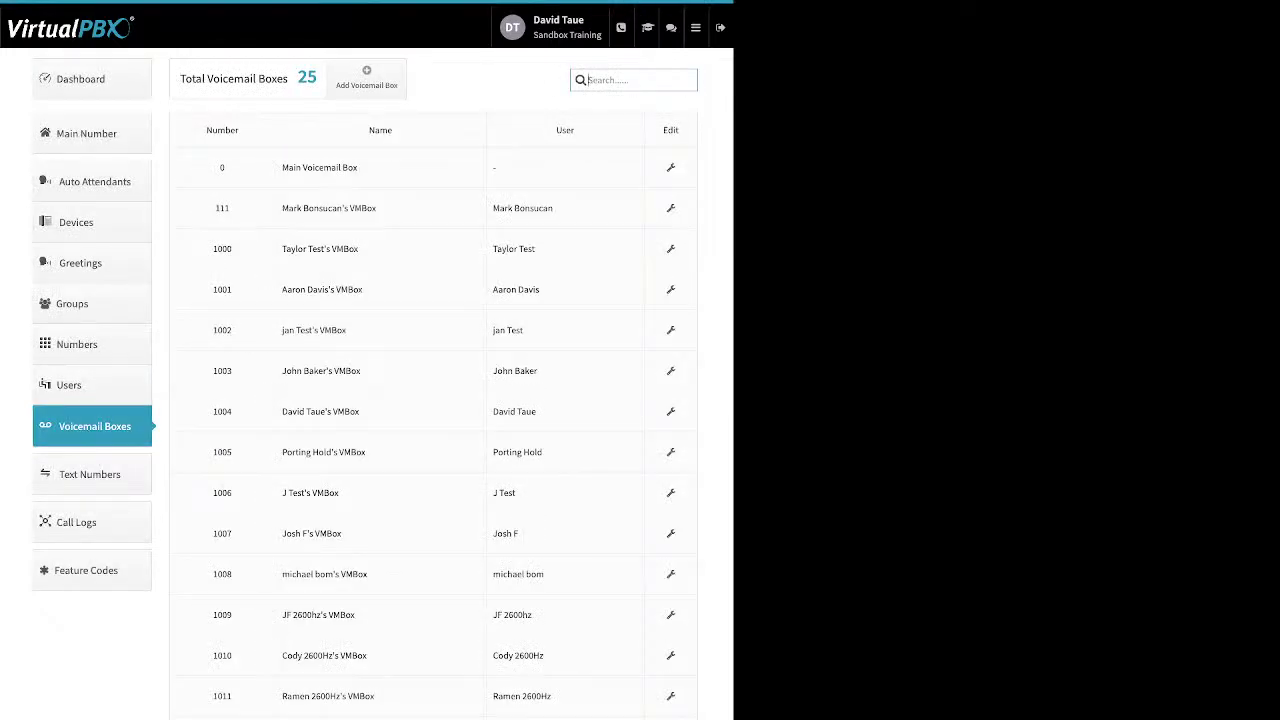
drag(553, 208, 492, 208)
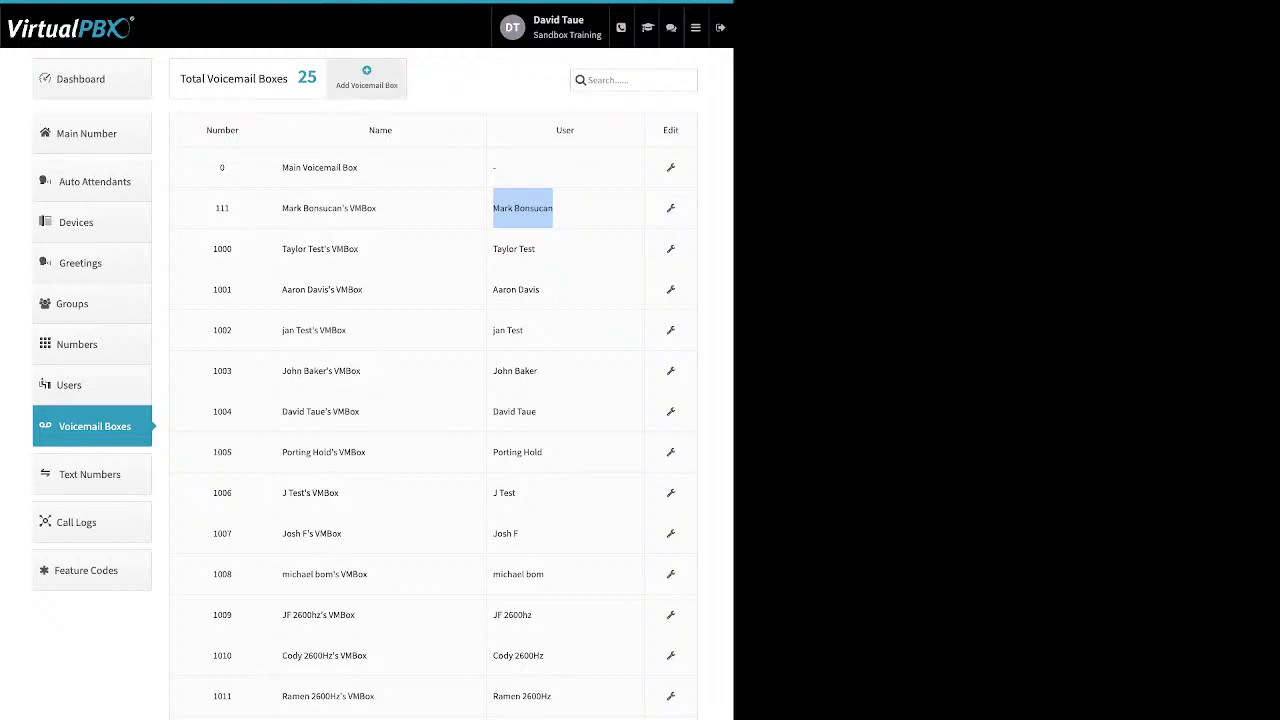
Examine the name, voicemail number and PIN fields for adding a voicemail box, and close the form without creating one
click(366, 78)
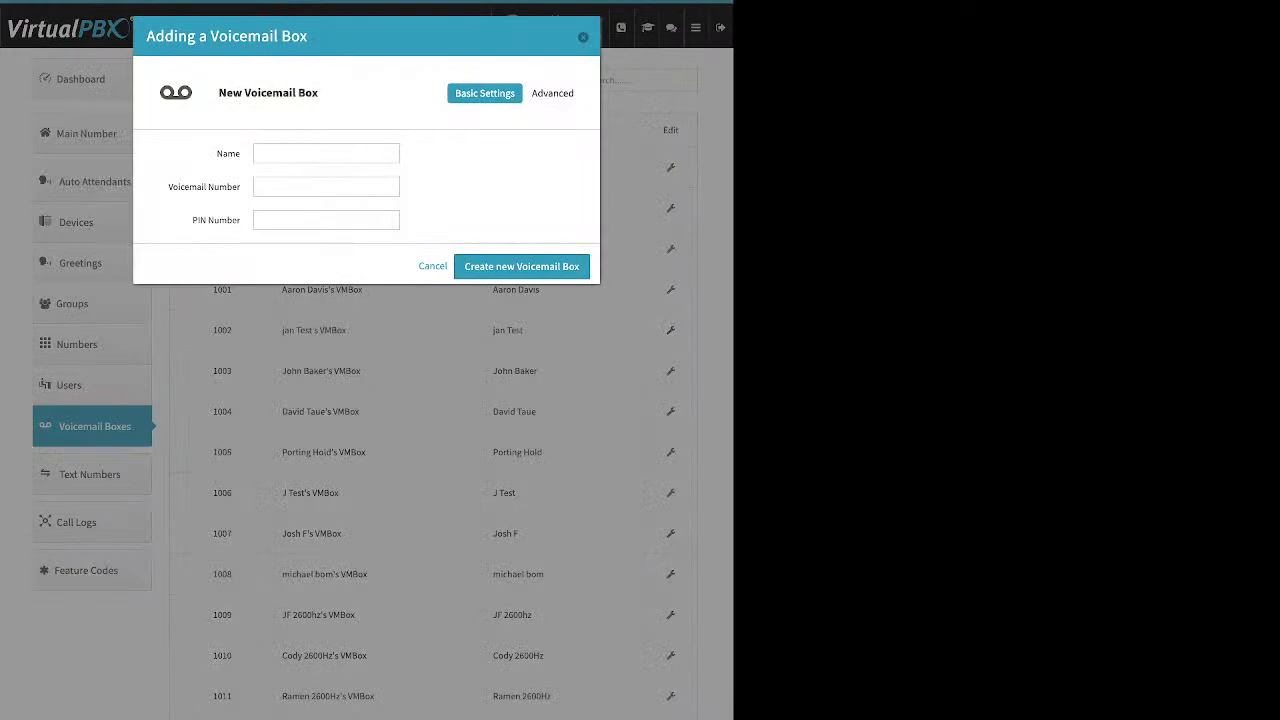
double_click(228, 153)
triple_click(204, 187)
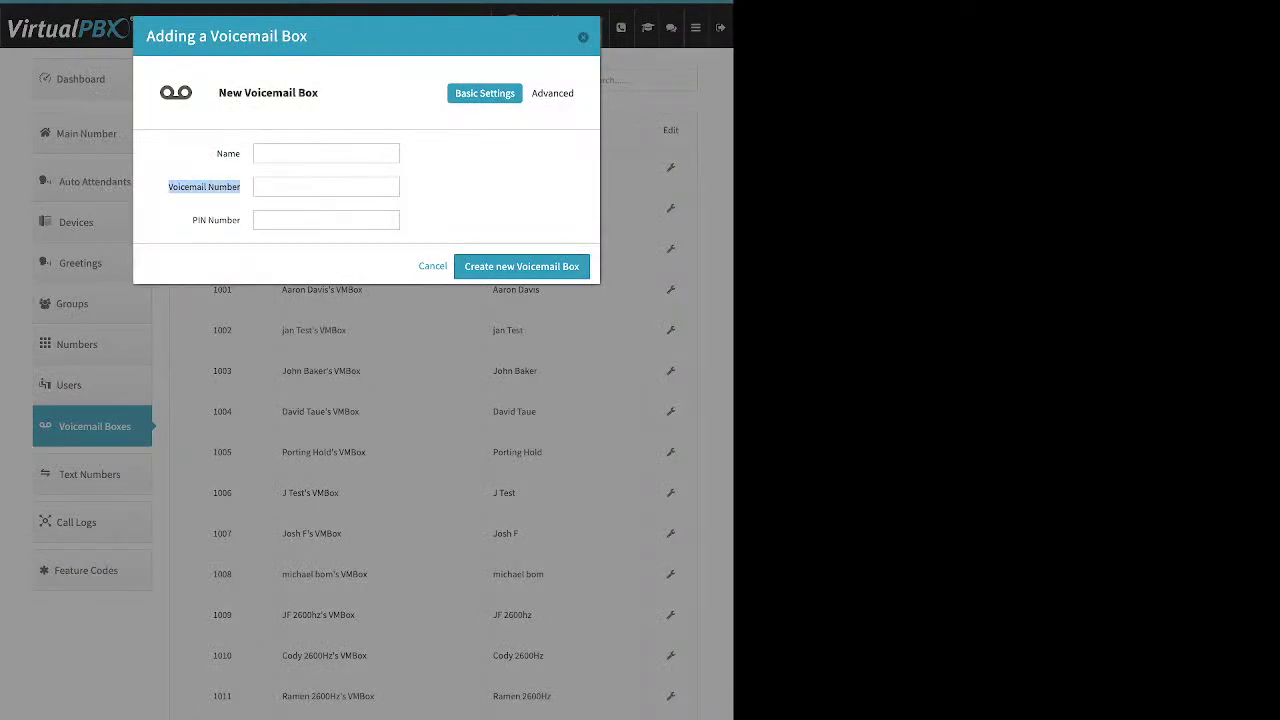
triple_click(216, 220)
drag(168, 187, 240, 187)
click(258, 186)
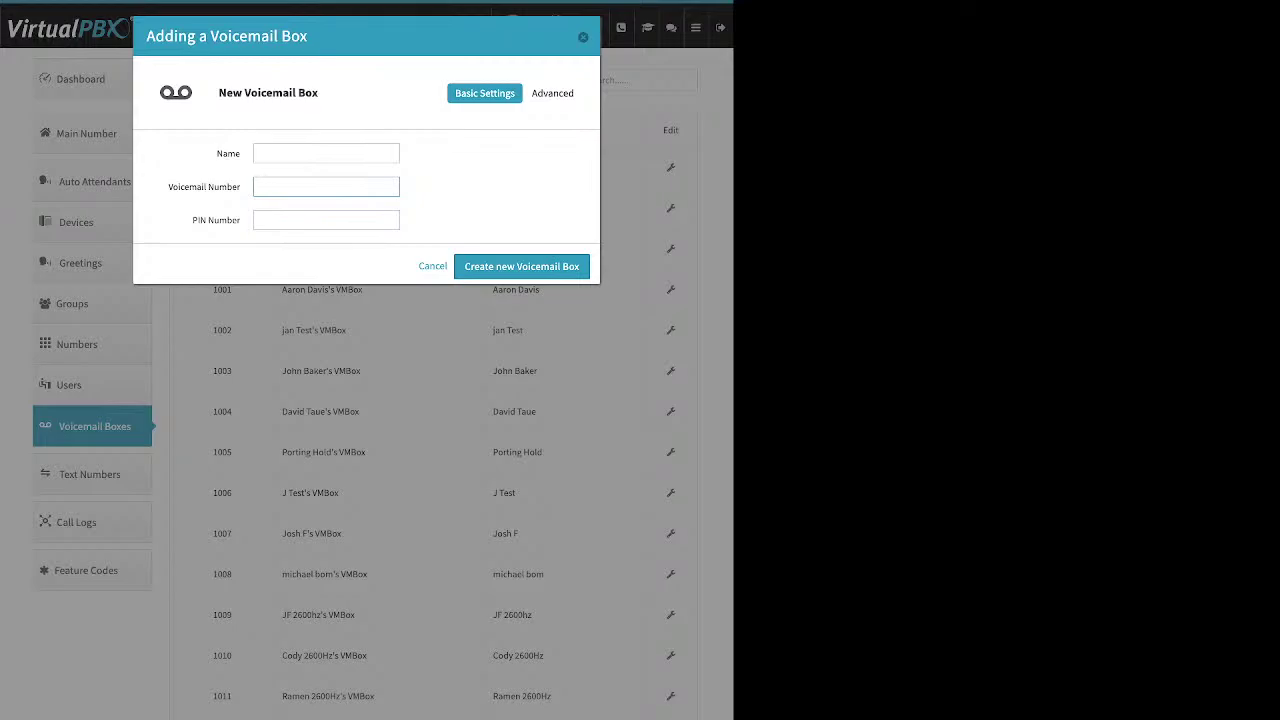
key(Escape)
Open voicemail box 111 for editing and examine its voicemail number and PIN number fields
click(670, 208)
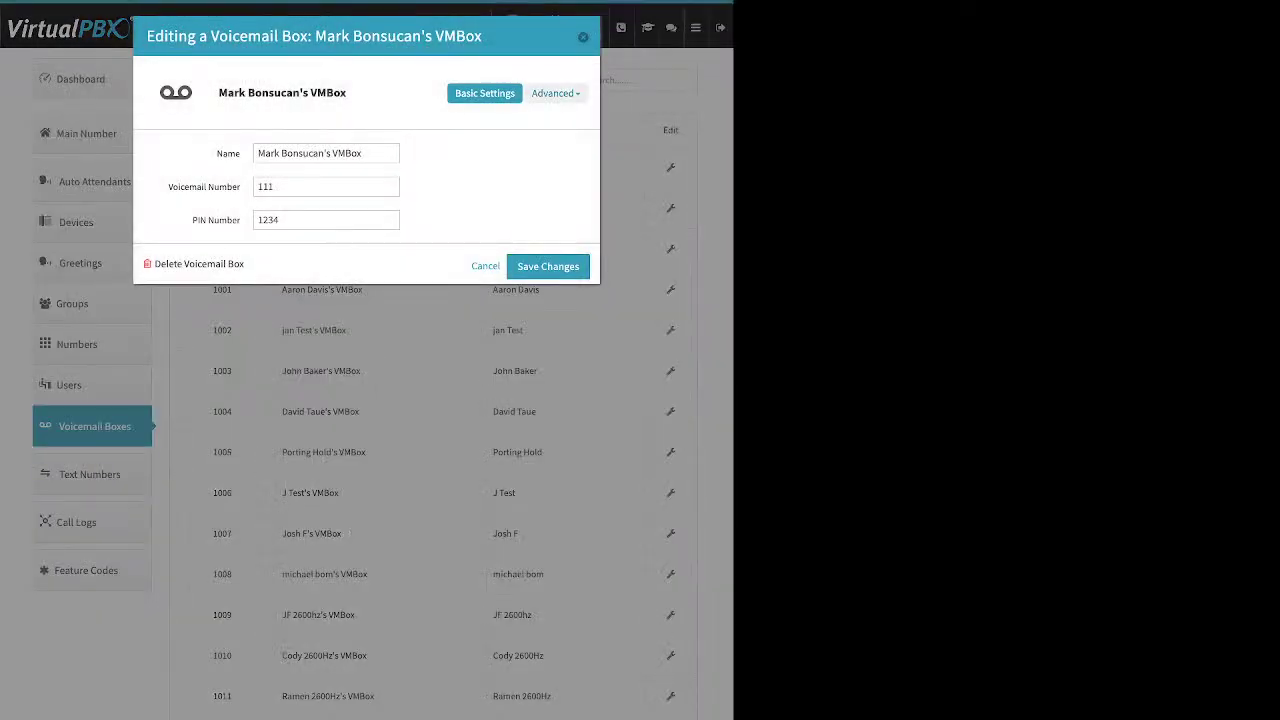
click(555, 93)
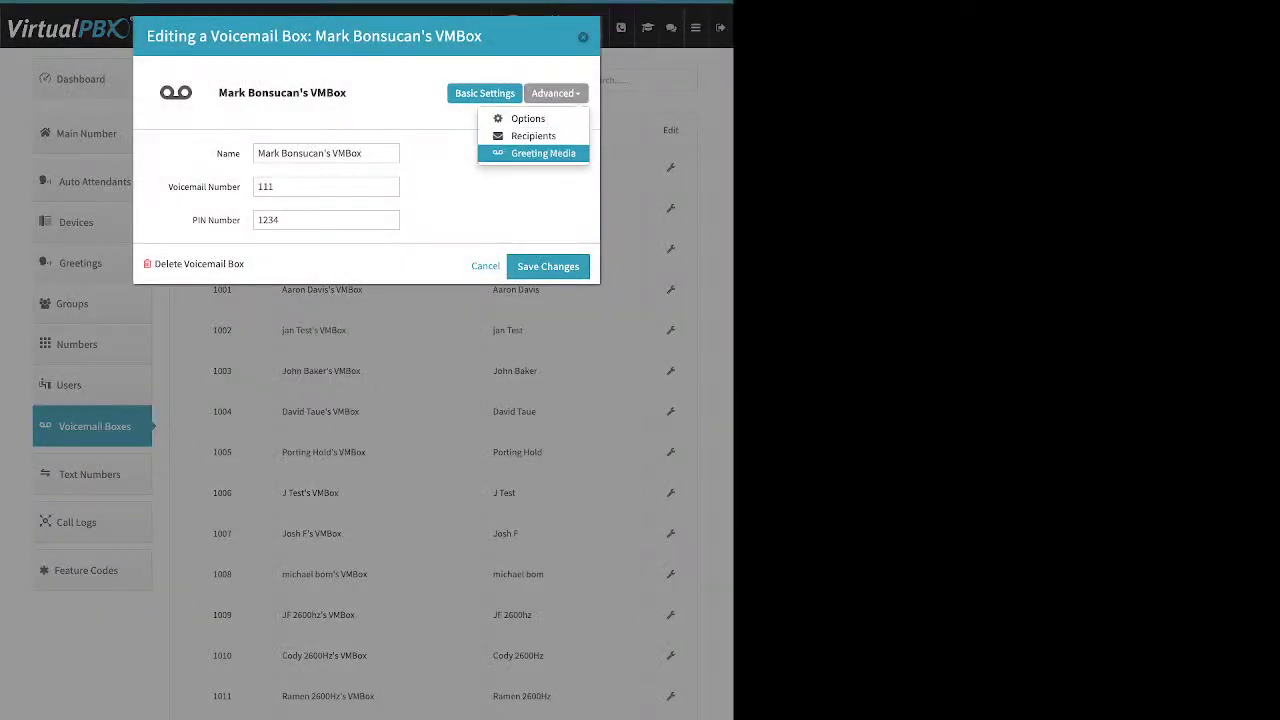
click(543, 153)
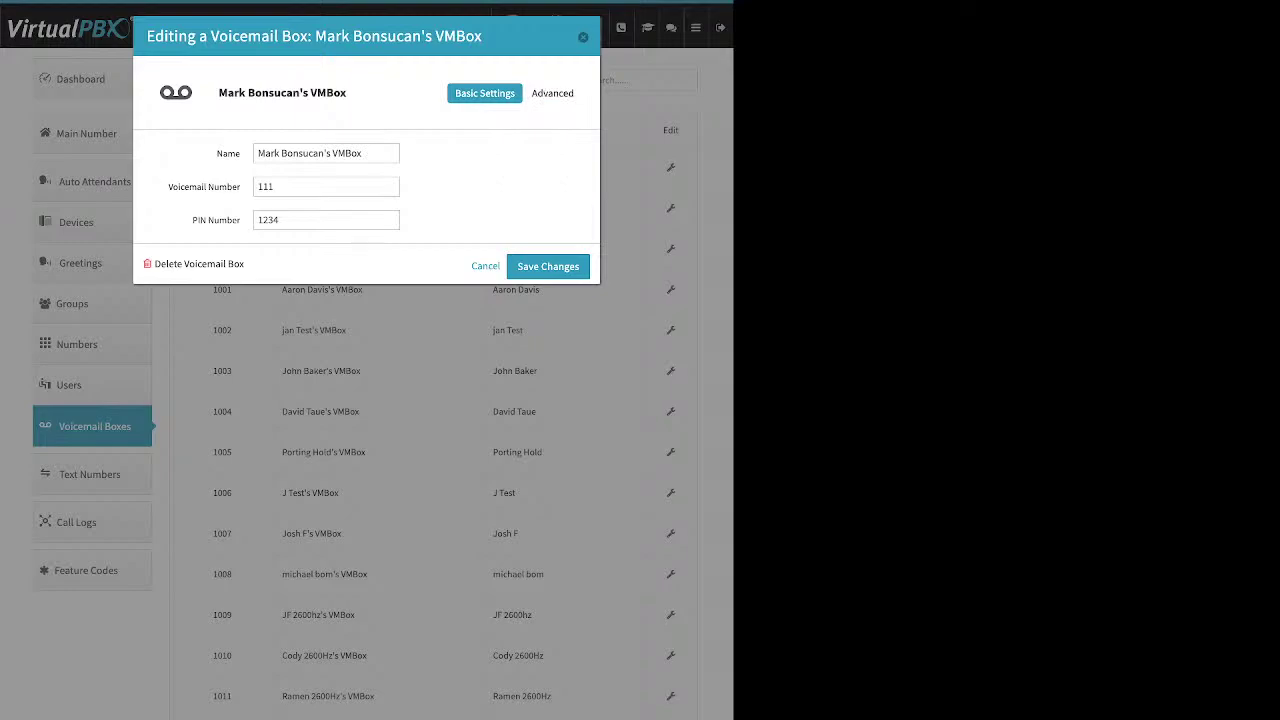
triple_click(204, 187)
triple_click(200, 220)
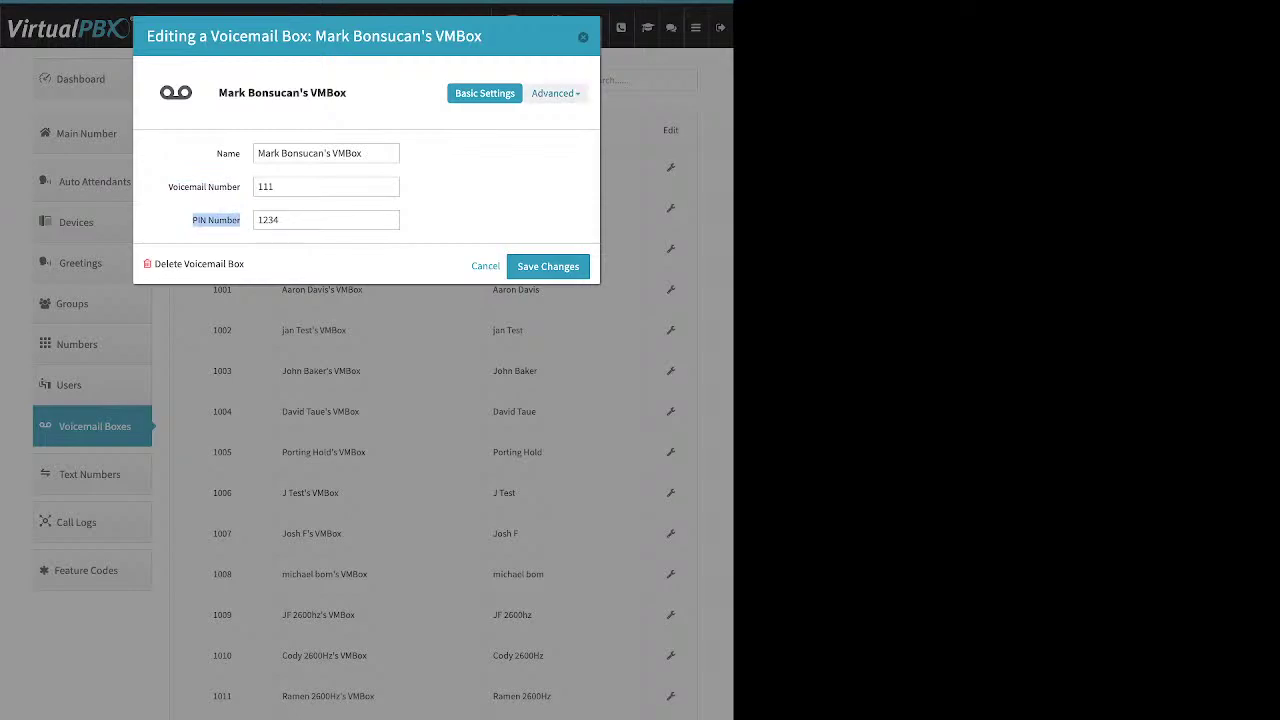
Examine the Media and Temporary greeting settings in the voicemail box's Greeting Media section
click(555, 93)
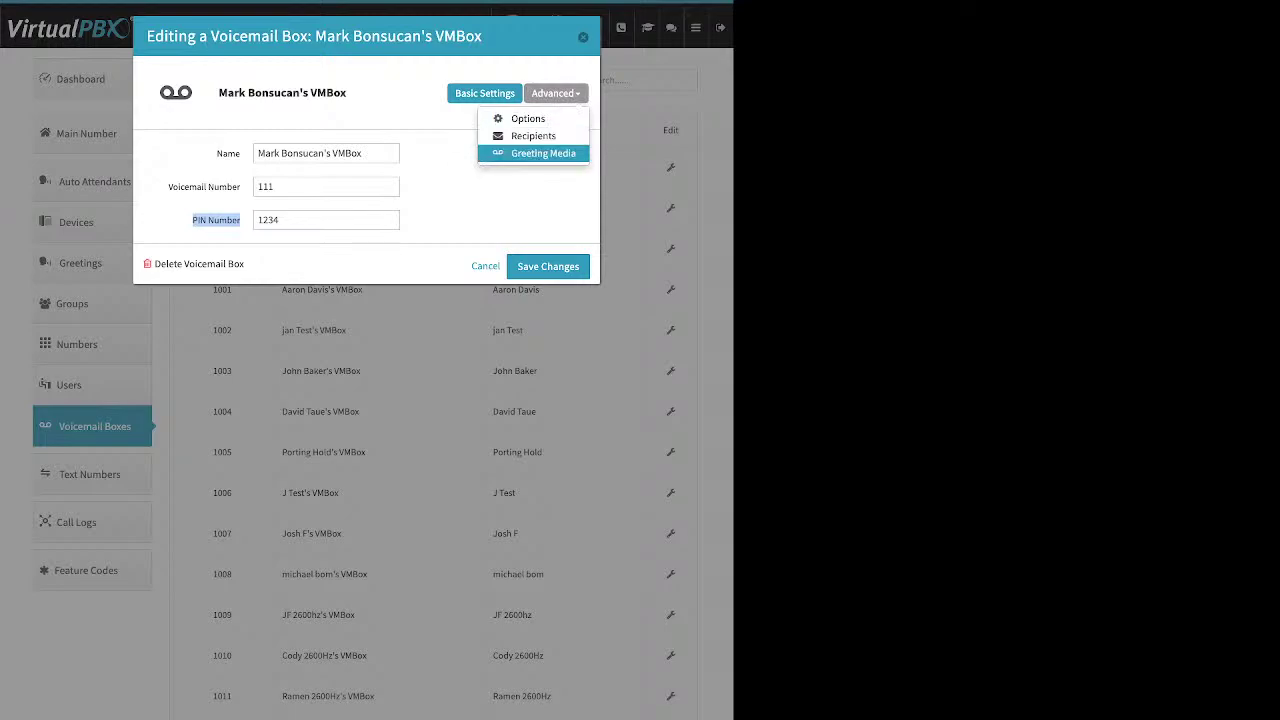
click(551, 151)
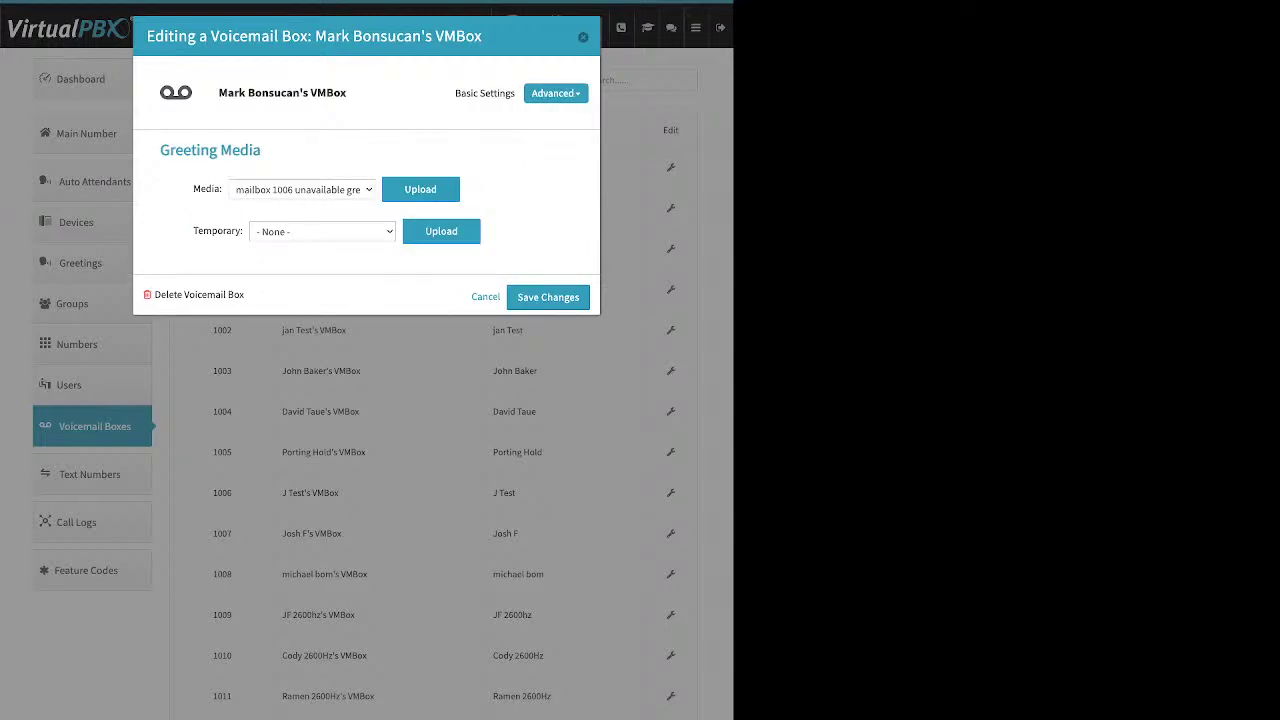
drag(193, 189, 219, 189)
drag(193, 231, 241, 231)
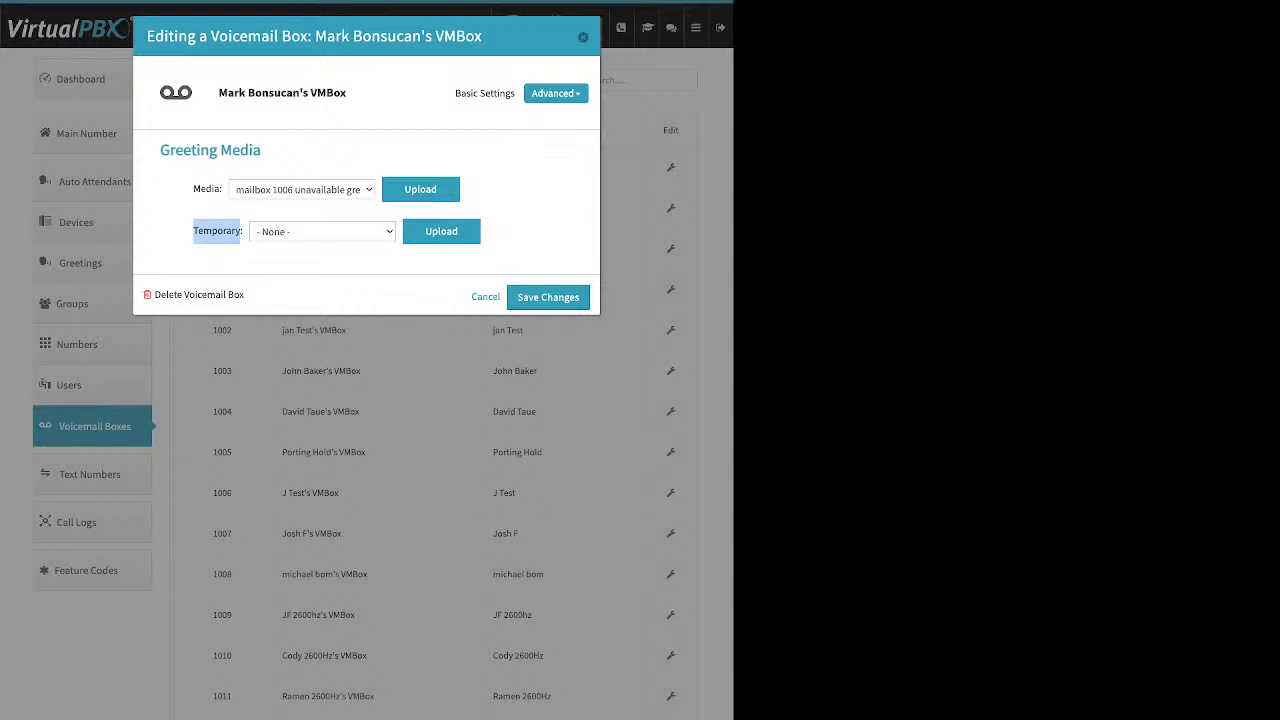
Examine the voicemail box's Recipients section and open the entry field for a new notification e-mail address
click(556, 93)
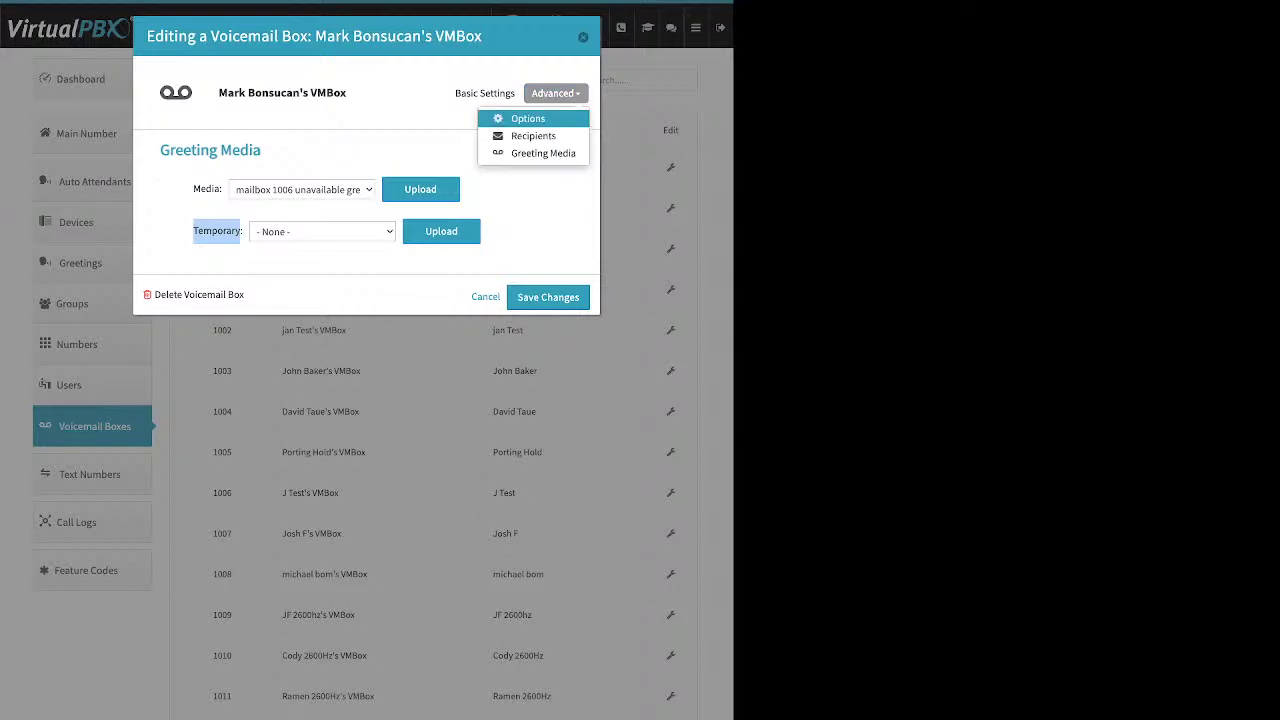
click(533, 136)
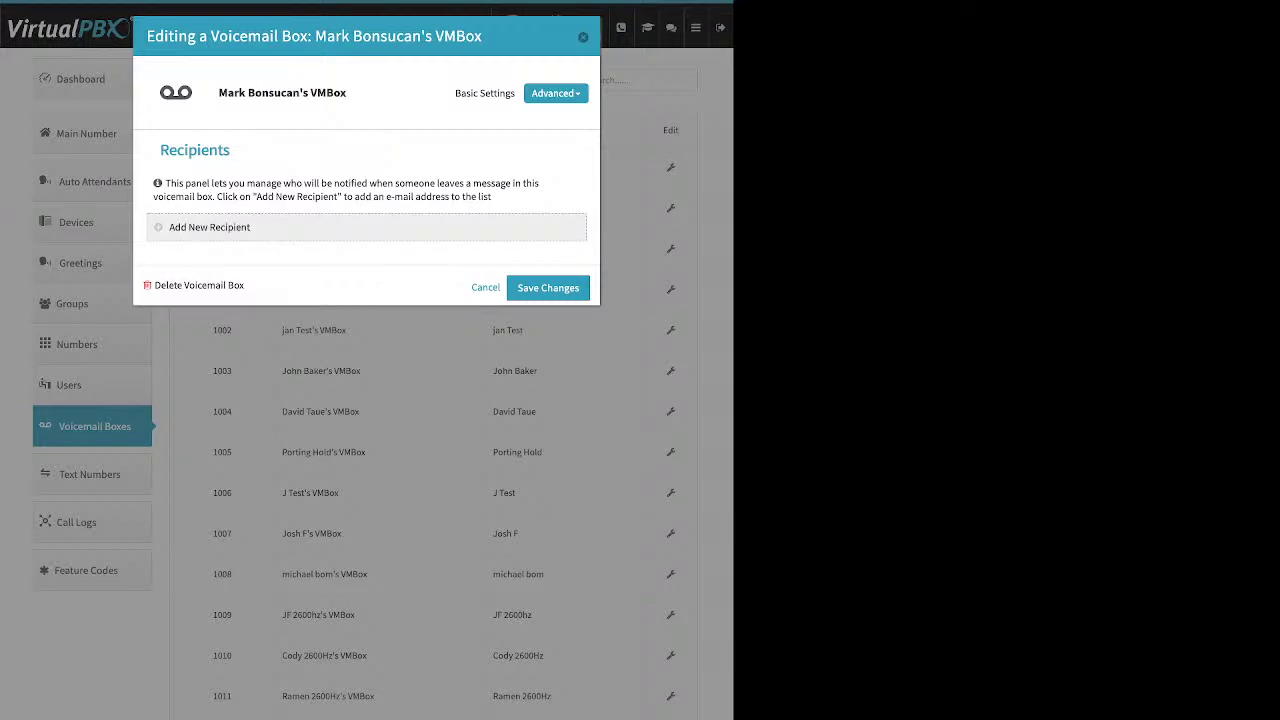
click(209, 227)
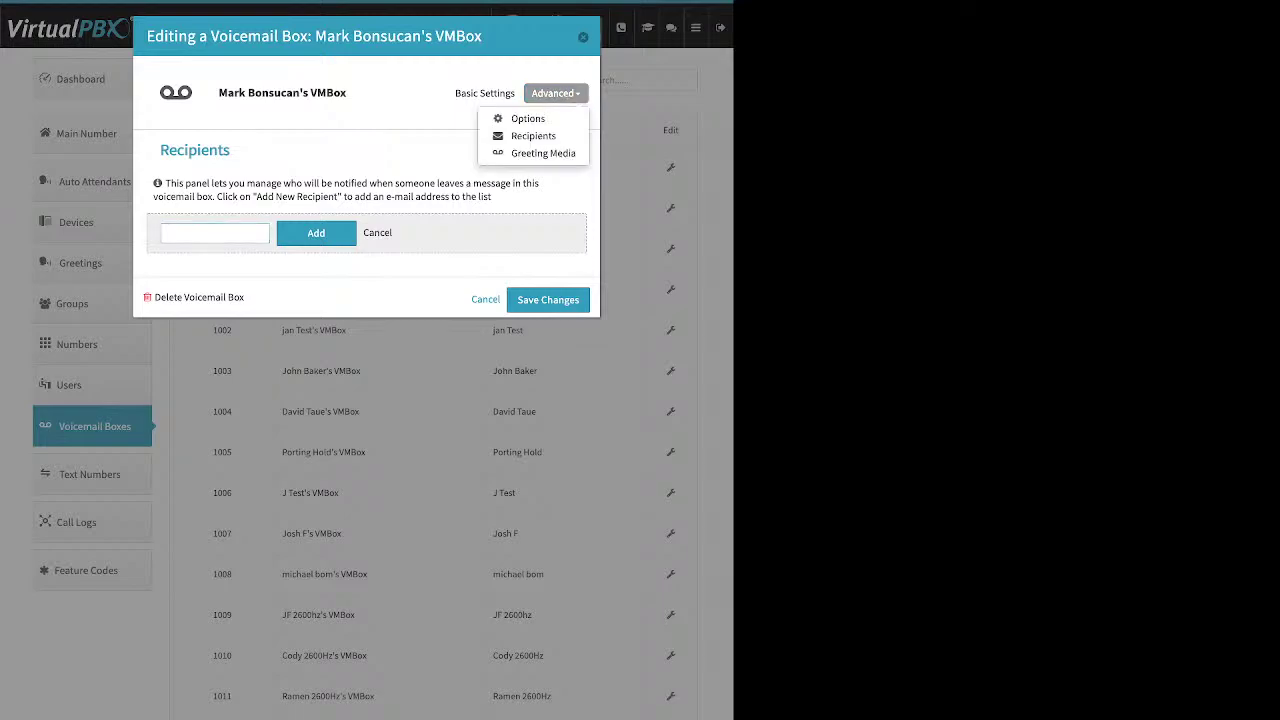
Review the setup, e-mail attachment and delete-after-notification options of voicemail box 111, and save the voicemail box
click(532, 118)
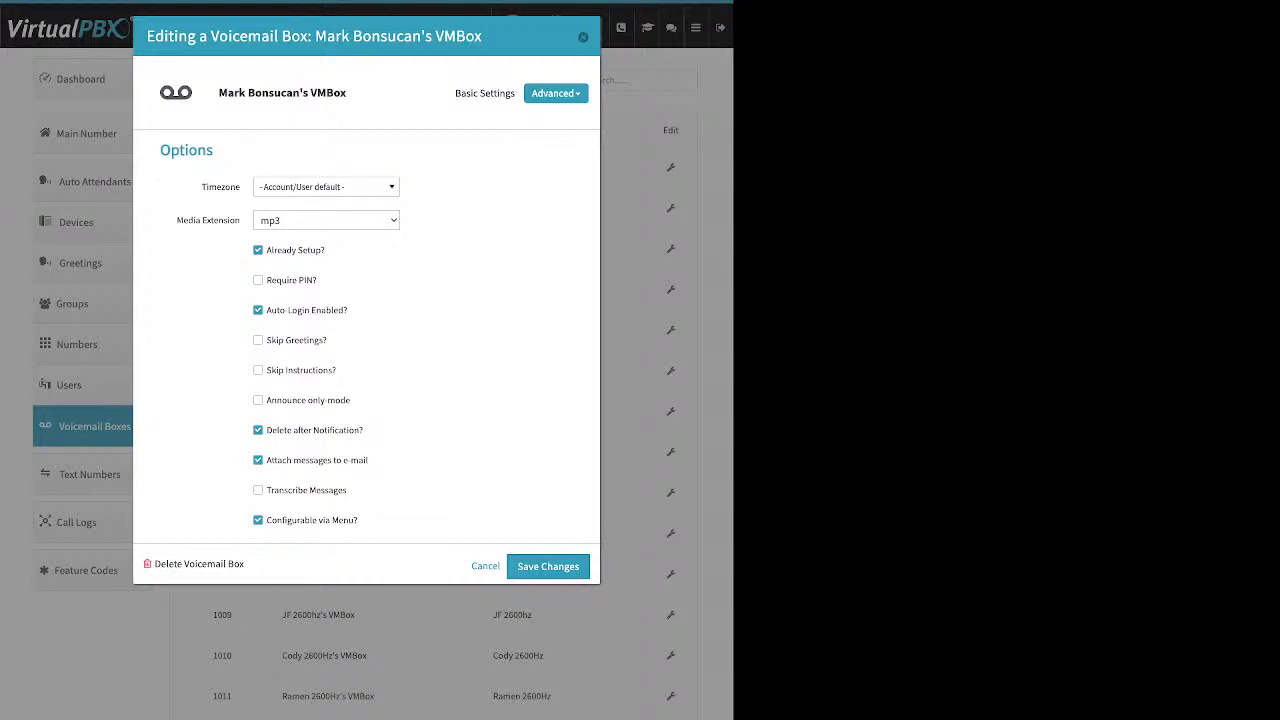
drag(325, 250, 277, 250)
drag(368, 460, 293, 460)
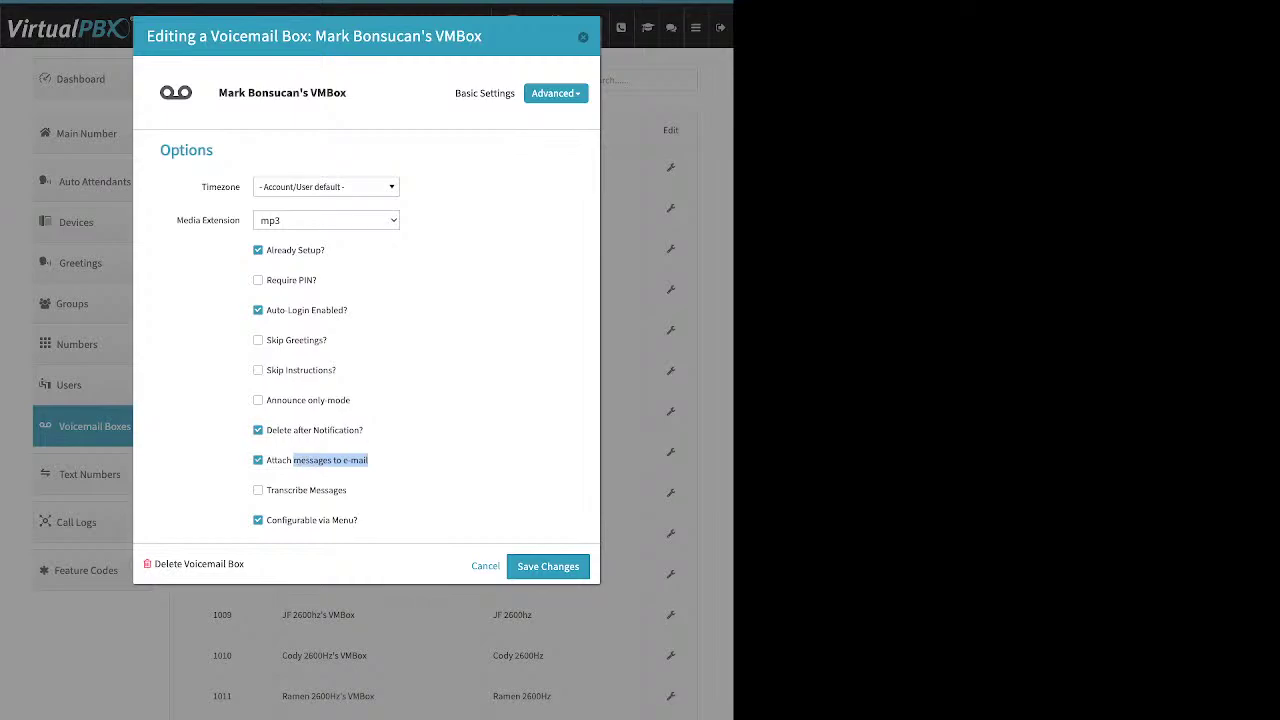
drag(363, 430, 277, 430)
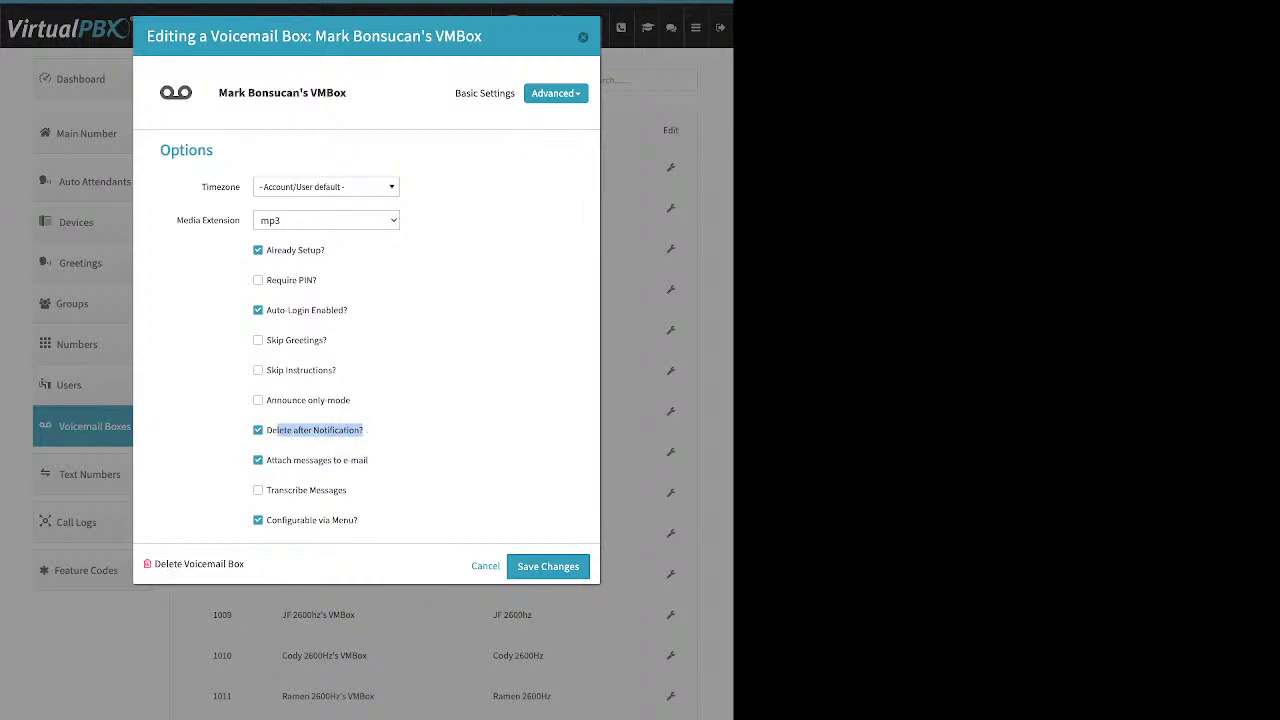
click(548, 566)
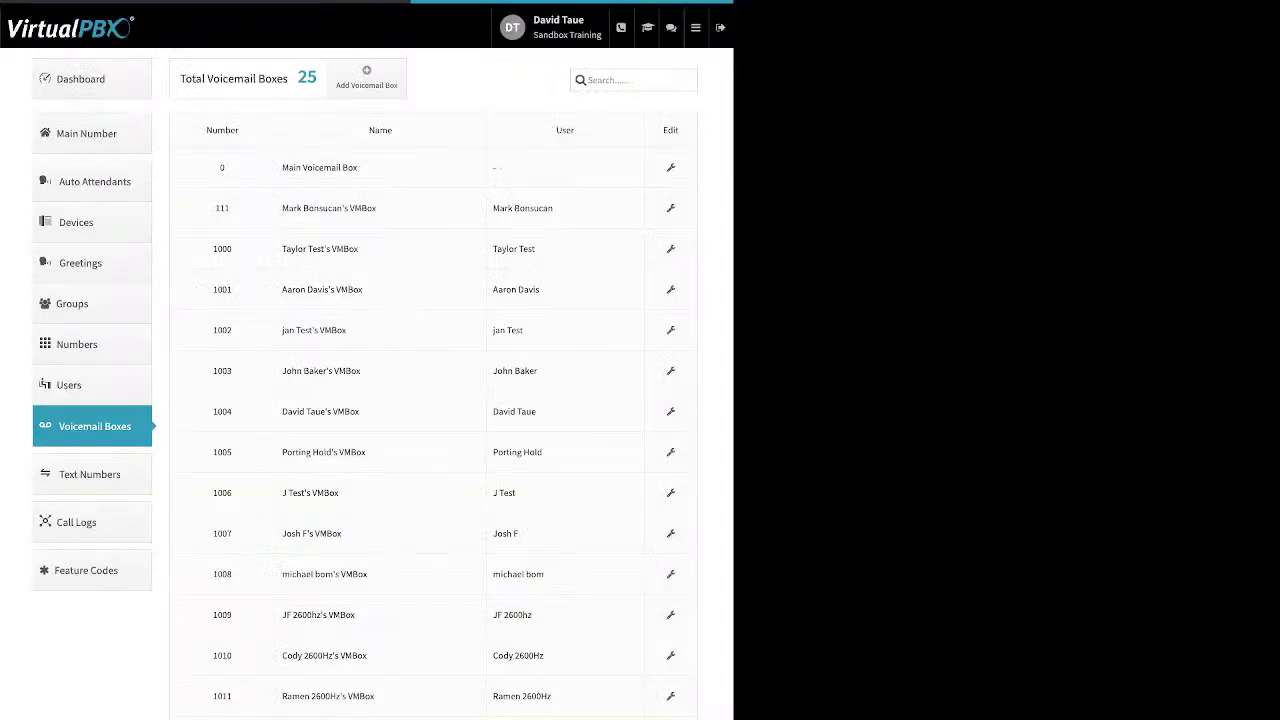
Show this week's call logs and expand the call legs of the 03/13/23 14:22:51 call
scroll(400, 400, down, 3)
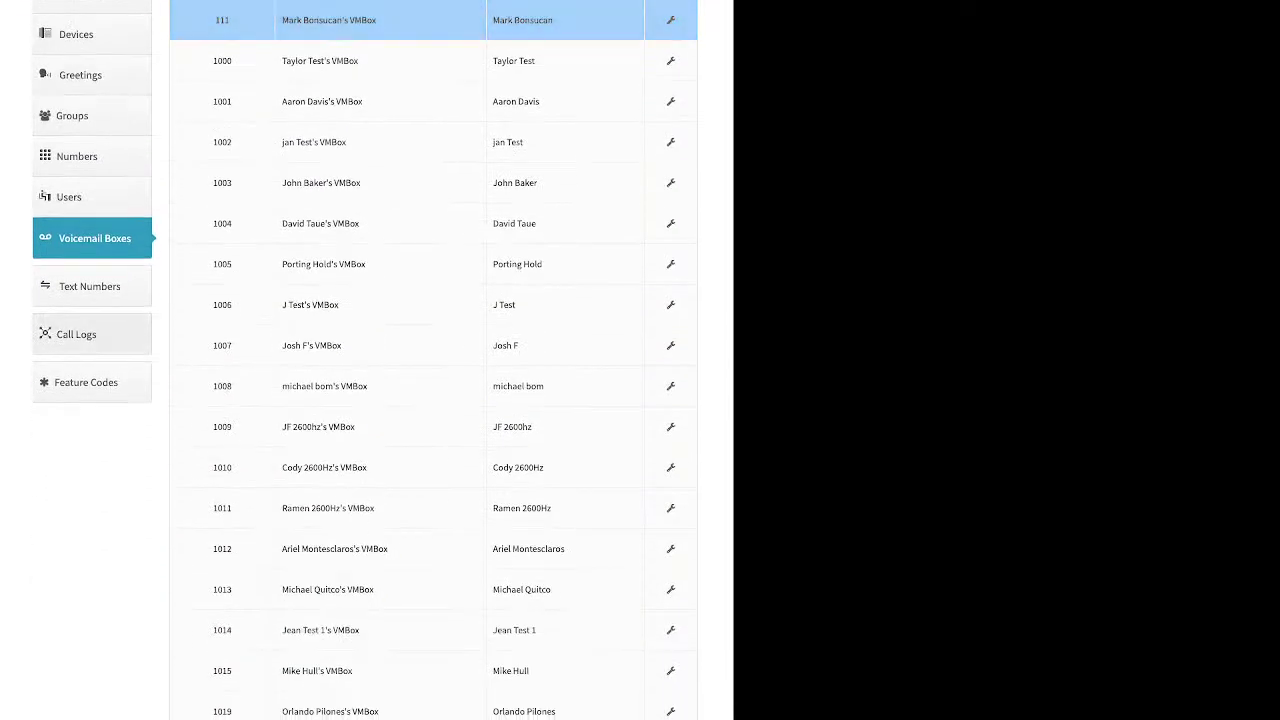
click(80, 331)
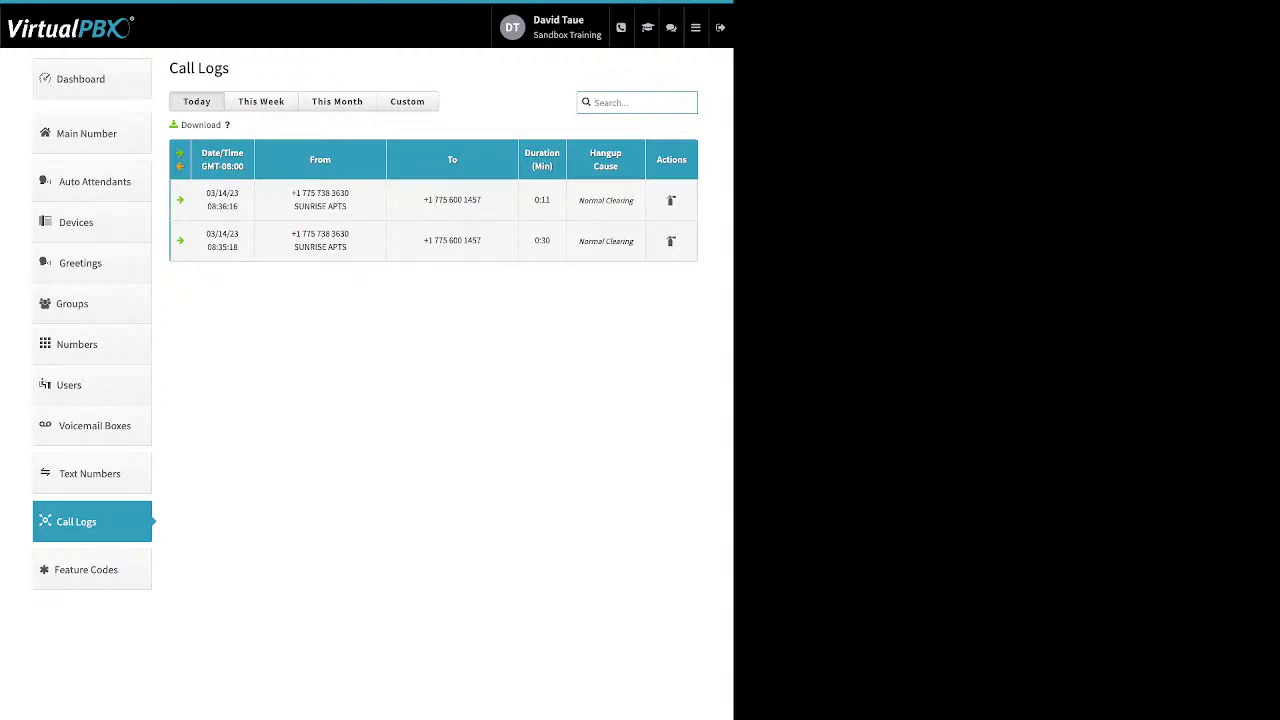
click(261, 101)
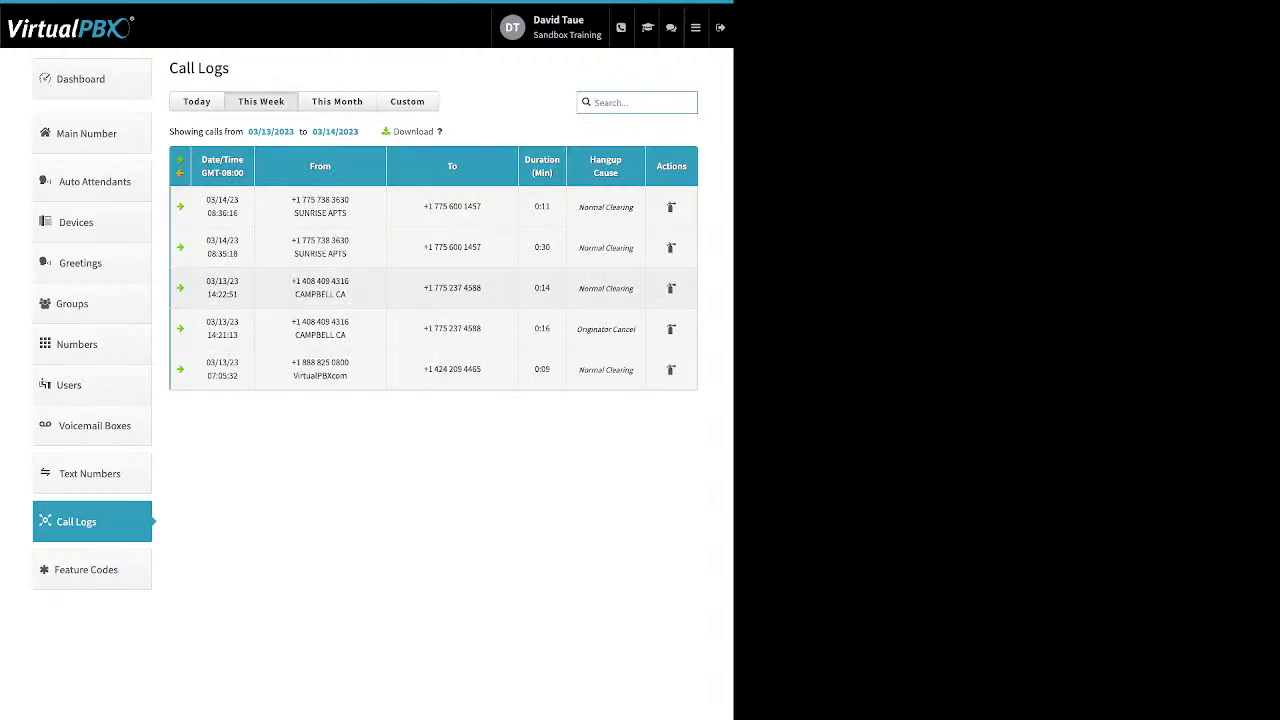
click(452, 288)
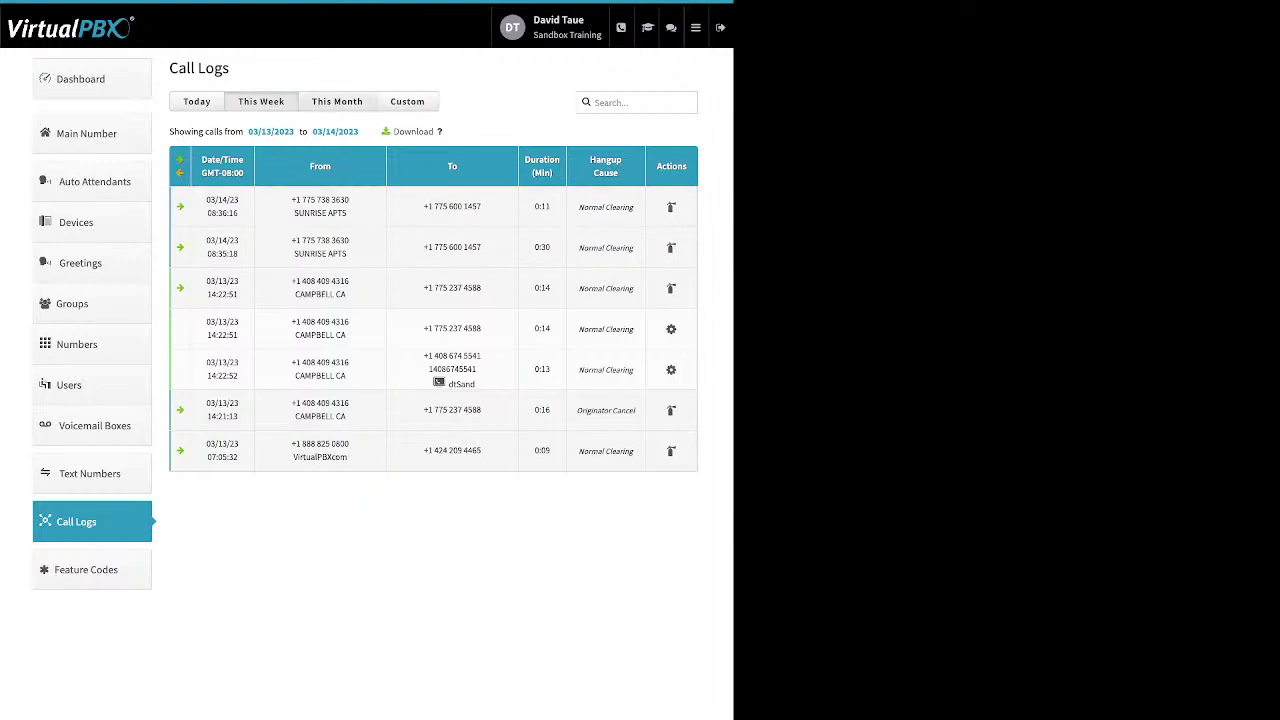
Review this month's call logs, expand and collapse the outbound 03/01/23 15:44:05 call, and show the custom date range filter
click(337, 101)
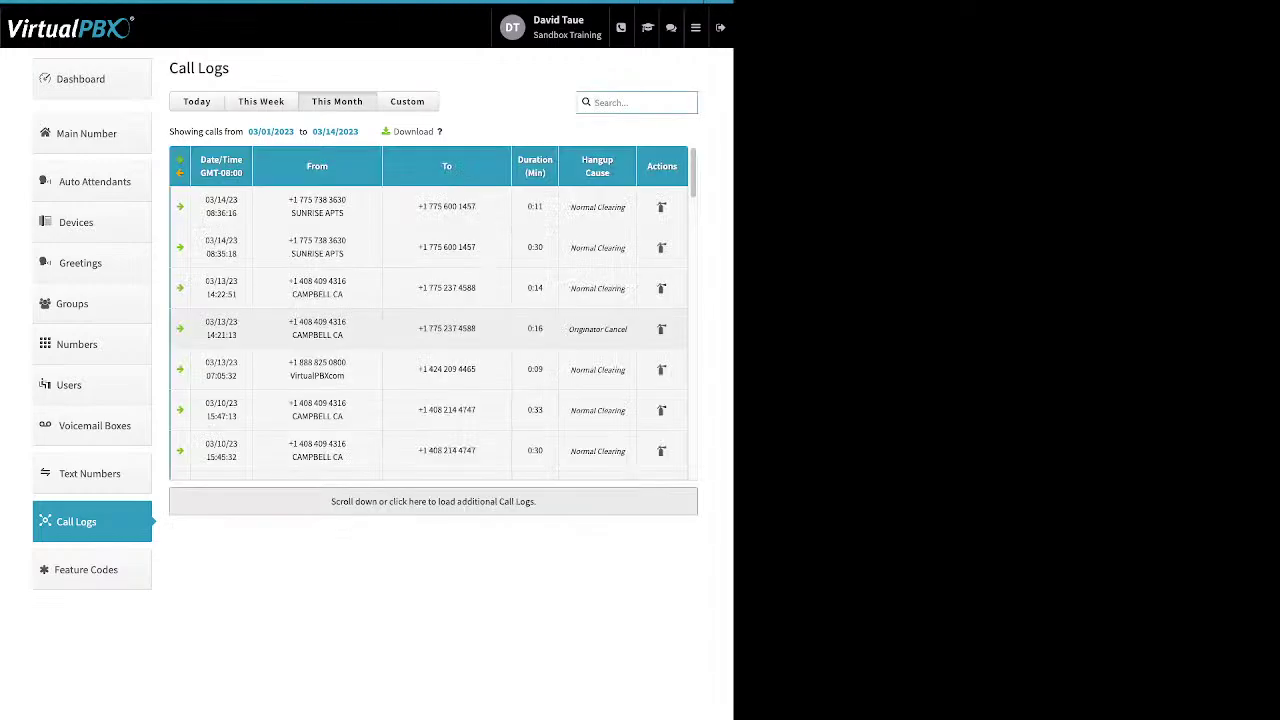
scroll(432, 313, down, 10)
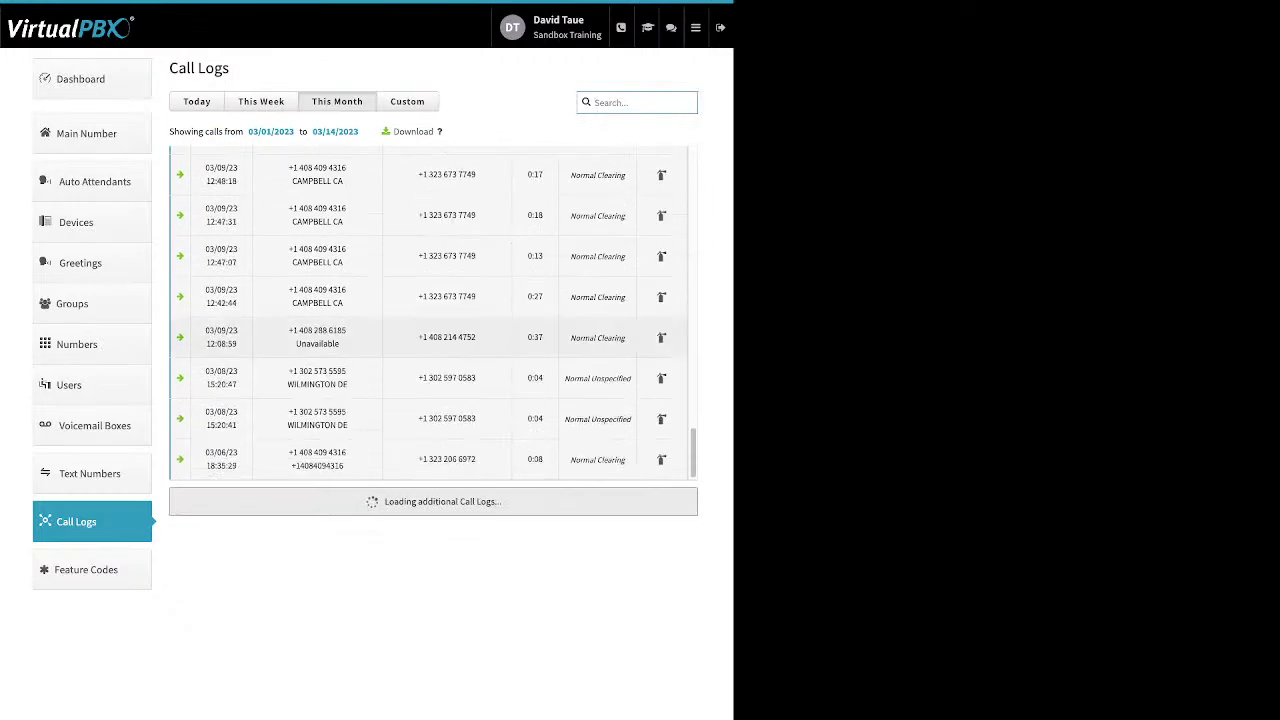
scroll(435, 313, down, 5)
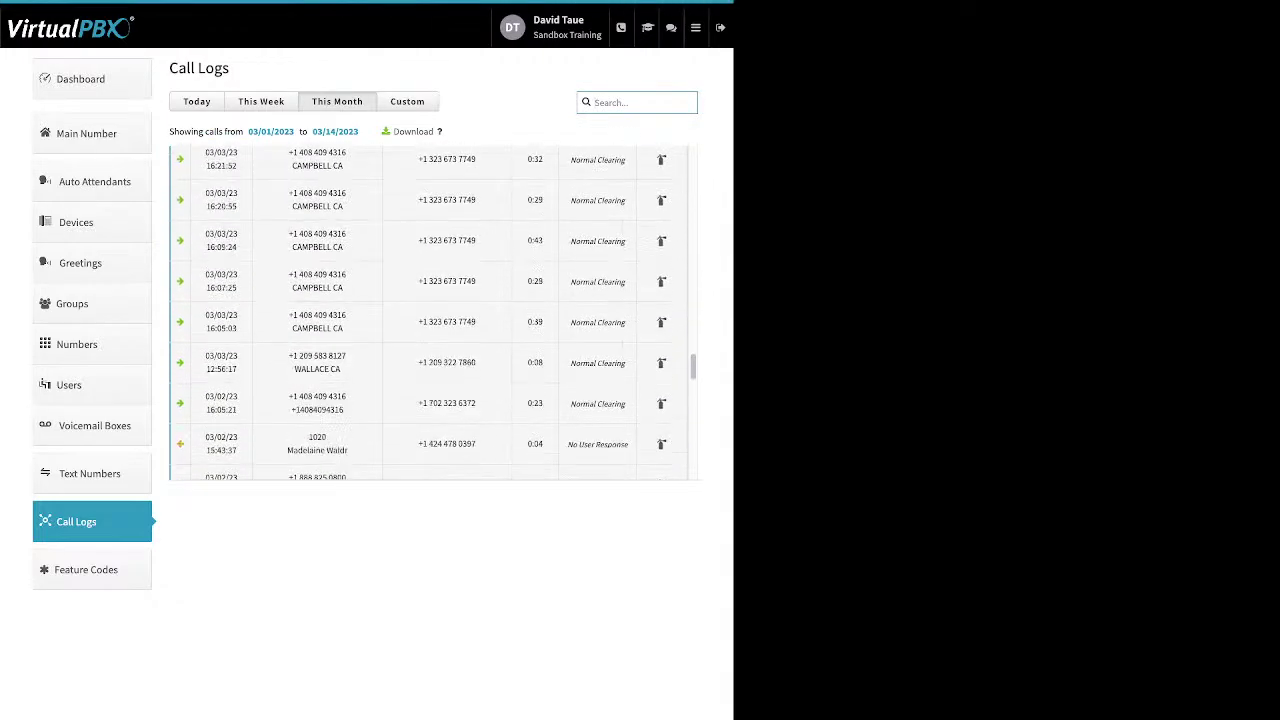
scroll(432, 313, down, 5)
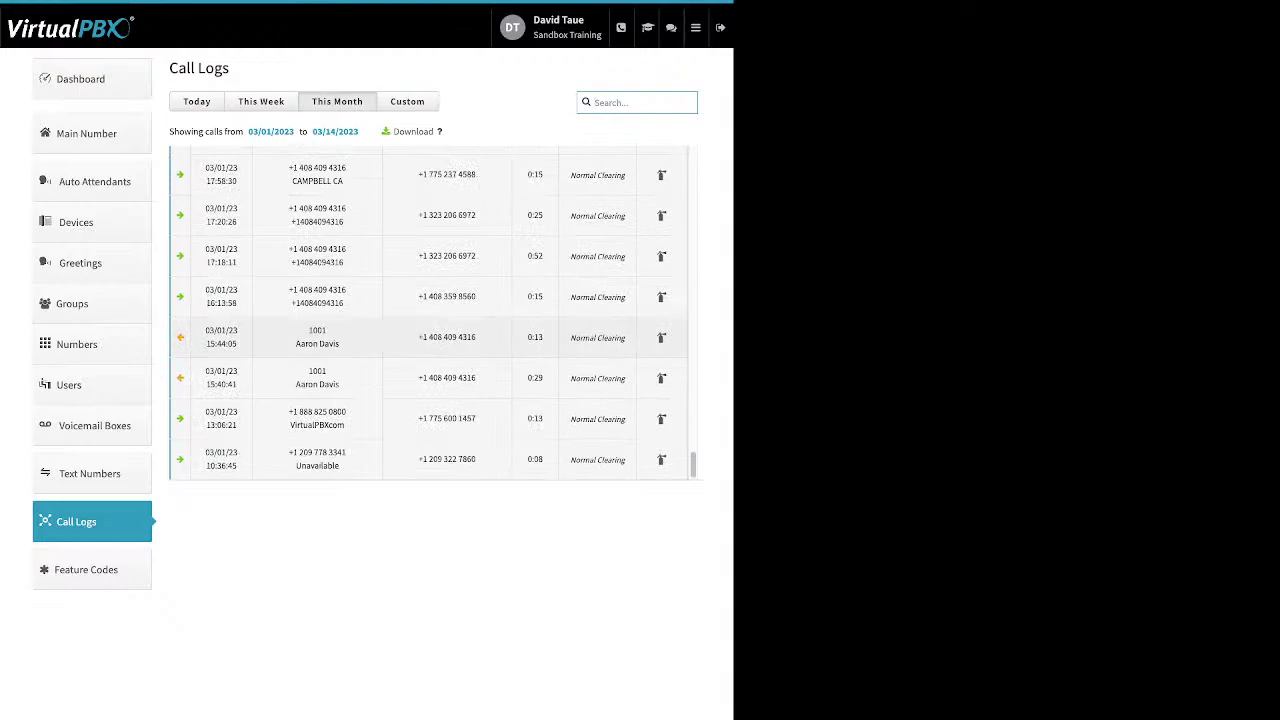
click(317, 337)
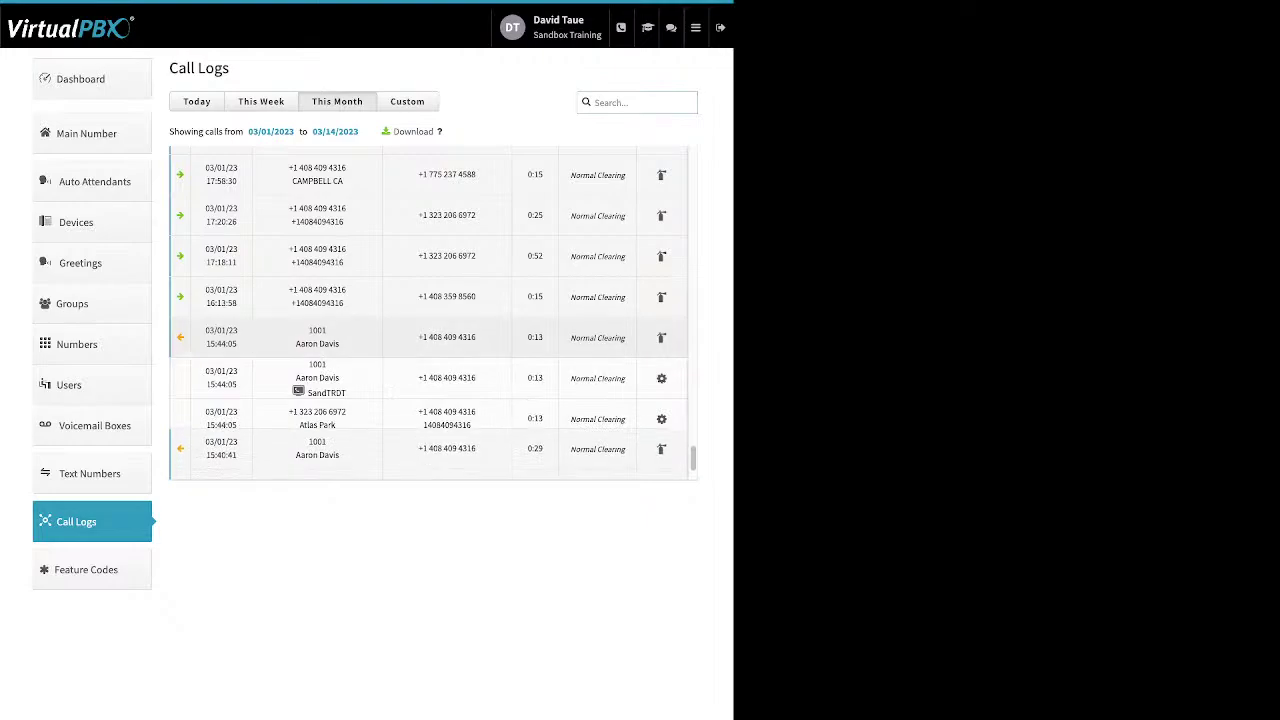
click(447, 337)
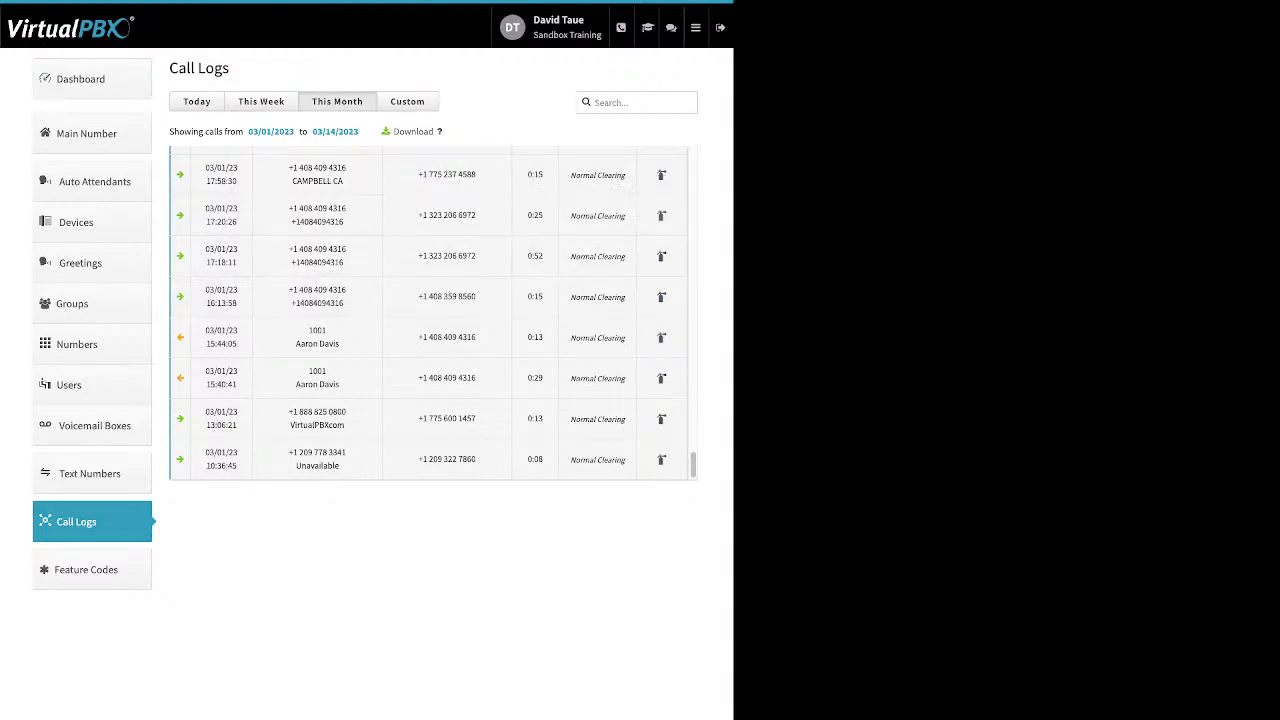
click(407, 101)
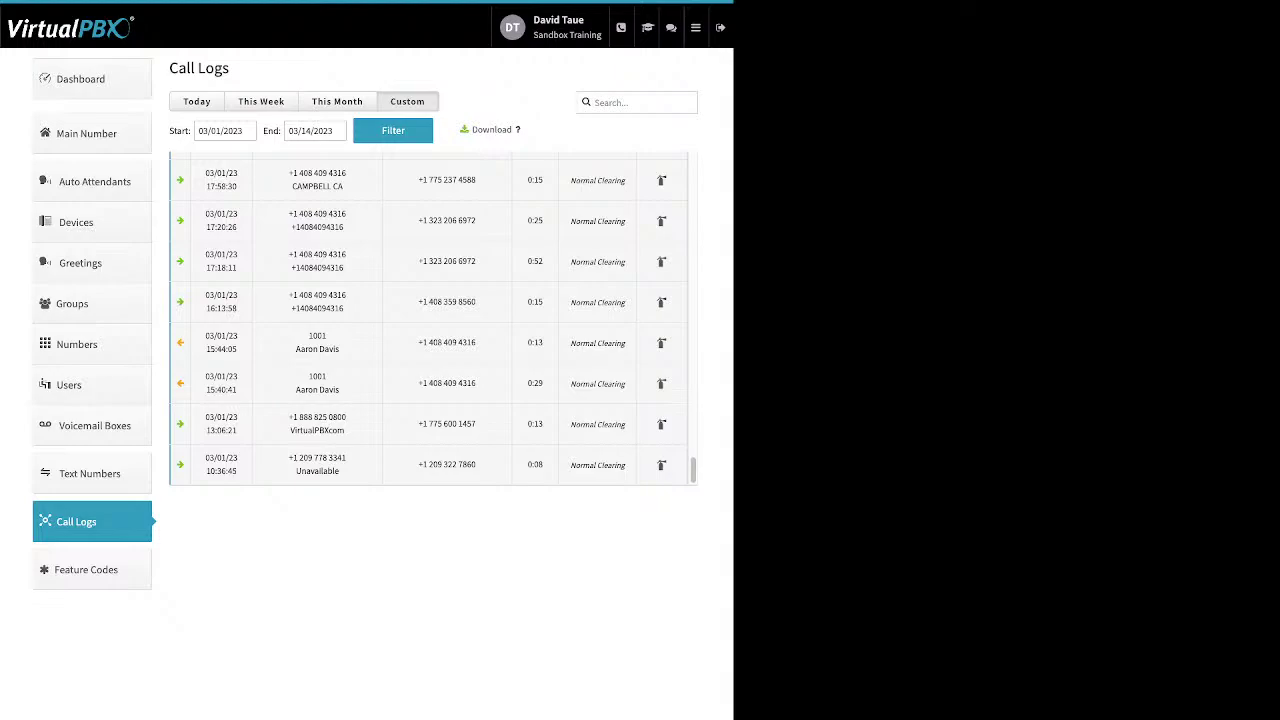
Review the available feature codes, including Update Call-Forward, and open the Blacklists app
click(86, 569)
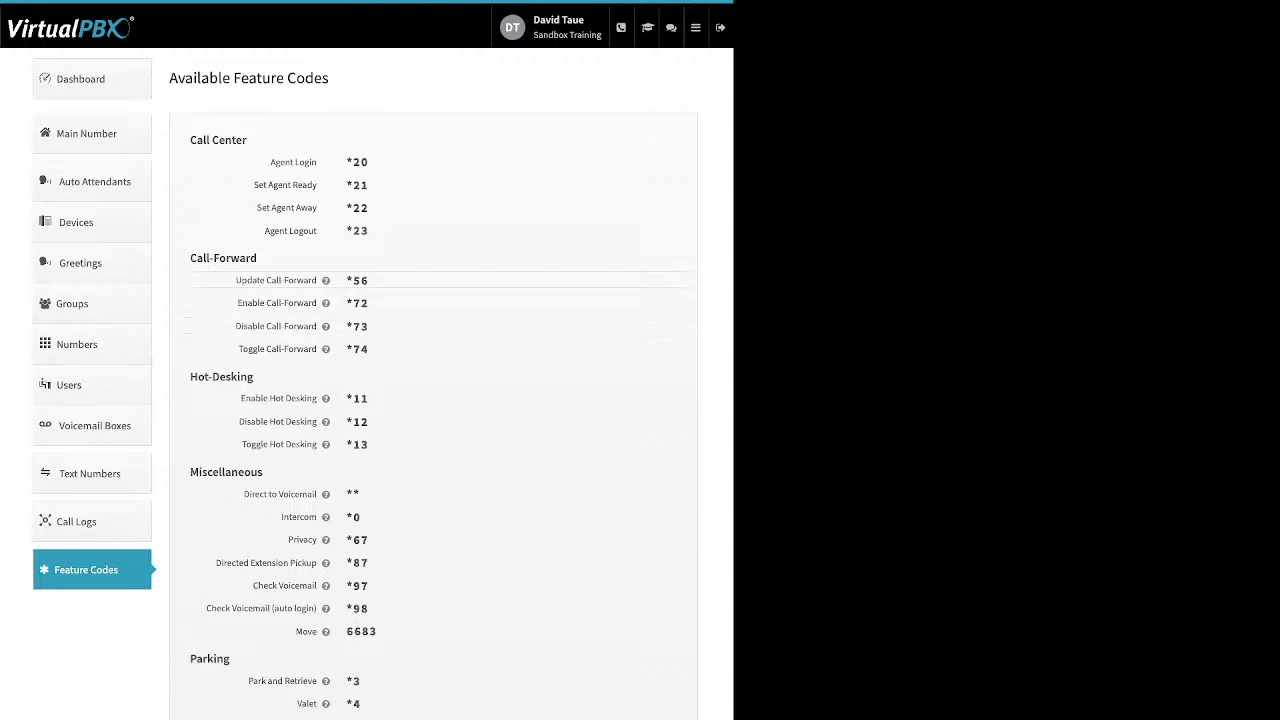
mouse_move(325, 280)
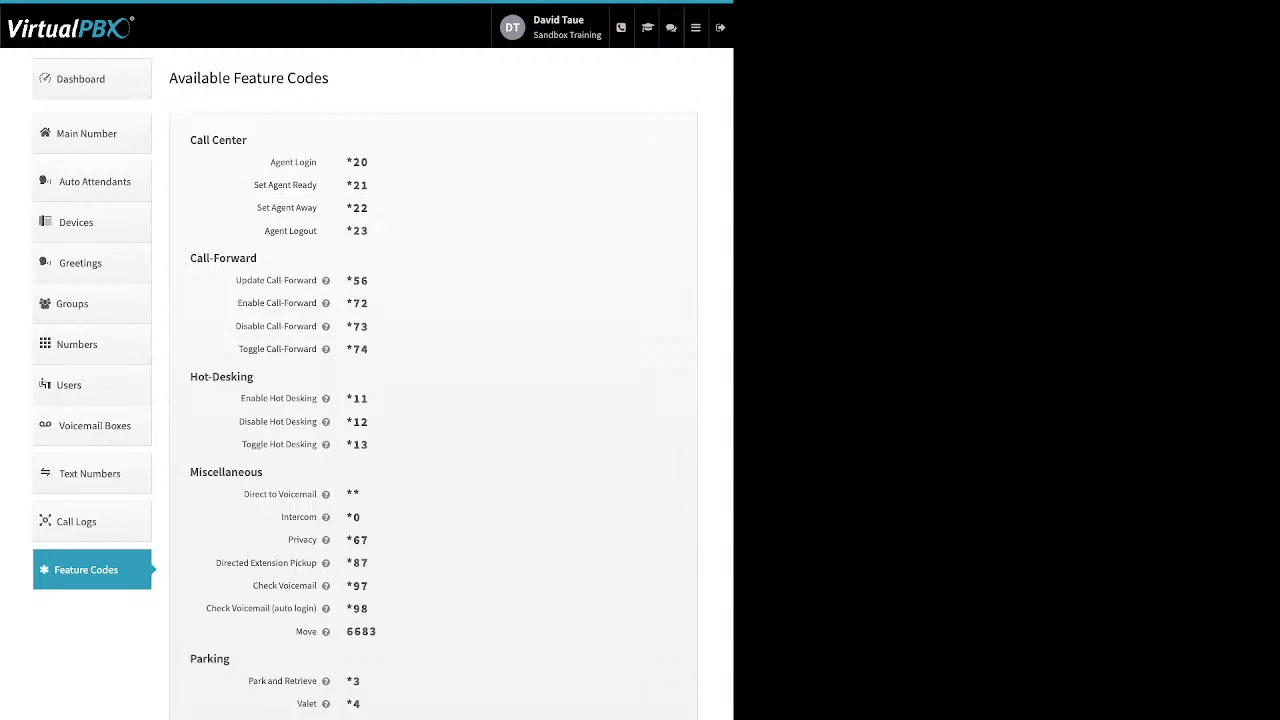
mouse_move(696, 27)
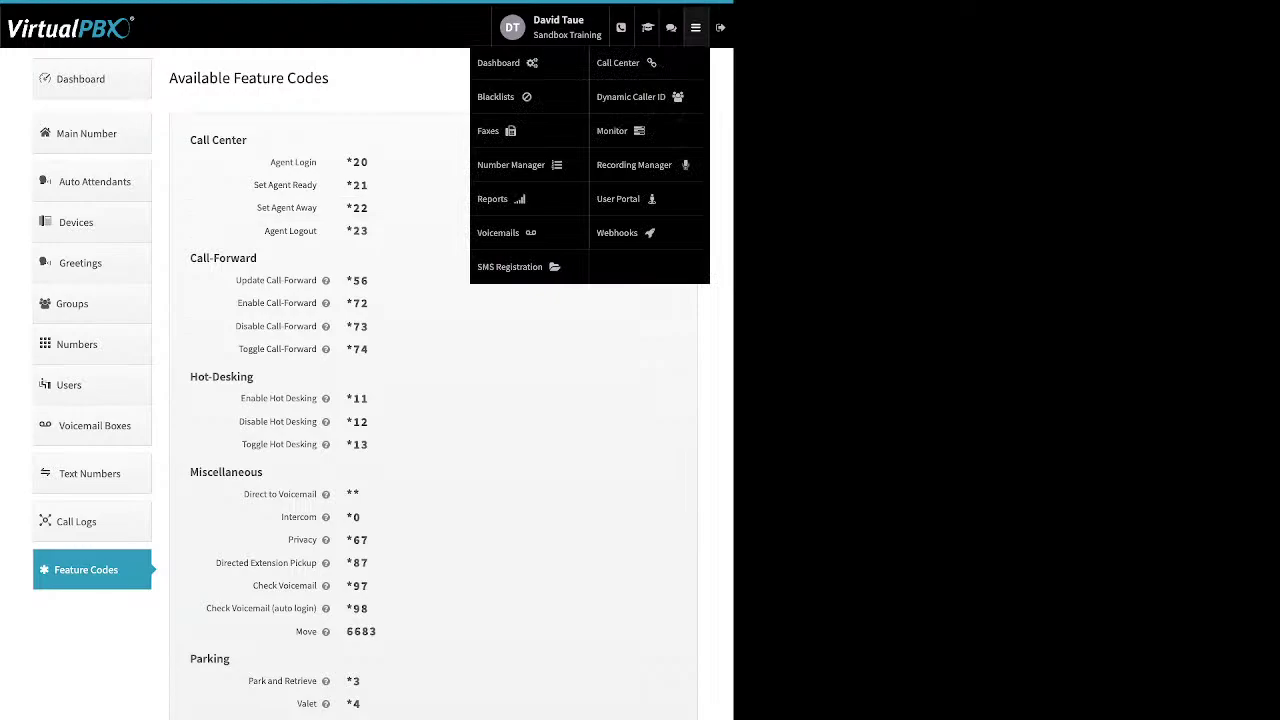
click(496, 96)
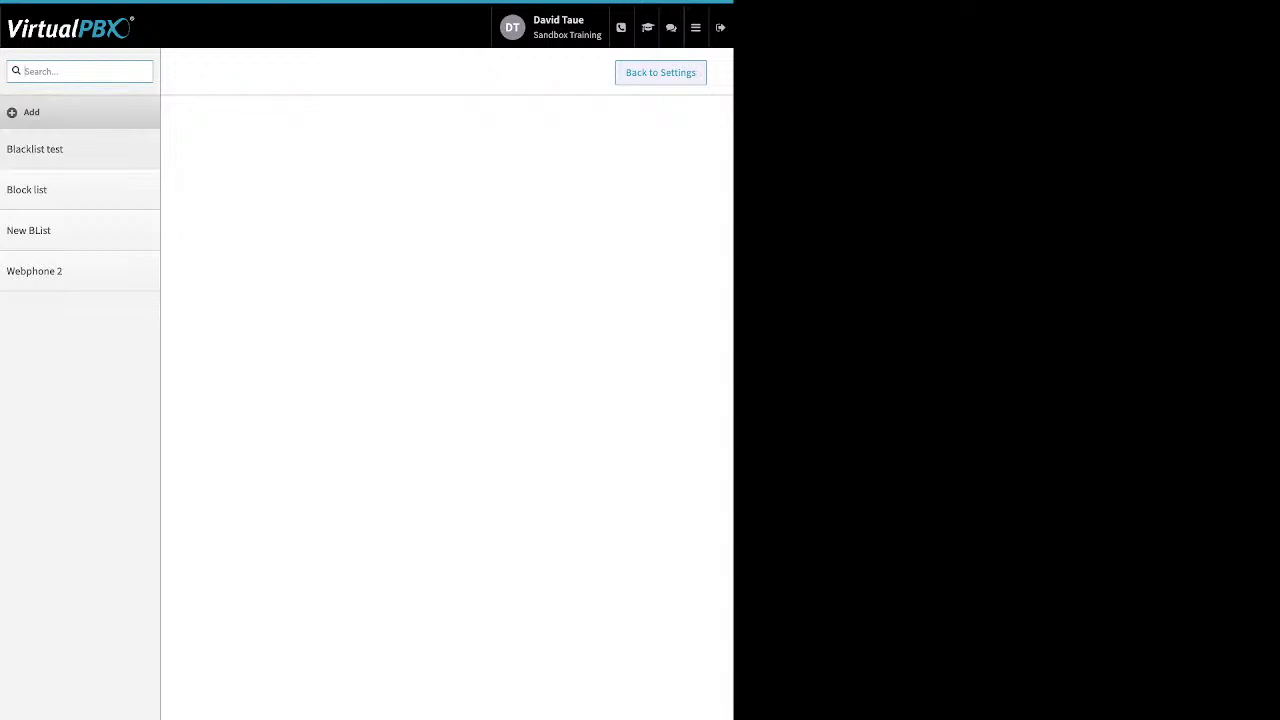
Review the Block Anonymous option and number entry field of the Blacklist test blacklist, and save the blacklist
click(35, 149)
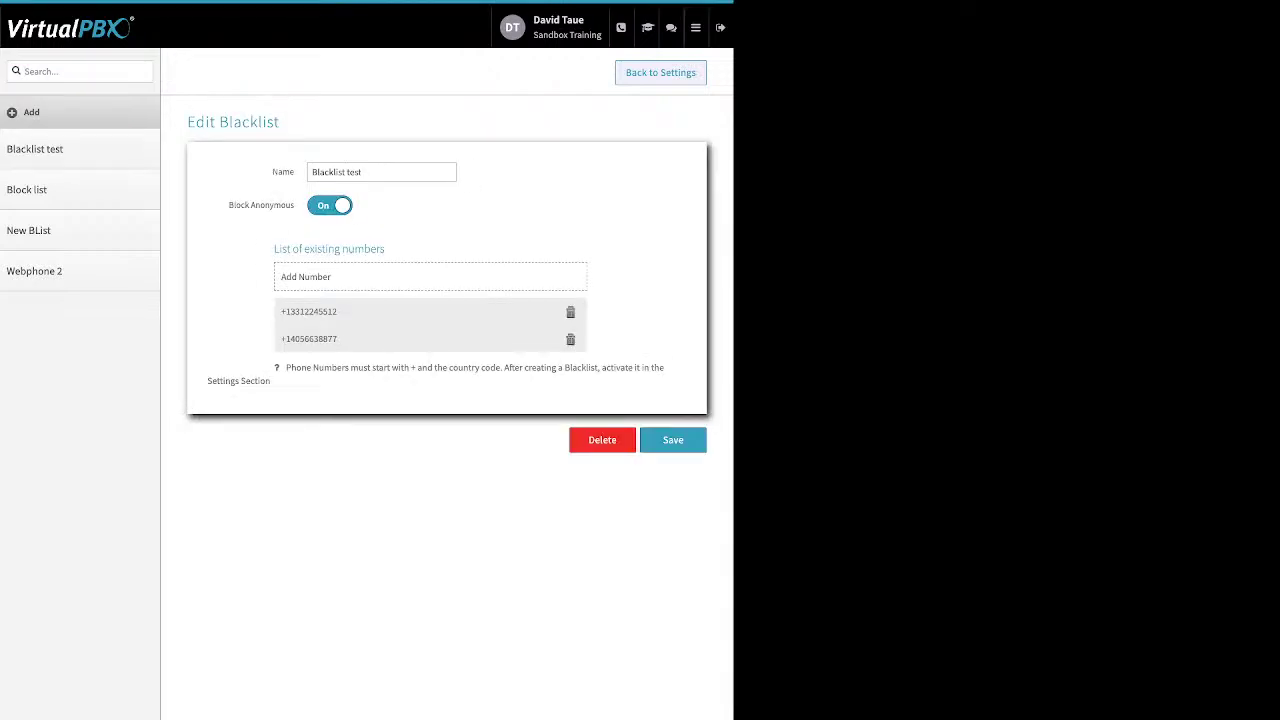
double_click(283, 172)
drag(228, 205, 294, 205)
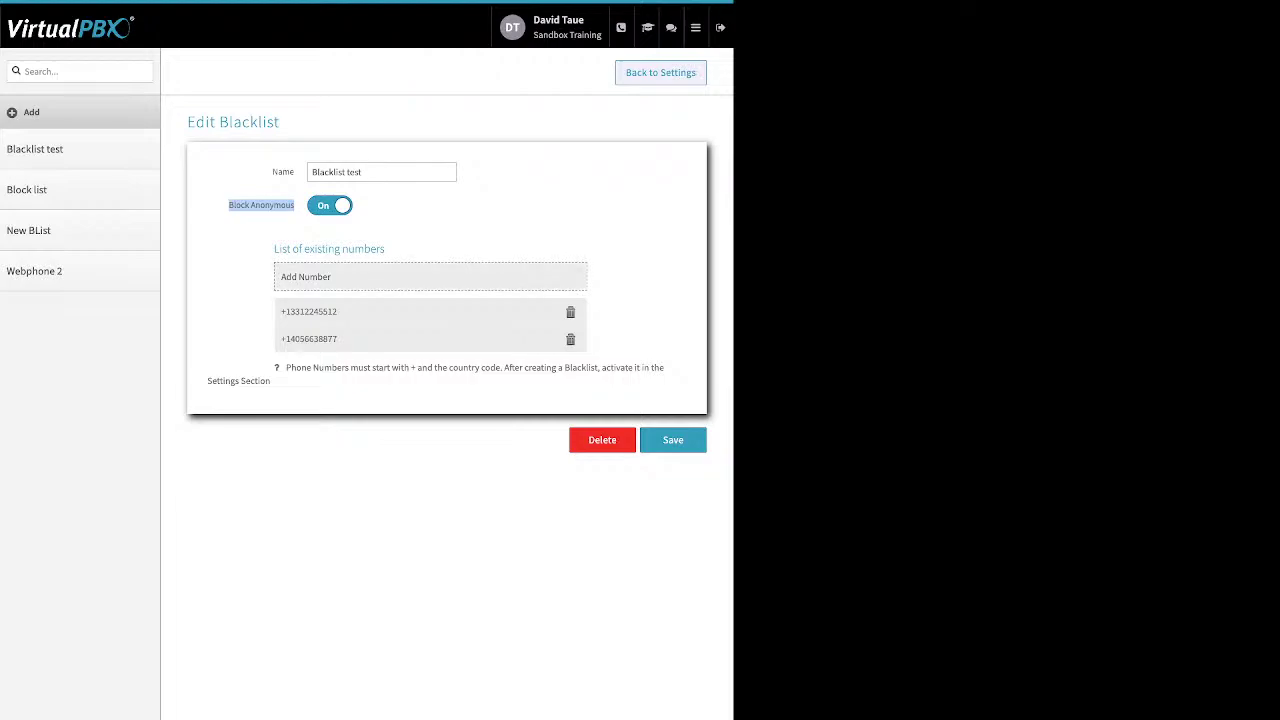
click(305, 276)
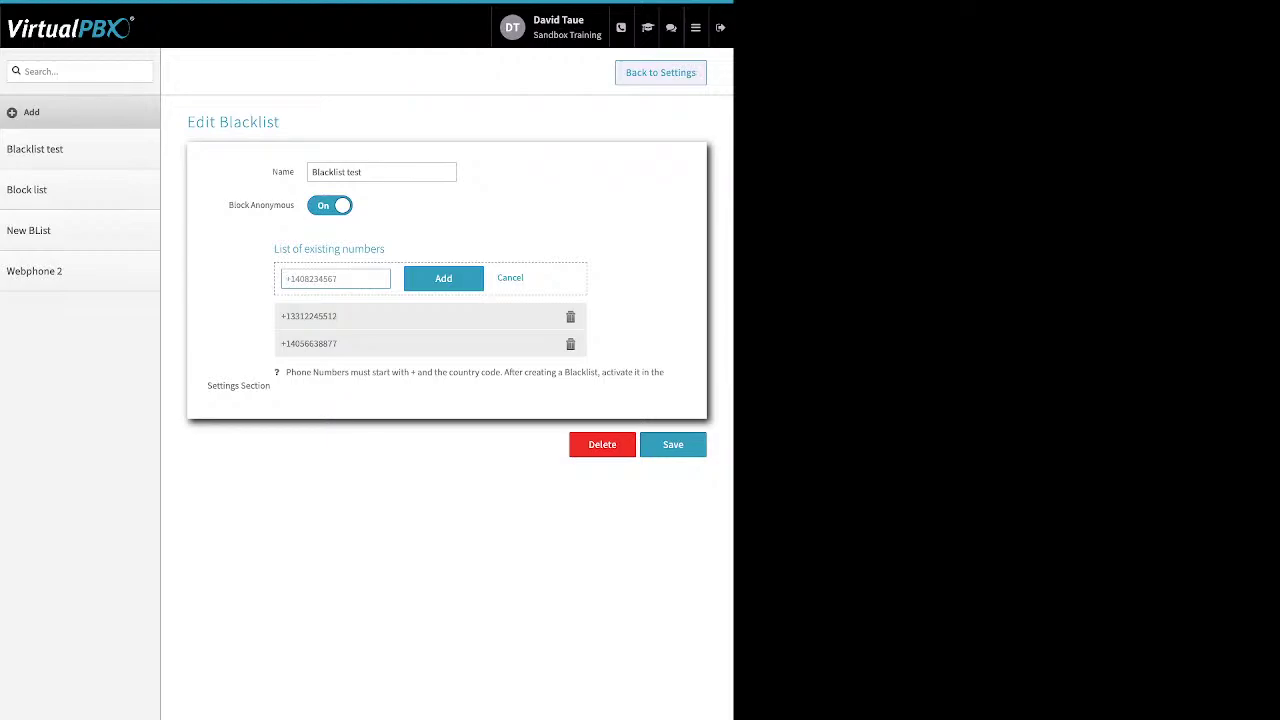
click(510, 277)
click(673, 440)
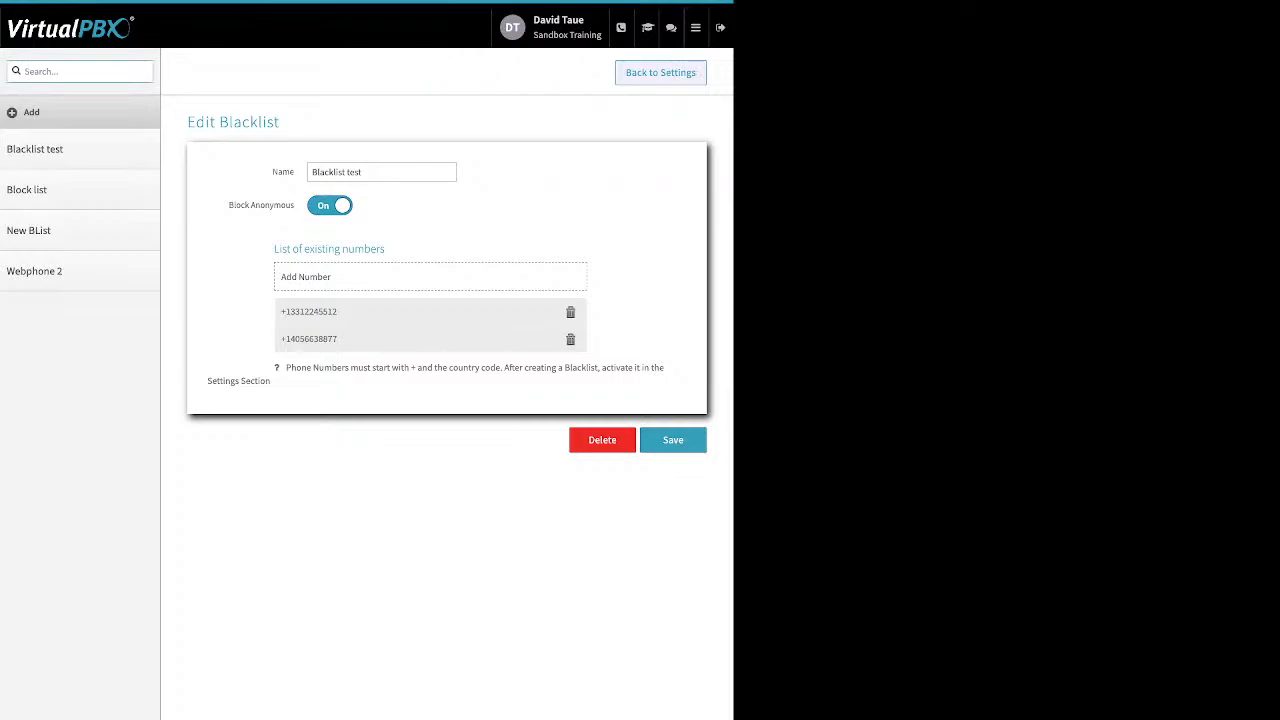
Return to the blacklist settings and move New BList from the selected to the available blacklists
click(660, 72)
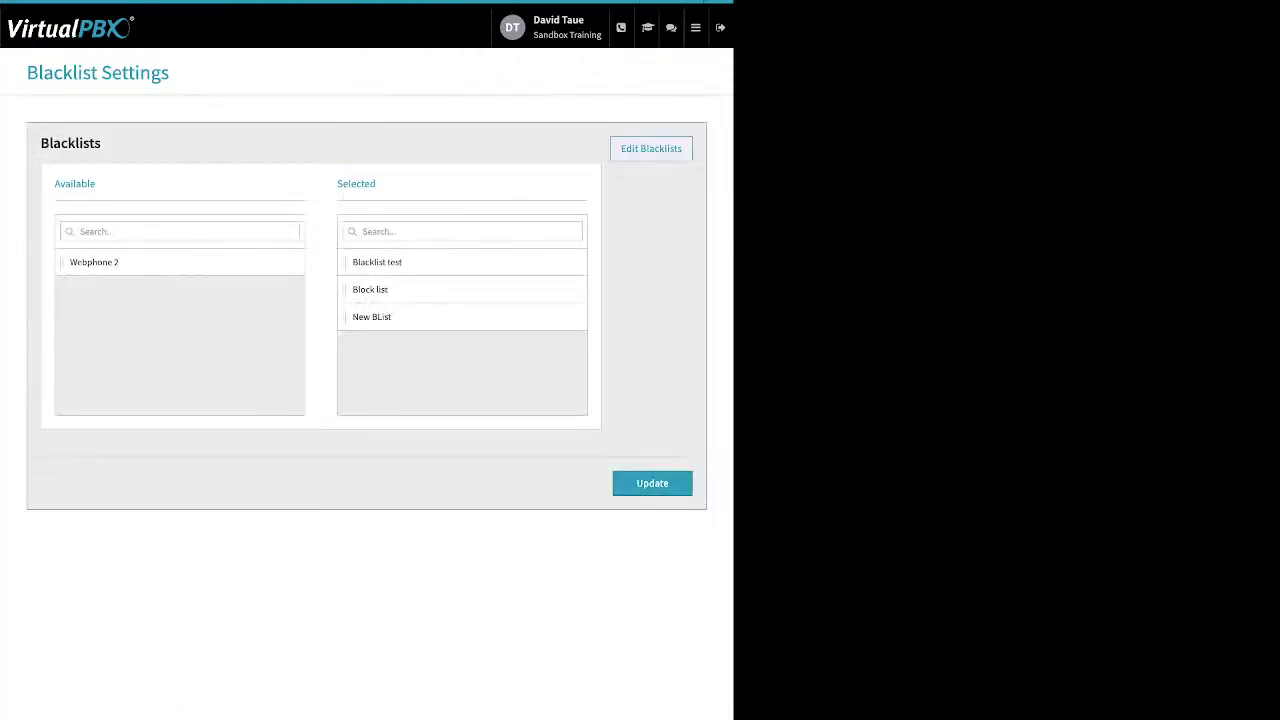
drag(337, 183, 376, 183)
drag(94, 262, 180, 305)
drag(372, 316, 180, 282)
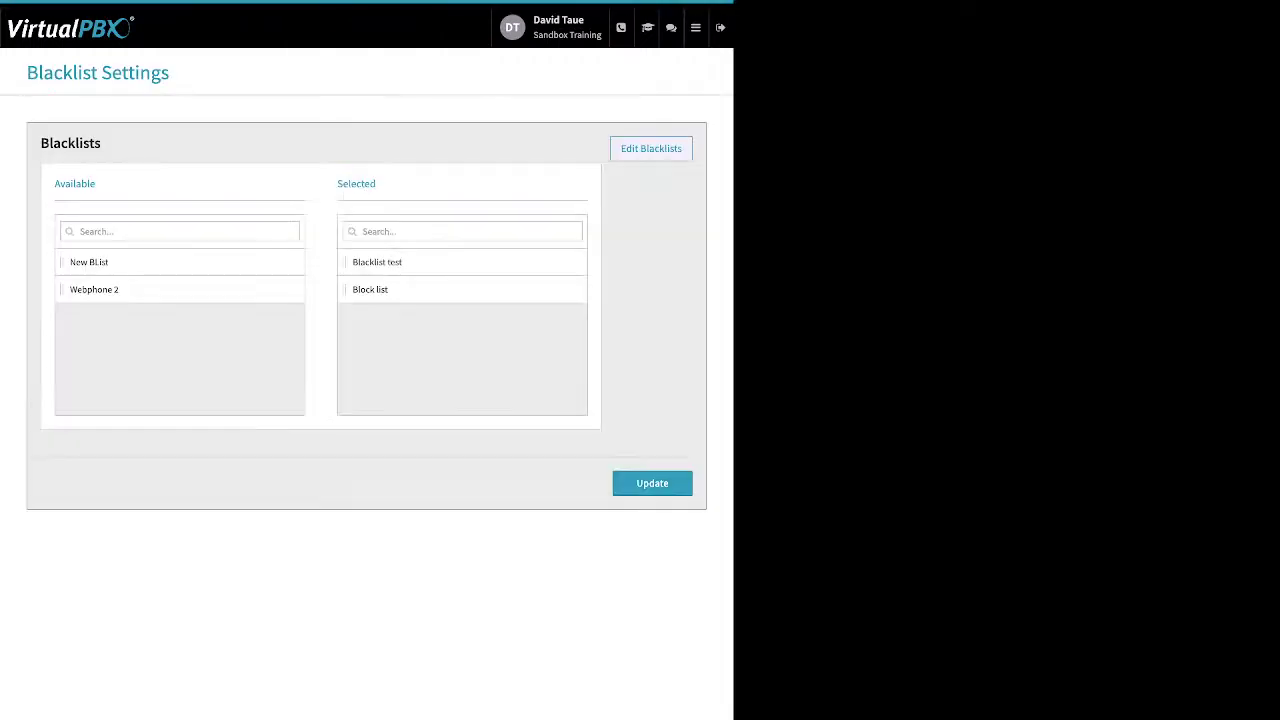
Open the Faxes app and show the inbound faxes of Sandbox Training's Main Faxbox
click(695, 27)
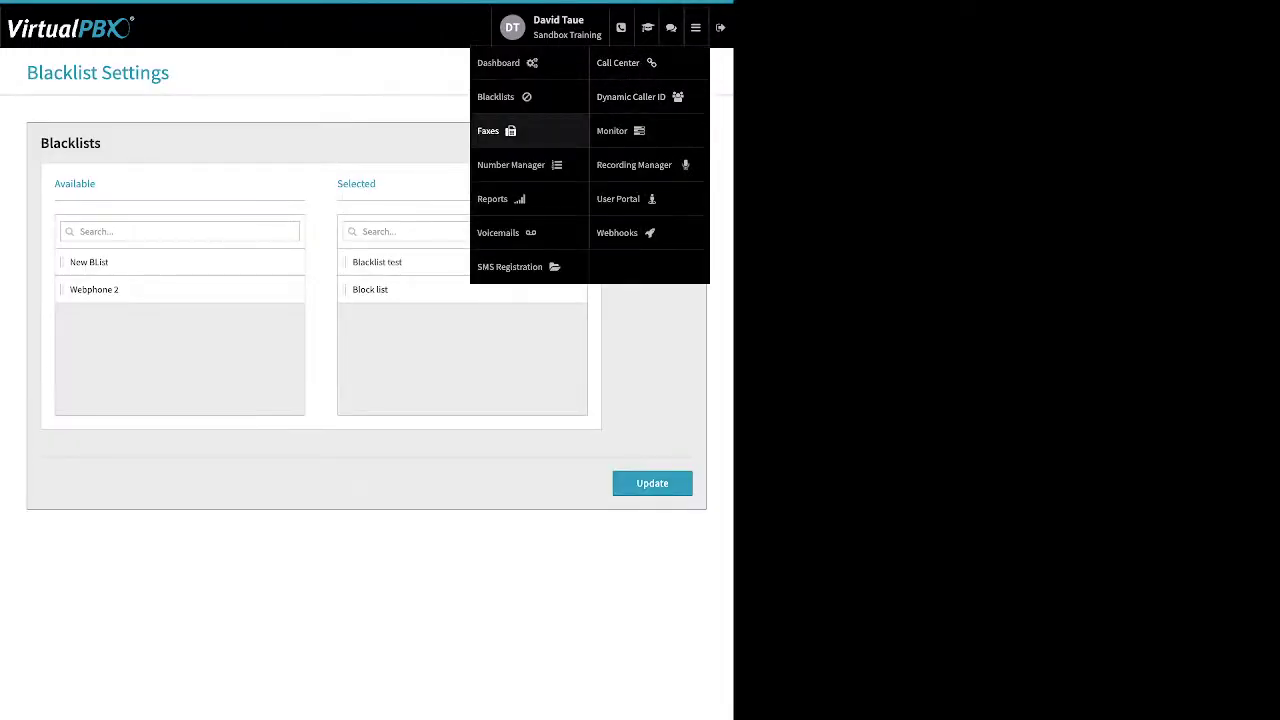
click(490, 130)
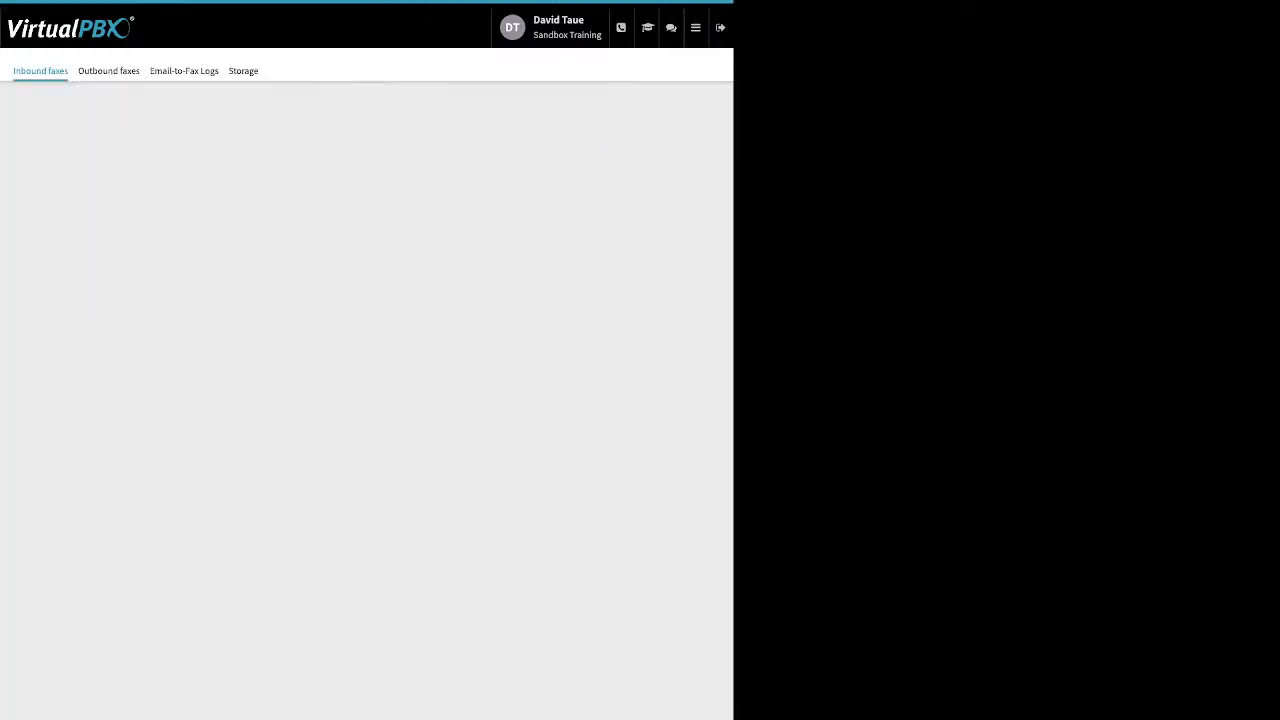
click(366, 194)
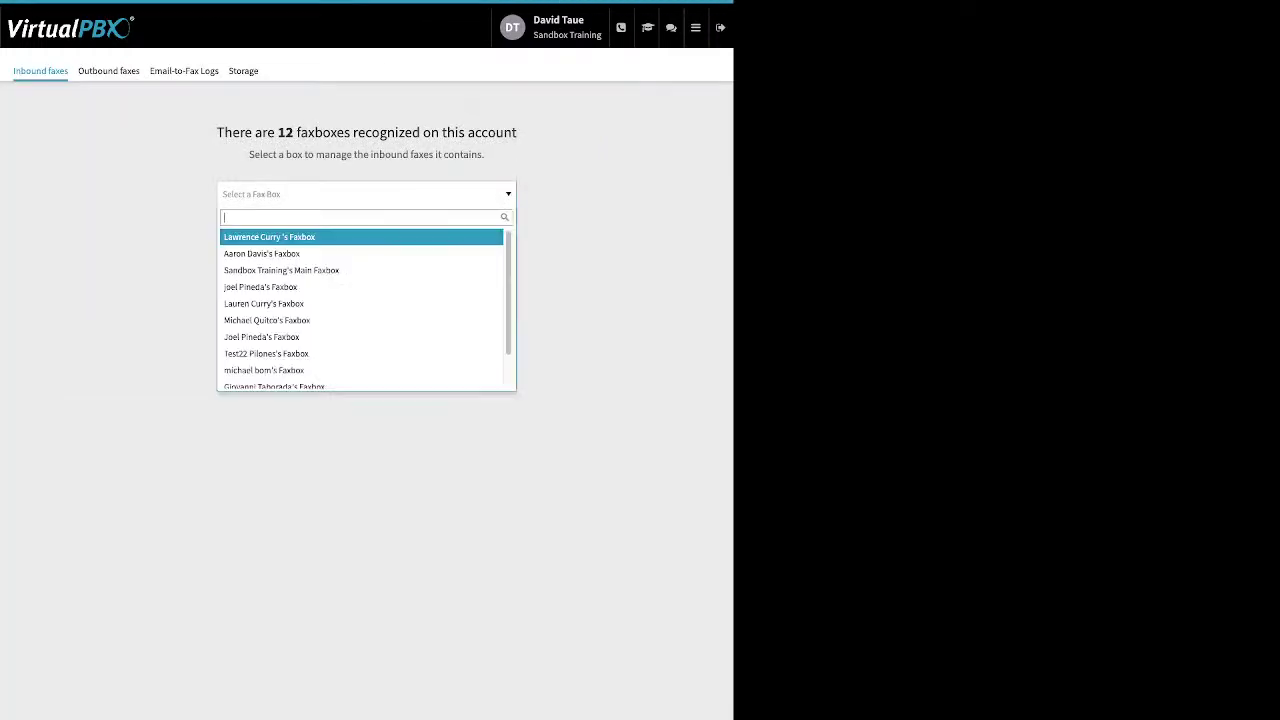
key(Down)
key(Down)
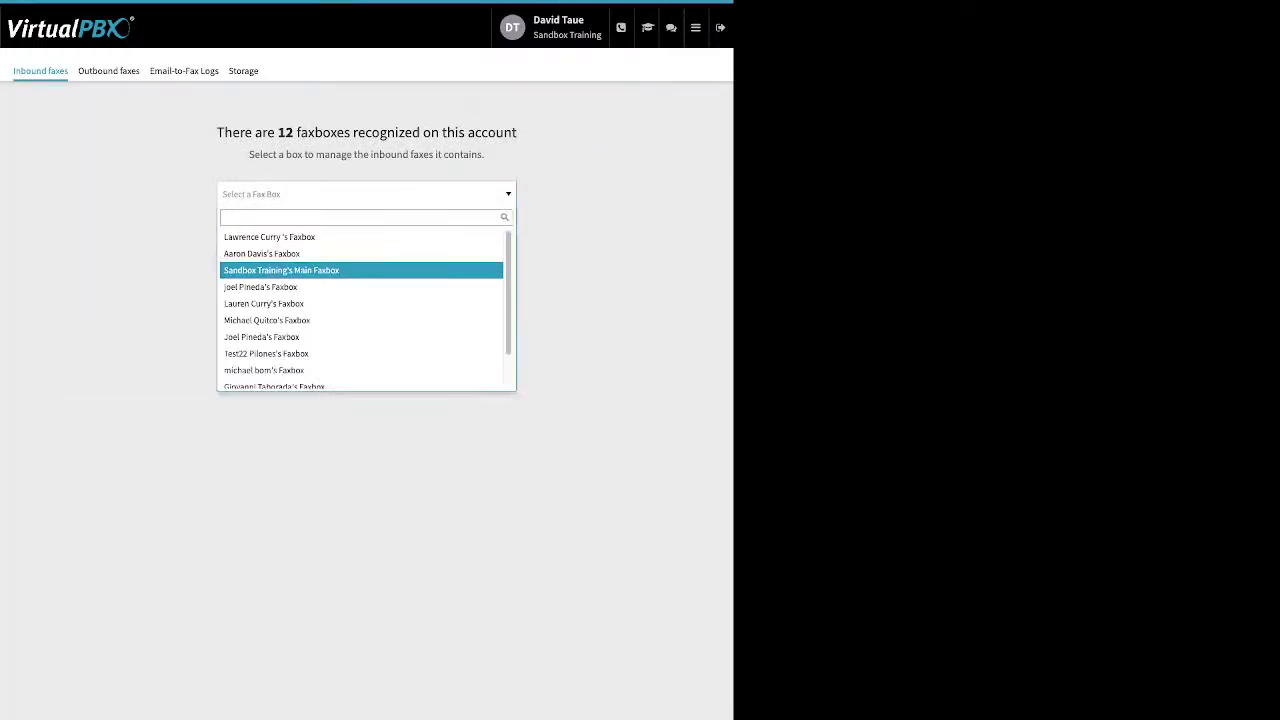
key(Return)
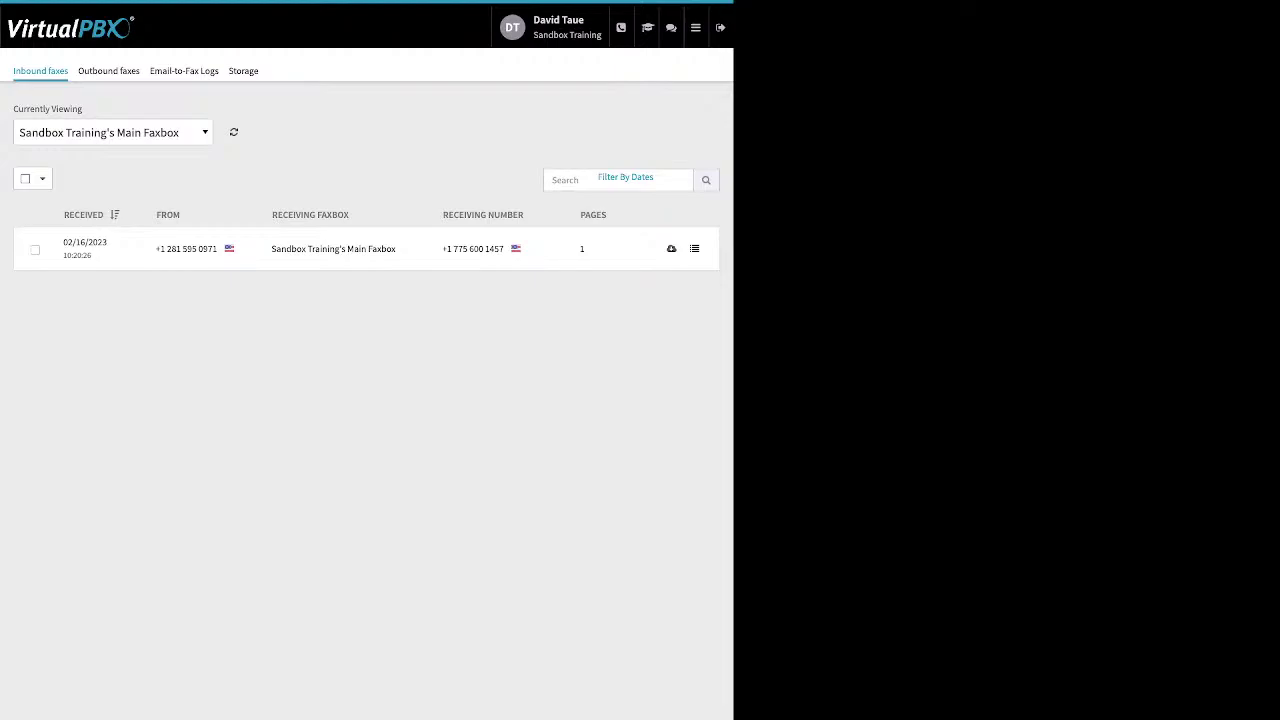
Show the outbound faxes of Sandbox Training's Main Faxbox and examine the fax details of the failed 02/14/2023 fax
click(108, 71)
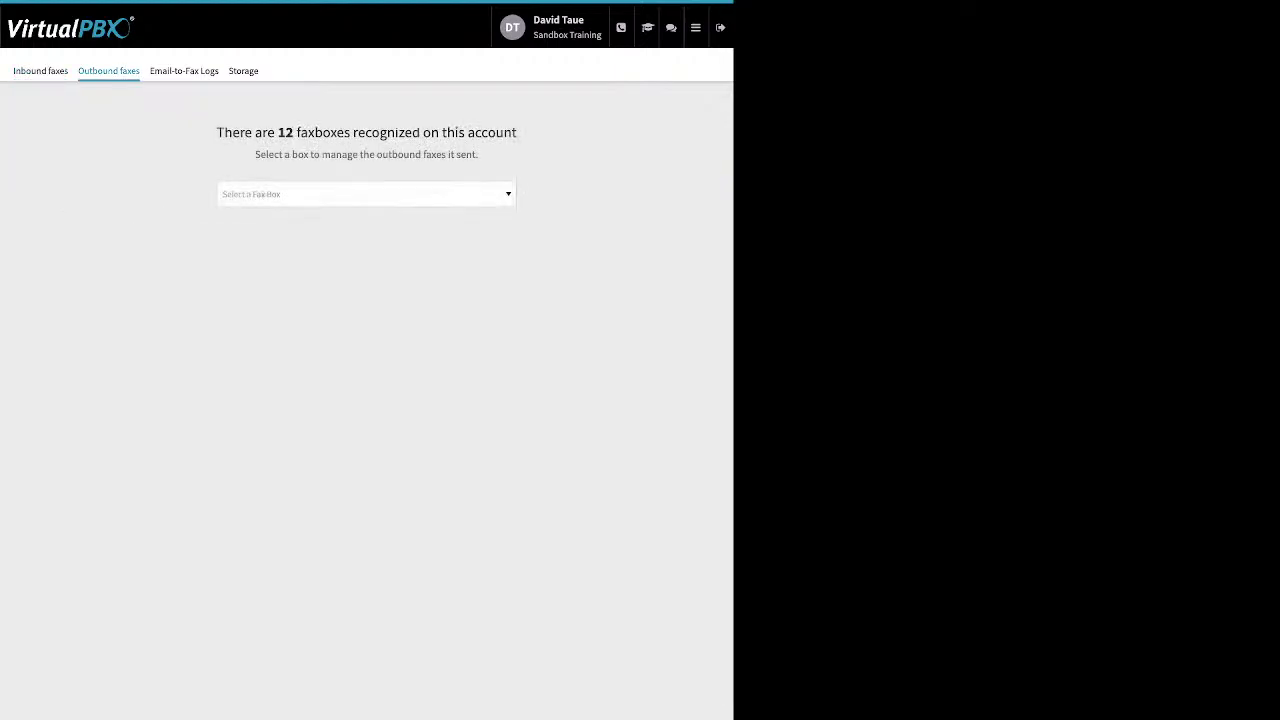
click(366, 194)
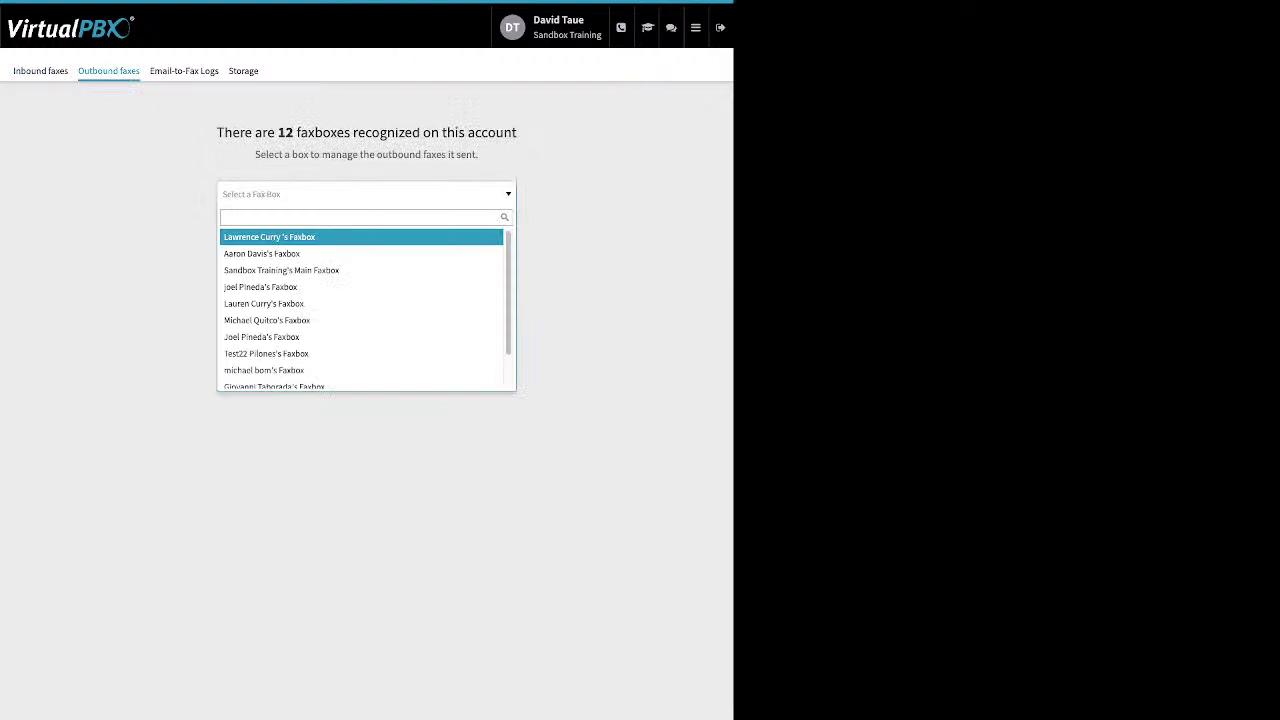
click(281, 270)
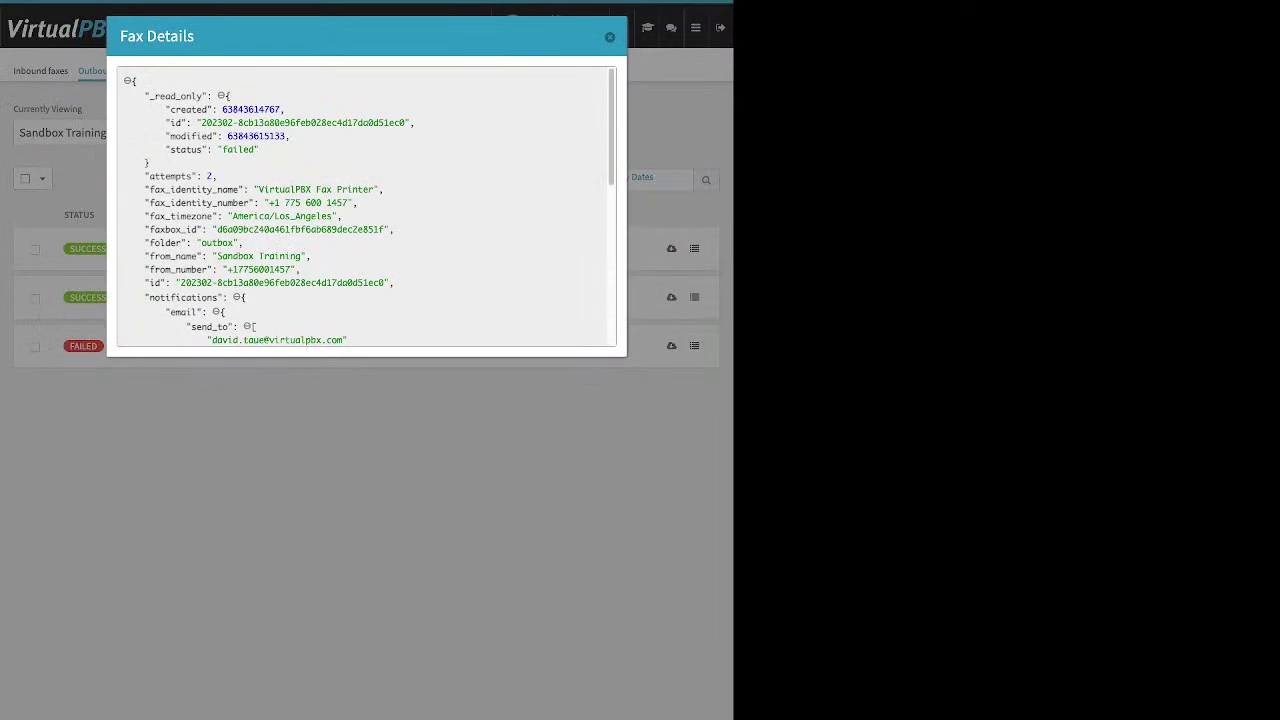
double_click(238, 149)
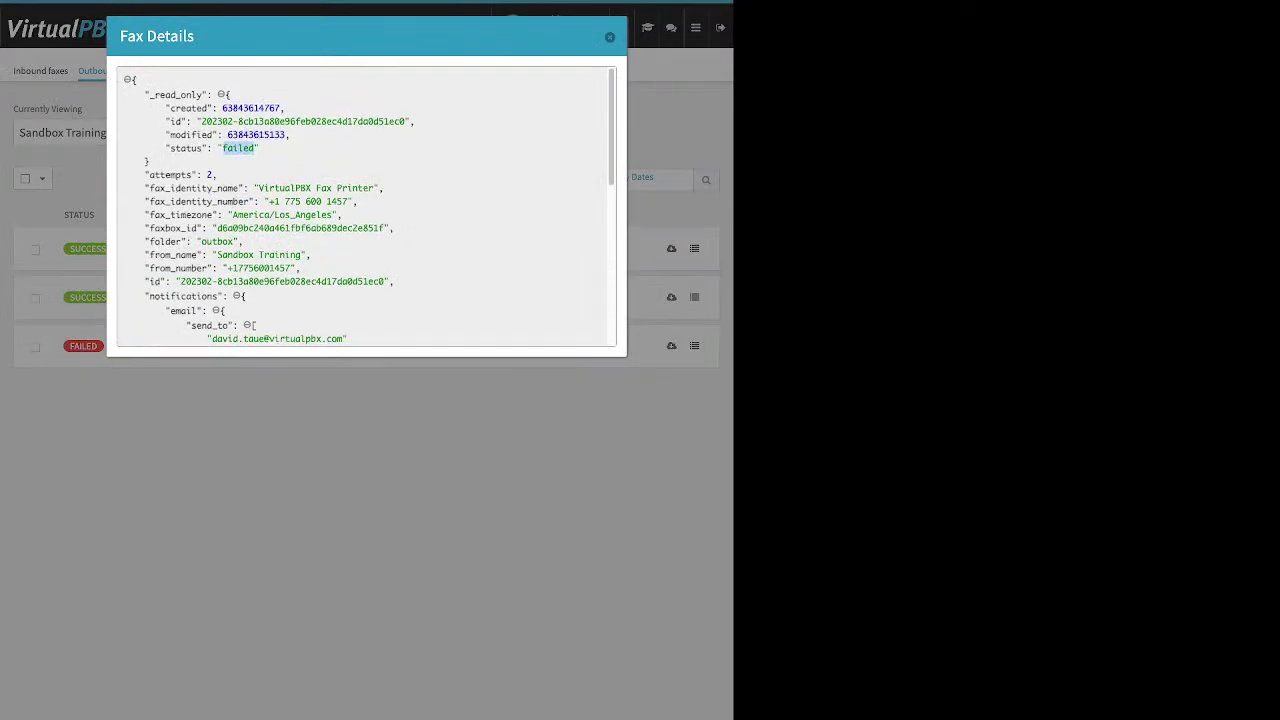
scroll(366, 206, down, 5)
scroll(366, 206, down, 3)
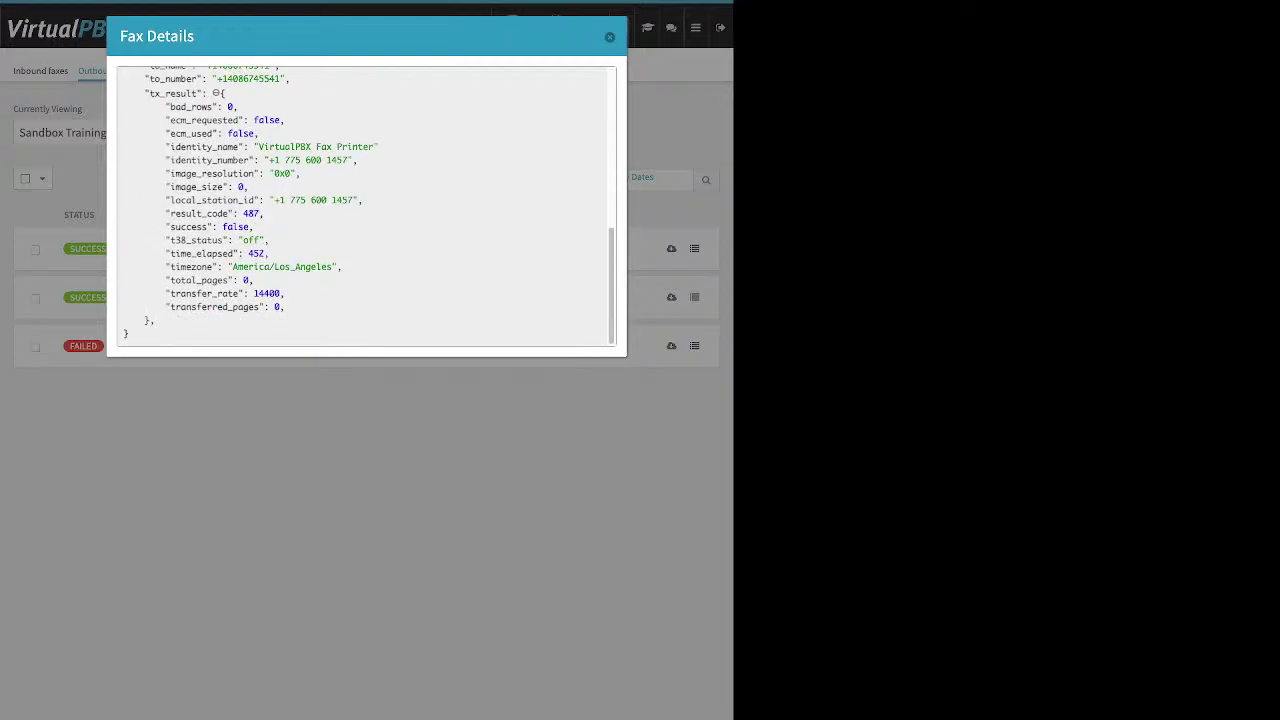
click(609, 37)
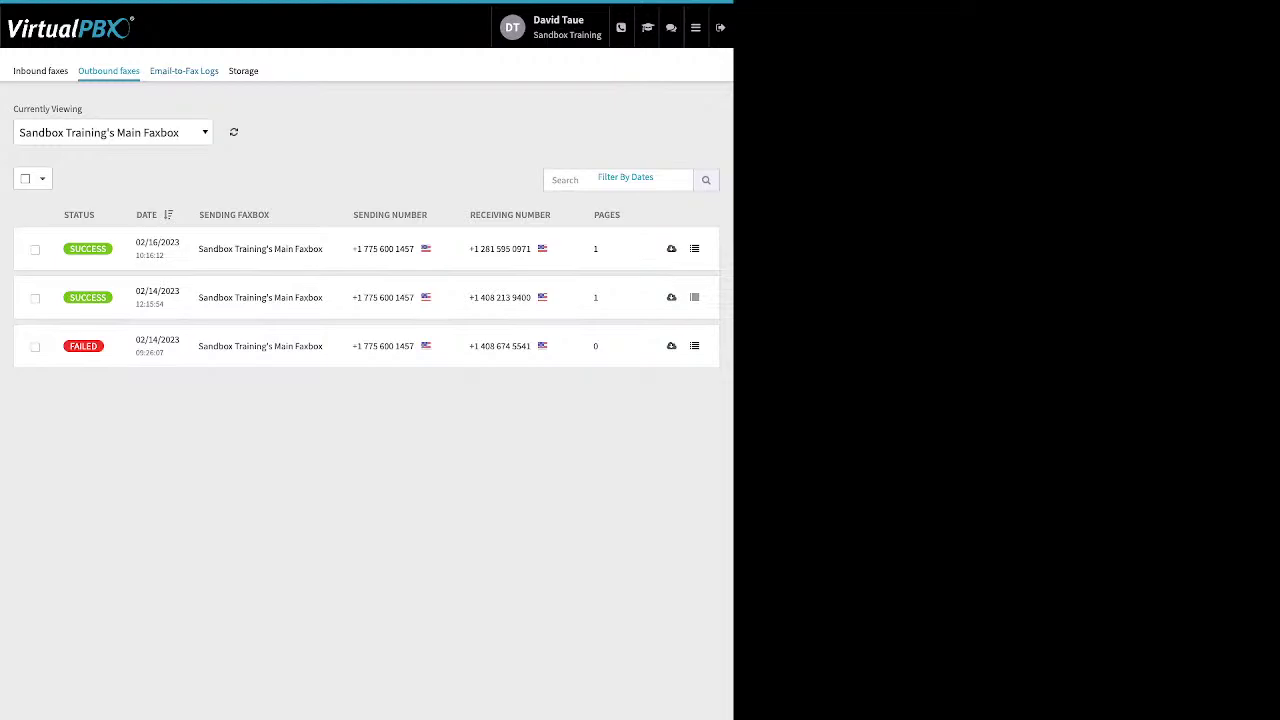
Examine the errors in the technical details of the 02/14/2023 09:23:14 and 02/27/2023 08:53:47 email-to-fax log entries
click(184, 71)
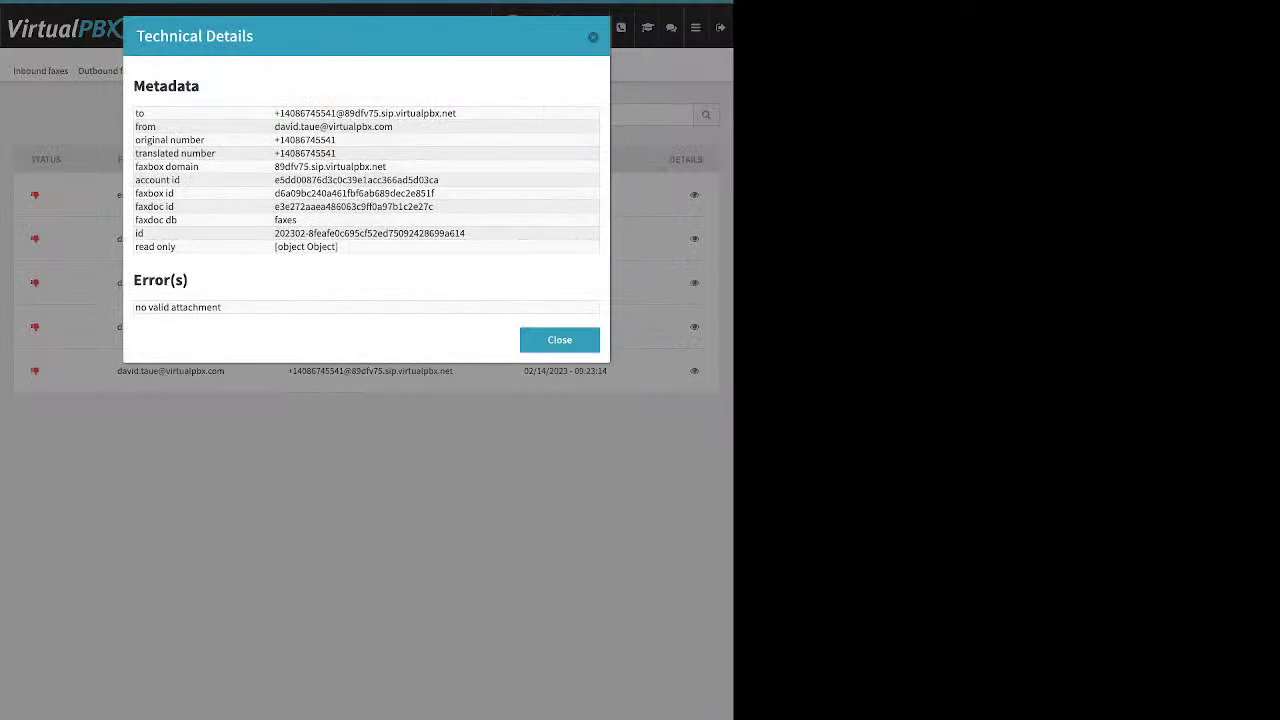
triple_click(178, 307)
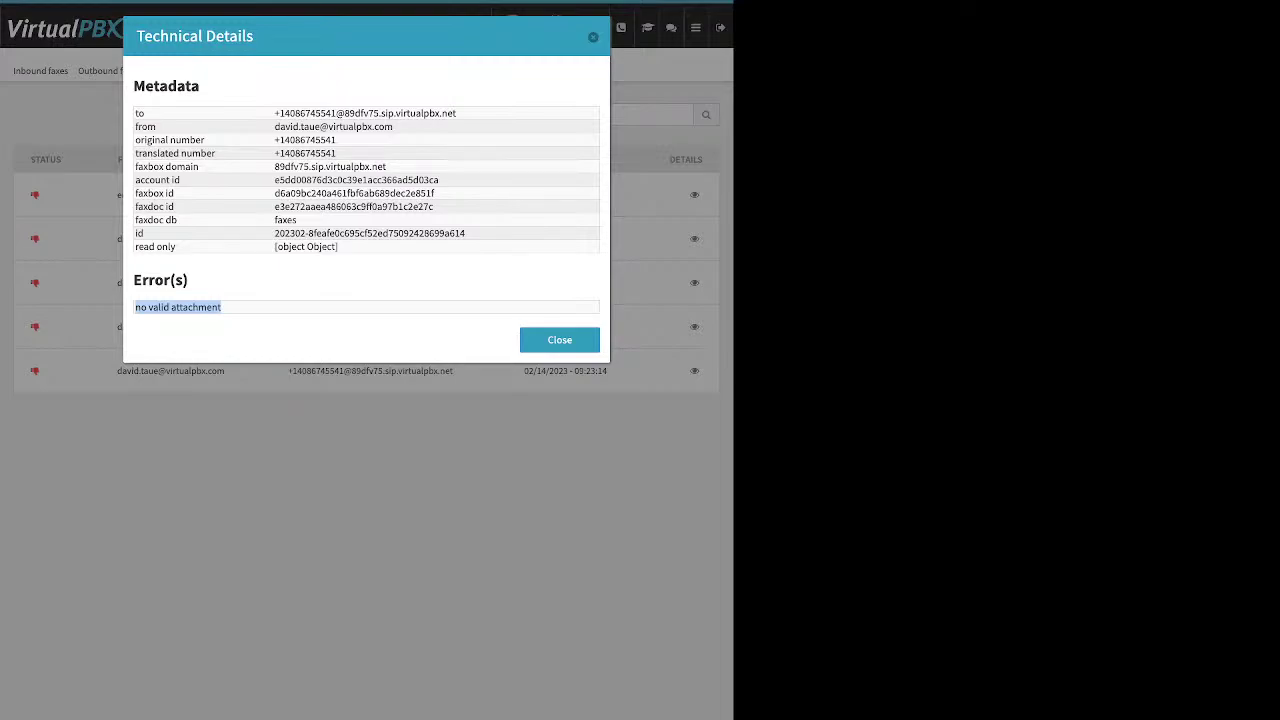
click(559, 340)
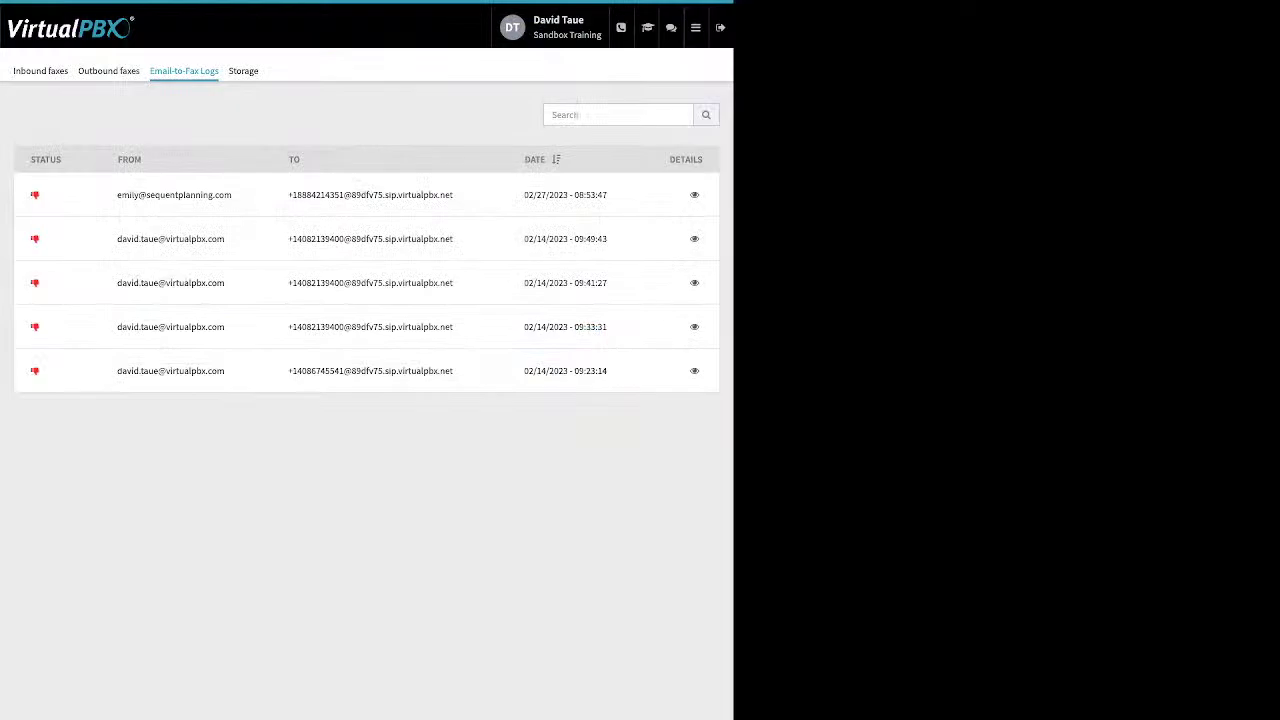
click(694, 195)
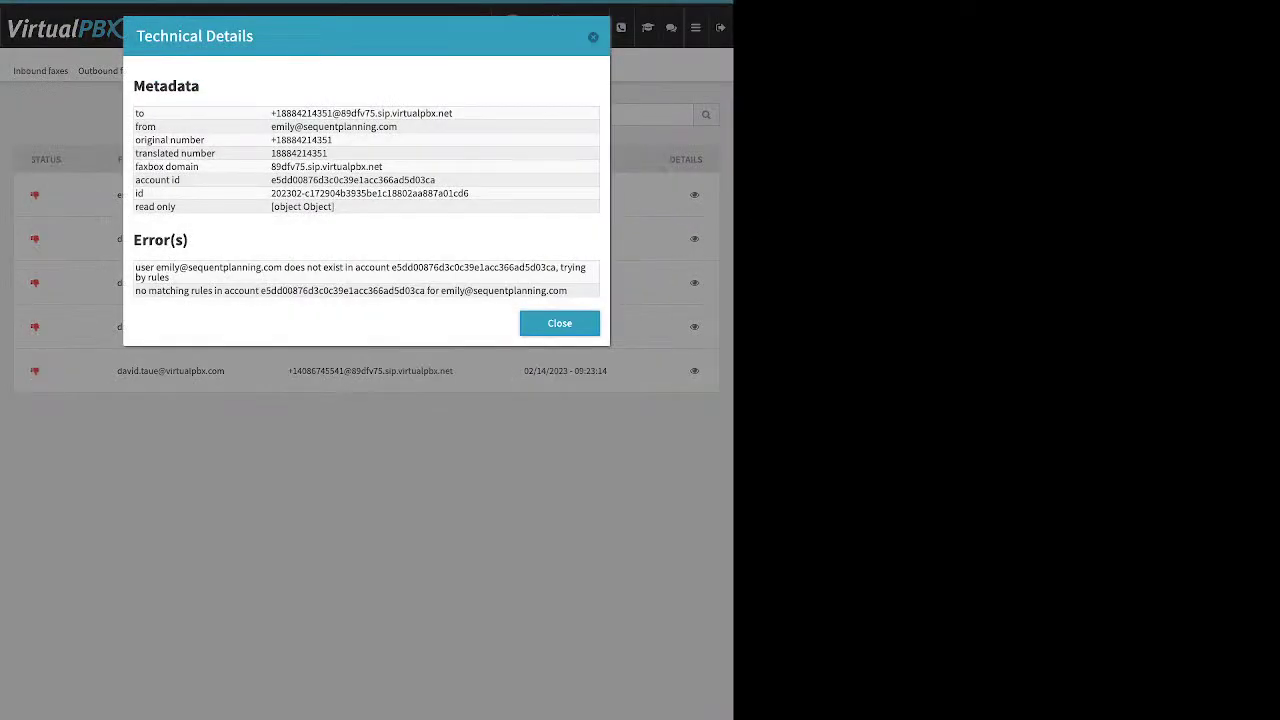
drag(135, 267, 211, 291)
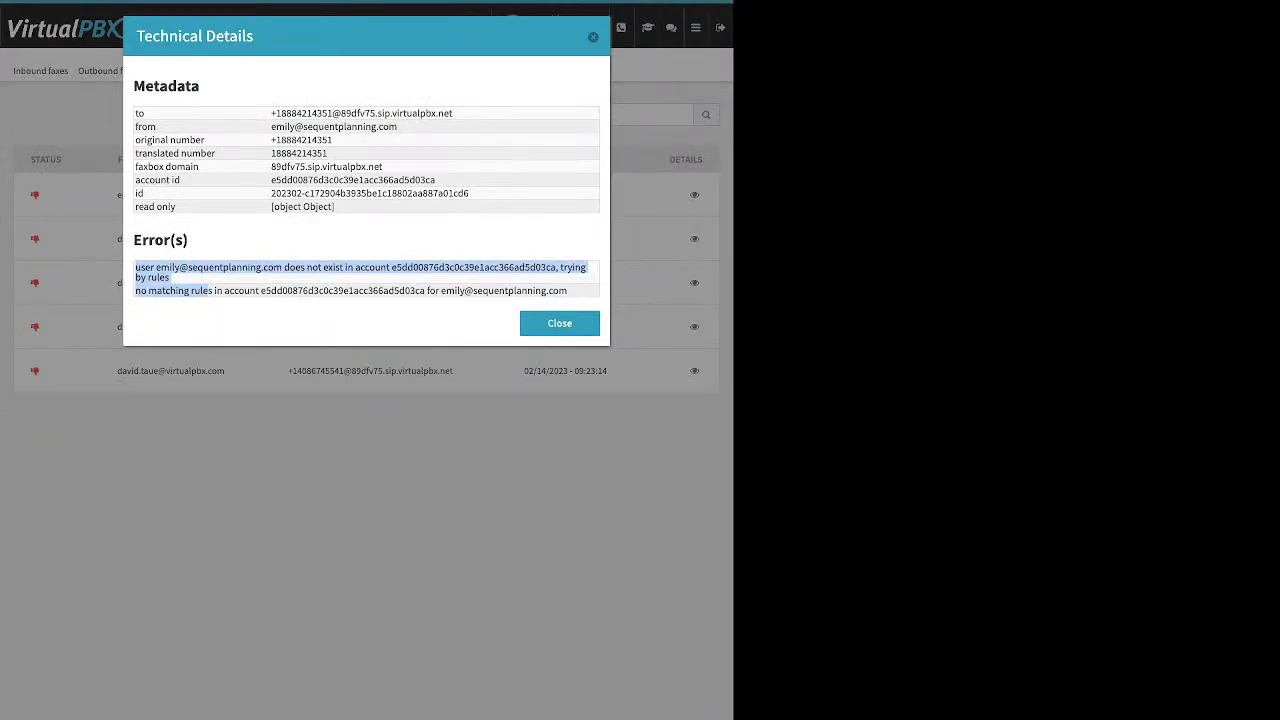
key(Escape)
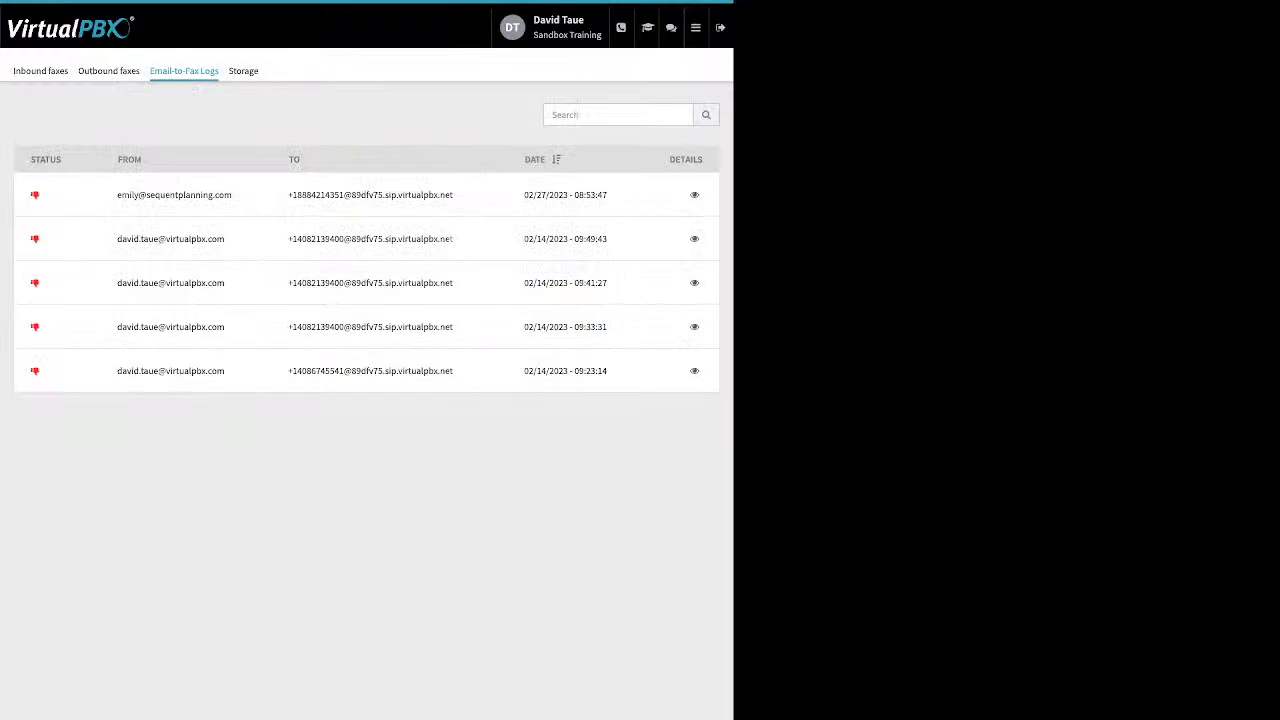
Open the Number Manager app to view the account's spare numbers
click(695, 27)
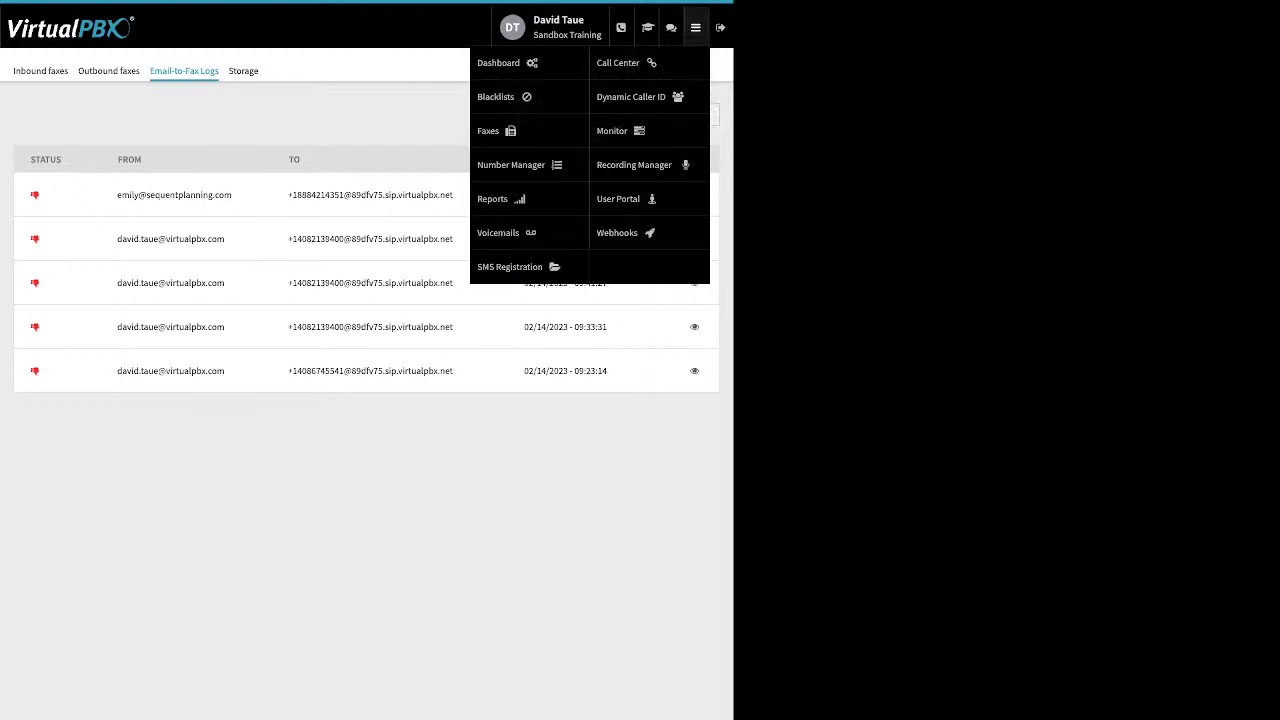
click(511, 165)
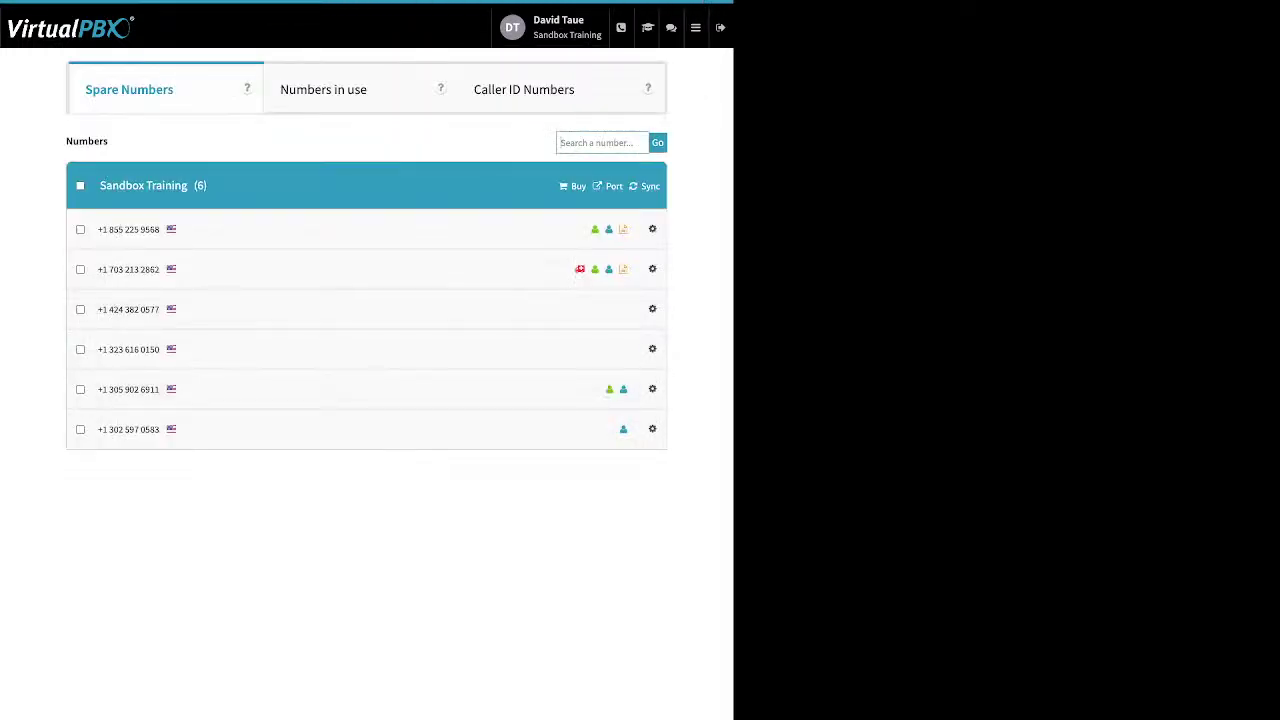
Open the Voicemails app and show the received voicemails in the signed-in administrator's voicemail box
click(695, 27)
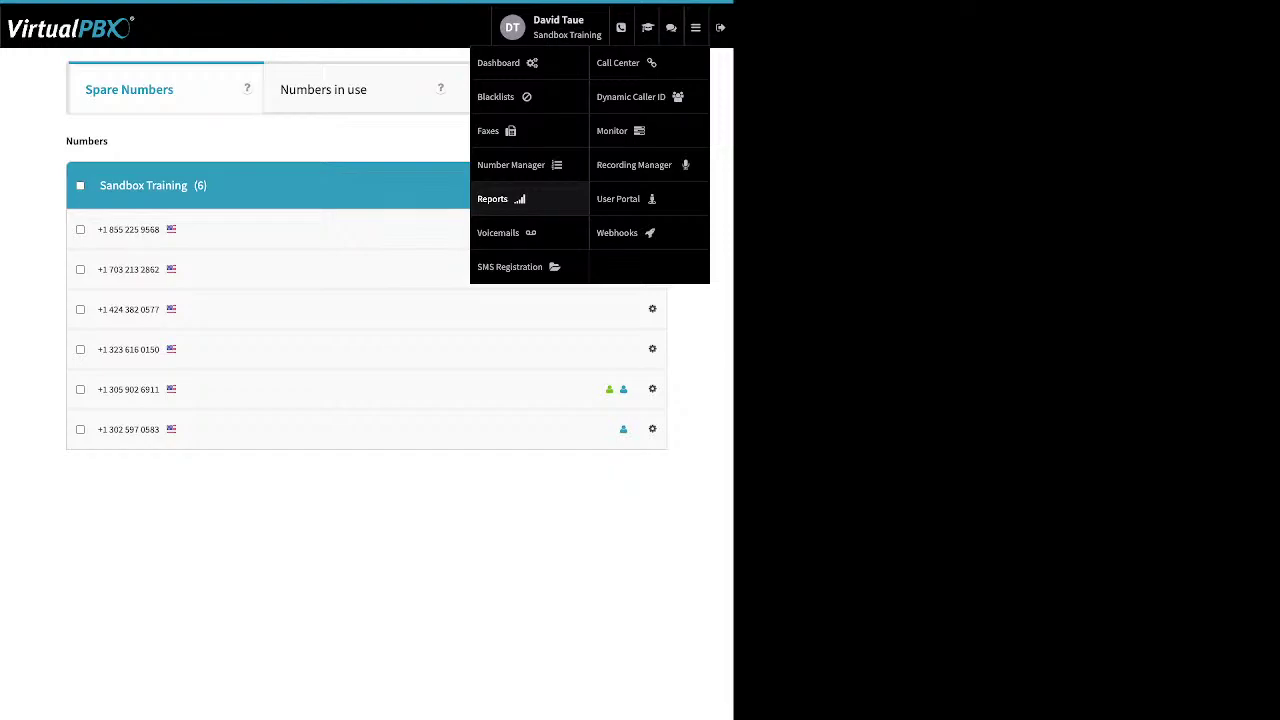
click(498, 232)
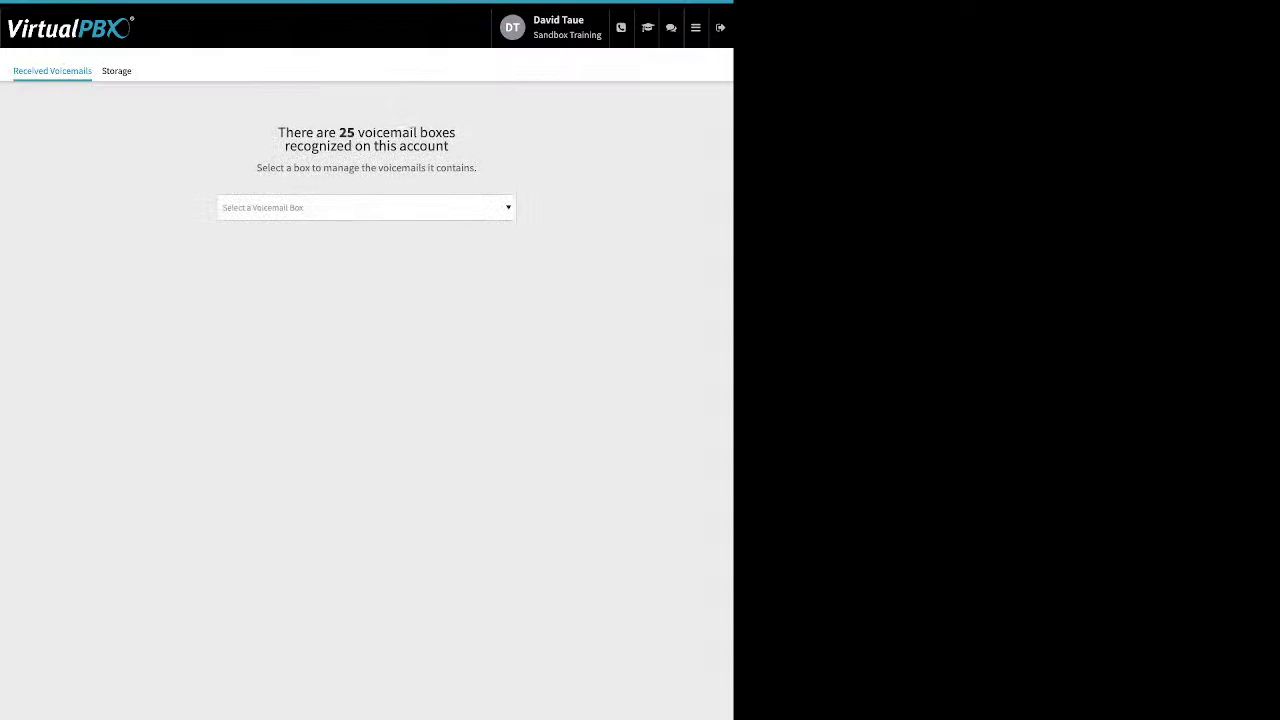
click(366, 207)
text(da)
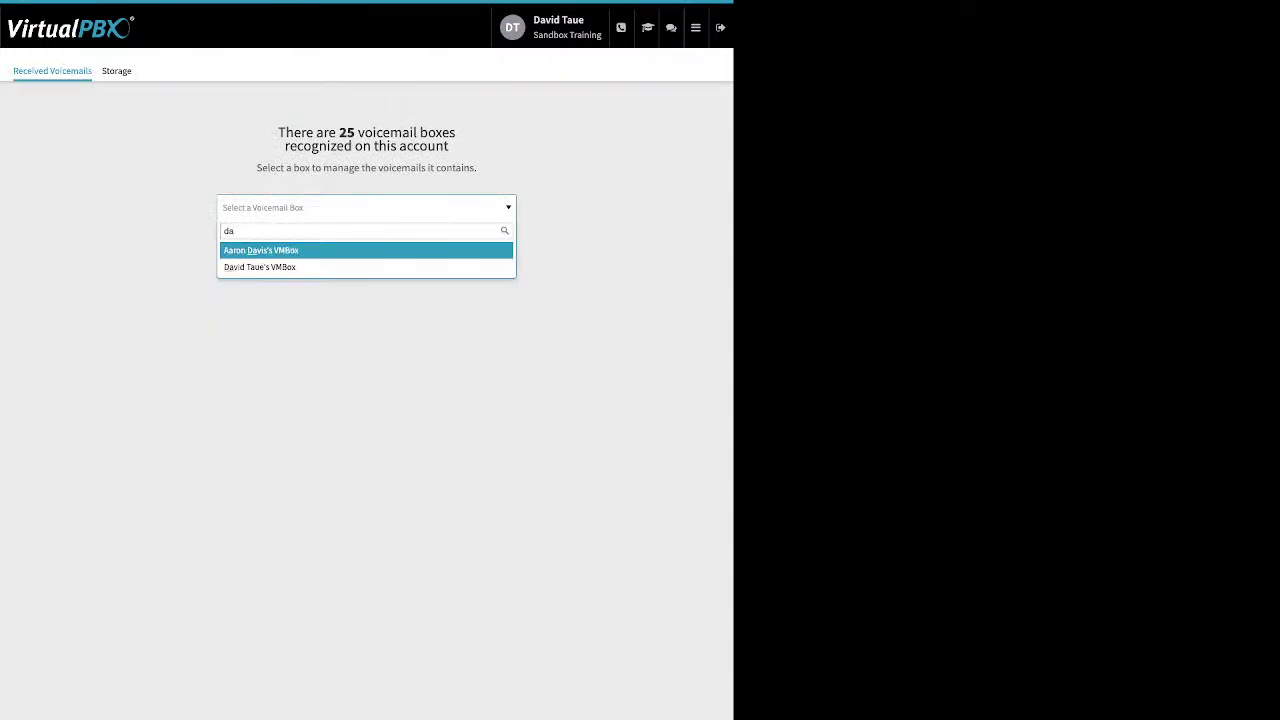
key(Down)
key(Return)
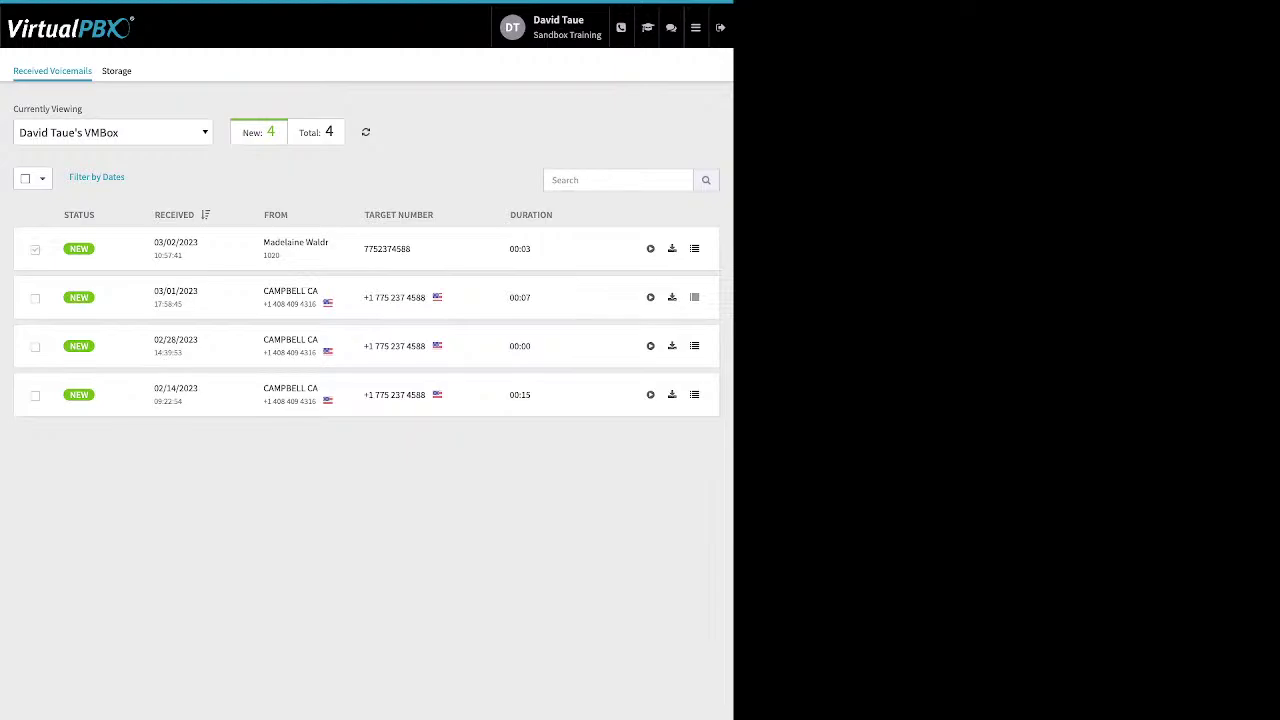
Select the 03/02/2023 voicemail and review the available destination voicemail boxes and Mark As options
click(35, 249)
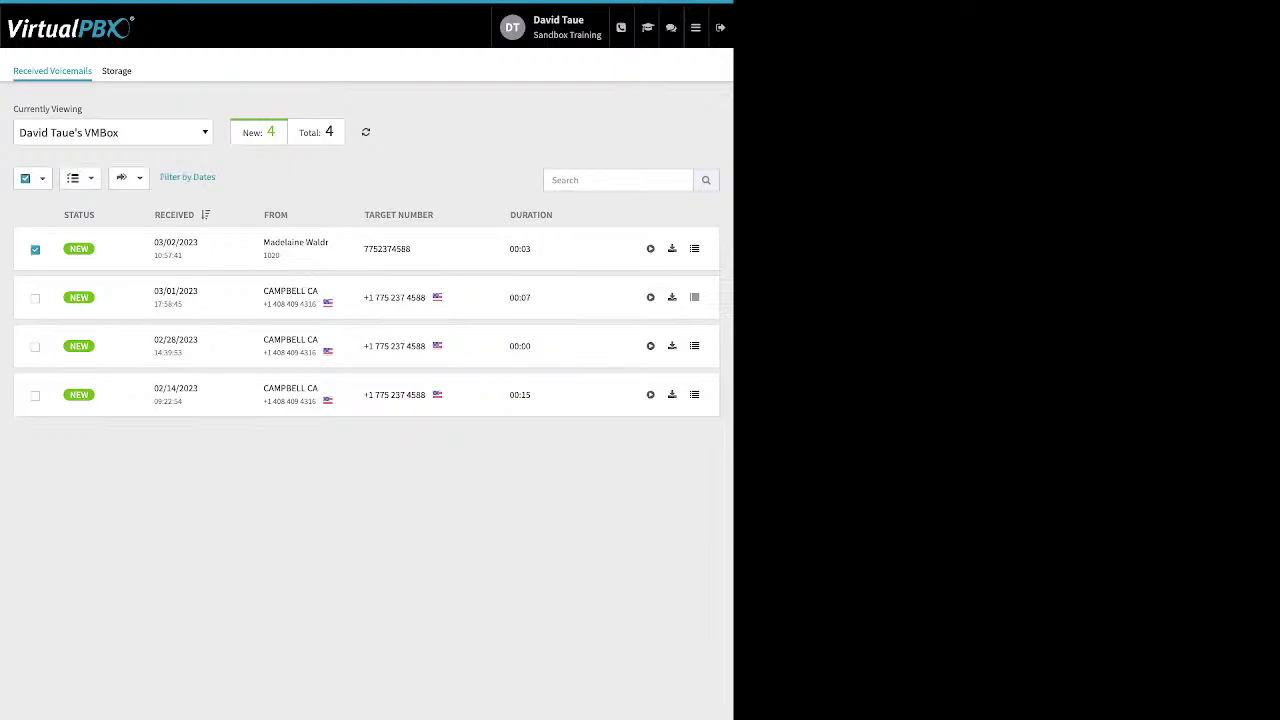
click(125, 177)
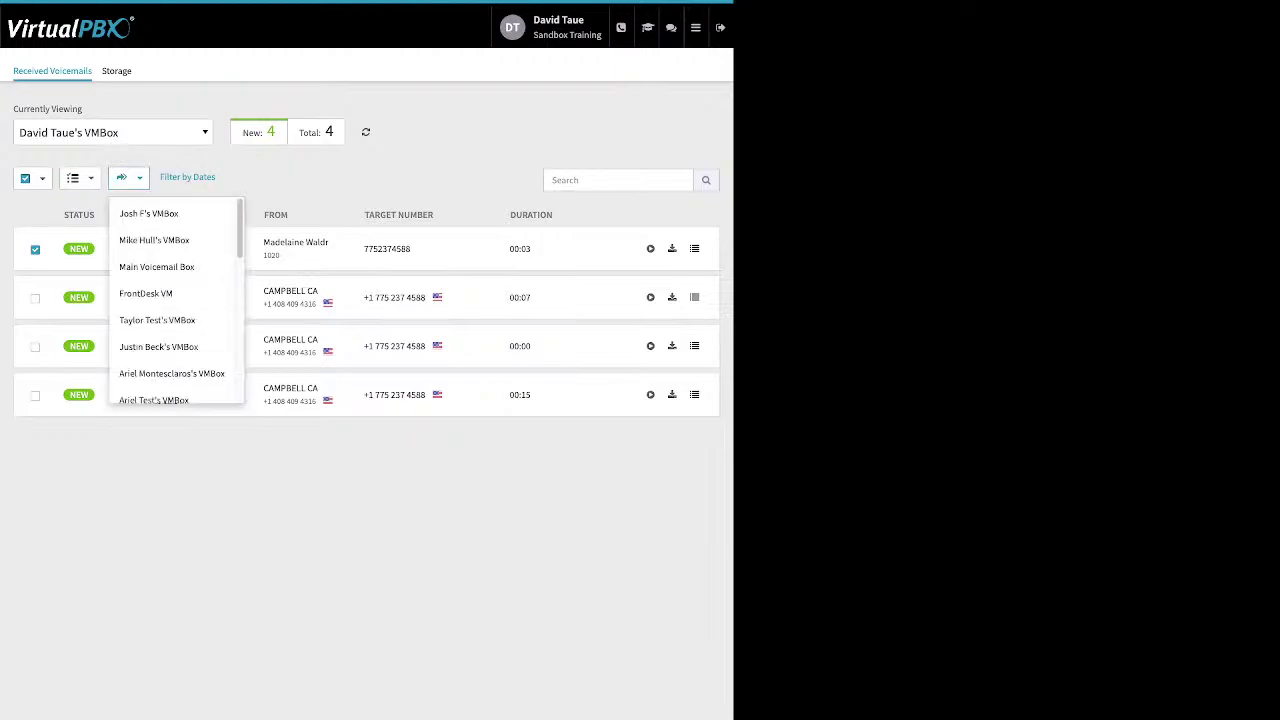
click(125, 177)
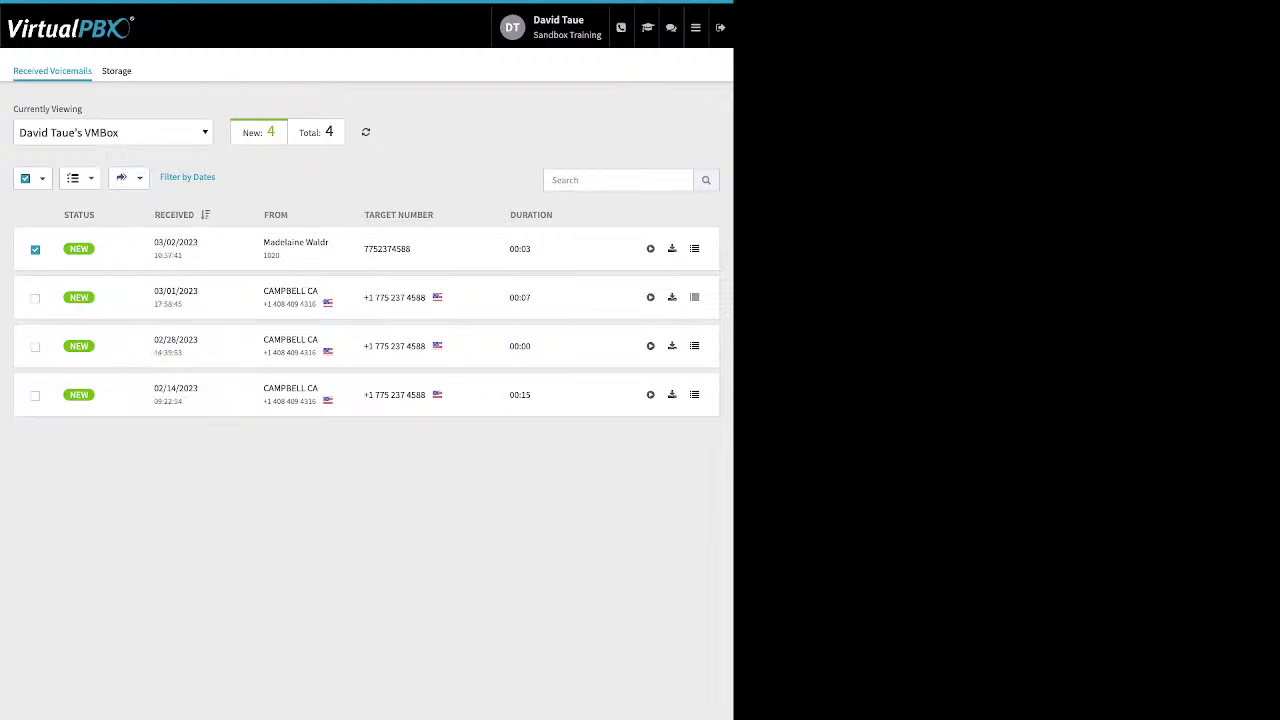
click(78, 178)
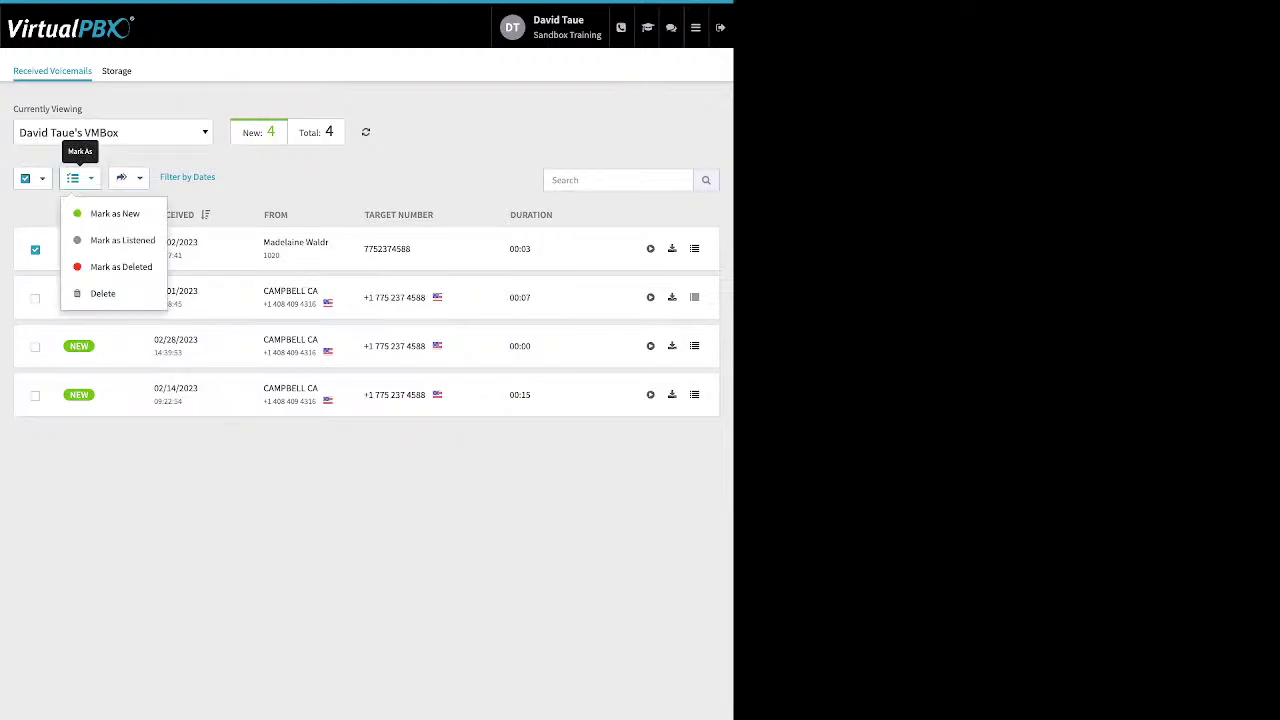
key(Escape)
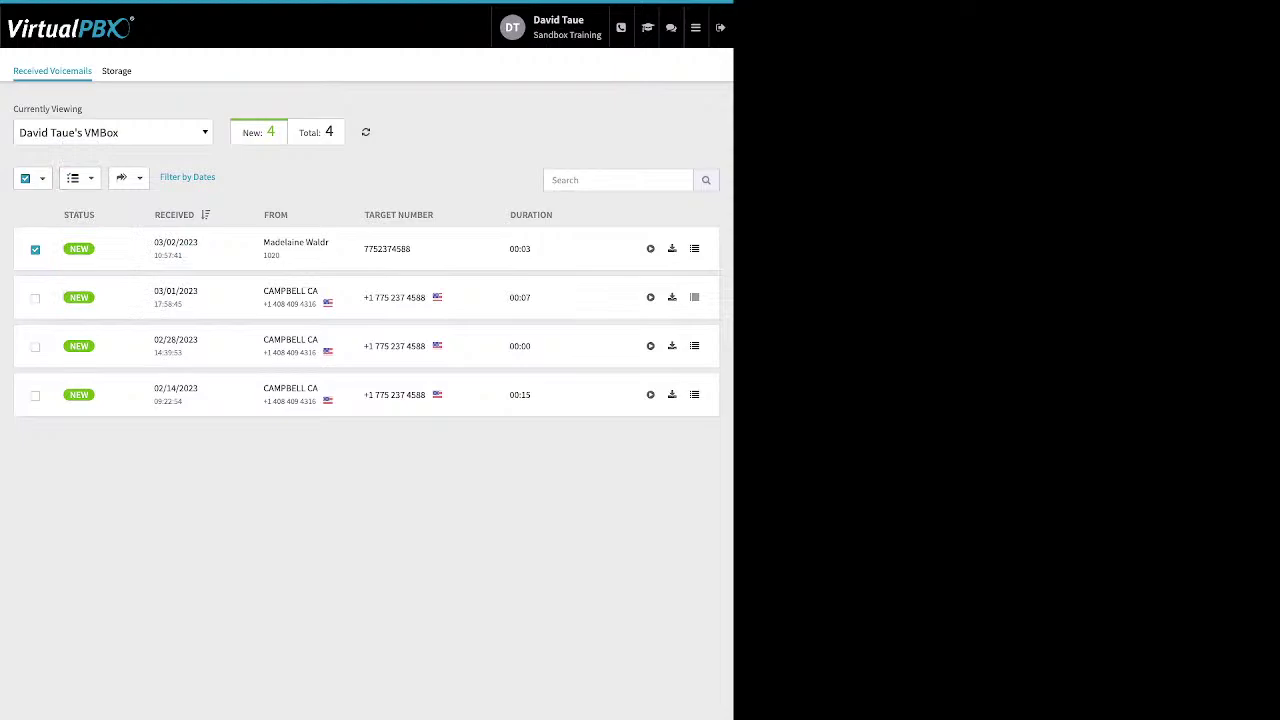
Open the SMS Registration app to read the overview of registration requirements and phone number options
click(695, 27)
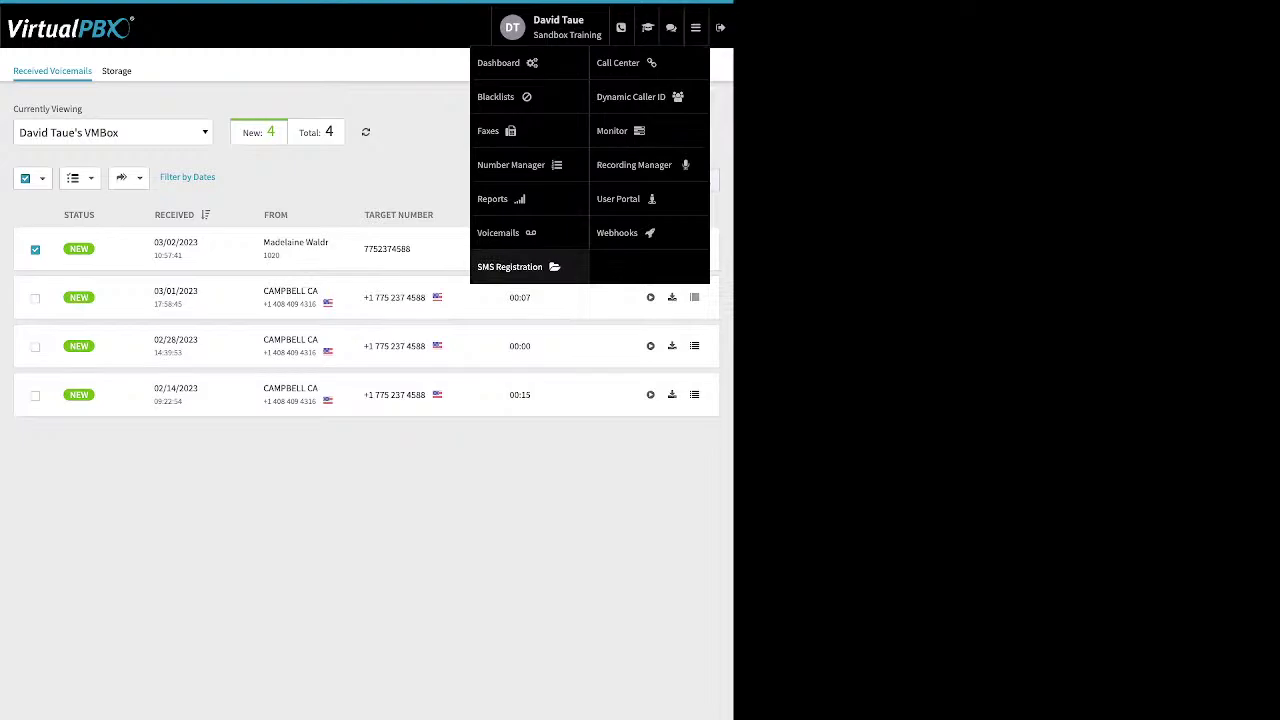
click(512, 266)
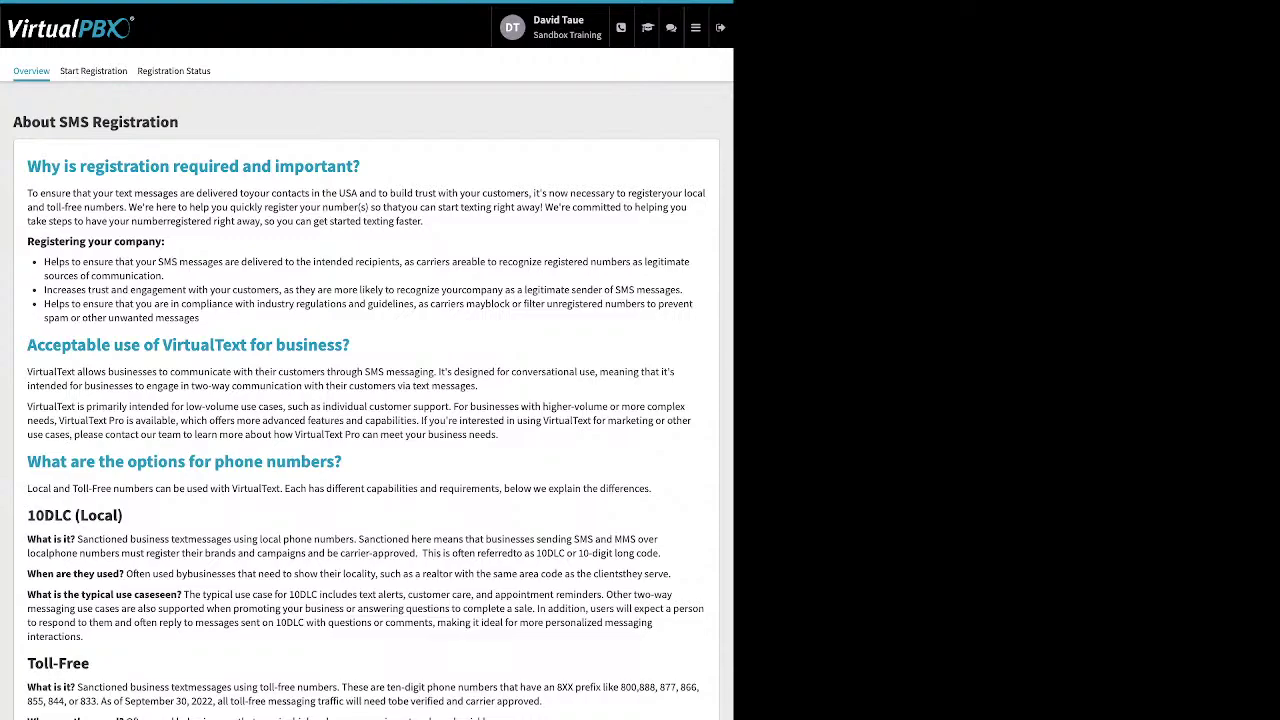
Open the Dynamic Caller ID app and review the 408 Area code rule's name and area code match, closing it without saving
click(695, 27)
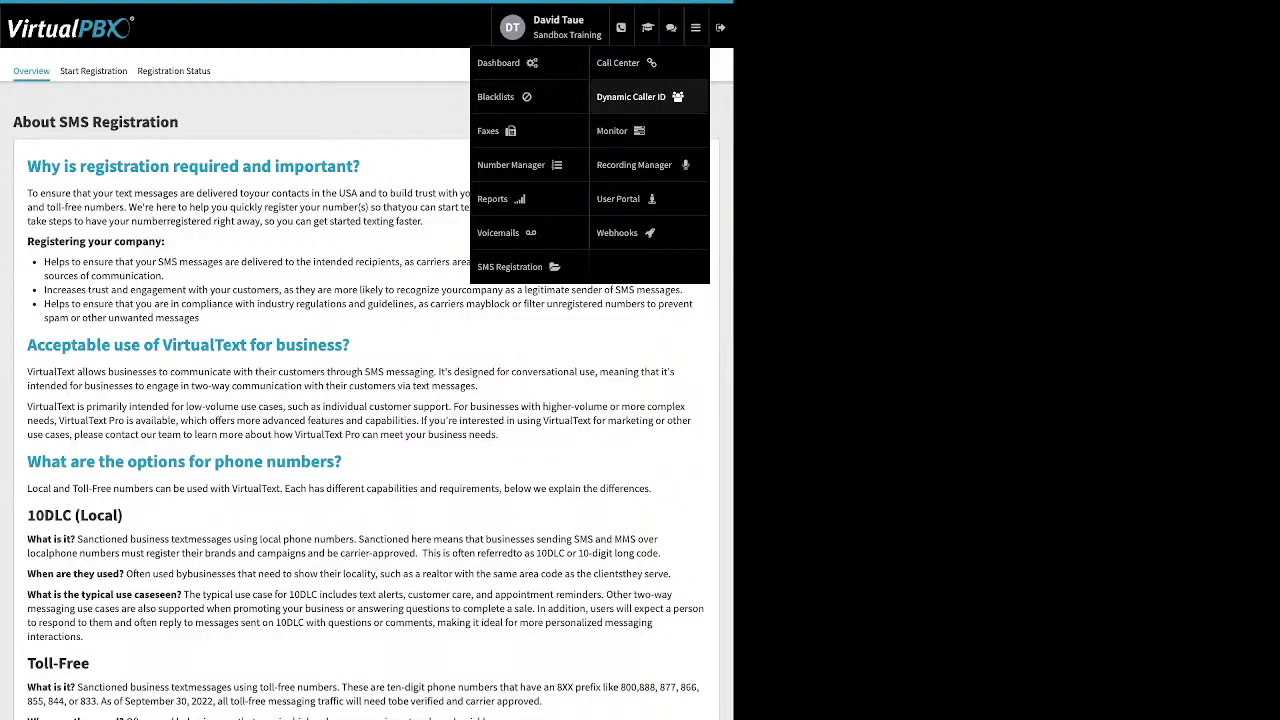
click(630, 96)
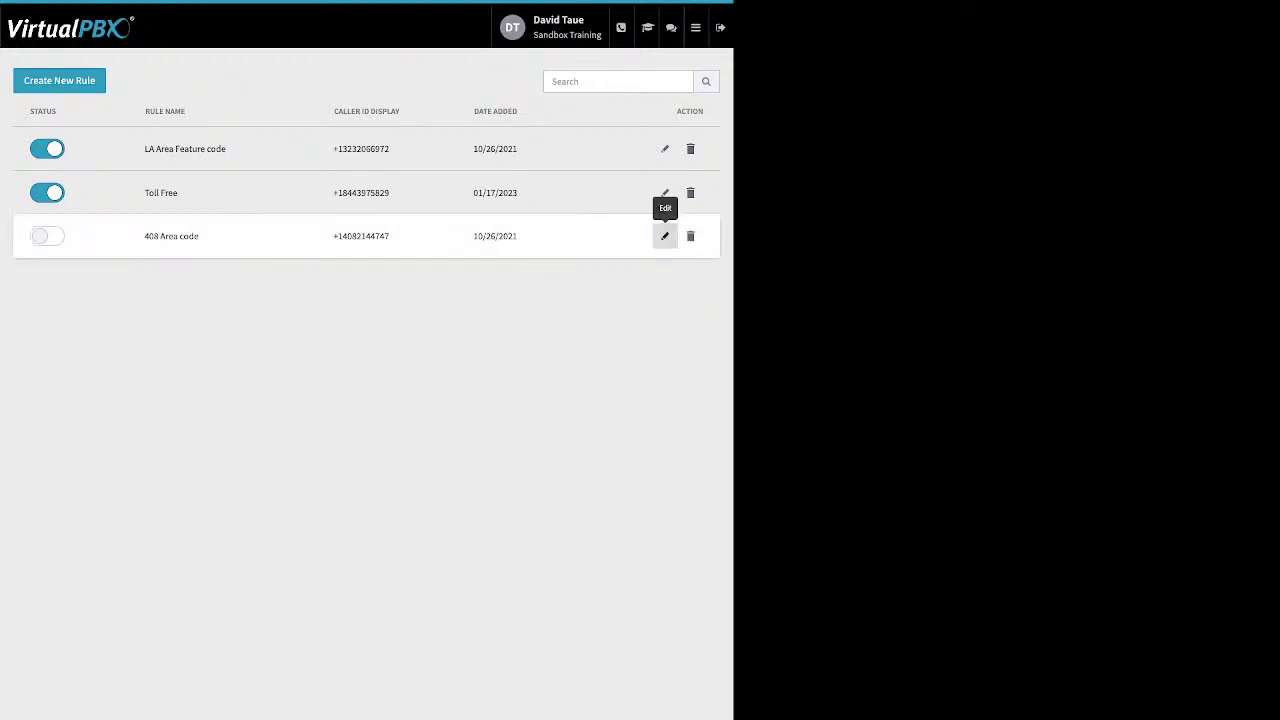
click(665, 236)
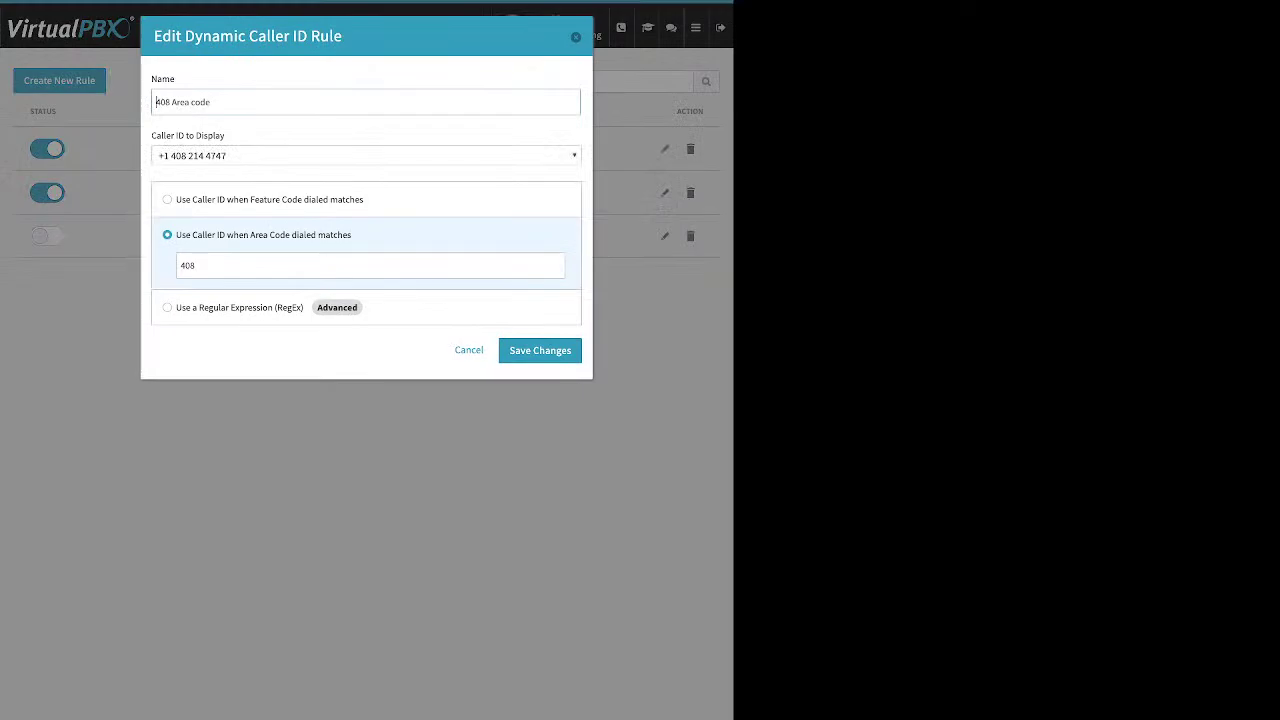
drag(211, 102, 155, 102)
click(195, 265)
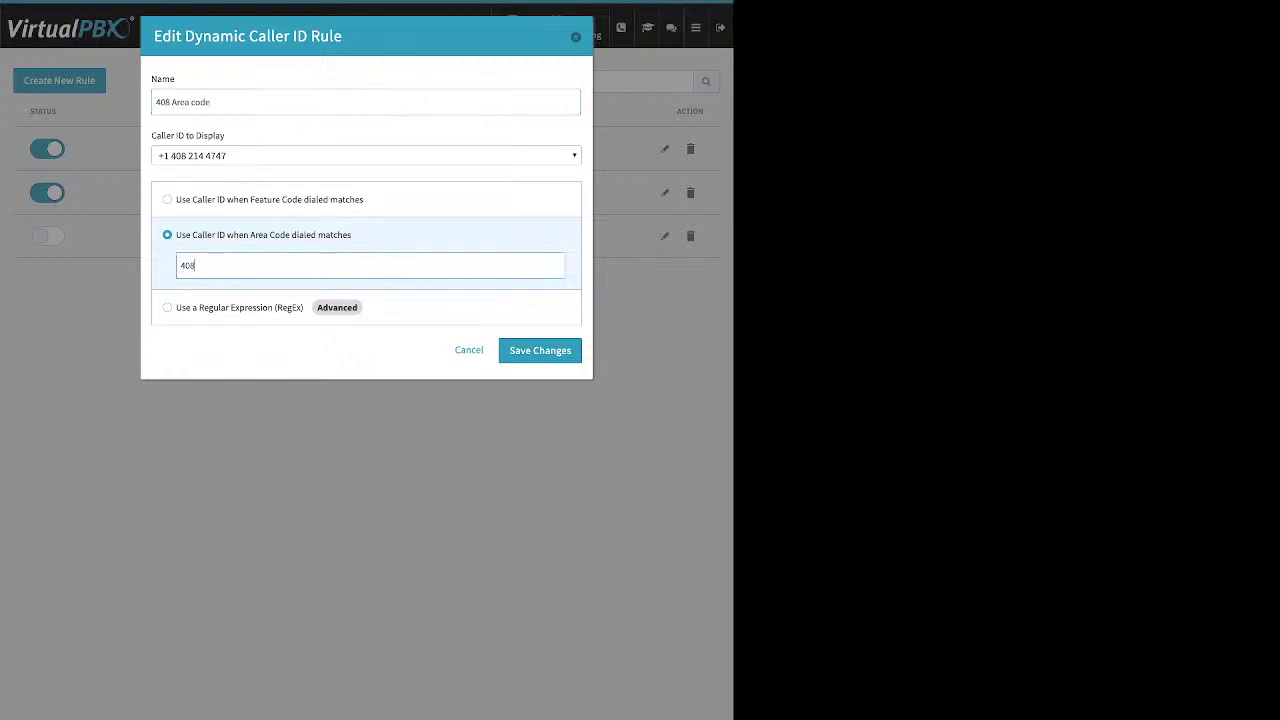
key(ctrl+a)
click(576, 37)
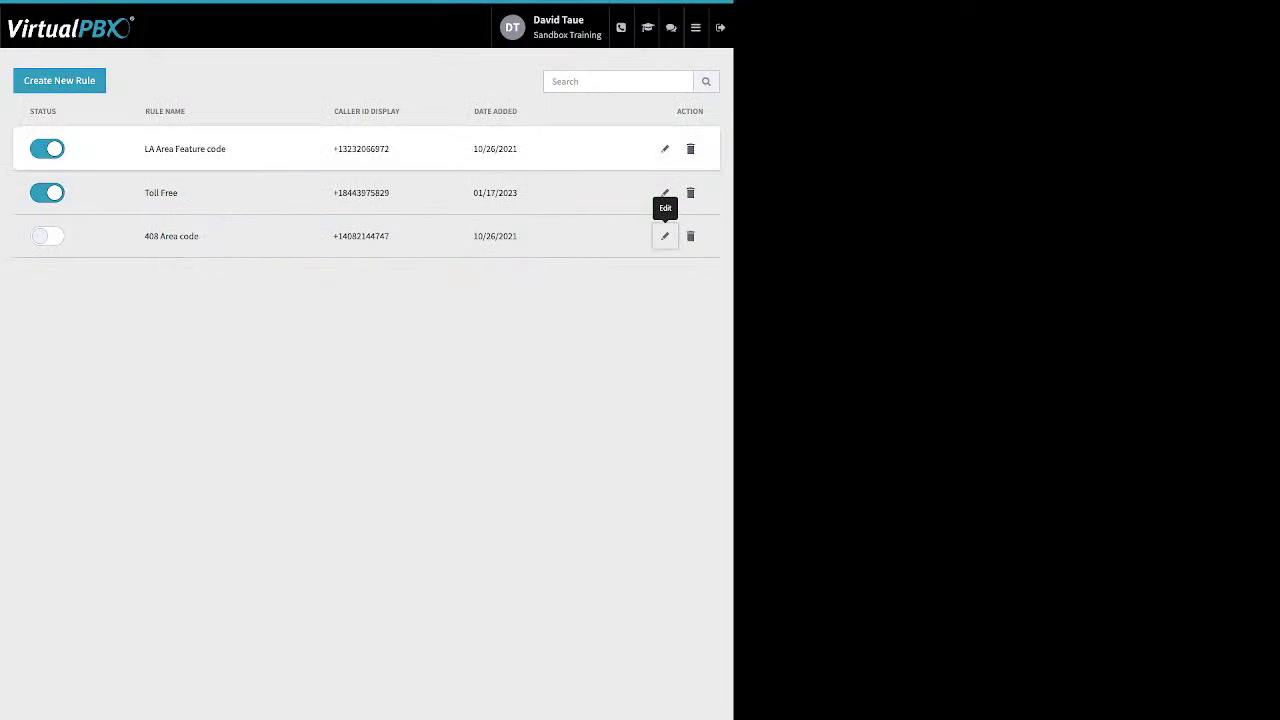
Review the feature code match in the LA Area Feature code caller ID rule and close it without saving
click(665, 149)
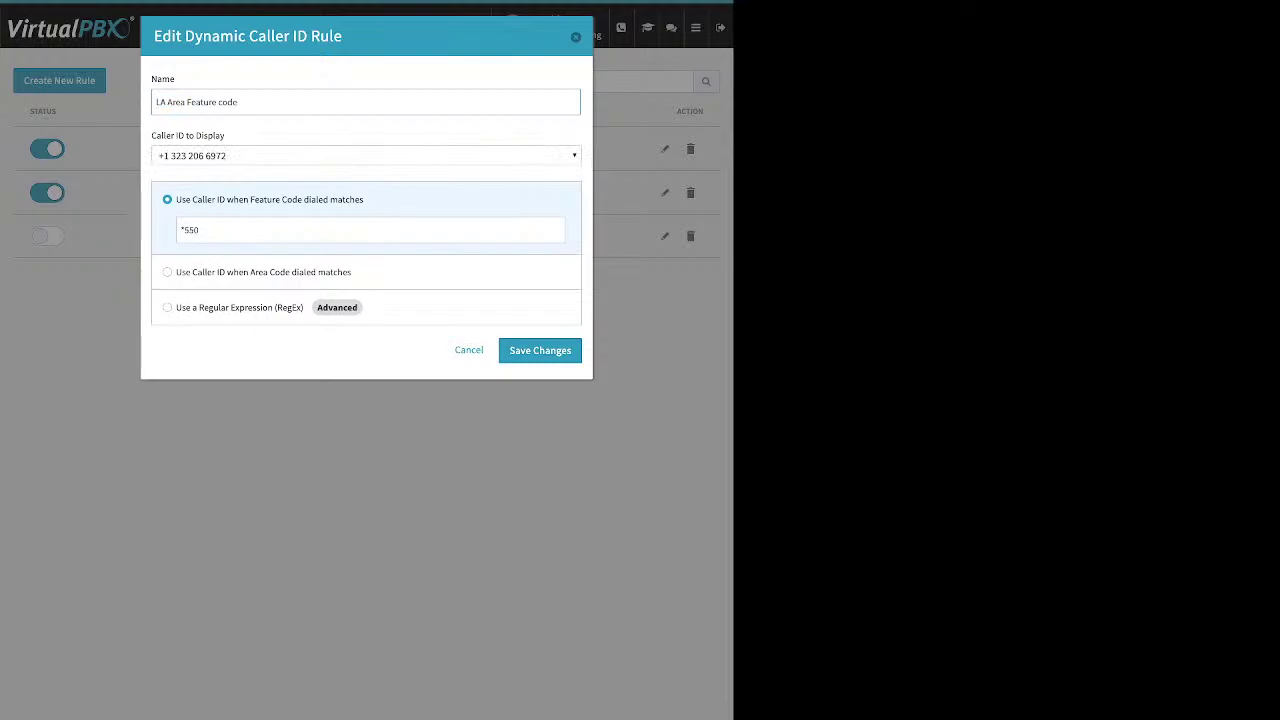
triple_click(189, 230)
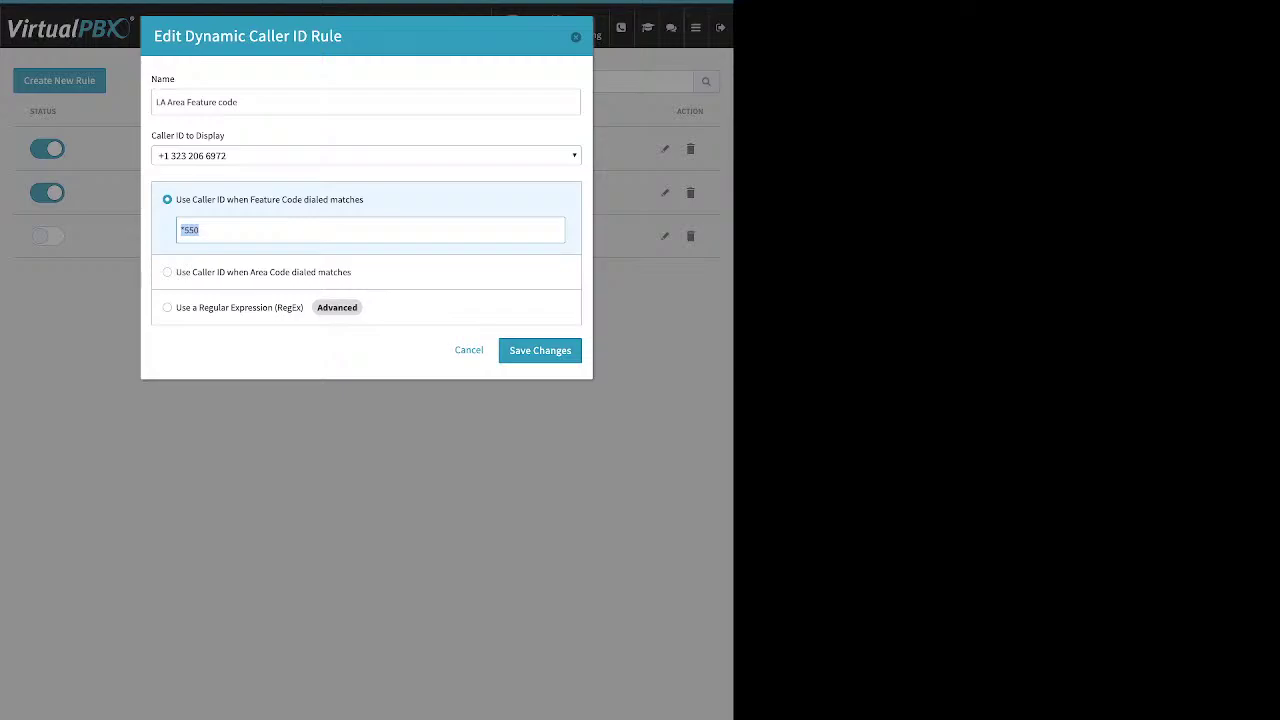
key(Escape)
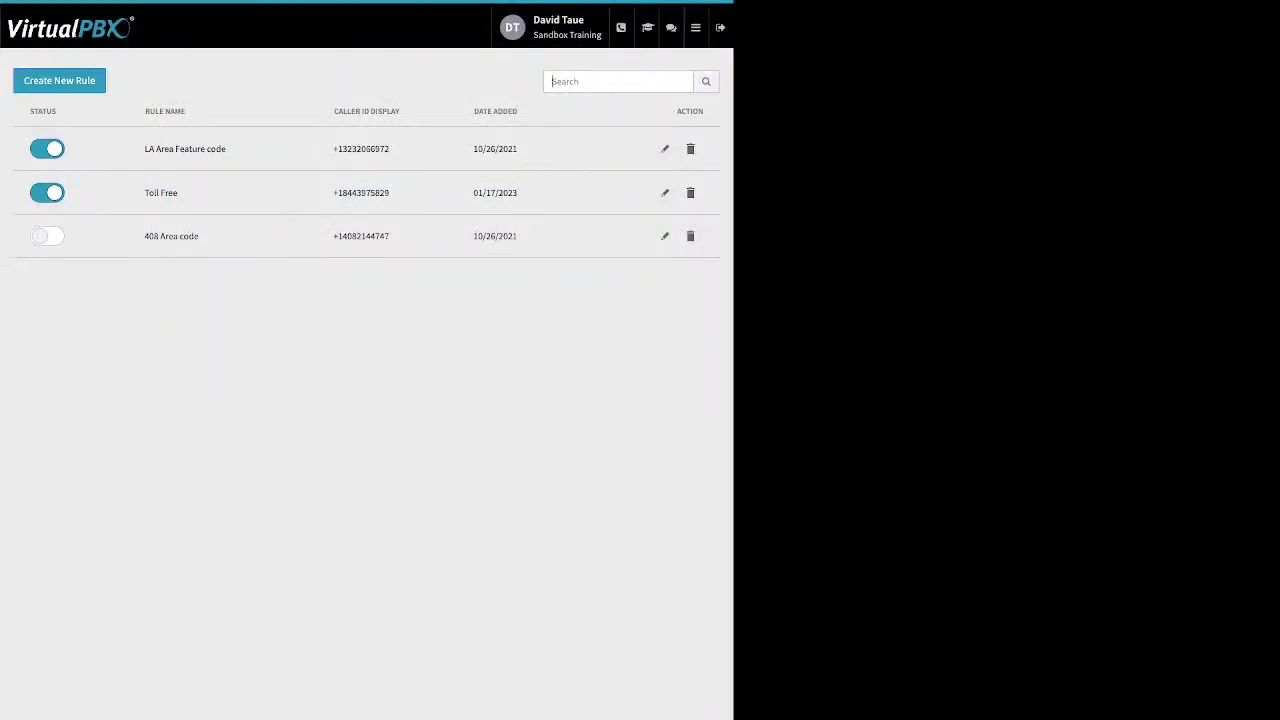
Open the Monitor app and examine the active/incoming calls and parked calls areas
click(695, 27)
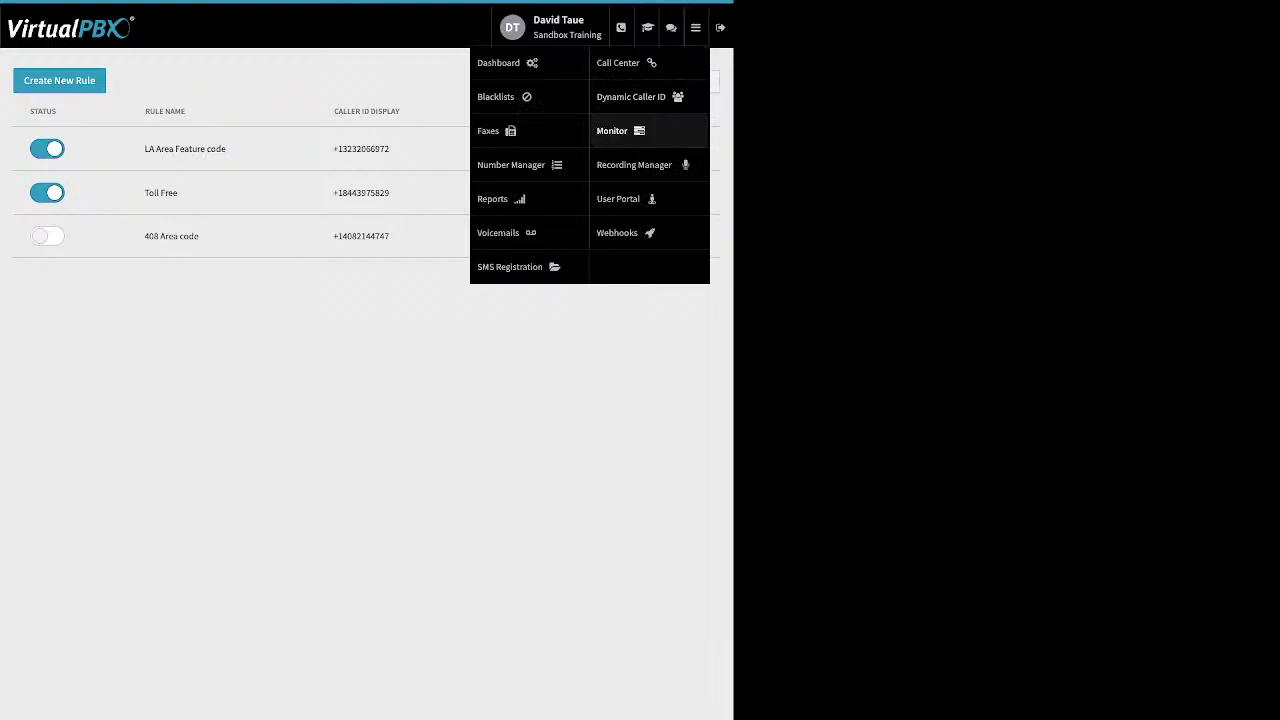
click(612, 130)
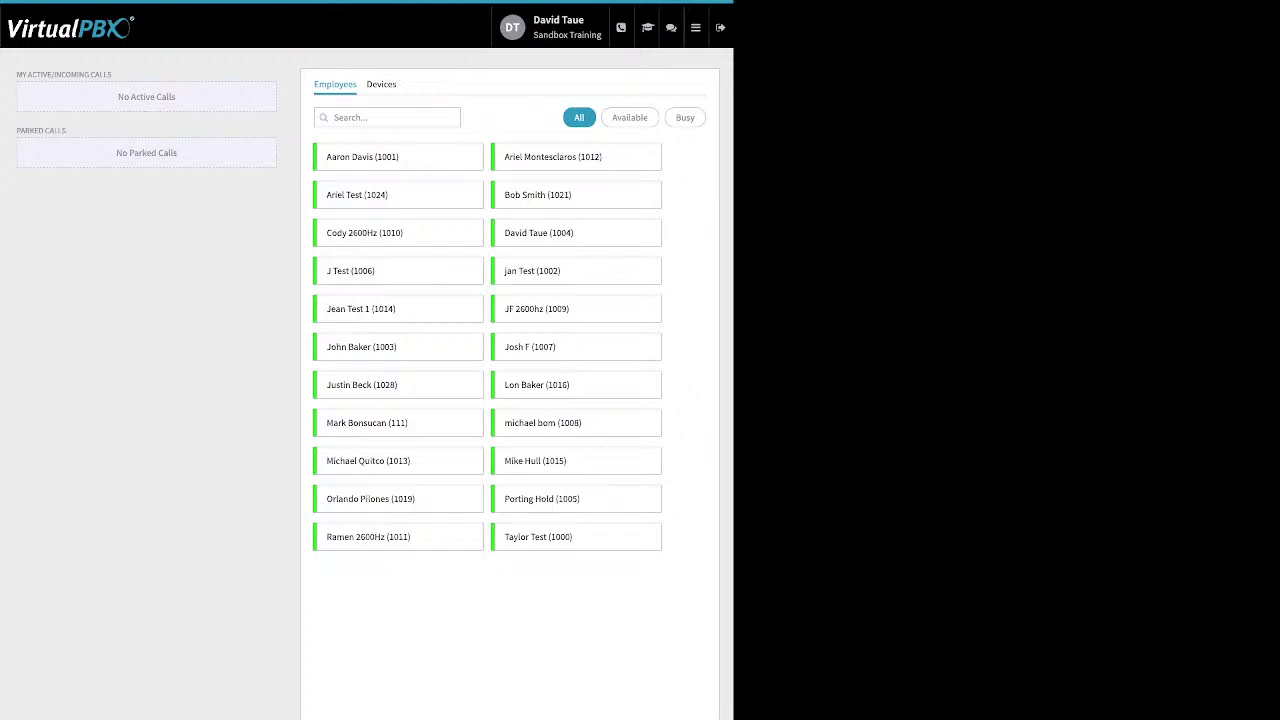
drag(190, 180, 42, 74)
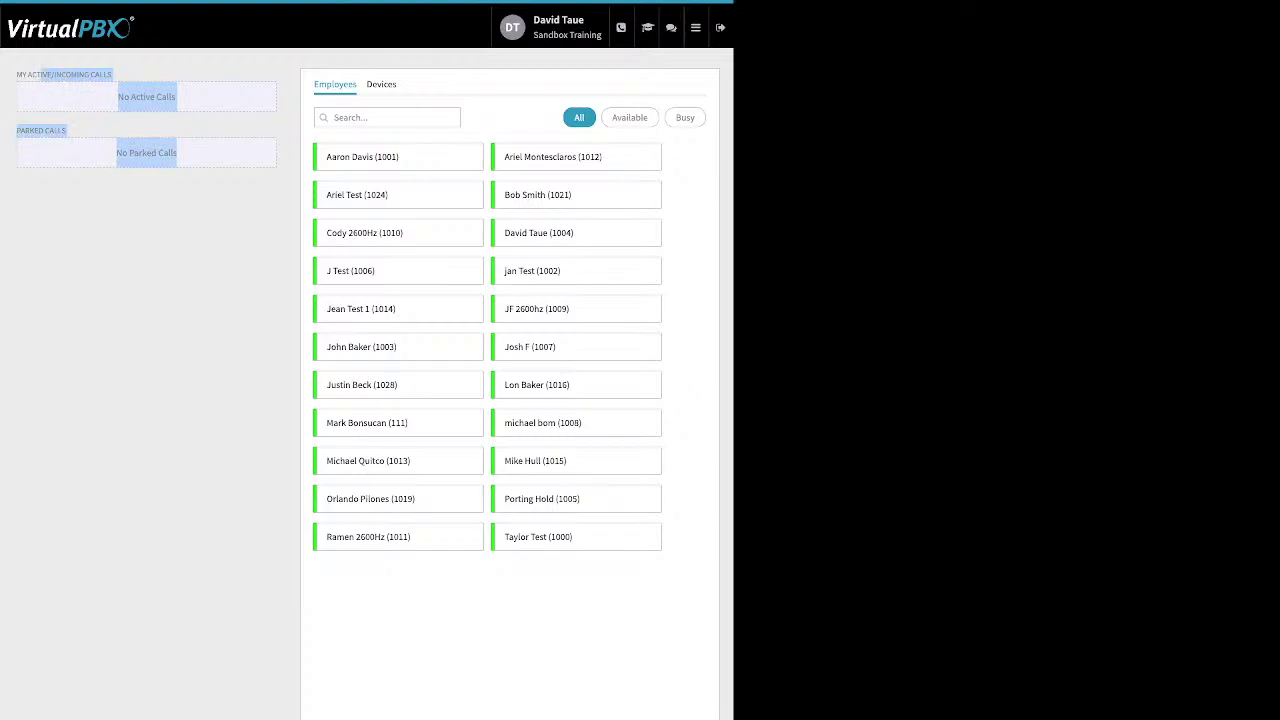
click(42, 74)
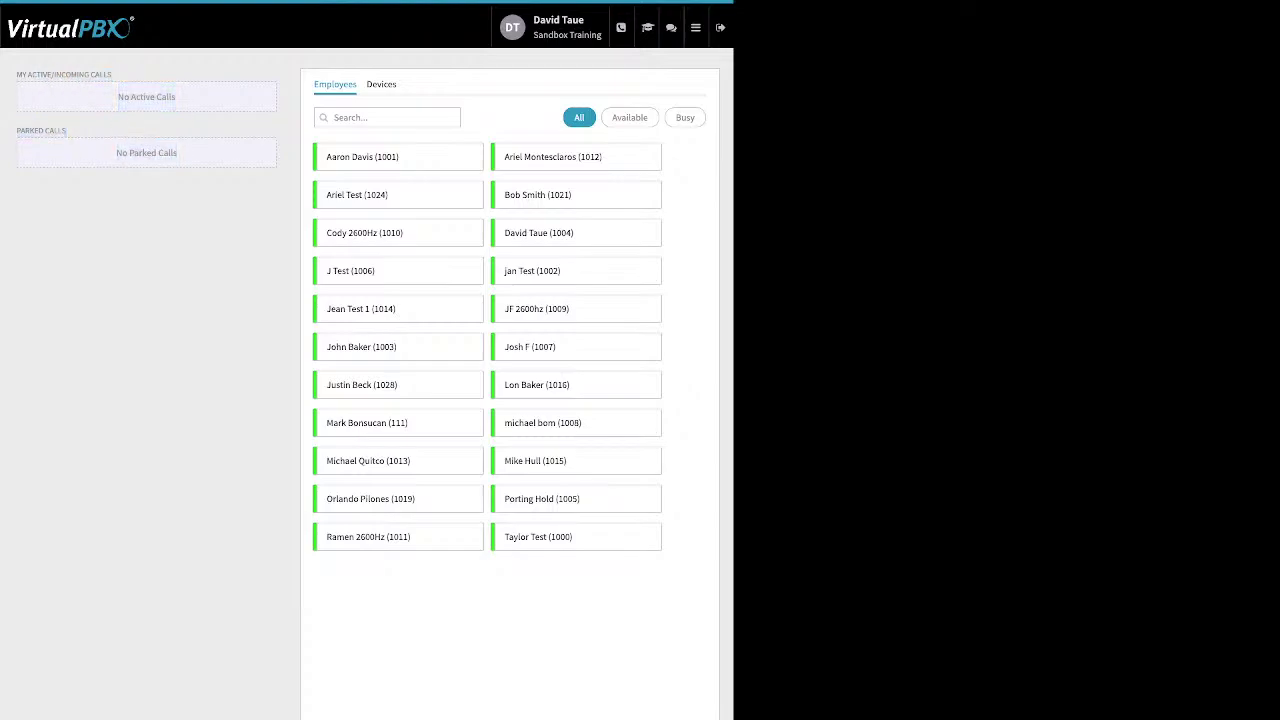
drag(66, 131, 31, 131)
click(30, 130)
Filter the monitored employees by Available, Busy and All, and show the monitored devices
click(629, 117)
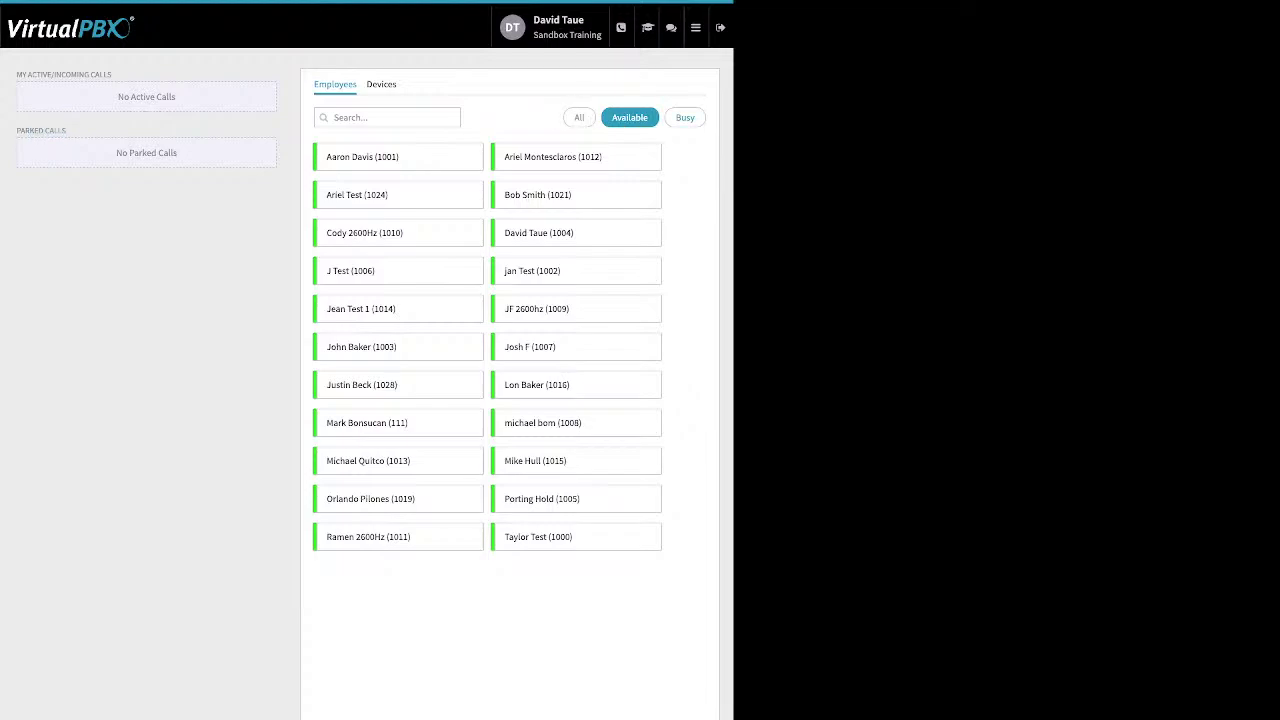
click(685, 117)
click(579, 117)
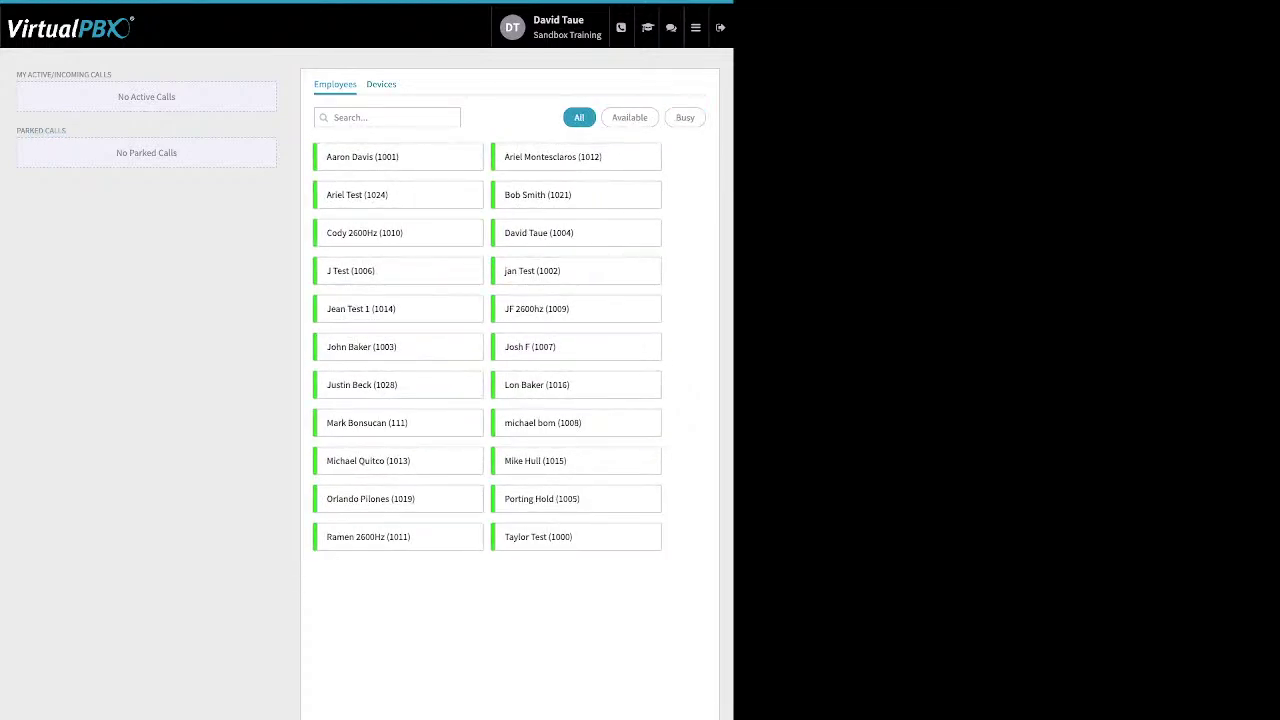
click(381, 84)
Open the Webhooks app and view the form for creating a new webhook
click(695, 27)
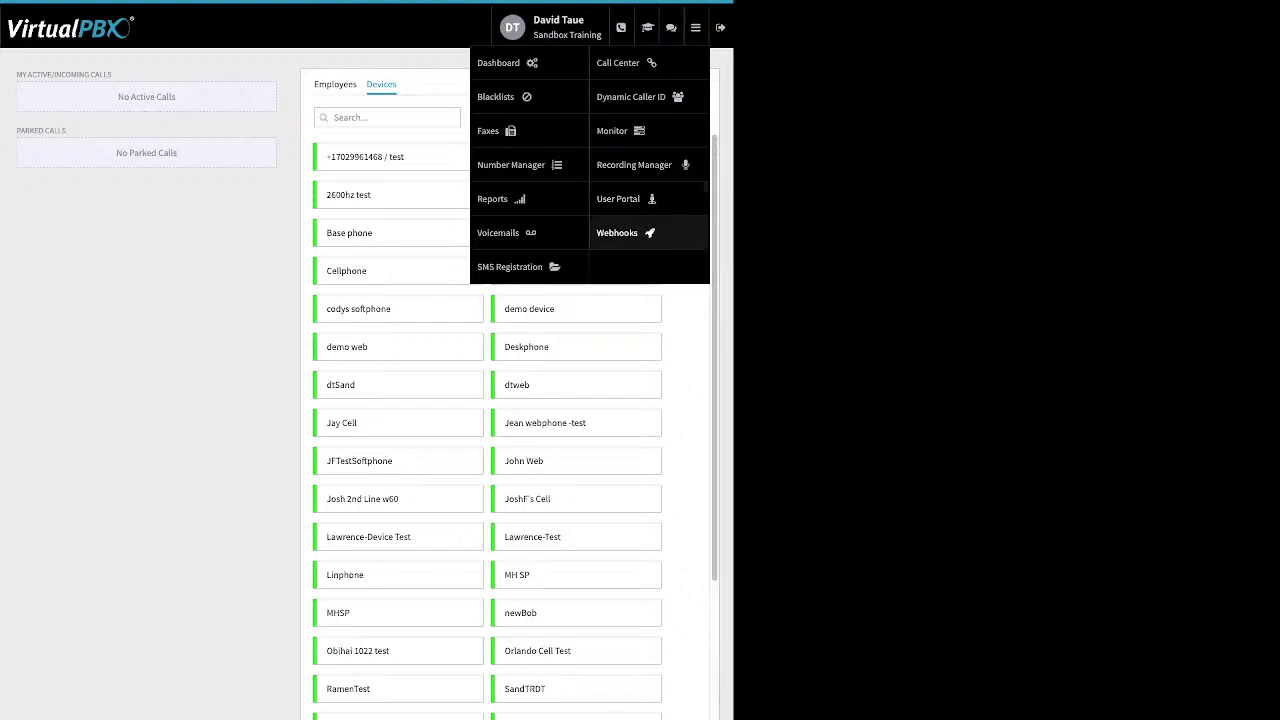
click(617, 232)
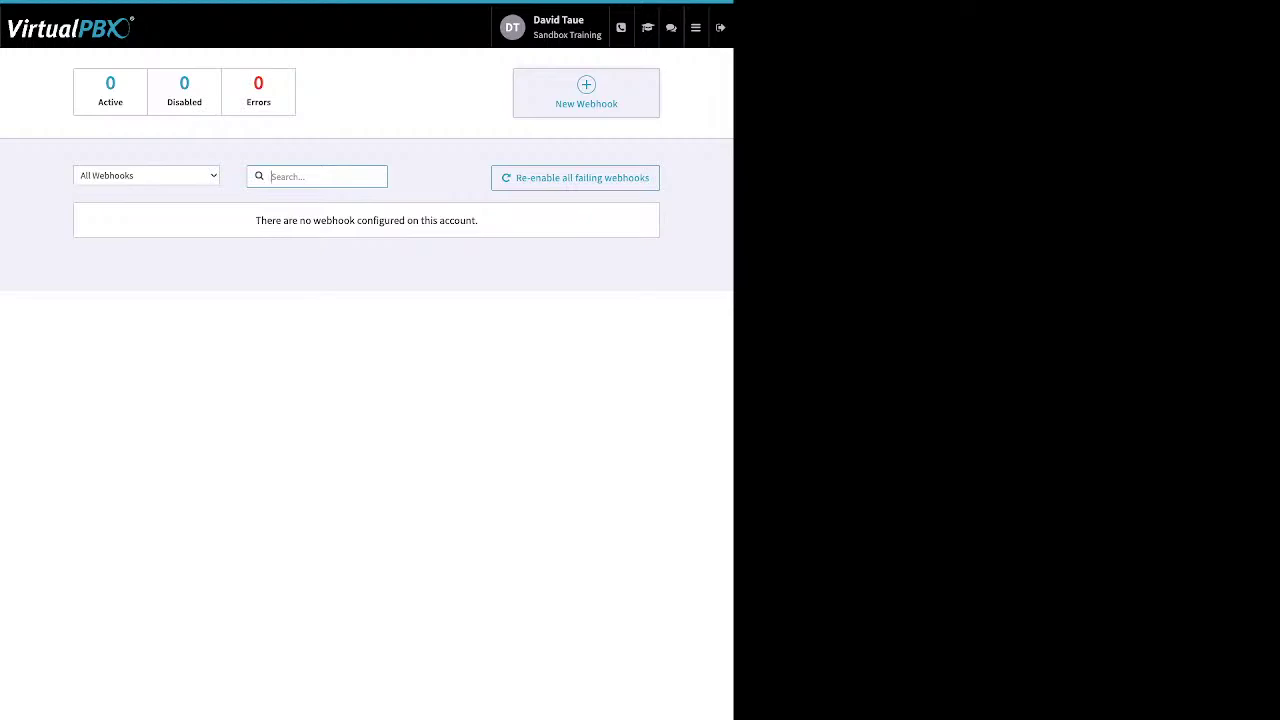
click(586, 93)
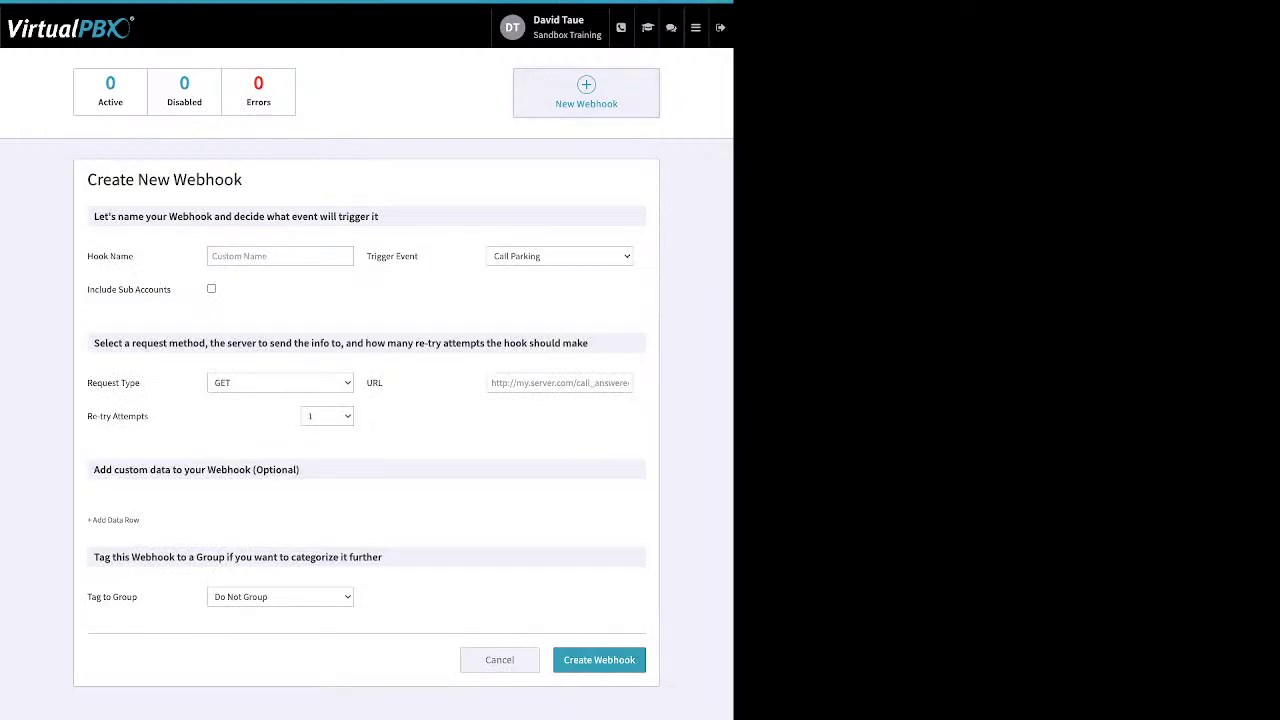
Open the User Portal app, select the 03/02/2023 voicemail and review its available Mark as options
click(695, 27)
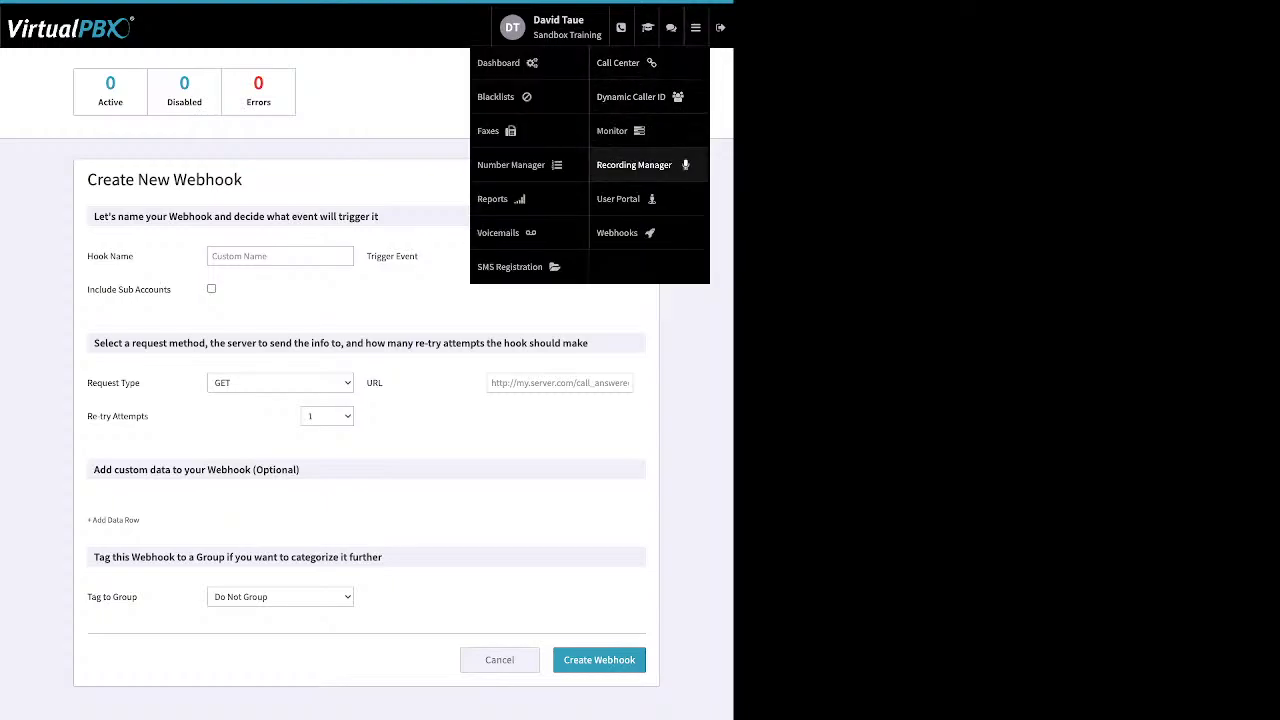
click(648, 199)
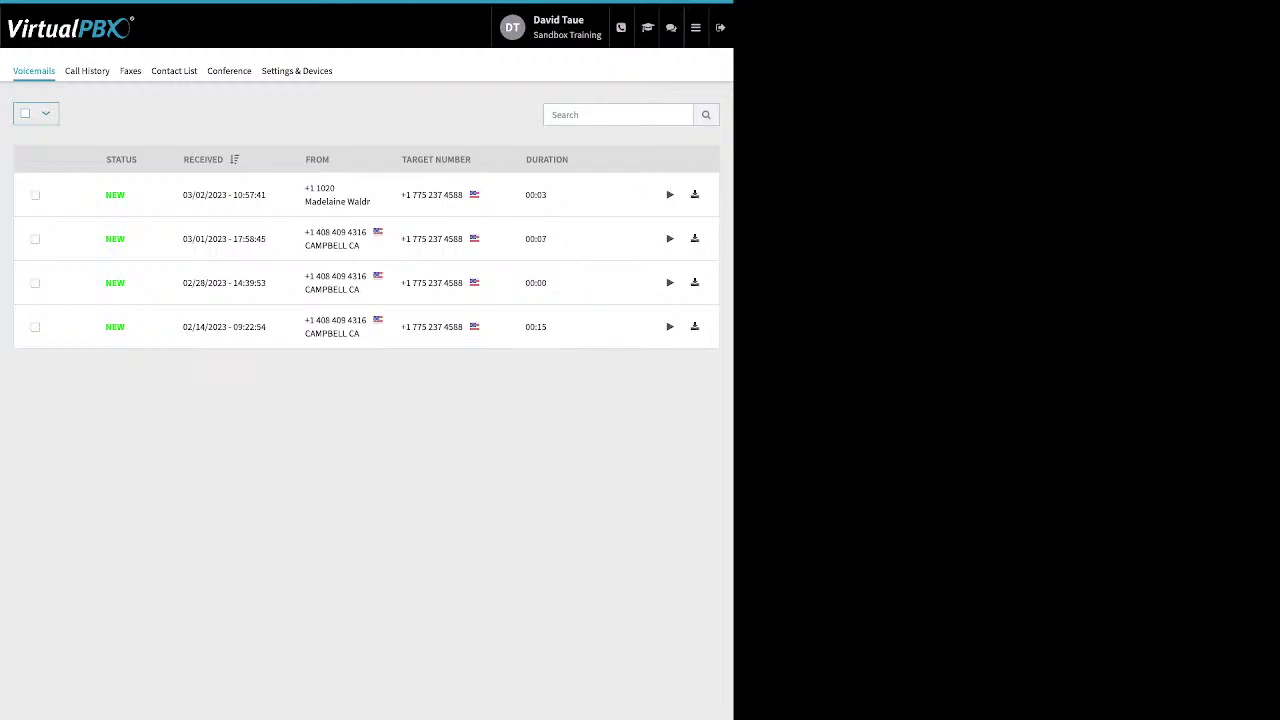
click(35, 195)
click(93, 113)
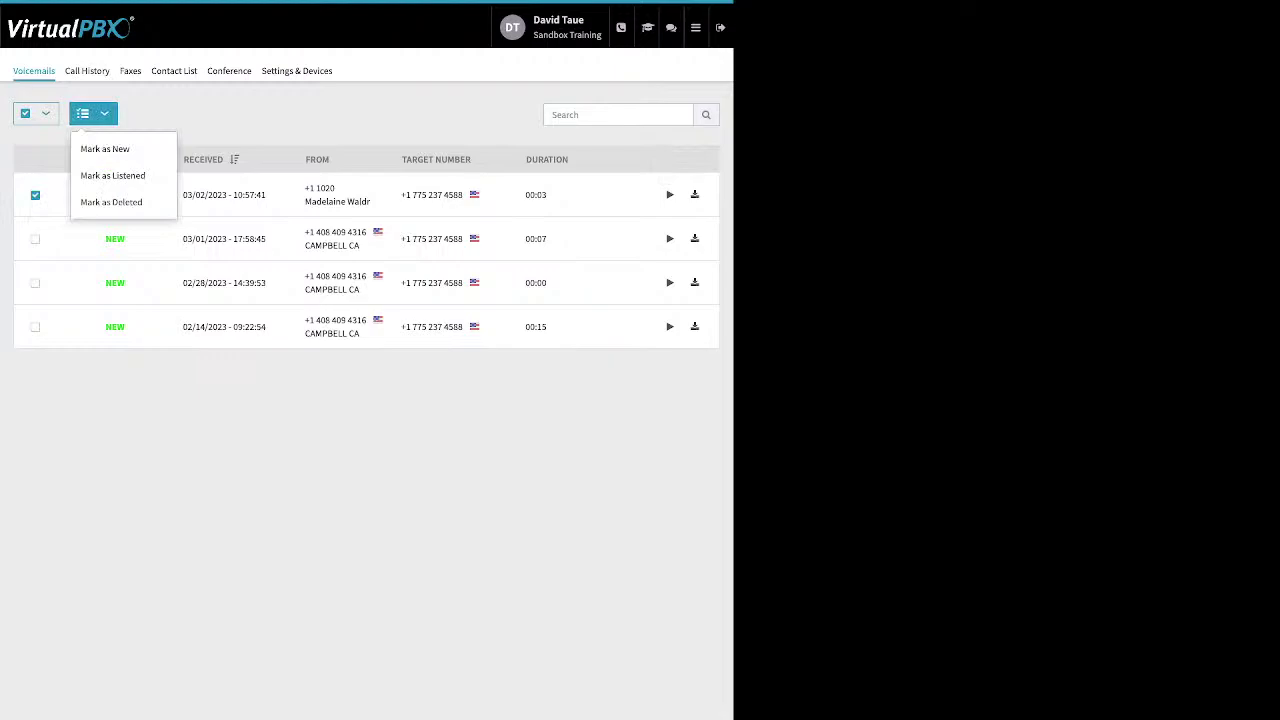
key(Escape)
View the User Portal's call history, faxes and contact list in turn
click(87, 70)
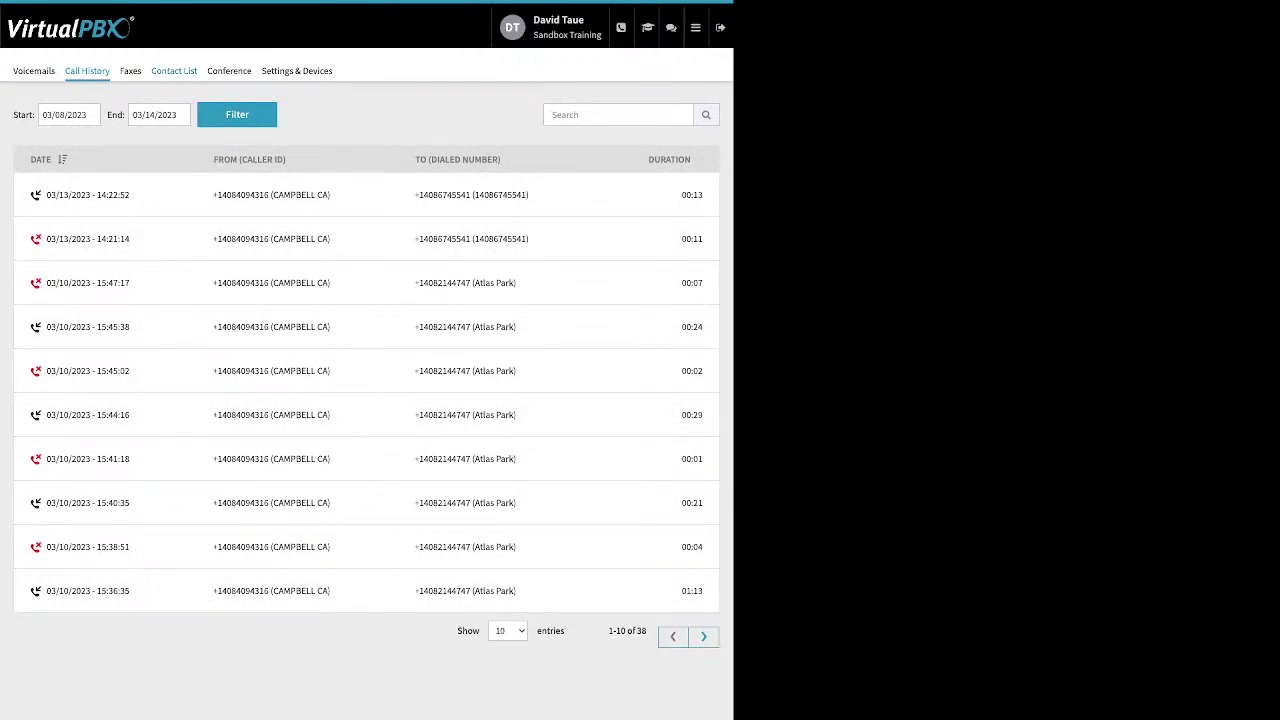
click(130, 70)
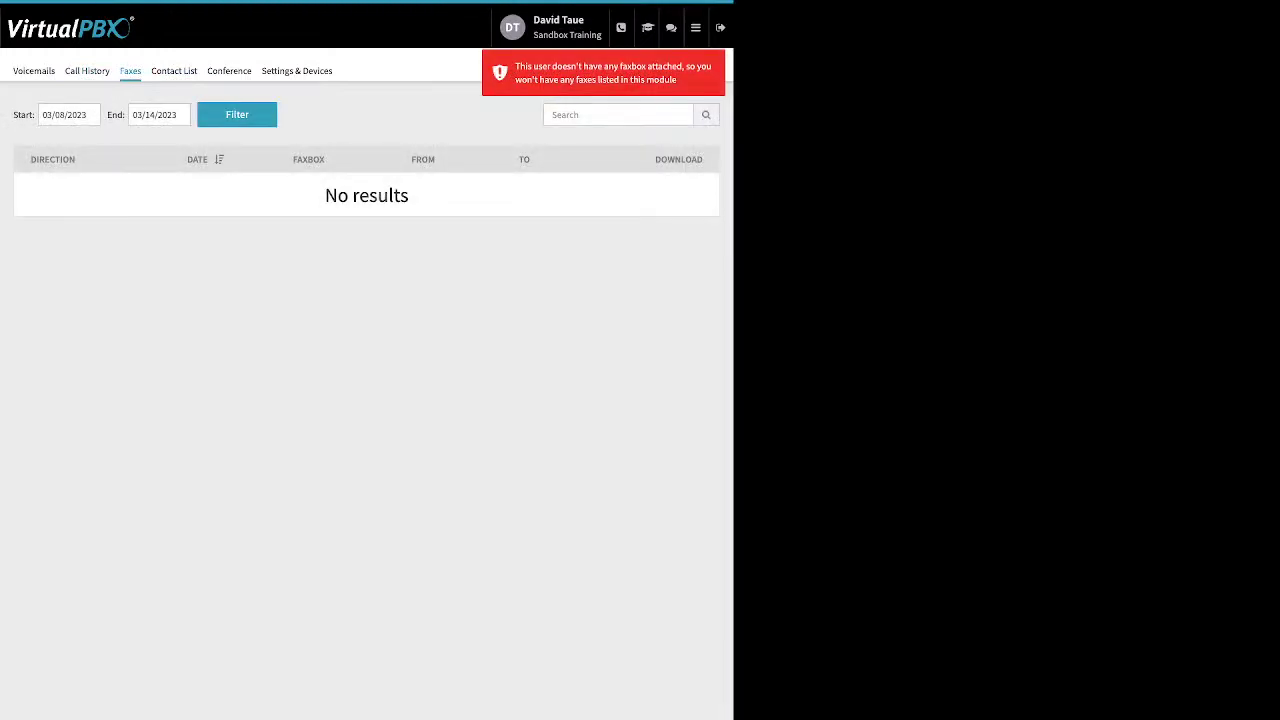
click(174, 70)
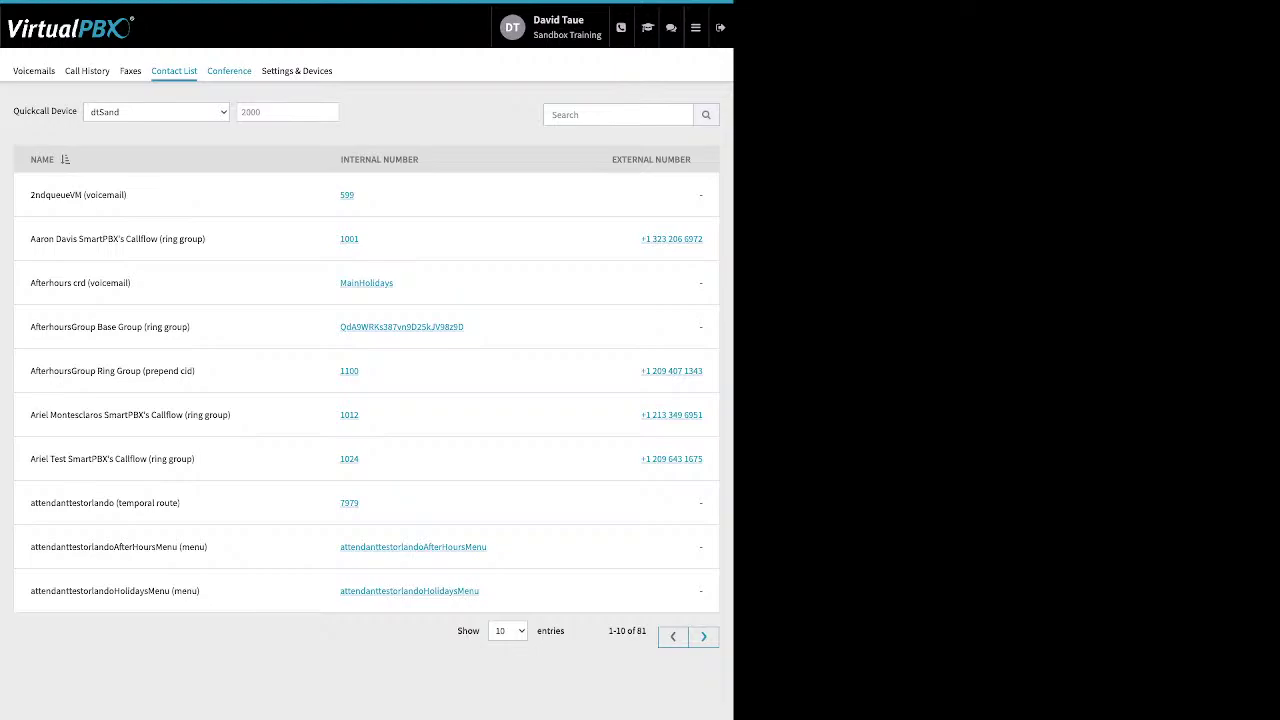
Examine the User Portal's conference settings, including the moderator and participant PIN fields, join options and entry/exit tones
click(229, 71)
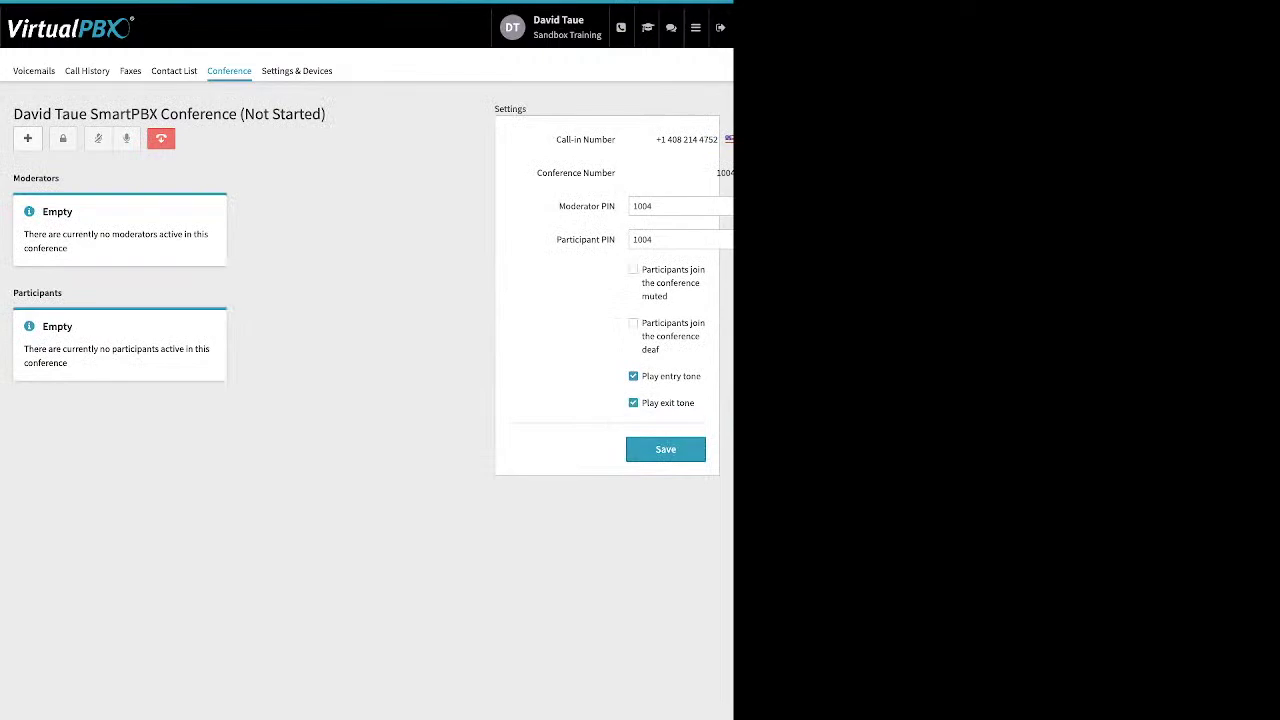
drag(559, 206, 607, 206)
drag(556, 239, 614, 239)
drag(642, 270, 658, 403)
Disable call forwarding in the User Portal's personal settings and save the change
click(296, 70)
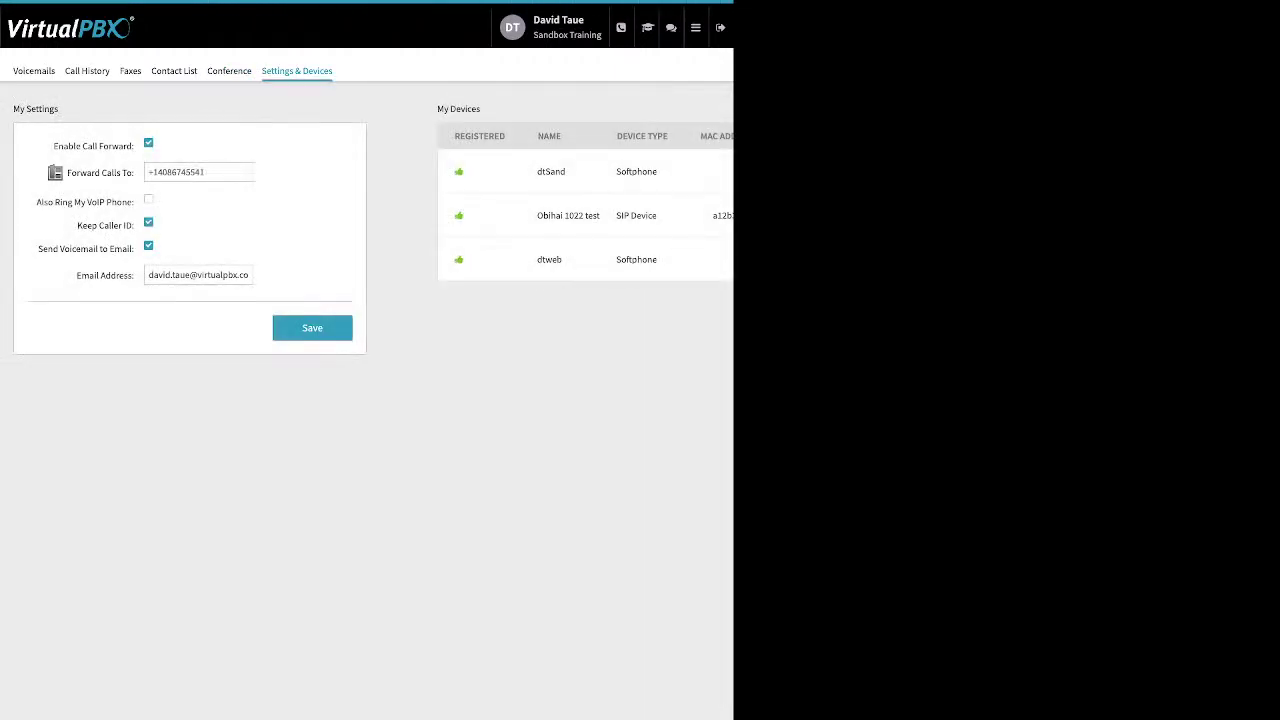
drag(53, 146, 120, 146)
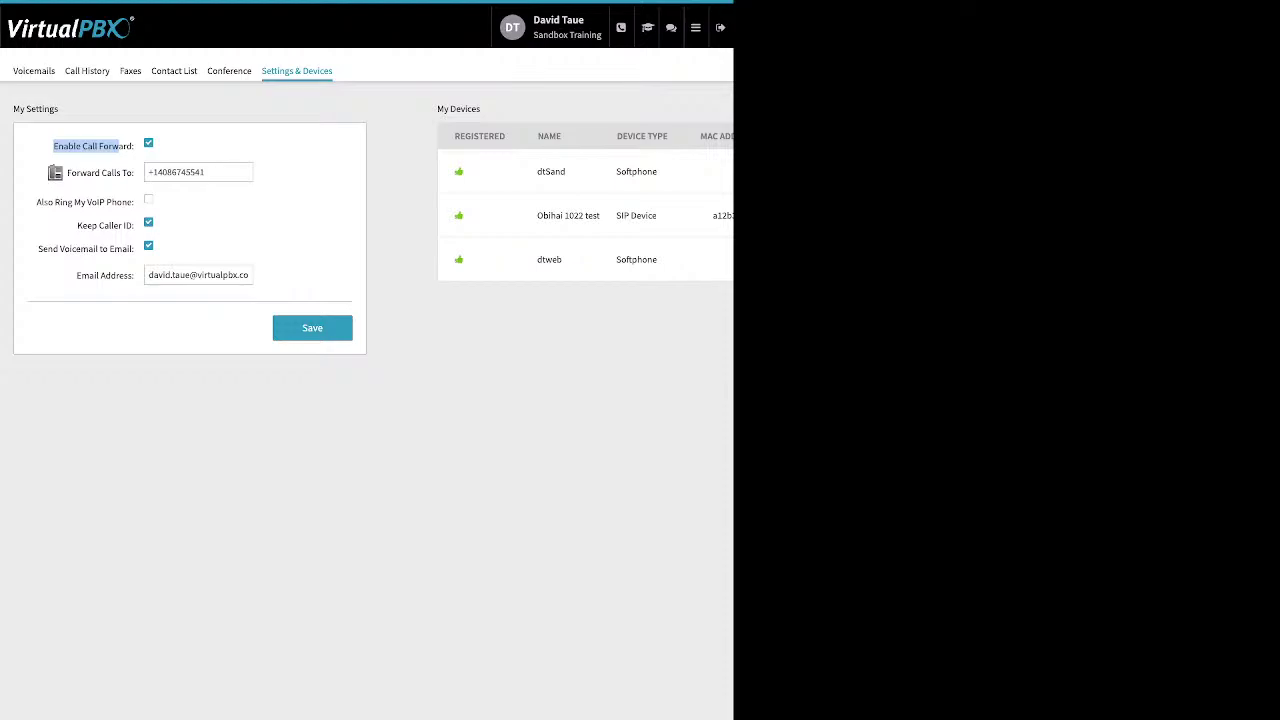
click(148, 142)
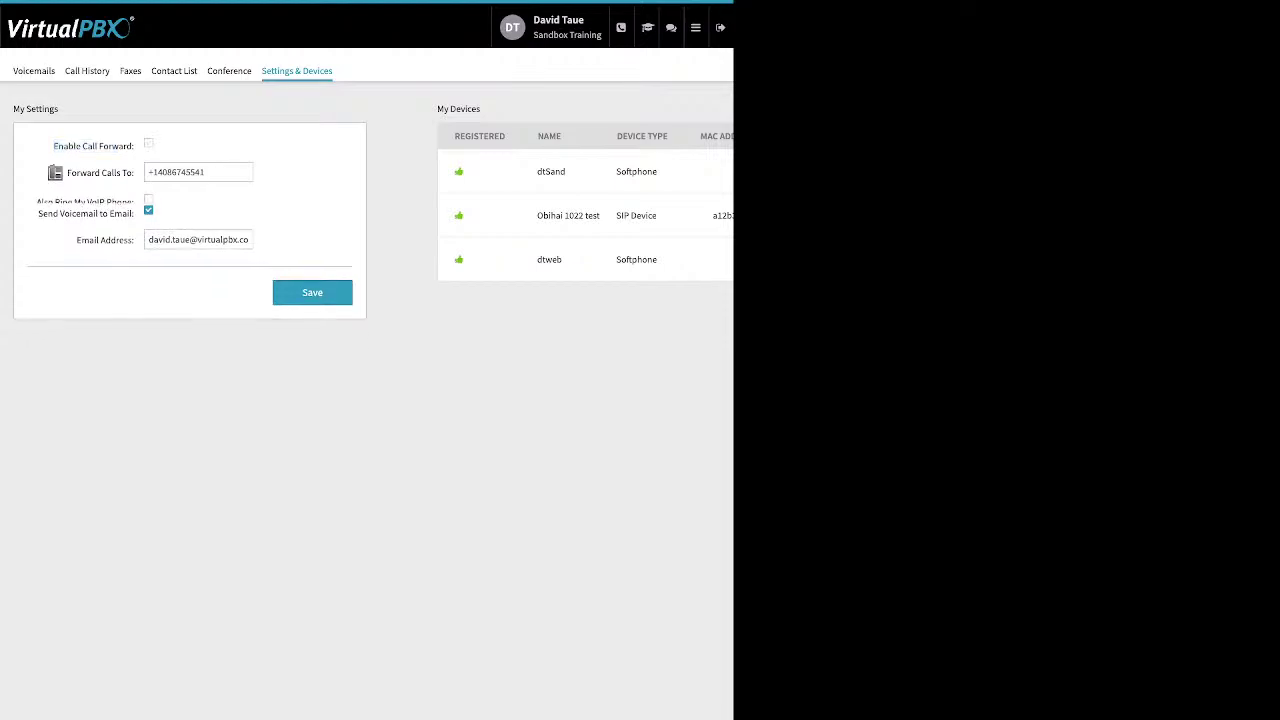
click(312, 248)
click(312, 248)
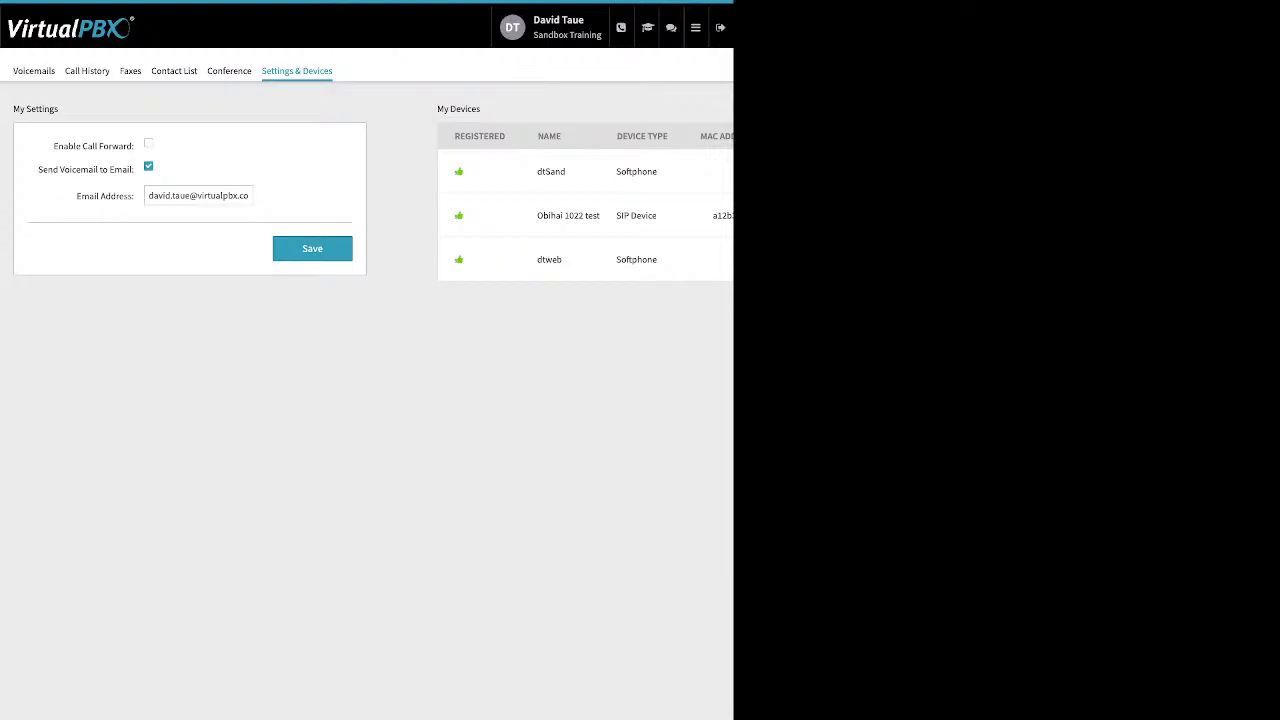
Return to the admin portal's Dashboard app
click(695, 27)
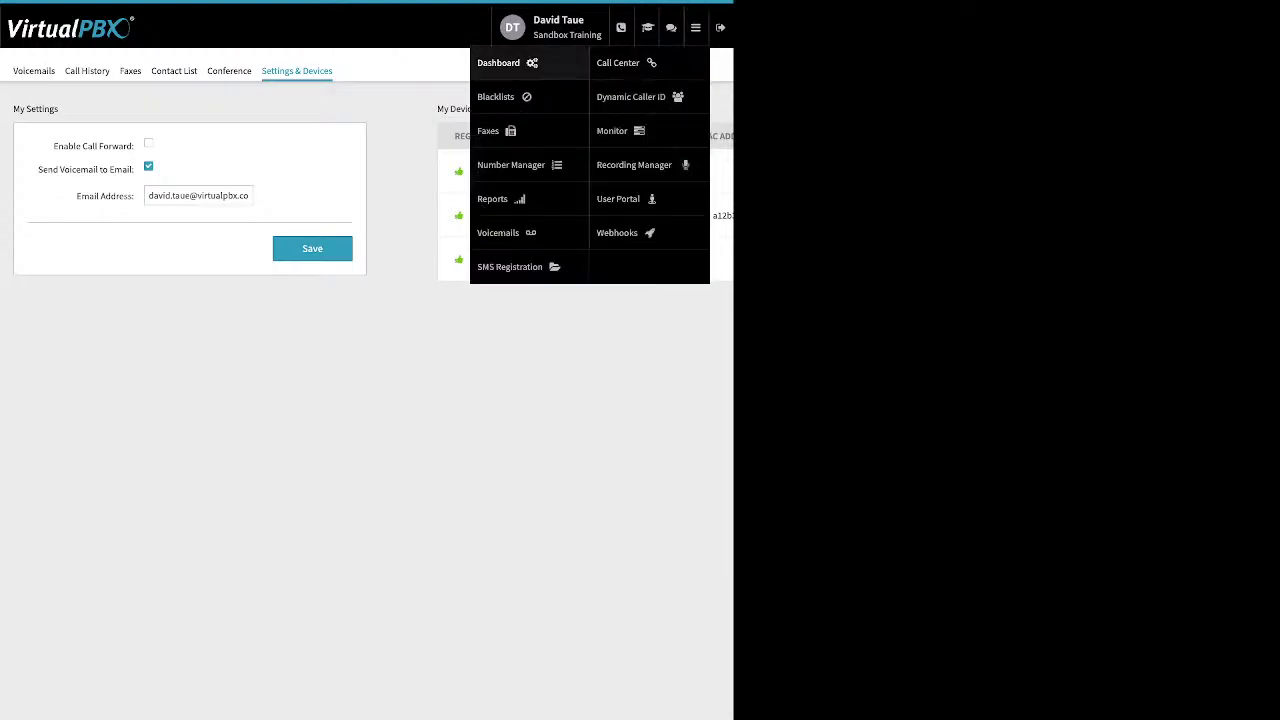
click(500, 60)
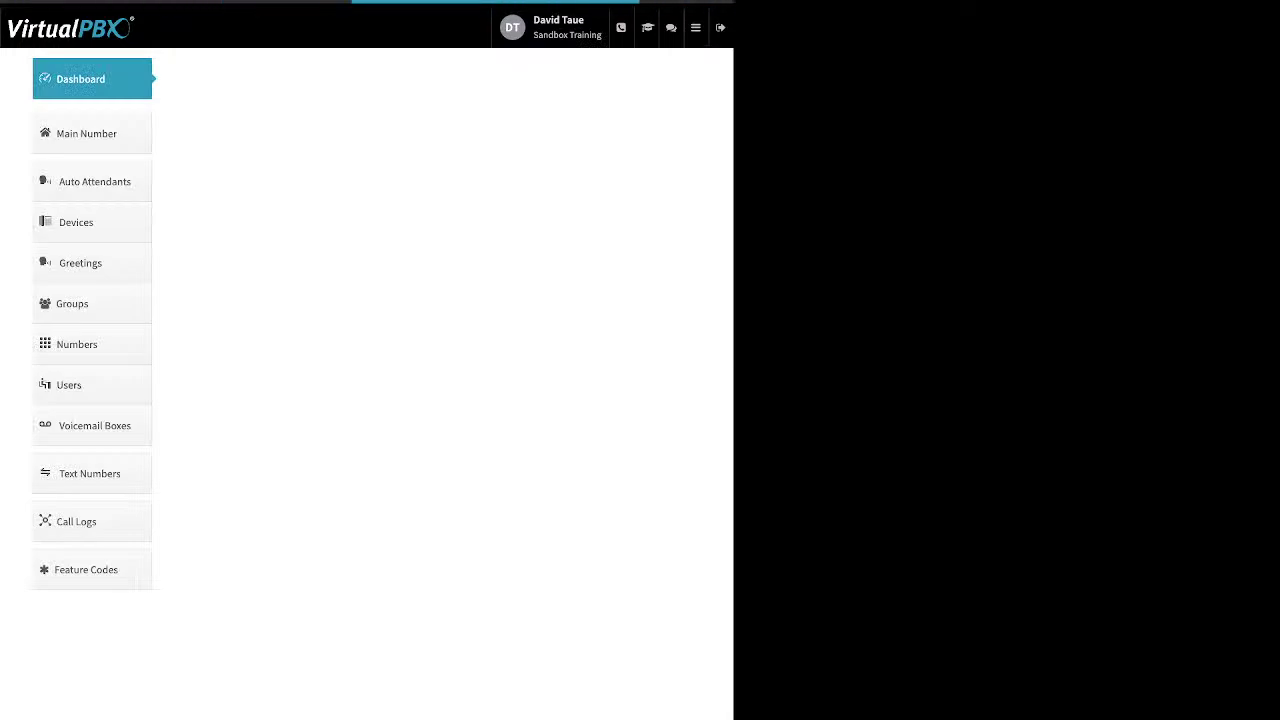